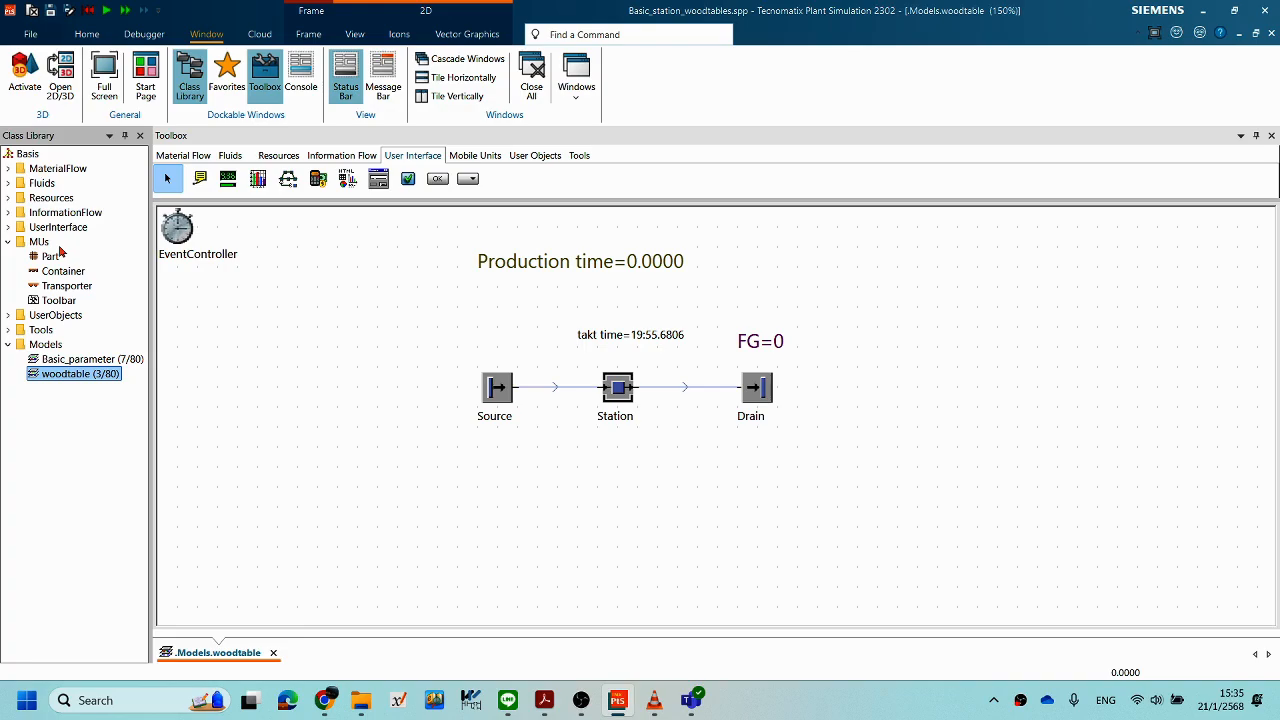
# Step: Switch to the presentation PDF in Acrobat and review the slides on MUs, the Source and the Station
pyautogui.moveTo(58, 250); pyautogui.dragTo(519, 638)
pyautogui.click(519, 638)
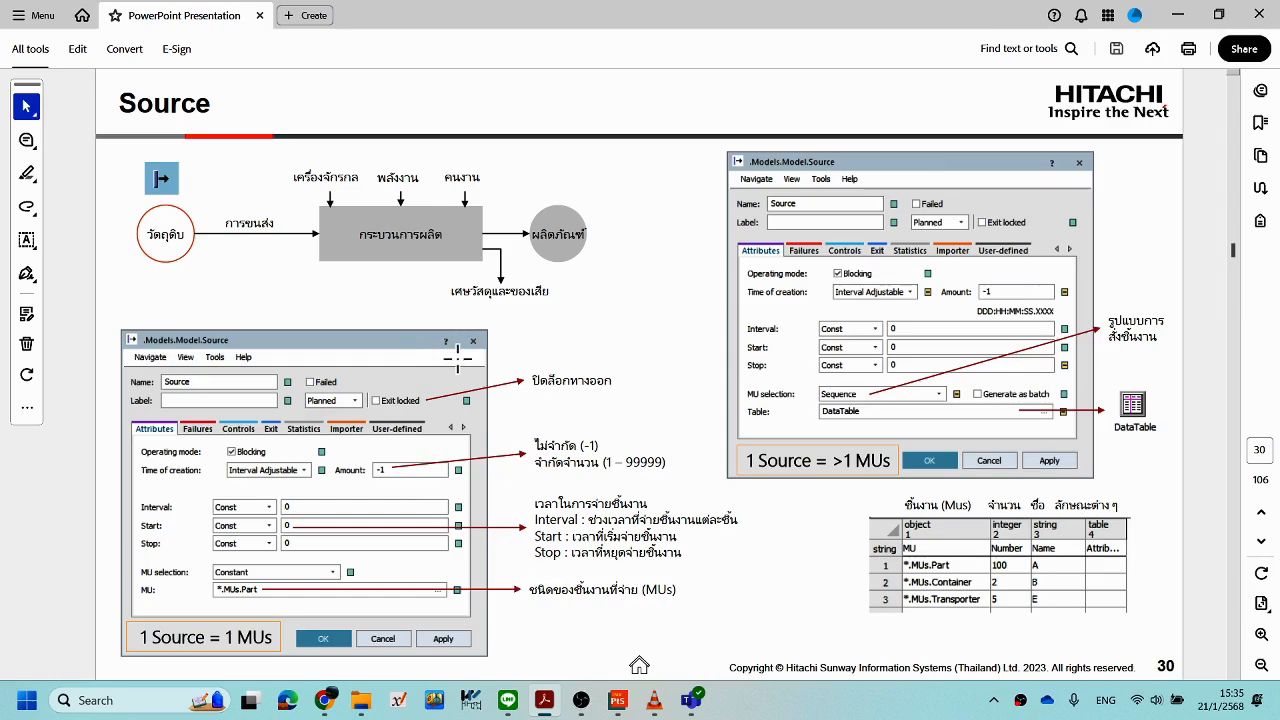
pyautogui.scroll(1, 457, 358)
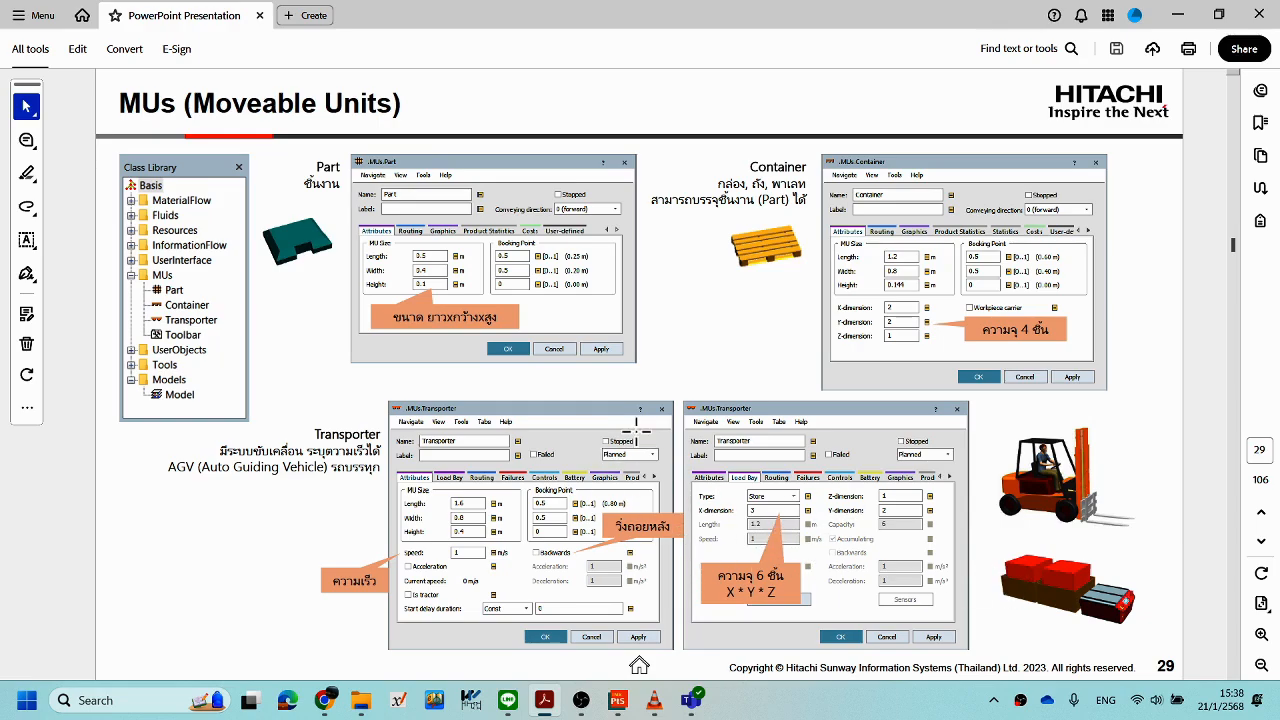
pyautogui.scroll(-1, 638, 431)
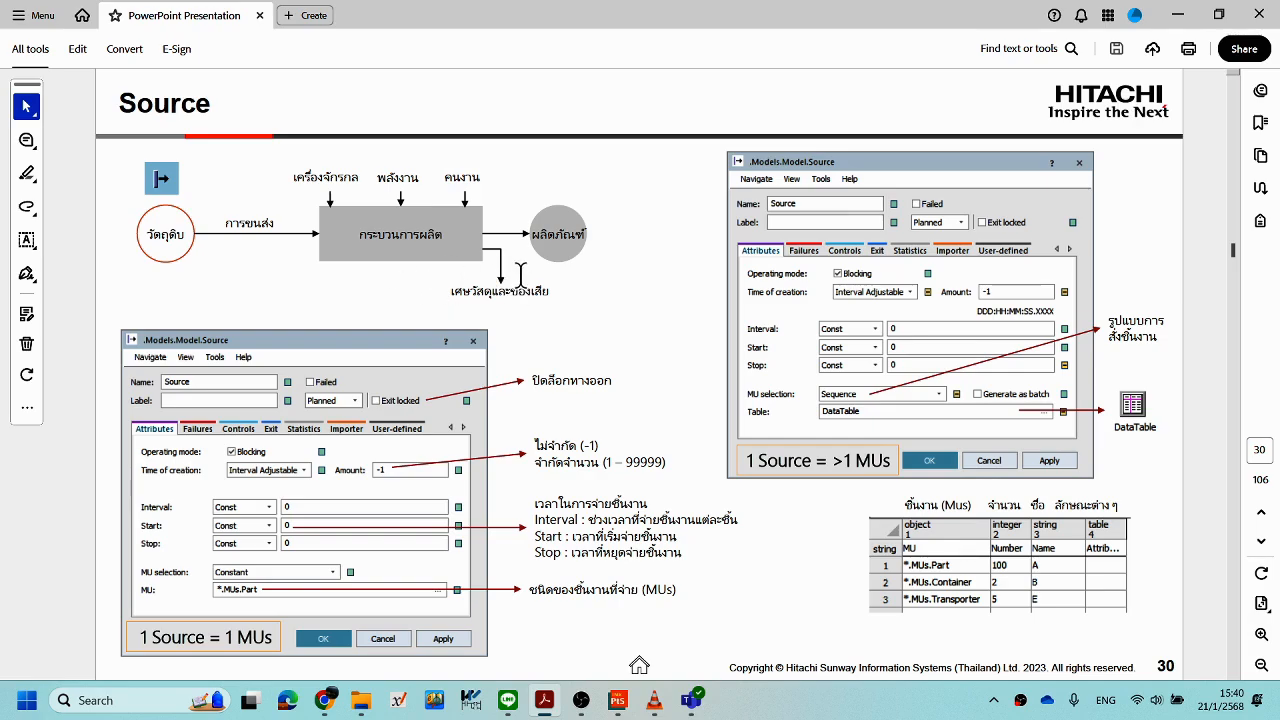
pyautogui.scroll(-1, 434, 298)
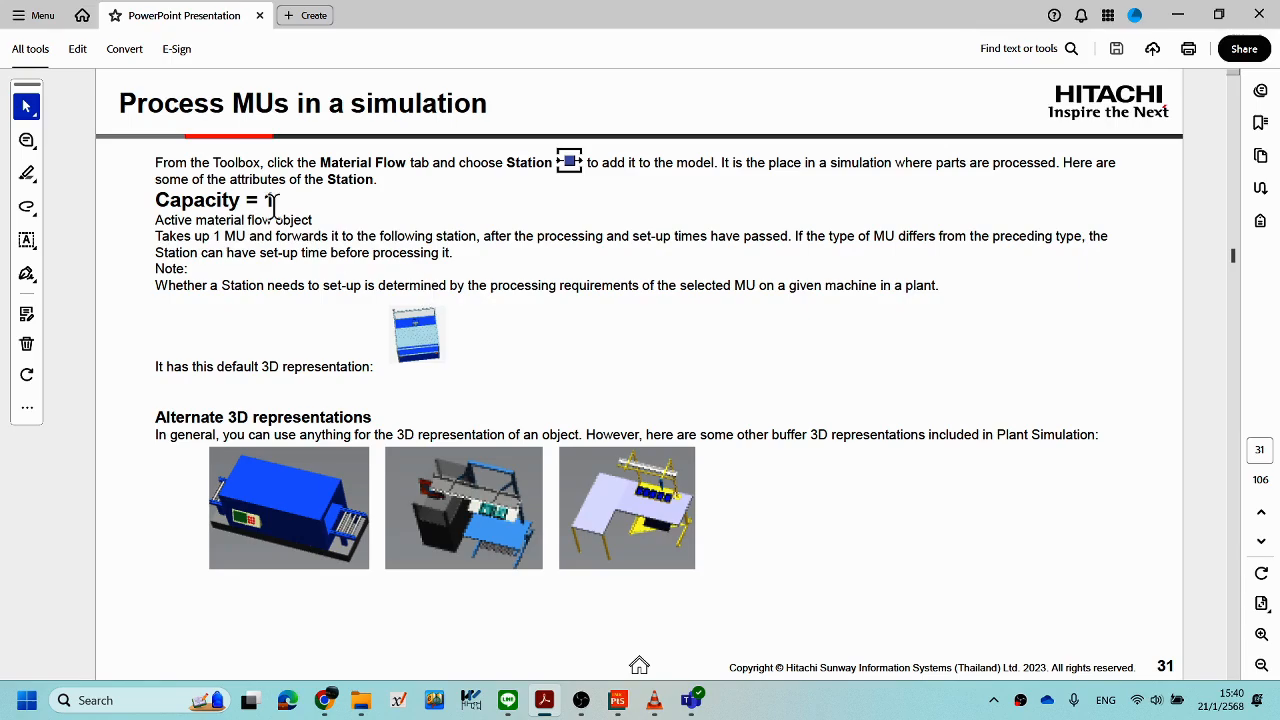
pyautogui.scroll(1, 343, 266)
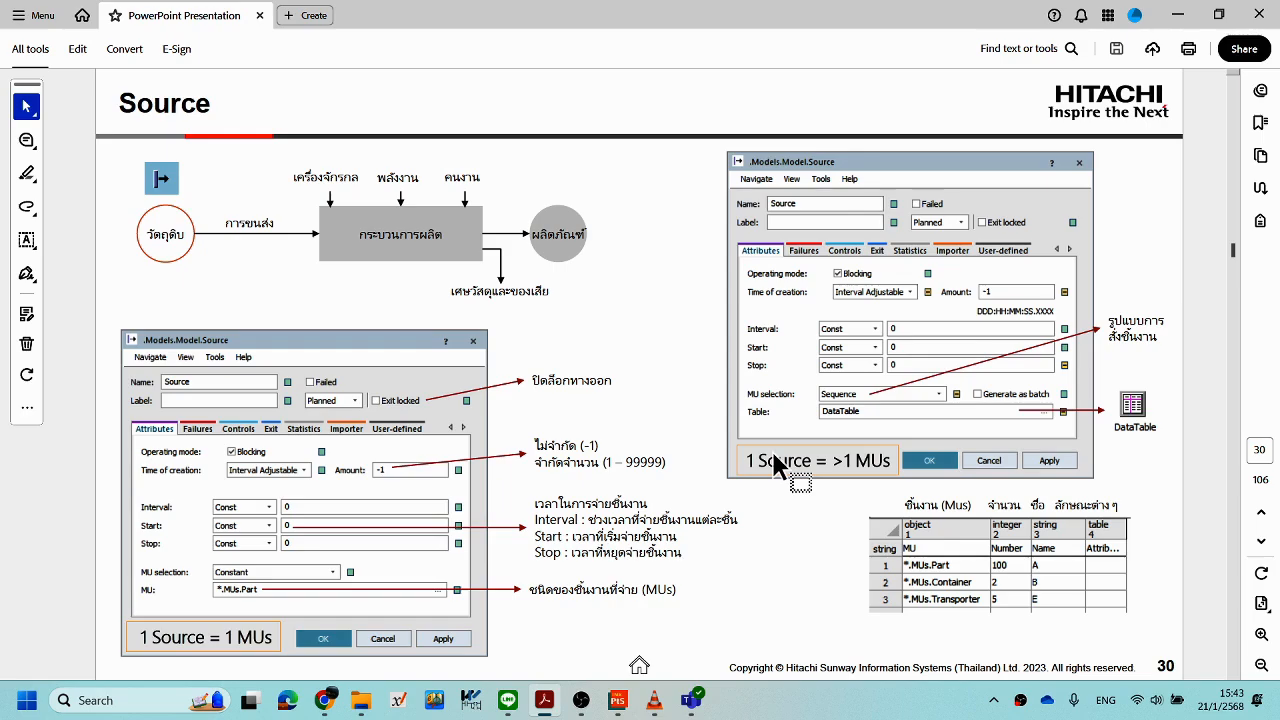
pyautogui.scroll(-1, 774, 455)
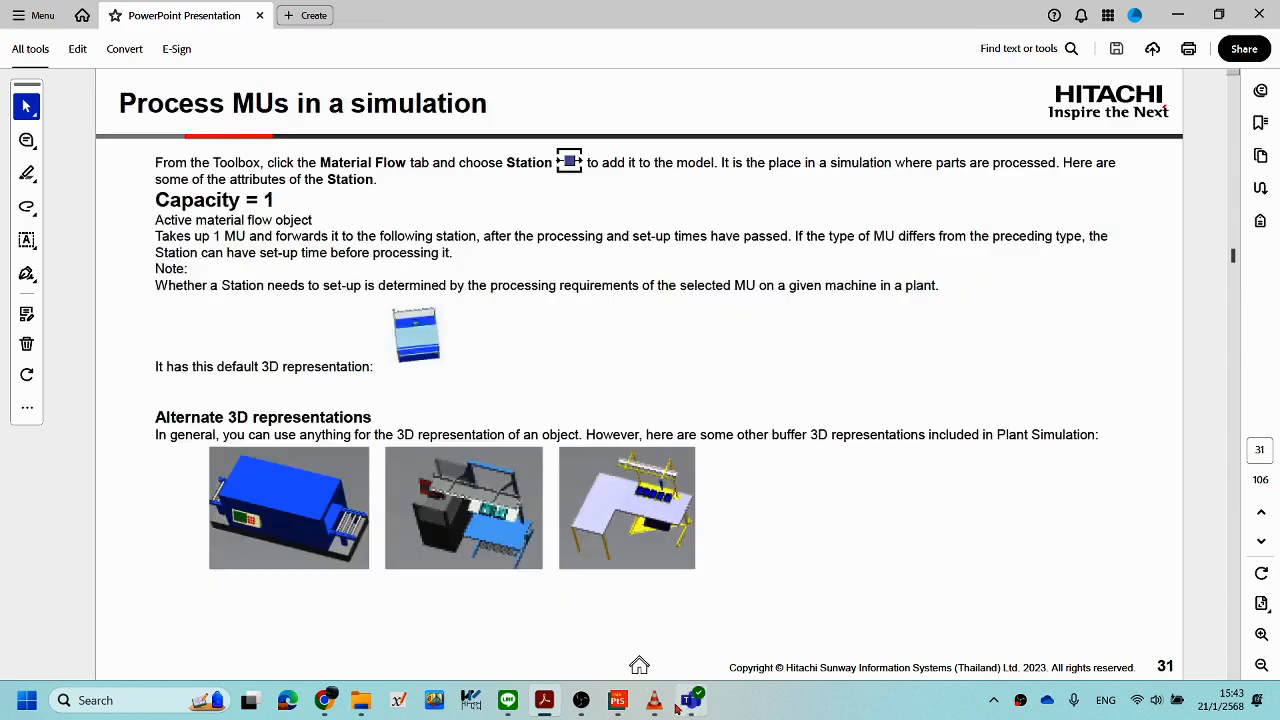
# Step: Switch to Plant Simulation, create a new model frame in the Models folder, and close the open woodtable model
pyautogui.click(640, 618)
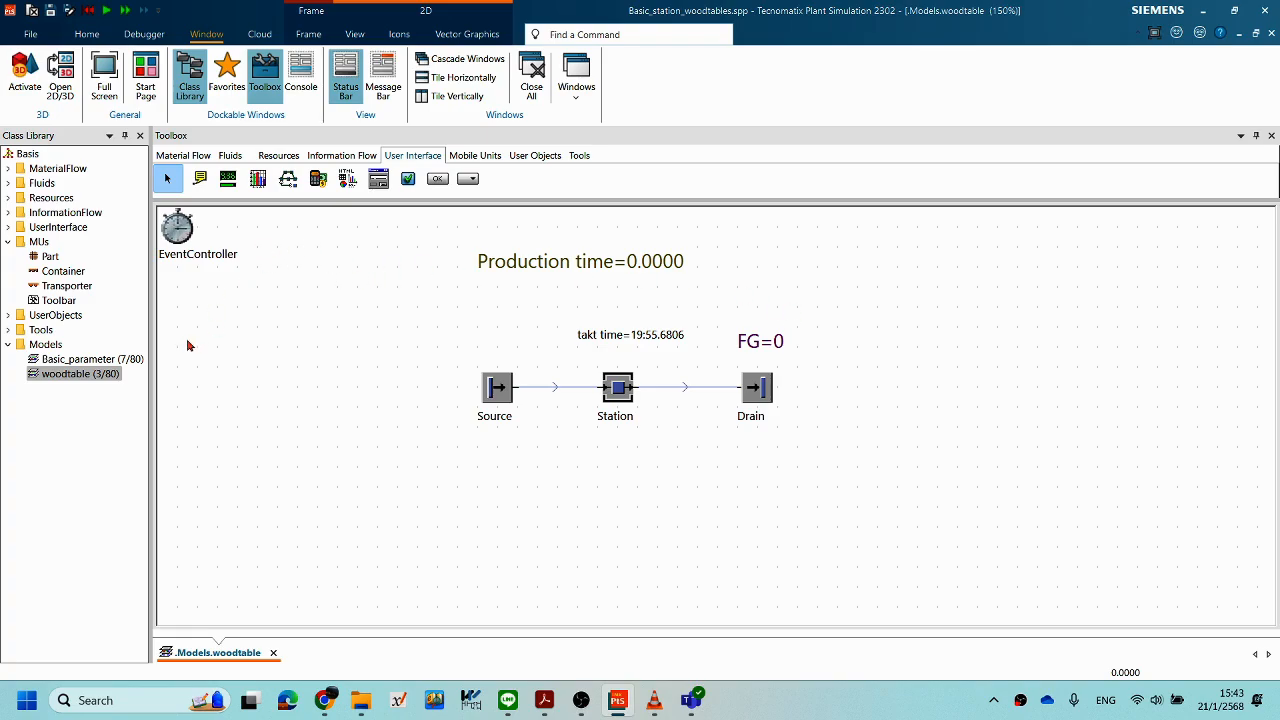
pyautogui.click(58, 345)
pyautogui.click(52, 346)
pyautogui.rightClick(52, 346)
pyautogui.click(346, 434)
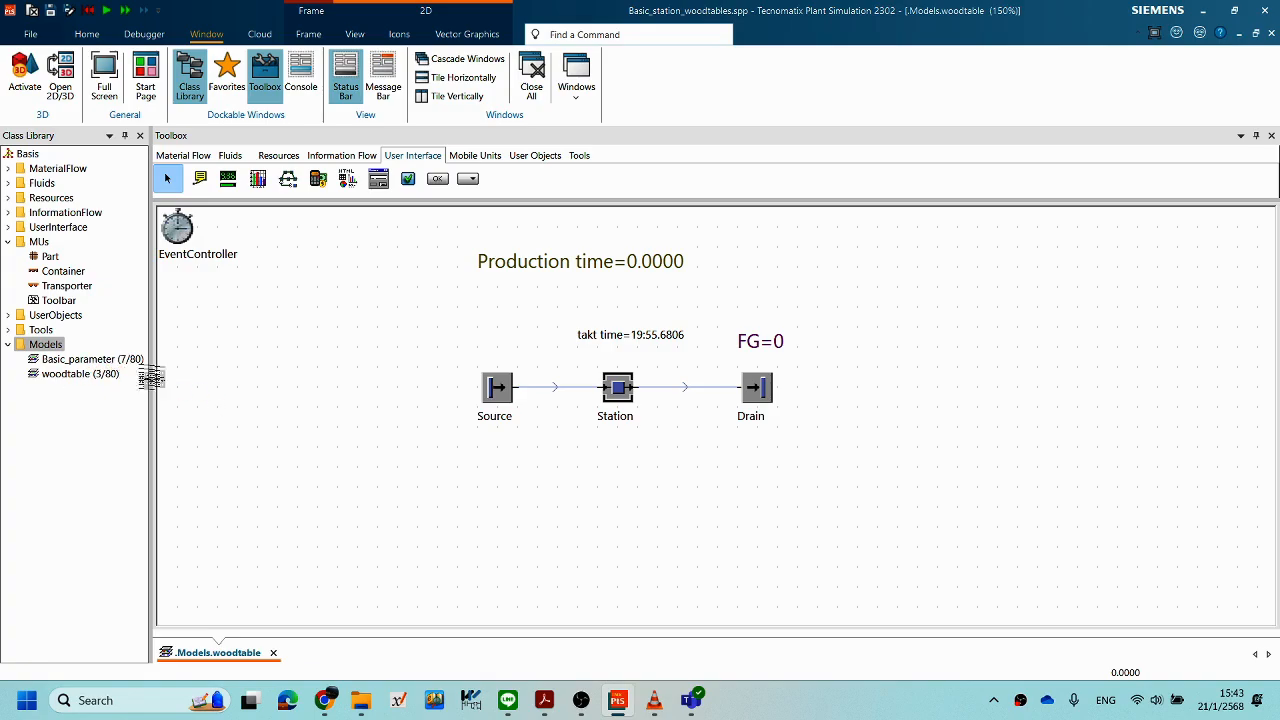
pyautogui.moveTo(437, 178); pyautogui.dragTo(437, 200)
pyautogui.click(54, 346)
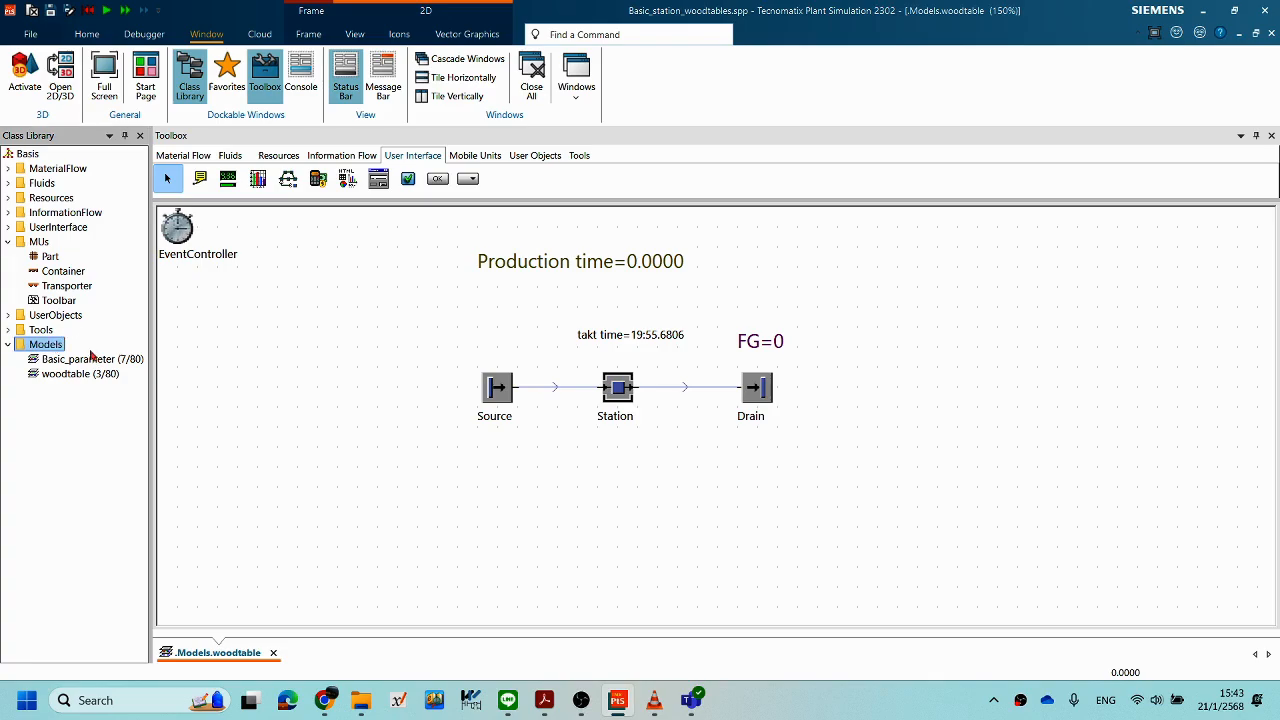
pyautogui.rightClick(61, 345)
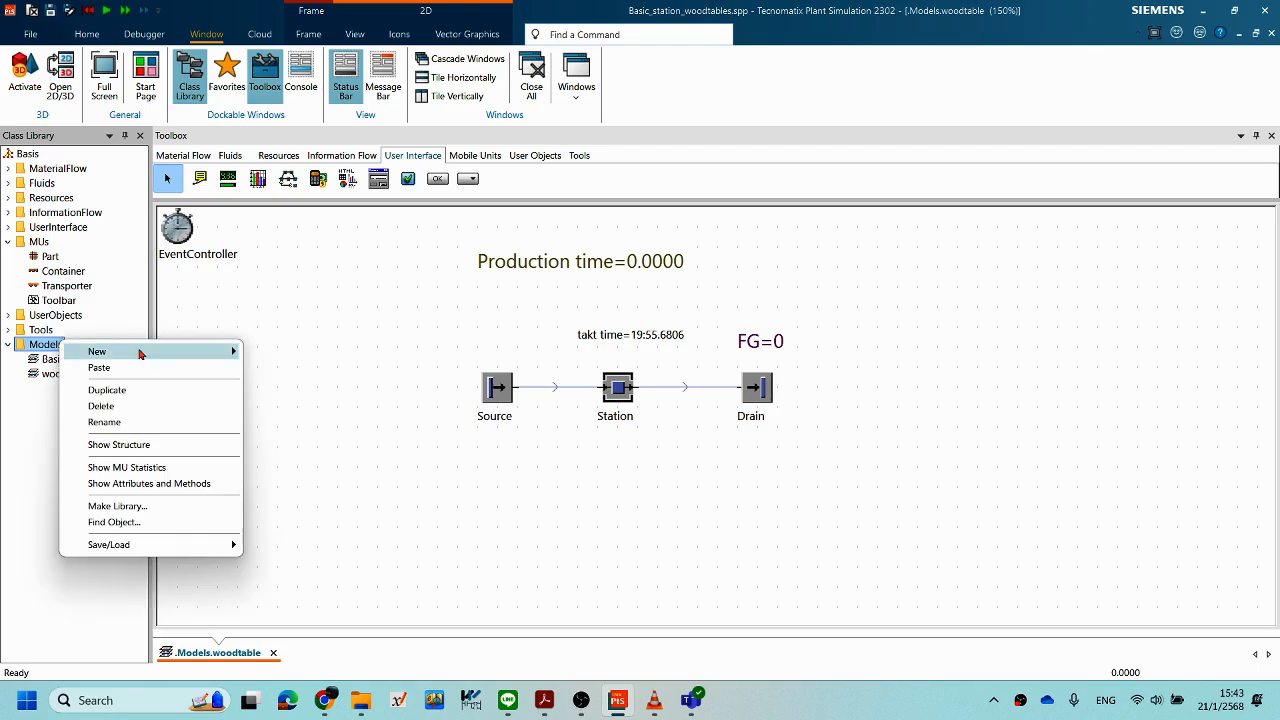
pyautogui.moveTo(139, 354)
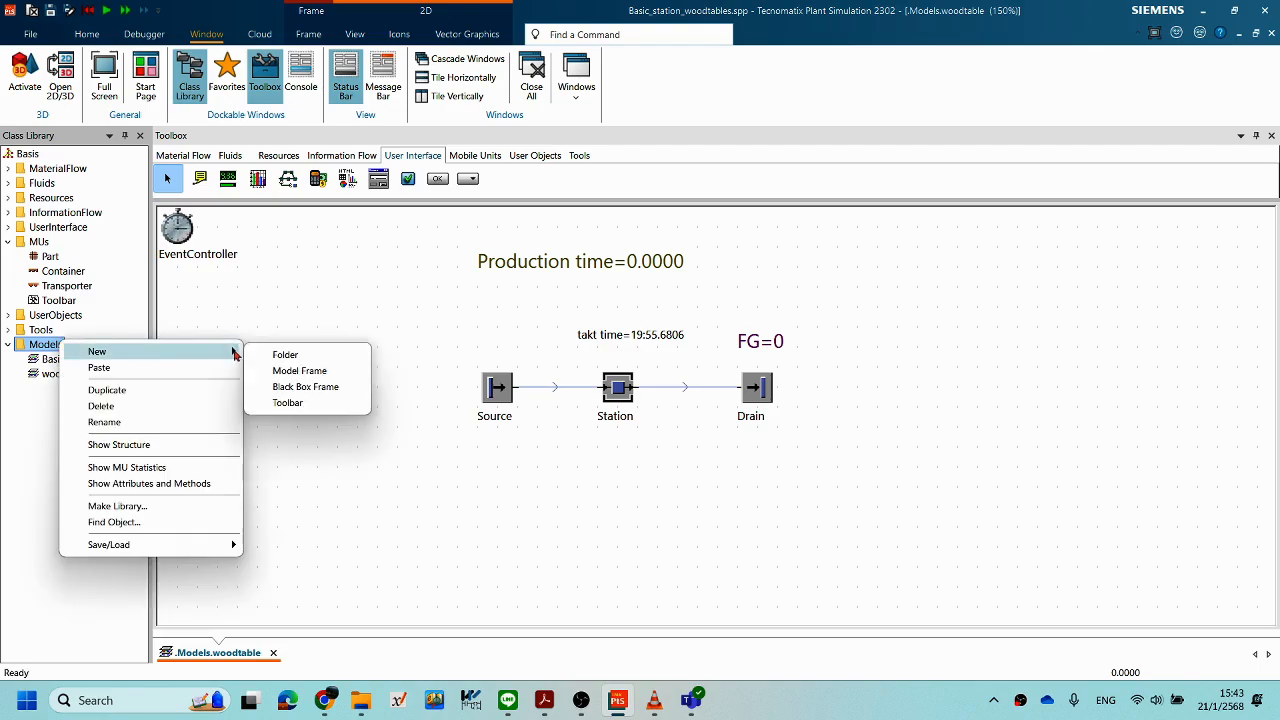
pyautogui.click(299, 371)
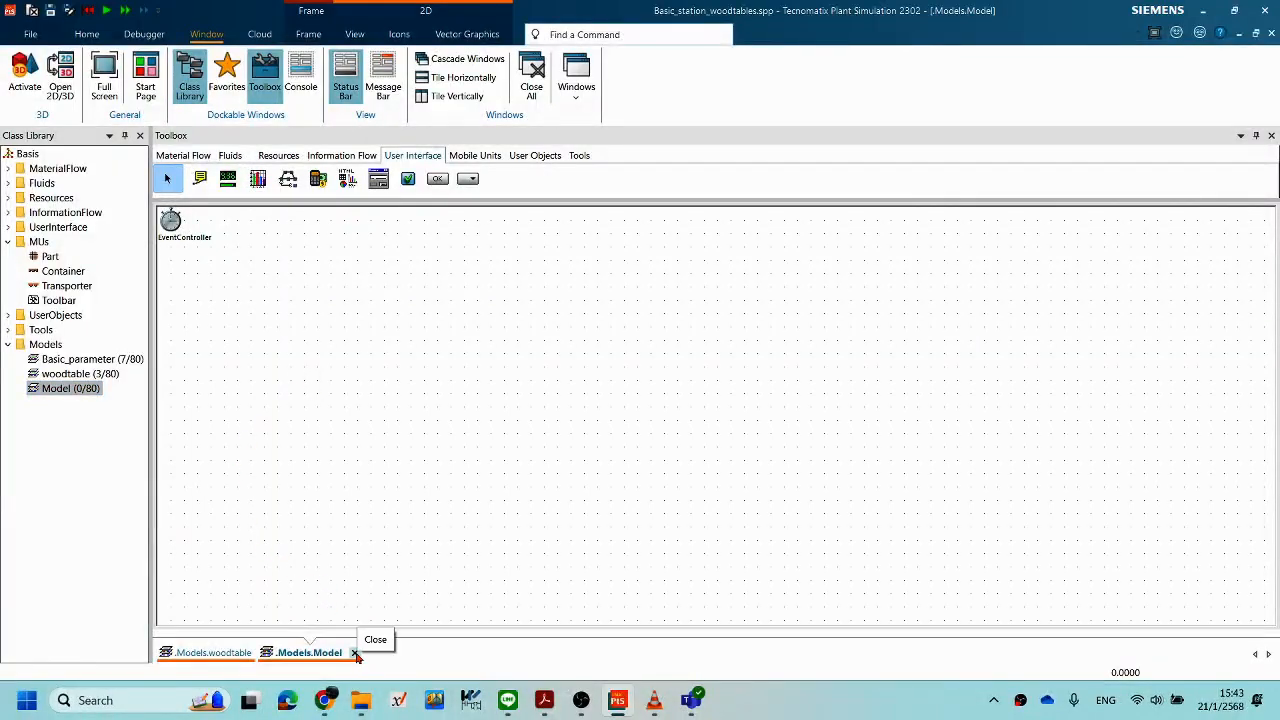
pyautogui.click(228, 655)
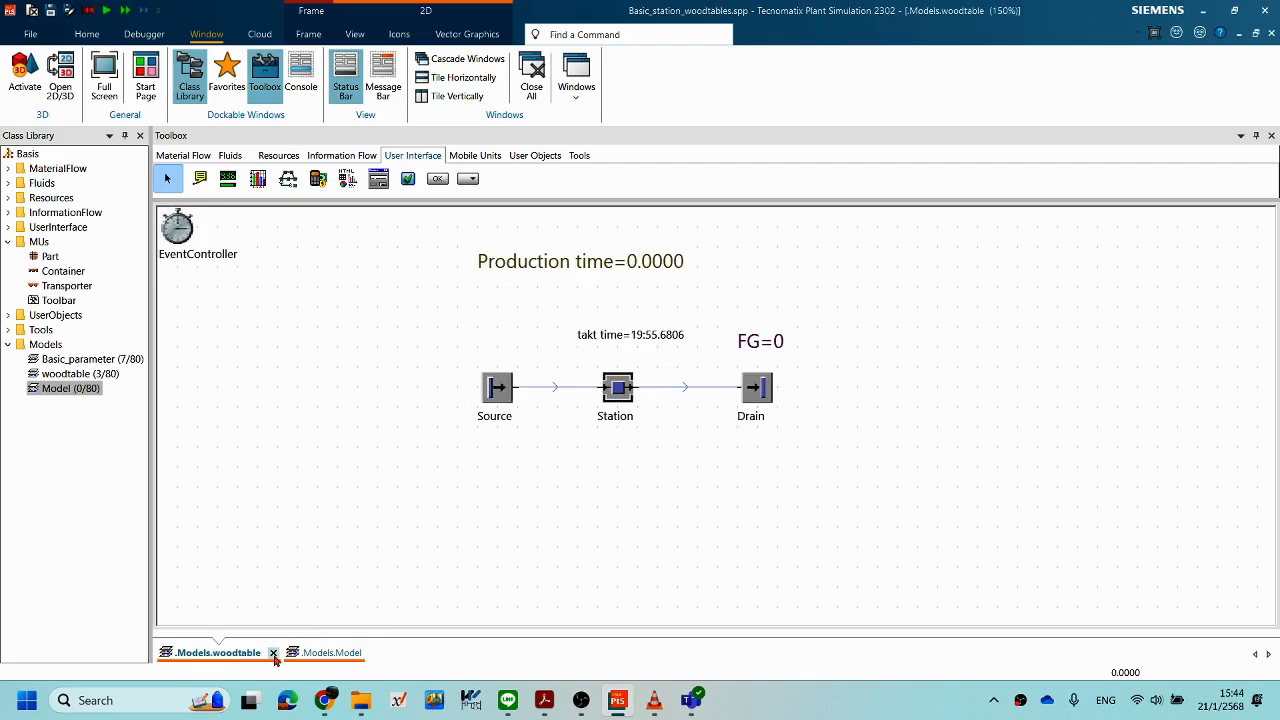
pyautogui.click(273, 655)
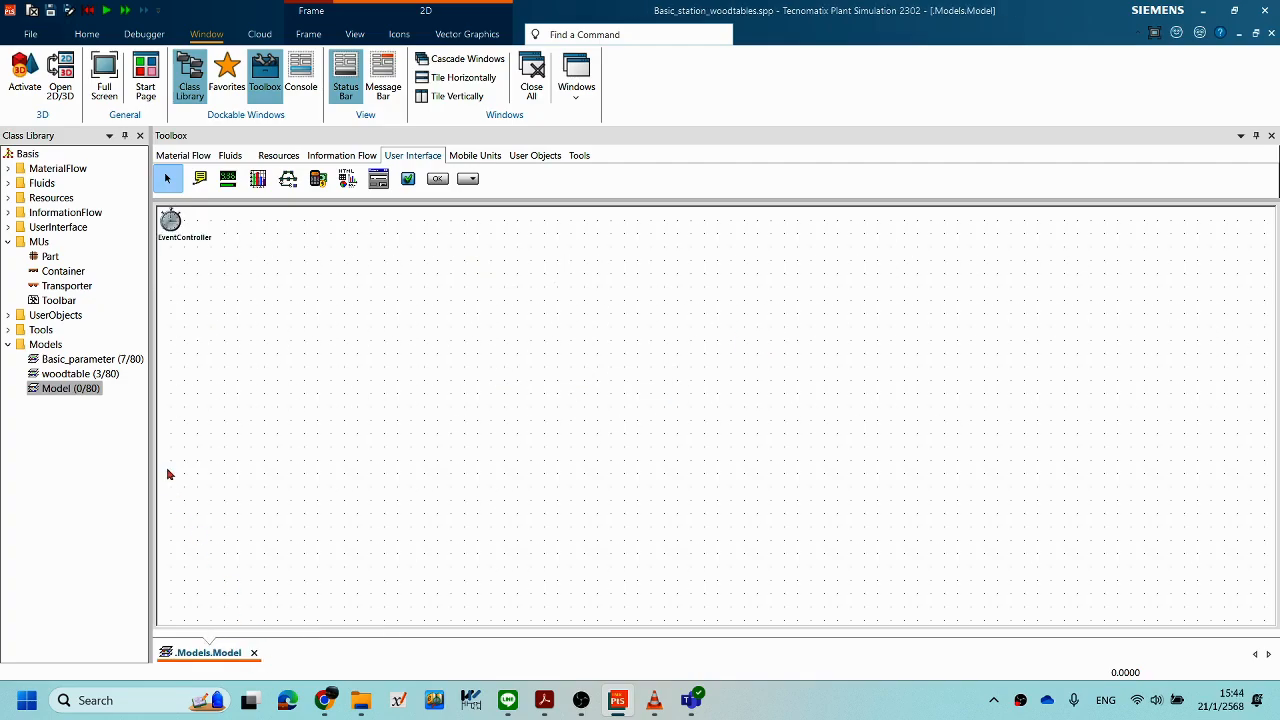
# Step: Rename the new model frame to Basic_MUs
pyautogui.rightClick(83, 392)
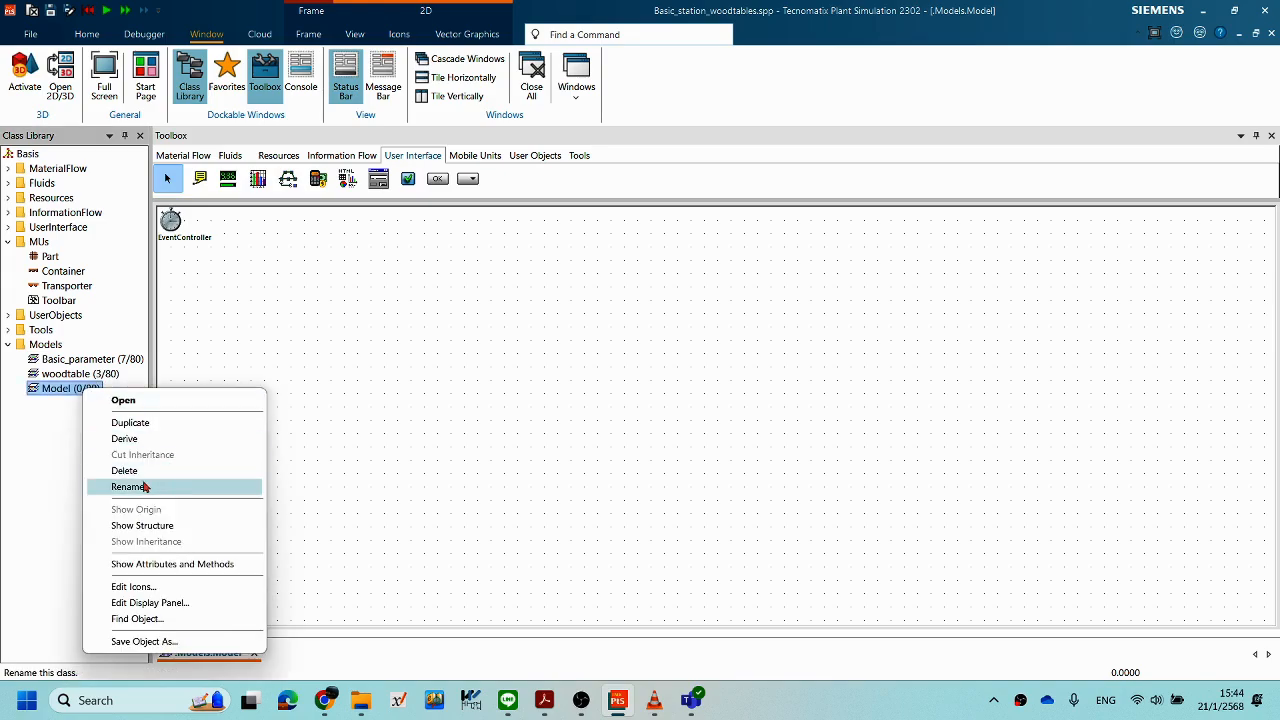
pyautogui.click(145, 484)
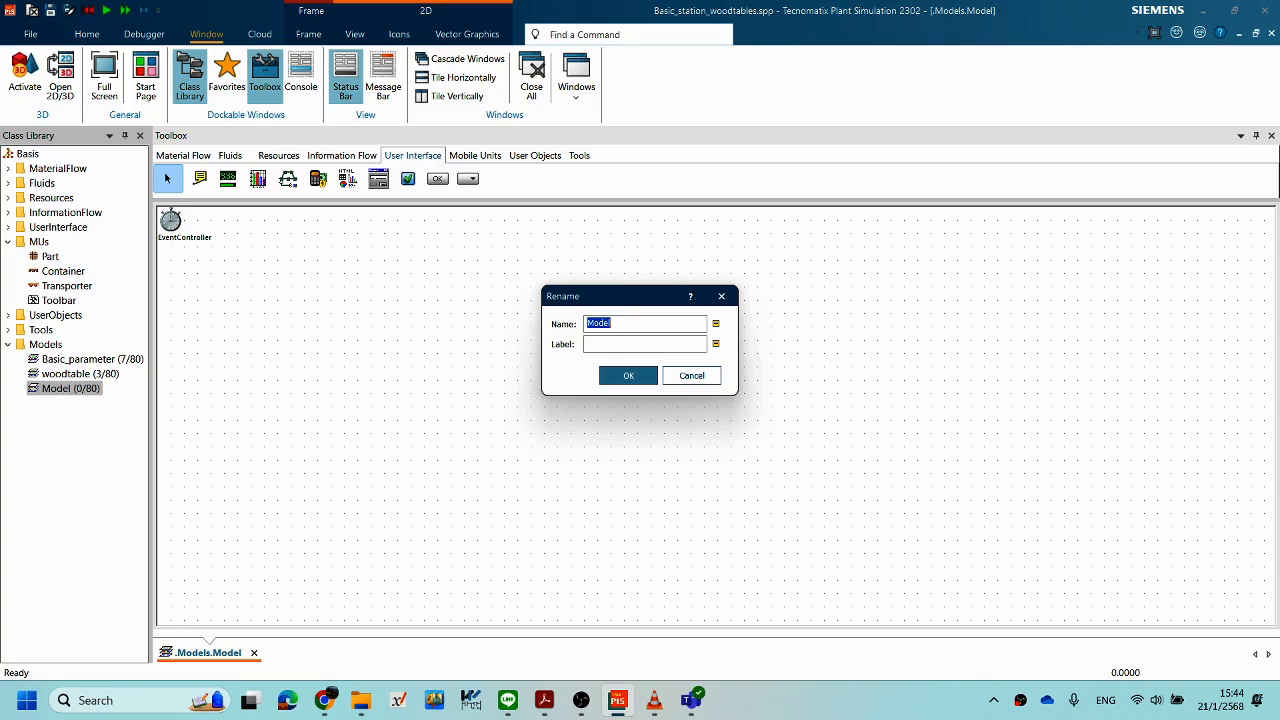
pyautogui.write('Basic_MUs')
pyautogui.click(627, 375)
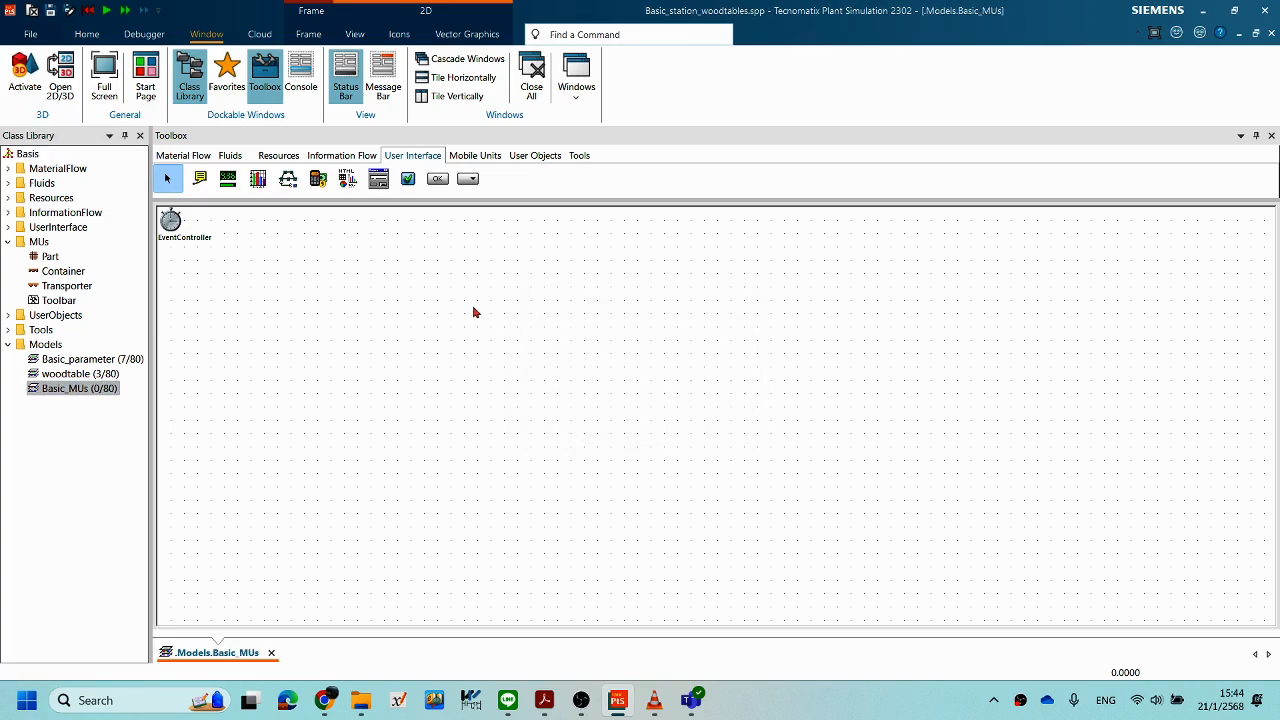
# Step: Insert a Source from the material flow objects into the Basic_MUs frame
pyautogui.click(183, 156)
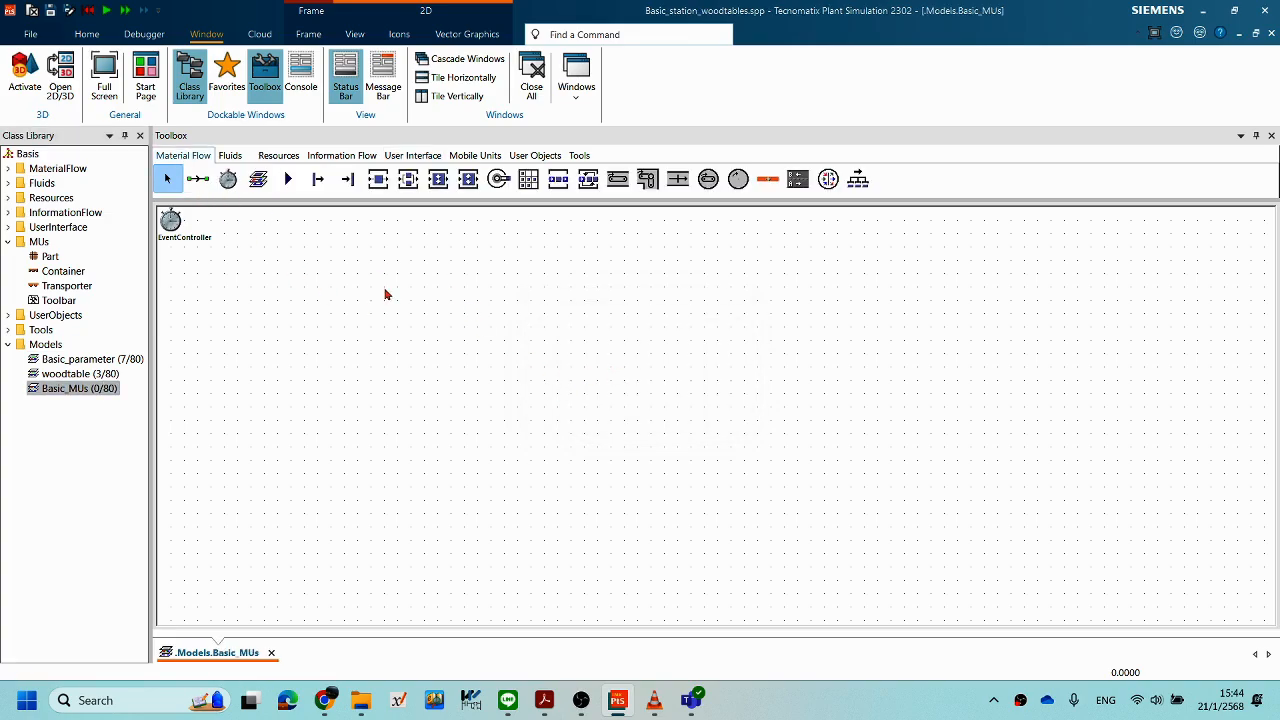
pyautogui.doubleClick(318, 179)
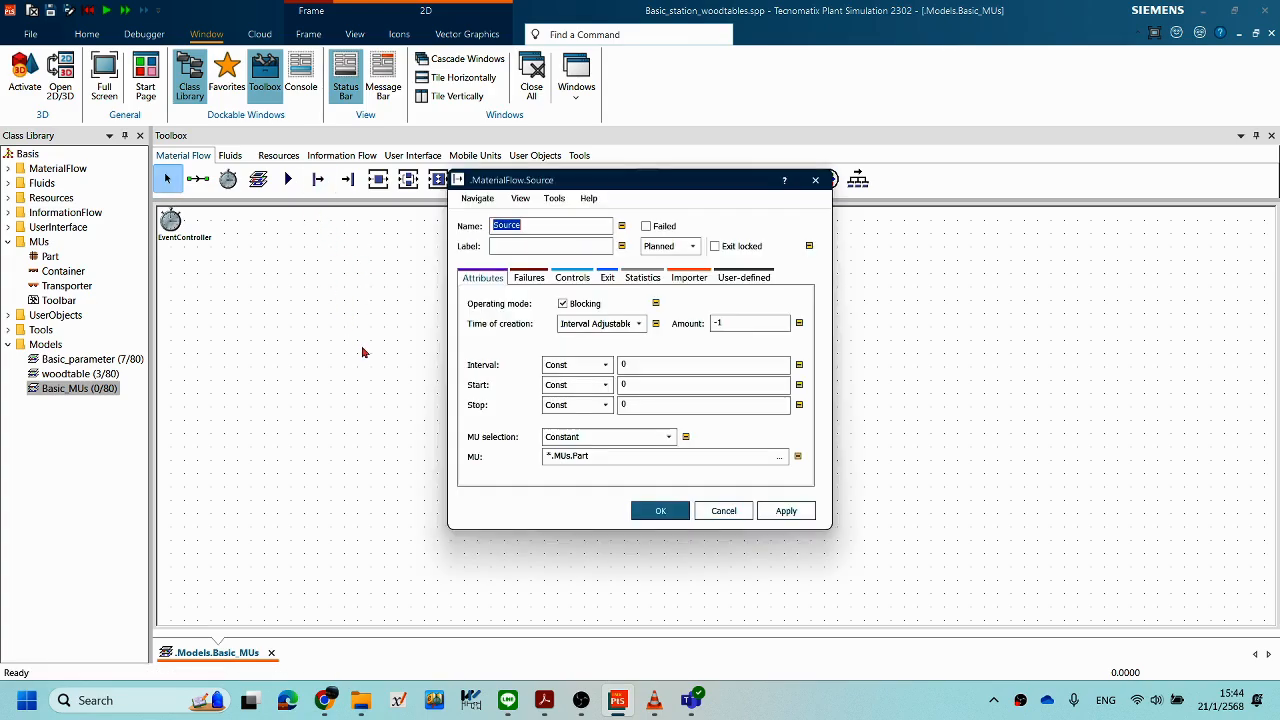
pyautogui.click(724, 511)
pyautogui.moveTo(316, 181); pyautogui.dragTo(371, 378)
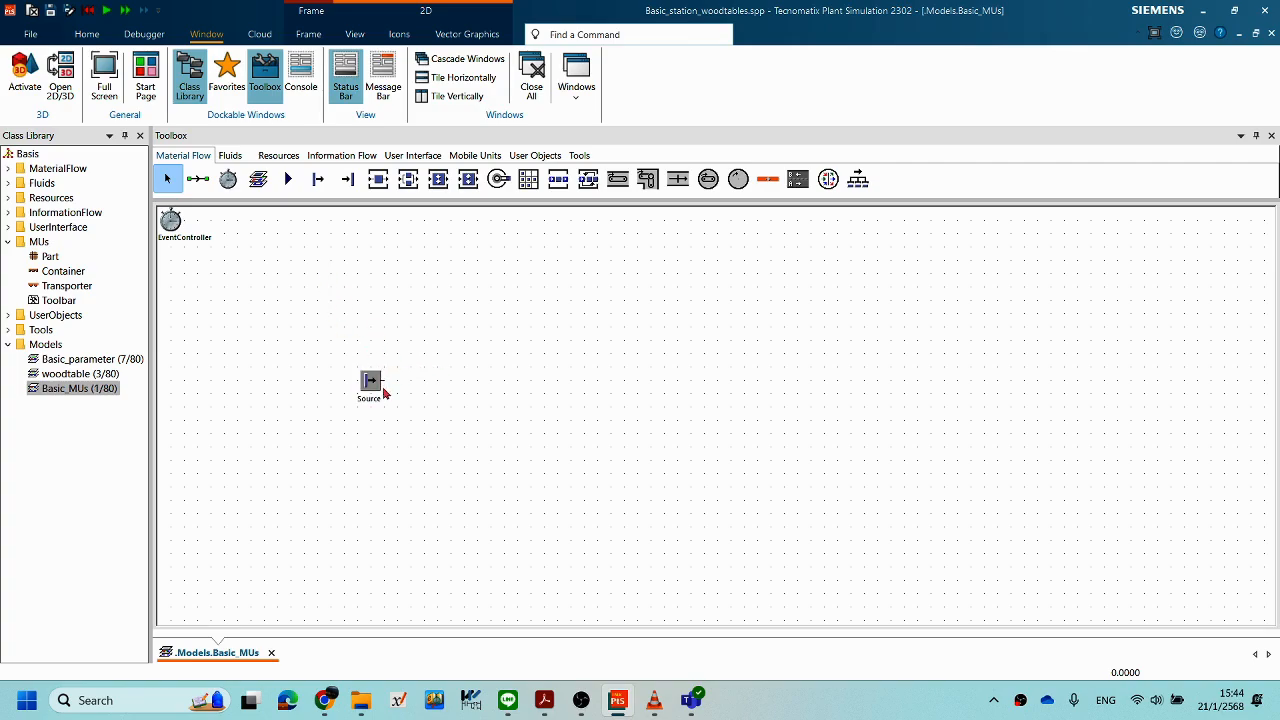
pyautogui.moveTo(440, 371); pyautogui.dragTo(441, 372)
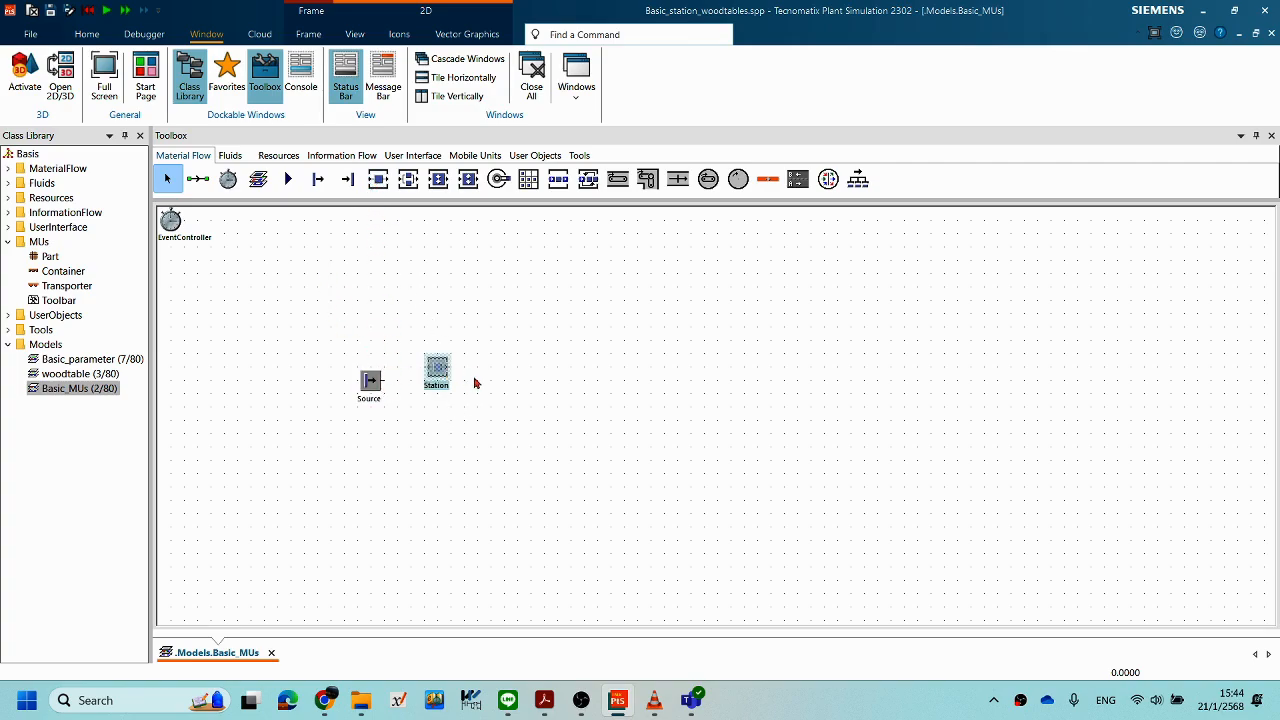
pyautogui.moveTo(346, 183); pyautogui.dragTo(528, 380)
pyautogui.moveTo(440, 370); pyautogui.dragTo(453, 383)
pyautogui.moveTo(535, 390); pyautogui.dragTo(542, 334)
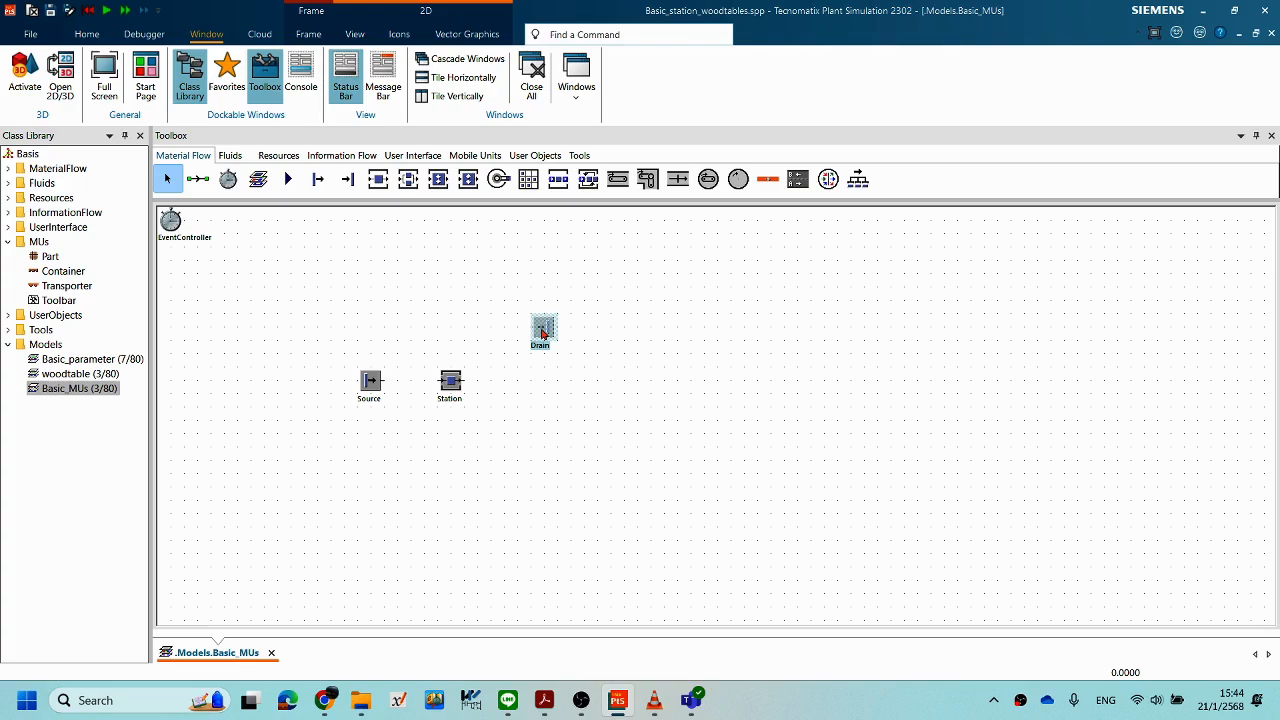
pyautogui.press('Delete')
pyautogui.press('Return')
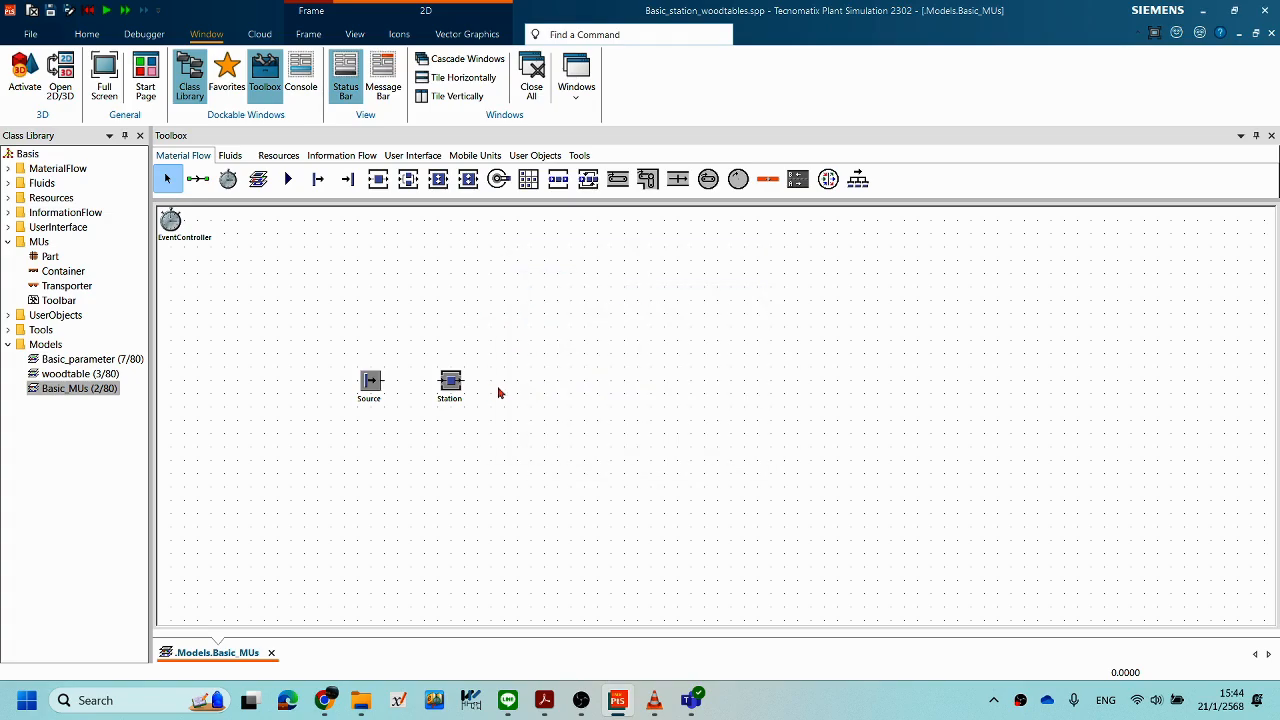
pyautogui.press('Delete')
pyautogui.click(563, 404)
# Step: Move the Source slightly higher in the frame and draw a single straight horizontal Conveyor to the right of it
pyautogui.moveTo(380, 366); pyautogui.dragTo(389, 346)
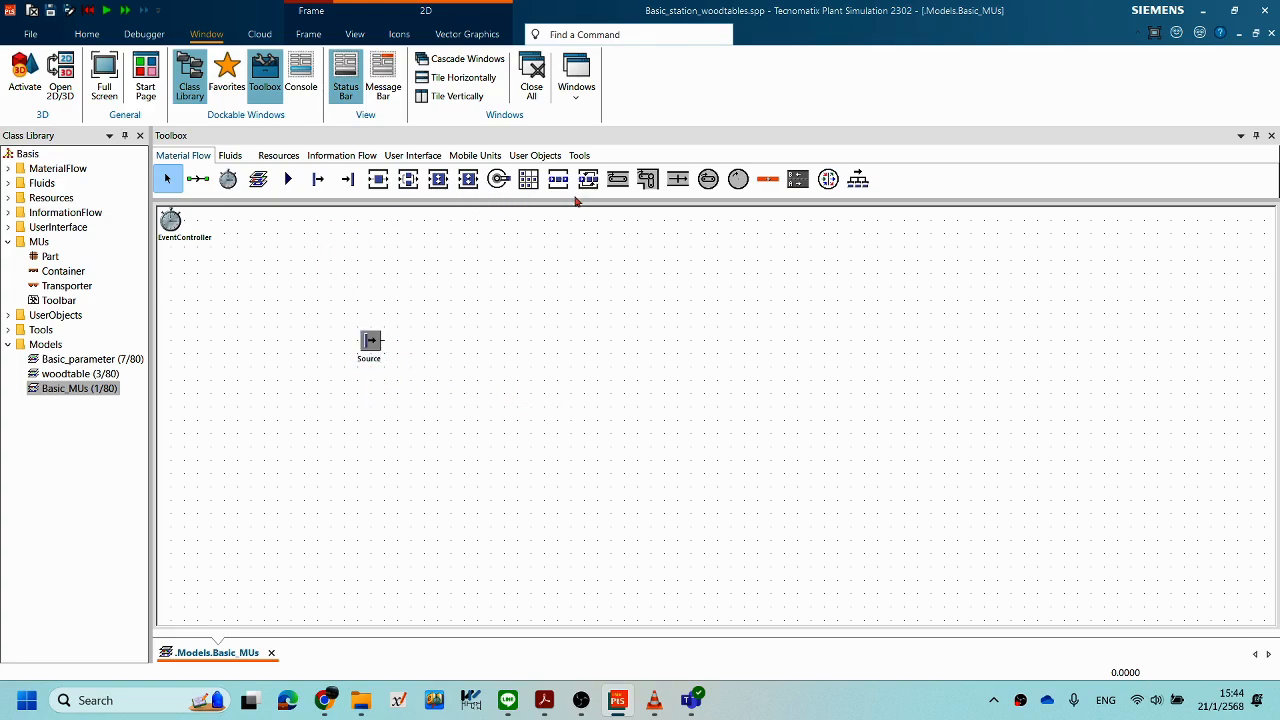
pyautogui.click(617, 179)
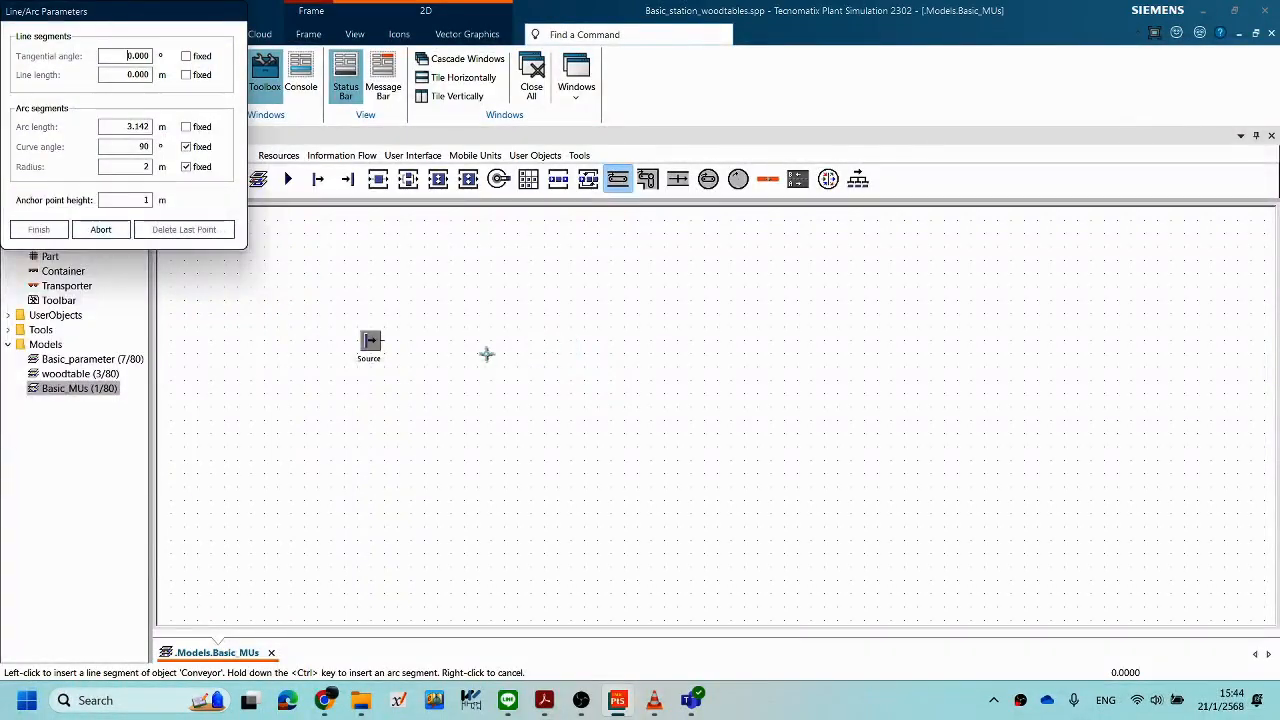
pyautogui.click(415, 341)
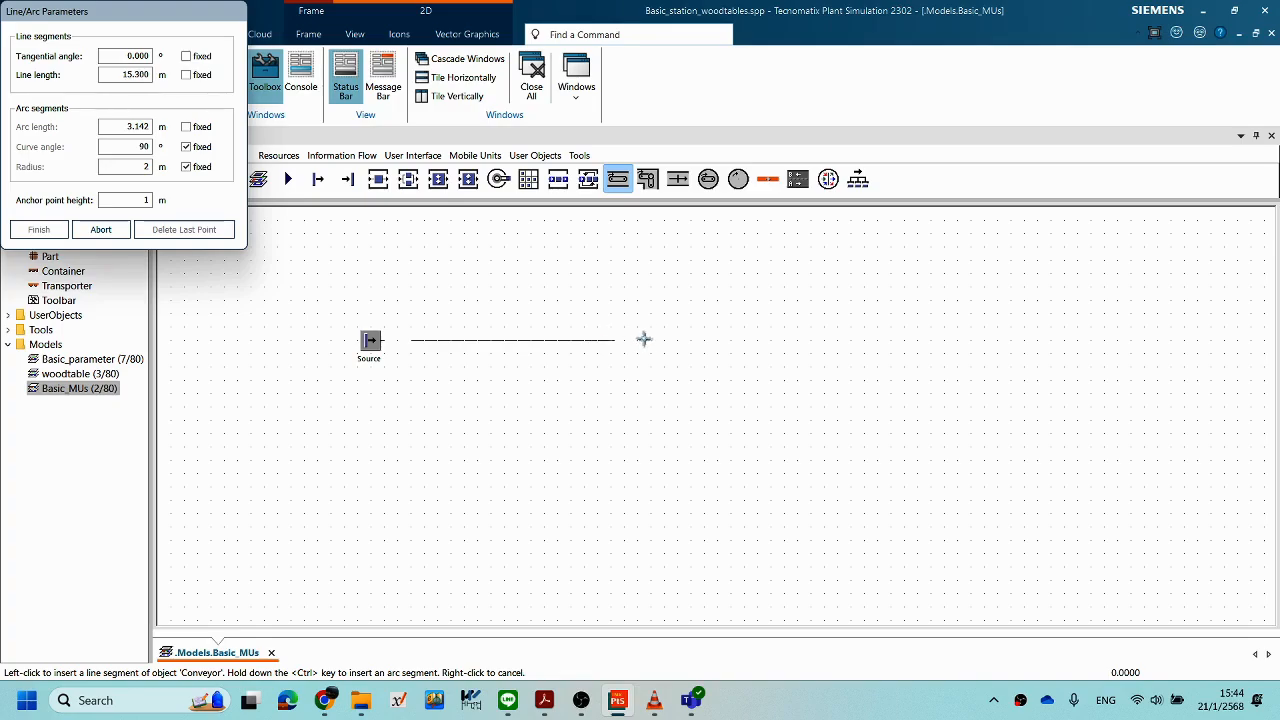
pyautogui.click(702, 341)
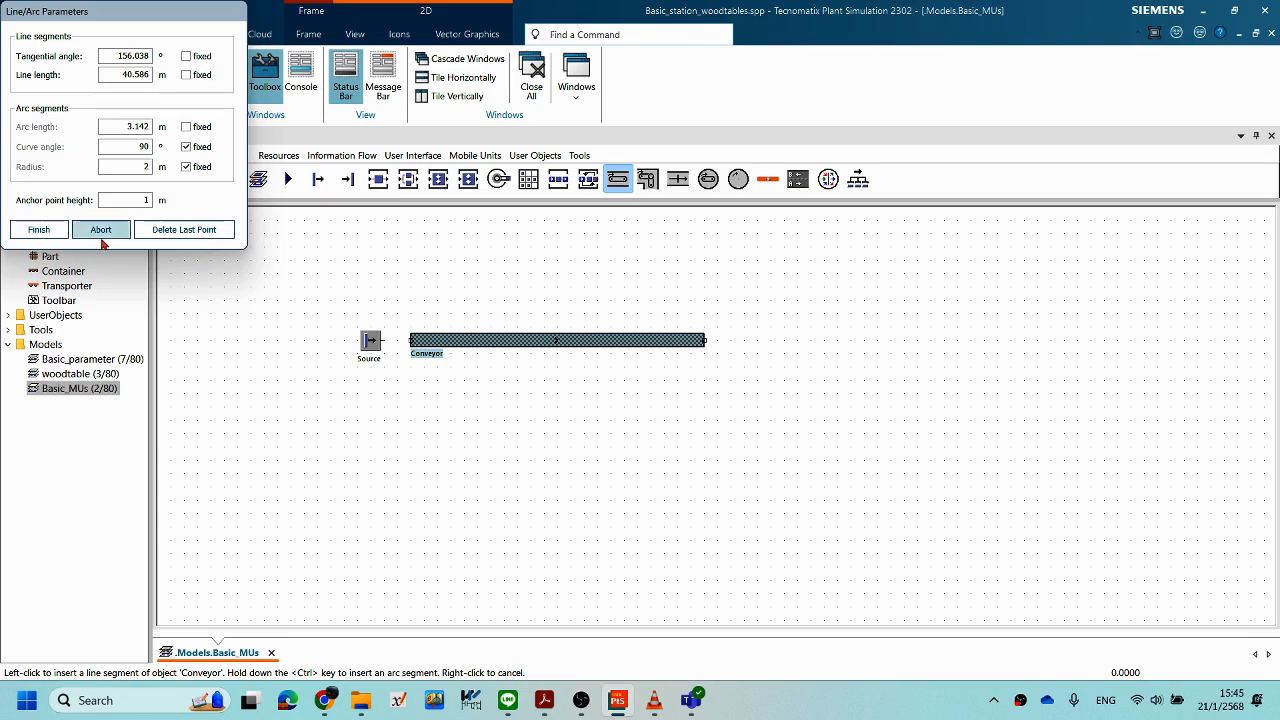
pyautogui.click(39, 230)
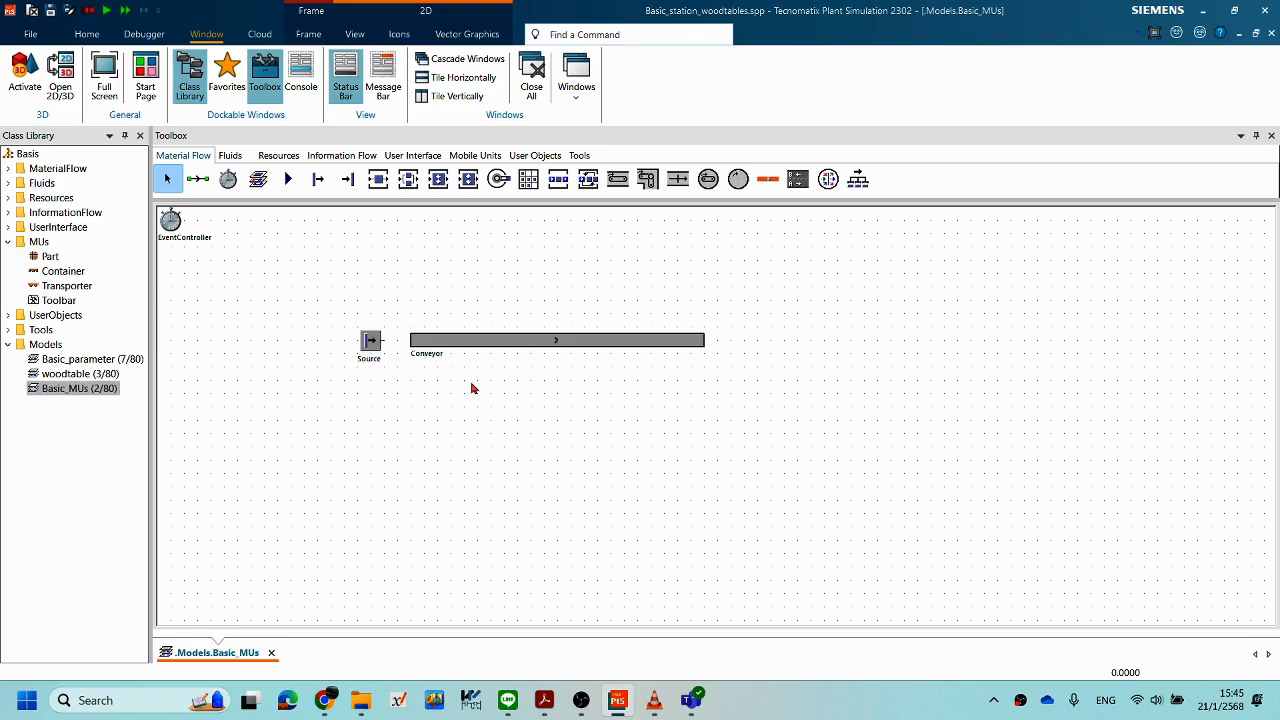
# Step: Check the Source's attributes, including its amount and MU selection
pyautogui.doubleClick(372, 341)
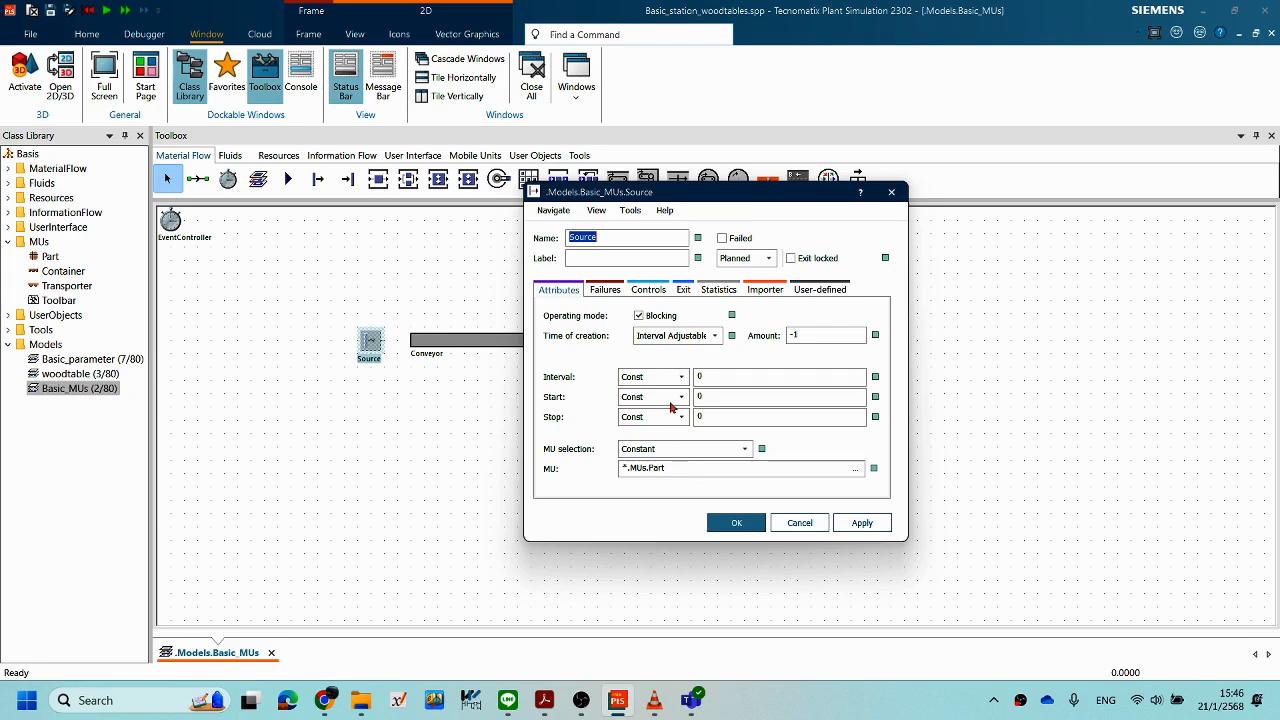
pyautogui.click(813, 336)
pyautogui.click(736, 524)
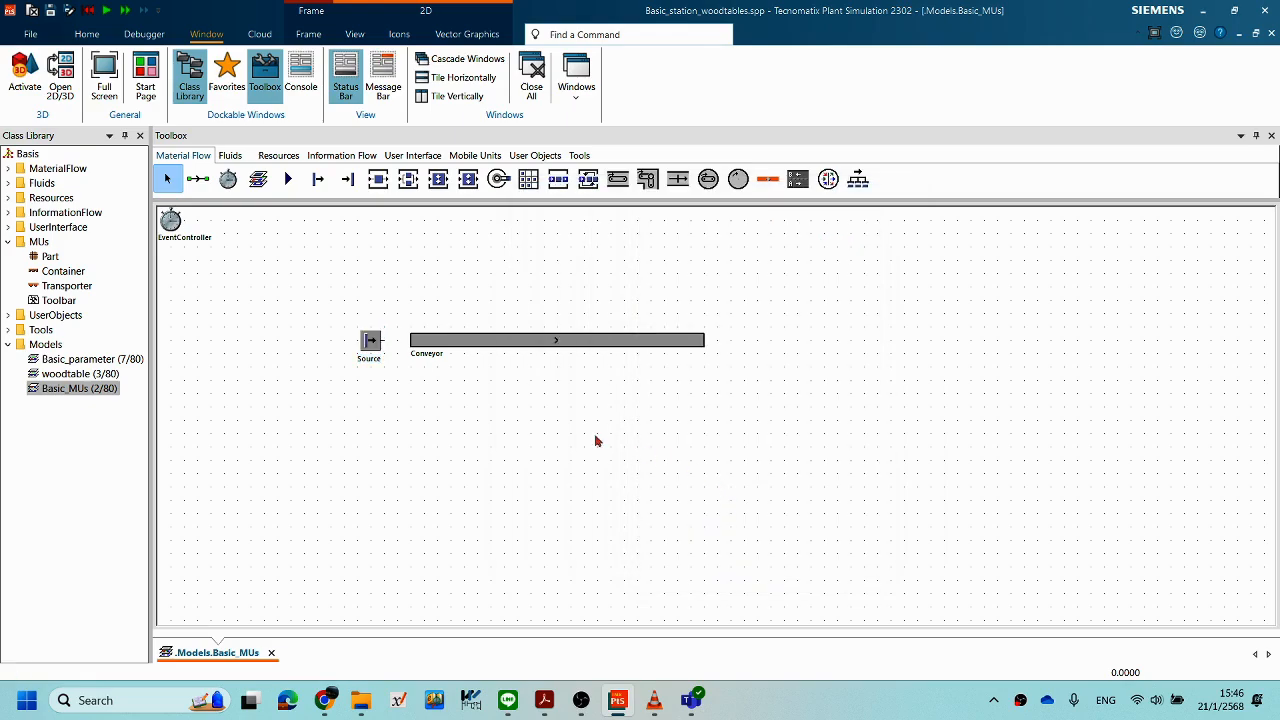
# Step: Start a test simulation from the EventController, close its dialog, and reset the model
pyautogui.doubleClick(179, 225)
pyautogui.moveTo(600, 244); pyautogui.dragTo(953, 276)
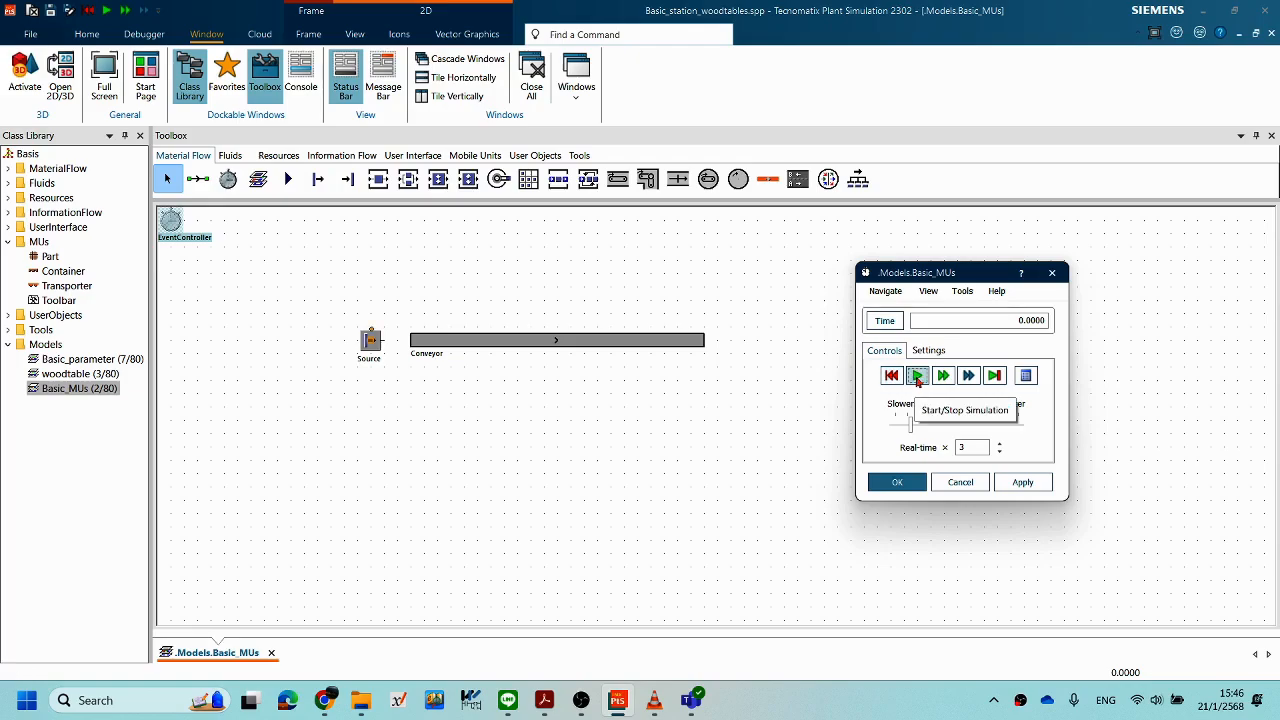
pyautogui.click(916, 379)
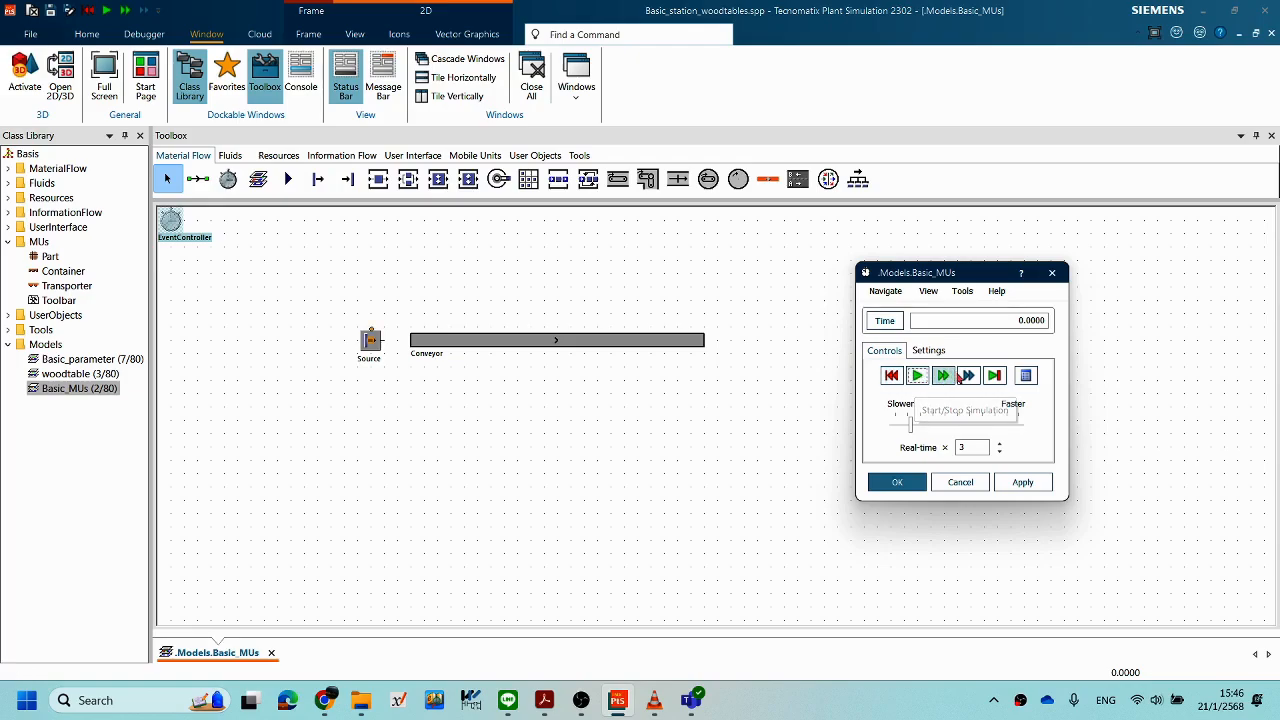
pyautogui.click(964, 484)
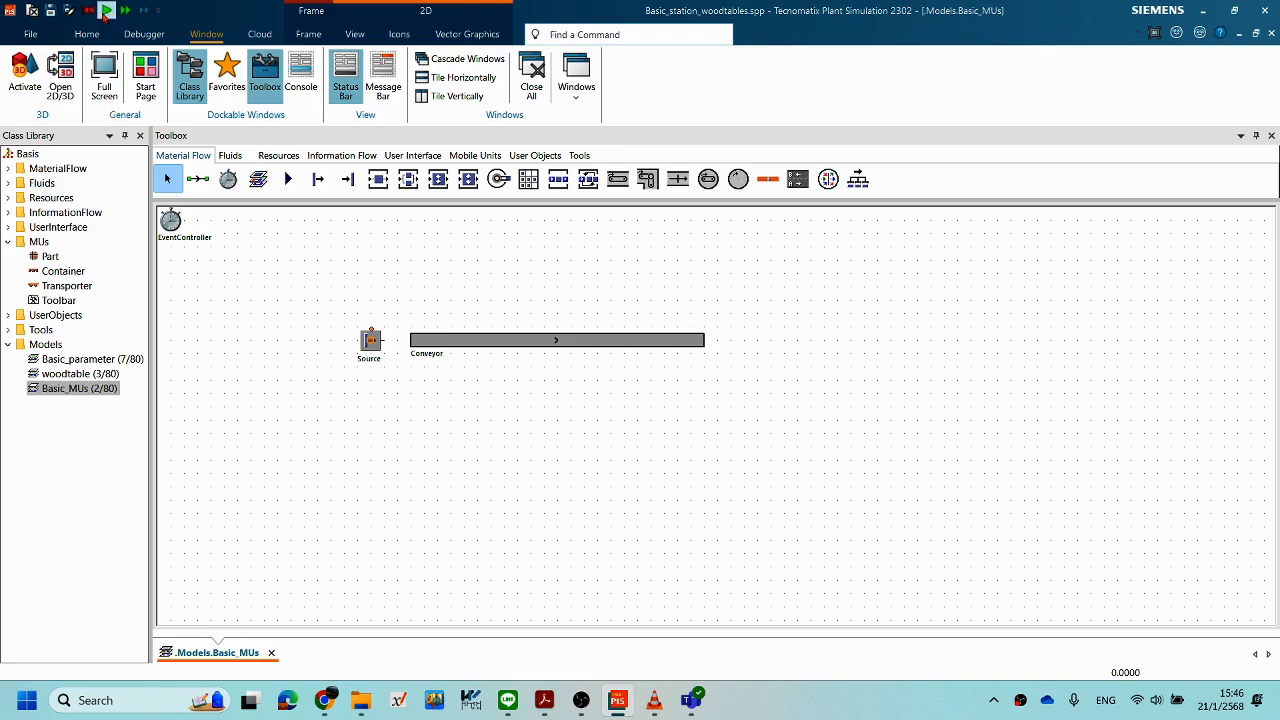
pyautogui.rightClick(899, 309)
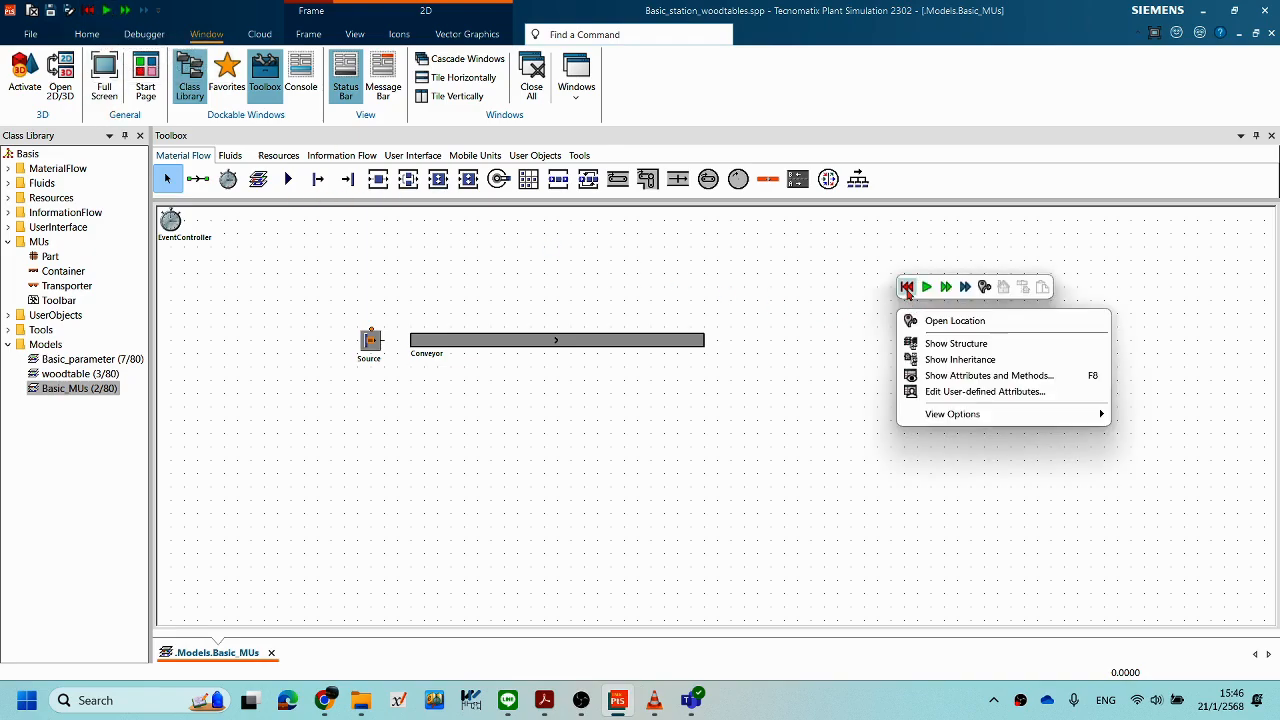
pyautogui.click(907, 288)
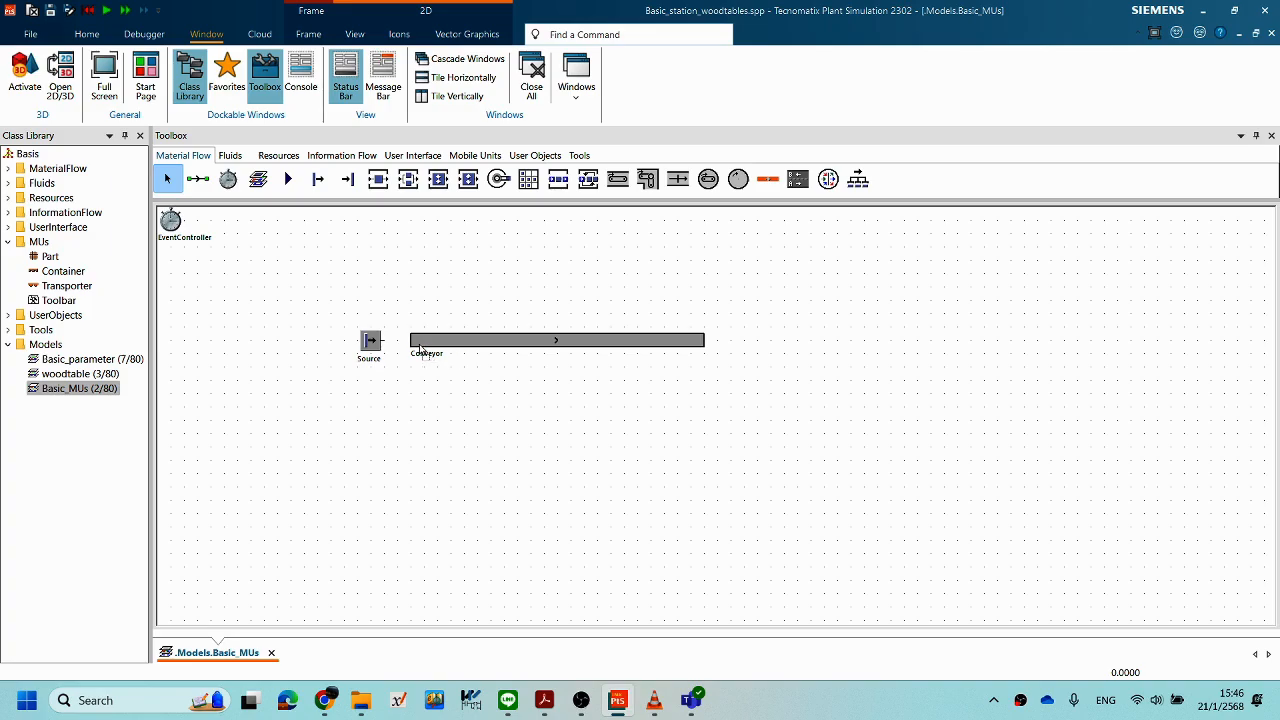
# Step: Bring the Conveyor up against the Source to connect them automatically, and move it well away along the same line
pyautogui.moveTo(420, 350); pyautogui.dragTo(394, 350)
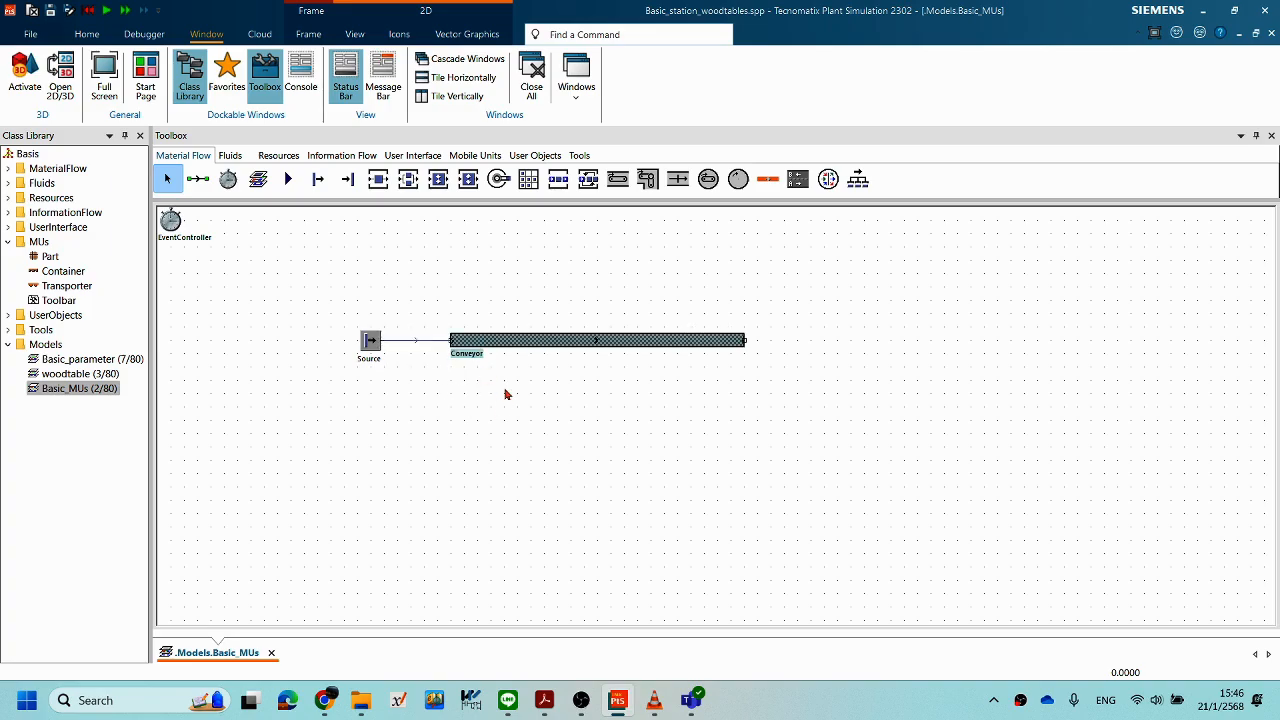
pyautogui.moveTo(538, 340); pyautogui.dragTo(462, 350)
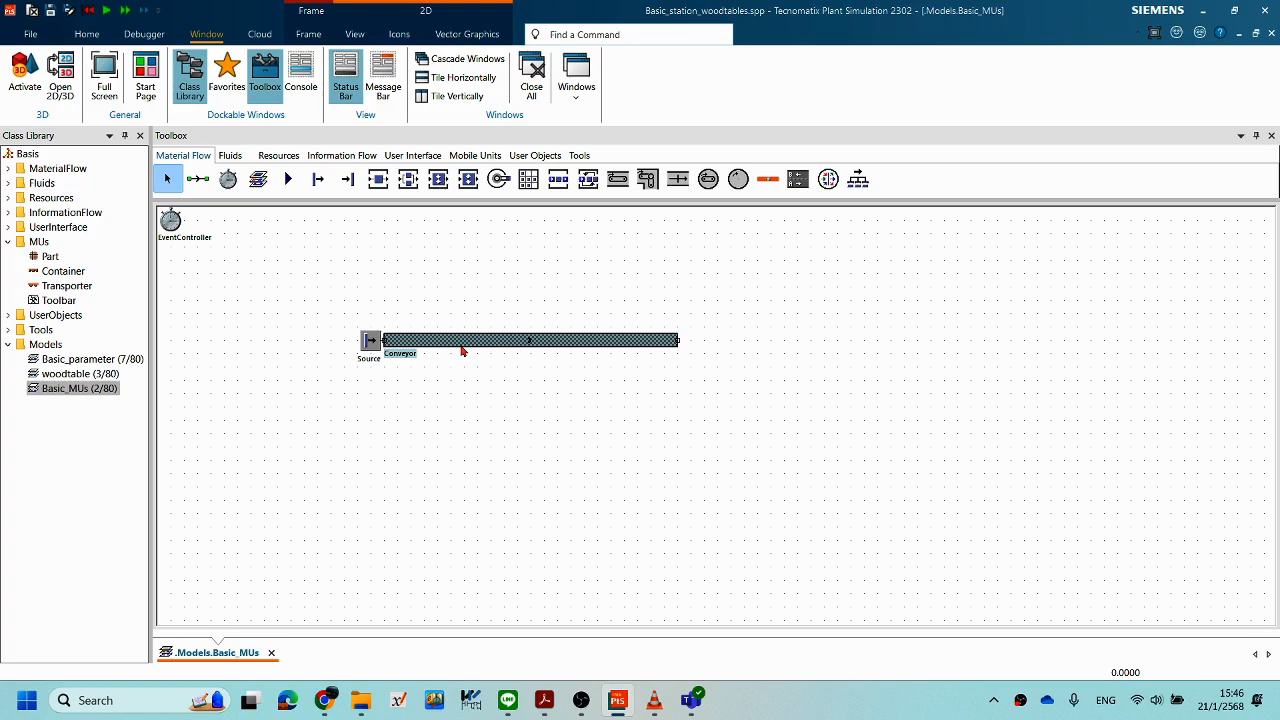
pyautogui.moveTo(491, 341); pyautogui.dragTo(518, 344)
pyautogui.click(404, 345)
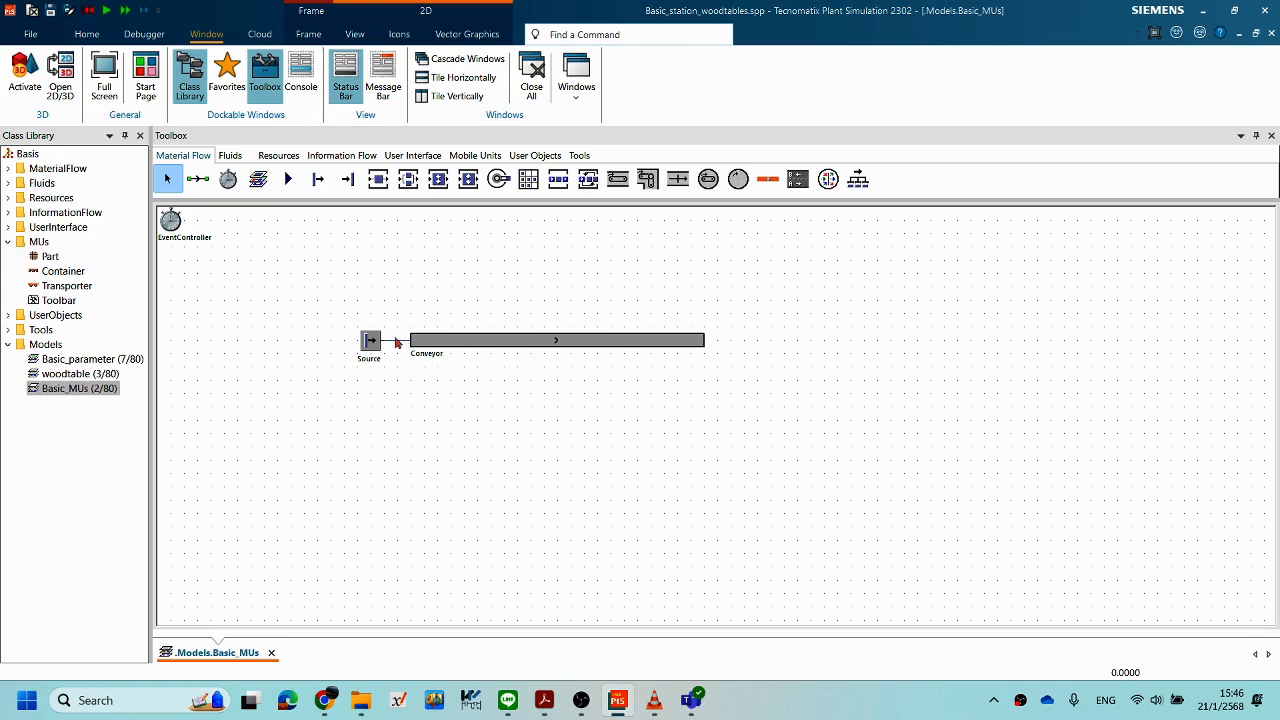
pyautogui.moveTo(432, 344); pyautogui.dragTo(605, 348)
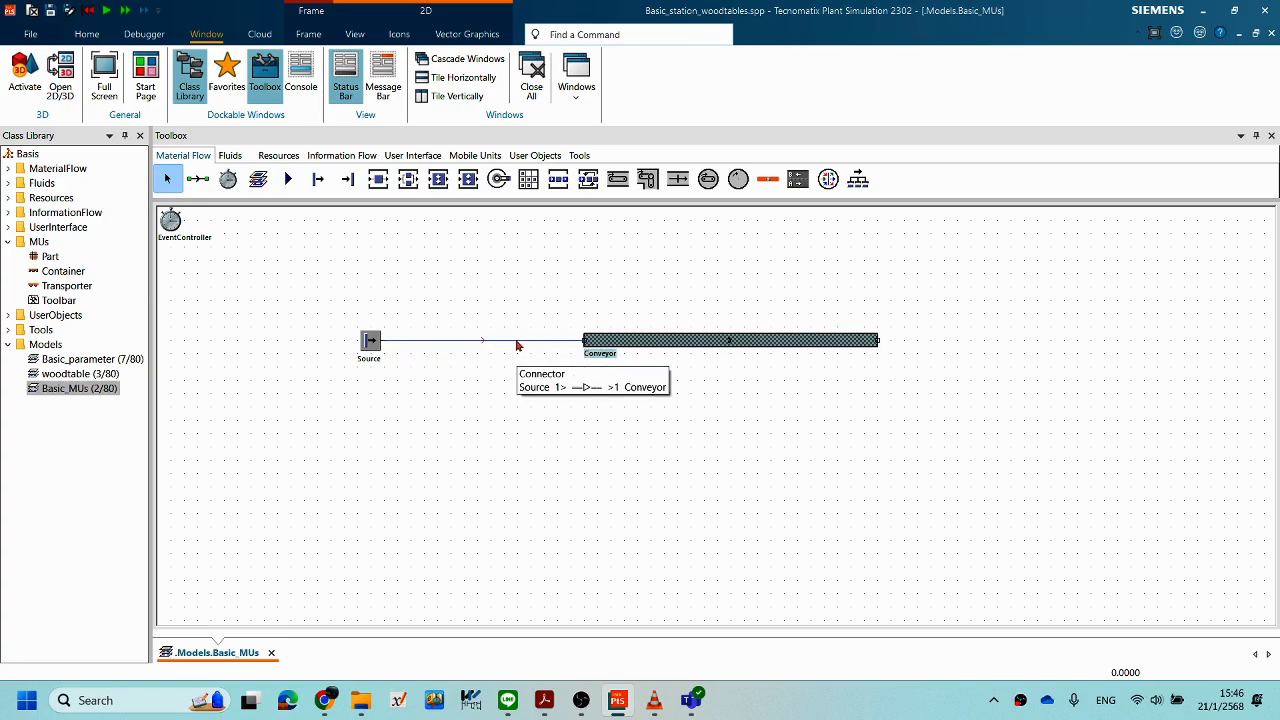
# Step: Delete the connector between the Source and the Conveyor
pyautogui.click(516, 345)
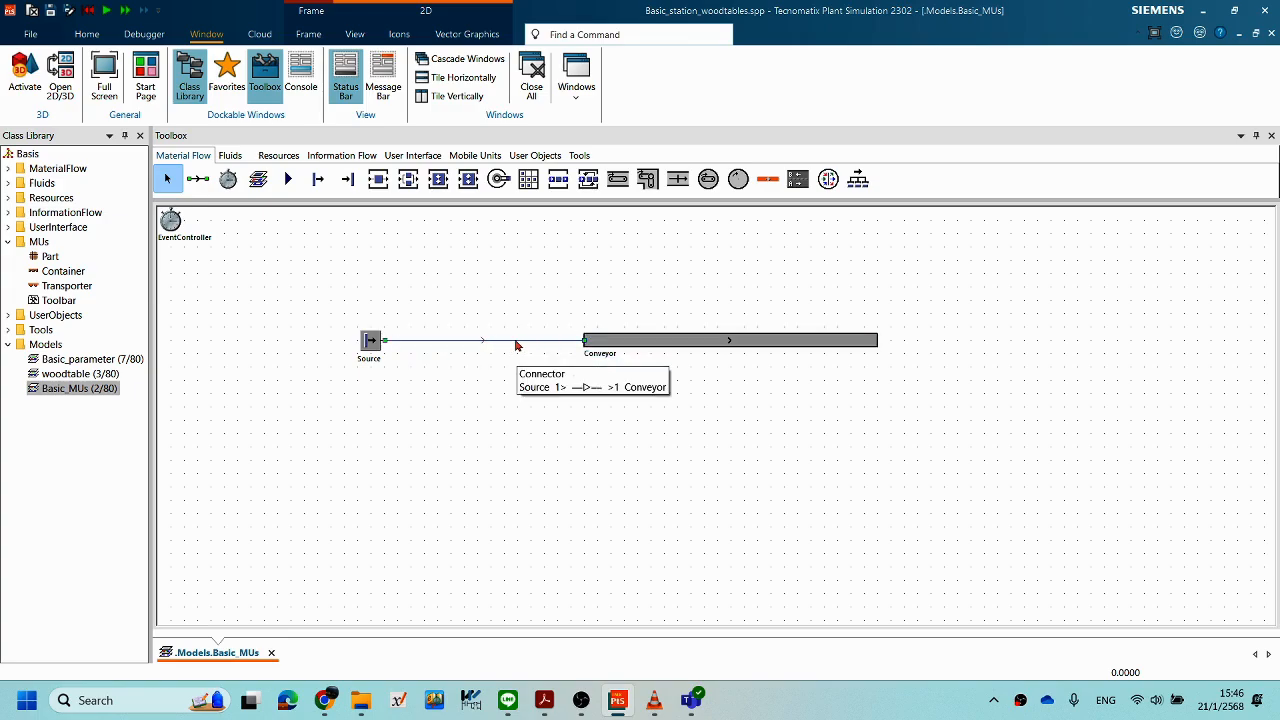
pyautogui.press('Delete')
pyautogui.click(570, 401)
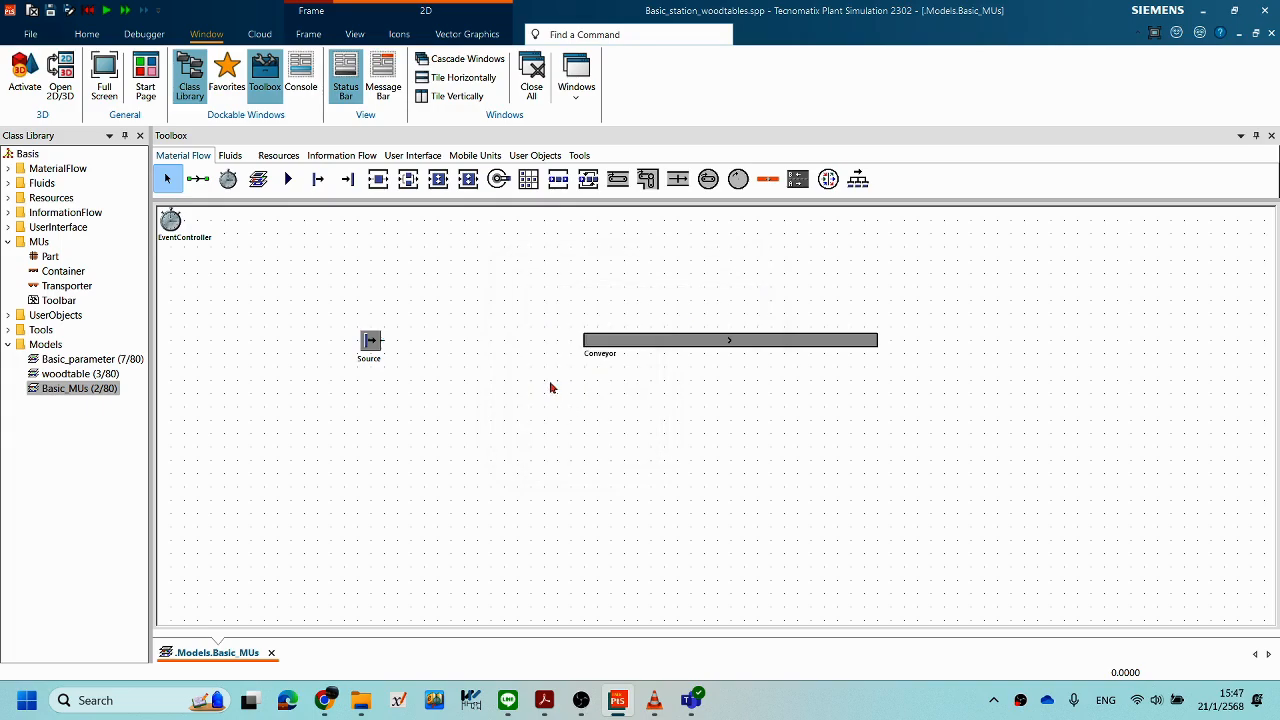
# Step: Link the Source to the Conveyor with a Connector and move the Conveyor closer to the Source
pyautogui.click(197, 178)
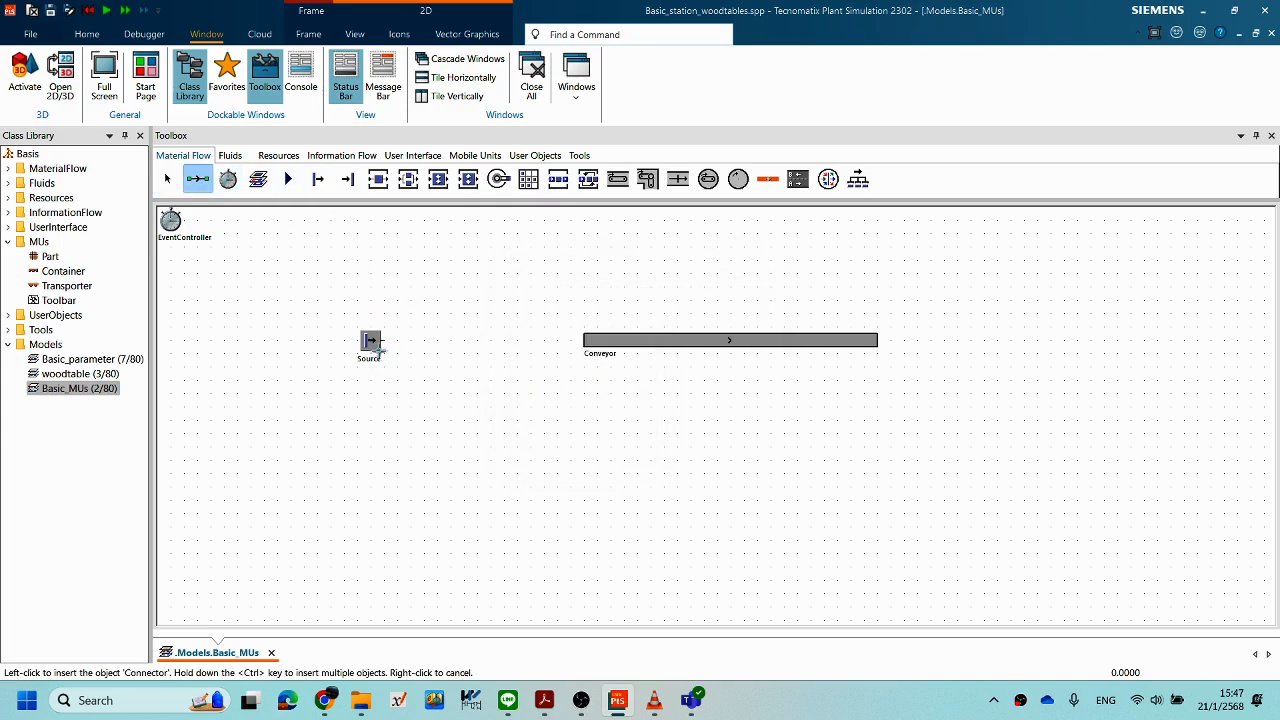
pyautogui.click(370, 340)
pyautogui.click(598, 340)
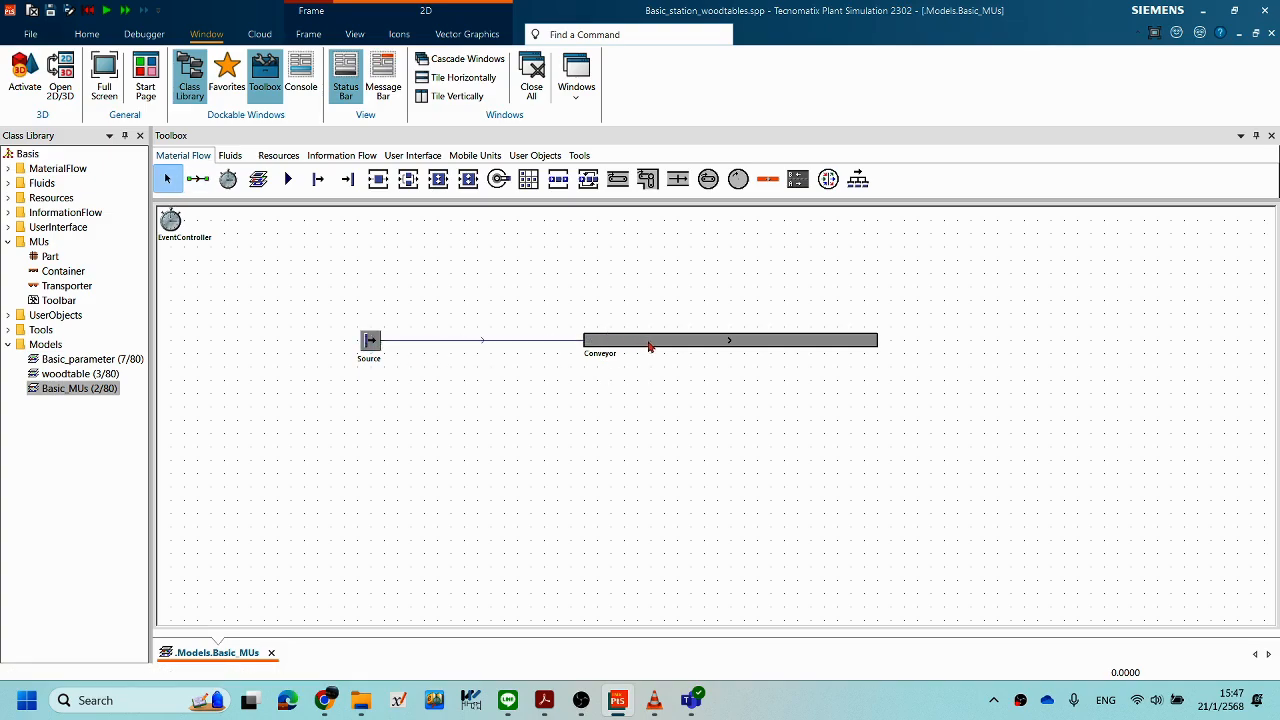
pyautogui.moveTo(684, 347); pyautogui.dragTo(529, 345)
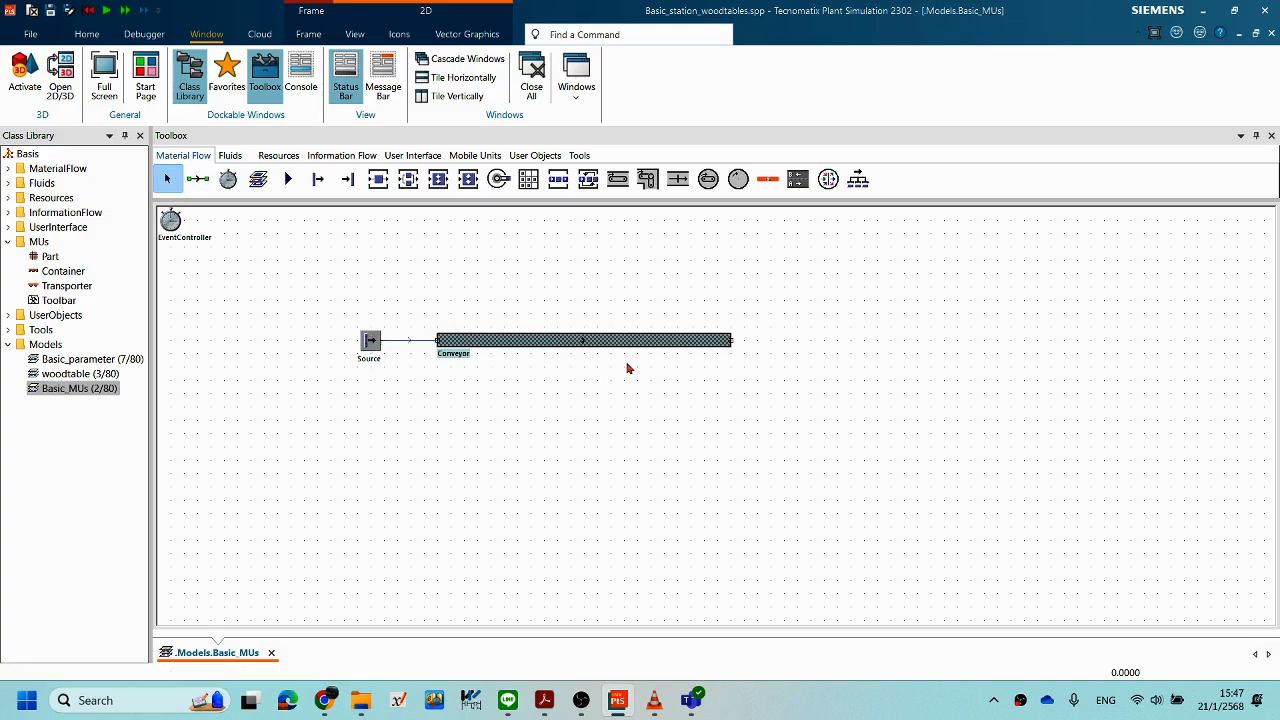
pyautogui.click(671, 354)
# Step: Run the simulation from the EventController to watch parts enter the Conveyor, and reset the model
pyautogui.rightClick(861, 314)
pyautogui.click(708, 261)
pyautogui.doubleClick(170, 220)
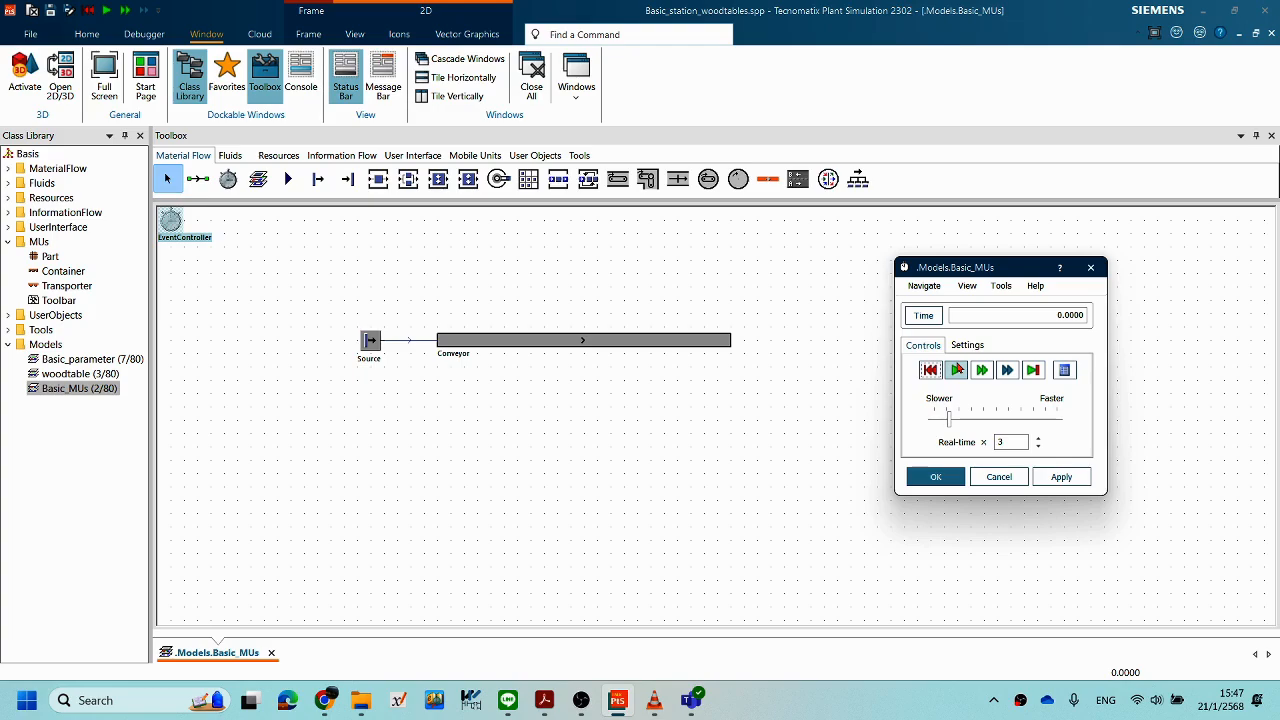
pyautogui.click(956, 370)
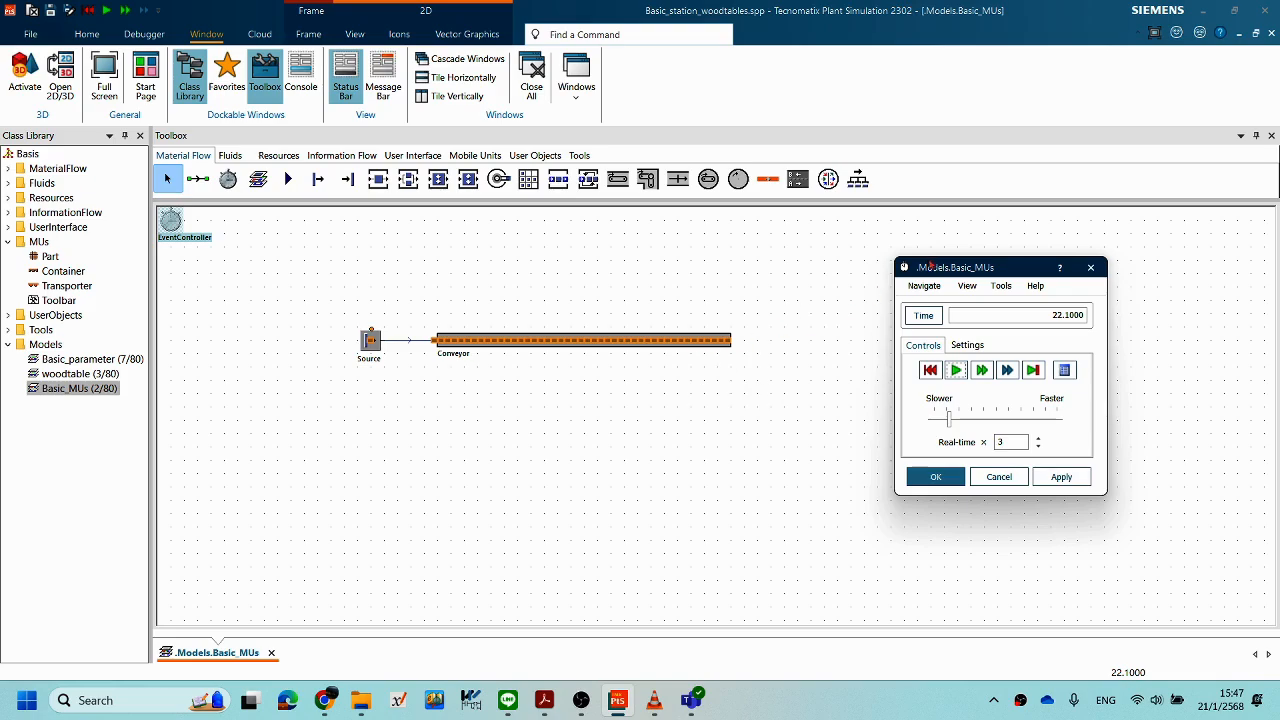
pyautogui.moveTo(954, 270); pyautogui.dragTo(881, 261)
pyautogui.click(857, 361)
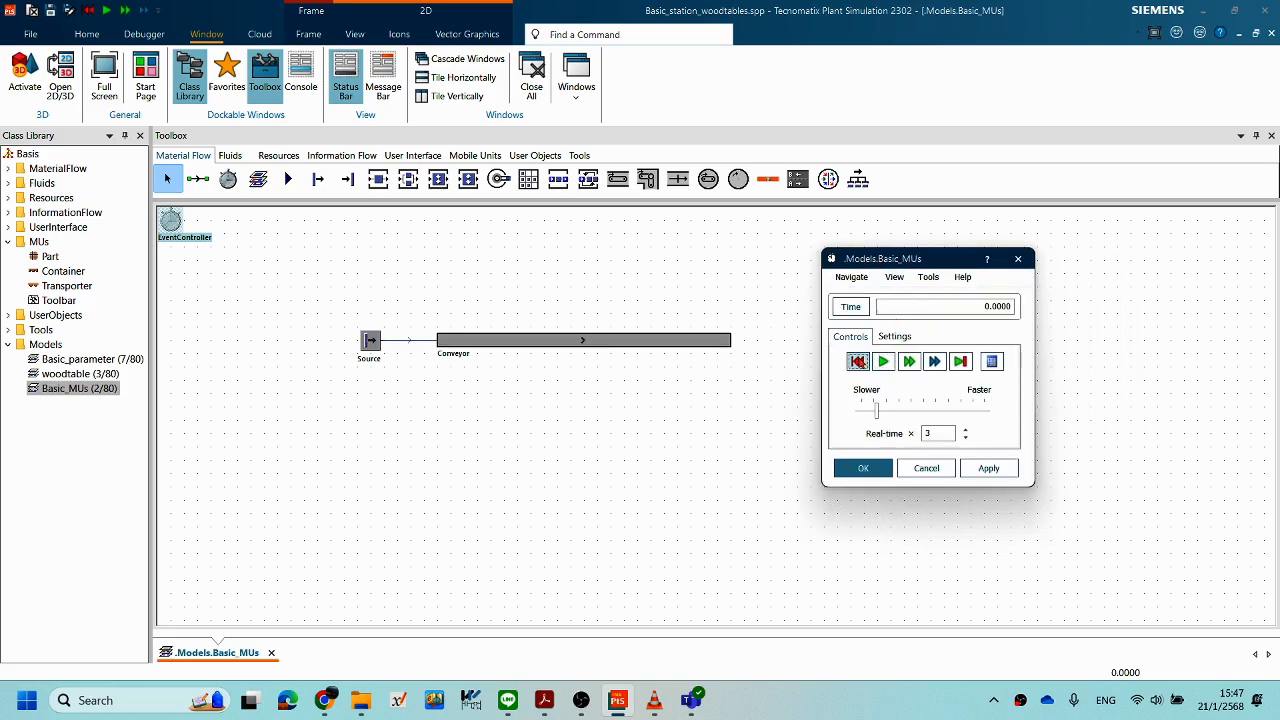
# Step: Set the Source's amount to 5
pyautogui.doubleClick(370, 345)
pyautogui.moveTo(812, 338); pyautogui.dragTo(755, 342)
pyautogui.write('5')
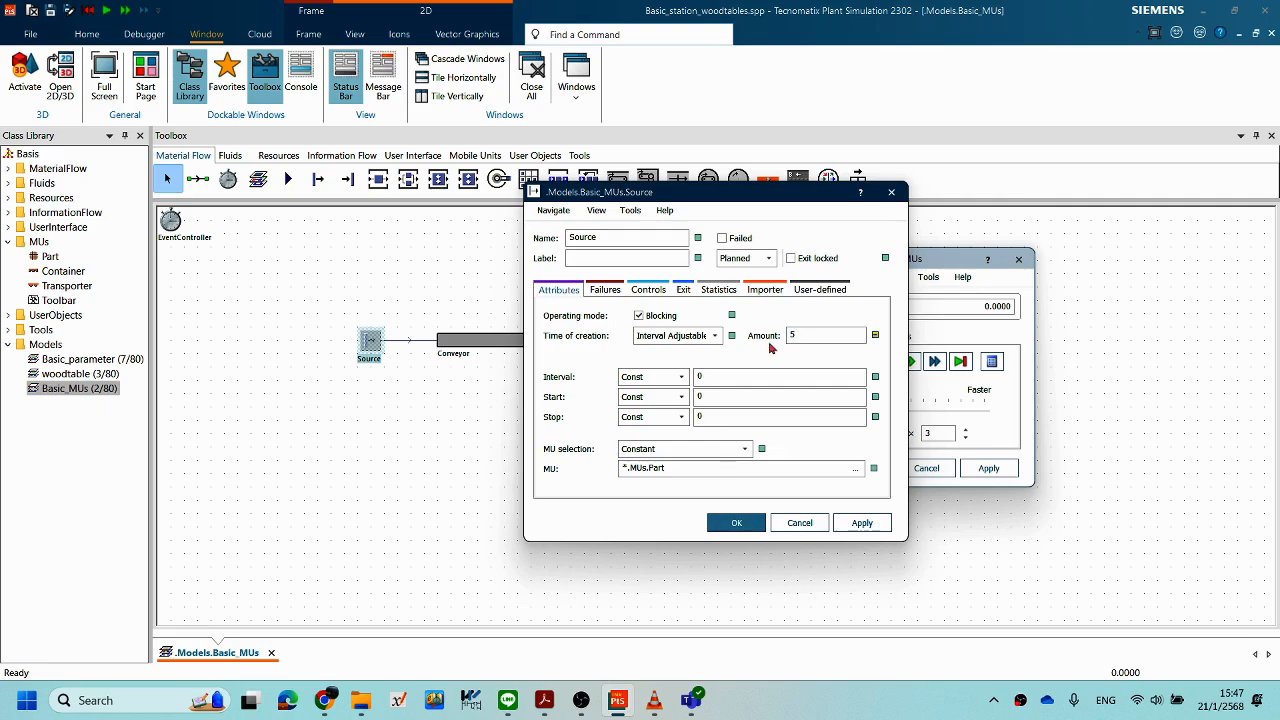
pyautogui.click(736, 522)
# Step: Run the simulation with the limited amount, review the Source's attributes without changing them, and reset the model
pyautogui.click(857, 362)
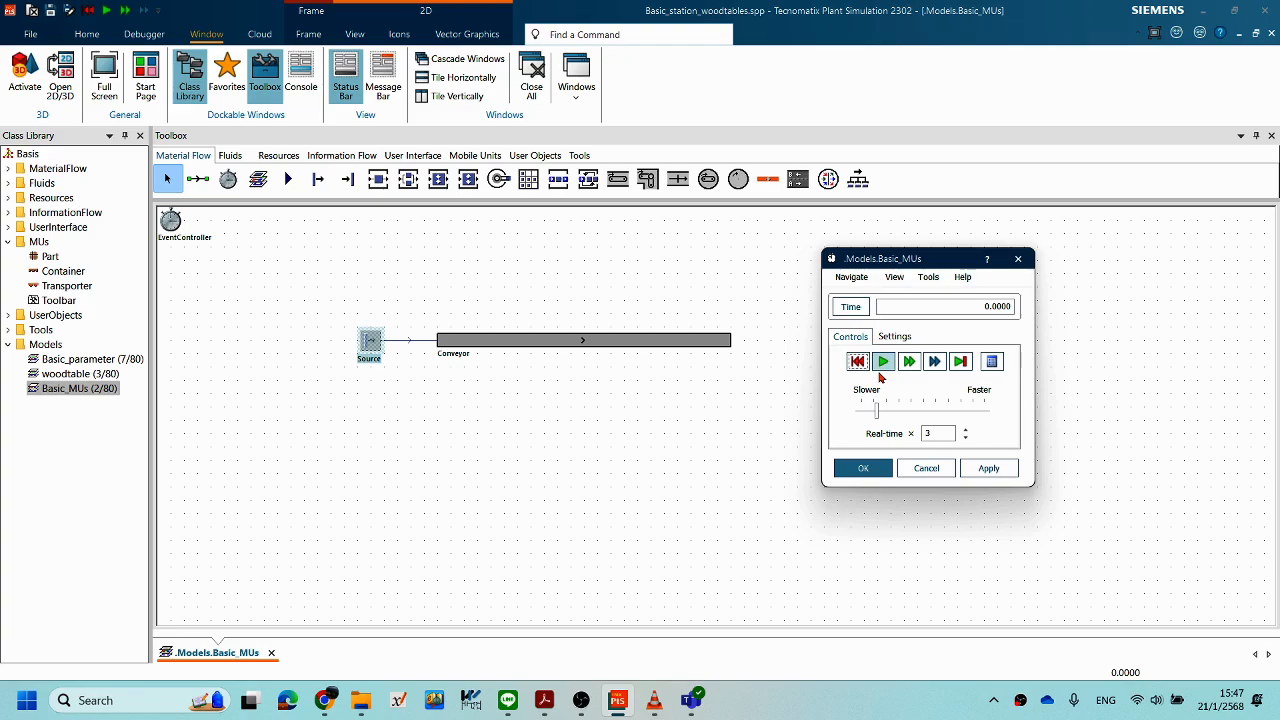
pyautogui.click(882, 363)
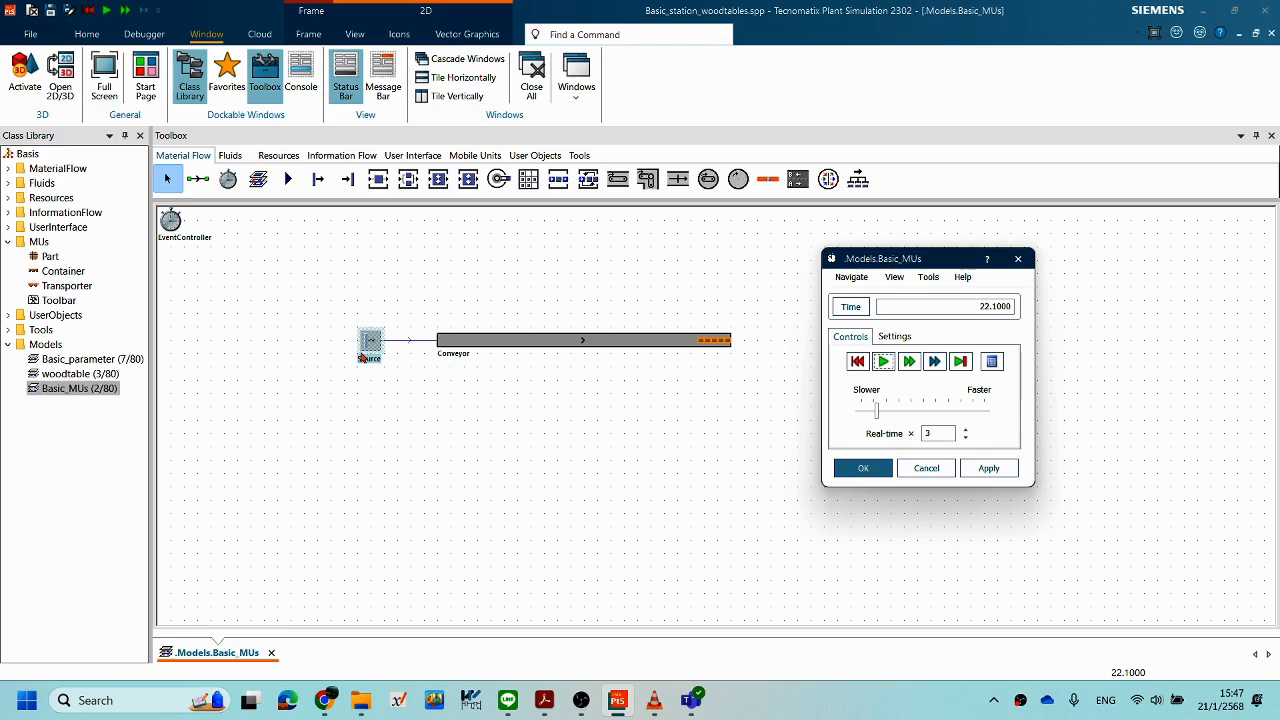
pyautogui.doubleClick(369, 342)
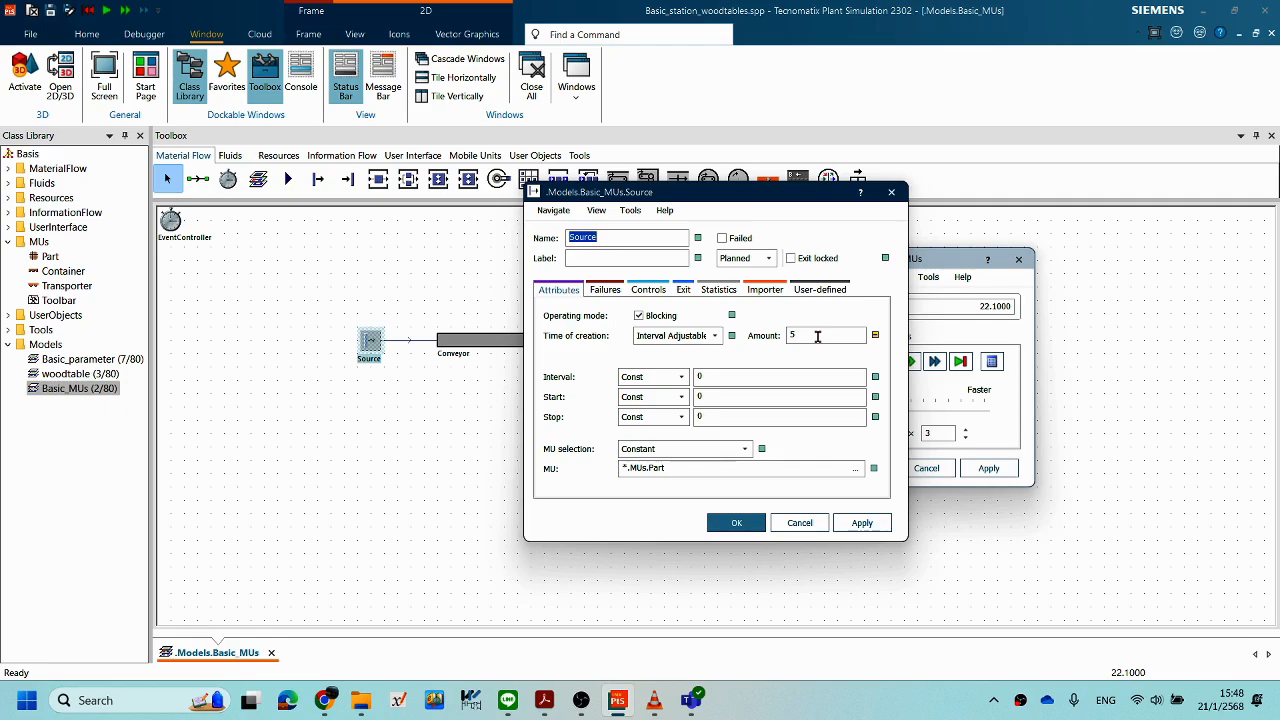
pyautogui.moveTo(762, 194); pyautogui.dragTo(327, 262)
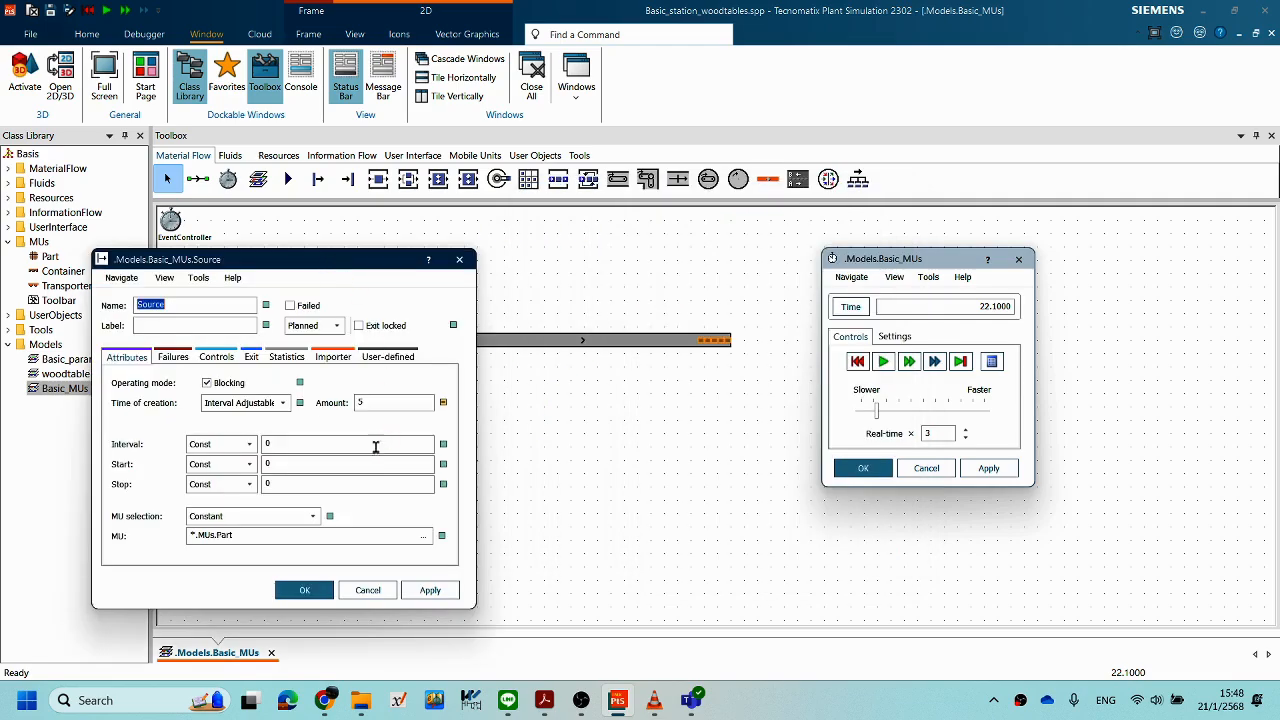
pyautogui.click(367, 590)
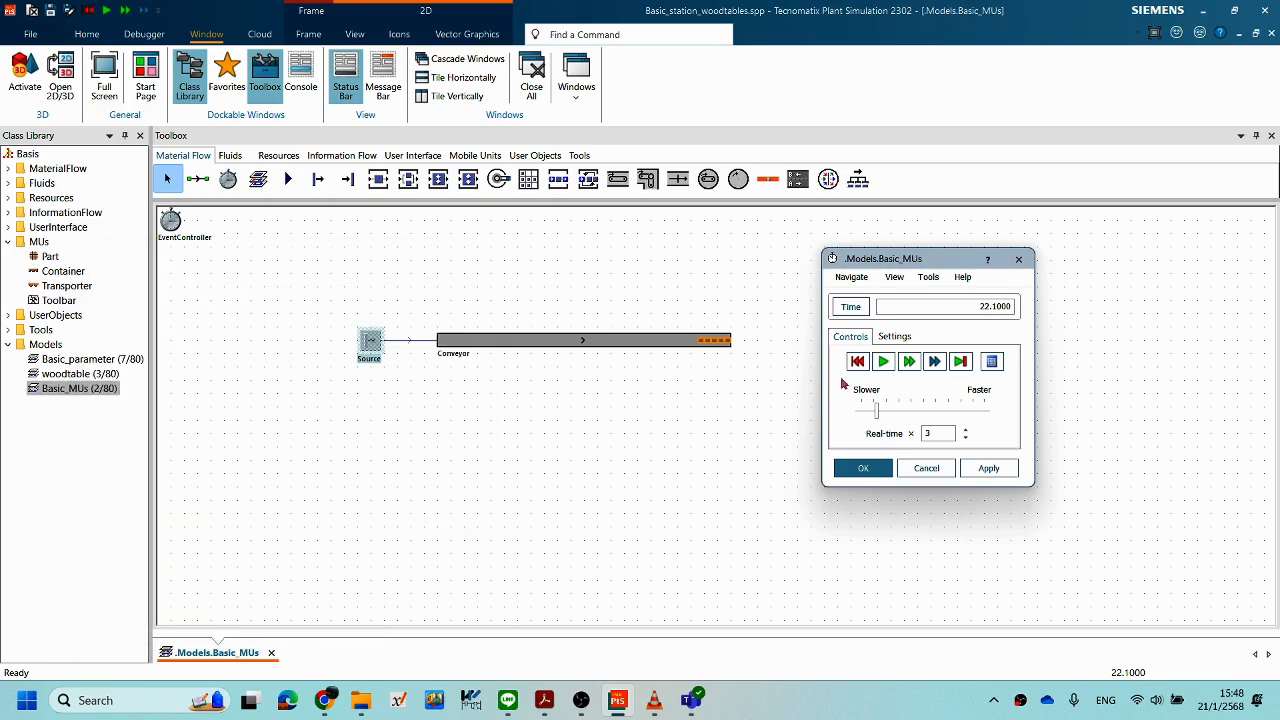
pyautogui.click(857, 361)
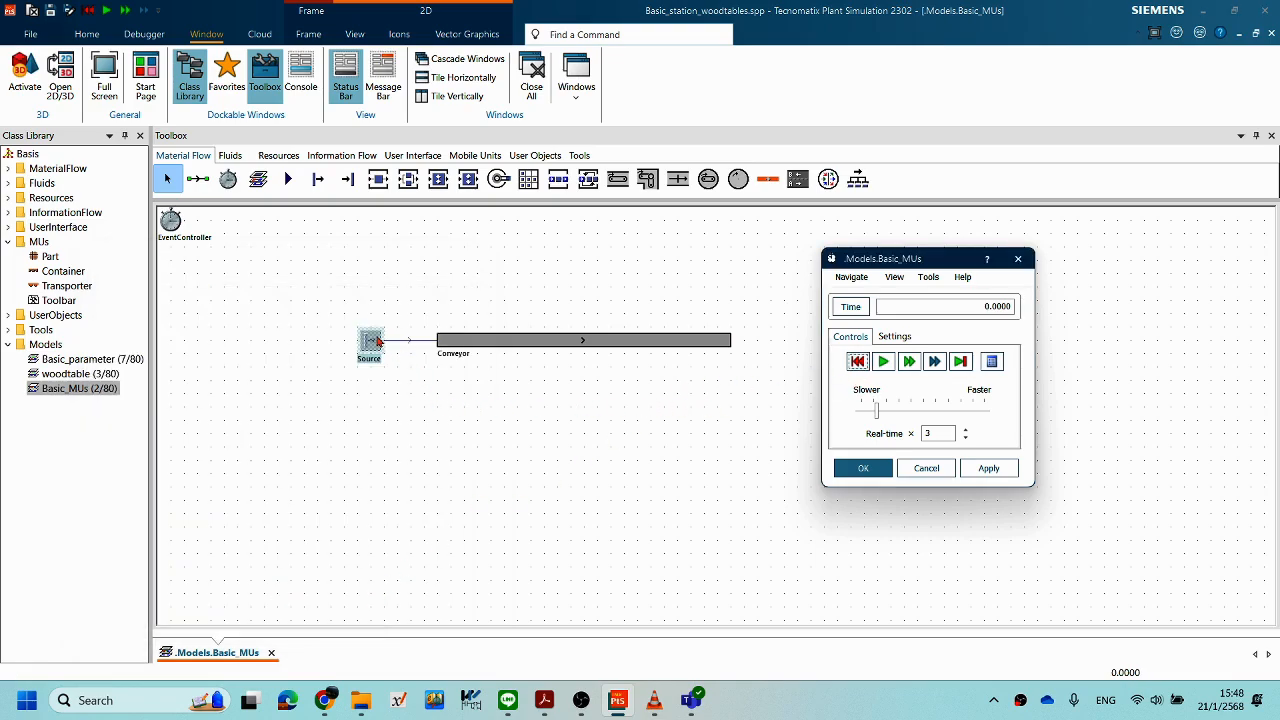
# Step: Set the Source's constant creation interval to 5 seconds and confirm its settings
pyautogui.doubleClick(377, 342)
pyautogui.moveTo(343, 262); pyautogui.dragTo(698, 272)
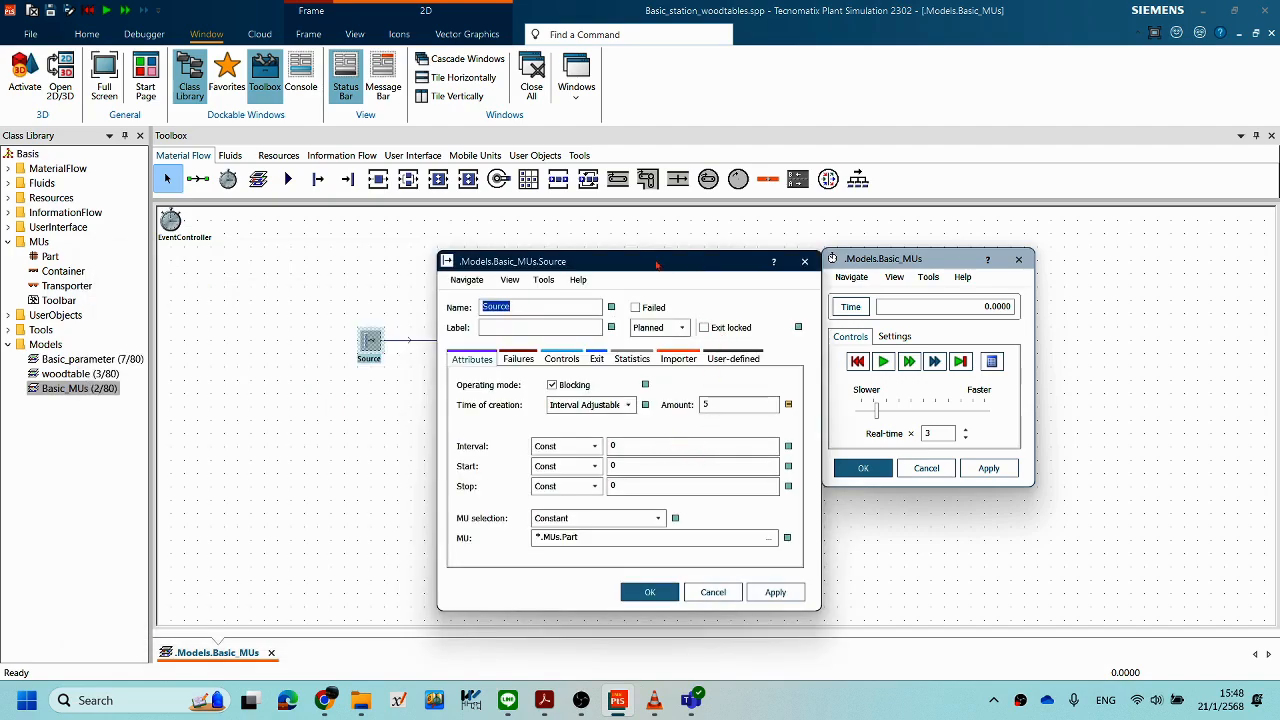
pyautogui.moveTo(655, 264); pyautogui.dragTo(997, 268)
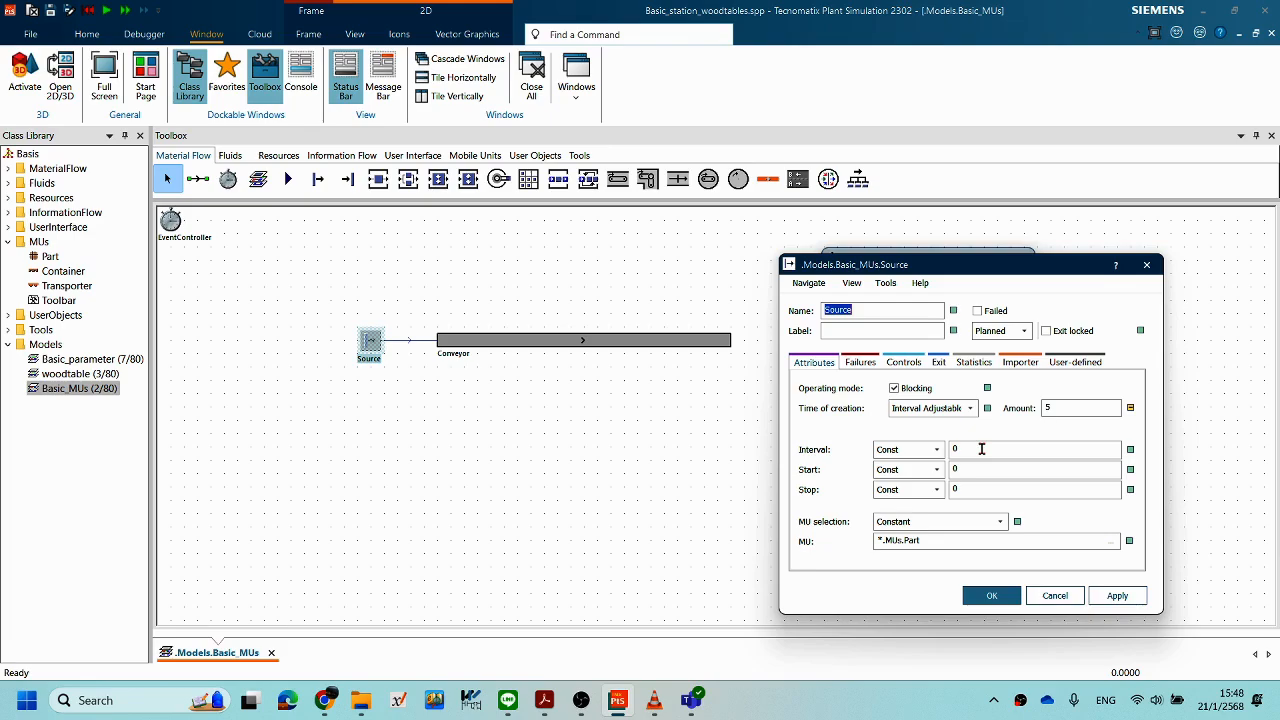
pyautogui.click(982, 450)
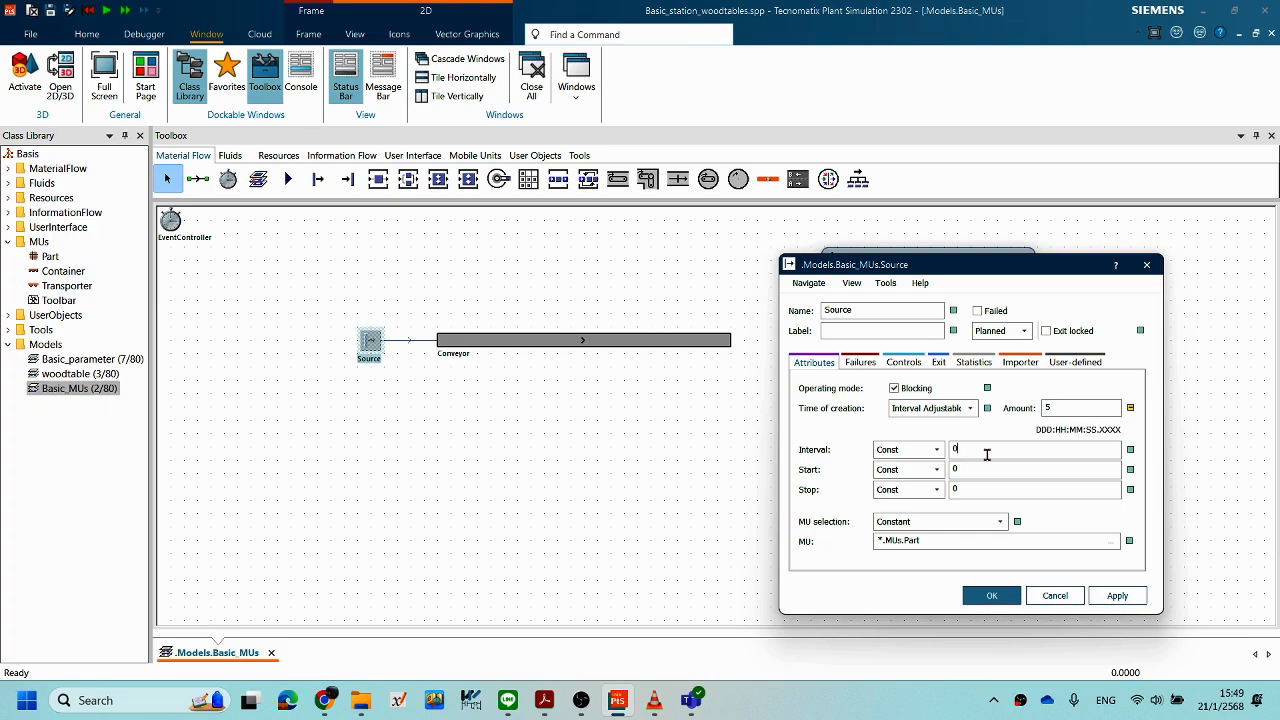
pyautogui.doubleClick(943, 452)
pyautogui.write('5')
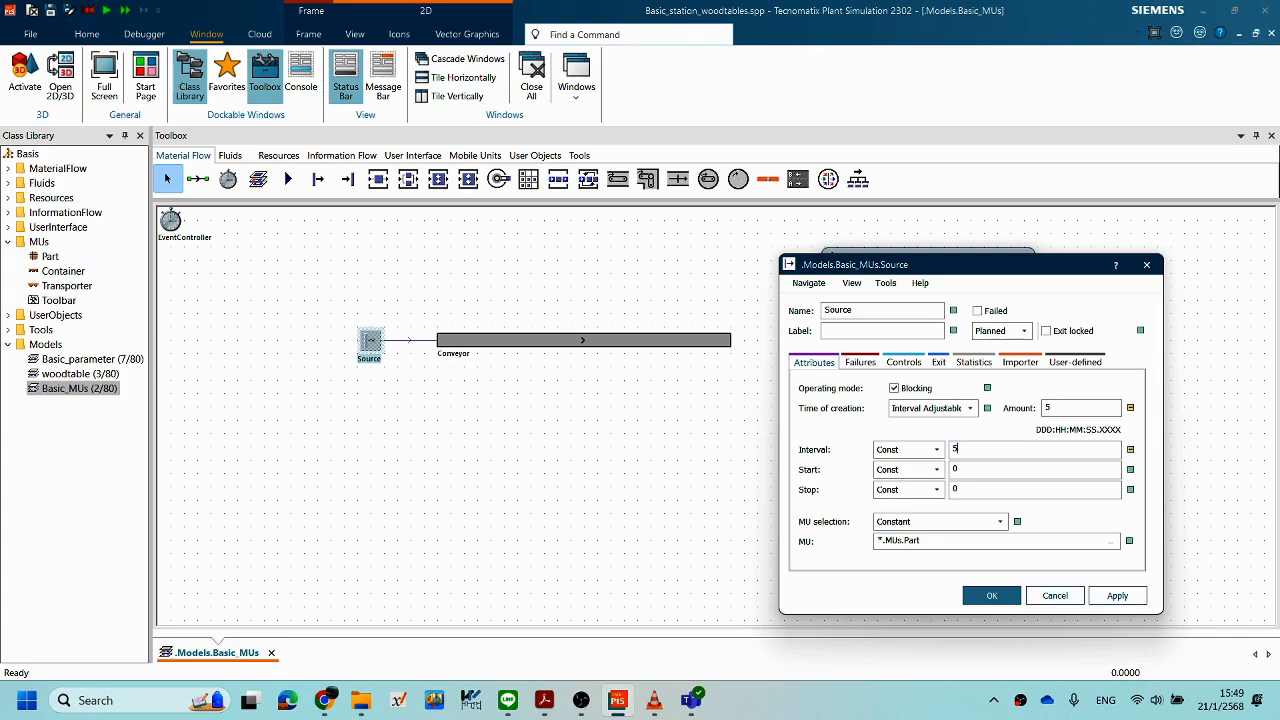
pyautogui.click(1127, 596)
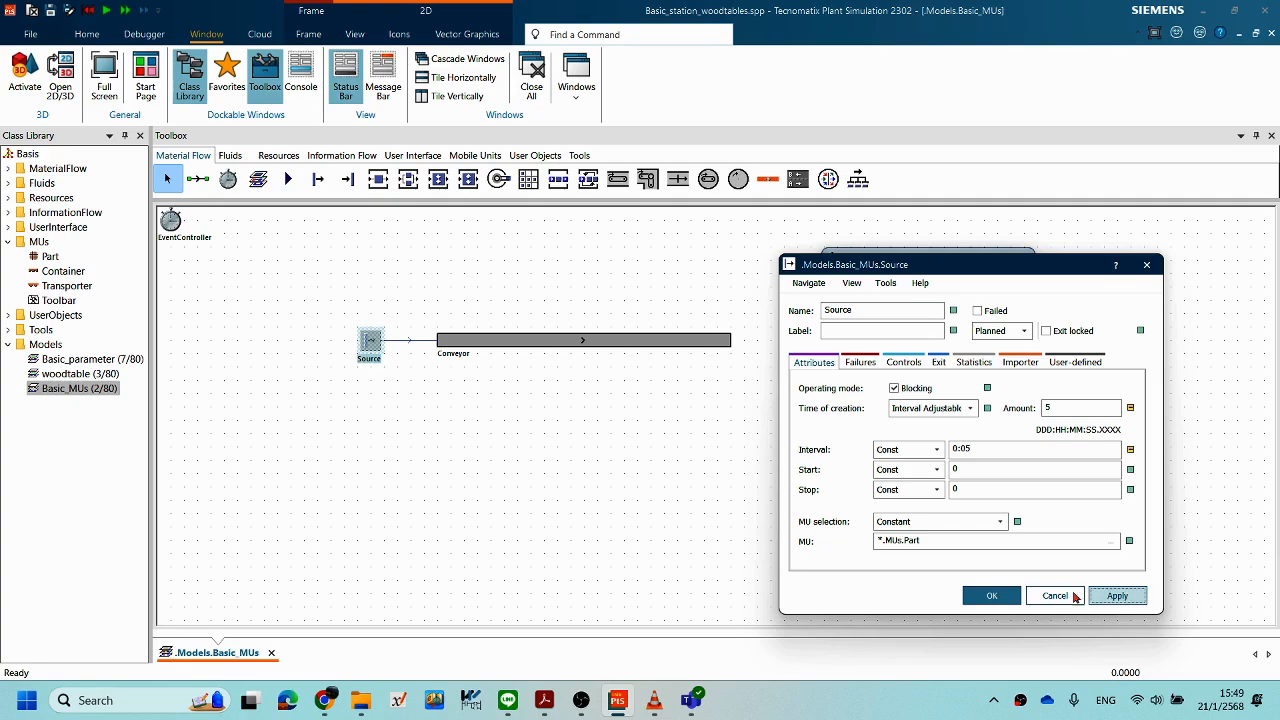
pyautogui.click(990, 596)
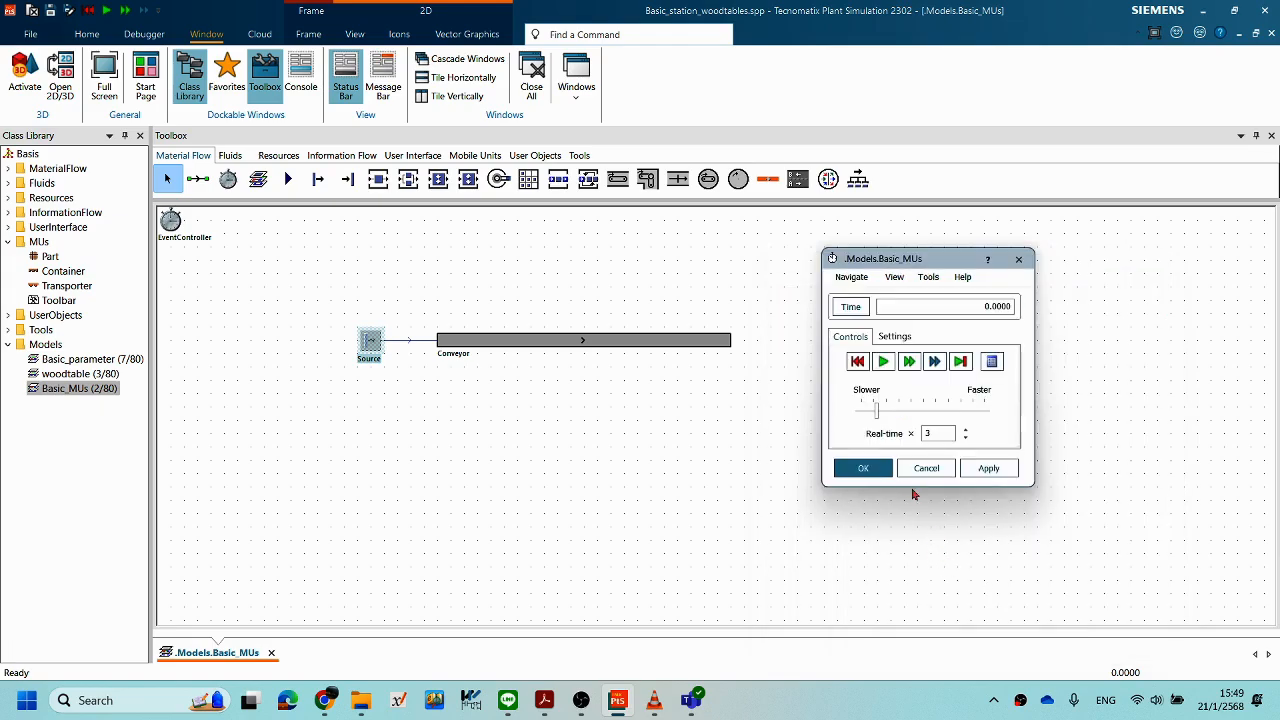
# Step: Run the simulation to check the creation interval, close the EventController dialog, and reset the model
pyautogui.click(872, 367)
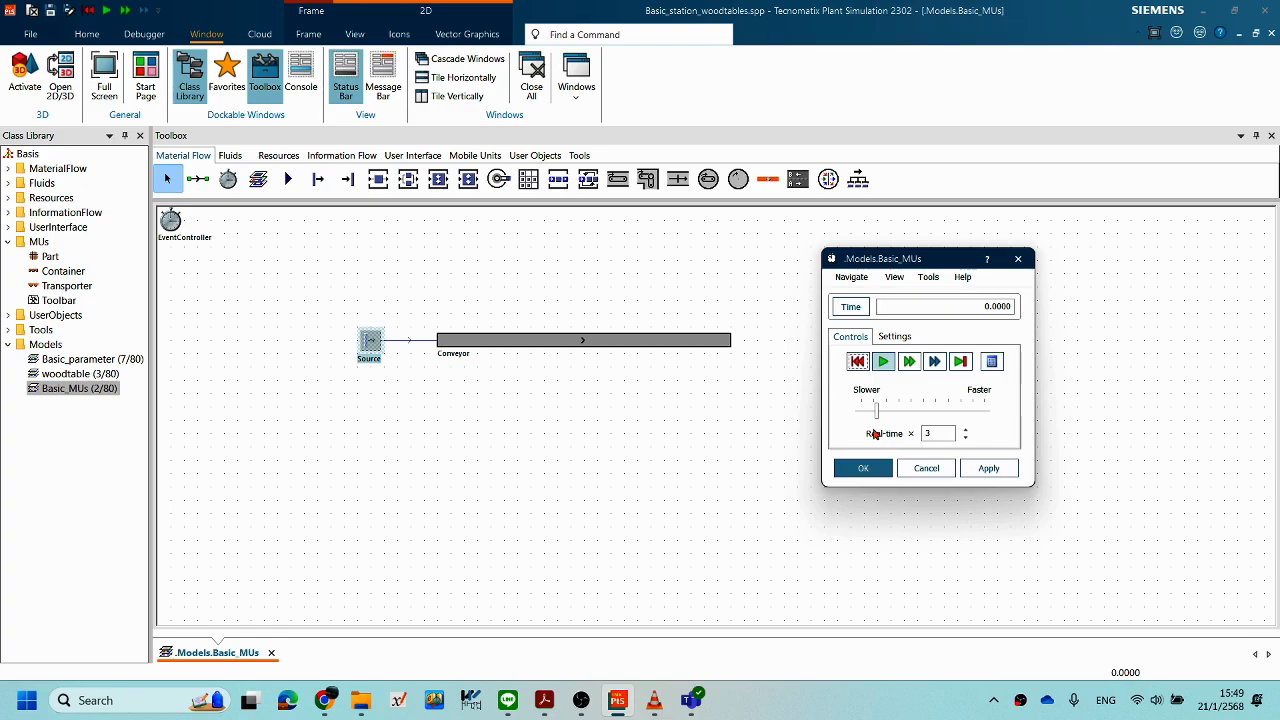
pyautogui.click(883, 361)
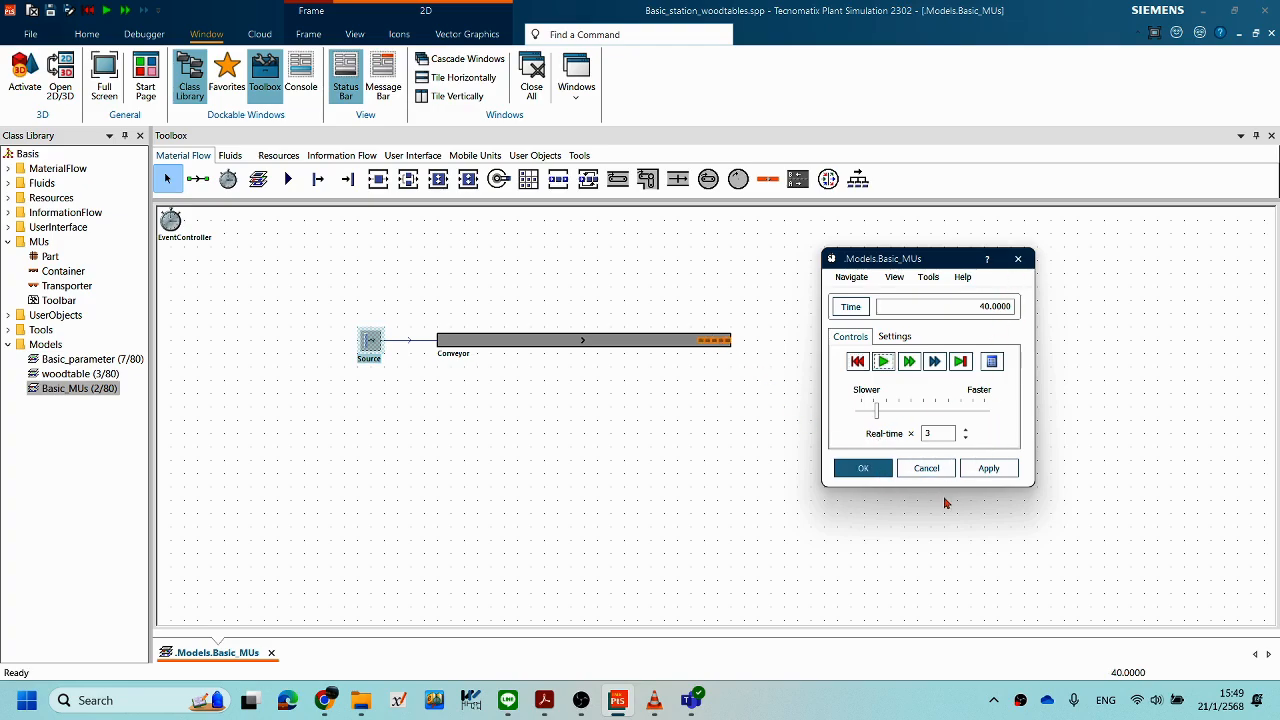
pyautogui.click(868, 468)
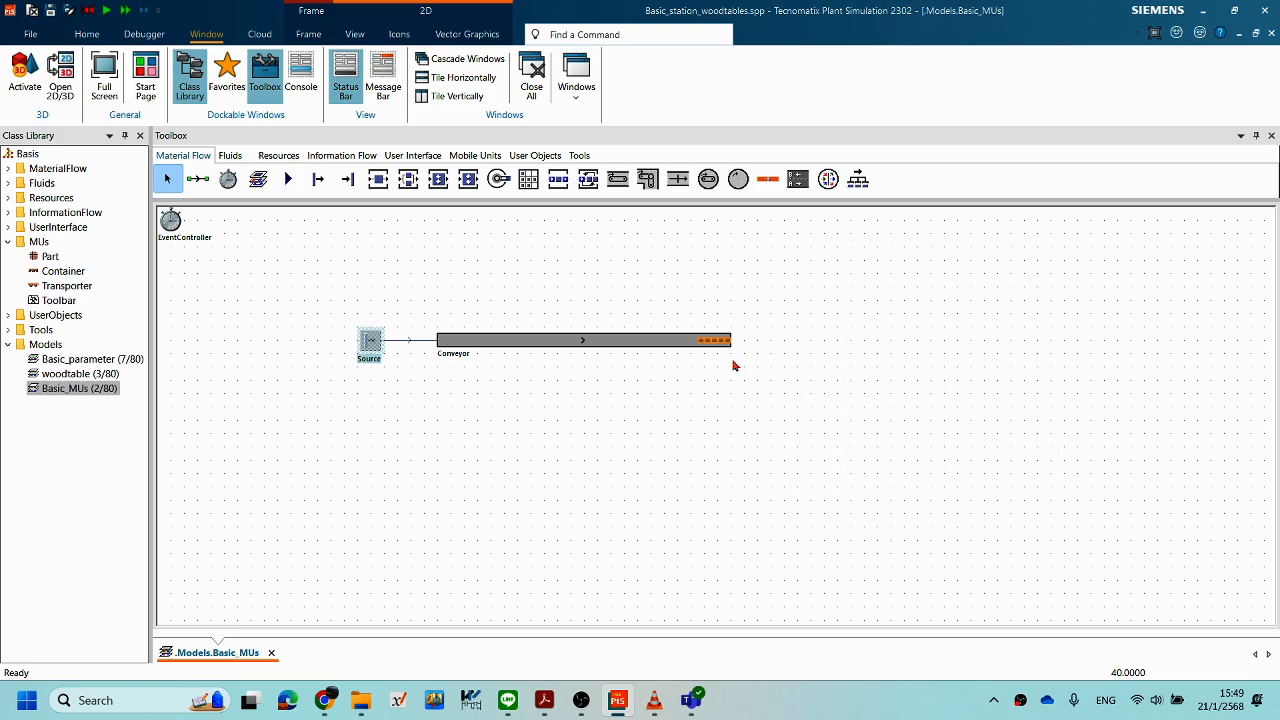
pyautogui.rightClick(906, 335)
pyautogui.click(918, 313)
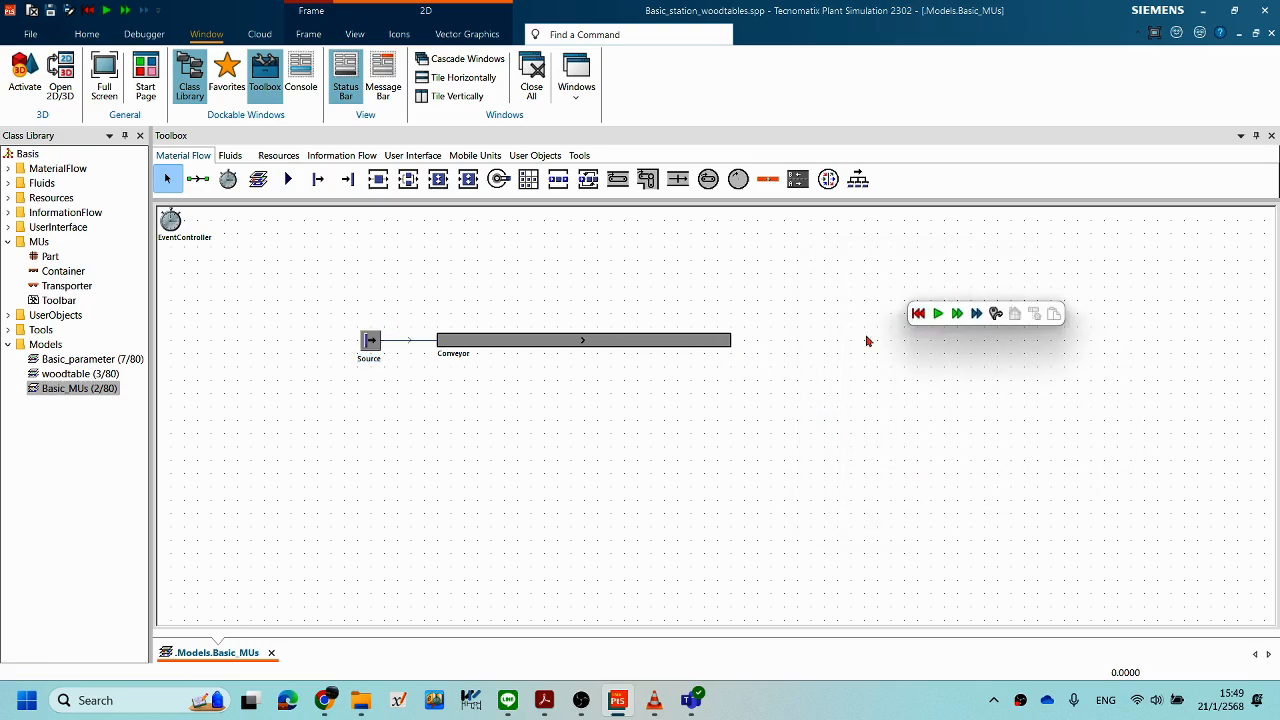
# Step: Set the Source's constant start time to 0:10 and confirm its settings
pyautogui.doubleClick(370, 345)
pyautogui.moveTo(926, 266); pyautogui.dragTo(897, 260)
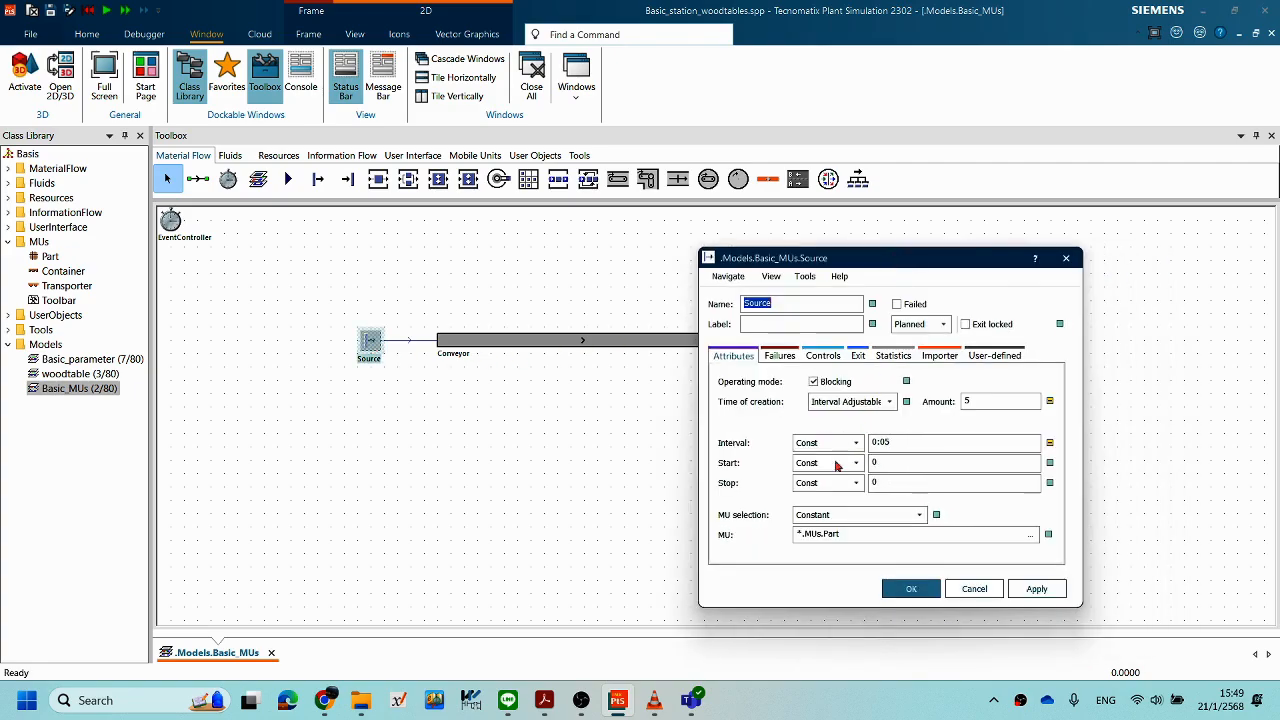
pyautogui.click(908, 464)
pyautogui.moveTo(909, 462); pyautogui.dragTo(859, 464)
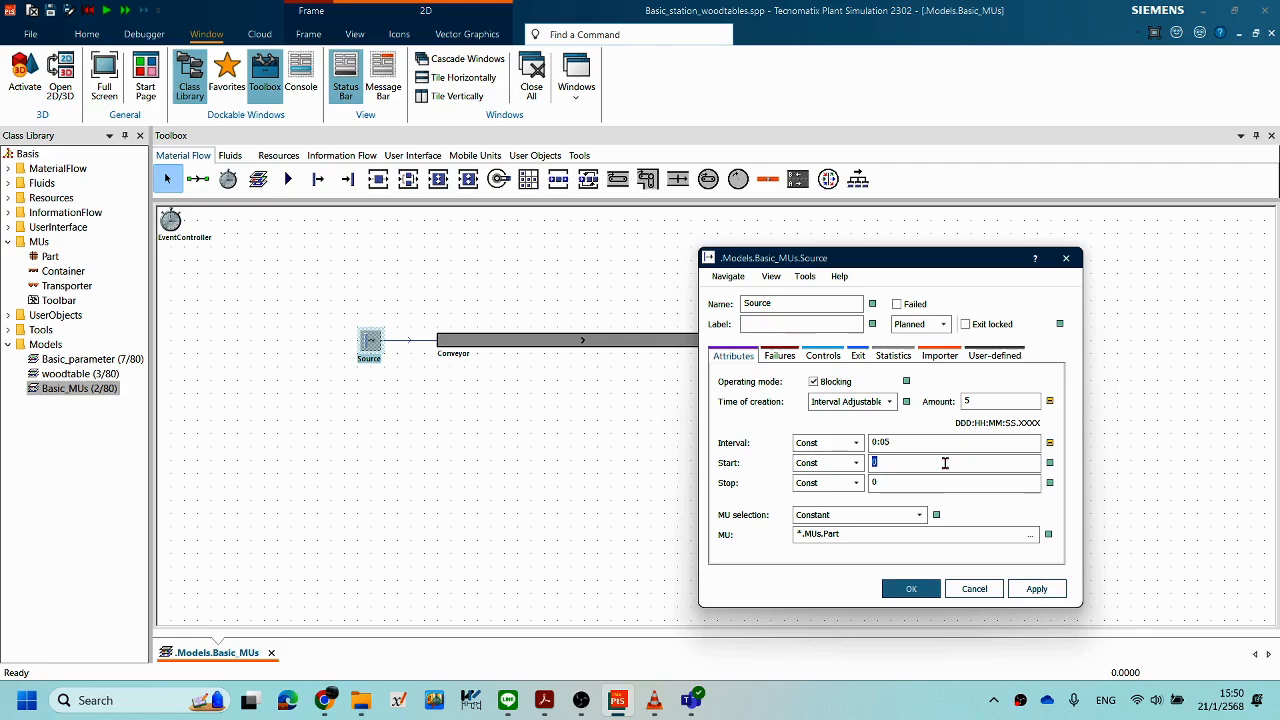
pyautogui.write('010')
pyautogui.moveTo(908, 463); pyautogui.dragTo(865, 465)
pyautogui.write('10')
pyautogui.click(1037, 590)
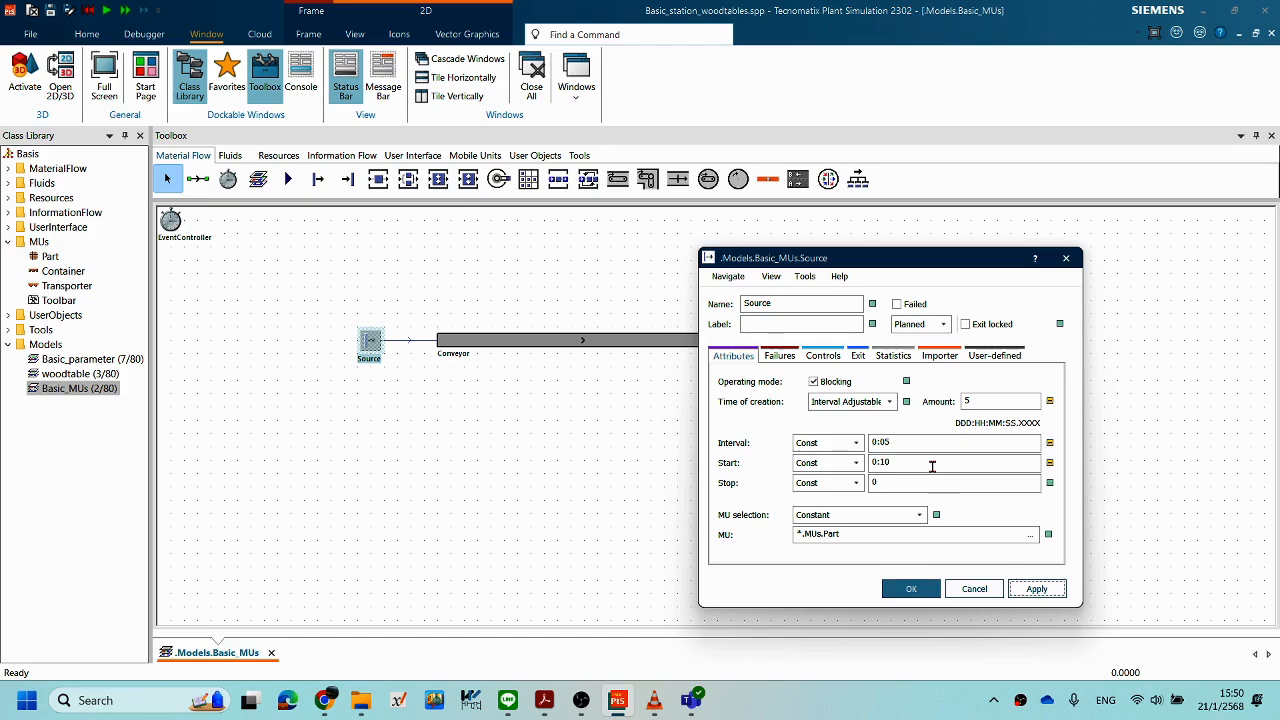
pyautogui.click(913, 590)
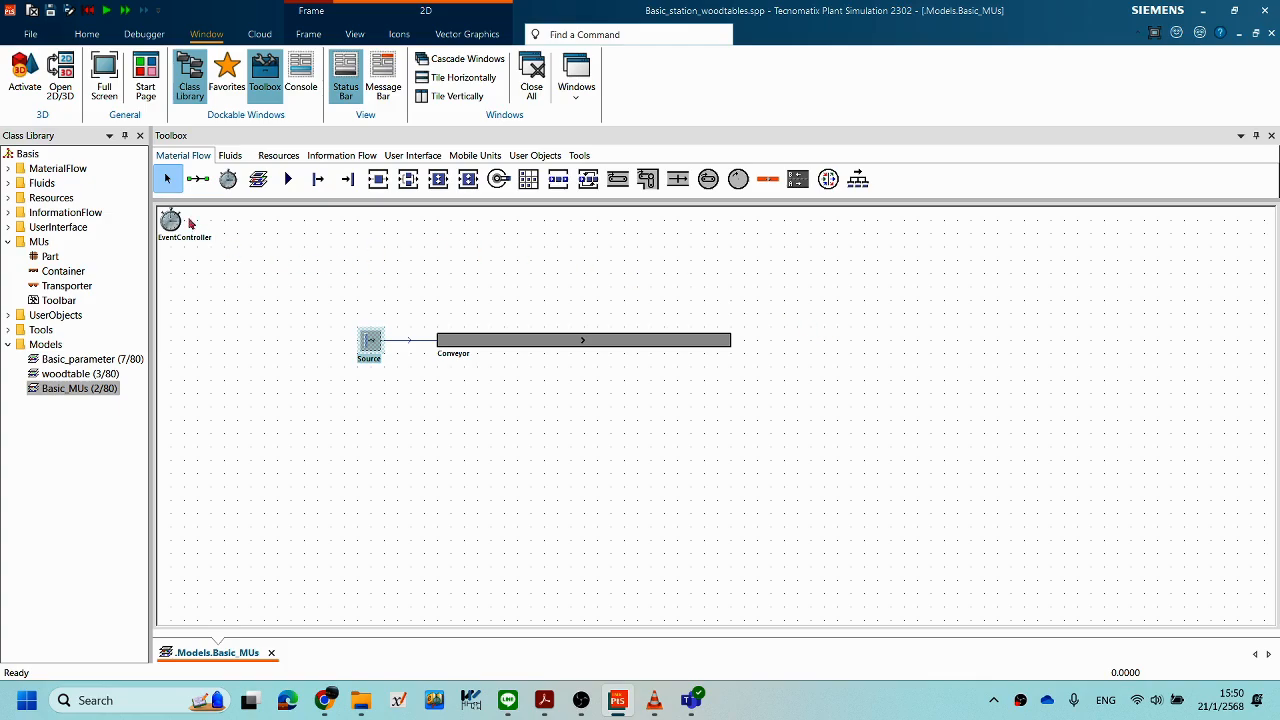
# Step: Run the simulation from the EventController to check the Source's delayed start
pyautogui.doubleClick(170, 220)
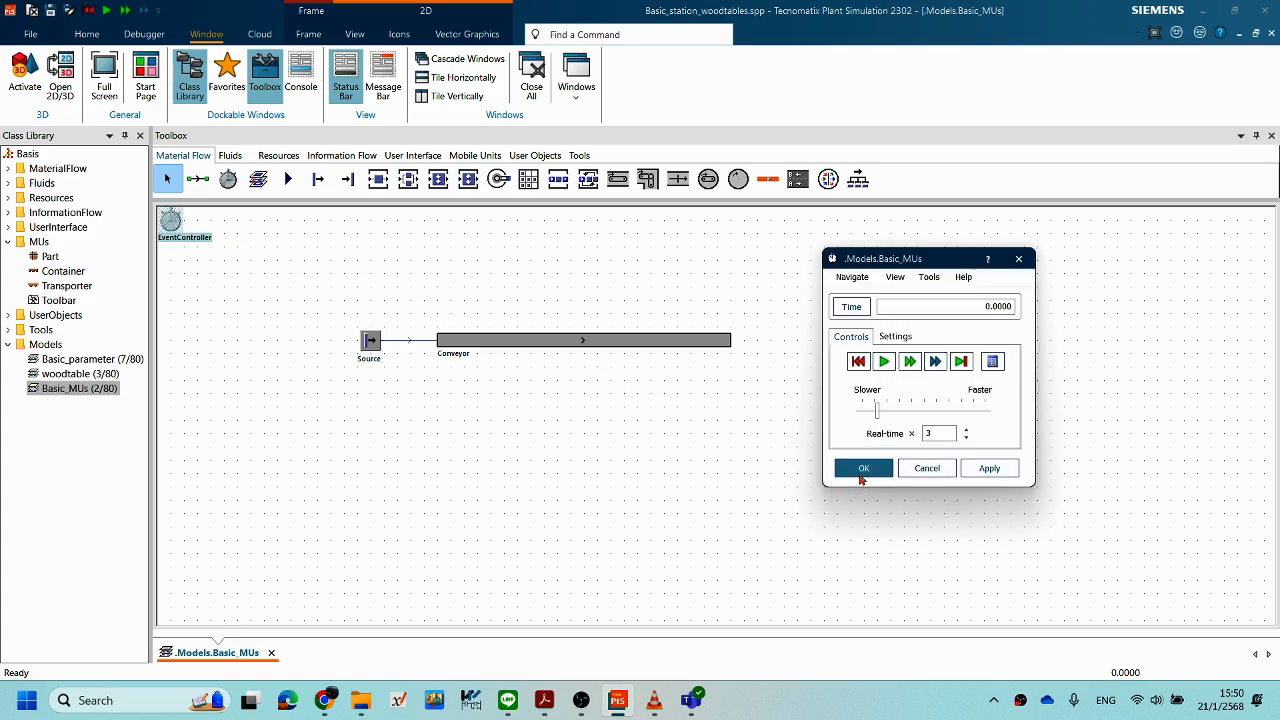
pyautogui.click(857, 362)
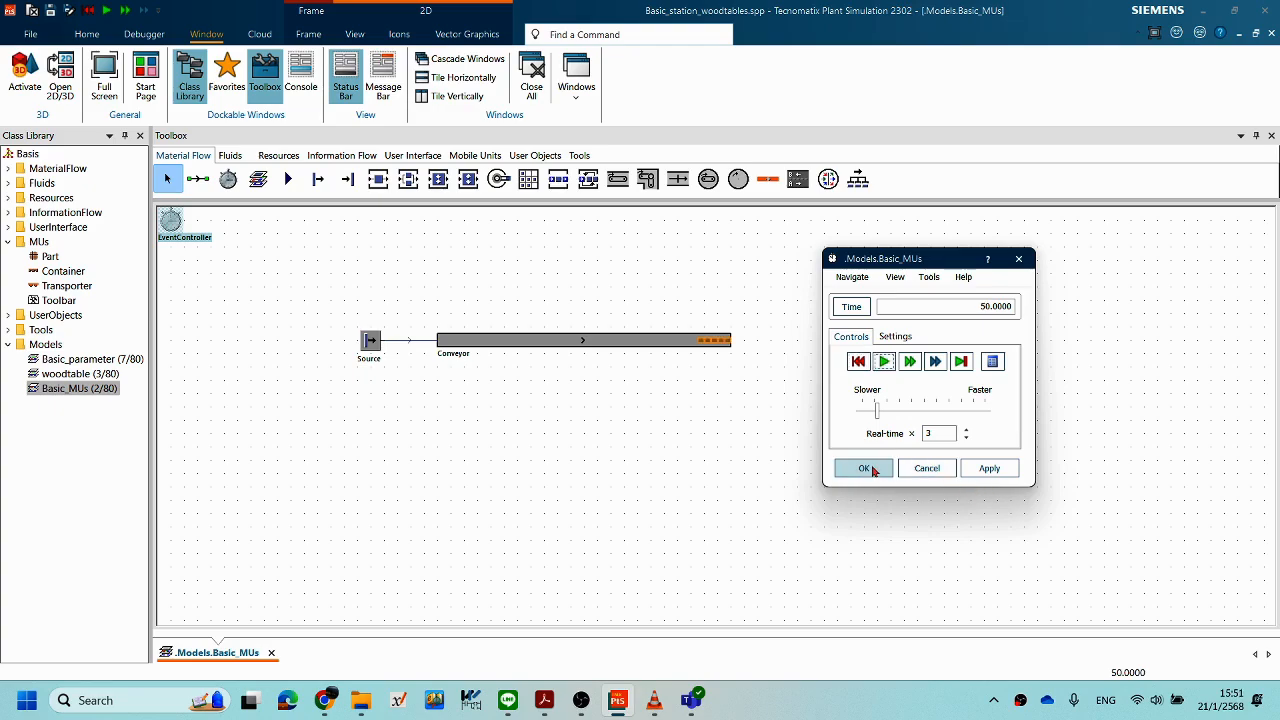
# Step: Reset the model, set the Source's constant stop time to 0:20 and confirm its settings
pyautogui.click(688, 382)
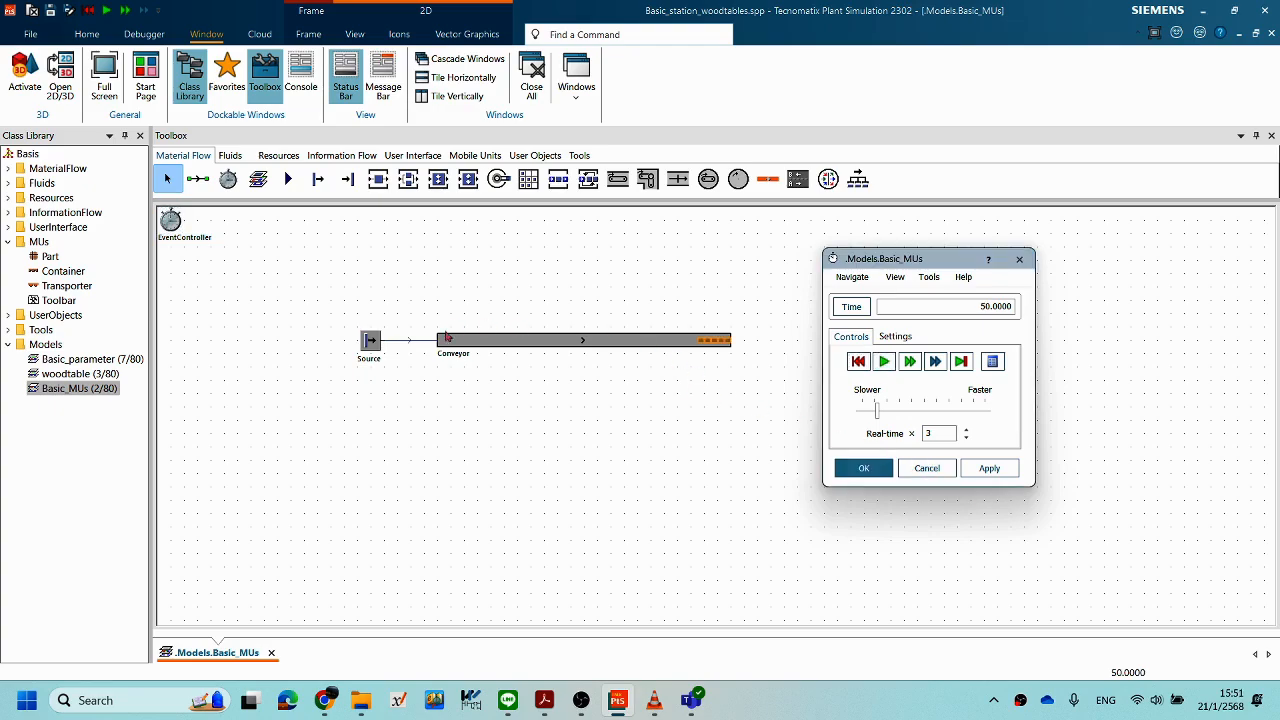
pyautogui.click(857, 361)
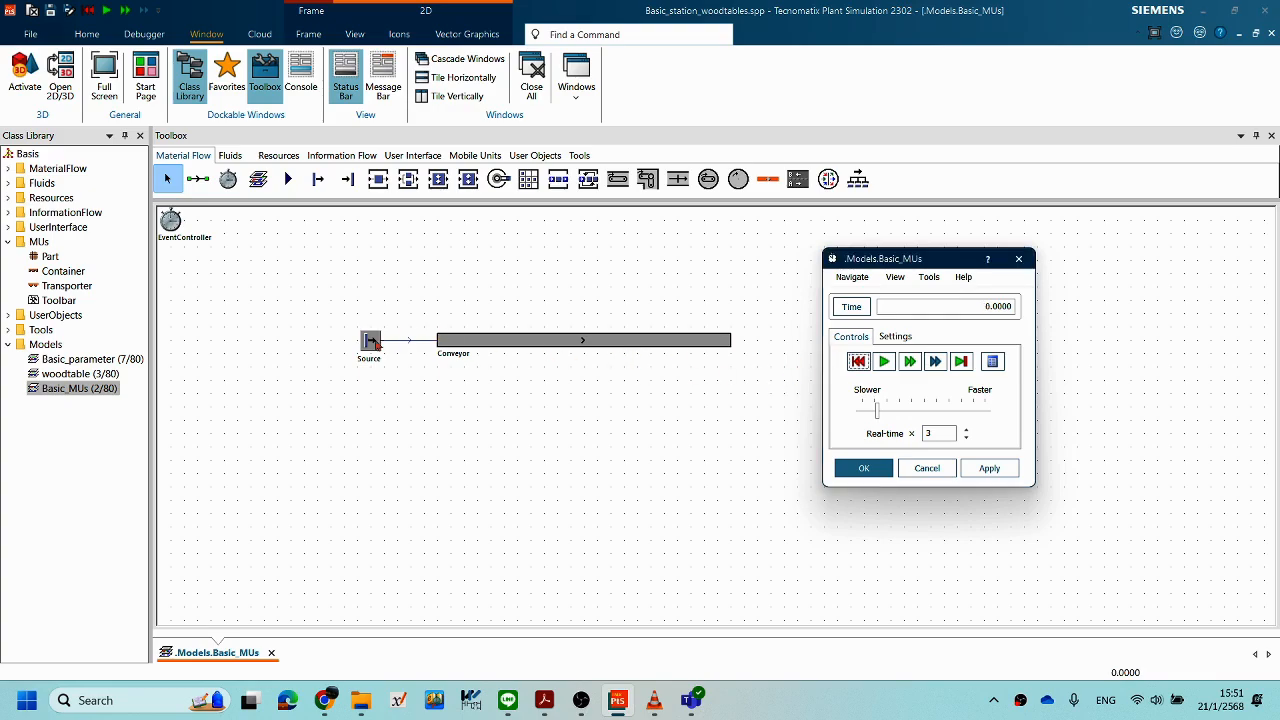
pyautogui.doubleClick(372, 343)
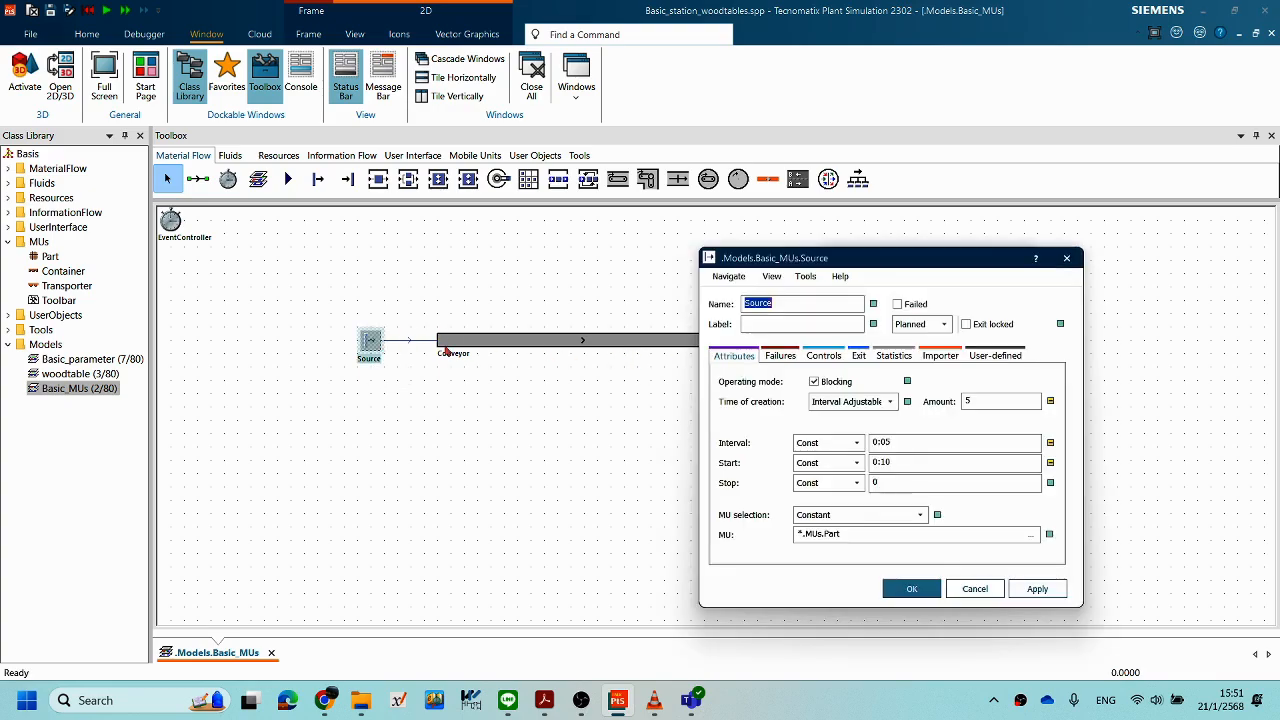
pyautogui.click(912, 483)
pyautogui.moveTo(934, 483); pyautogui.dragTo(855, 489)
pyautogui.click(935, 484)
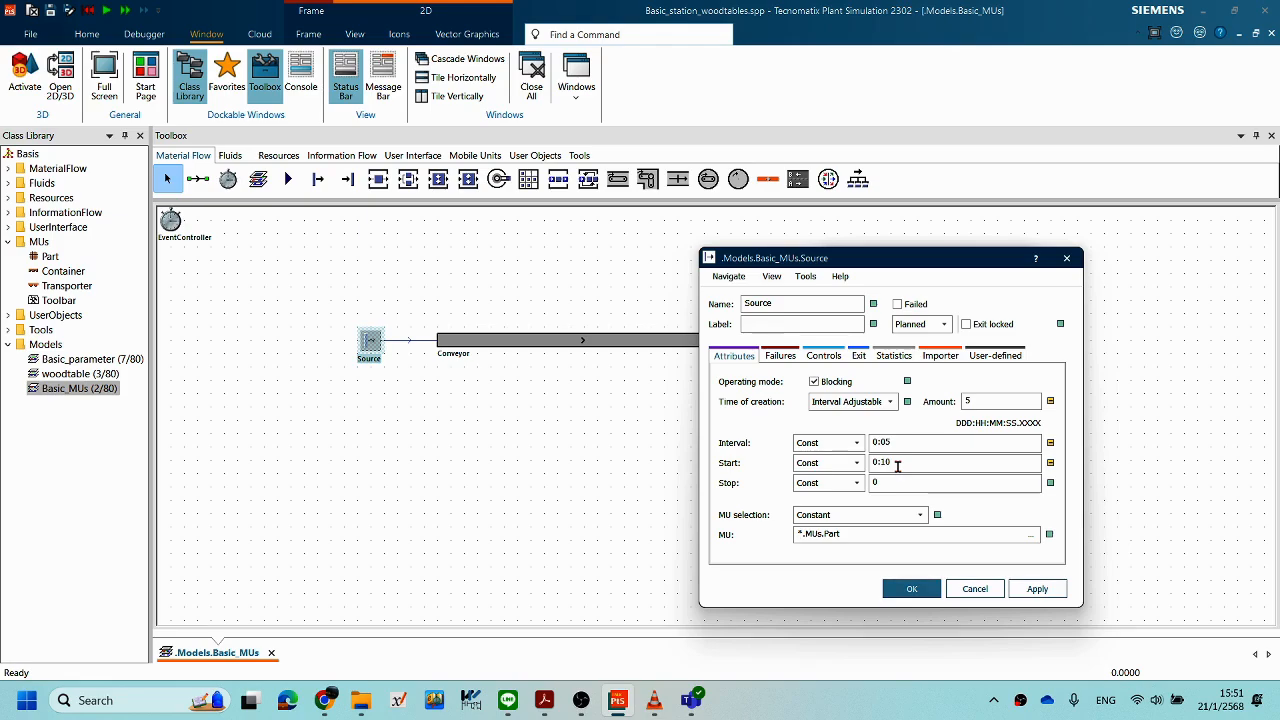
pyautogui.moveTo(914, 481); pyautogui.dragTo(855, 483)
pyautogui.write('20')
pyautogui.click(1038, 589)
pyautogui.moveTo(904, 266); pyautogui.dragTo(980, 267)
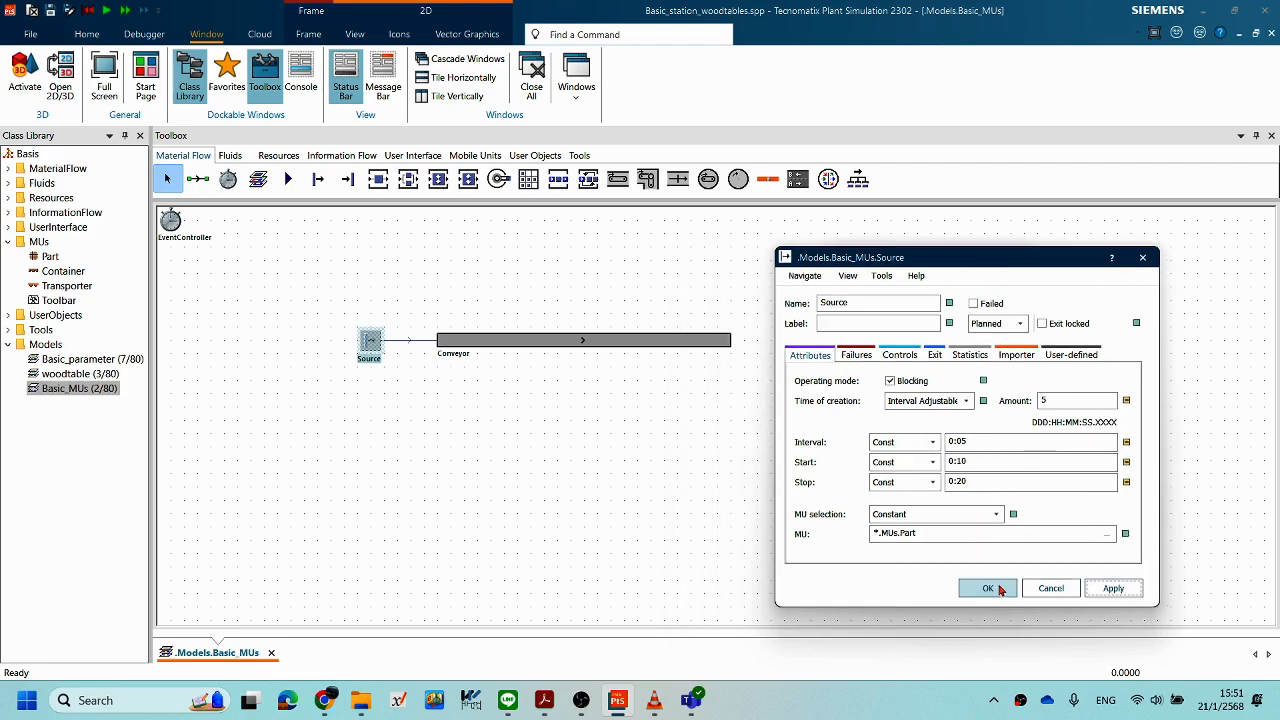
pyautogui.click(987, 588)
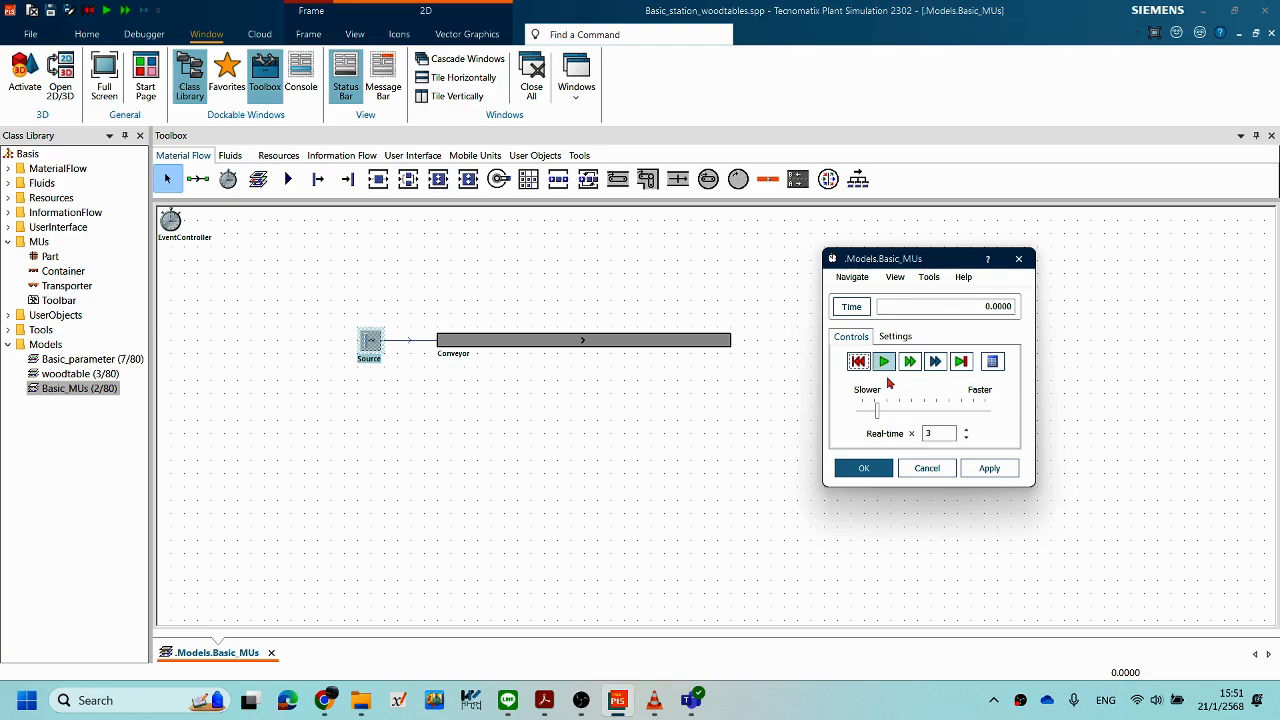
# Step: Run the simulation to check the Source's stop time, and change its constant stop time to 0:25
pyautogui.click(884, 362)
pyautogui.doubleClick(376, 343)
pyautogui.moveTo(988, 260); pyautogui.dragTo(603, 215)
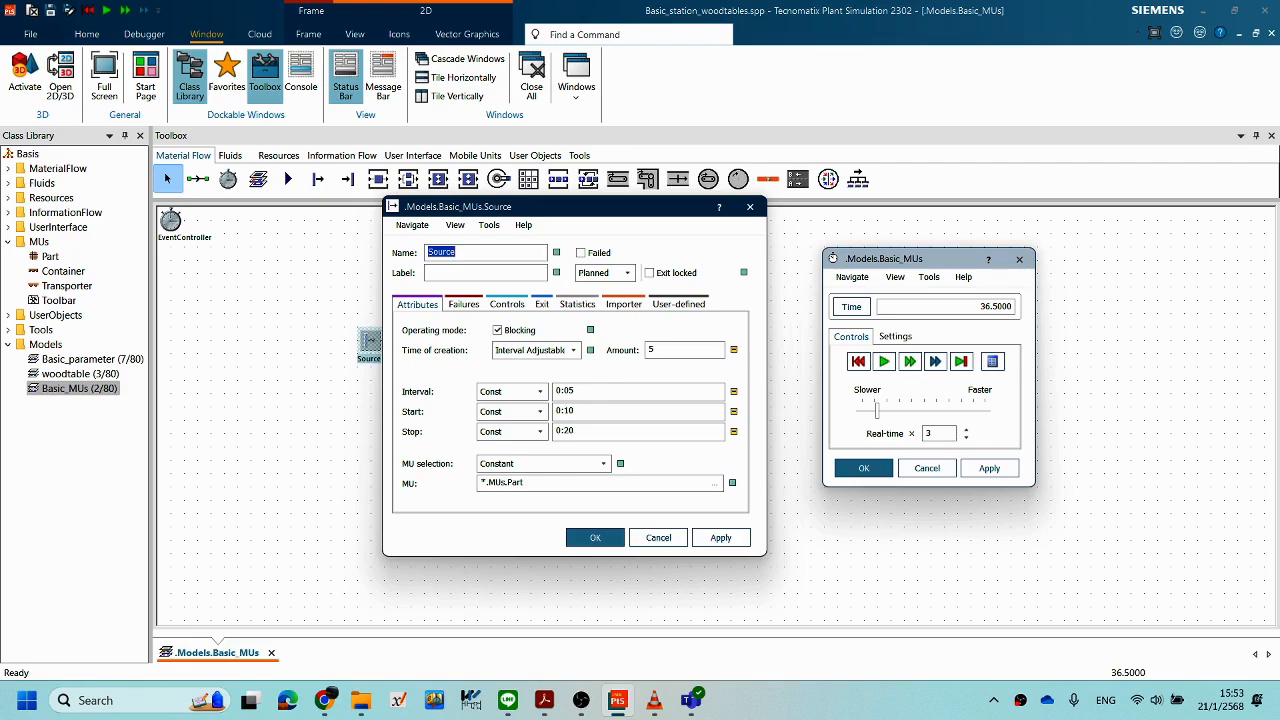
pyautogui.click(606, 432)
pyautogui.press('BackSpace')
pyautogui.write('5')
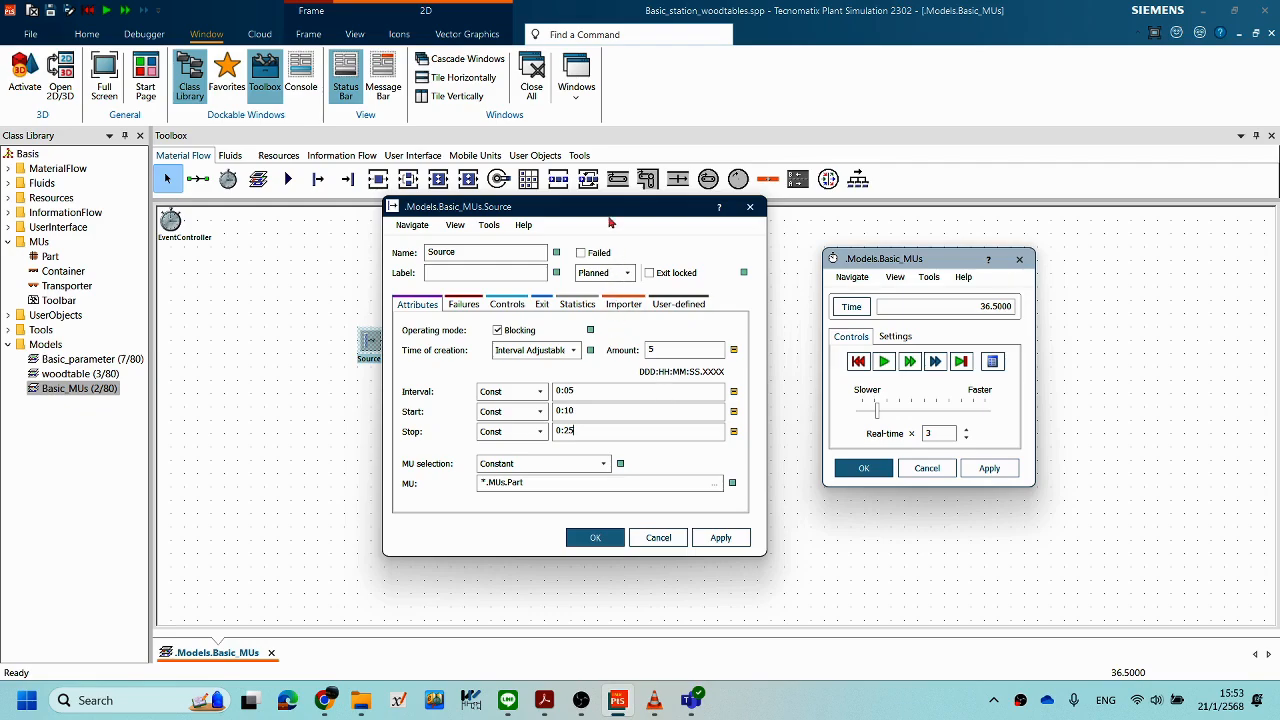
pyautogui.moveTo(612, 209); pyautogui.dragTo(680, 215)
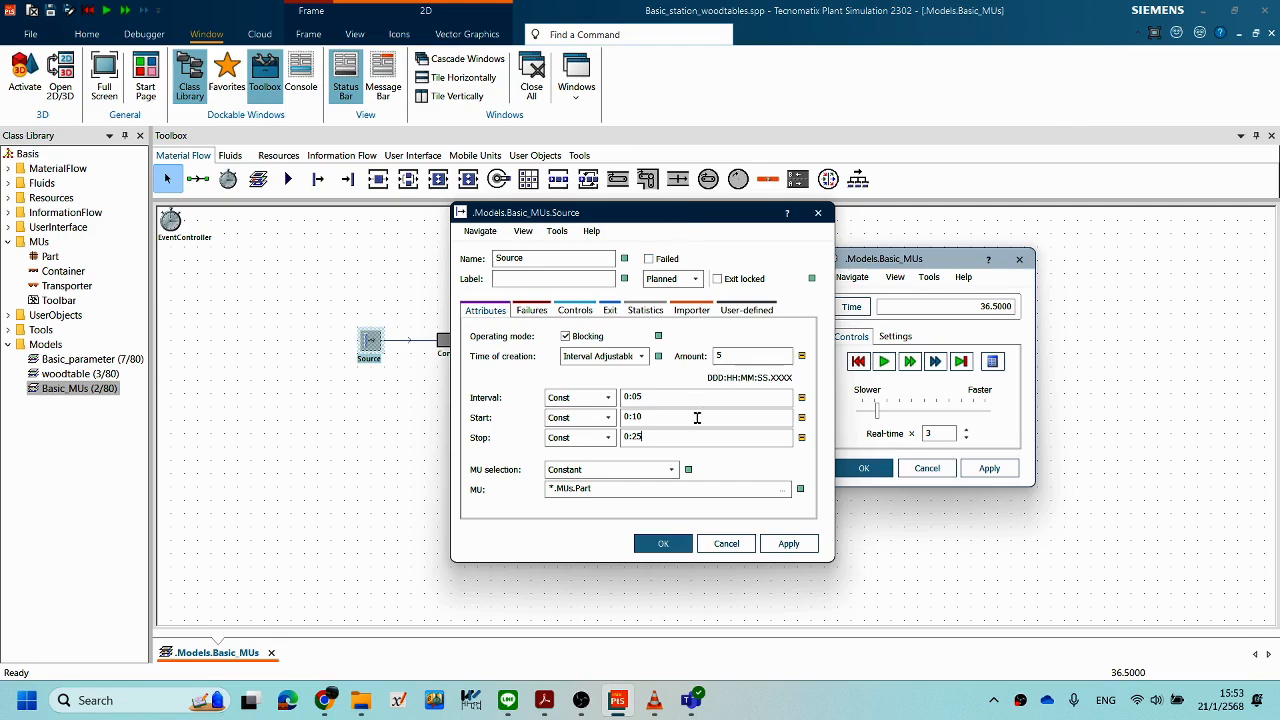
pyautogui.click(667, 543)
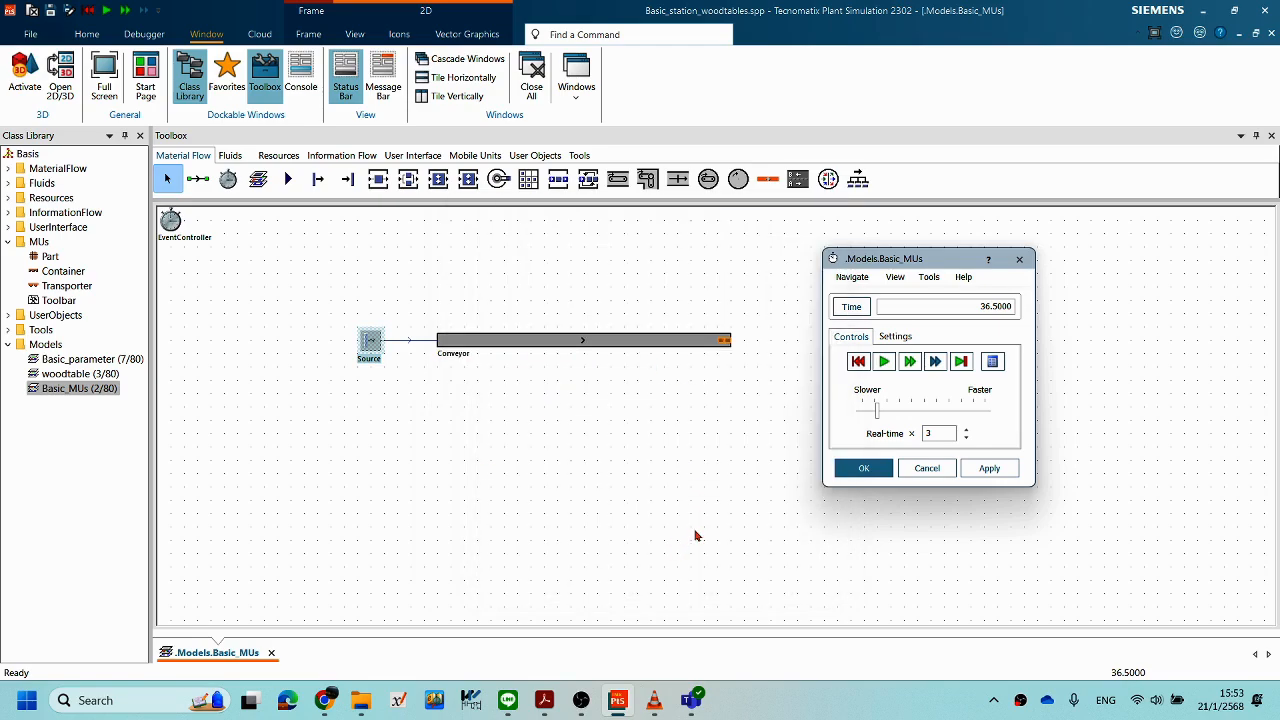
# Step: Reset the model, rerun the simulation to check the changed stop time, and reset it again
pyautogui.click(857, 362)
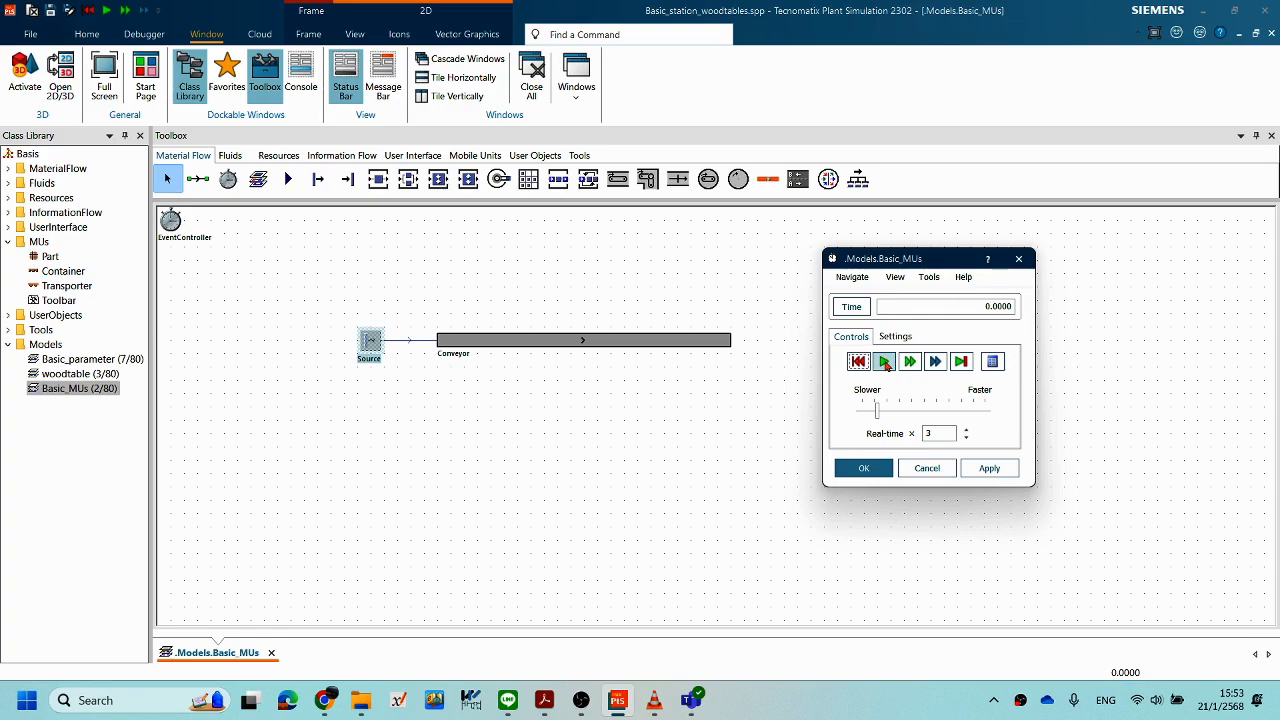
pyautogui.click(885, 364)
pyautogui.click(857, 361)
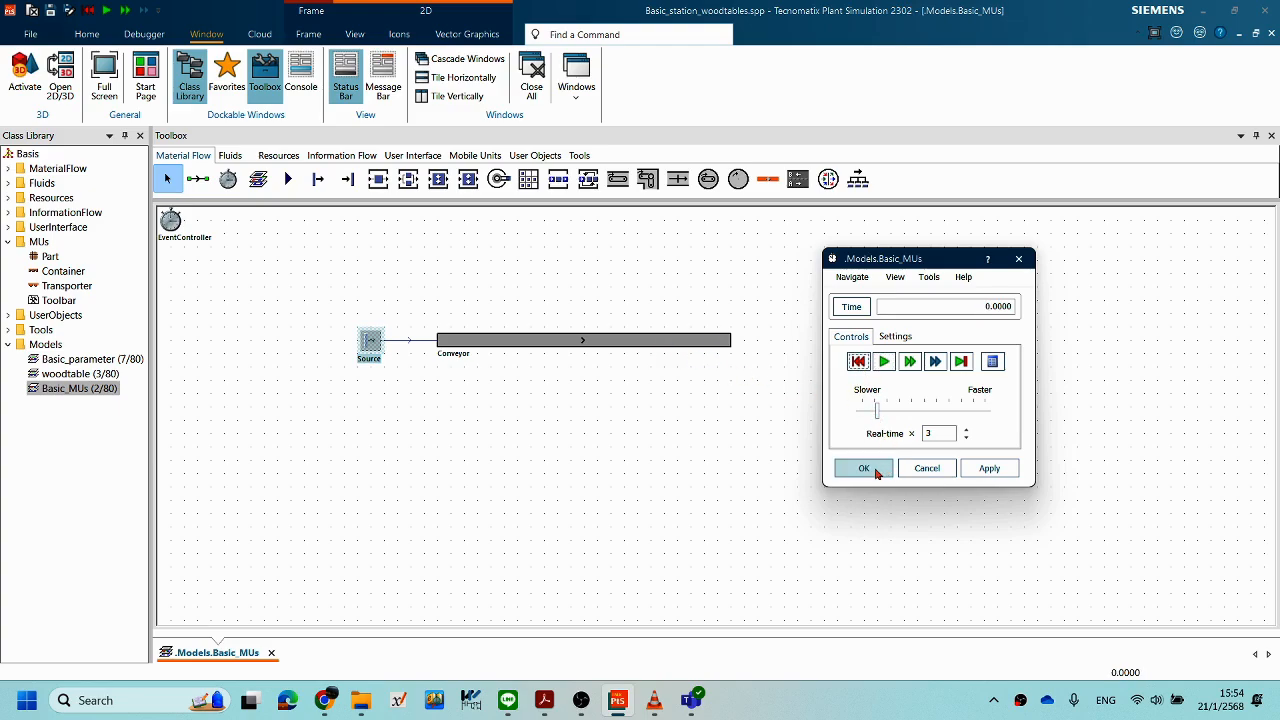
# Step: Restore the Source's interval, start and stop times to their inherited value of 0 and apply the changes
pyautogui.doubleClick(370, 342)
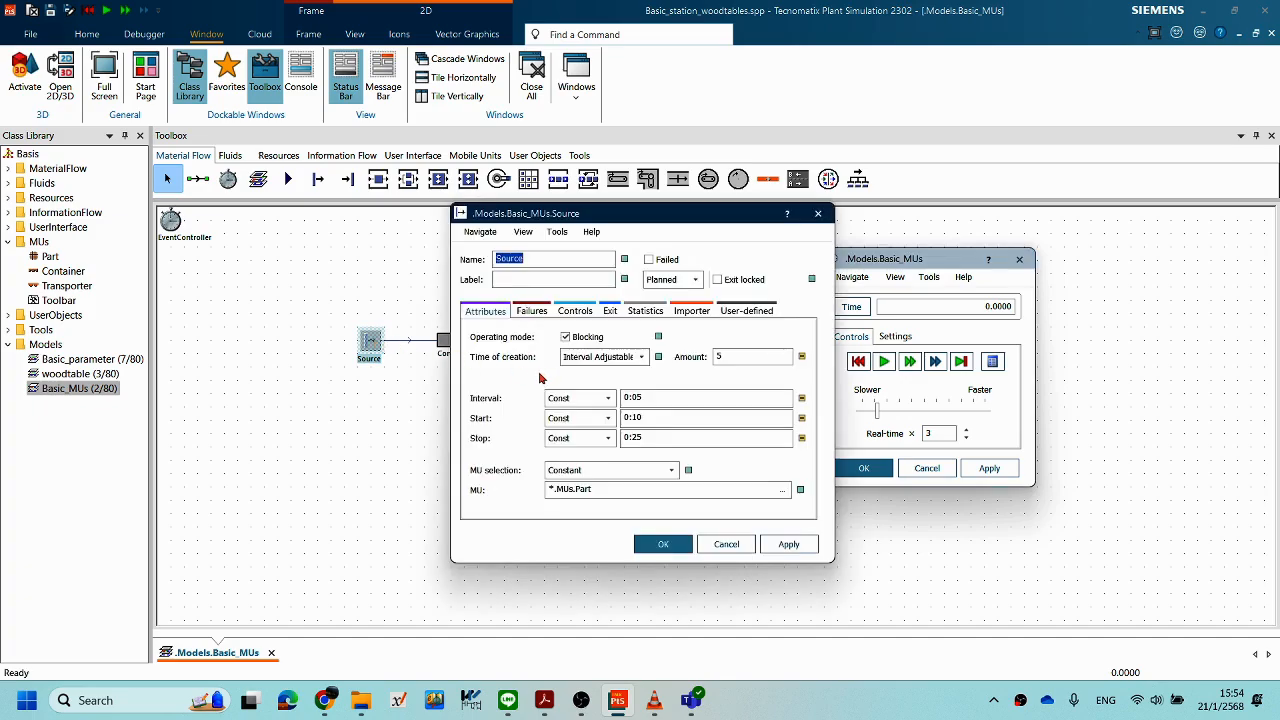
pyautogui.moveTo(586, 212); pyautogui.dragTo(502, 193)
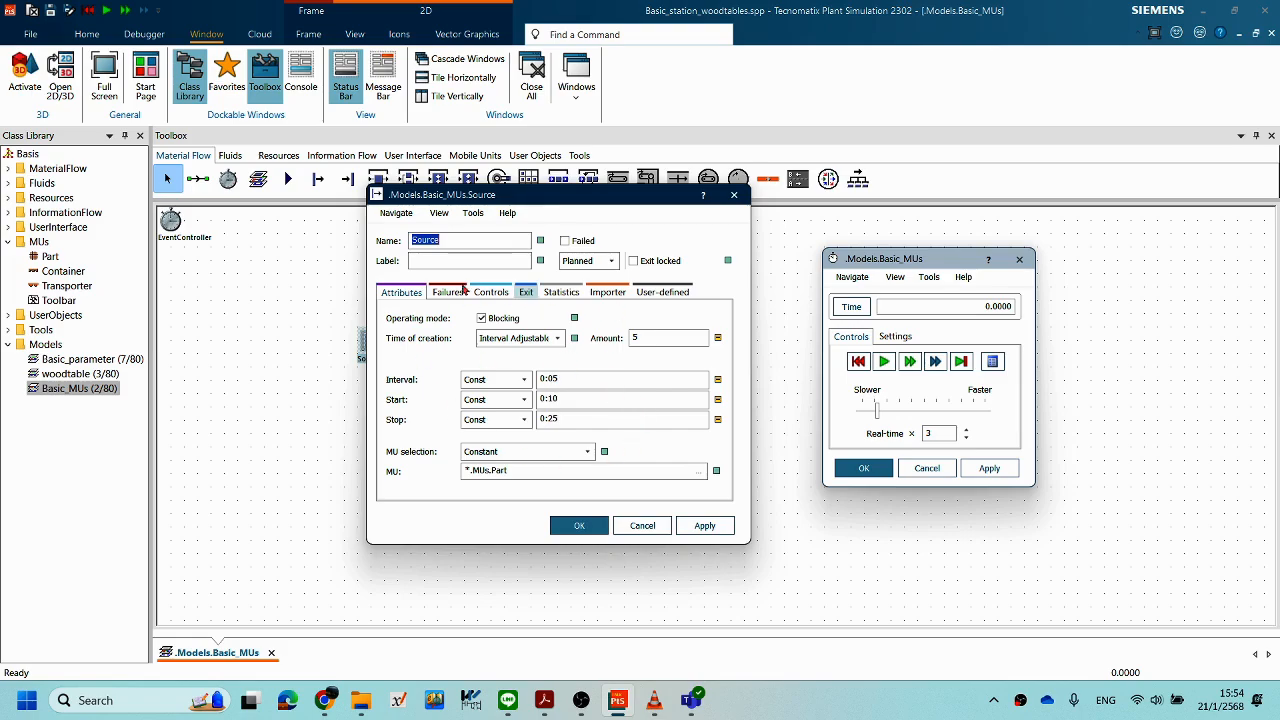
pyautogui.moveTo(506, 200); pyautogui.dragTo(478, 236)
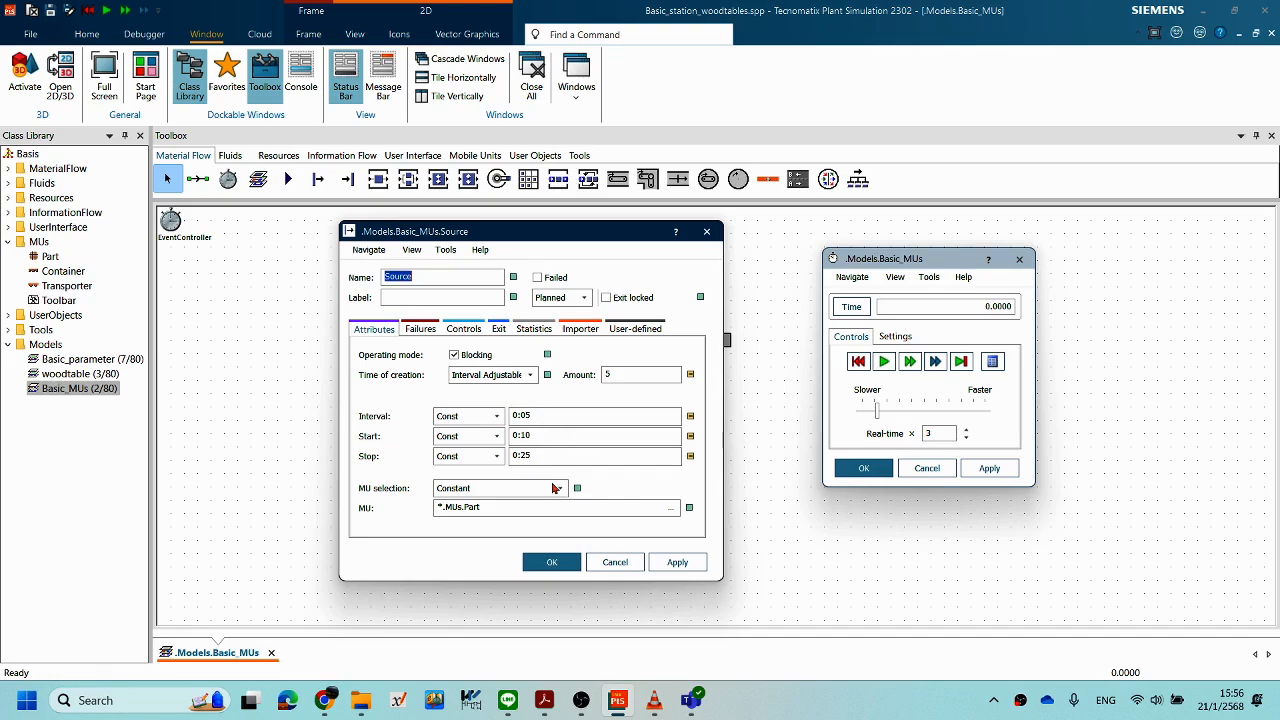
pyautogui.click(690, 456)
pyautogui.click(690, 436)
pyautogui.click(690, 416)
pyautogui.click(677, 562)
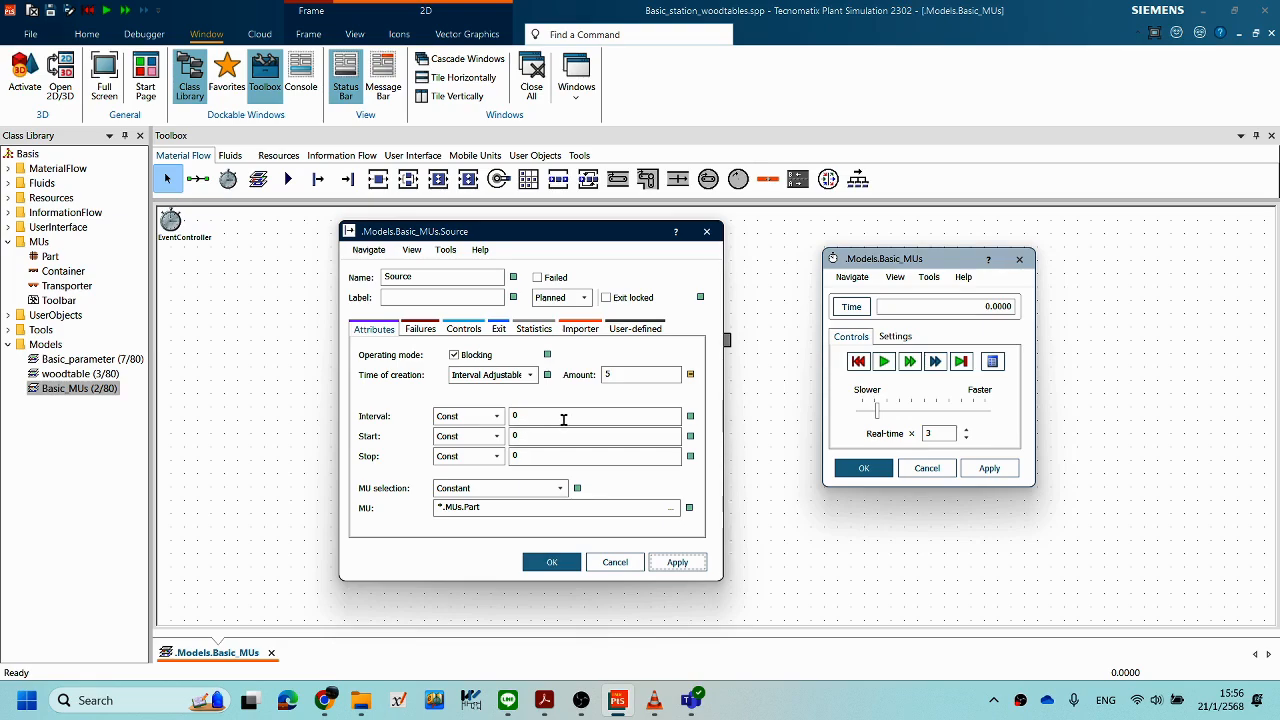
# Step: Set the Source's constant creation interval to 0:05 and apply it
pyautogui.doubleClick(566, 419)
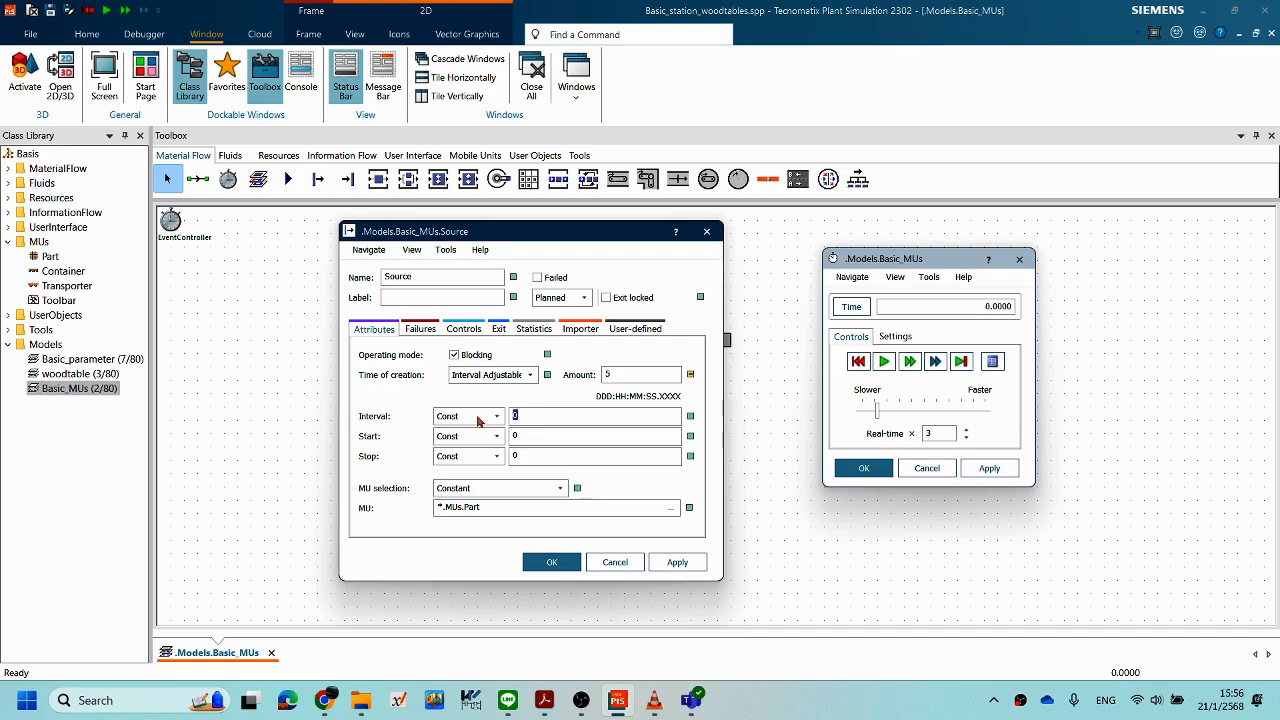
pyautogui.write('5')
pyautogui.click(676, 562)
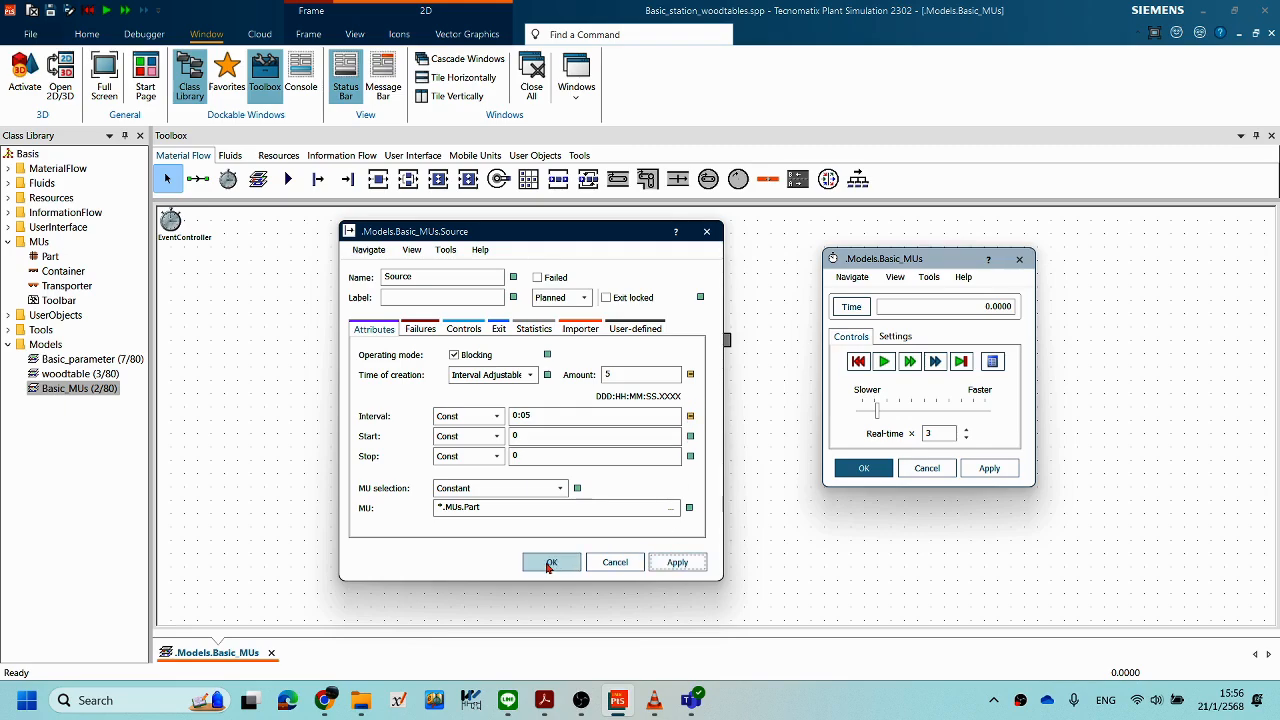
# Step: Browse for the Source's MU and choose Container from the MUs folder
pyautogui.moveTo(535, 241); pyautogui.dragTo(901, 229)
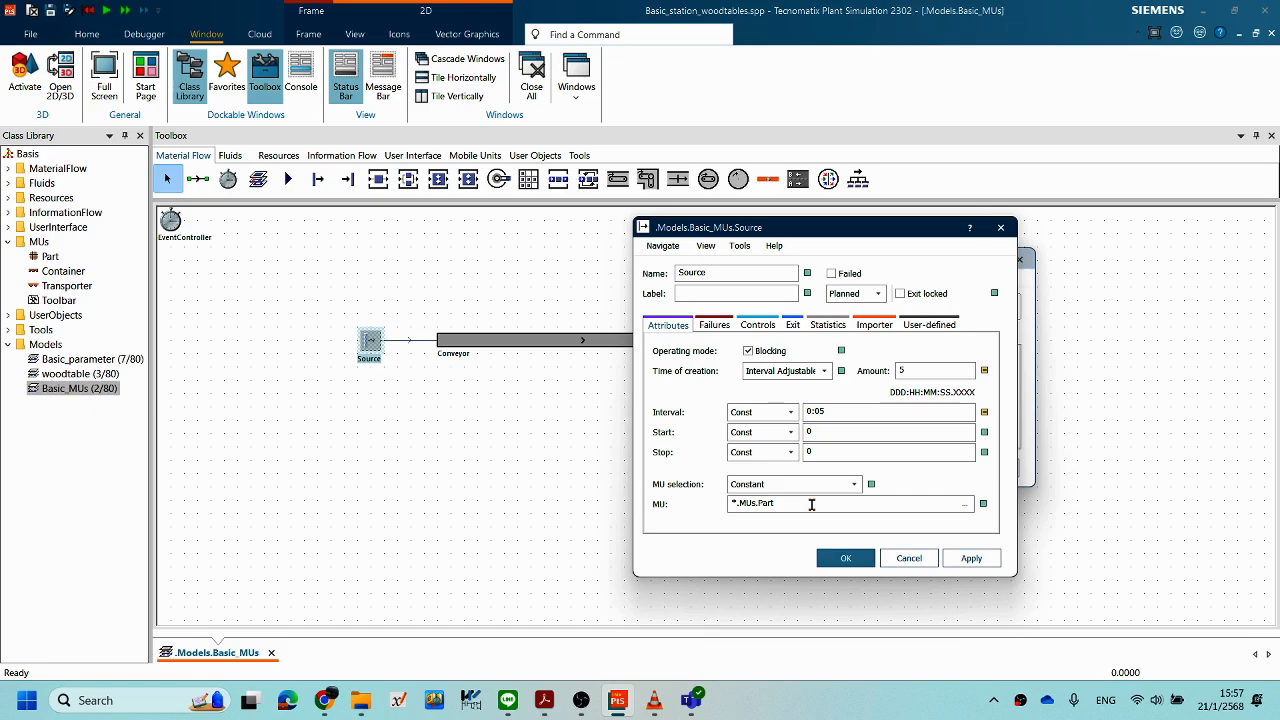
pyautogui.click(967, 507)
pyautogui.click(1010, 519)
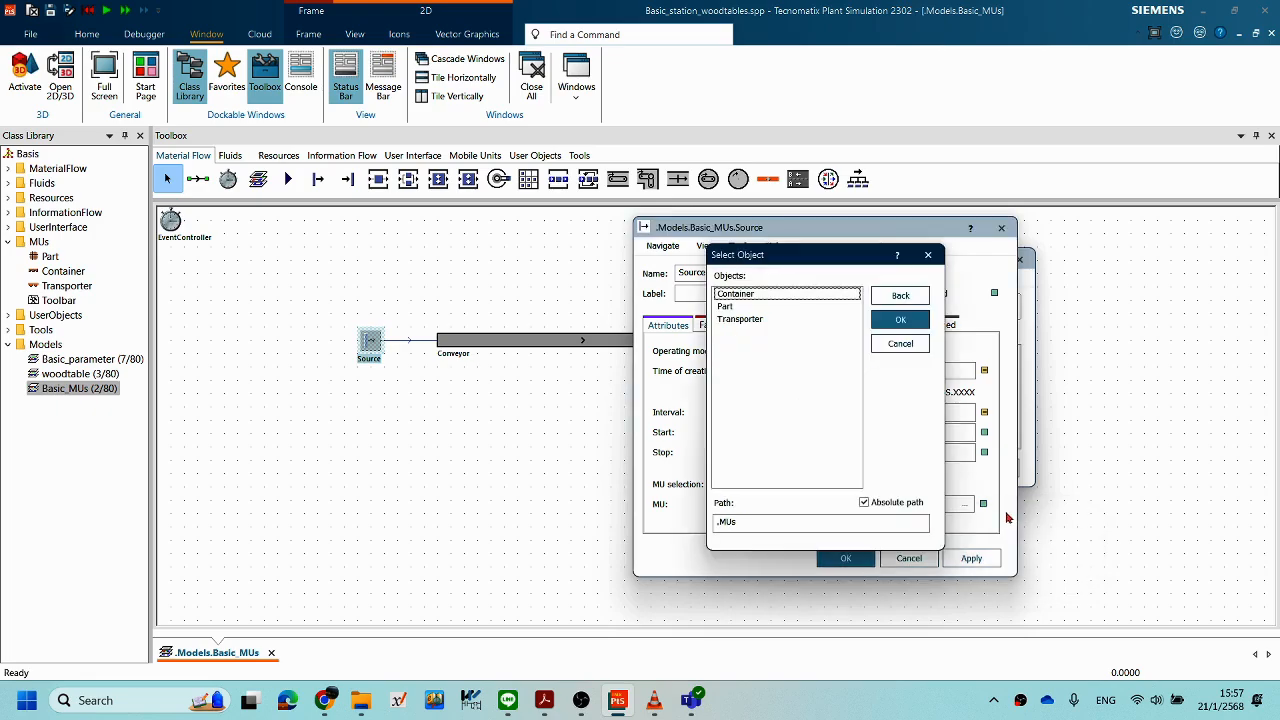
pyautogui.click(750, 294)
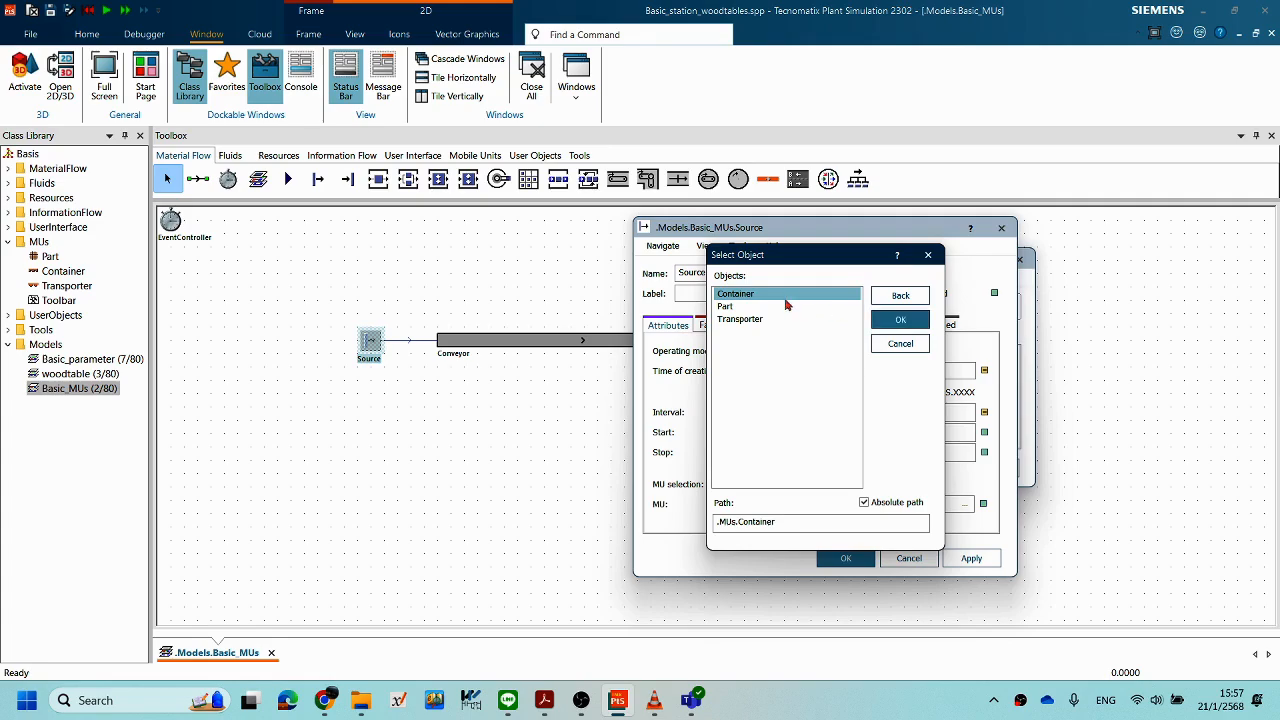
pyautogui.click(897, 319)
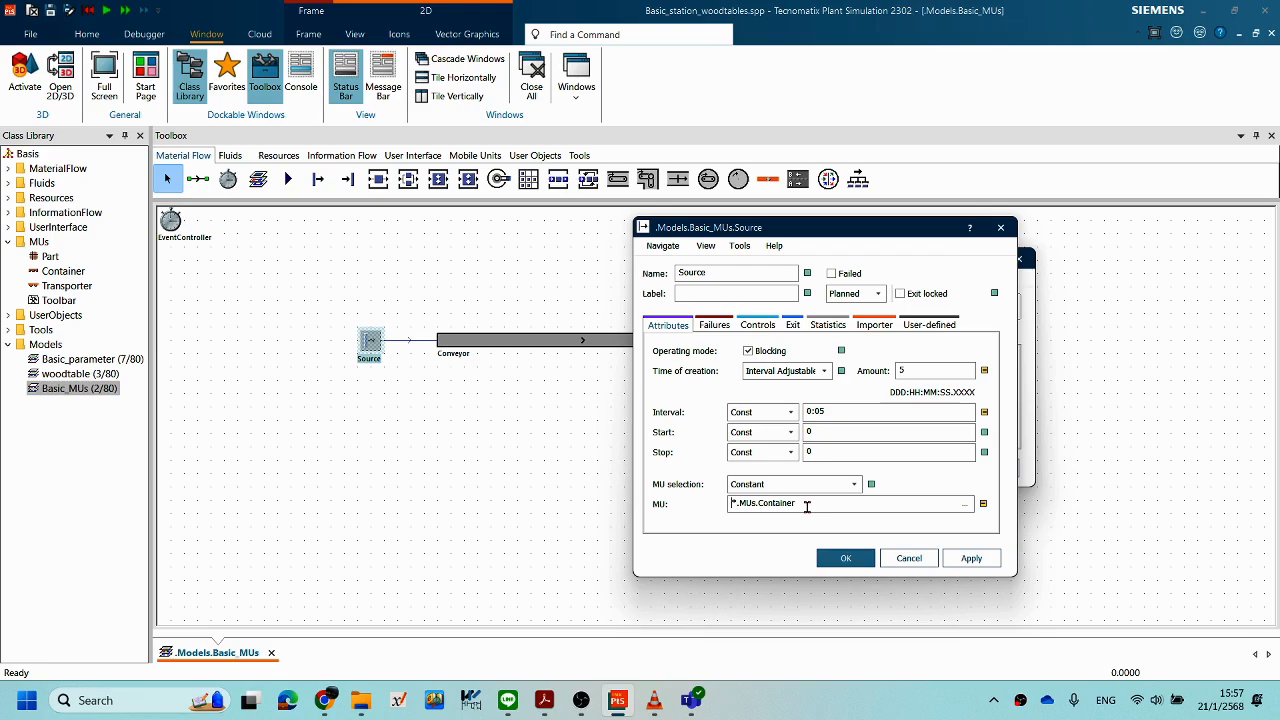
# Step: Assign Part from the Class Library as the Source's MU, and try to apply the path shortened to MUs.Part
pyautogui.click(50, 256)
pyautogui.moveTo(235, 325); pyautogui.dragTo(760, 505)
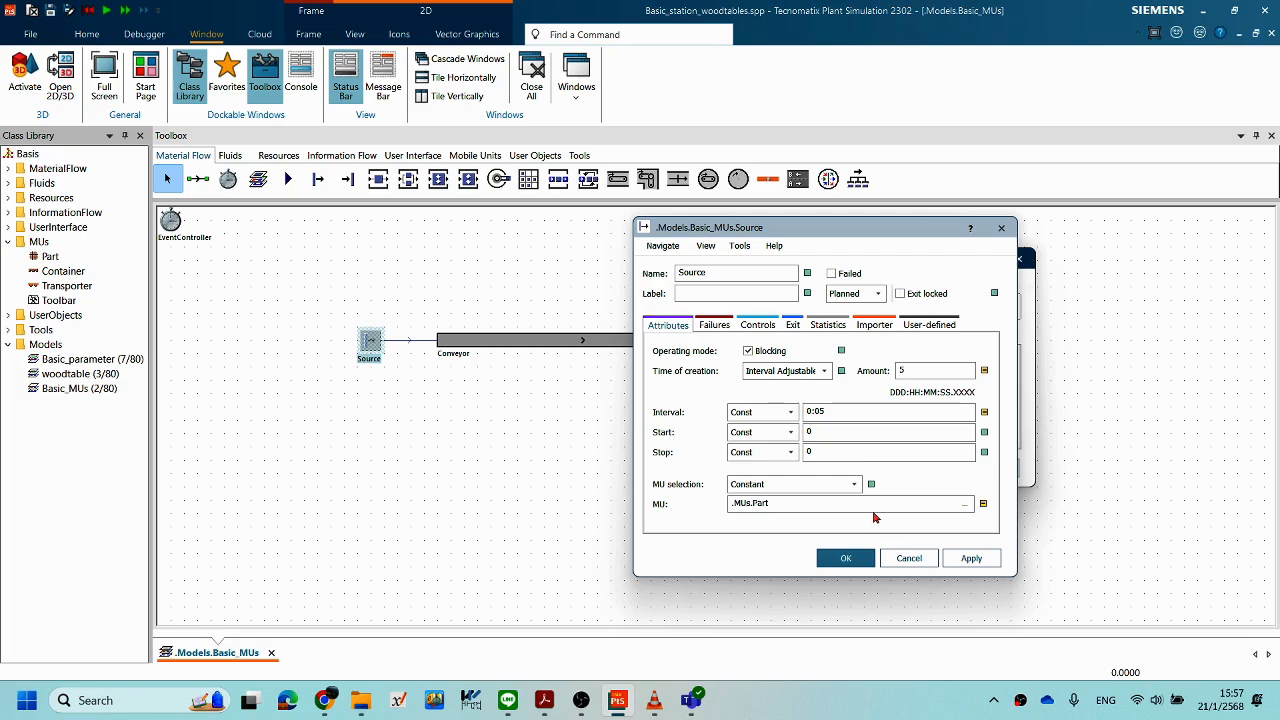
pyautogui.click(736, 505)
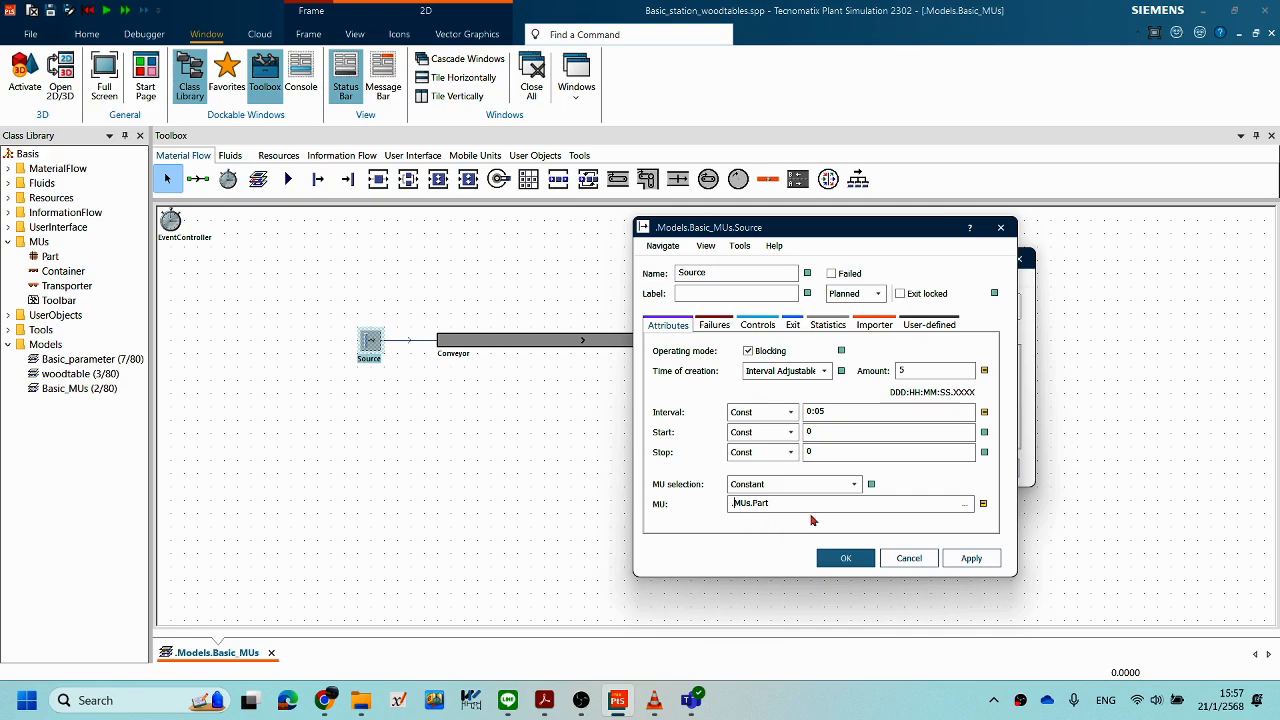
pyautogui.click(964, 504)
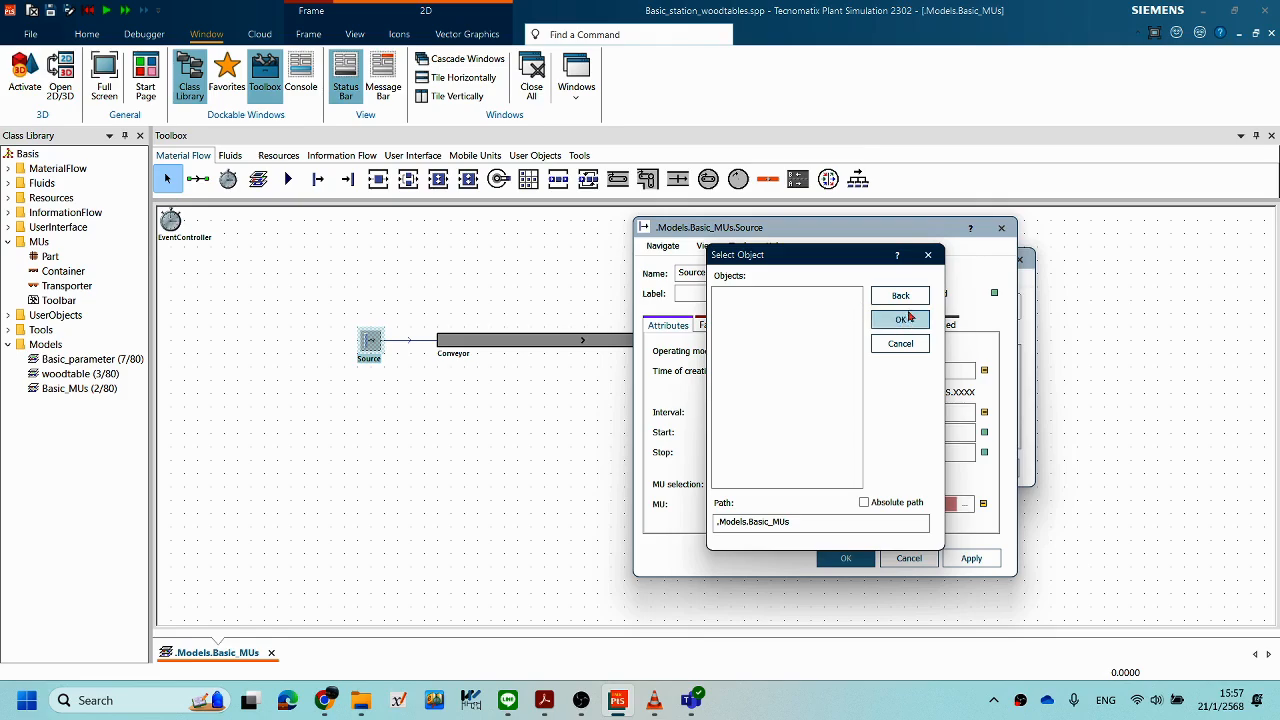
pyautogui.click(900, 296)
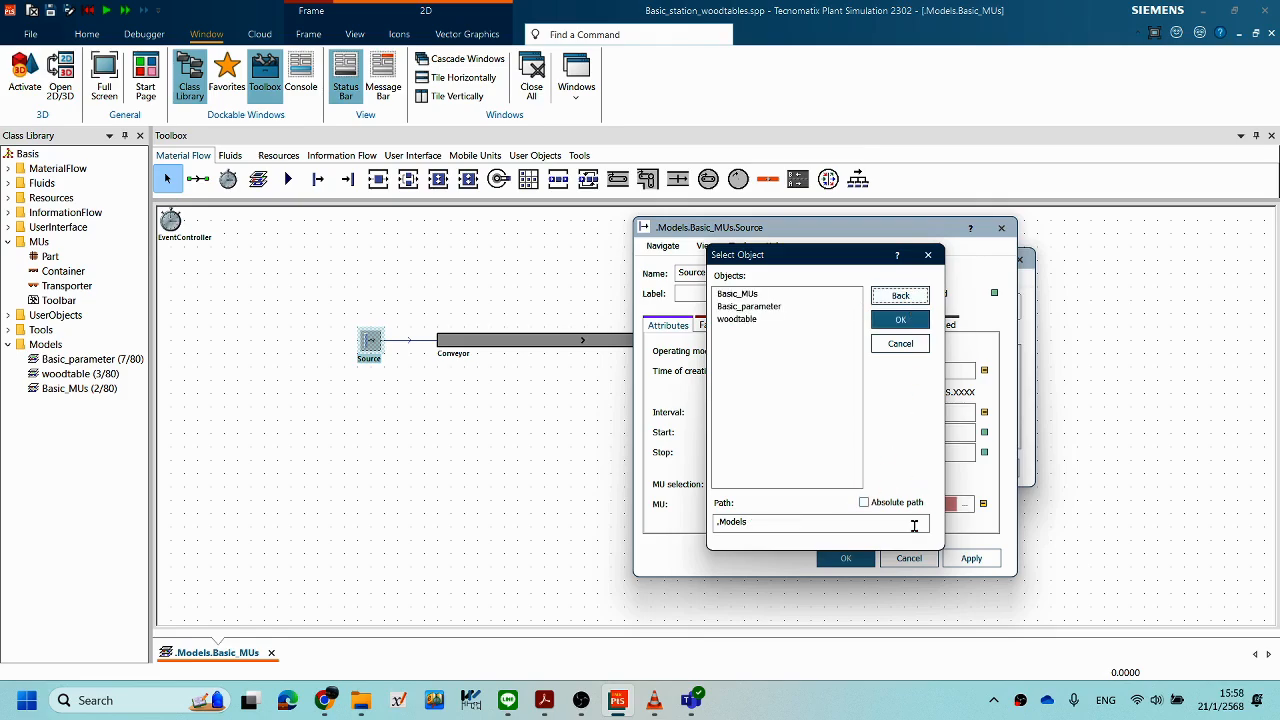
pyautogui.click(928, 256)
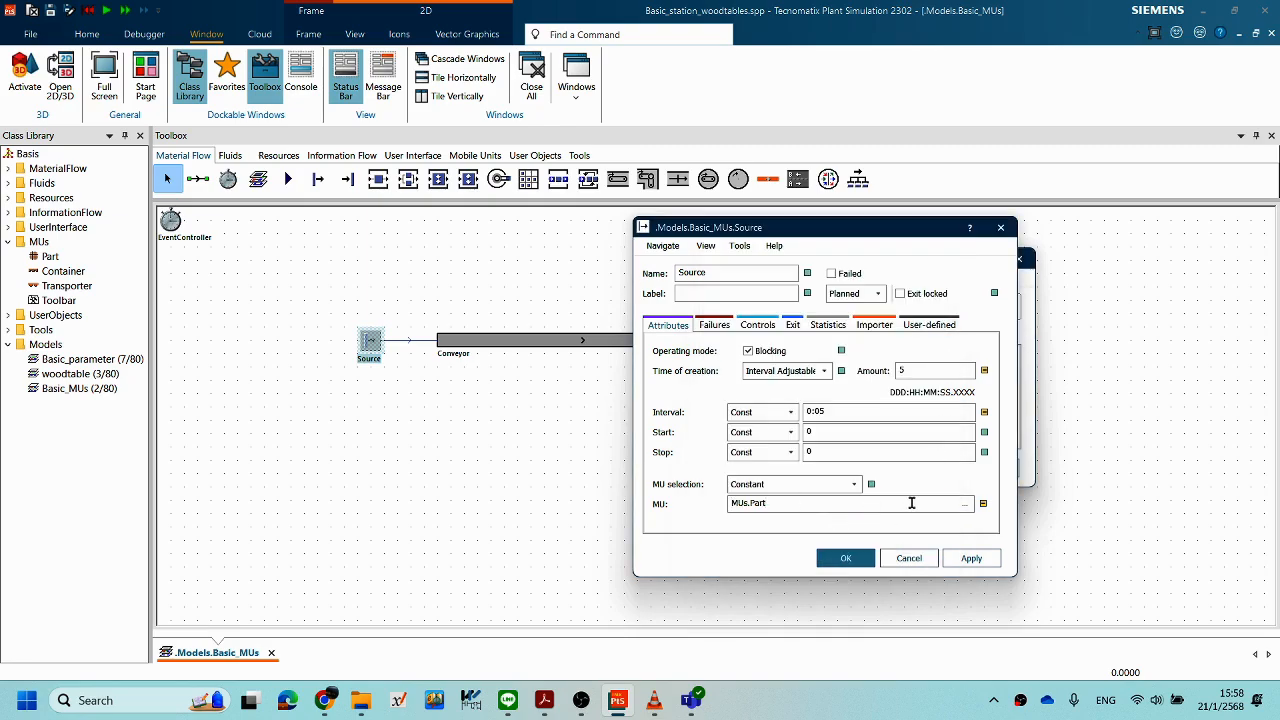
pyautogui.click(971, 558)
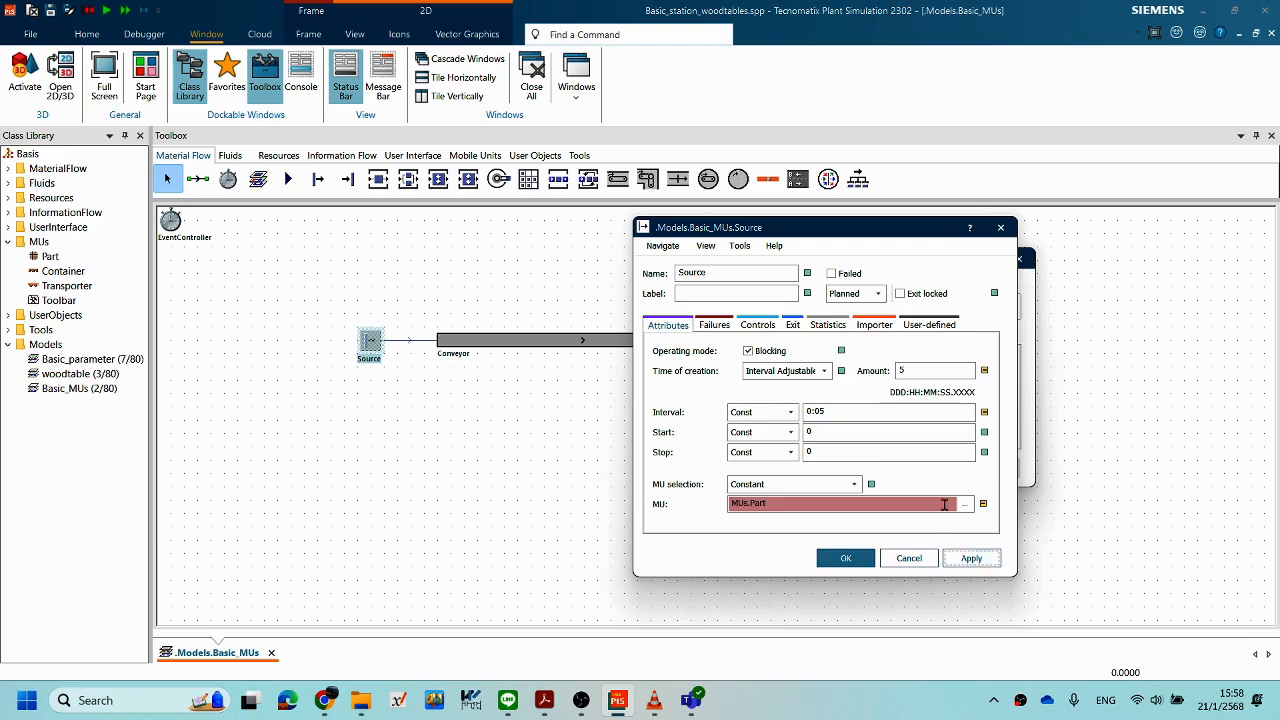
# Step: Browse back up to the MUs folder and choose Part as the Source's MU using a relative path
pyautogui.click(965, 504)
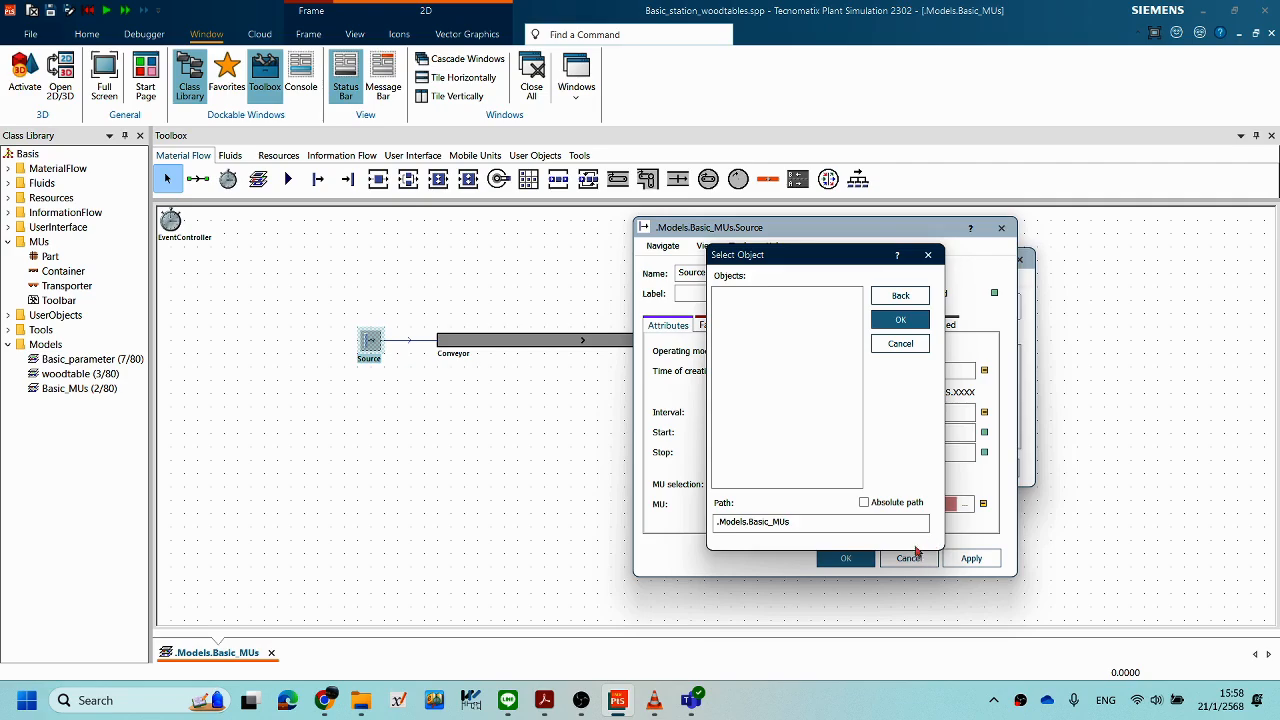
pyautogui.click(928, 255)
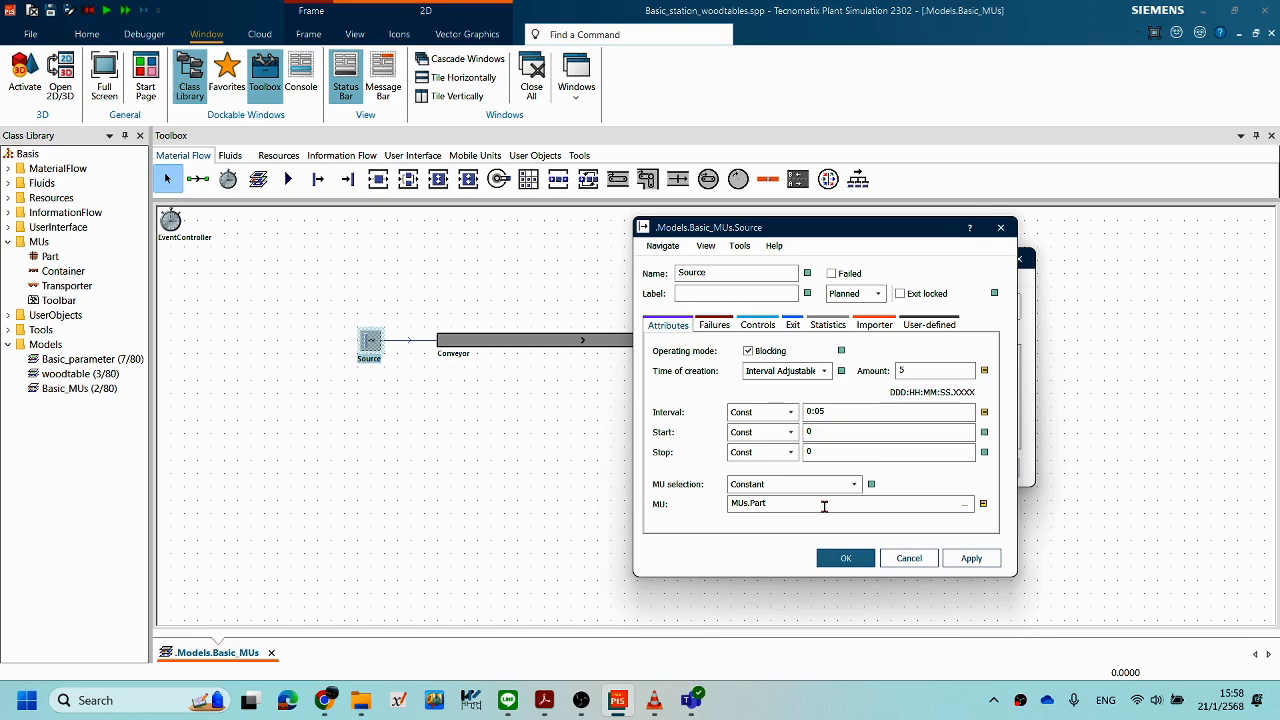
pyautogui.click(962, 504)
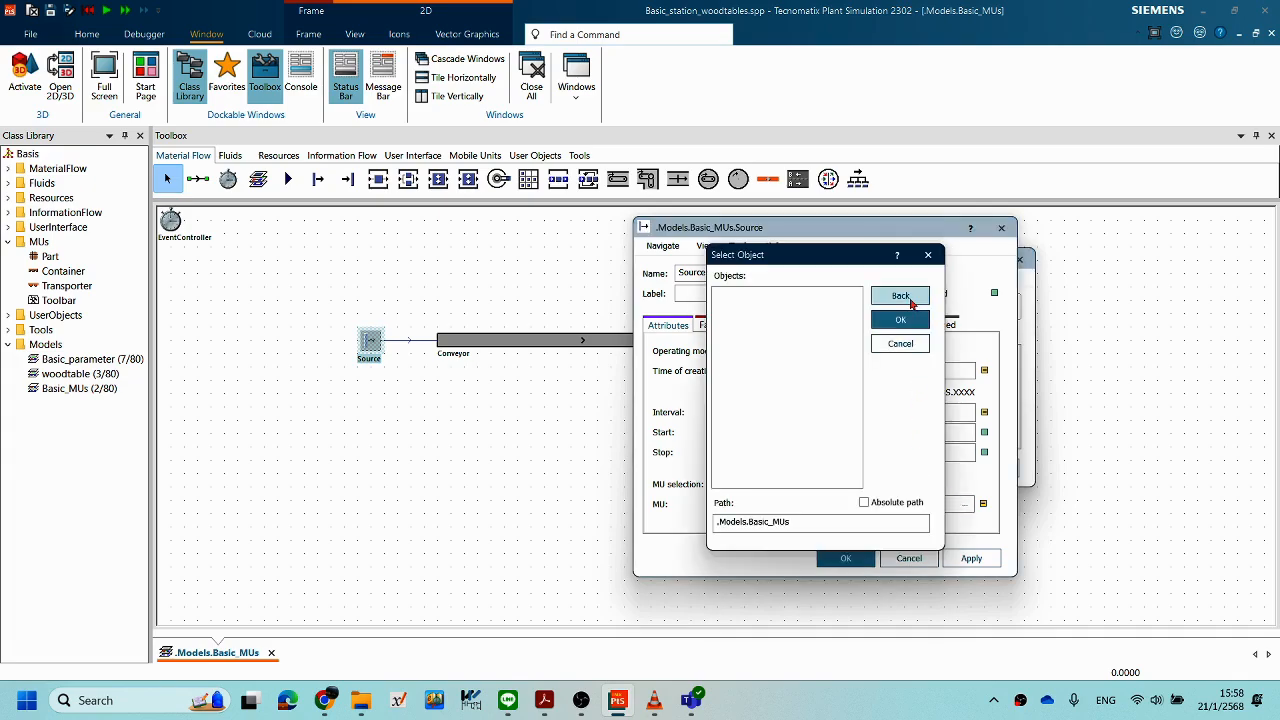
pyautogui.click(911, 303)
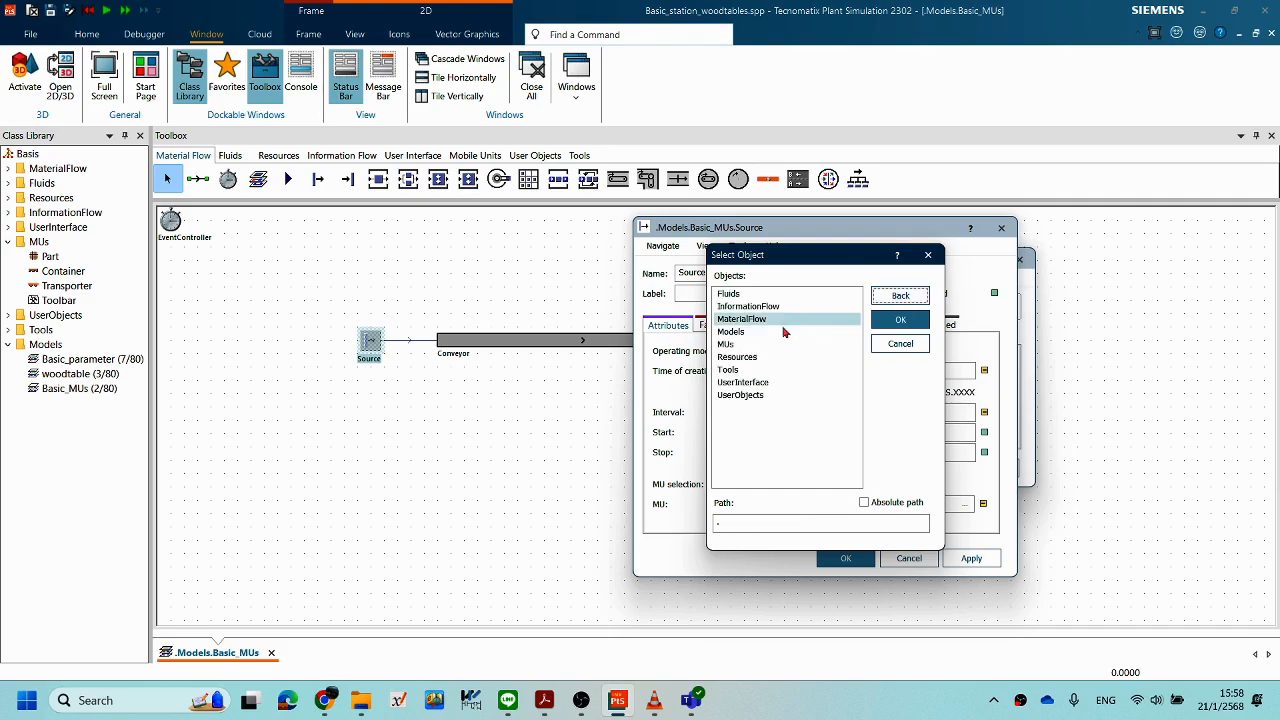
pyautogui.doubleClick(752, 344)
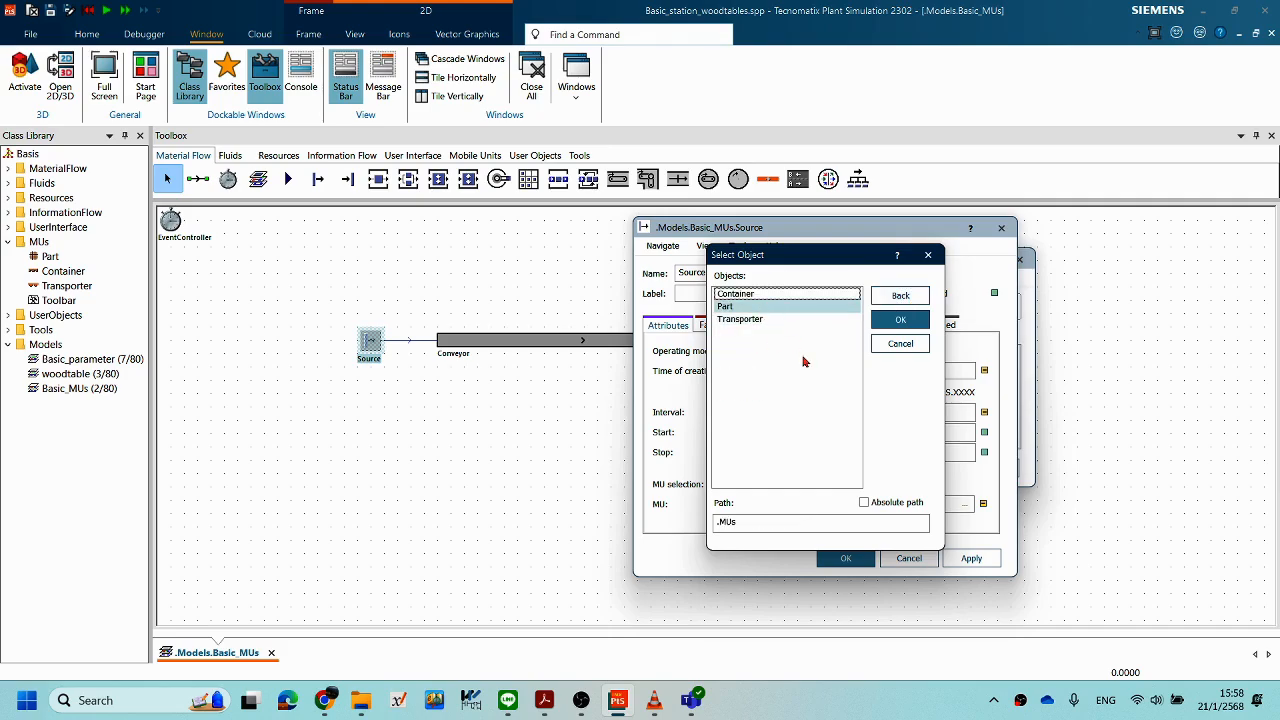
pyautogui.click(755, 307)
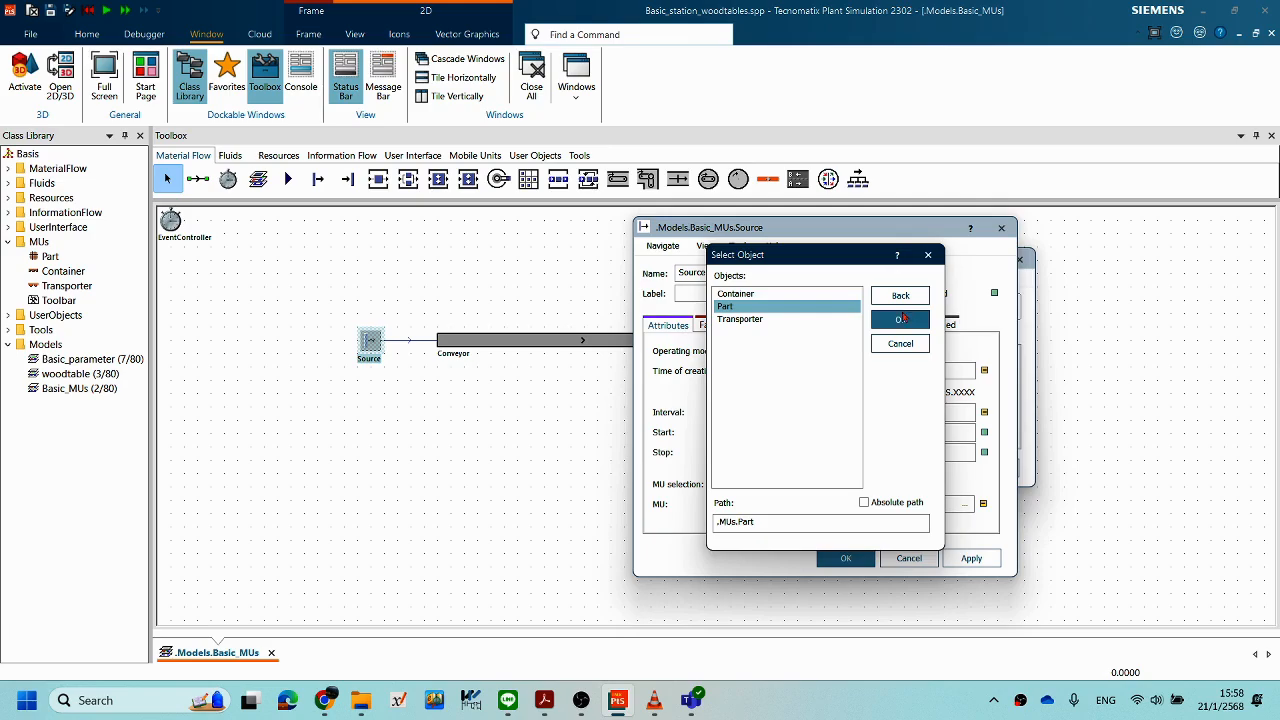
pyautogui.click(901, 319)
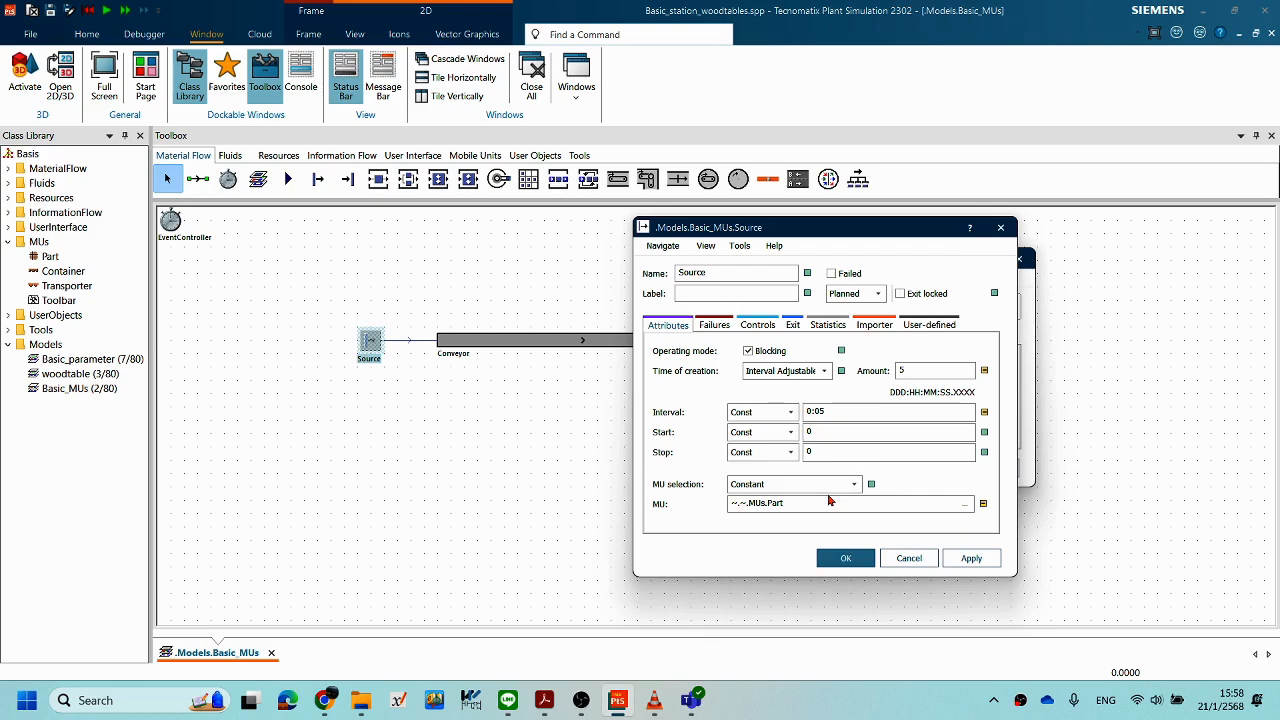
# Step: Apply the relative Part path as the Source's MU and reset the simulation
pyautogui.click(968, 560)
pyautogui.click(848, 560)
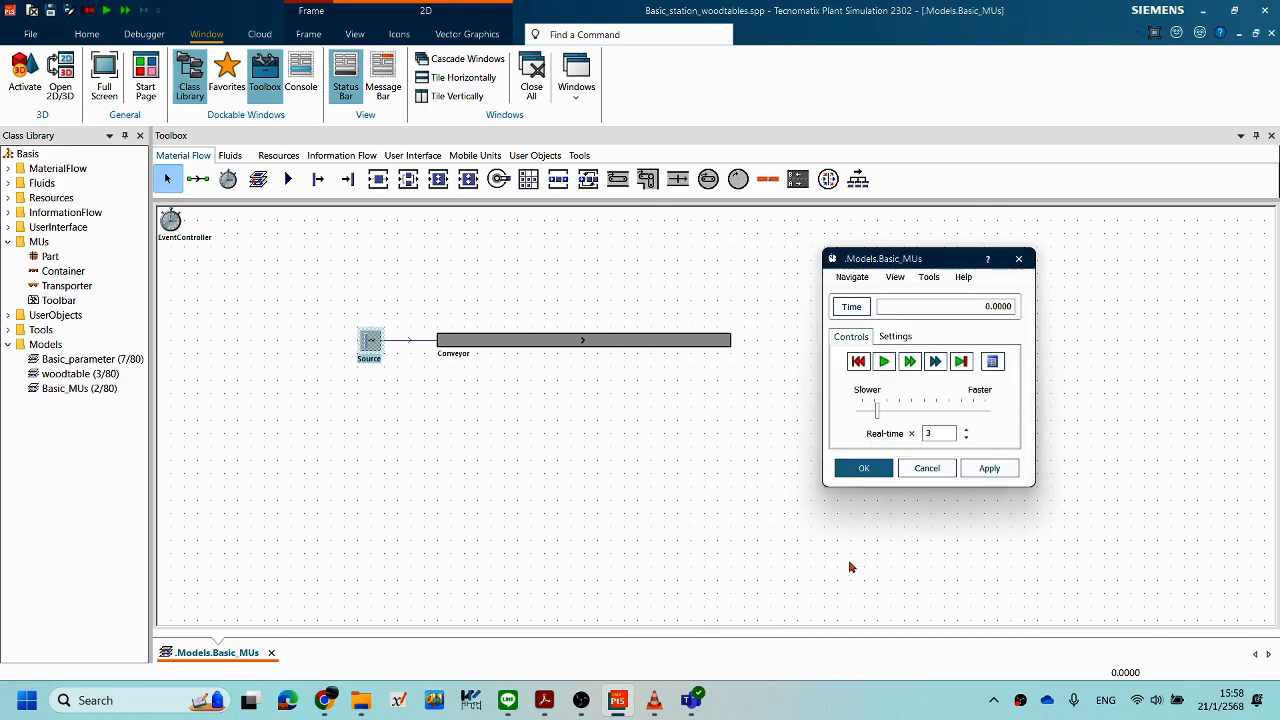
pyautogui.click(862, 361)
# Step: Clear the Source's MU path, assign Part from the Class Library as .MUs.Part, and apply it
pyautogui.doubleClick(370, 341)
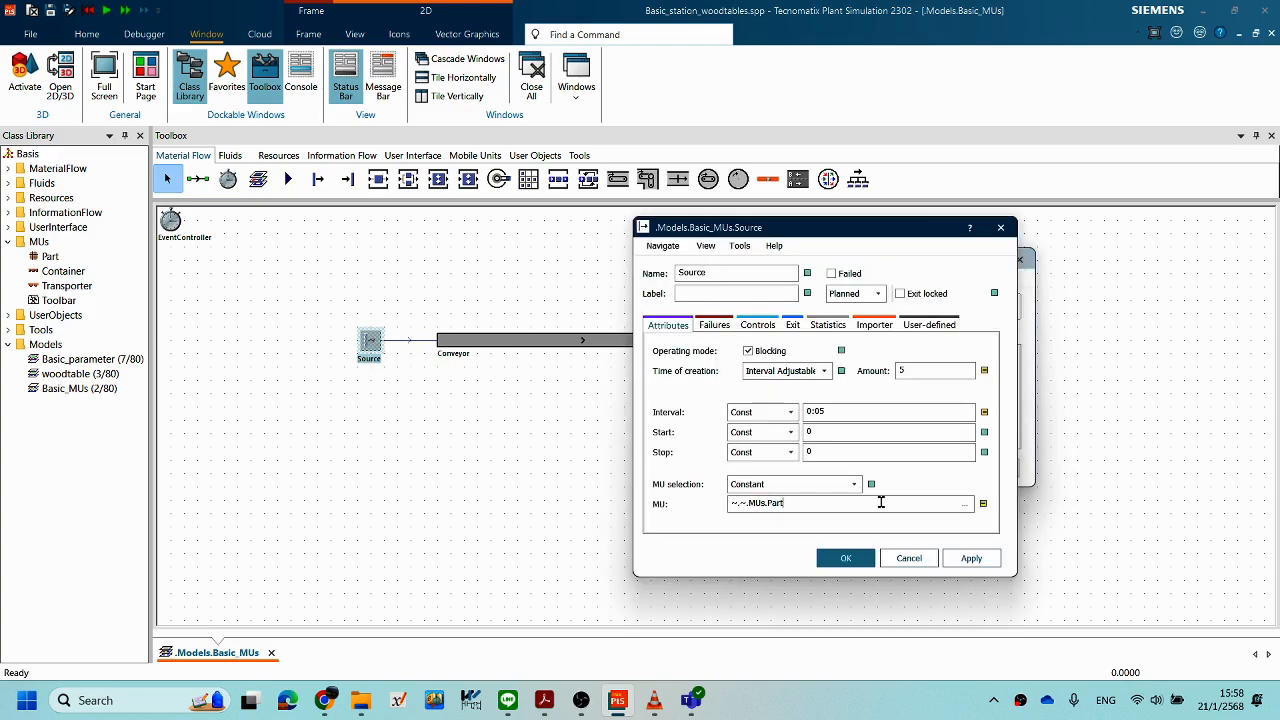
pyautogui.moveTo(783, 503); pyautogui.dragTo(711, 502)
pyautogui.press('Delete')
pyautogui.click(52, 257)
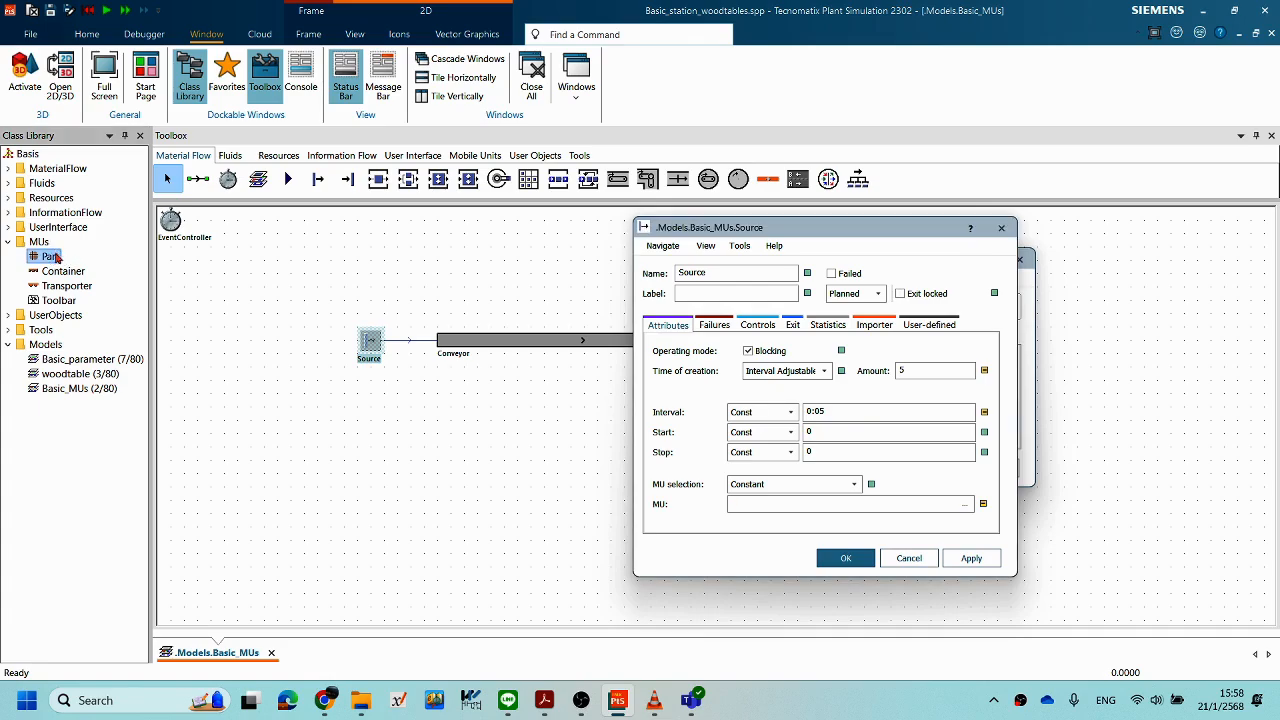
pyautogui.moveTo(745, 504); pyautogui.dragTo(745, 504)
pyautogui.click(968, 558)
pyautogui.click(845, 559)
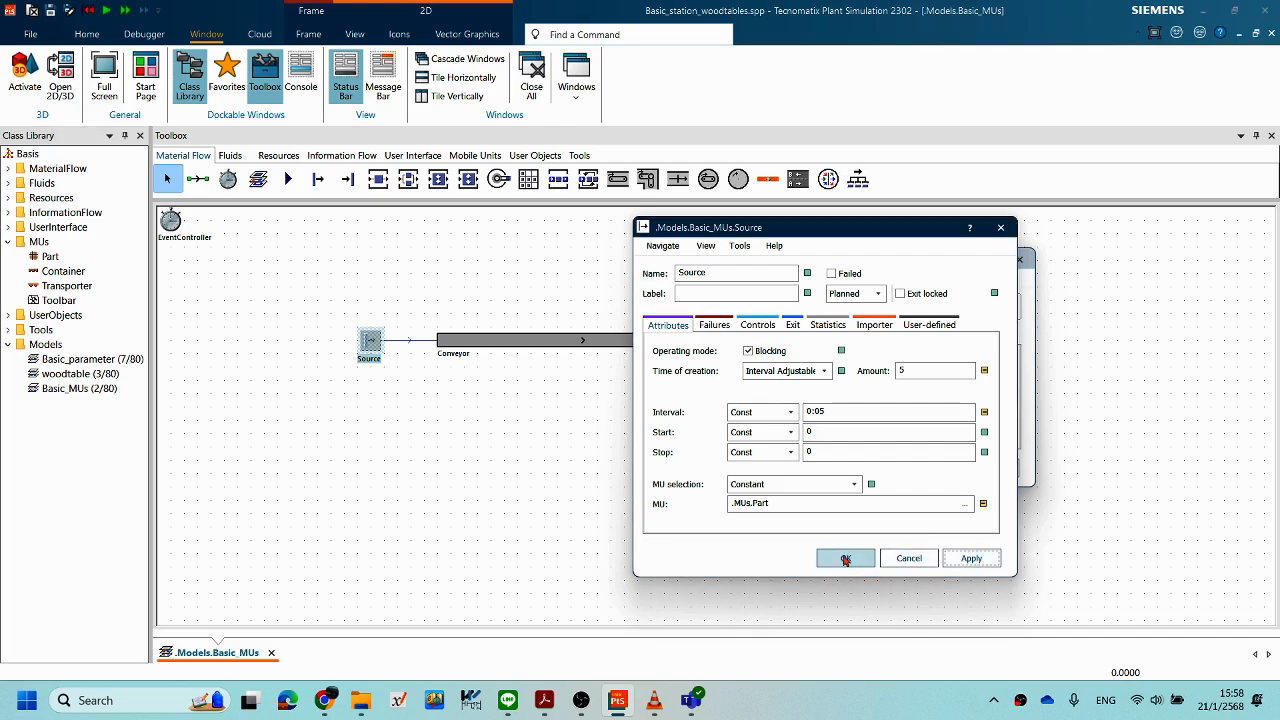
# Step: Run the simulation to watch the parts travel along the Conveyor, then reset it from the frame
pyautogui.click(886, 362)
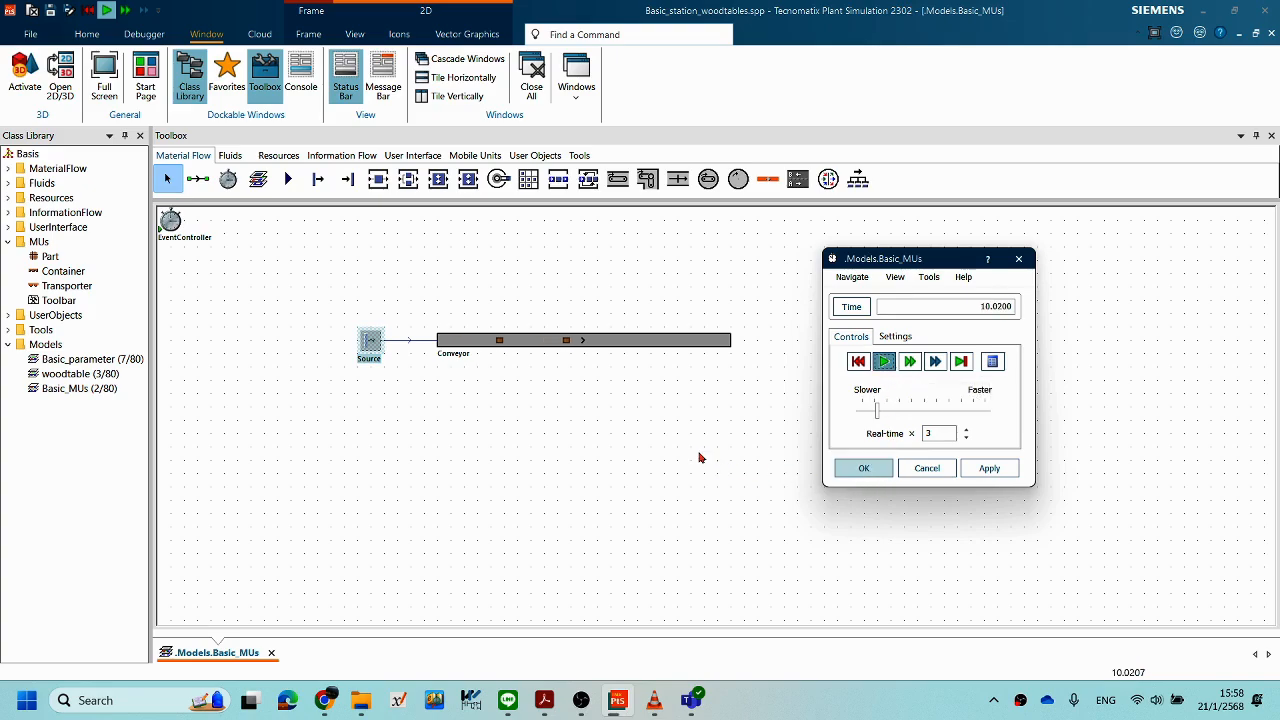
pyautogui.rightClick(914, 389)
pyautogui.click(923, 369)
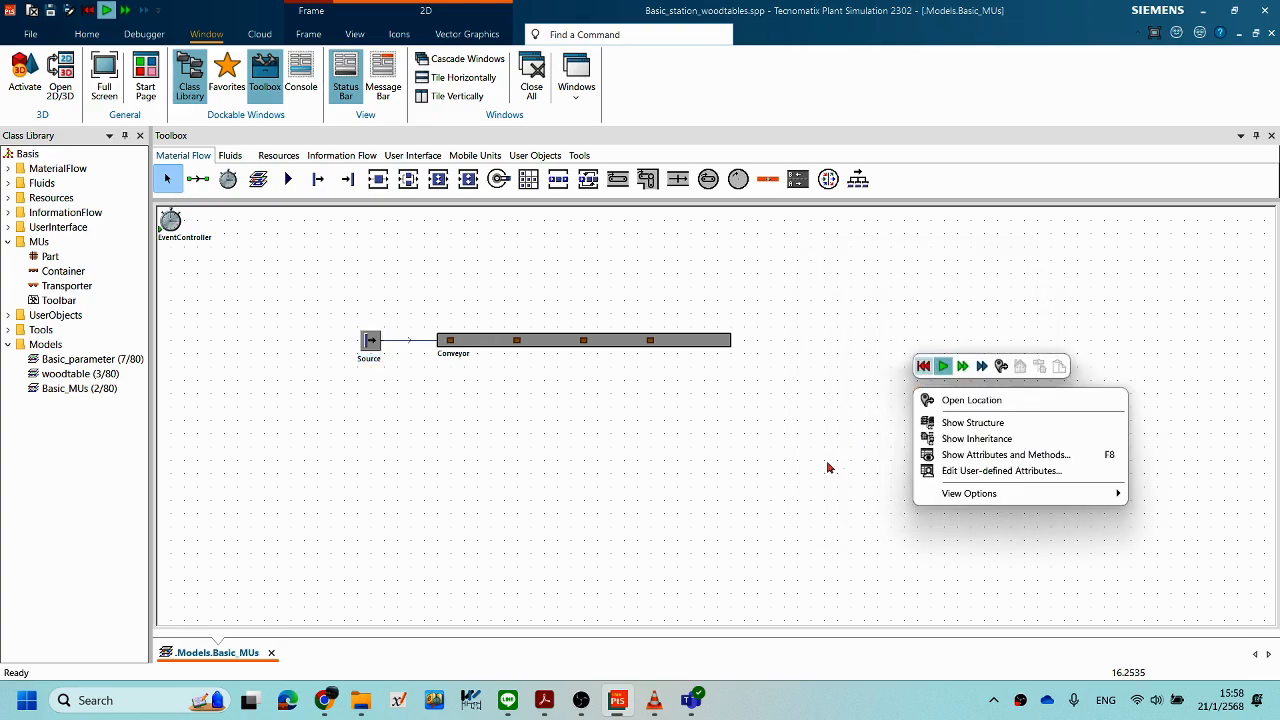
pyautogui.rightClick(828, 462)
pyautogui.click(915, 371)
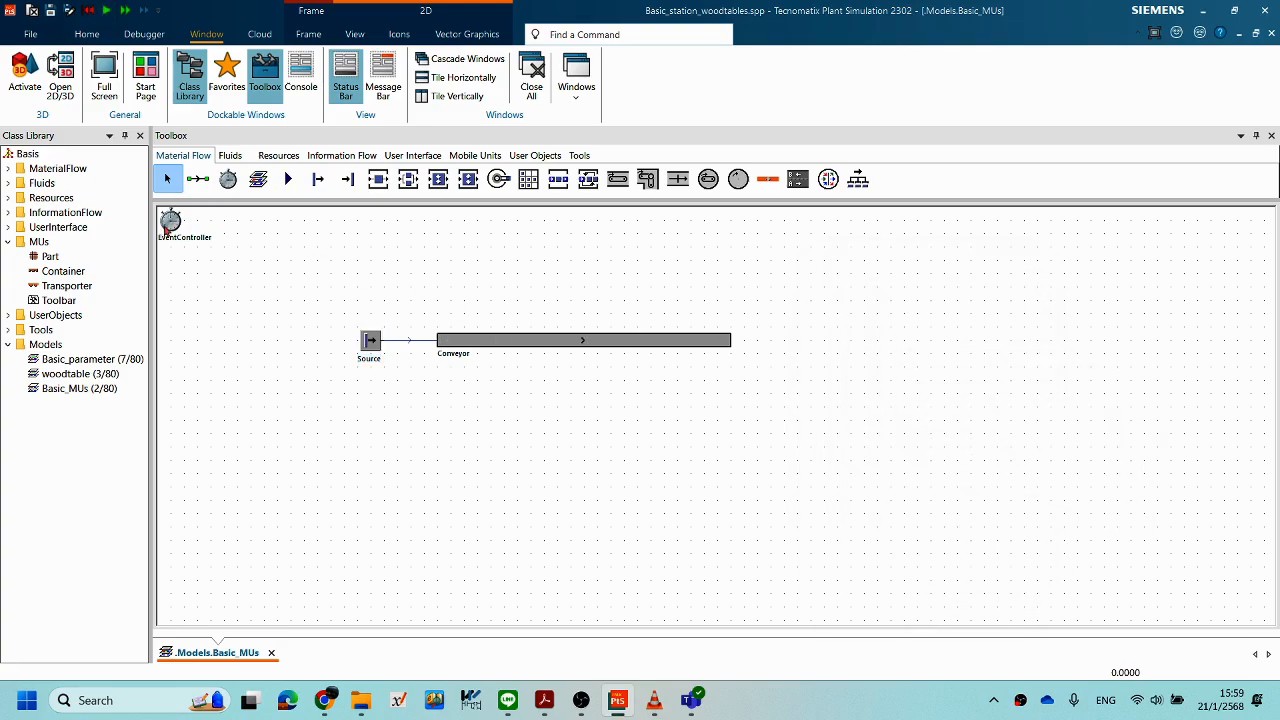
# Step: Reopen the EventController, then browse the MUs folder and choose Part by absolute path as the Source's MU
pyautogui.doubleClick(171, 223)
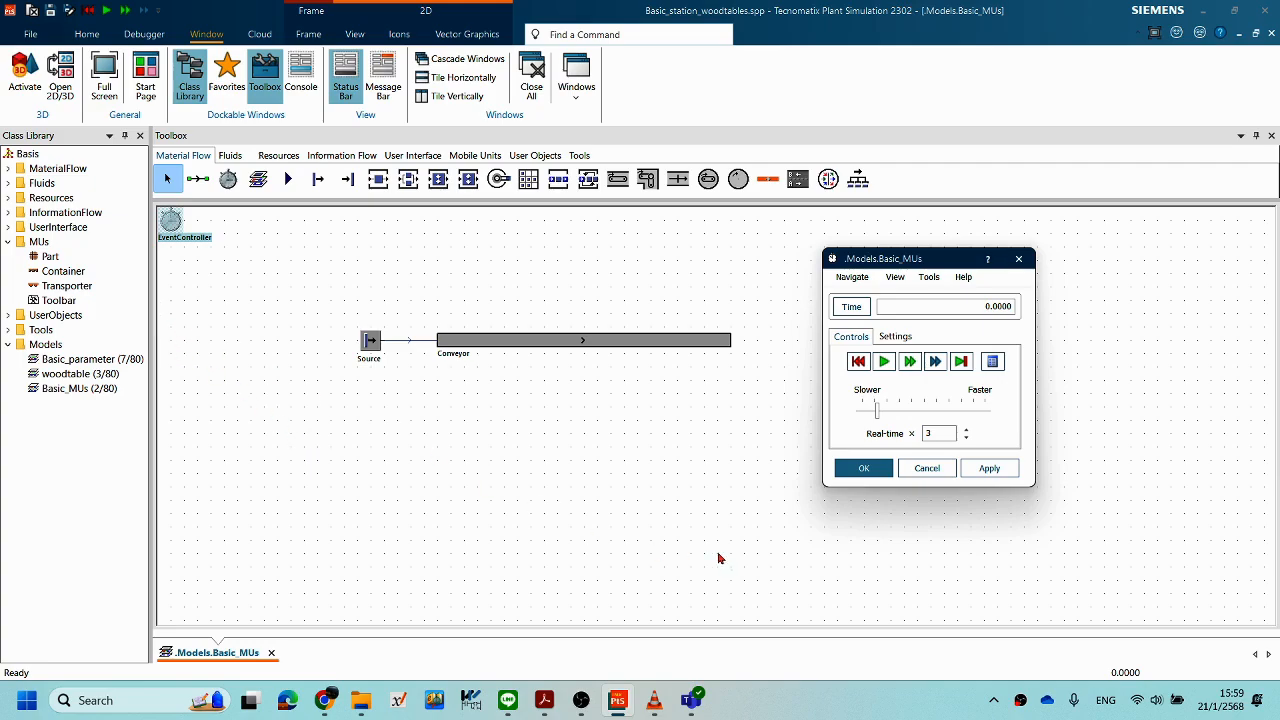
pyautogui.doubleClick(369, 341)
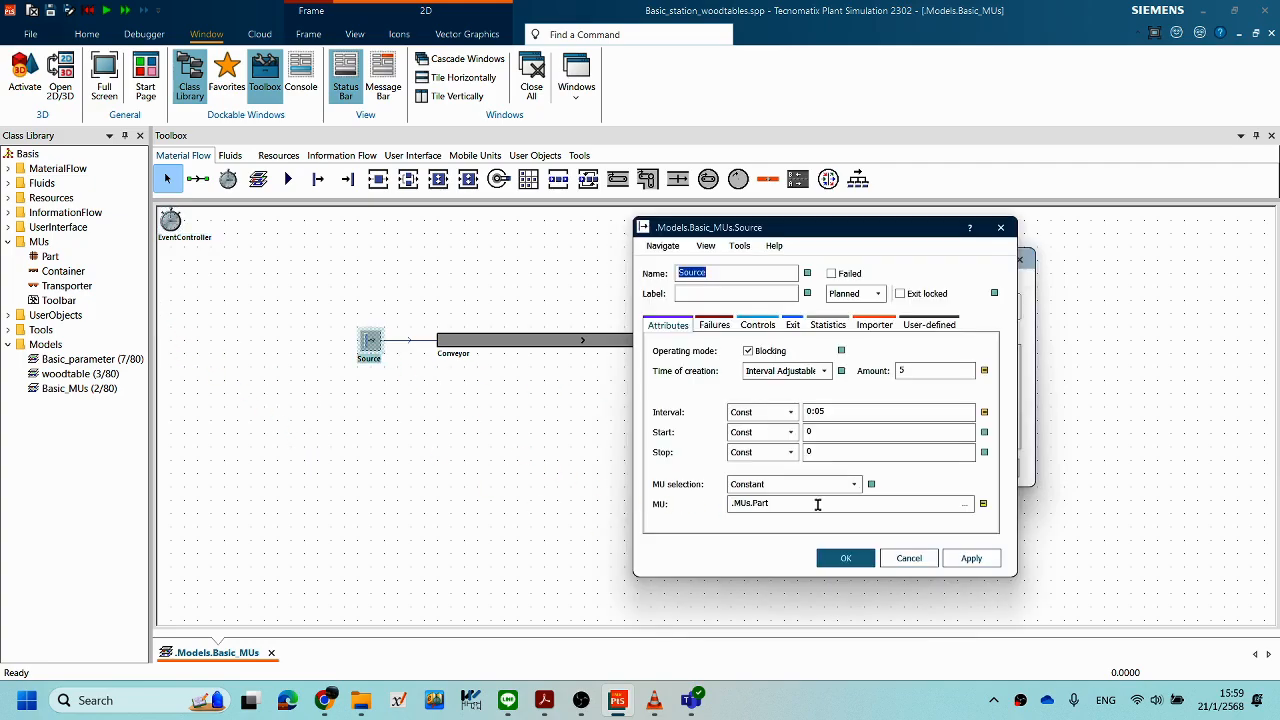
pyautogui.click(963, 507)
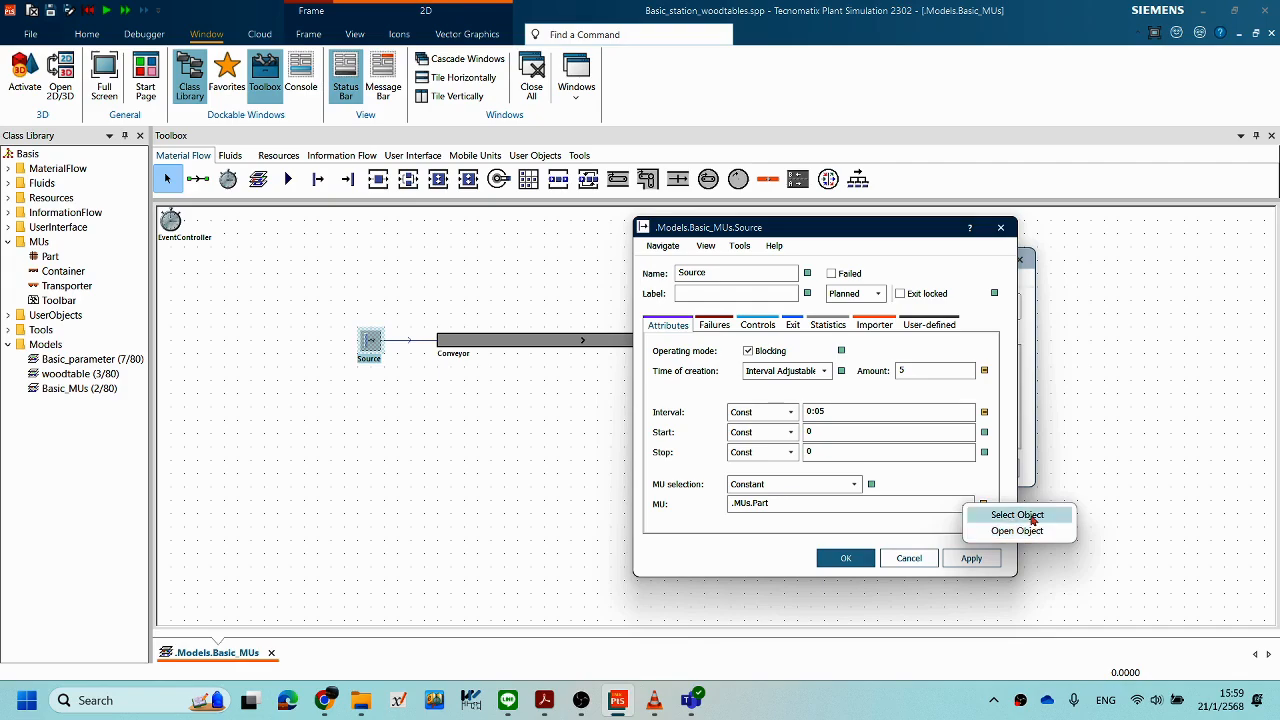
pyautogui.click(1012, 514)
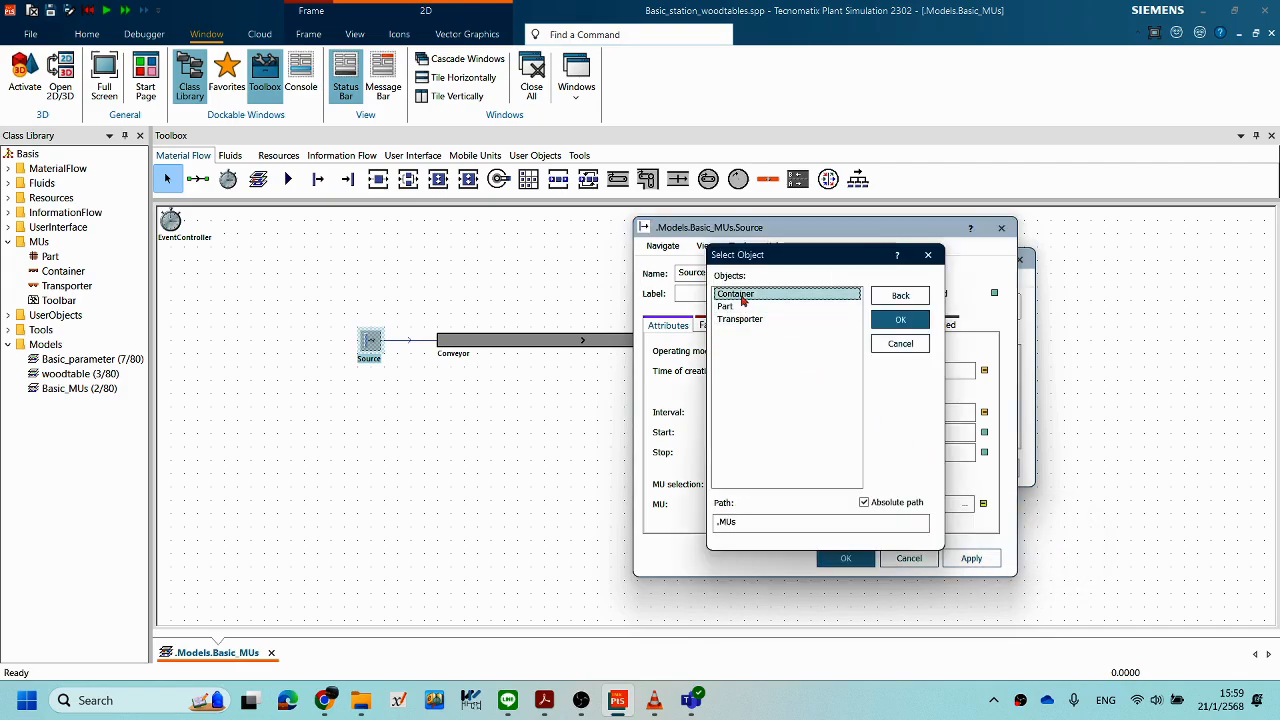
pyautogui.click(725, 306)
pyautogui.click(900, 319)
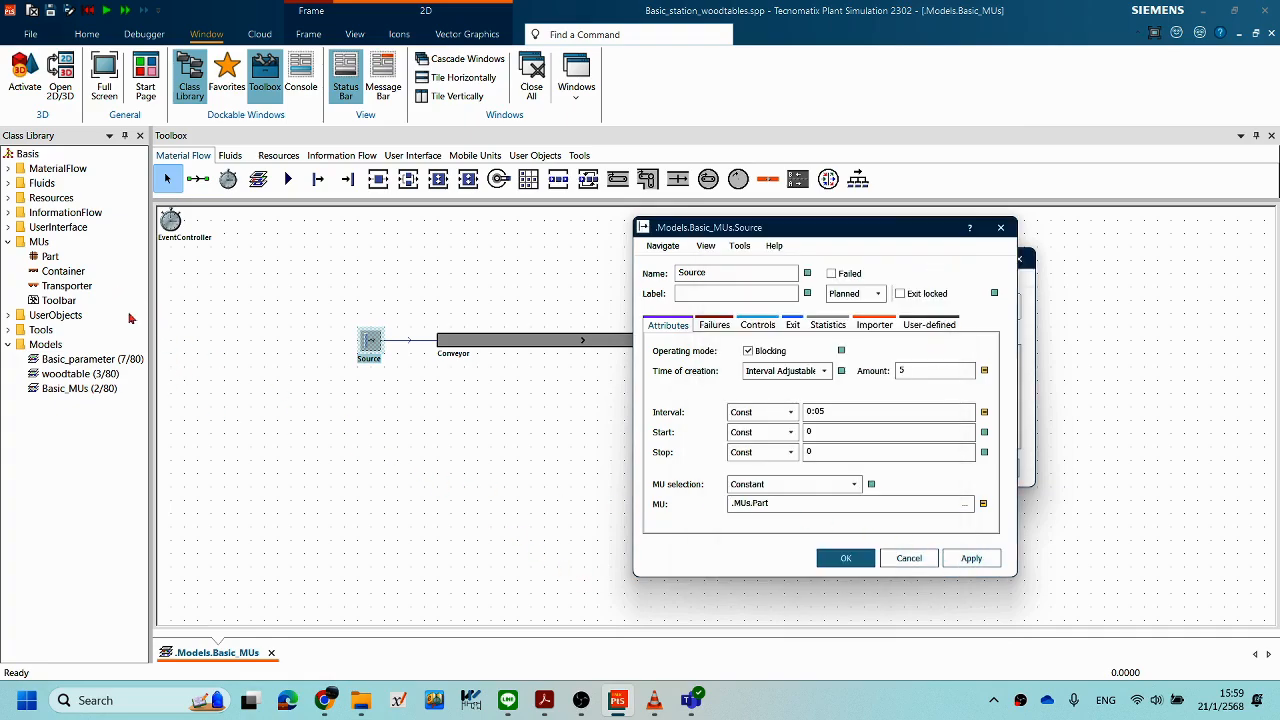
# Step: Assign Container from the Class Library as the Source's MU, then run and reset the simulation
pyautogui.moveTo(72, 274); pyautogui.dragTo(752, 508)
pyautogui.click(971, 558)
pyautogui.click(855, 558)
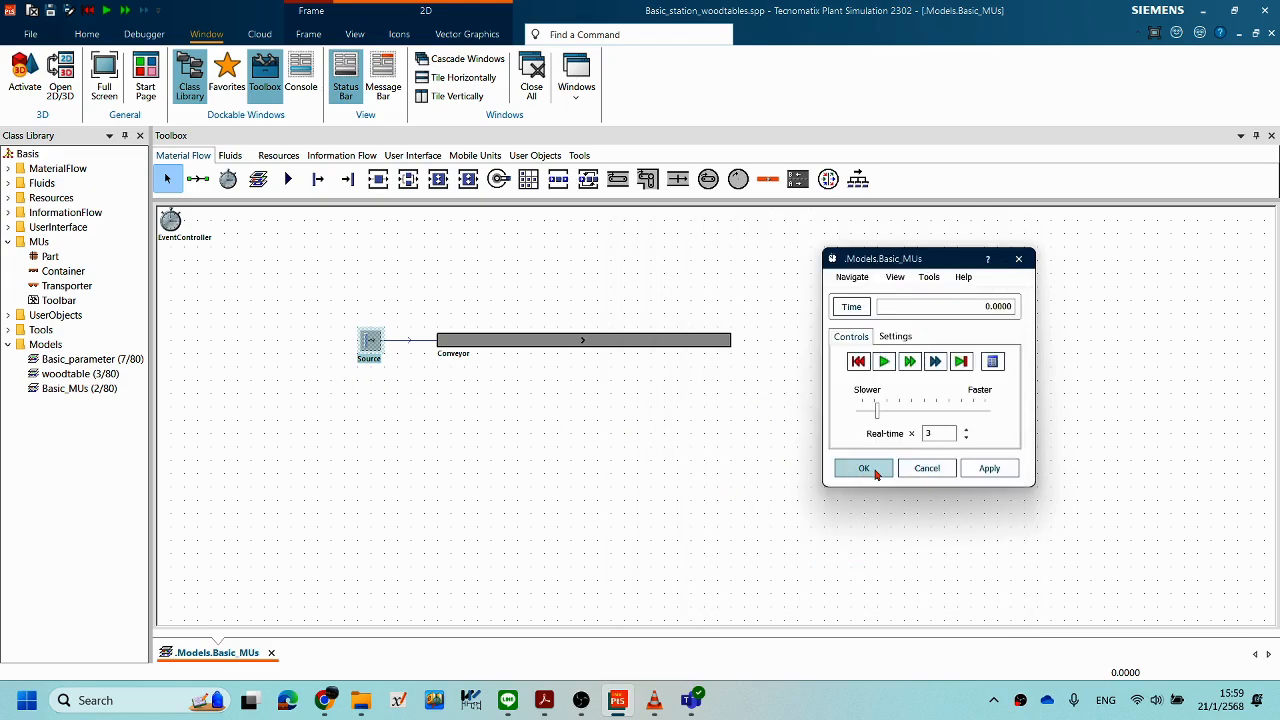
pyautogui.click(884, 362)
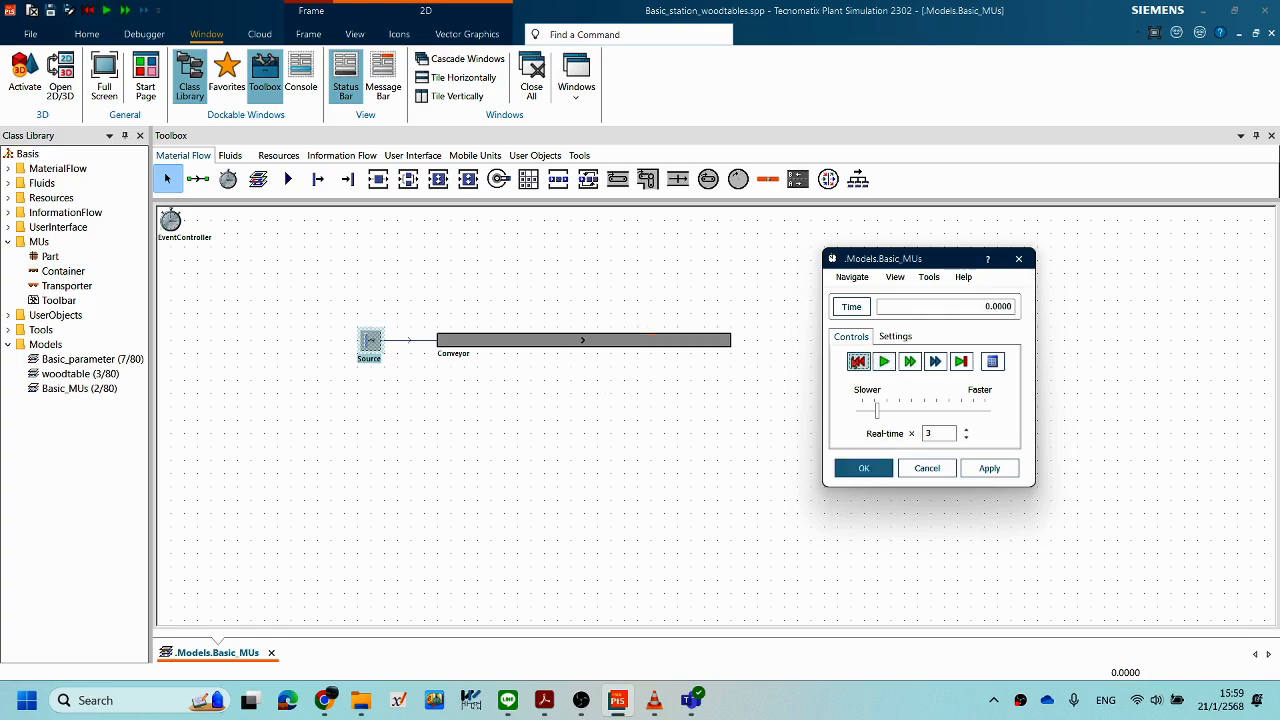
pyautogui.click(857, 361)
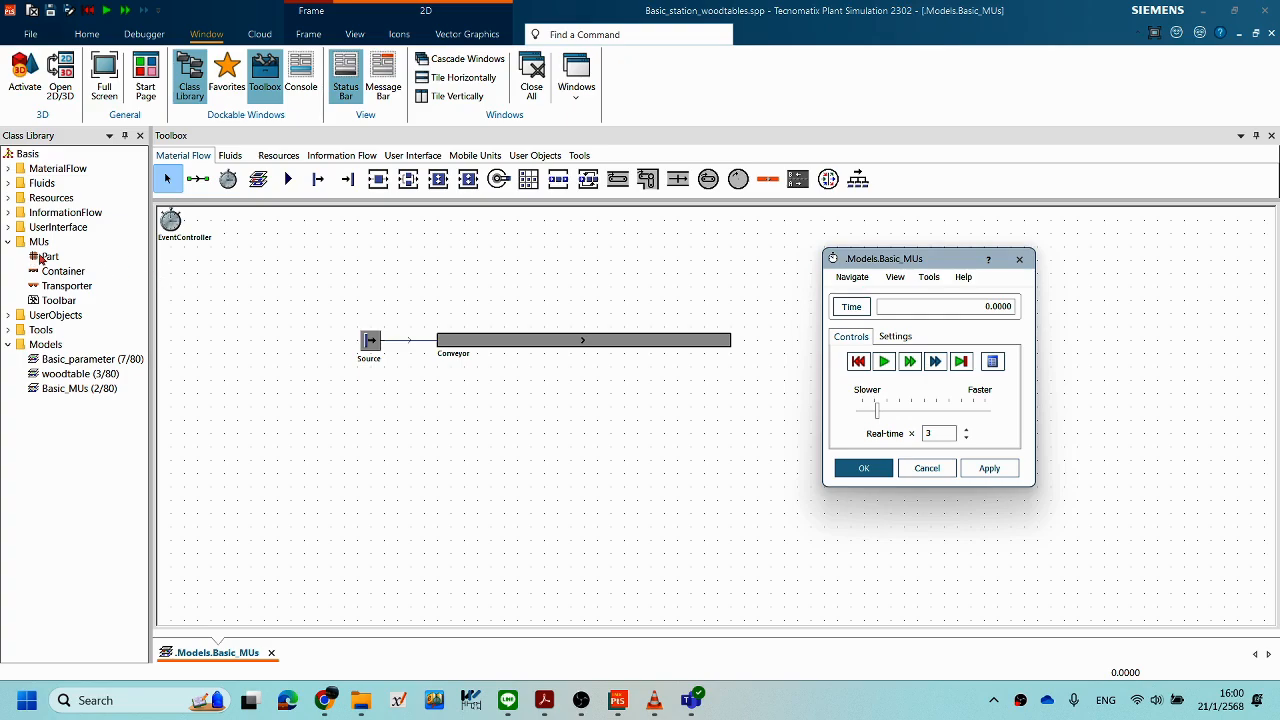
# Step: Review the Source's MU setting and its object selection options, and close the settings without applying anything
pyautogui.doubleClick(370, 341)
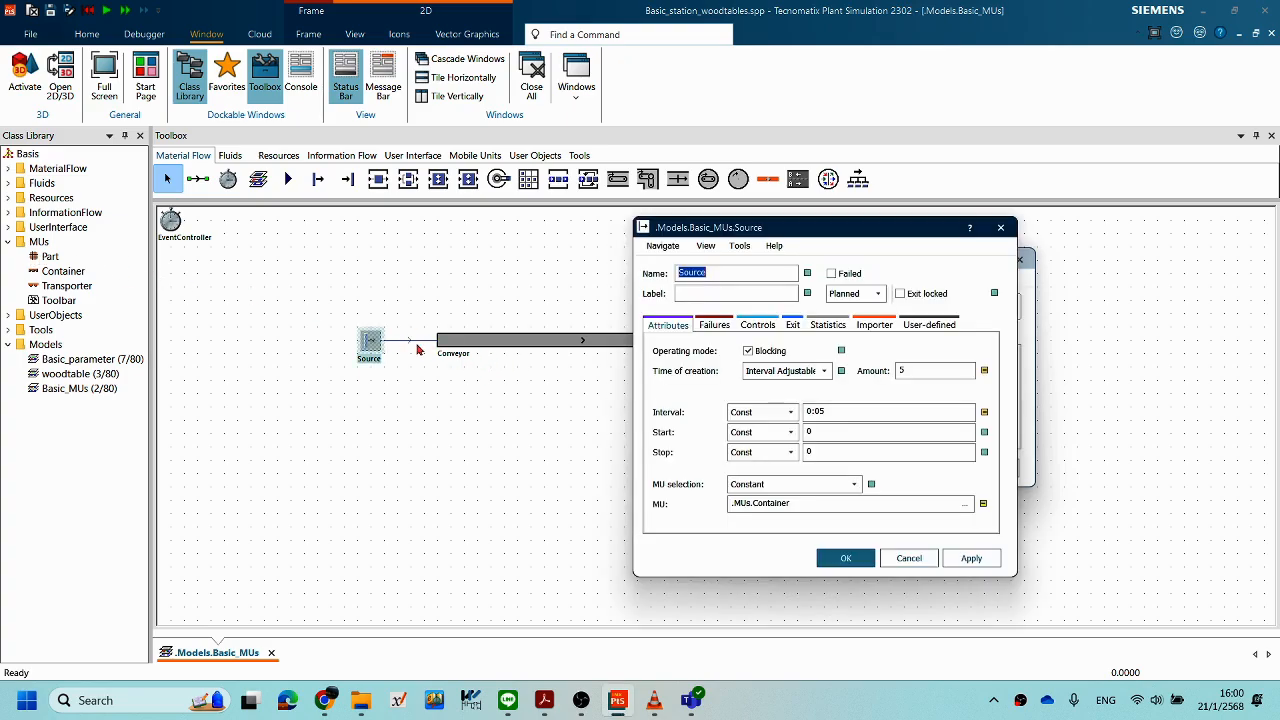
pyautogui.moveTo(806, 227); pyautogui.dragTo(702, 233)
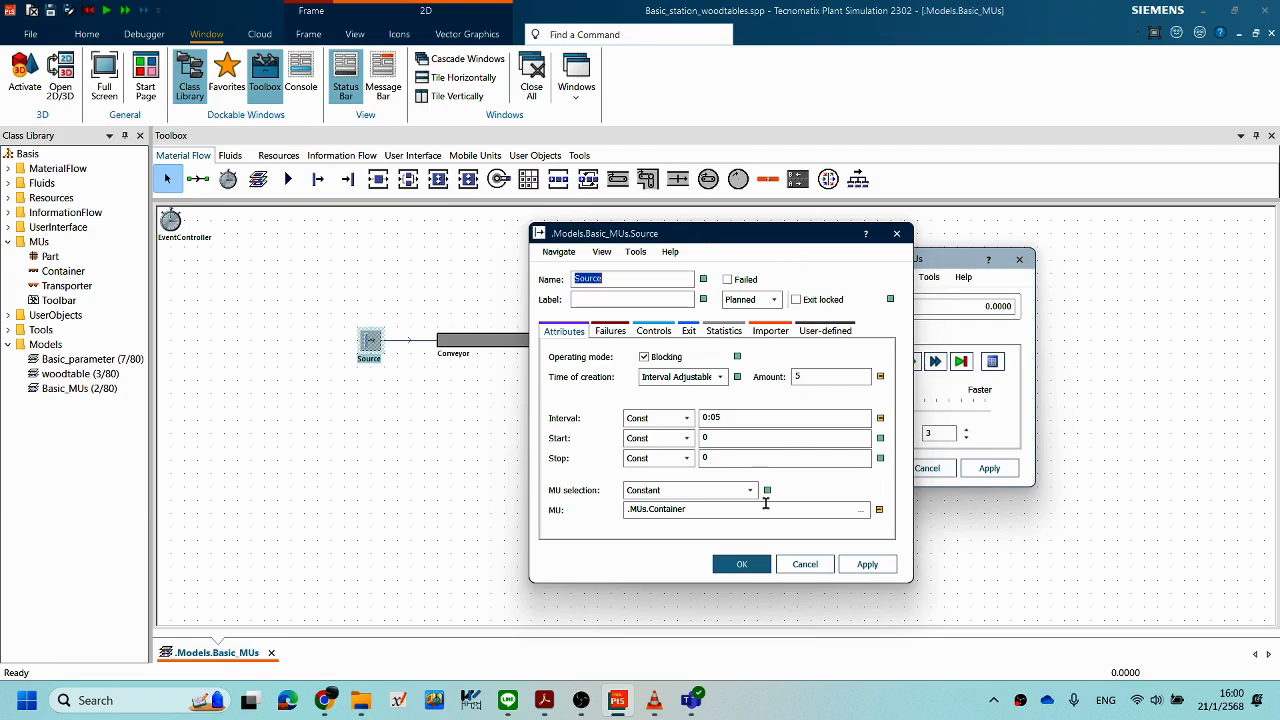
pyautogui.click(860, 512)
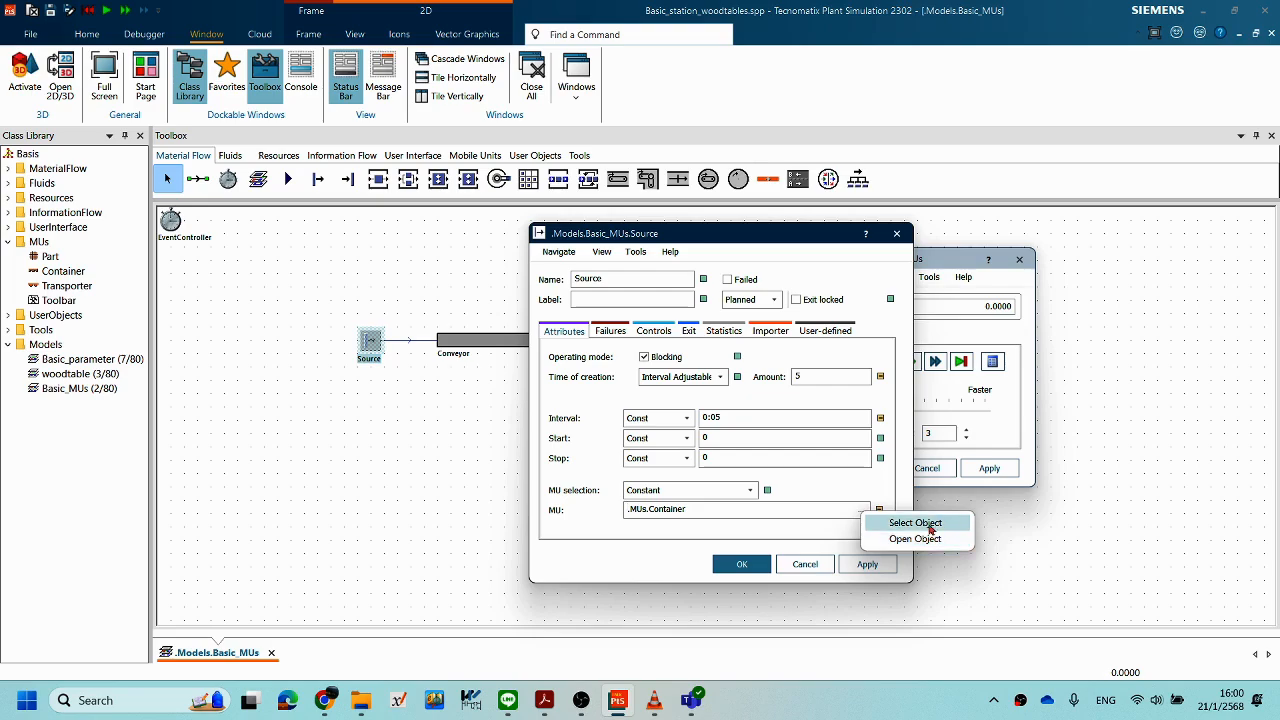
pyautogui.click(609, 549)
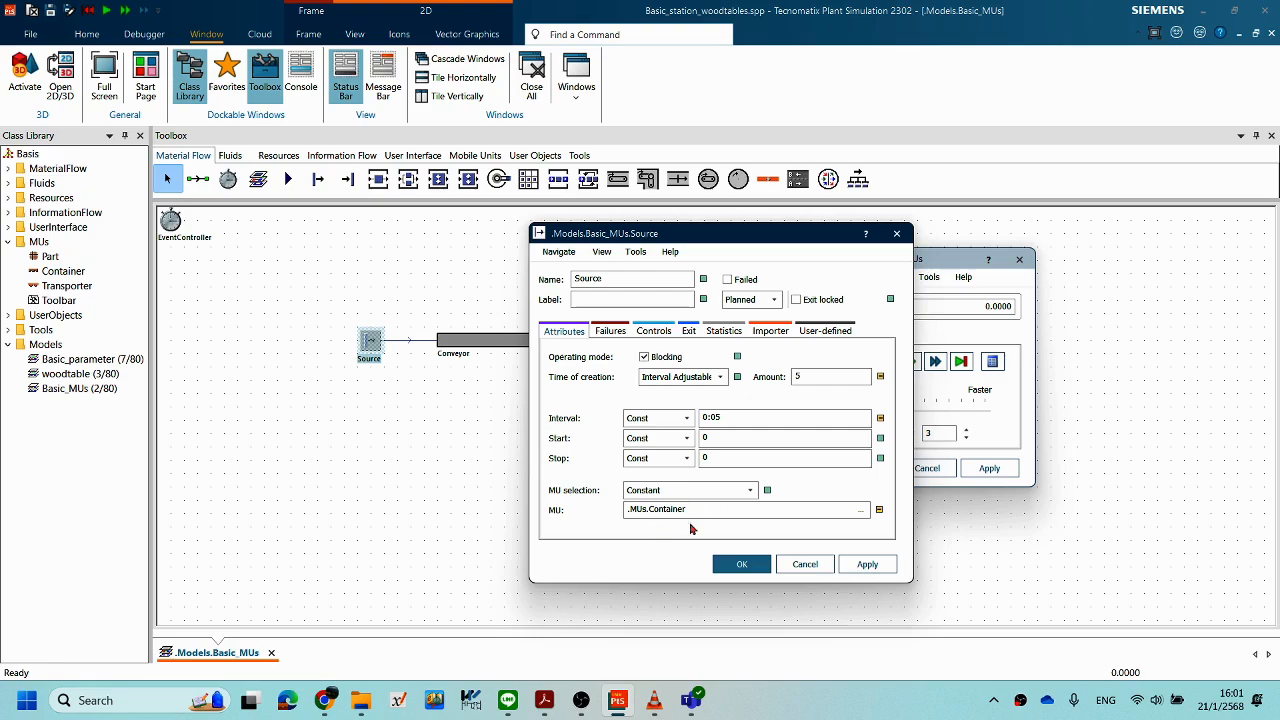
pyautogui.click(806, 564)
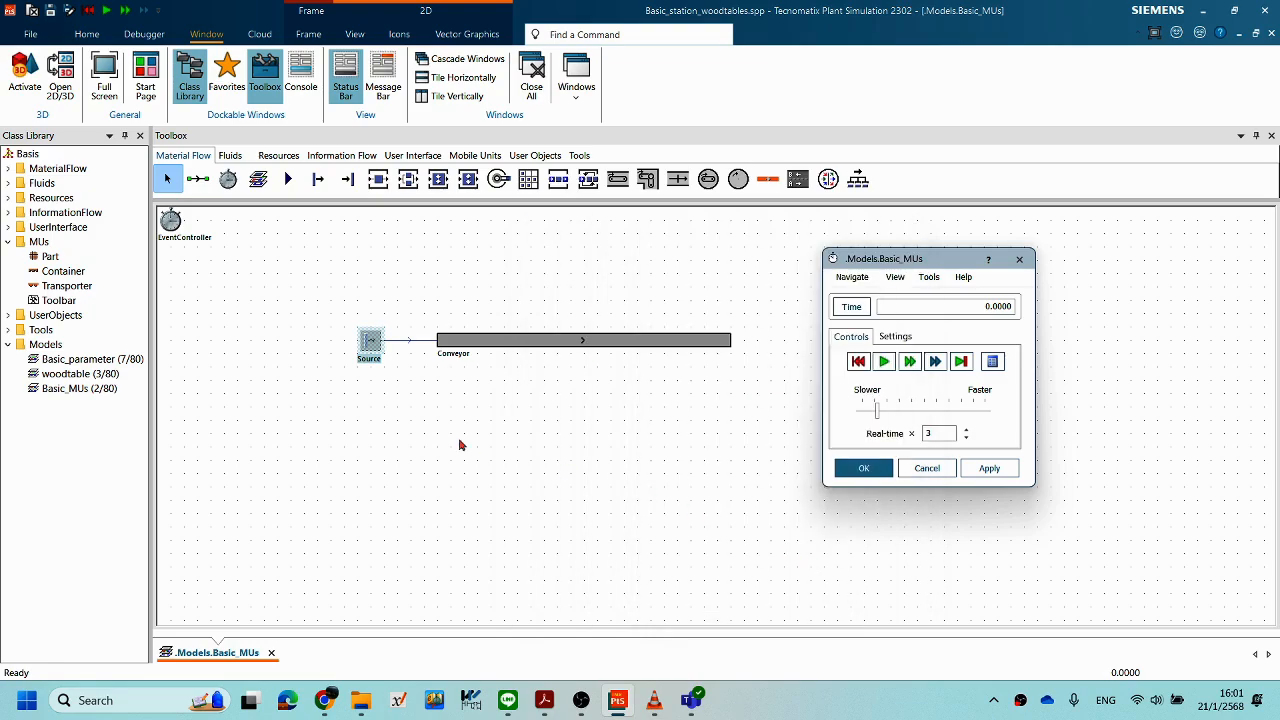
# Step: Assign Part from the Class Library directly onto the Source in the frame, then run and reset the simulation
pyautogui.click(53, 258)
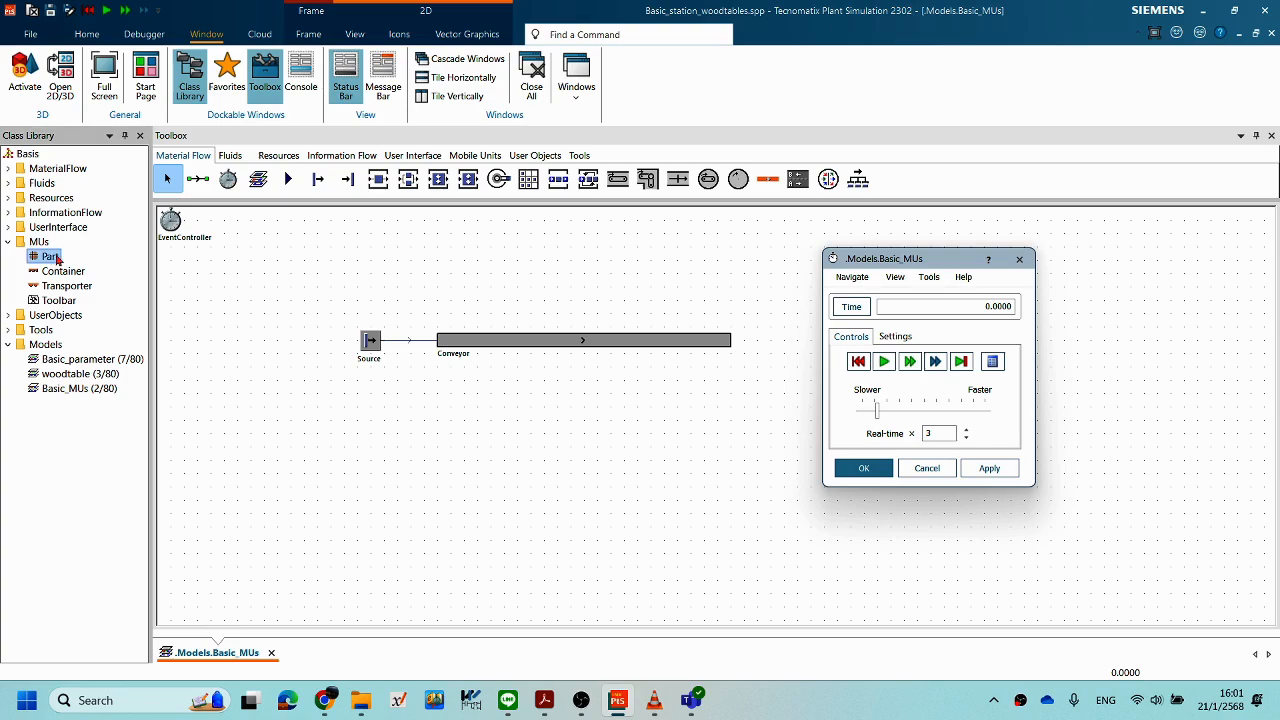
pyautogui.moveTo(55, 257); pyautogui.dragTo(373, 343)
pyautogui.click(885, 363)
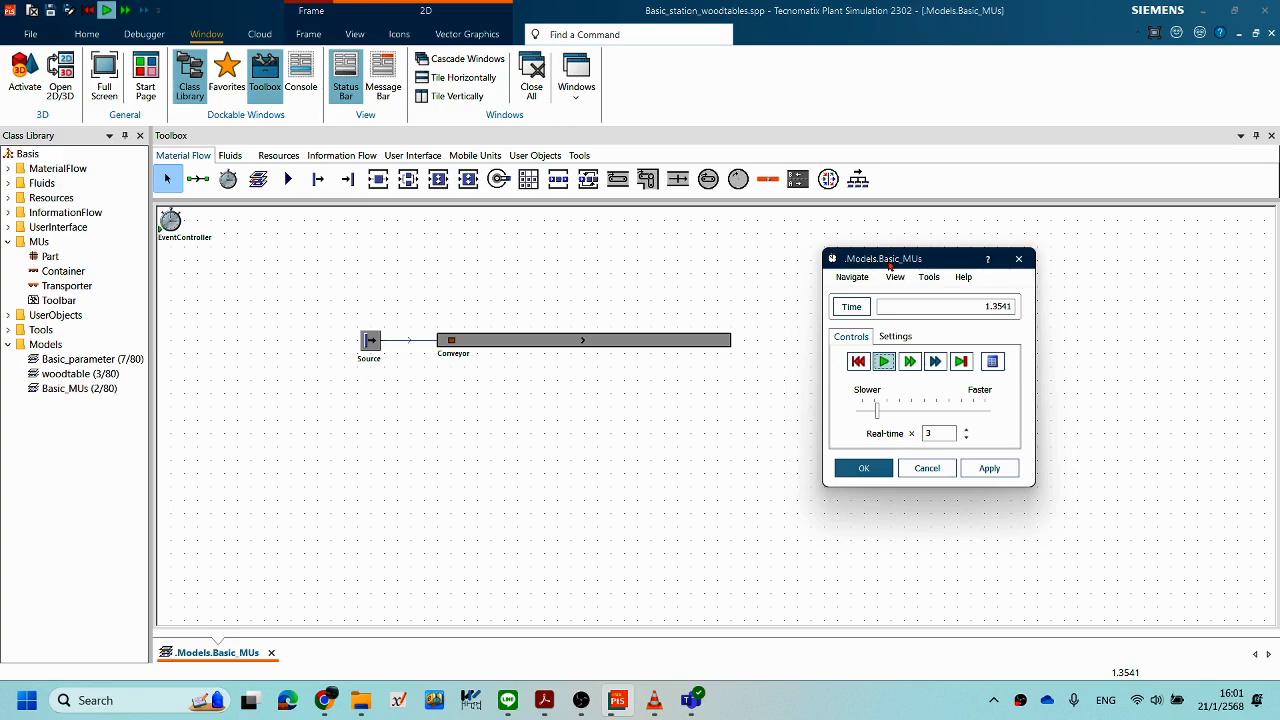
pyautogui.click(857, 366)
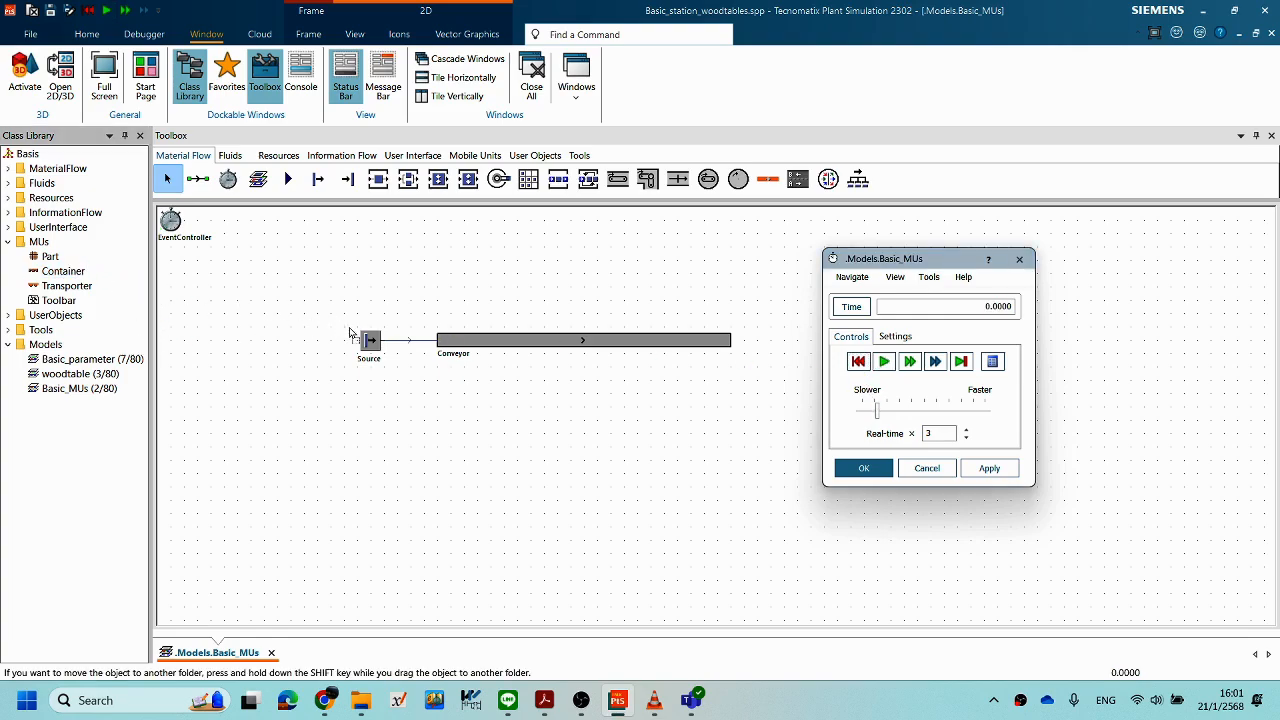
pyautogui.click(861, 365)
# Step: Duplicate the connected Source and Conveyor together, placing the copies below the originals
pyautogui.moveTo(318, 284); pyautogui.dragTo(764, 403)
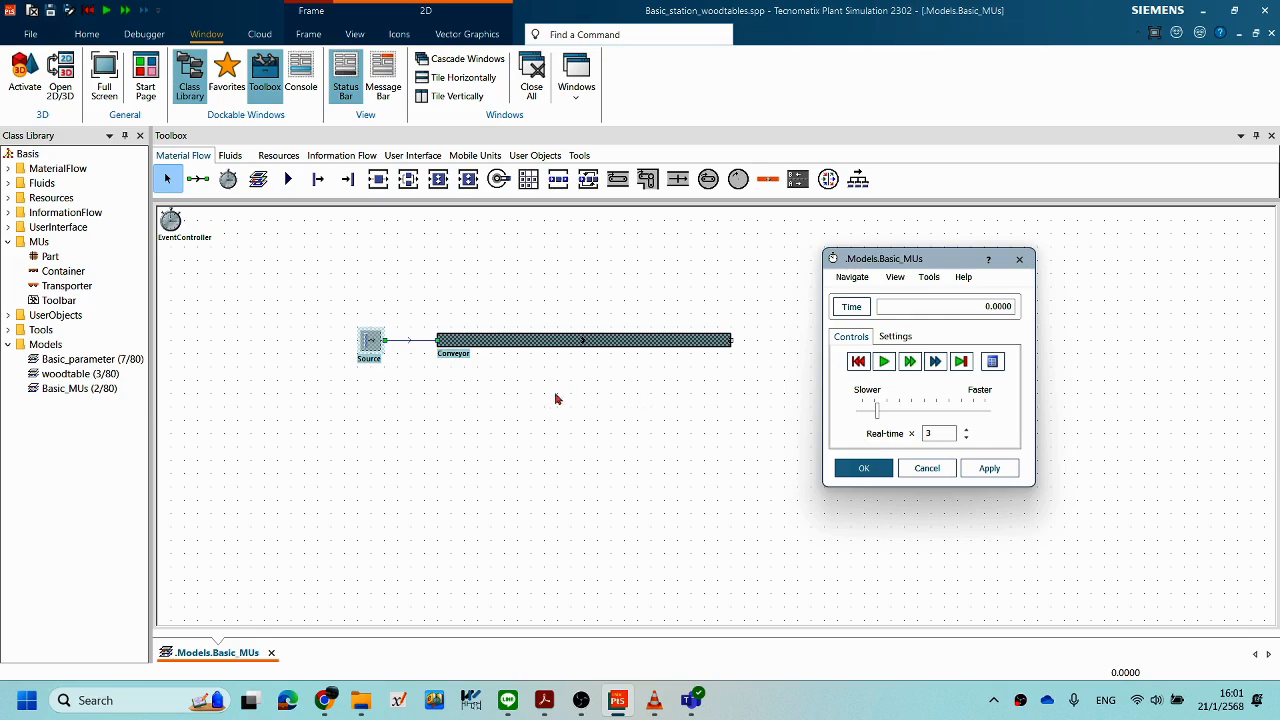
pyautogui.moveTo(372, 344); pyautogui.dragTo(359, 436)
pyautogui.click(503, 514)
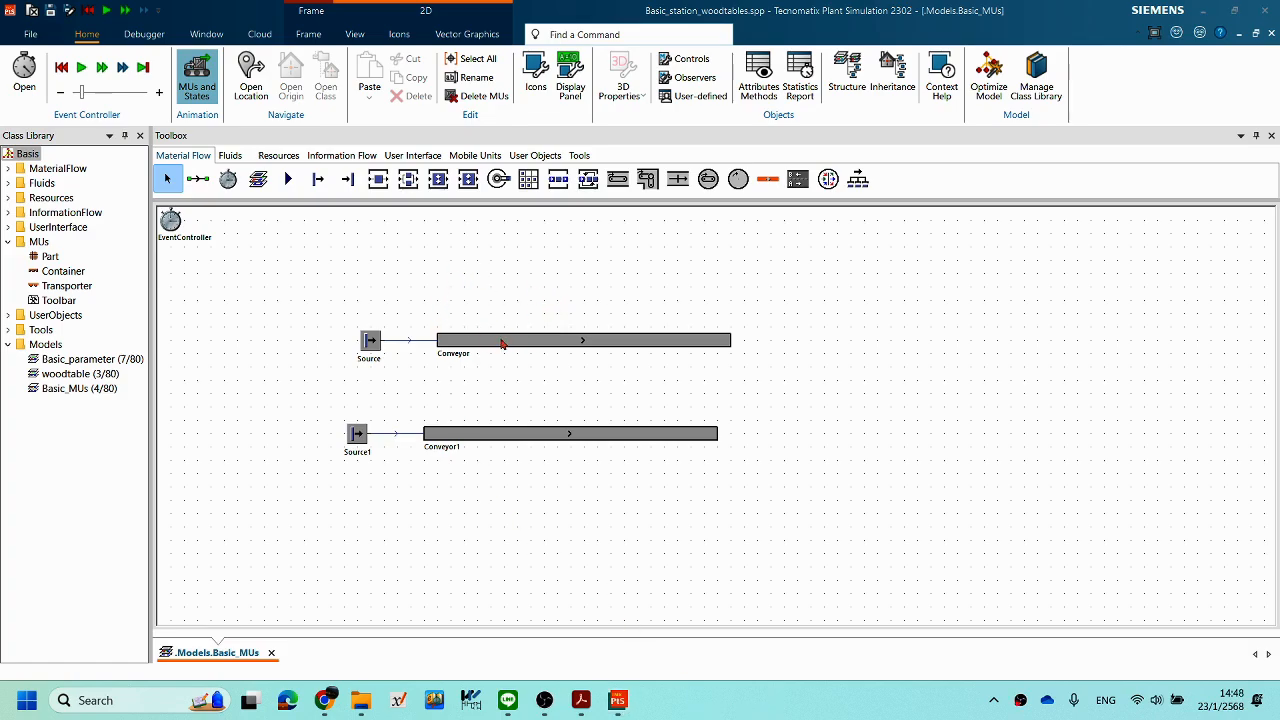
# Step: Set the original Source's MU to .MUs.Part from the Class Library and confirm it
pyautogui.doubleClick(370, 342)
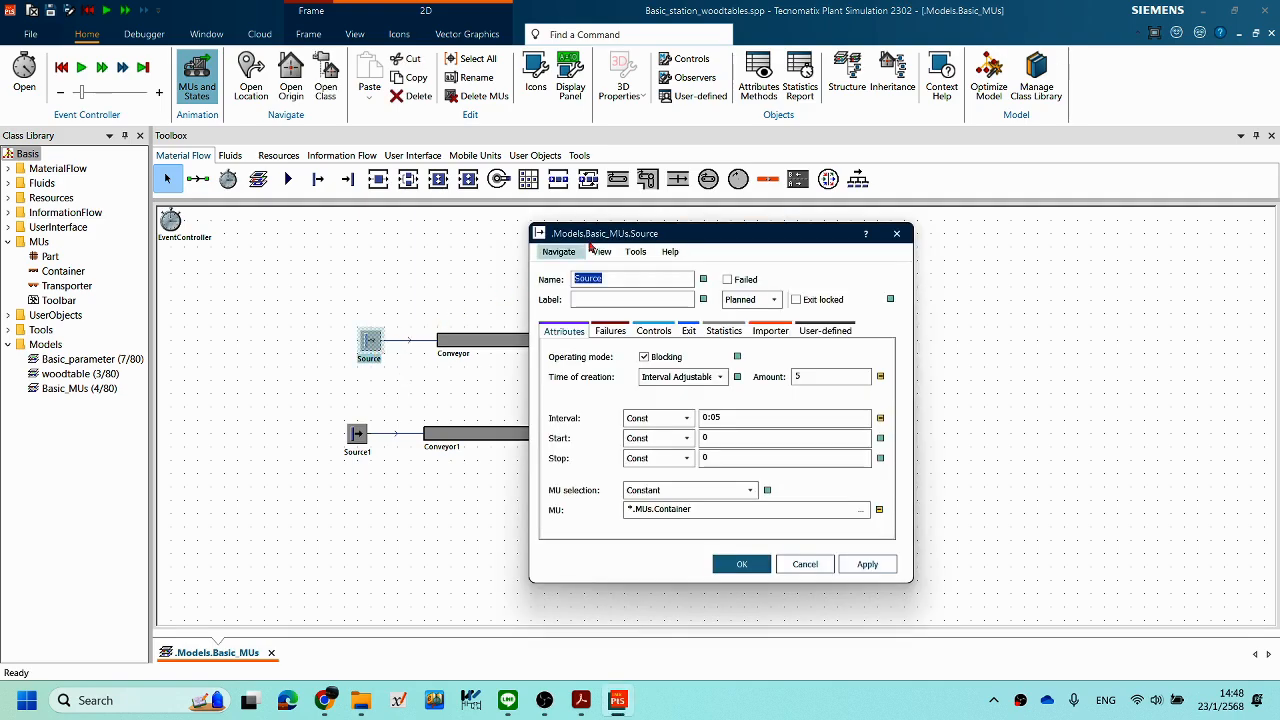
pyautogui.moveTo(560, 229); pyautogui.dragTo(250, 170)
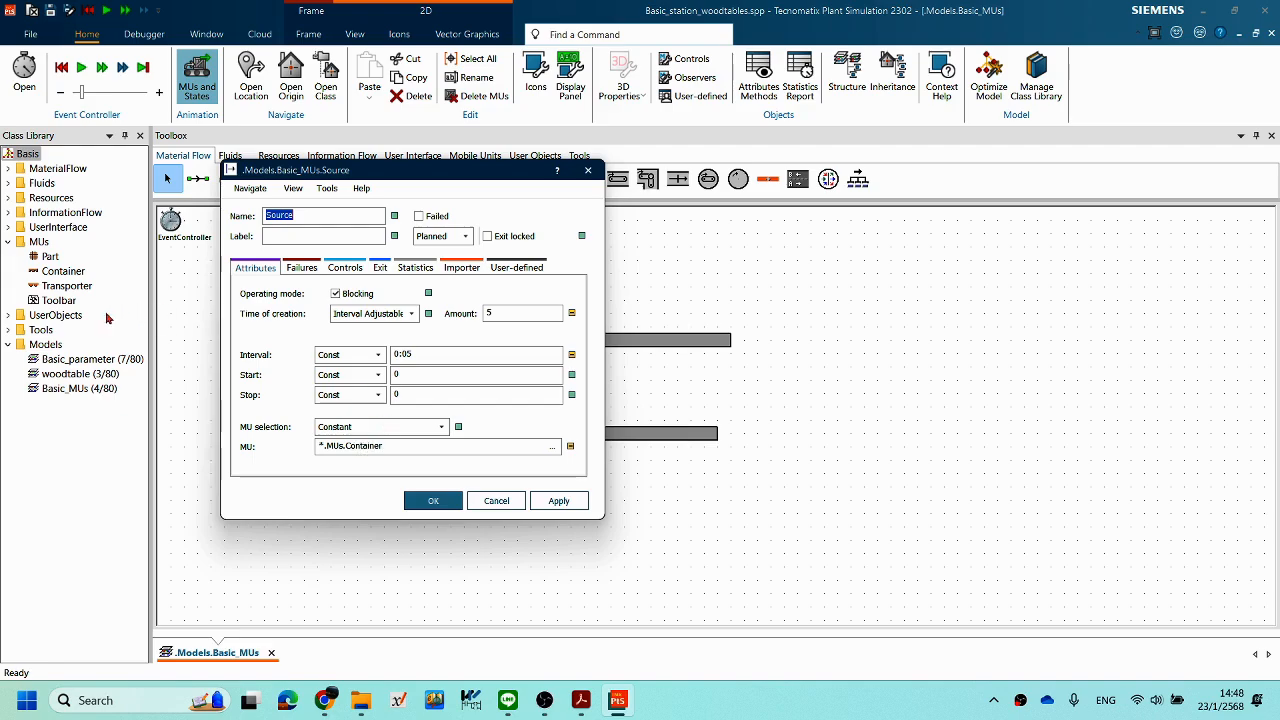
pyautogui.moveTo(327, 170); pyautogui.dragTo(716, 268)
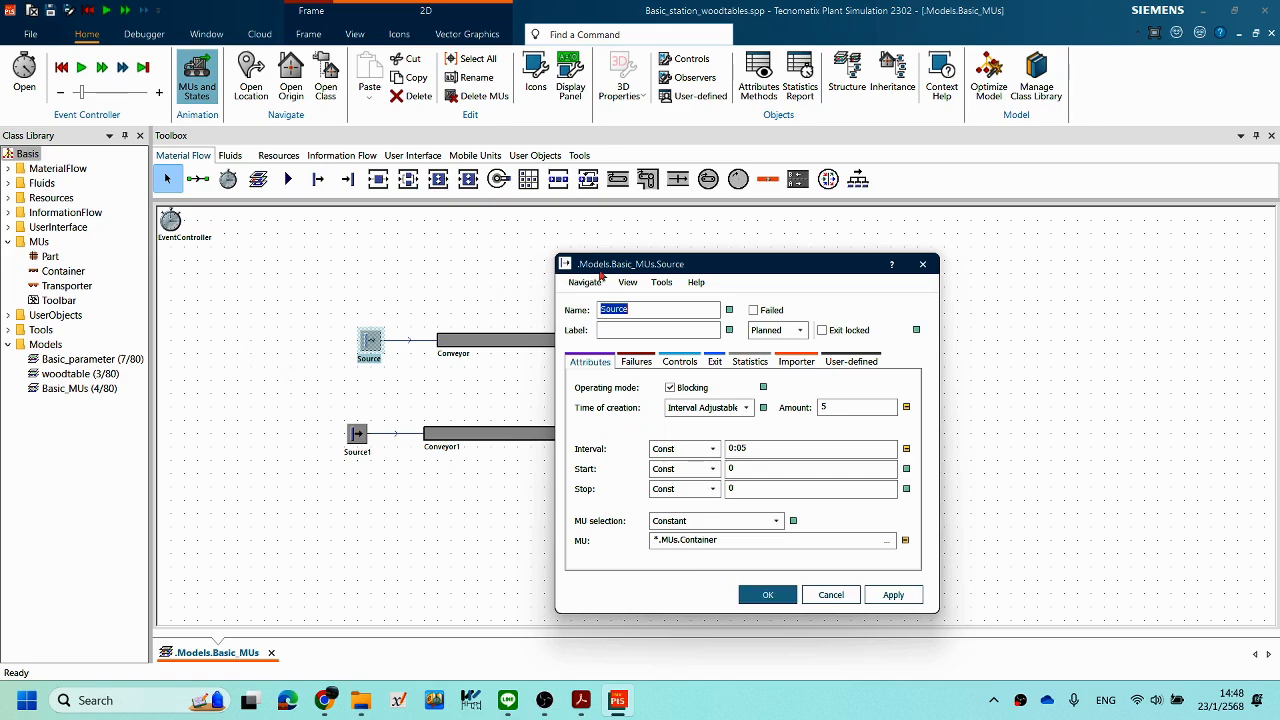
pyautogui.moveTo(610, 270); pyautogui.dragTo(475, 251)
pyautogui.moveTo(50, 259); pyautogui.dragTo(589, 522)
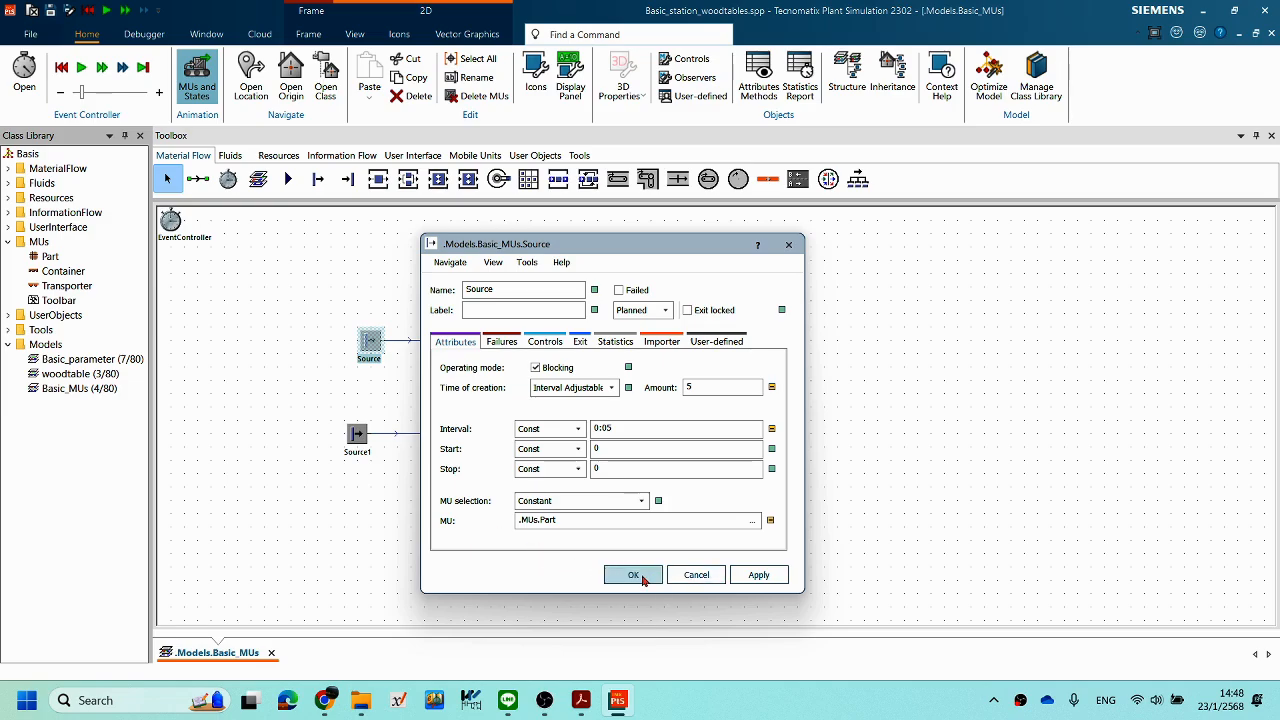
pyautogui.click(633, 575)
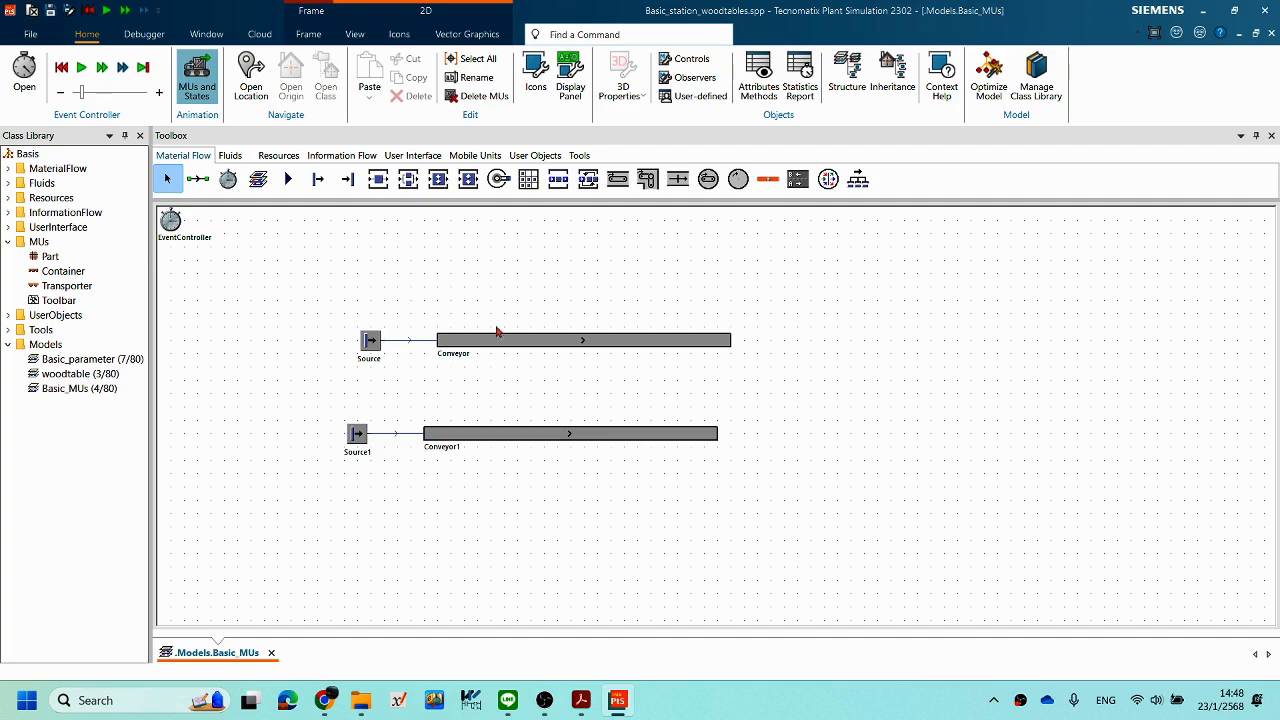
# Step: Check the MU assigned in Source1's settings and confirm them
pyautogui.doubleClick(366, 450)
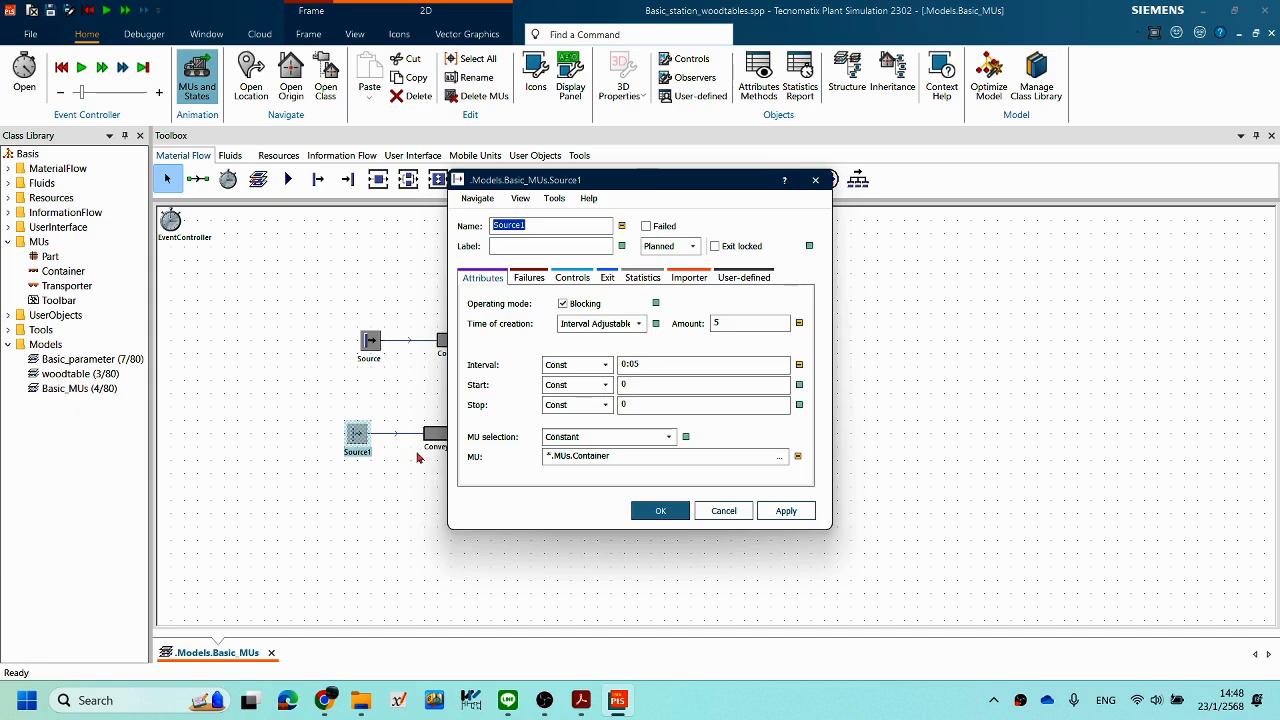
pyautogui.click(662, 511)
pyautogui.click(645, 469)
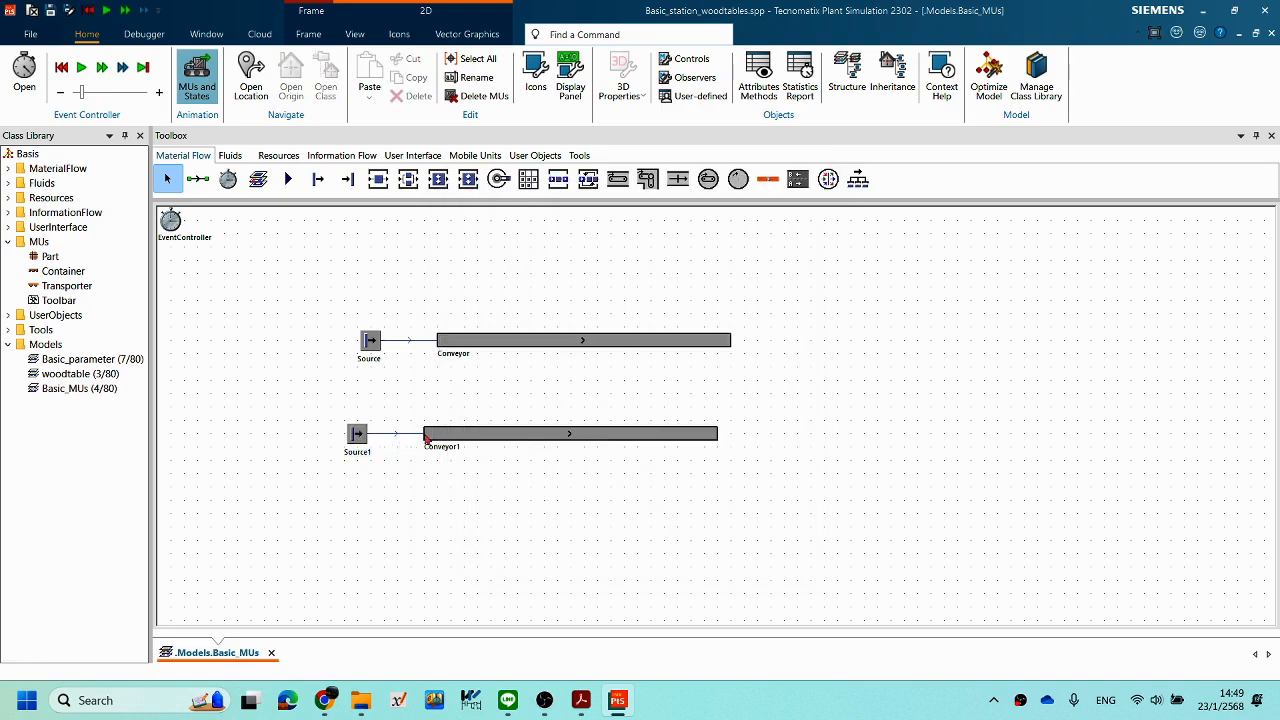
# Step: Reset the simulation from the frame and run it with both conveyor lines
pyautogui.rightClick(850, 349)
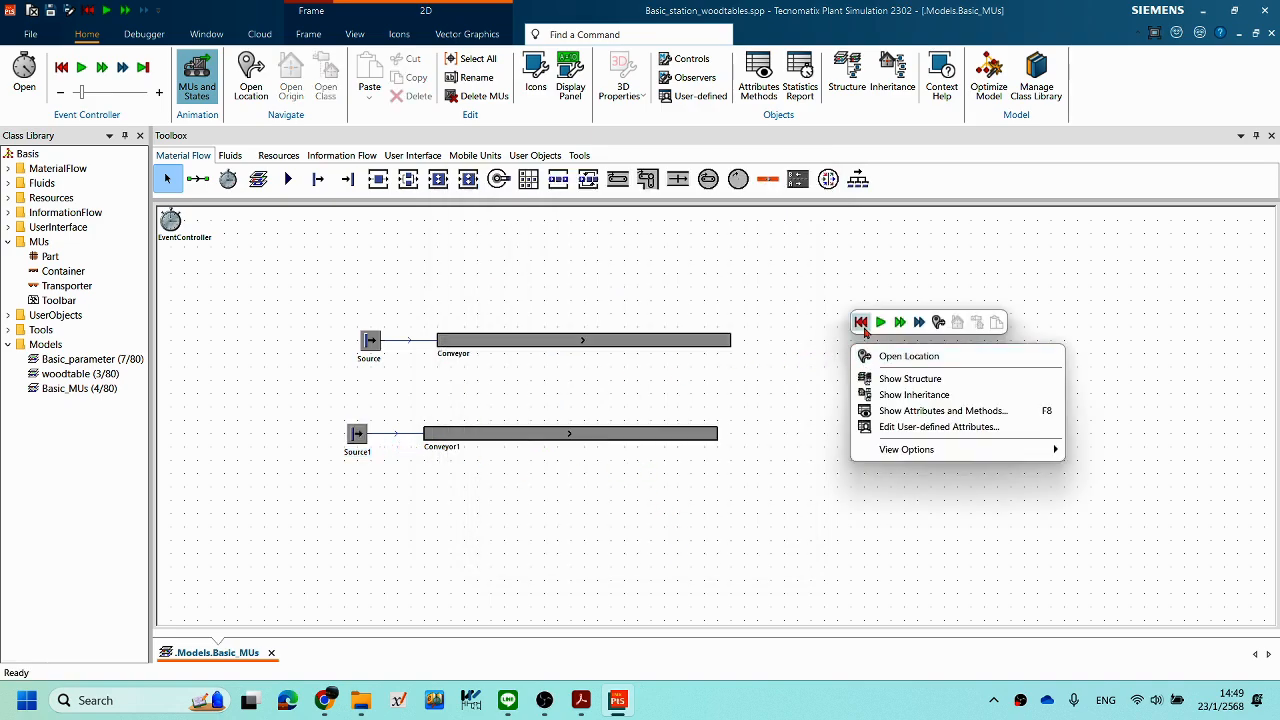
pyautogui.click(847, 389)
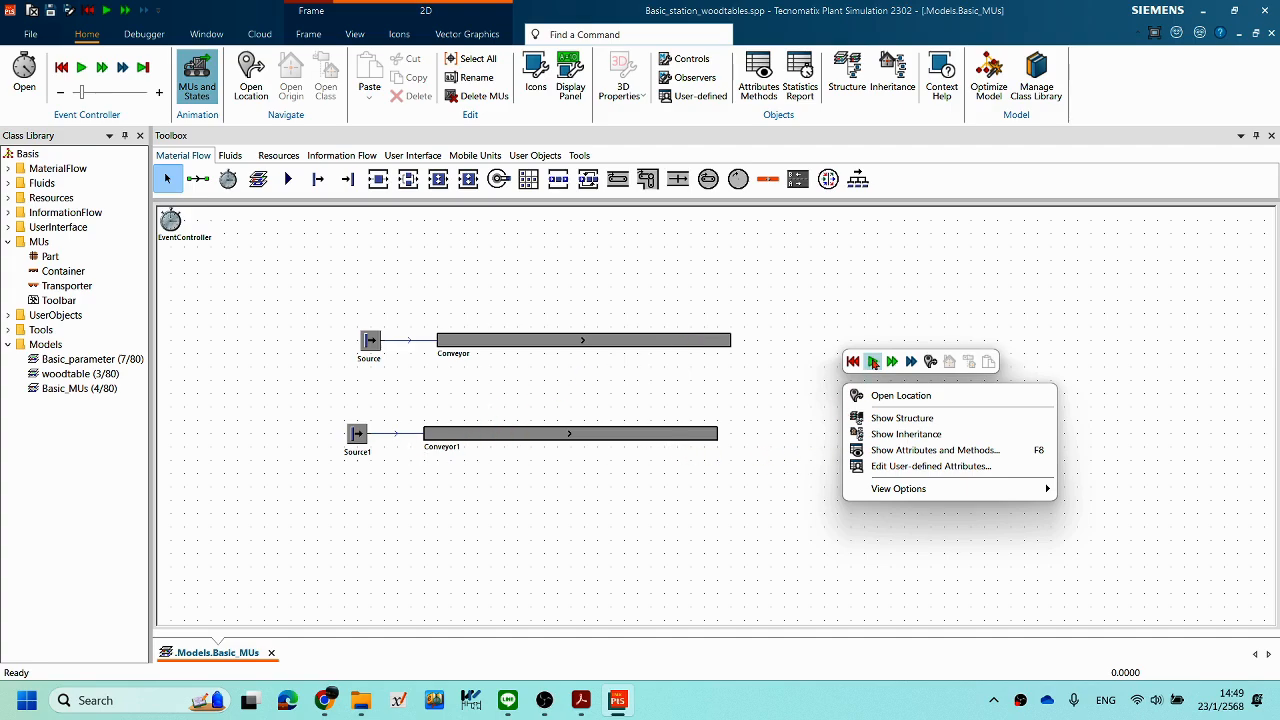
pyautogui.click(880, 344)
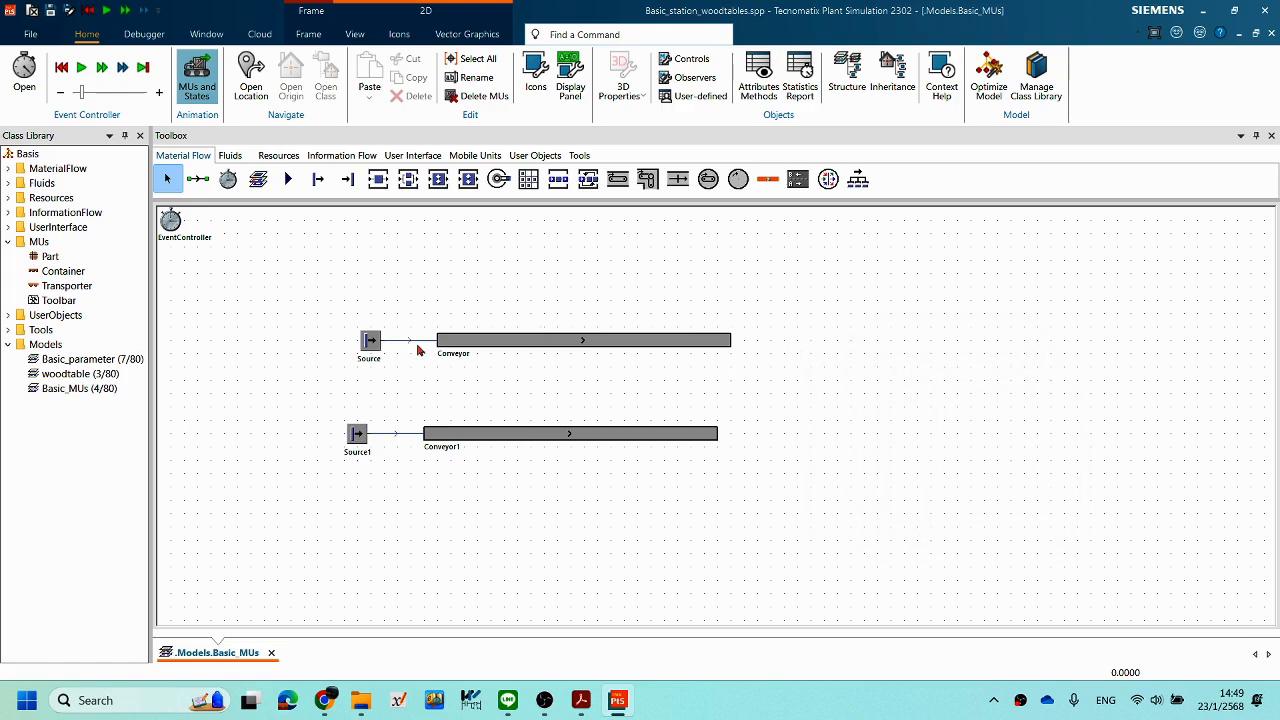
# Step: Duplicate the original connected Source and Conveyor as a third line below Source1 and Conveyor1
pyautogui.moveTo(289, 291); pyautogui.dragTo(798, 387)
pyautogui.click(298, 312)
pyautogui.moveTo(783, 396); pyautogui.dragTo(787, 395)
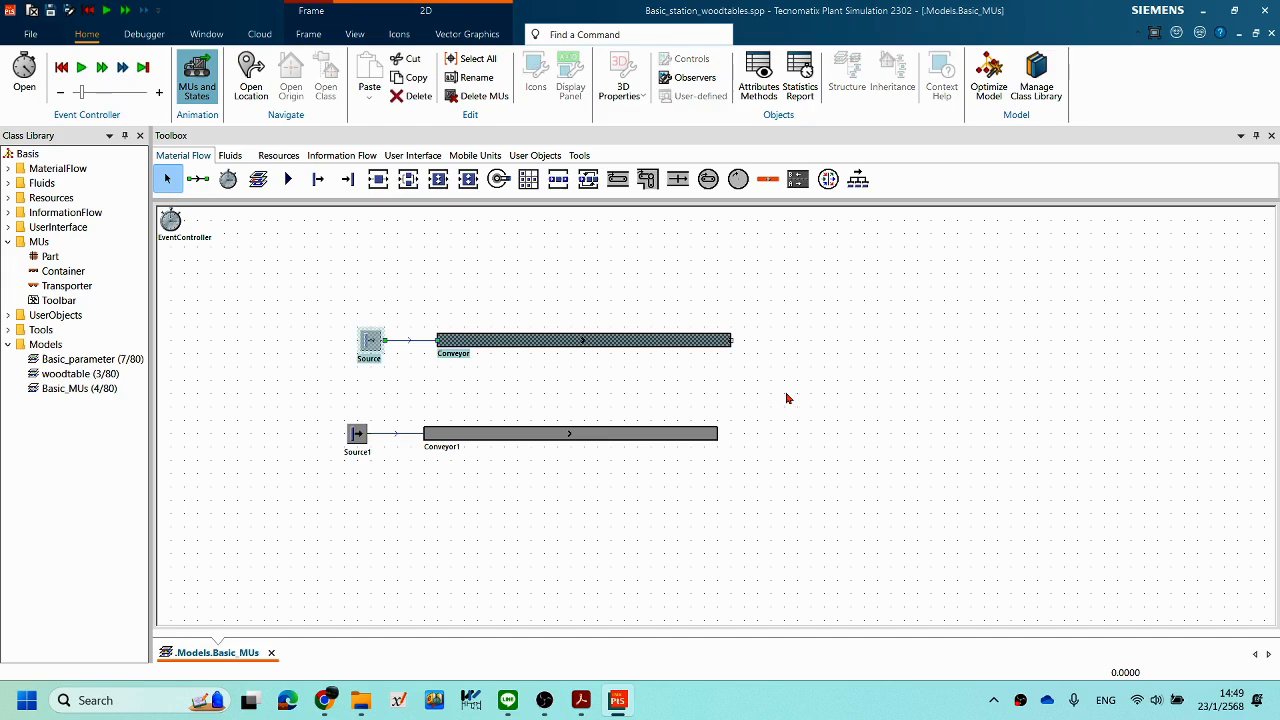
pyautogui.keyDown('ctrl'); pyautogui.moveTo(368, 347); pyautogui.dragTo(368, 520); pyautogui.keyUp('ctrl')
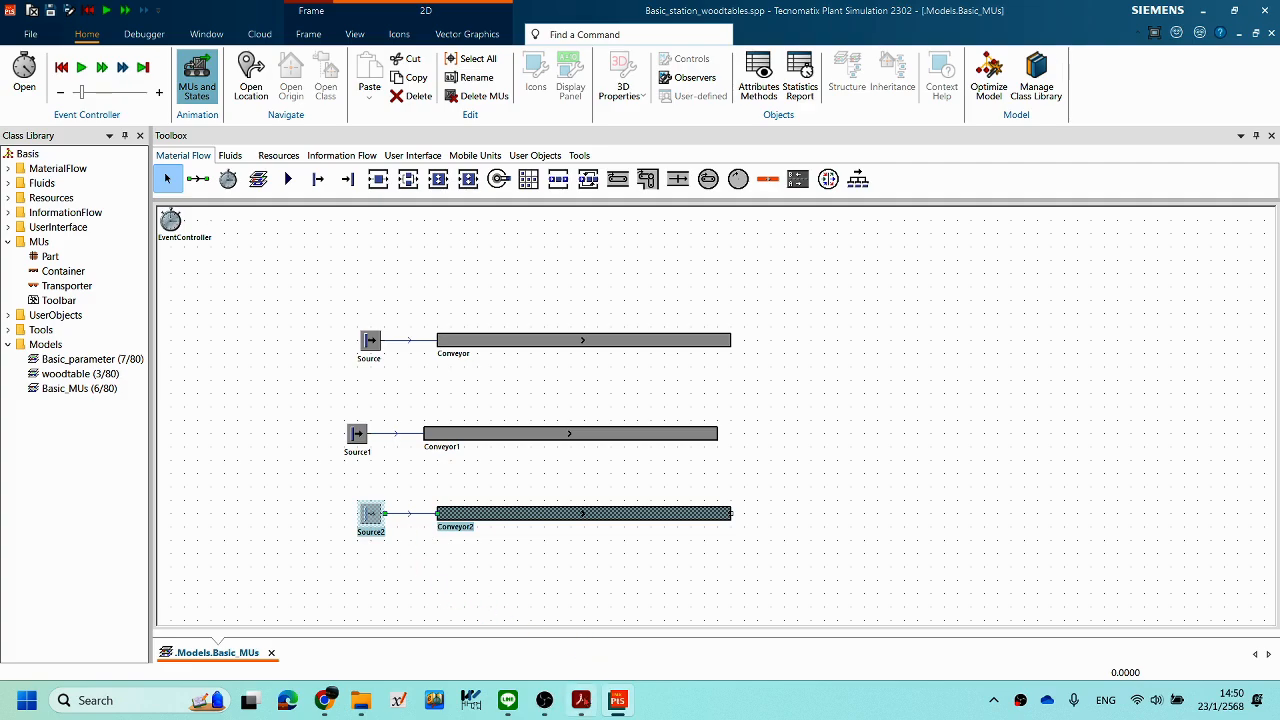
# Step: Switch to Acrobat, review the Source slide on page 30 about MU selection and data tables, and return to Plant Simulation
pyautogui.click(581, 700)
pyautogui.scroll(-3, 662, 414)
pyautogui.scroll(3, 691, 425)
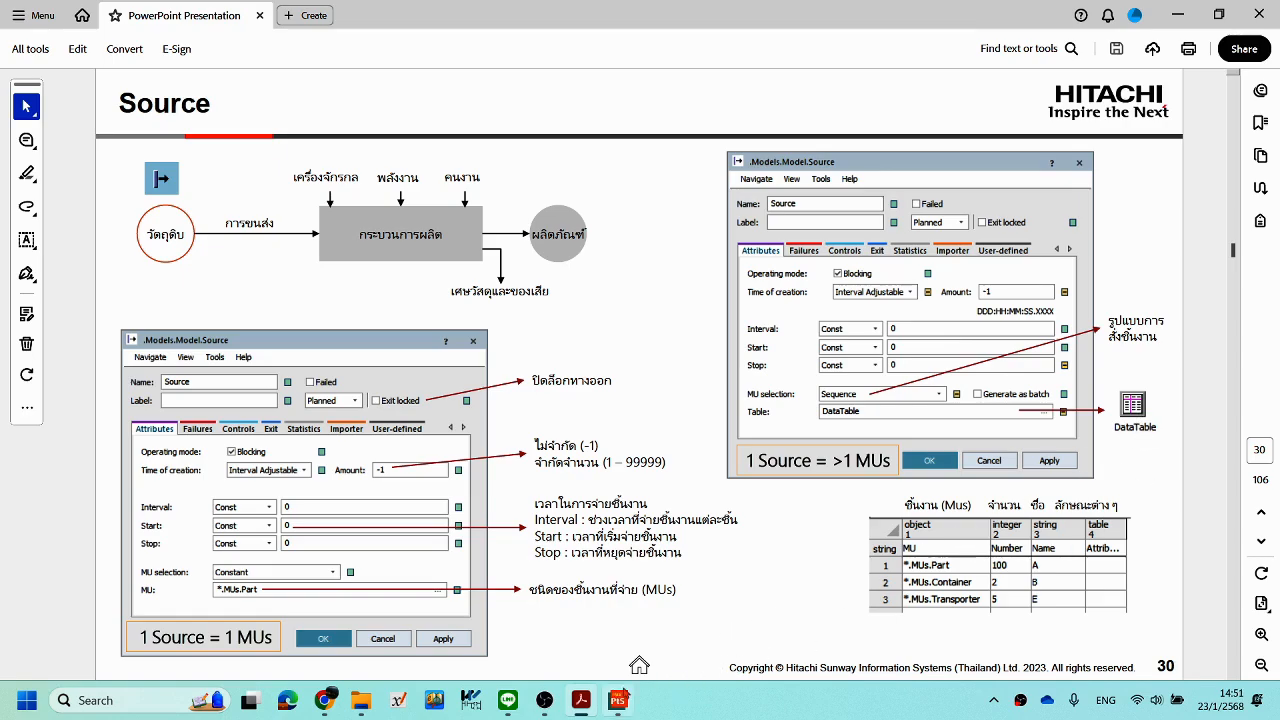
pyautogui.click(618, 702)
pyautogui.click(526, 556)
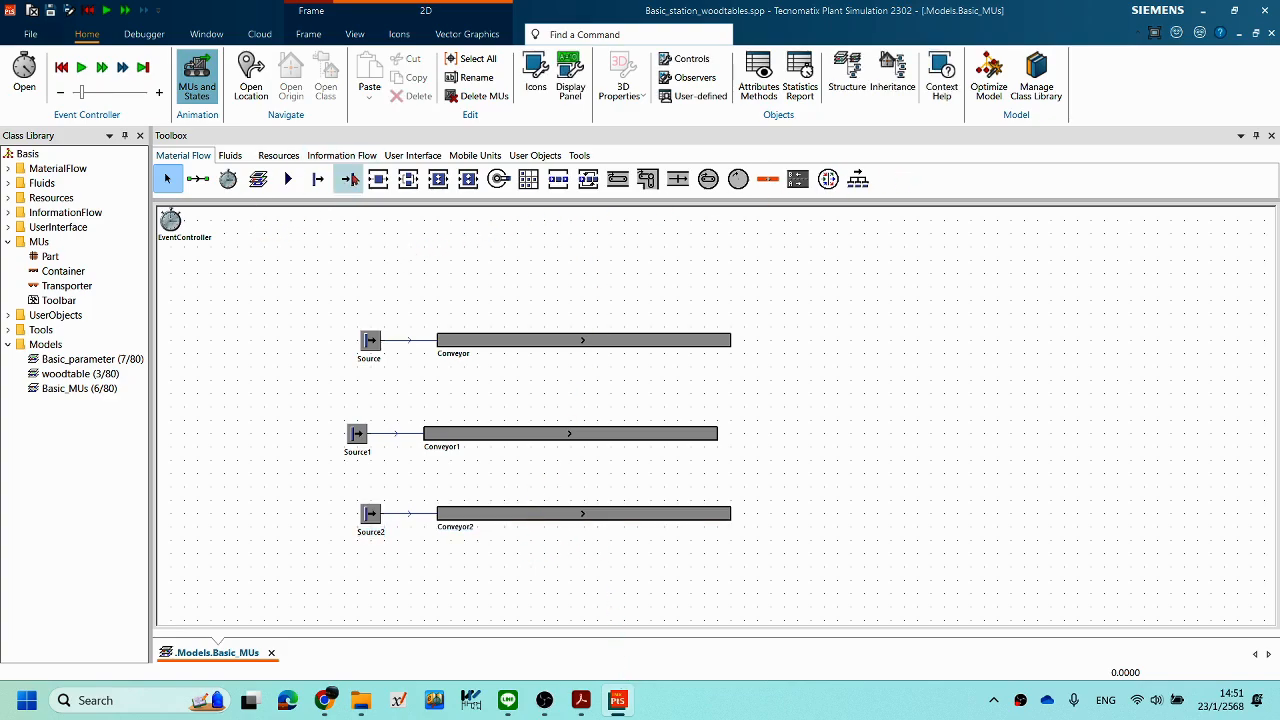
# Step: Insert a DataTable from the information flow objects and position it just beside Source2
pyautogui.click(342, 158)
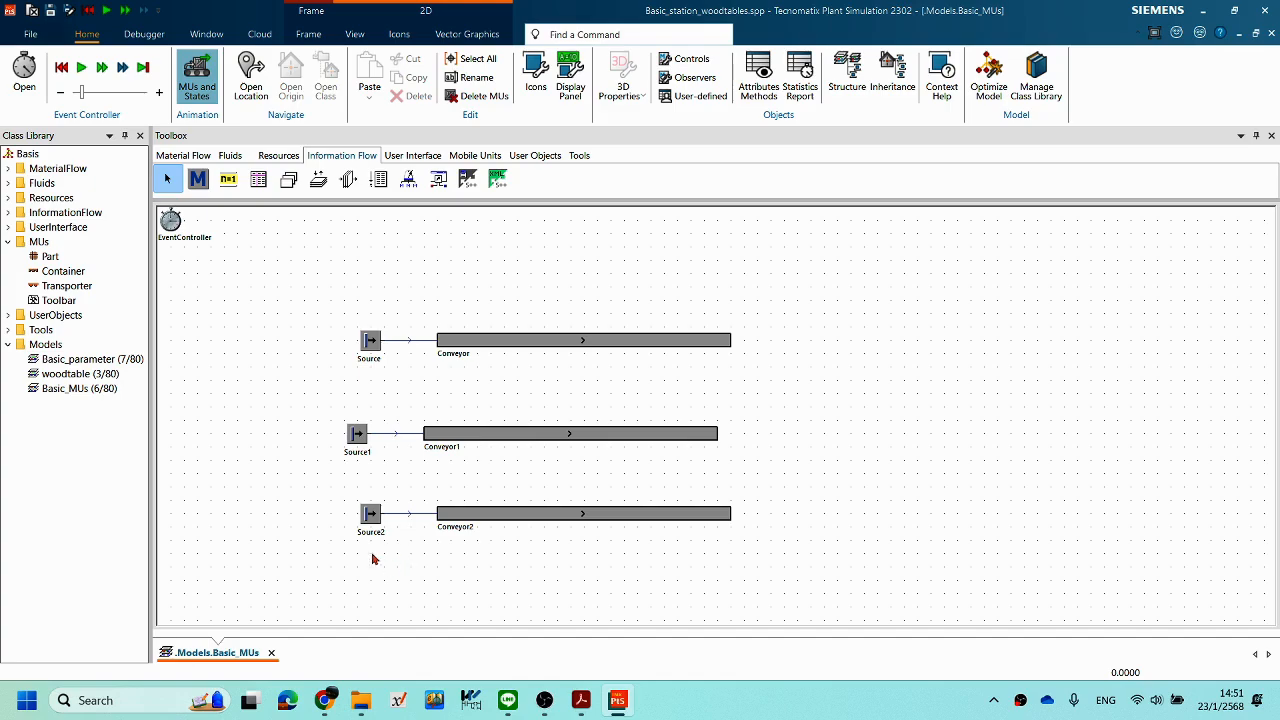
pyautogui.click(258, 188)
pyautogui.click(300, 515)
pyautogui.click(320, 548)
pyautogui.moveTo(305, 519); pyautogui.dragTo(318, 519)
pyautogui.click(386, 560)
# Step: Open the DataTable and tile its window vertically alongside the Basic_MUs frame
pyautogui.doubleClick(320, 519)
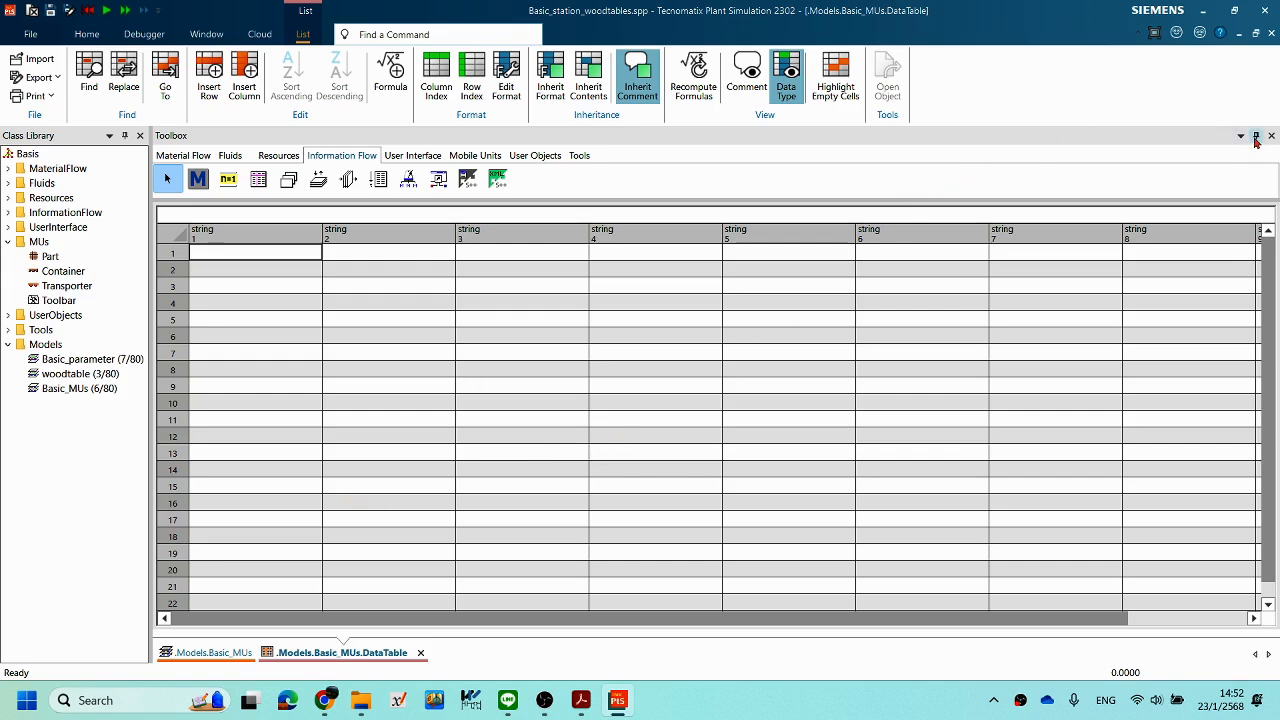
pyautogui.click(206, 34)
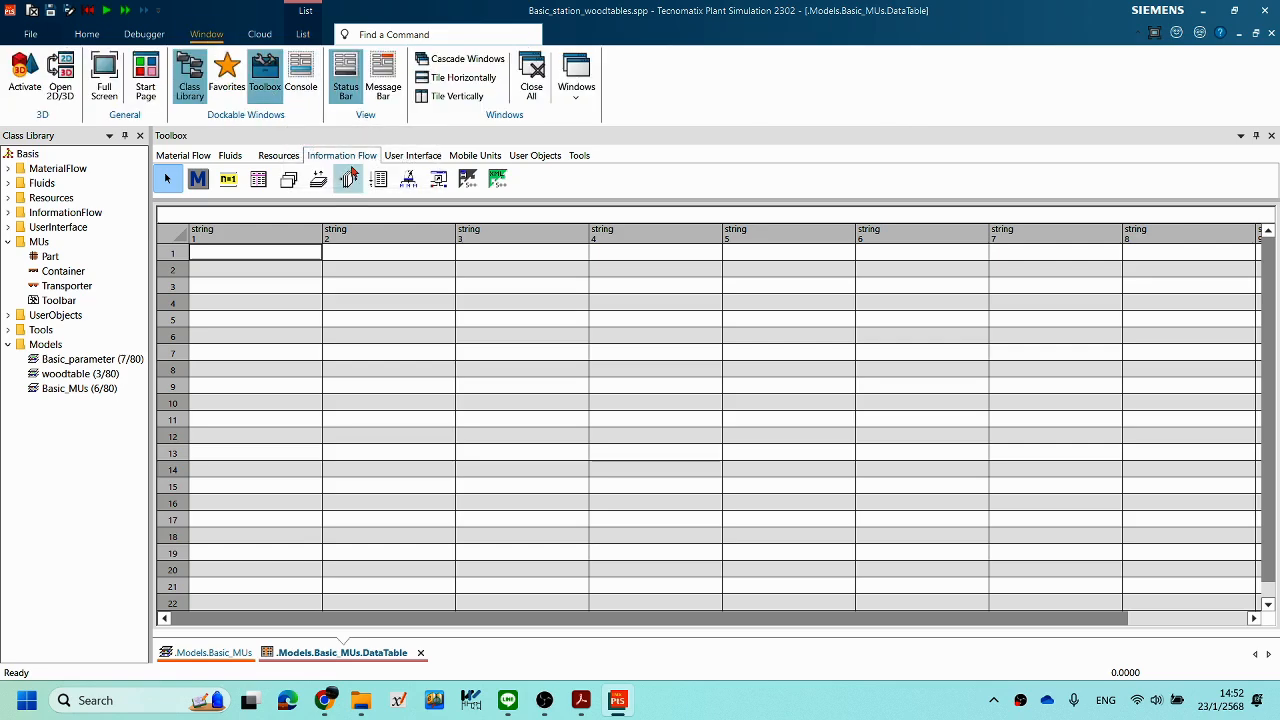
pyautogui.click(454, 100)
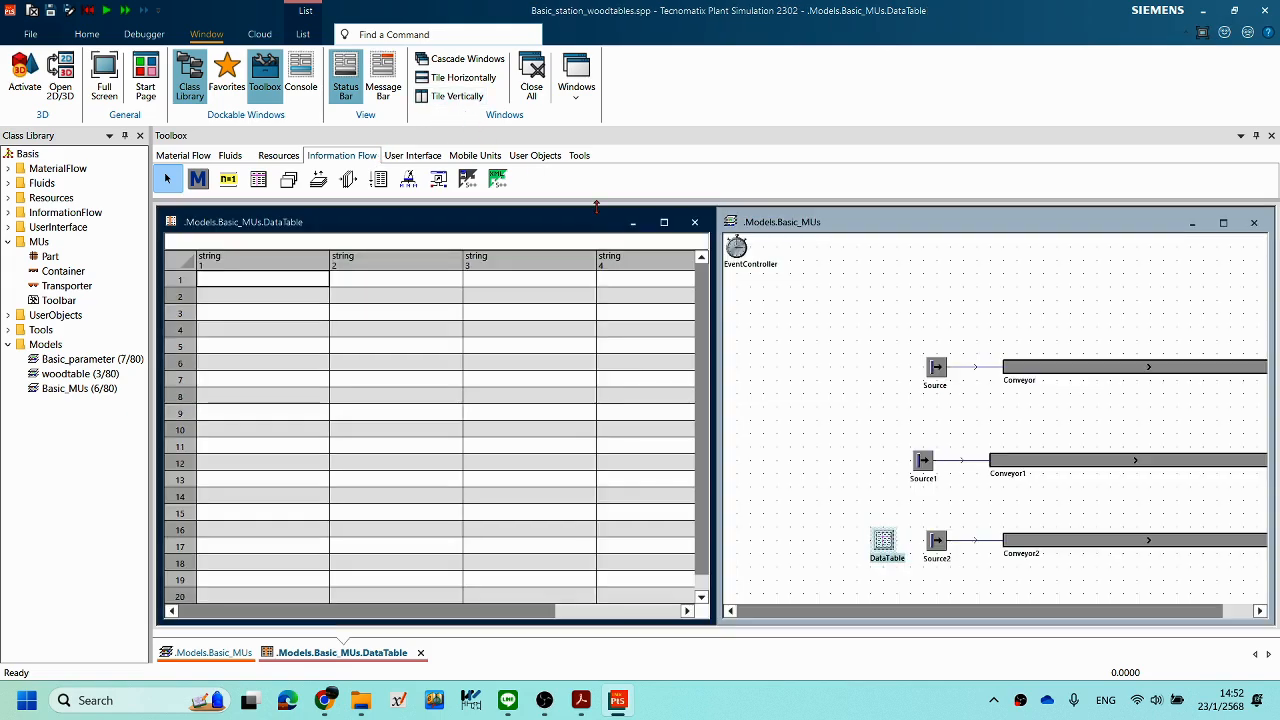
pyautogui.click(866, 392)
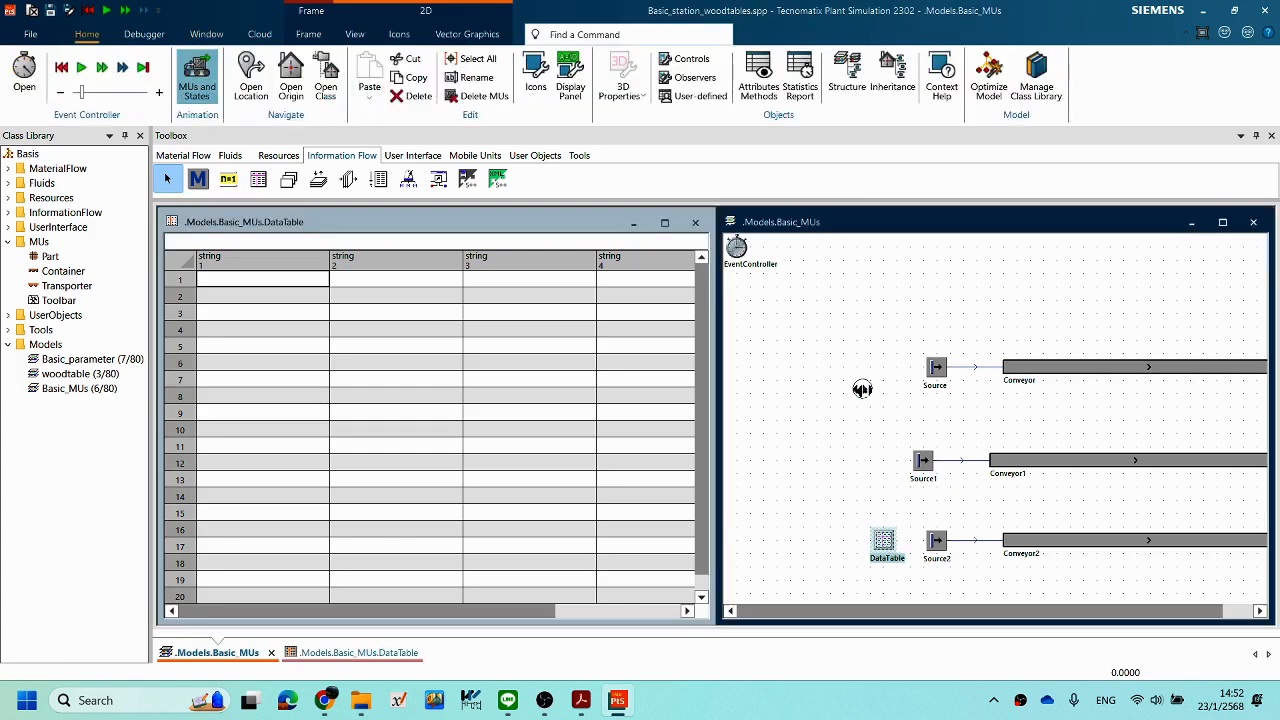
pyautogui.click(417, 228)
pyautogui.click(773, 226)
# Step: Assign the DataTable to Source2 as its MU sequence table by dropping it onto the source
pyautogui.click(507, 264)
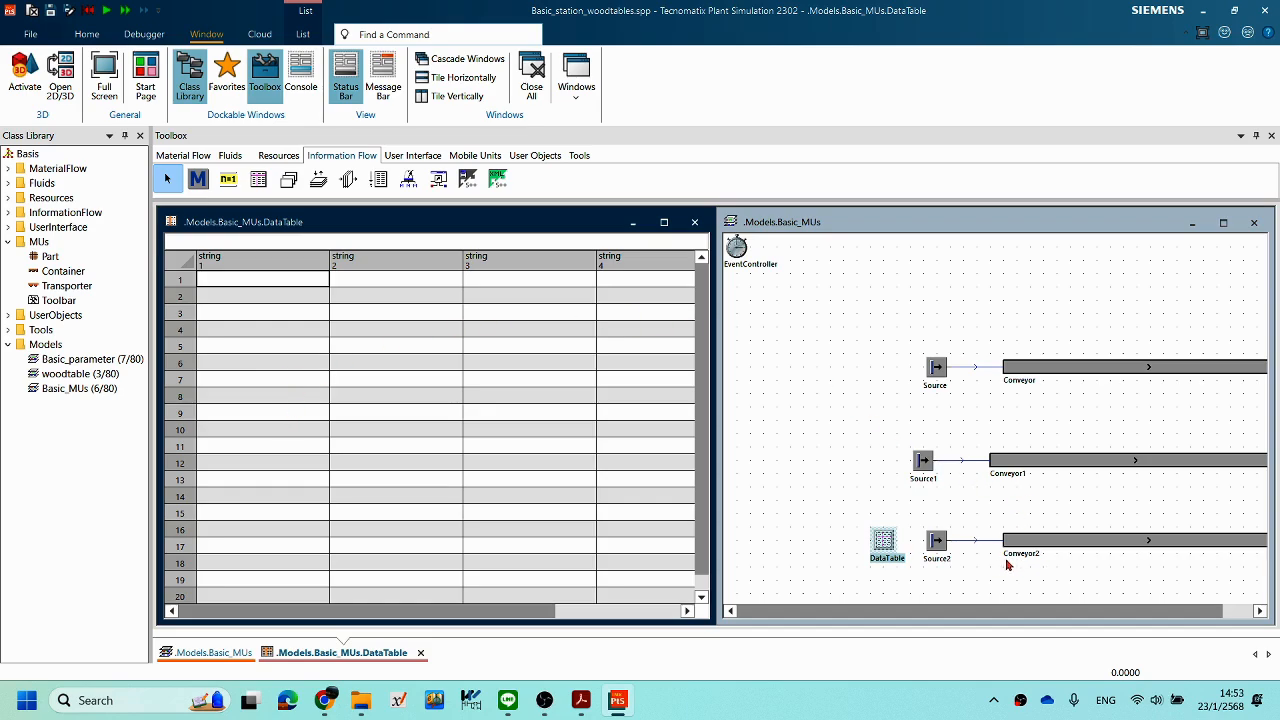
pyautogui.click(902, 521)
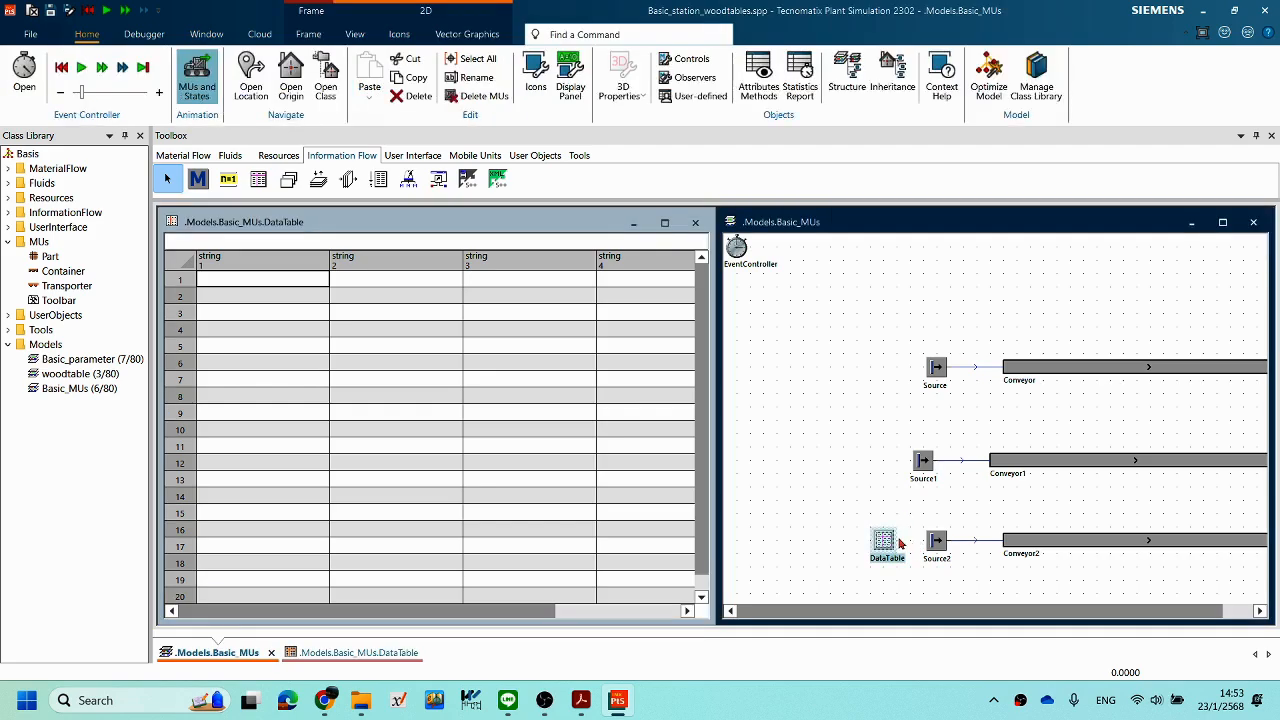
pyautogui.moveTo(890, 542); pyautogui.dragTo(943, 543)
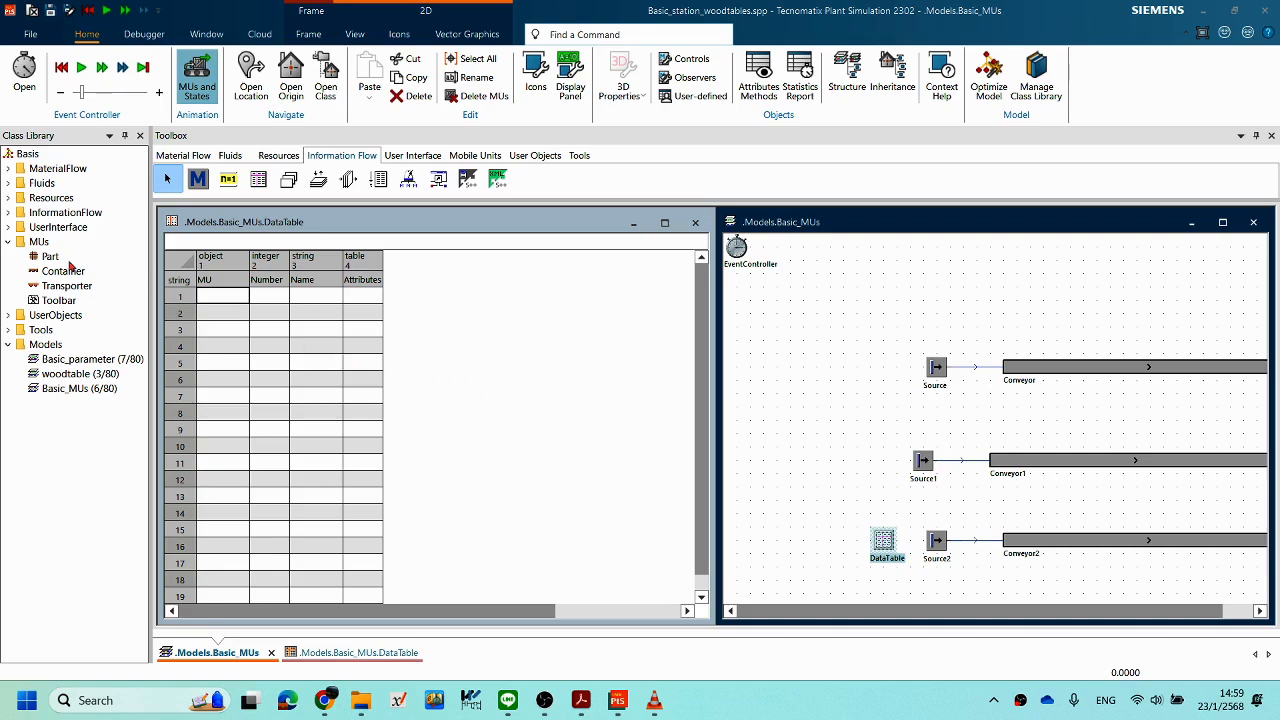
# Step: Fill the DataTable's first row with .MUs.Part from the Class Library and a Number of 2
pyautogui.moveTo(48, 260); pyautogui.dragTo(222, 299)
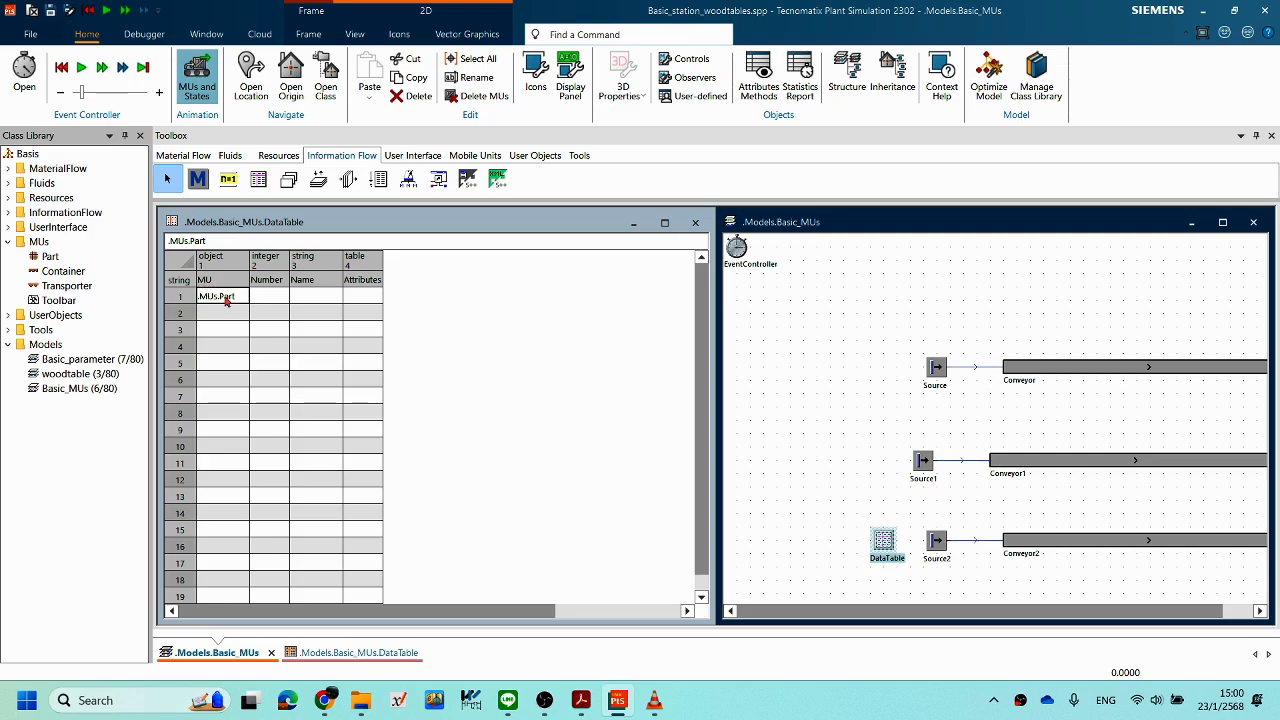
pyautogui.click(264, 300)
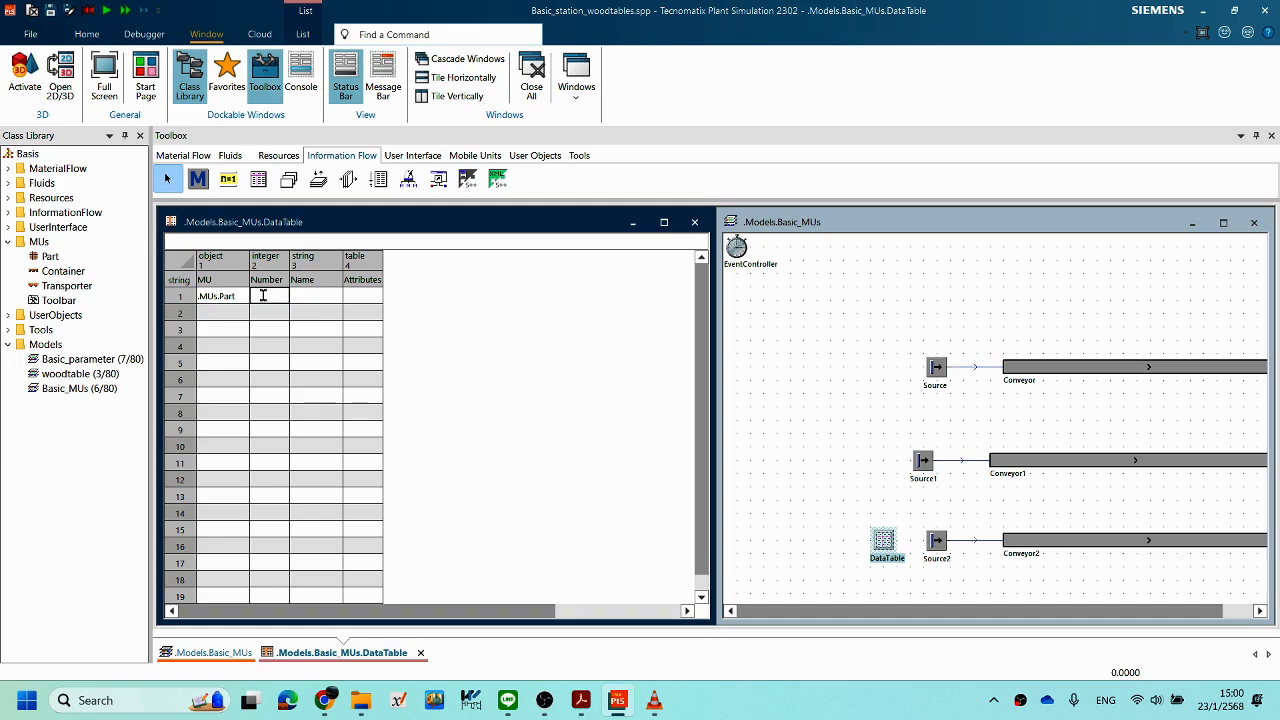
pyautogui.write('23')
pyautogui.press('BackSpace')
pyautogui.press('BackSpace')
pyautogui.write('2')
# Step: Fill the DataTable's second row with the Container MU from the Class Library and a Number of 1
pyautogui.click(217, 314)
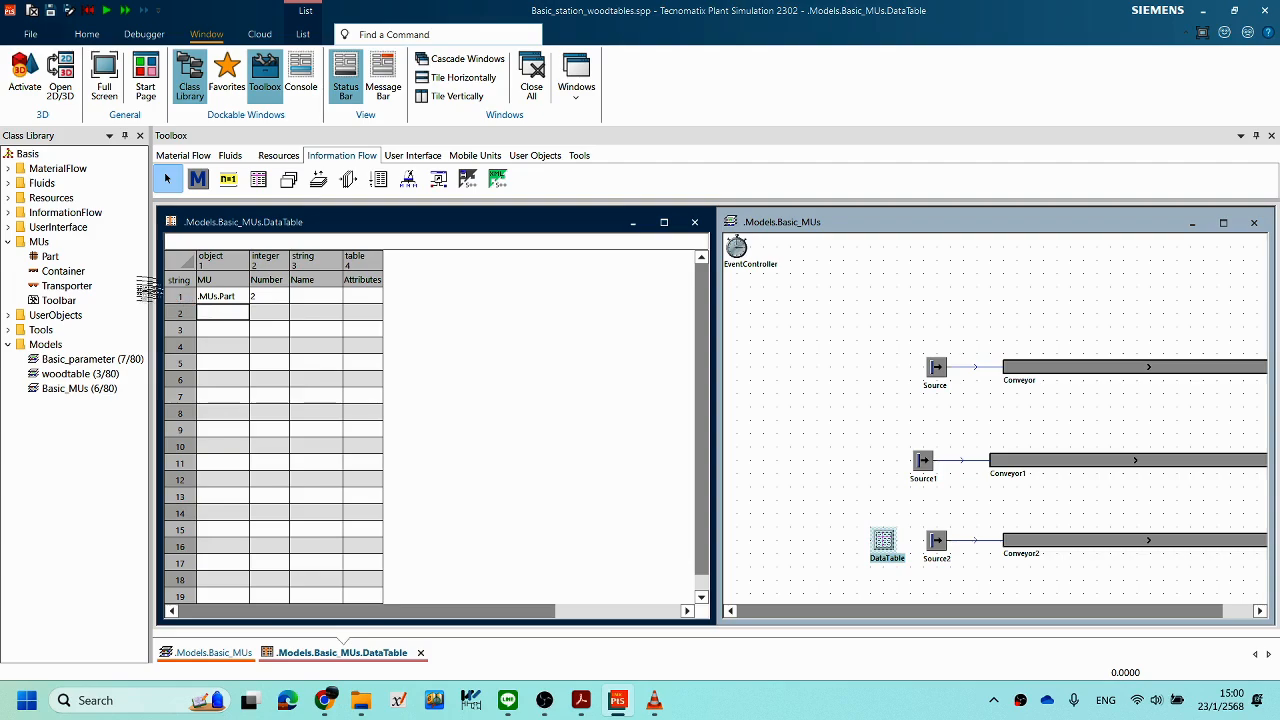
pyautogui.moveTo(70, 272); pyautogui.dragTo(216, 316)
pyautogui.click(263, 316)
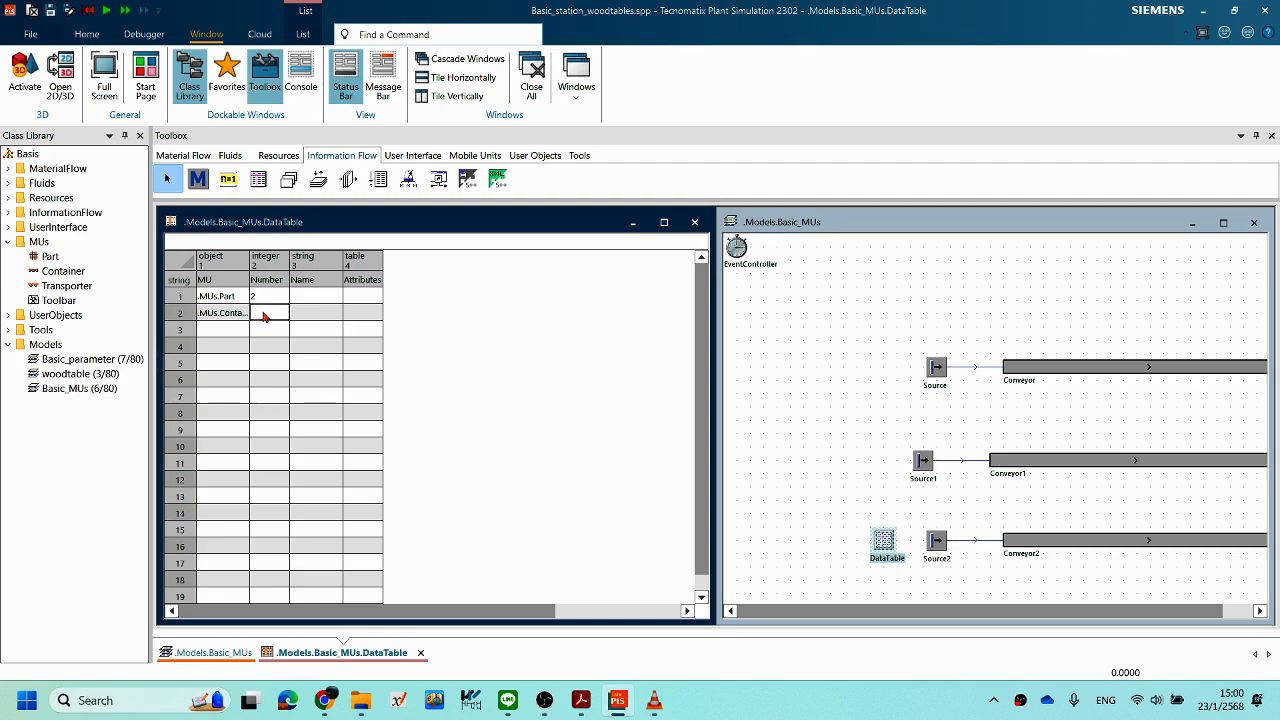
pyautogui.write('1')
pyautogui.press('Return')
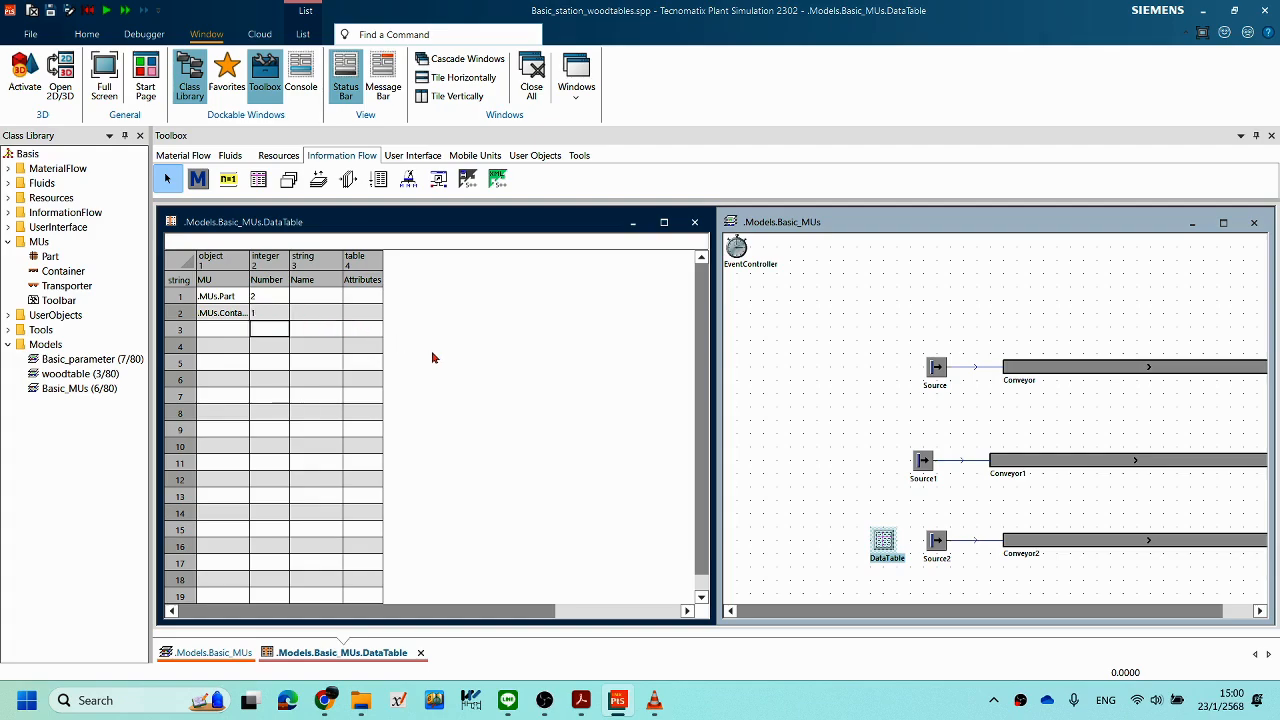
# Step: Check Source2's creation settings, MU selection and assigned table, and confirm them
pyautogui.click(830, 477)
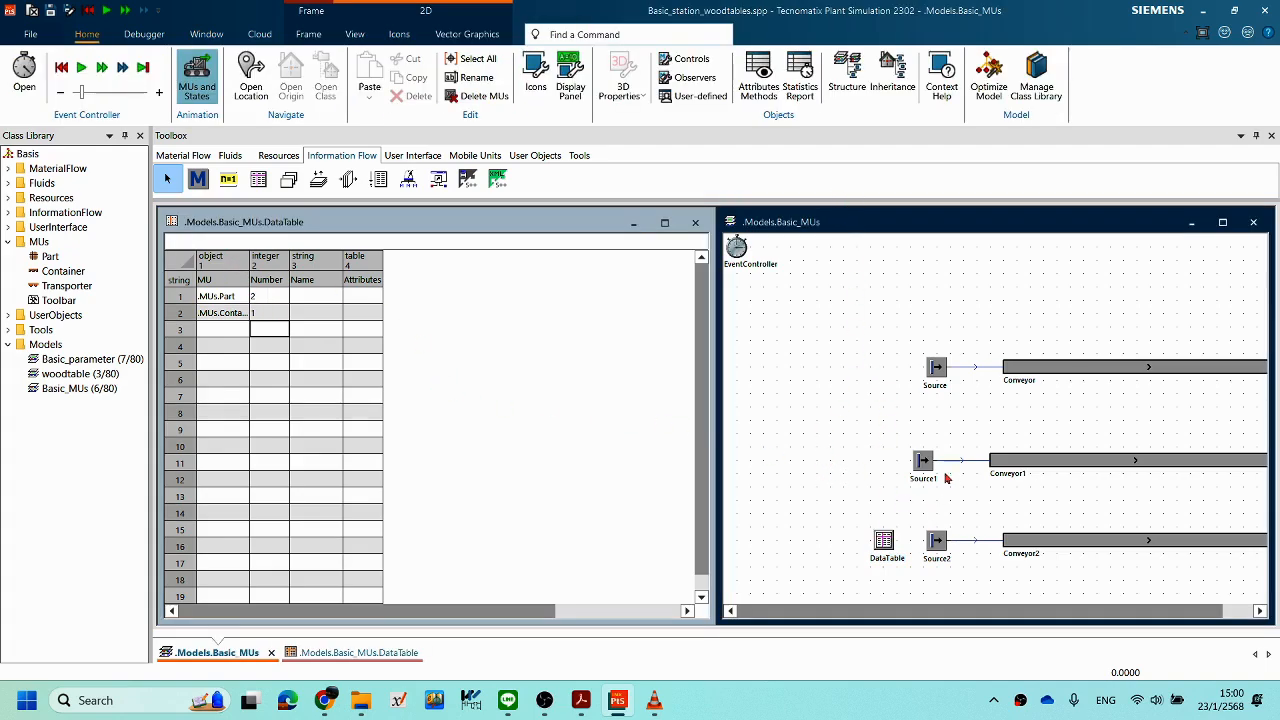
pyautogui.doubleClick(939, 545)
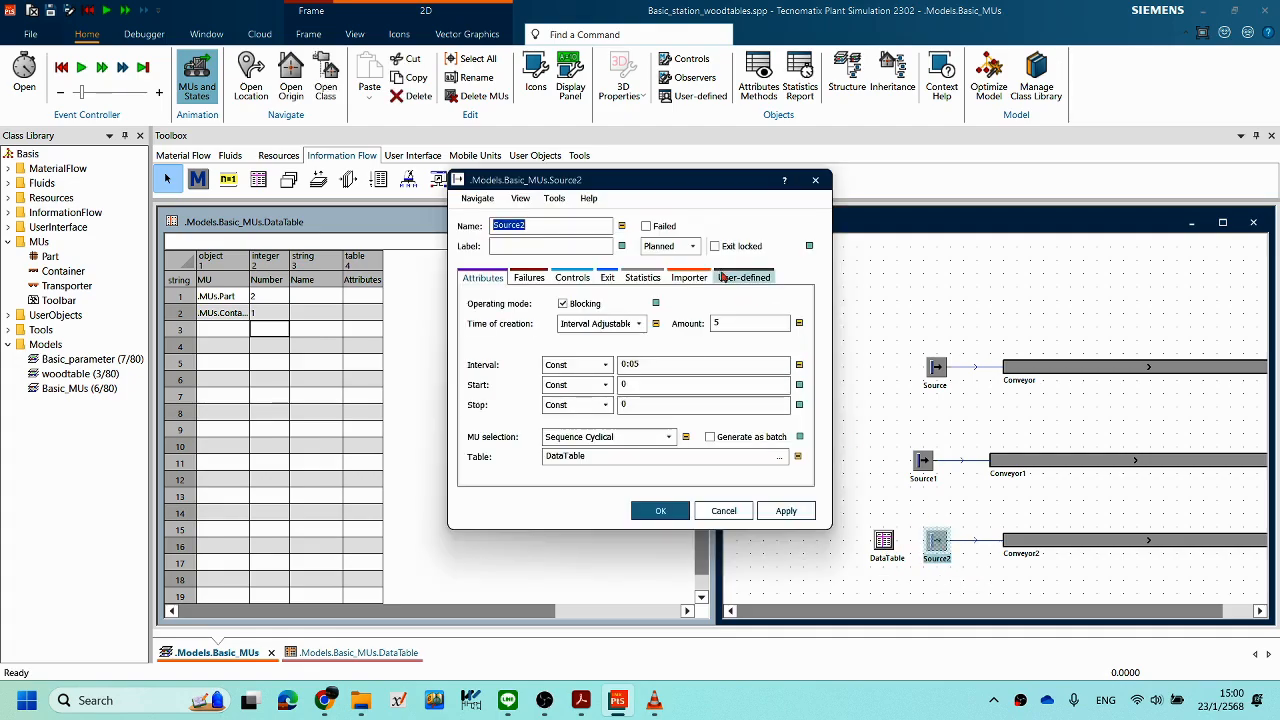
pyautogui.moveTo(573, 180); pyautogui.dragTo(433, 138)
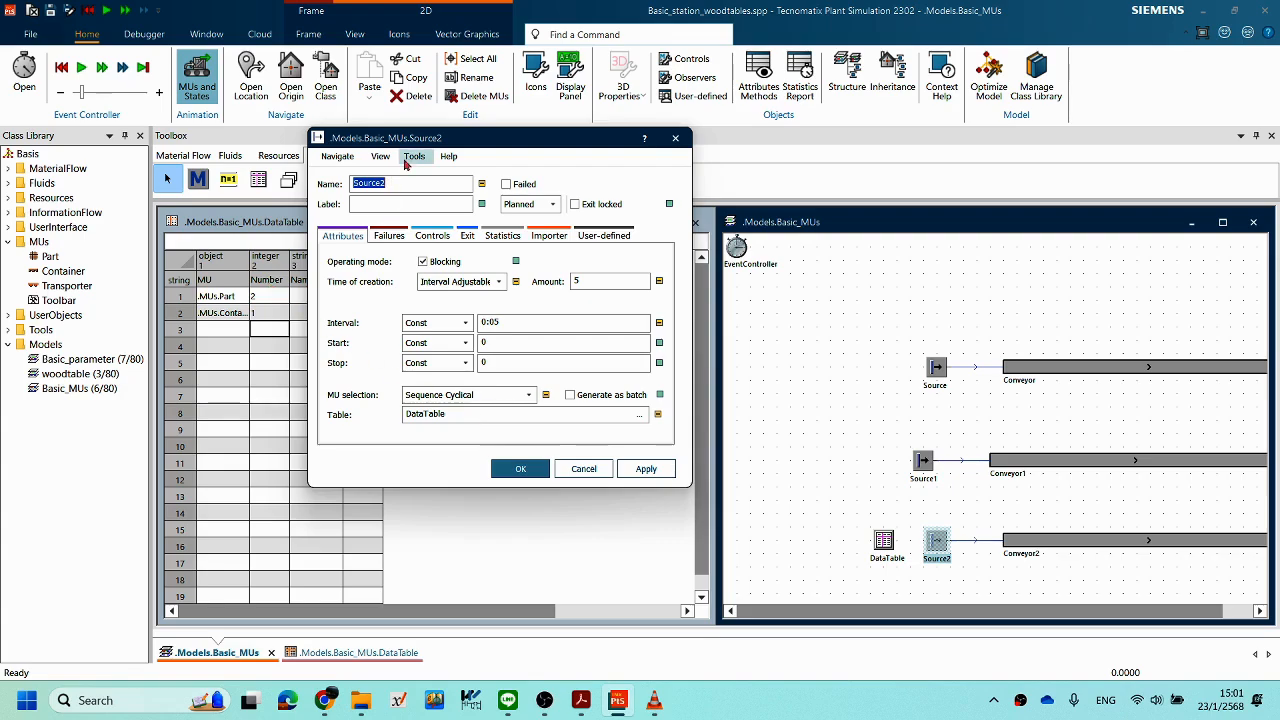
pyautogui.click(522, 469)
# Step: Run the simulation from the frame with all three conveyor lines and reset it once the parts have arrived
pyautogui.rightClick(816, 362)
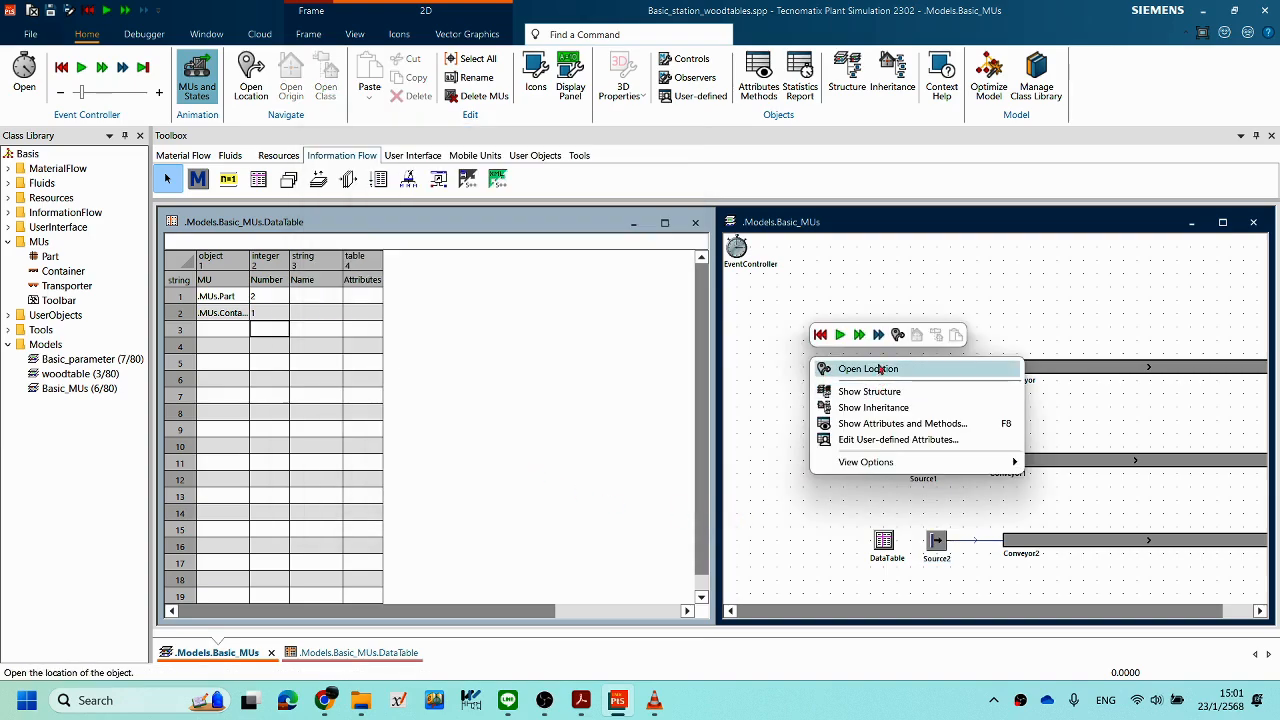
pyautogui.click(839, 336)
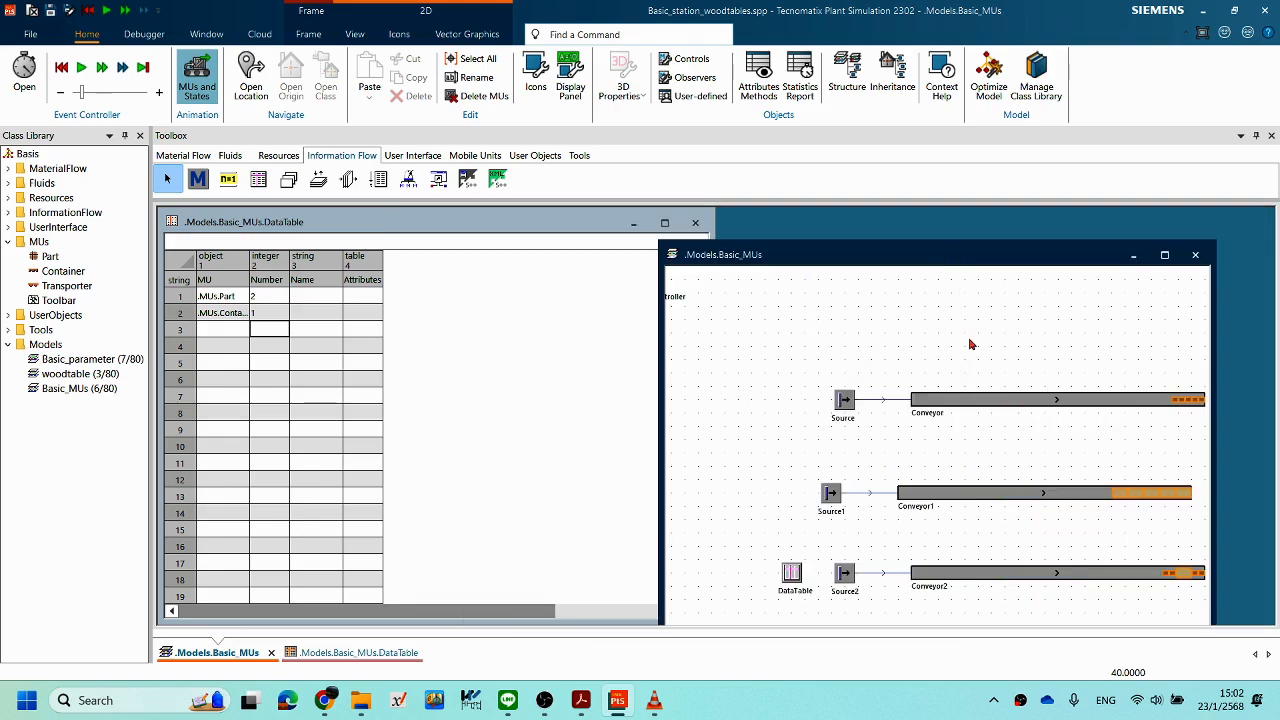
pyautogui.rightClick(970, 340)
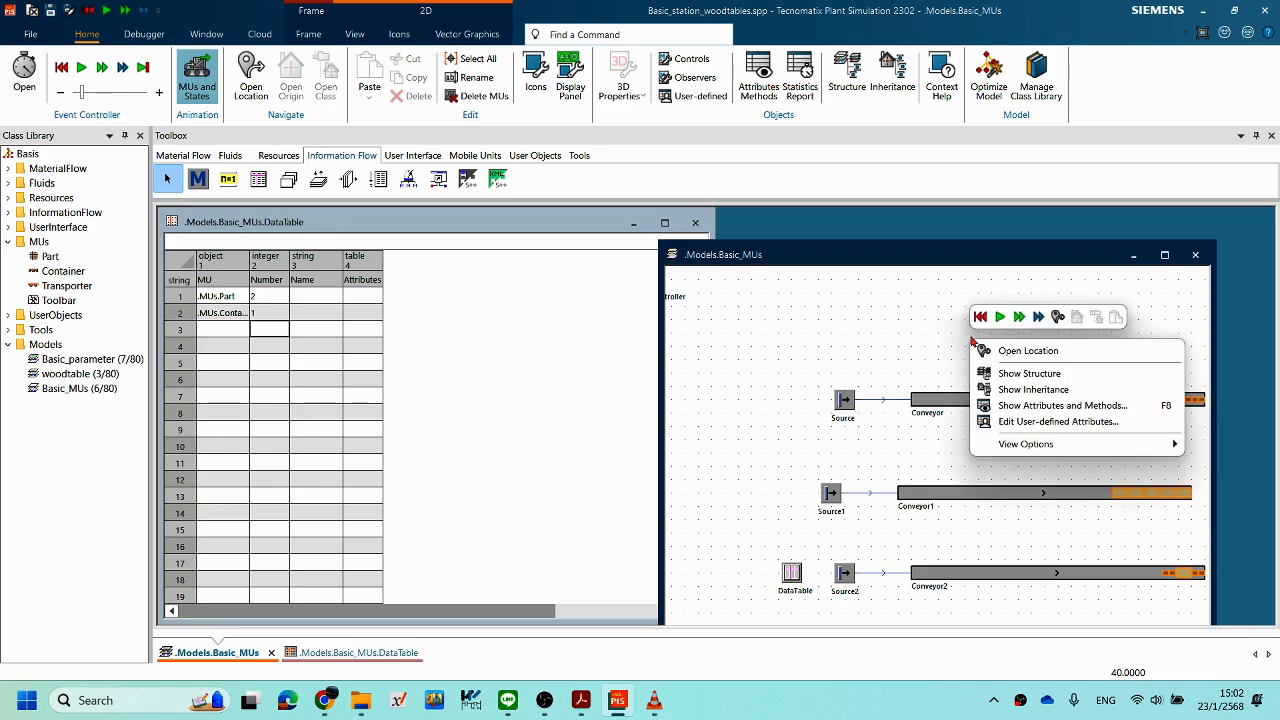
pyautogui.click(780, 392)
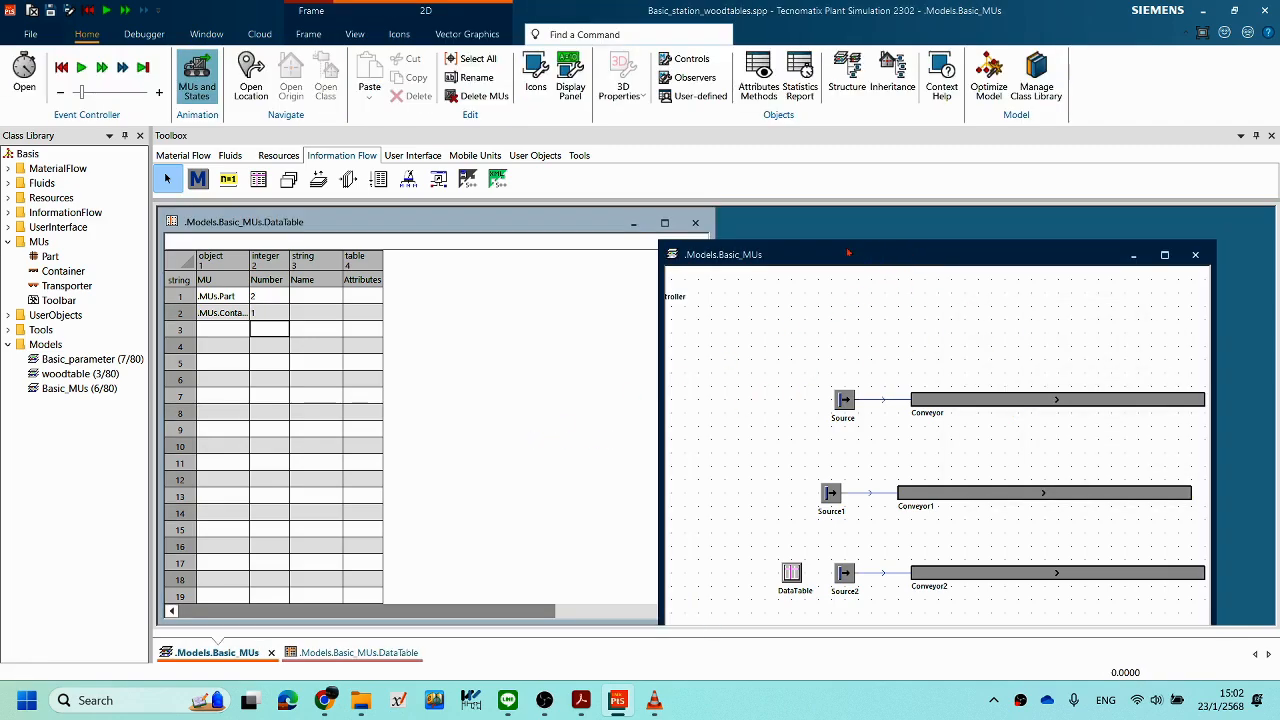
# Step: Maximize the Basic_MUs frame and auto-hide the Toolbox with the DataTable open
pyautogui.moveTo(847, 253); pyautogui.dragTo(803, 223)
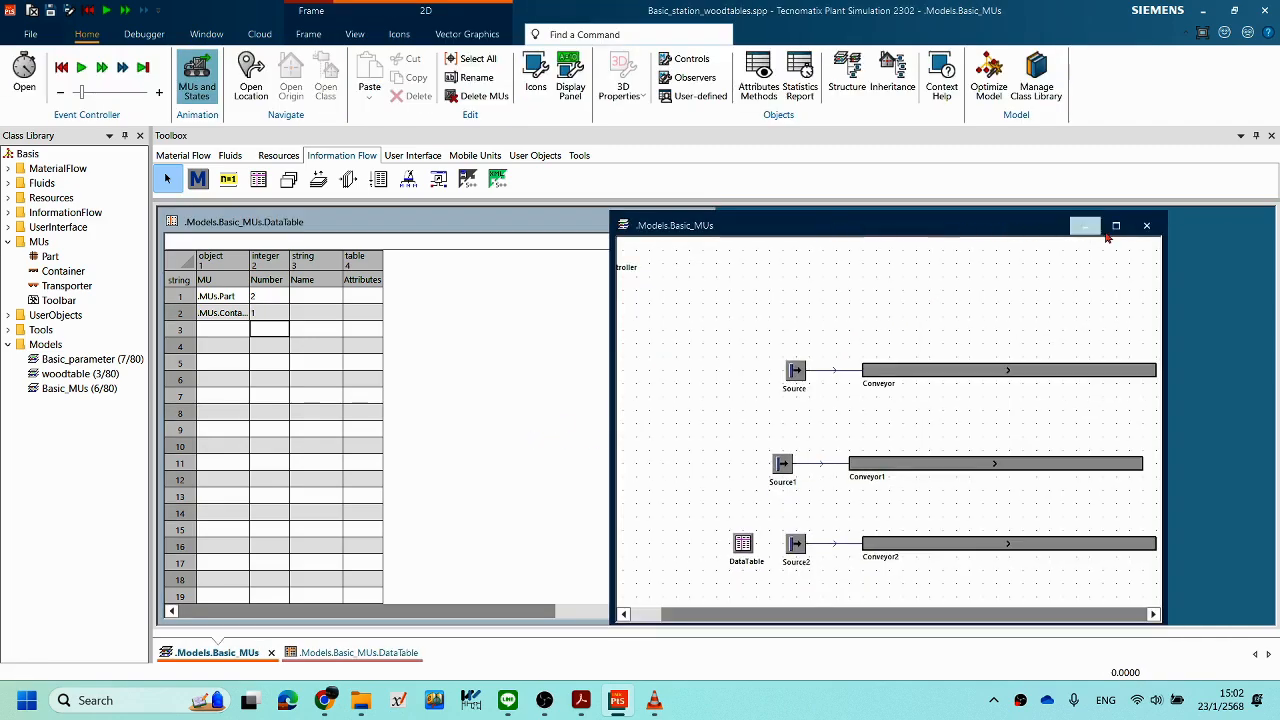
pyautogui.click(1098, 226)
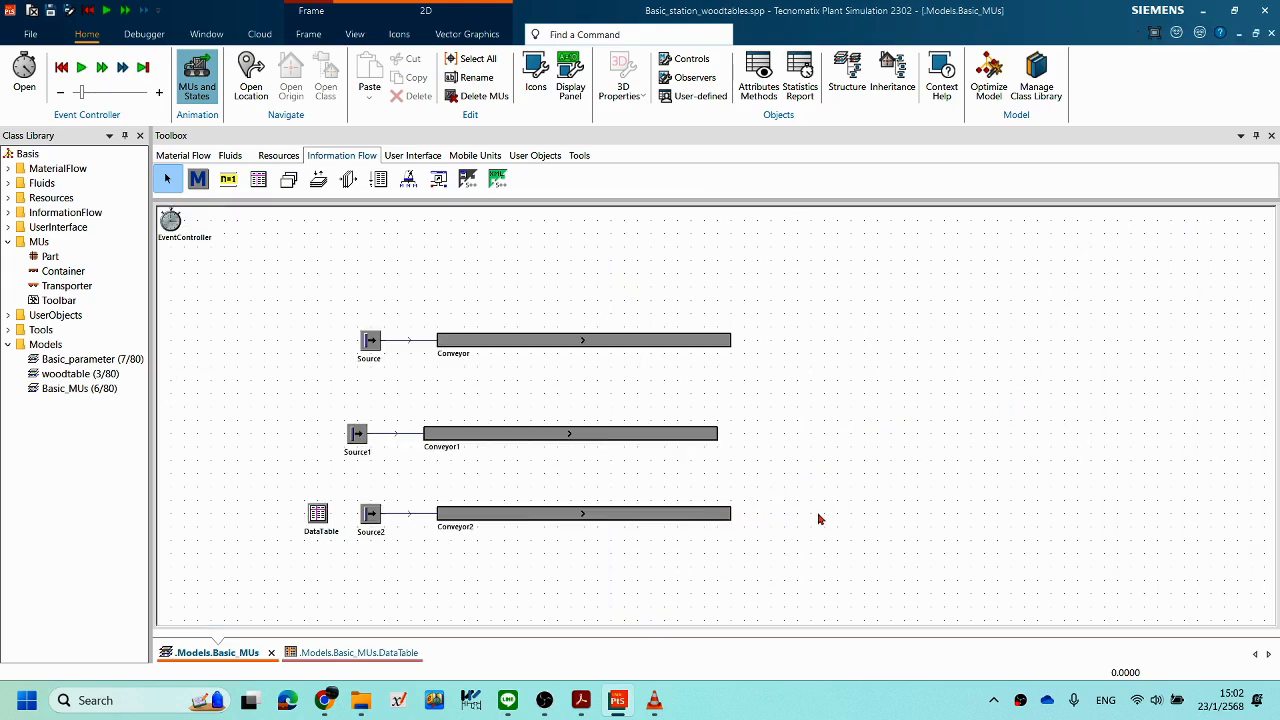
pyautogui.doubleClick(312, 520)
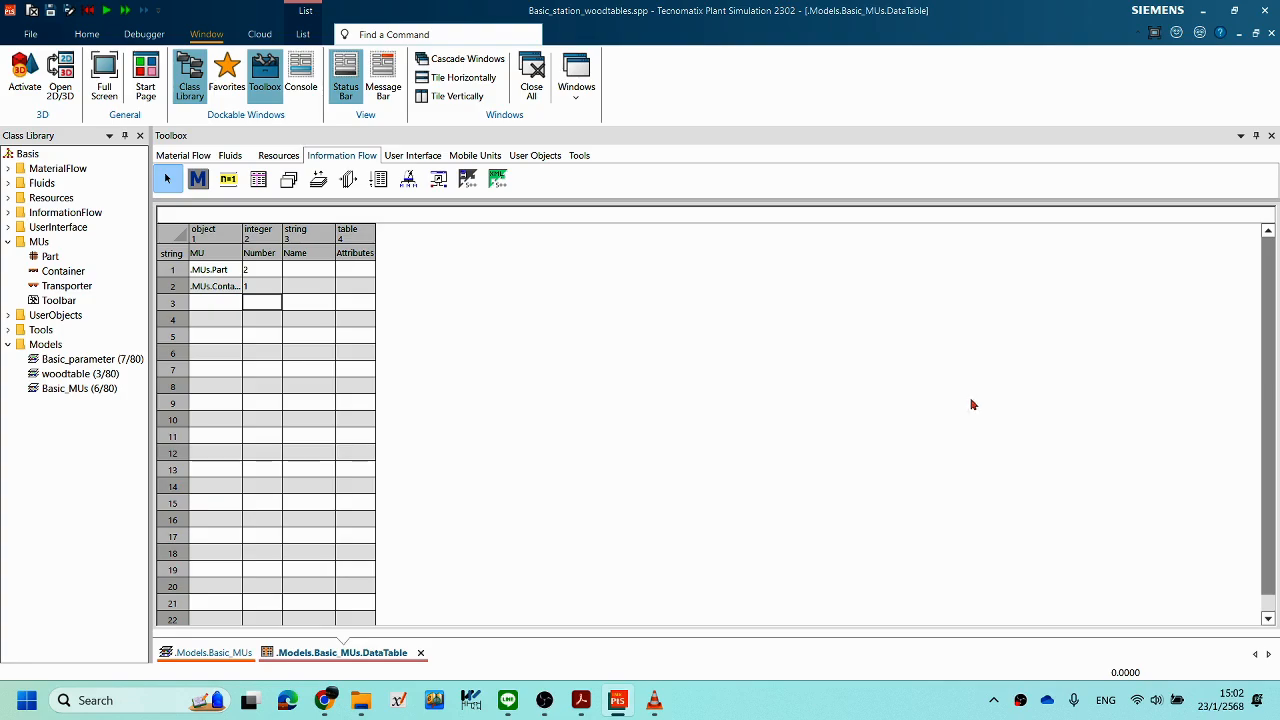
pyautogui.click(1247, 146)
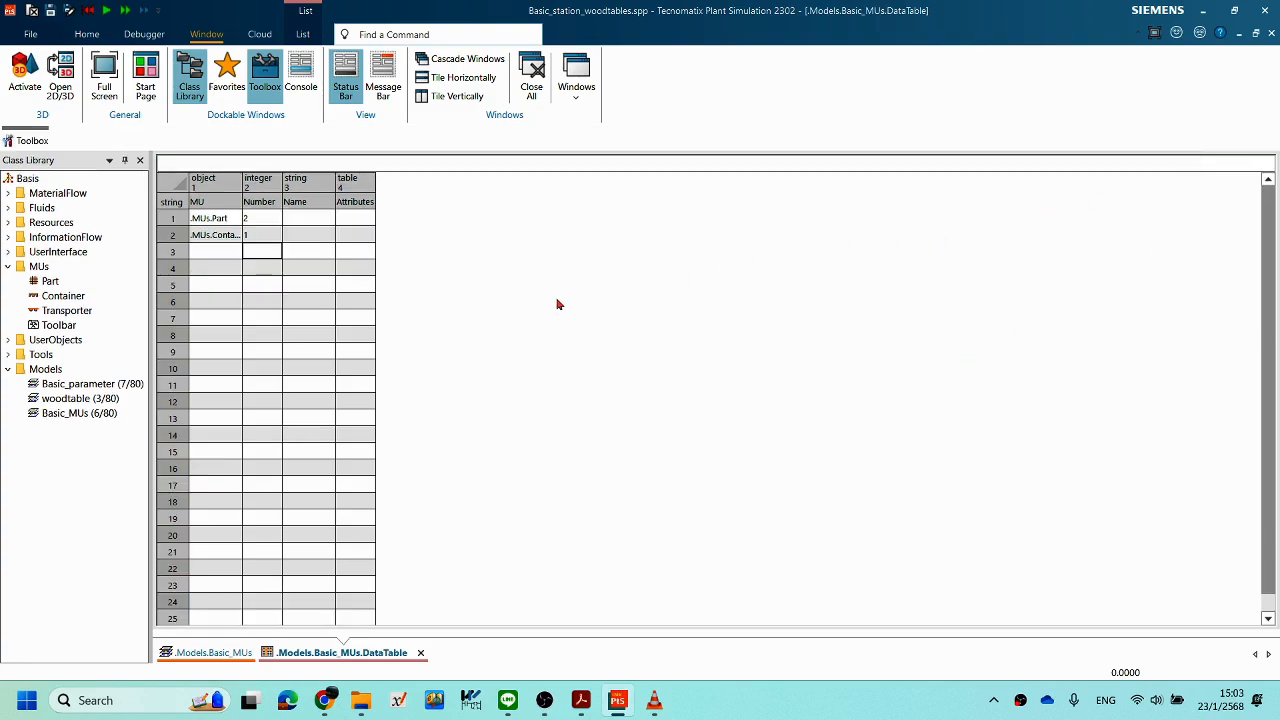
# Step: Switch between the Basic_MUs frame and the DataTable, and close the DataTable window
pyautogui.click(213, 658)
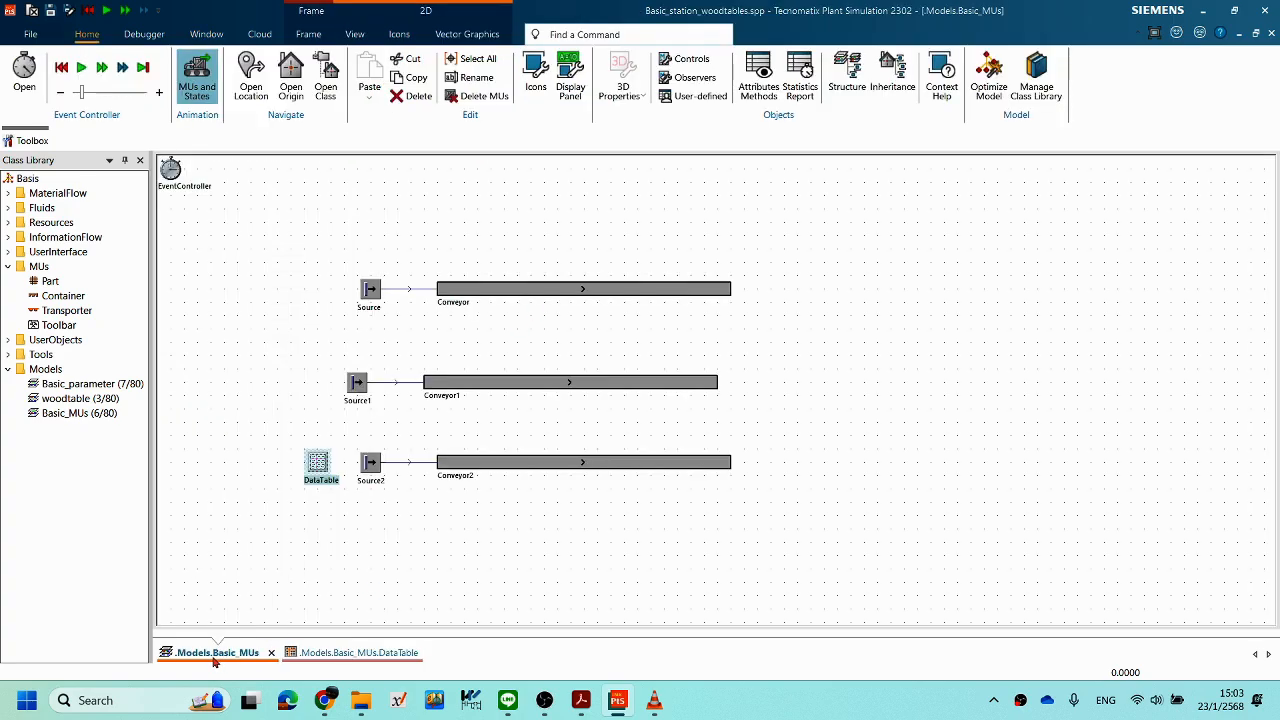
pyautogui.click(327, 656)
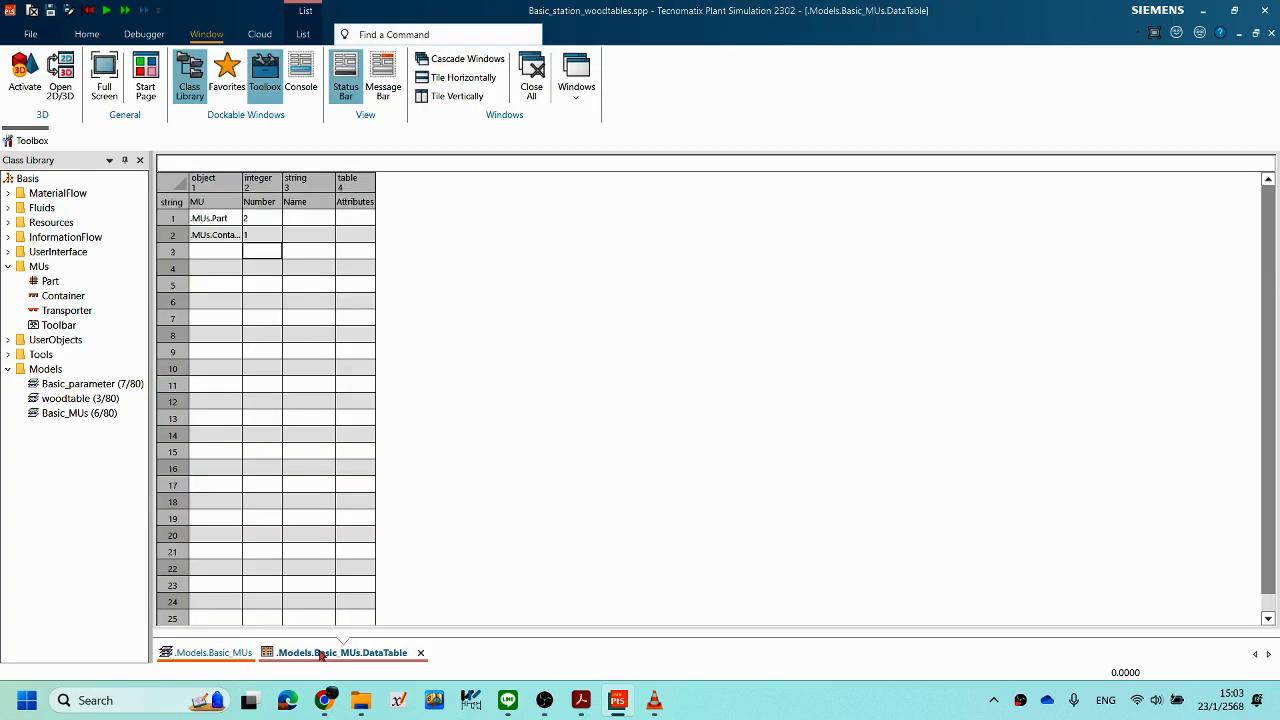
pyautogui.click(233, 657)
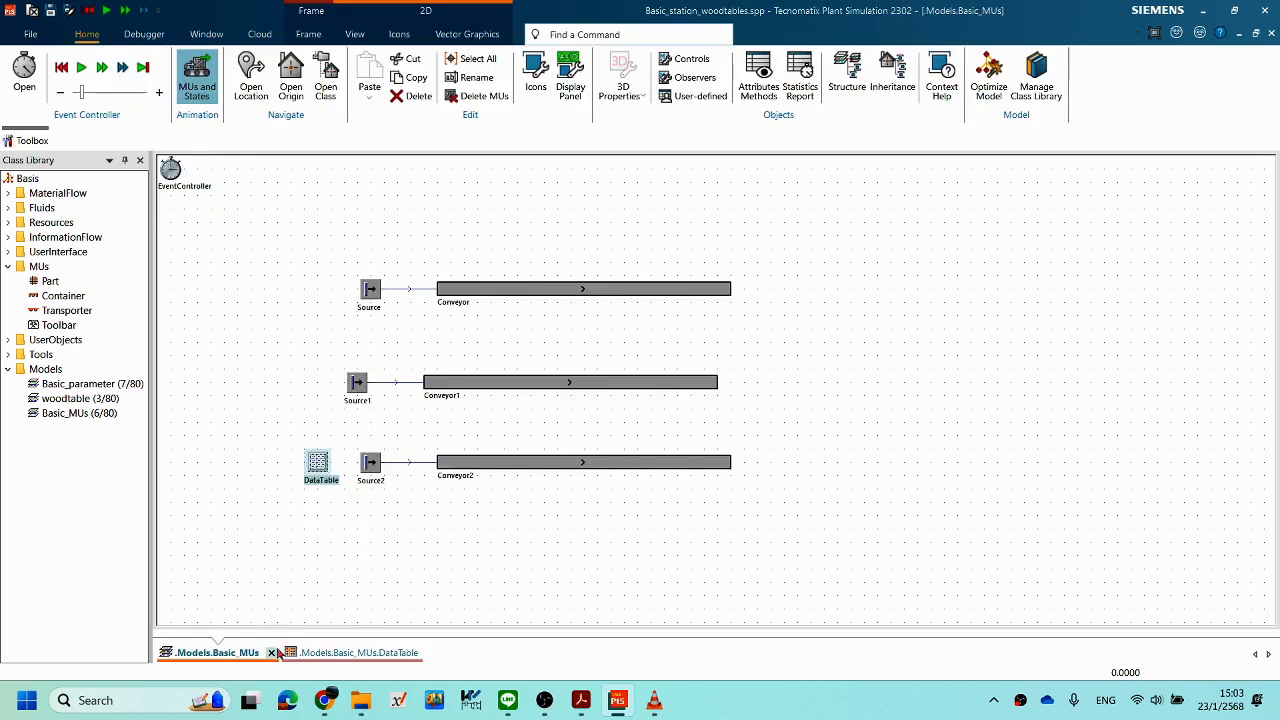
pyautogui.click(345, 655)
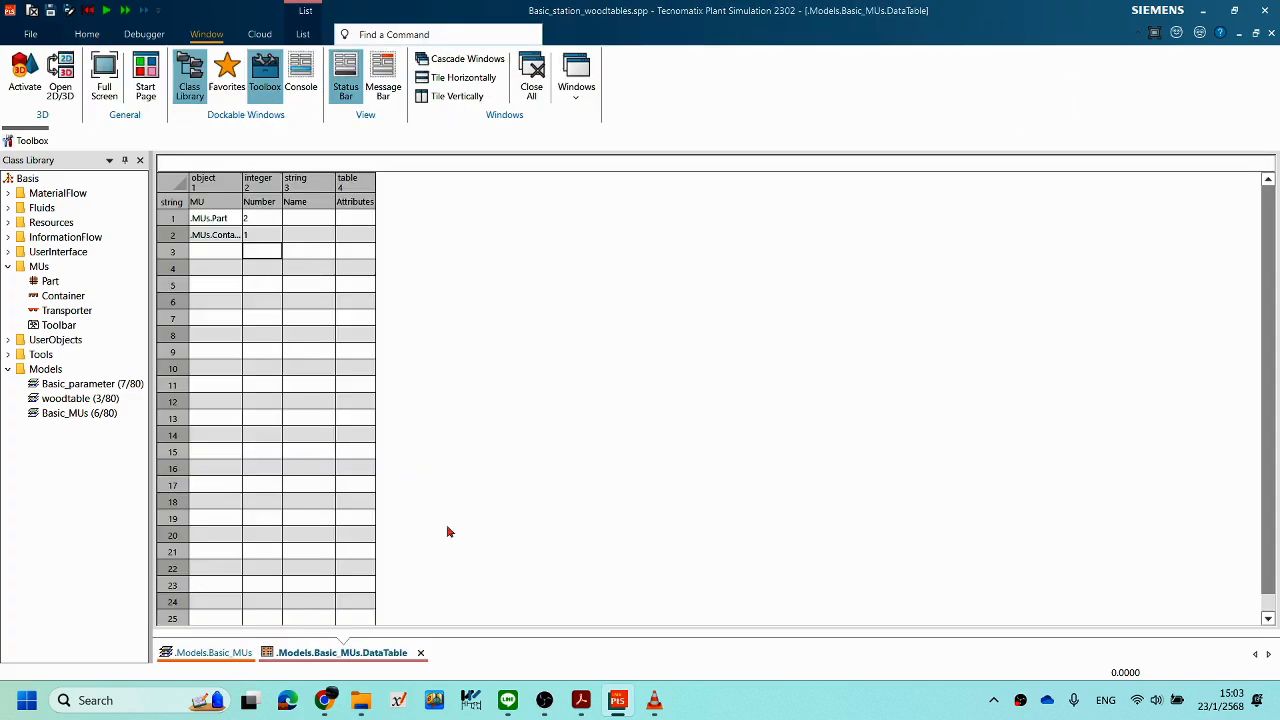
pyautogui.click(420, 653)
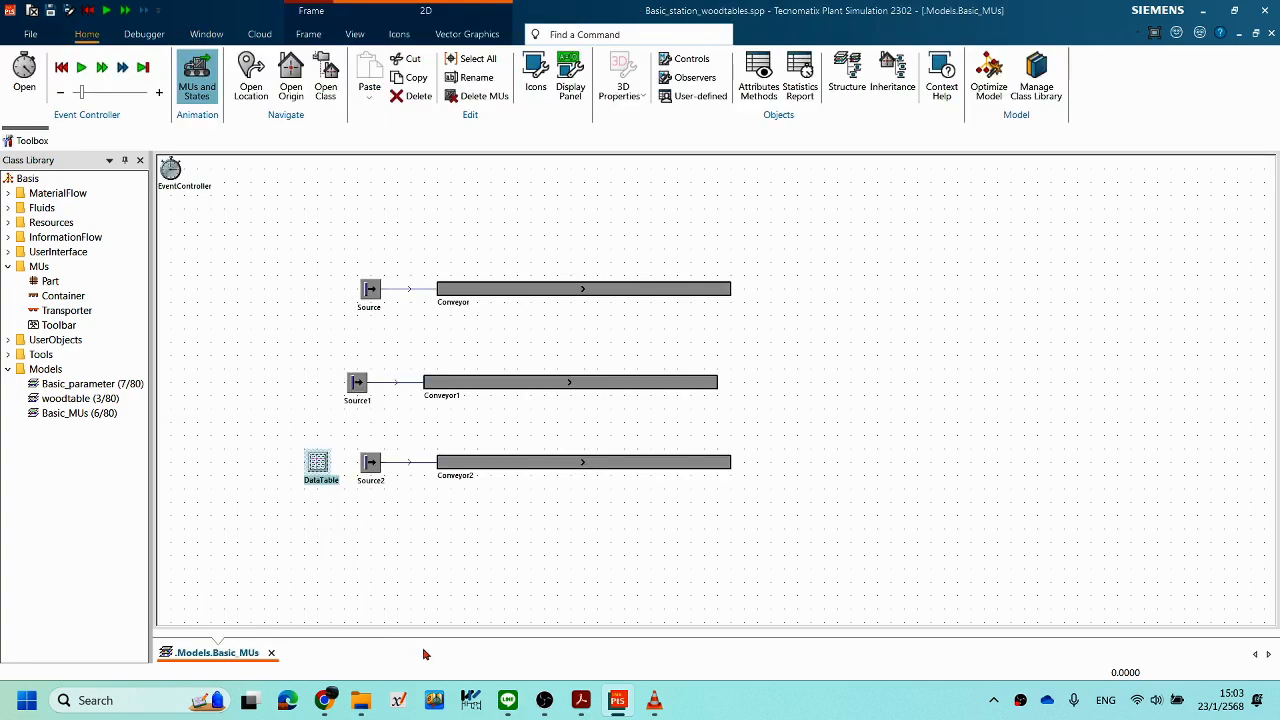
pyautogui.click(547, 531)
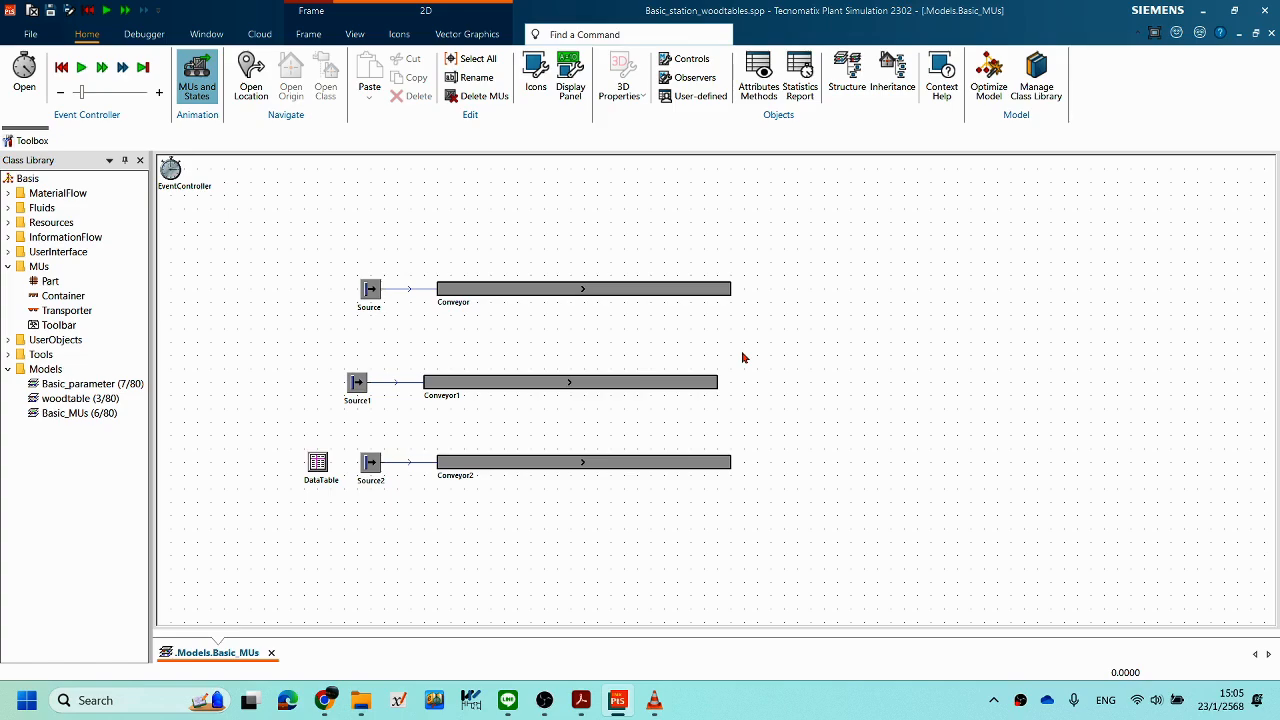
# Step: Examine the first Source's creation amount, interval and MU selection, and close its settings without changing them
pyautogui.doubleClick(371, 307)
pyautogui.moveTo(608, 248); pyautogui.dragTo(792, 204)
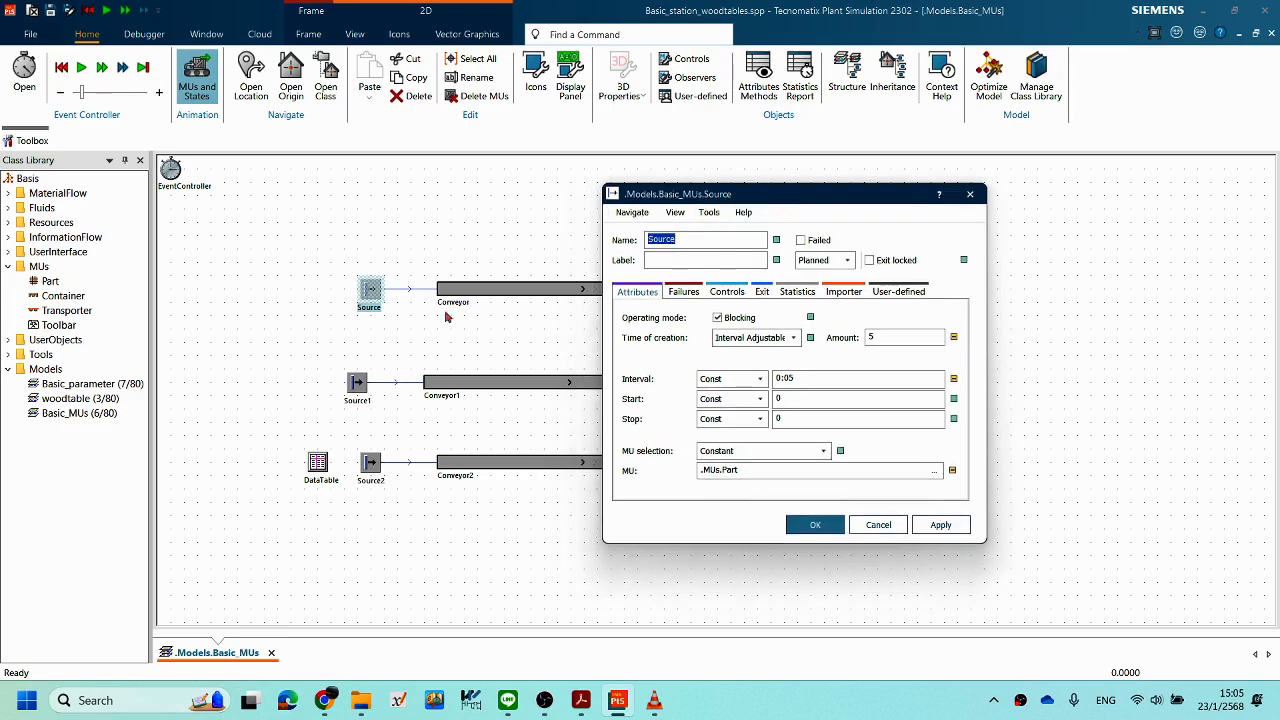
pyautogui.click(908, 337)
pyautogui.doubleClick(871, 337)
pyautogui.moveTo(809, 200); pyautogui.dragTo(1038, 238)
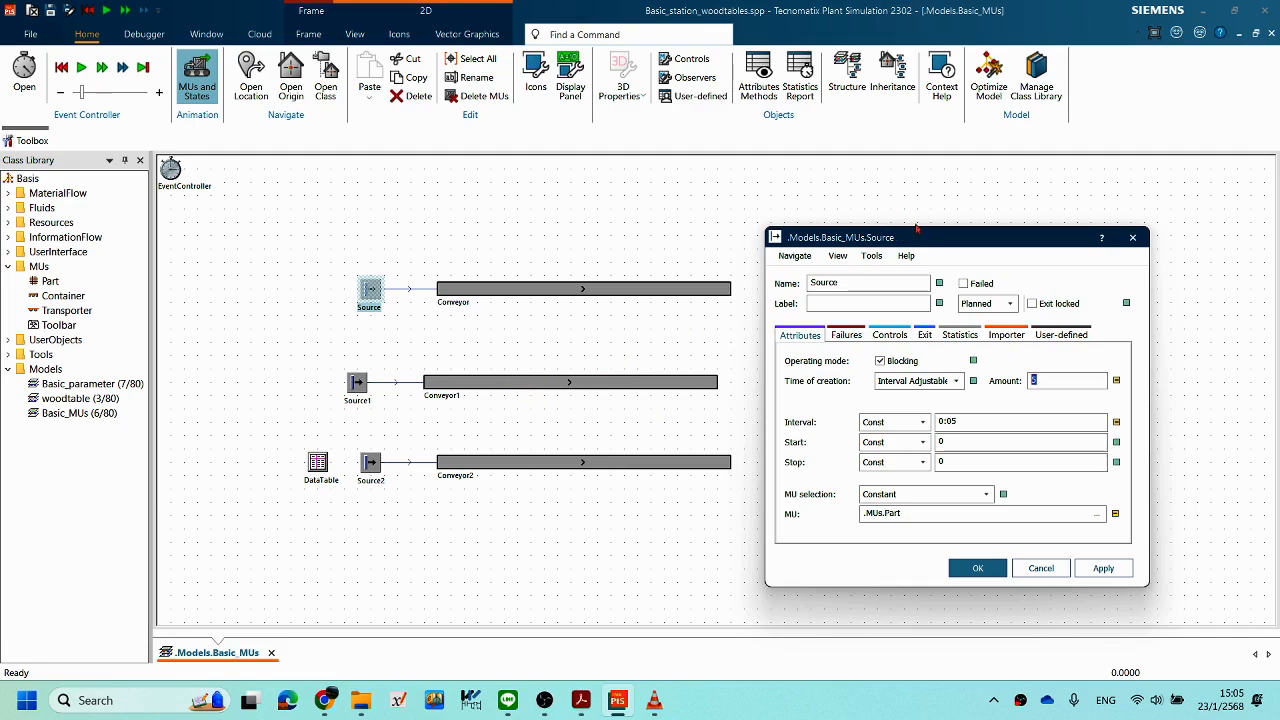
pyautogui.moveTo(916, 231); pyautogui.dragTo(932, 221)
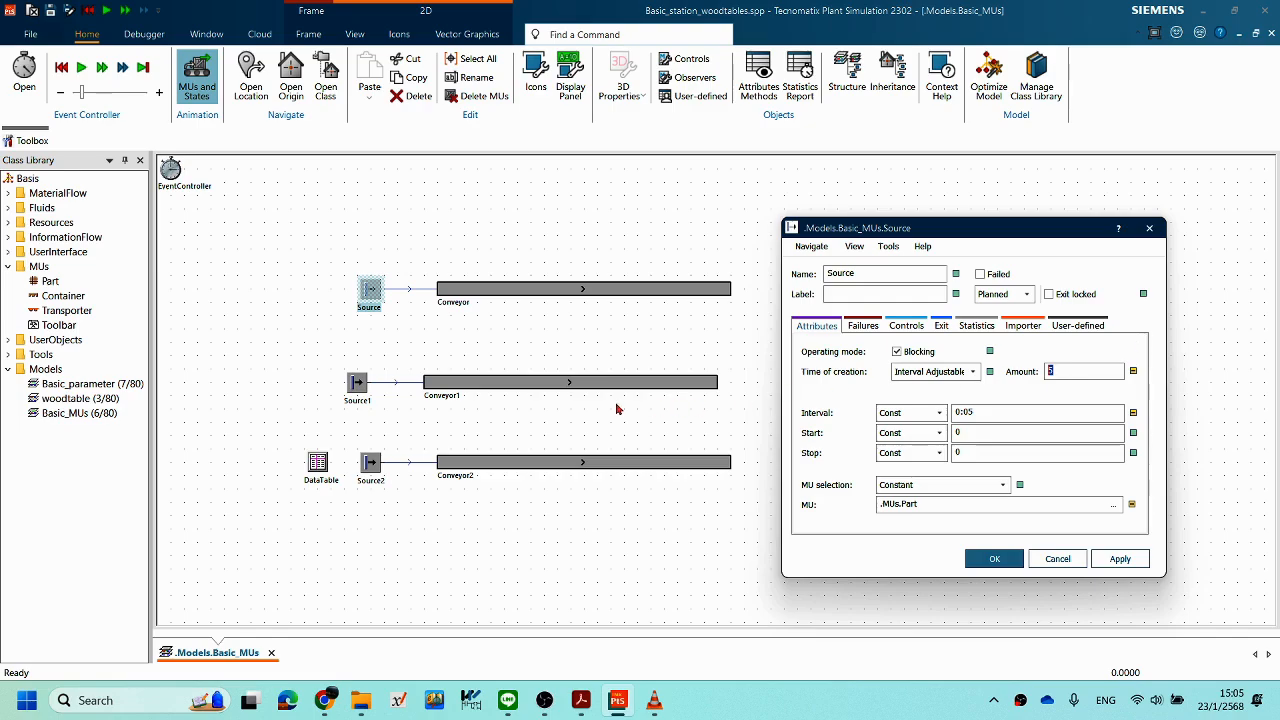
pyautogui.click(1057, 559)
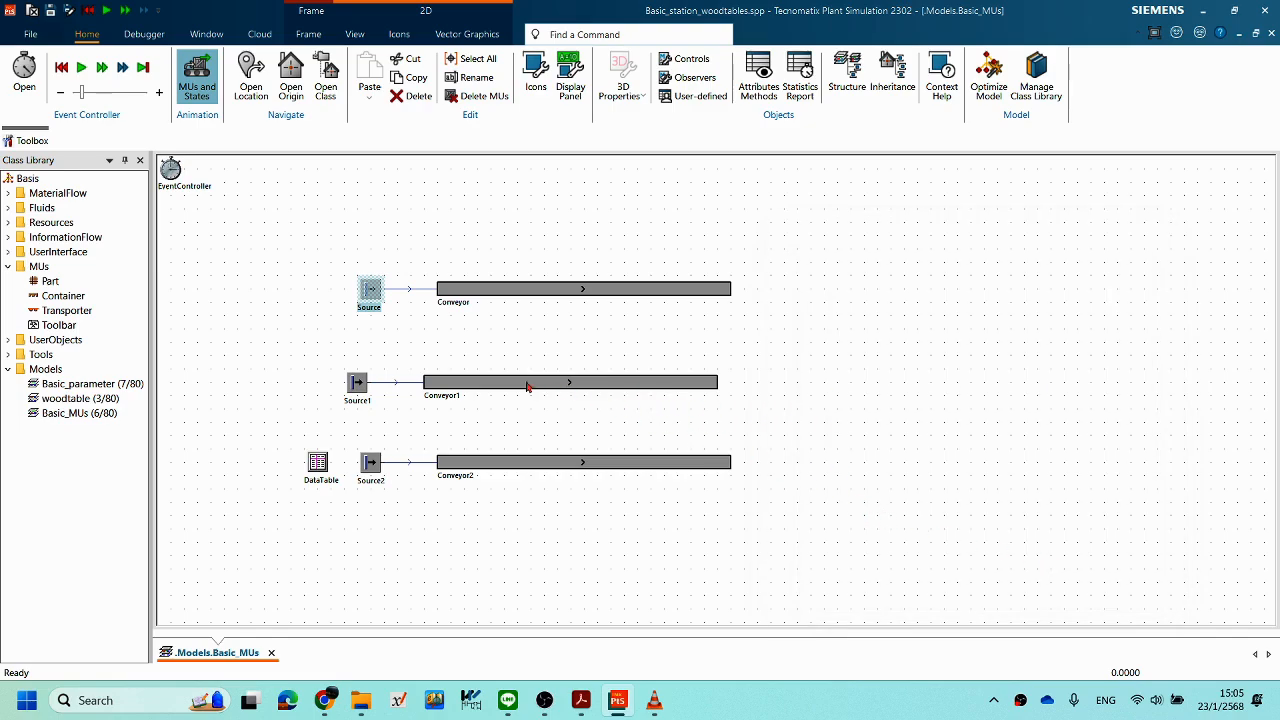
# Step: Check the creation amount, interval and MU selection of Source1 and Source2, closing each settings dialog
pyautogui.doubleClick(360, 394)
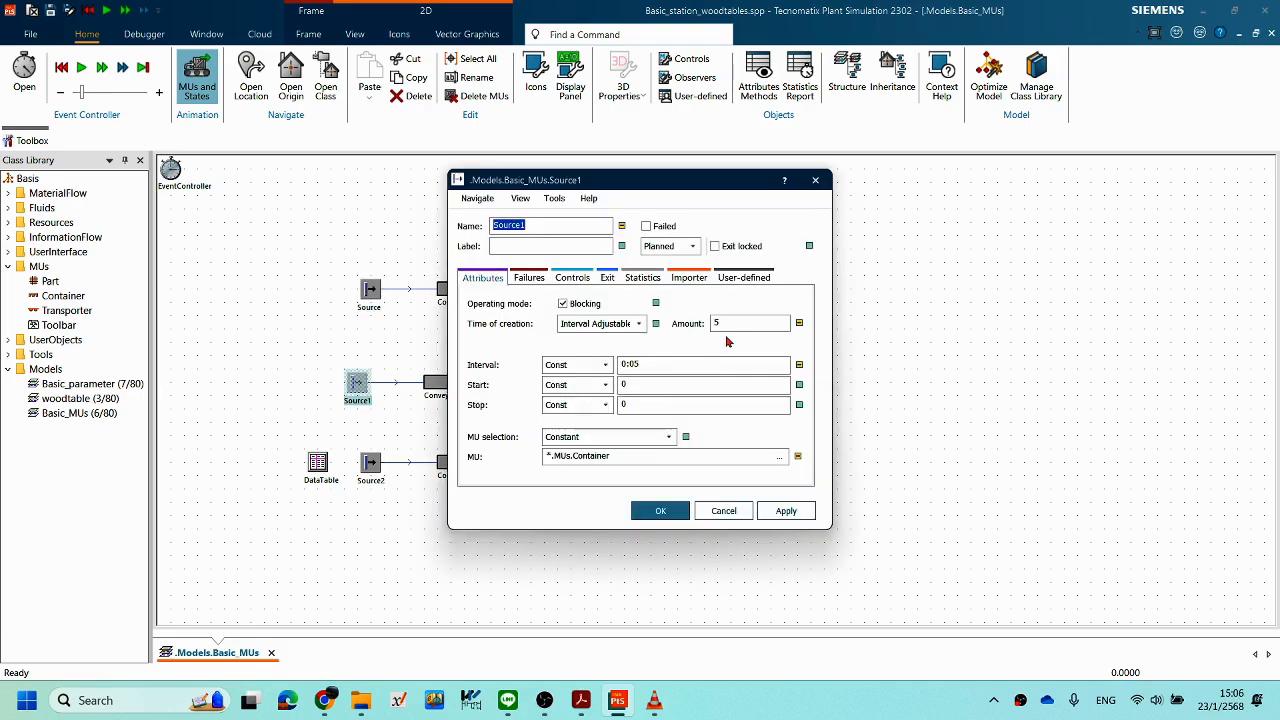
pyautogui.click(710, 516)
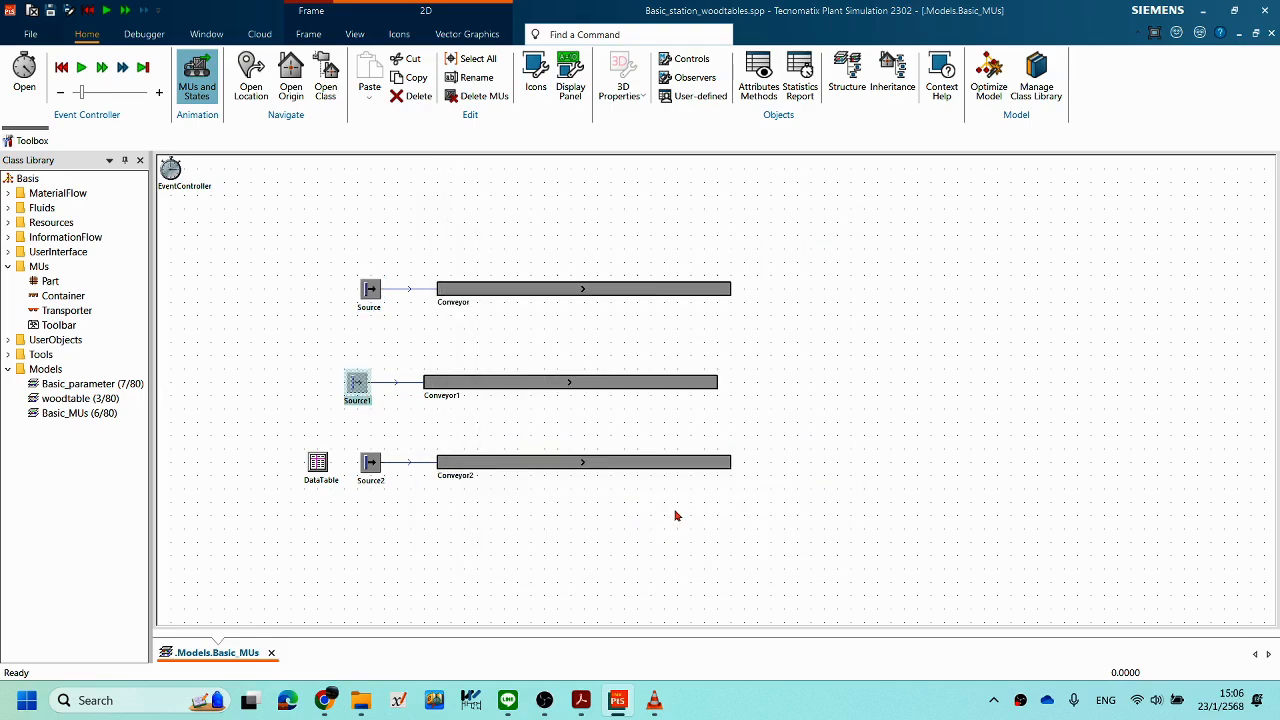
pyautogui.click(527, 512)
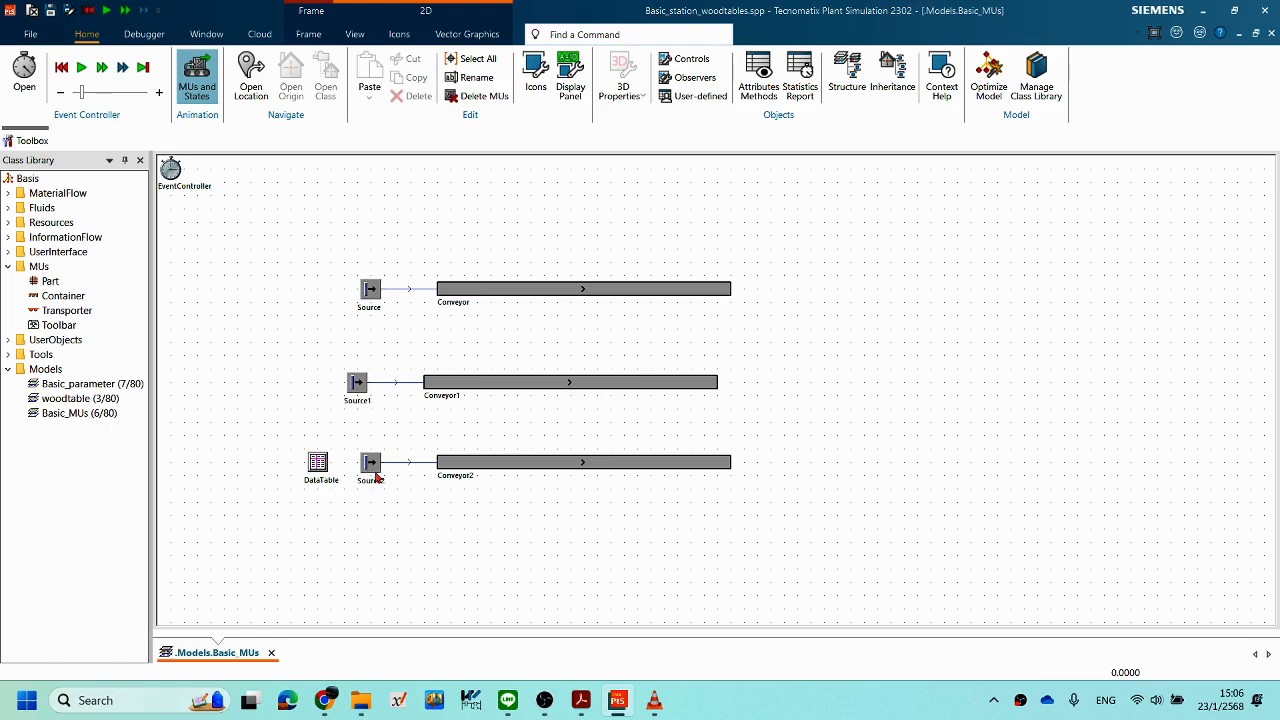
pyautogui.doubleClick(376, 478)
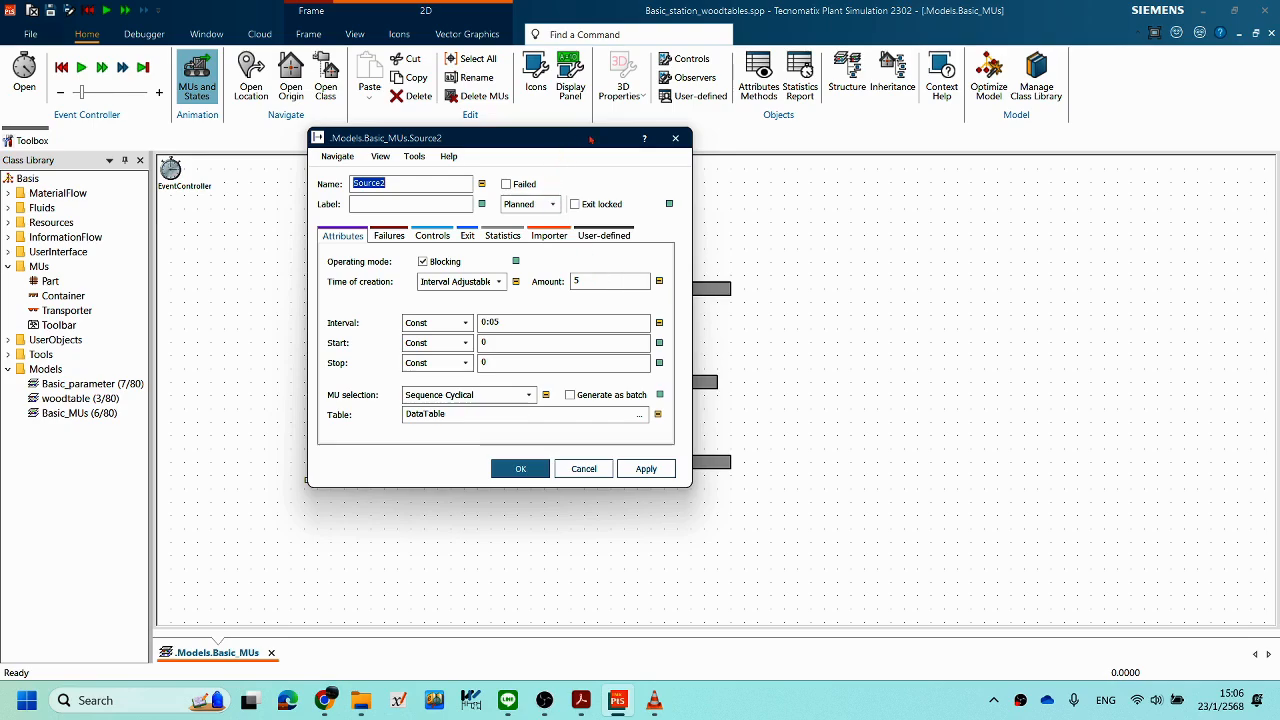
pyautogui.moveTo(556, 147); pyautogui.dragTo(1037, 206)
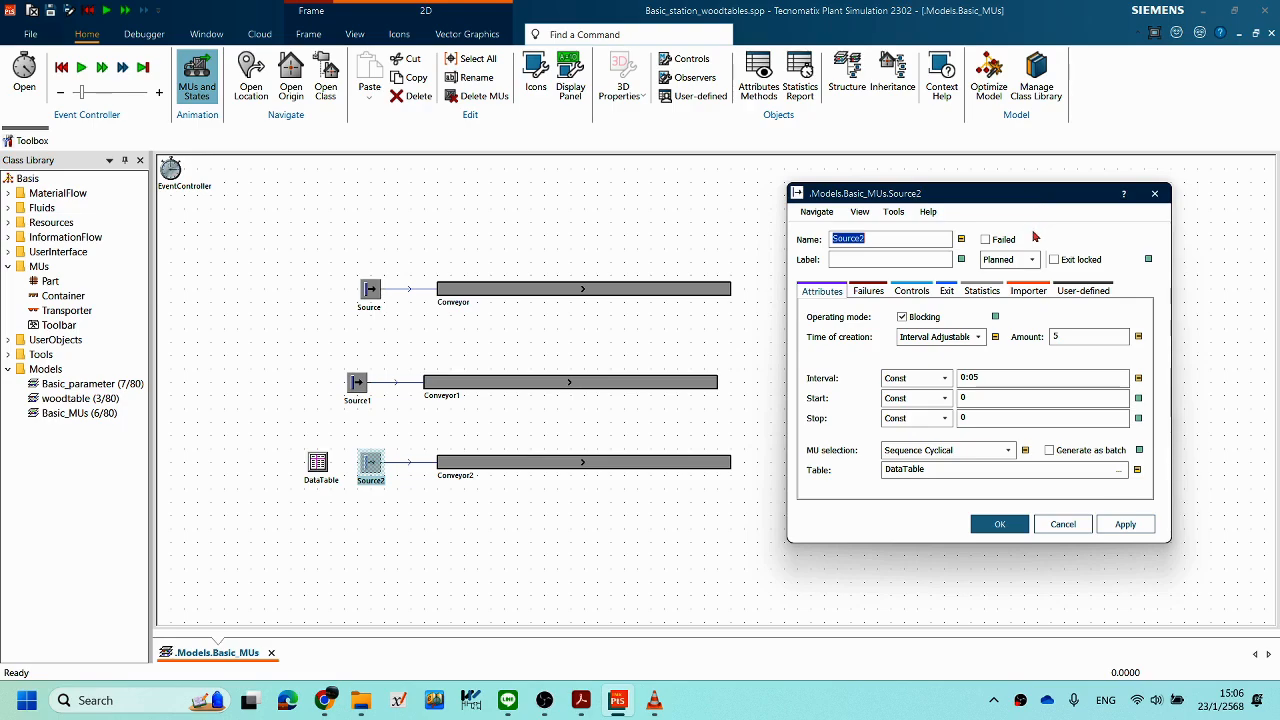
pyautogui.click(1001, 525)
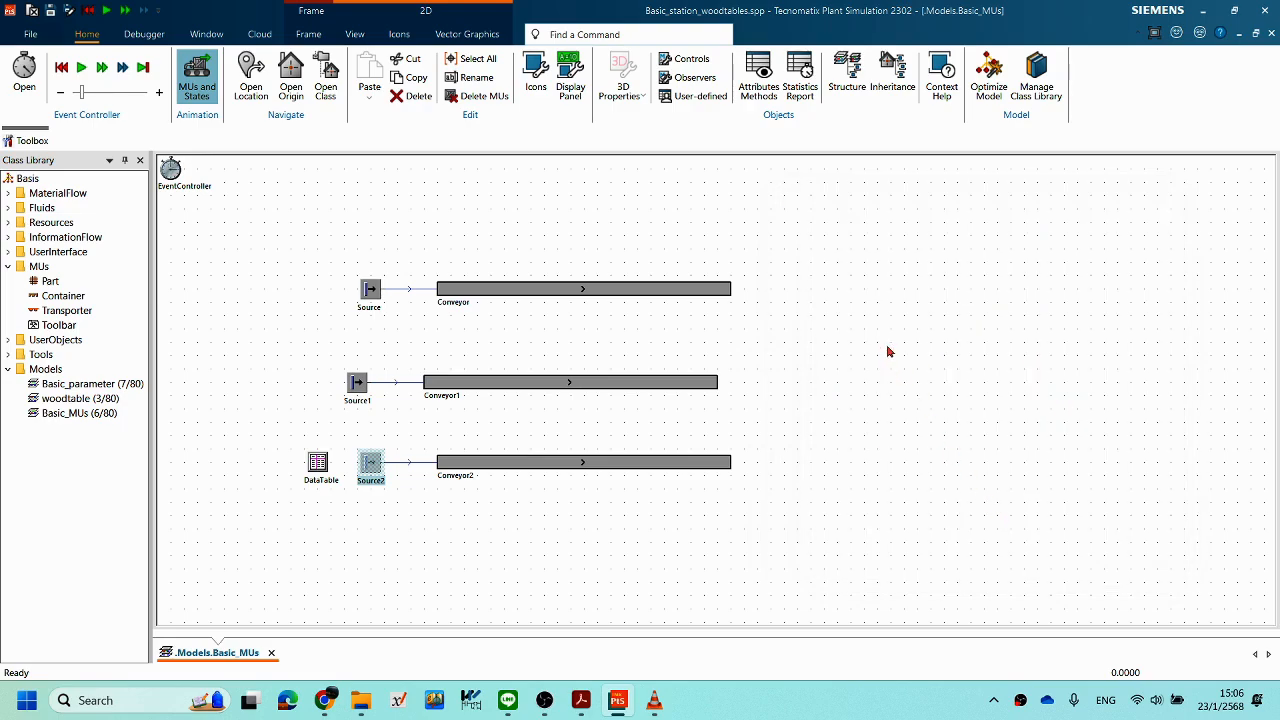
# Step: Reset the simulation from the Basic_MUs frame
pyautogui.rightClick(888, 352)
pyautogui.press('Escape')
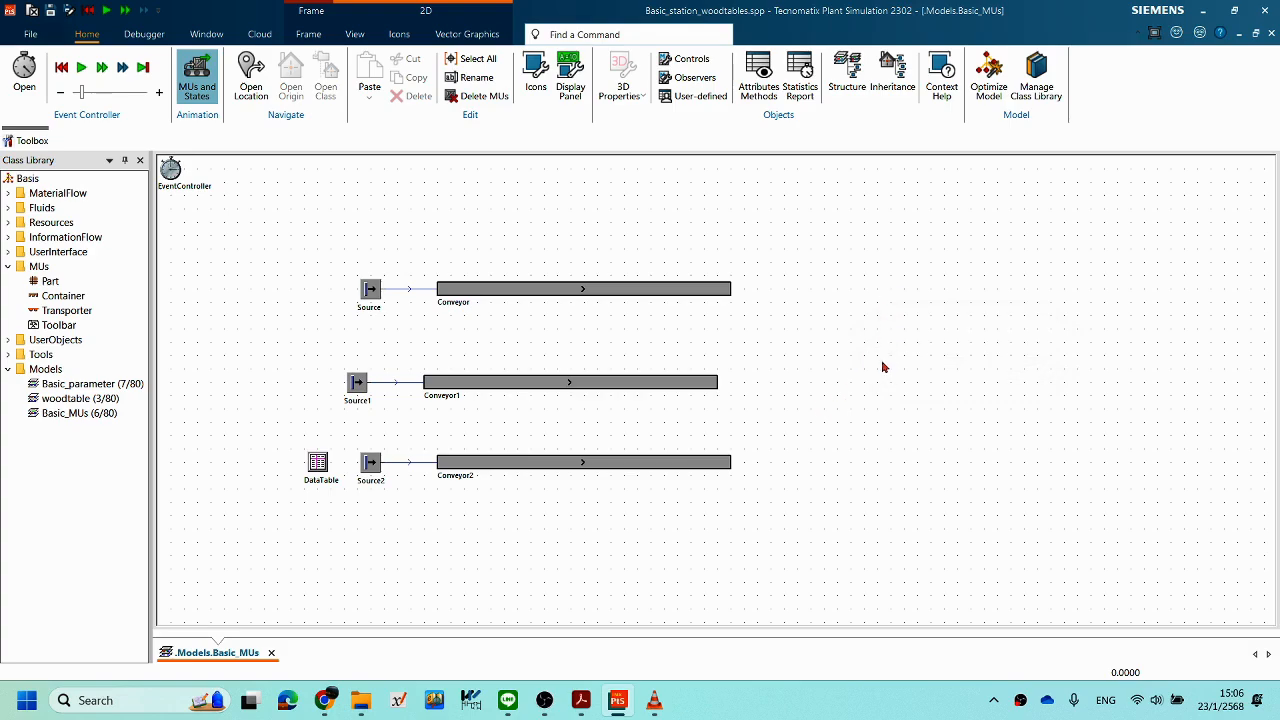
pyautogui.rightClick(888, 341)
pyautogui.click(902, 312)
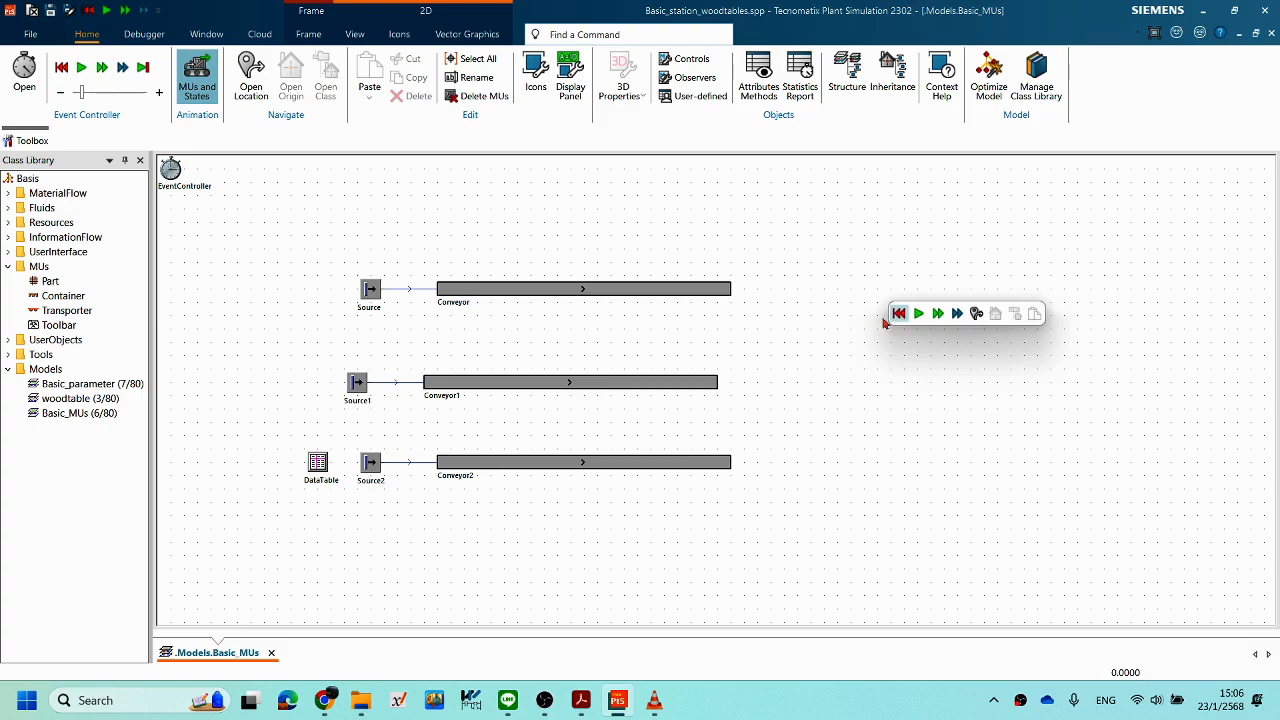
# Step: Set the first Source's creation amount to -1 and confirm
pyautogui.doubleClick(371, 294)
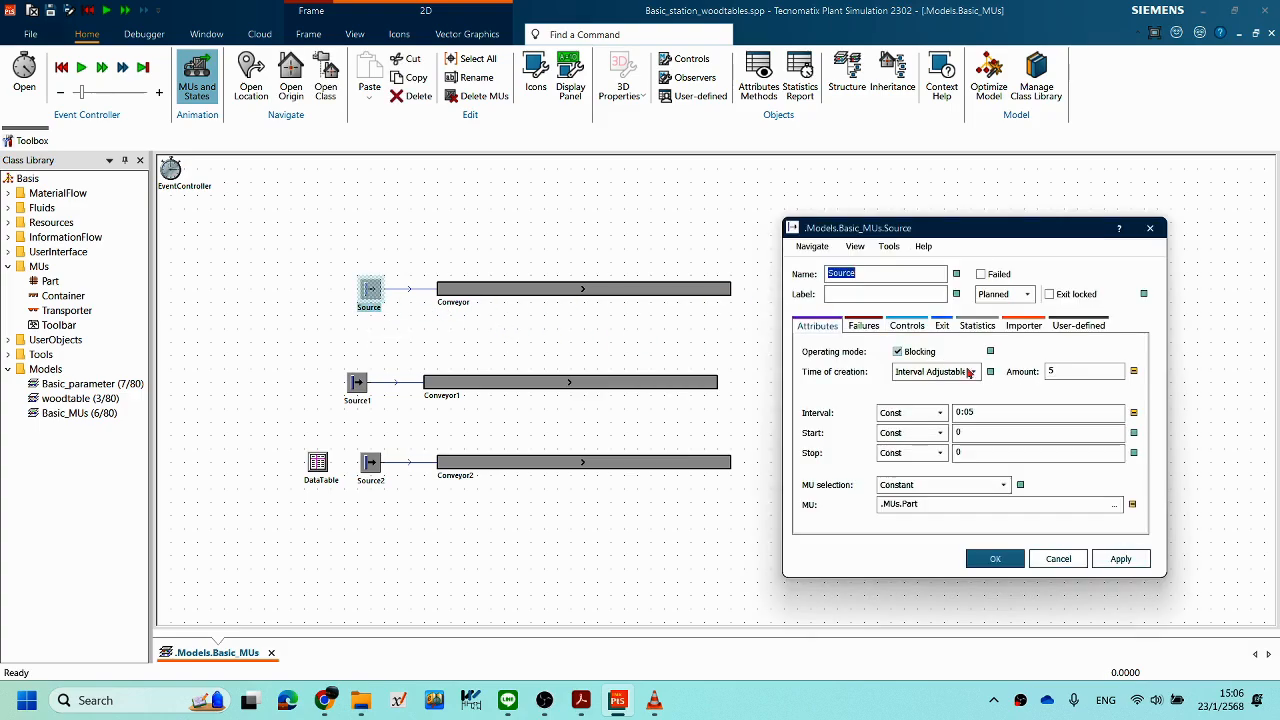
pyautogui.click(1081, 371)
pyautogui.write('-1')
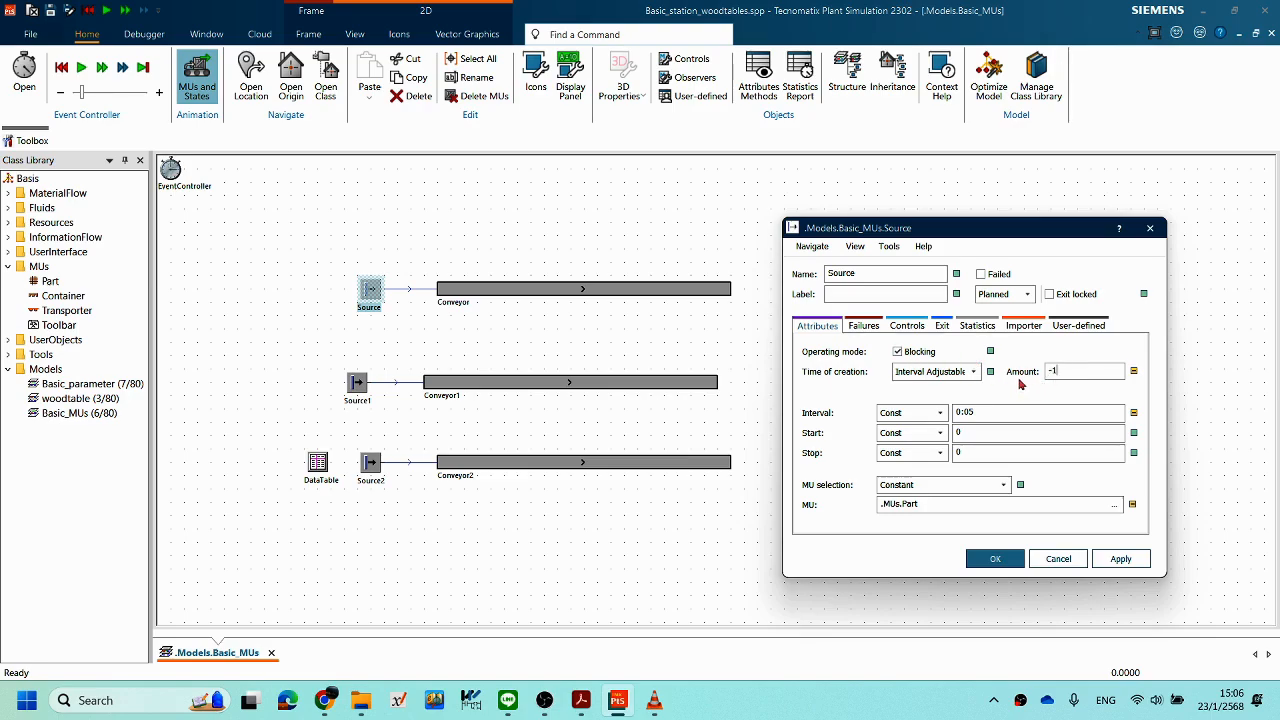
pyautogui.moveTo(1080, 372); pyautogui.dragTo(1032, 376)
pyautogui.click(995, 559)
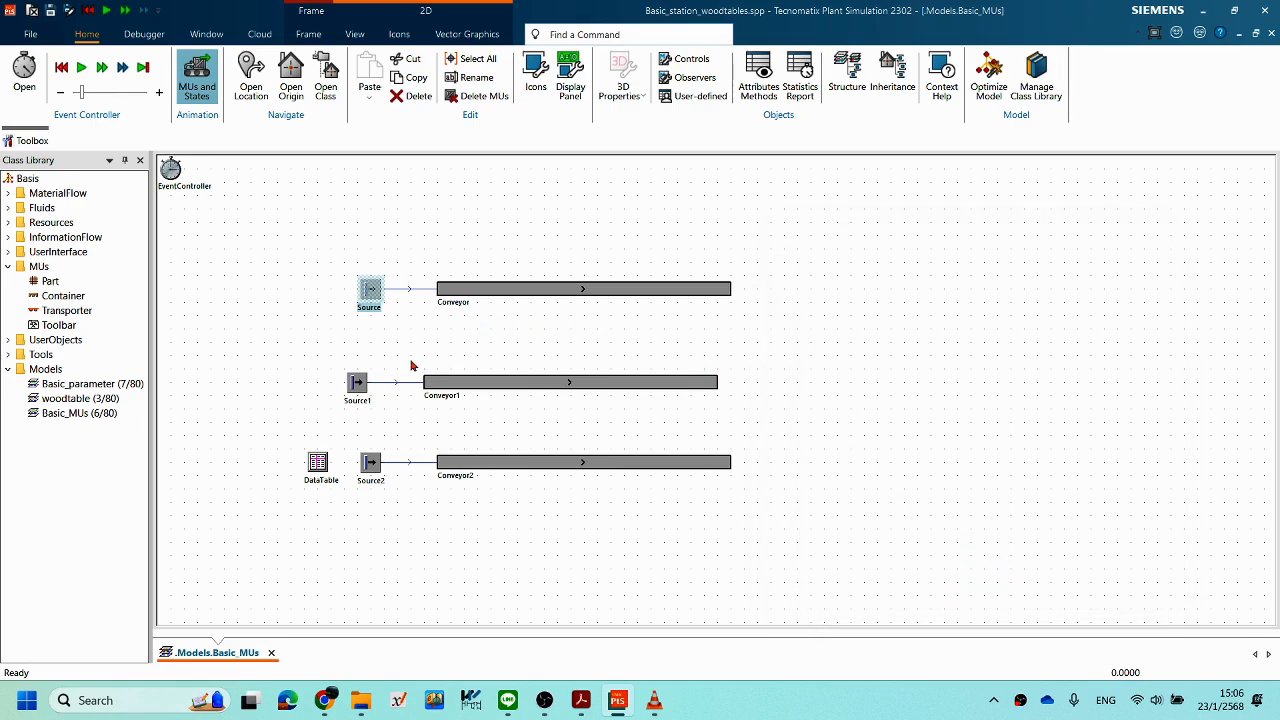
# Step: Set the creation amount of both Source1 and Source2 to -1 and confirm each
pyautogui.doubleClick(358, 384)
pyautogui.doubleClick(716, 322)
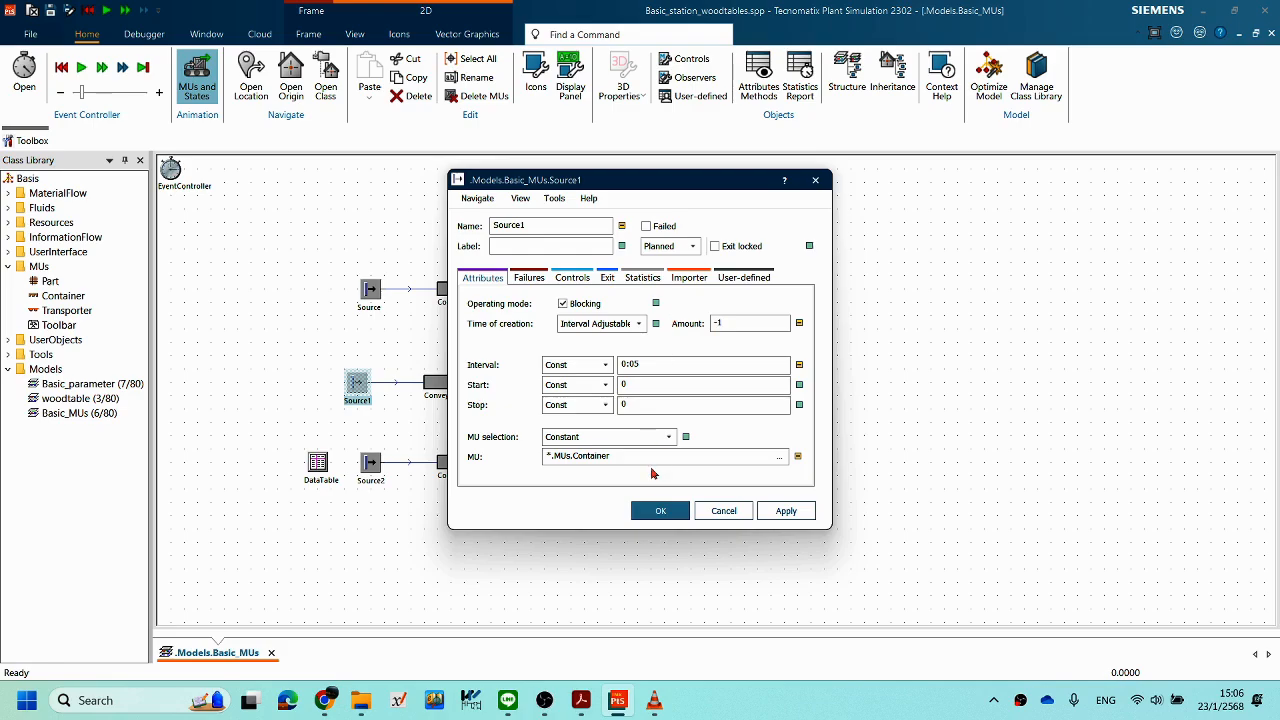
pyautogui.click(660, 511)
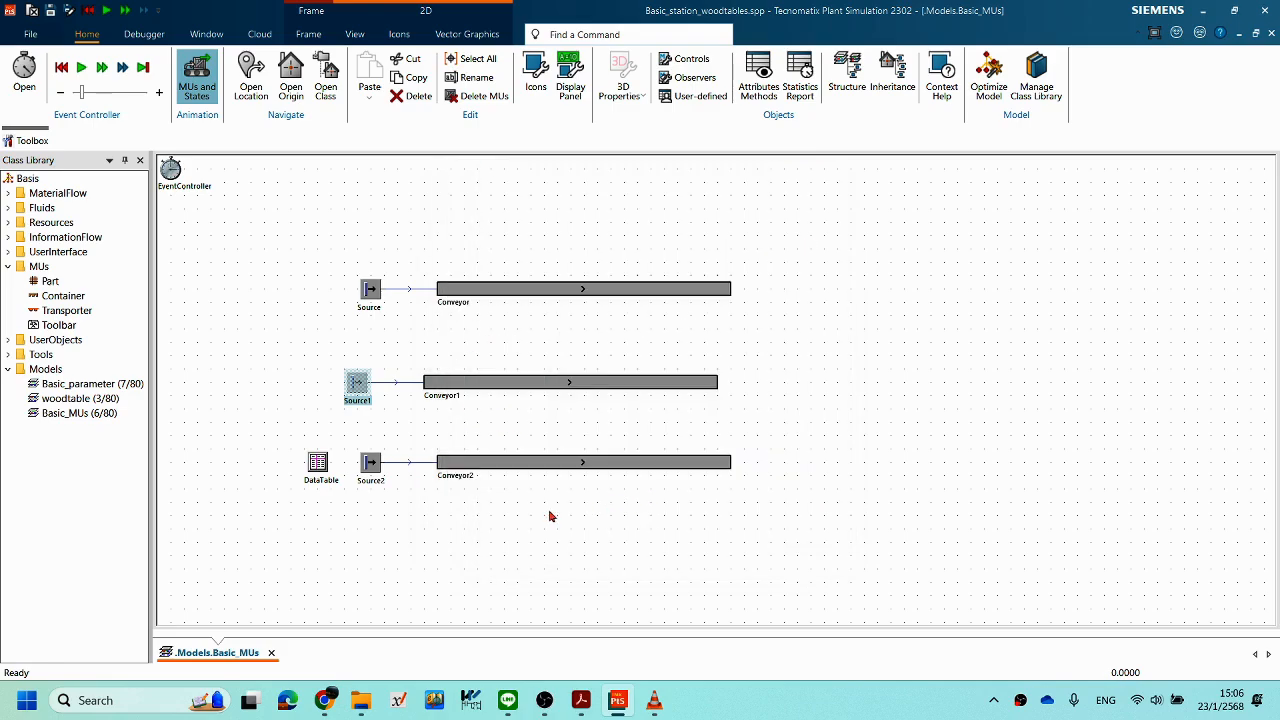
pyautogui.doubleClick(373, 468)
pyautogui.doubleClick(1081, 334)
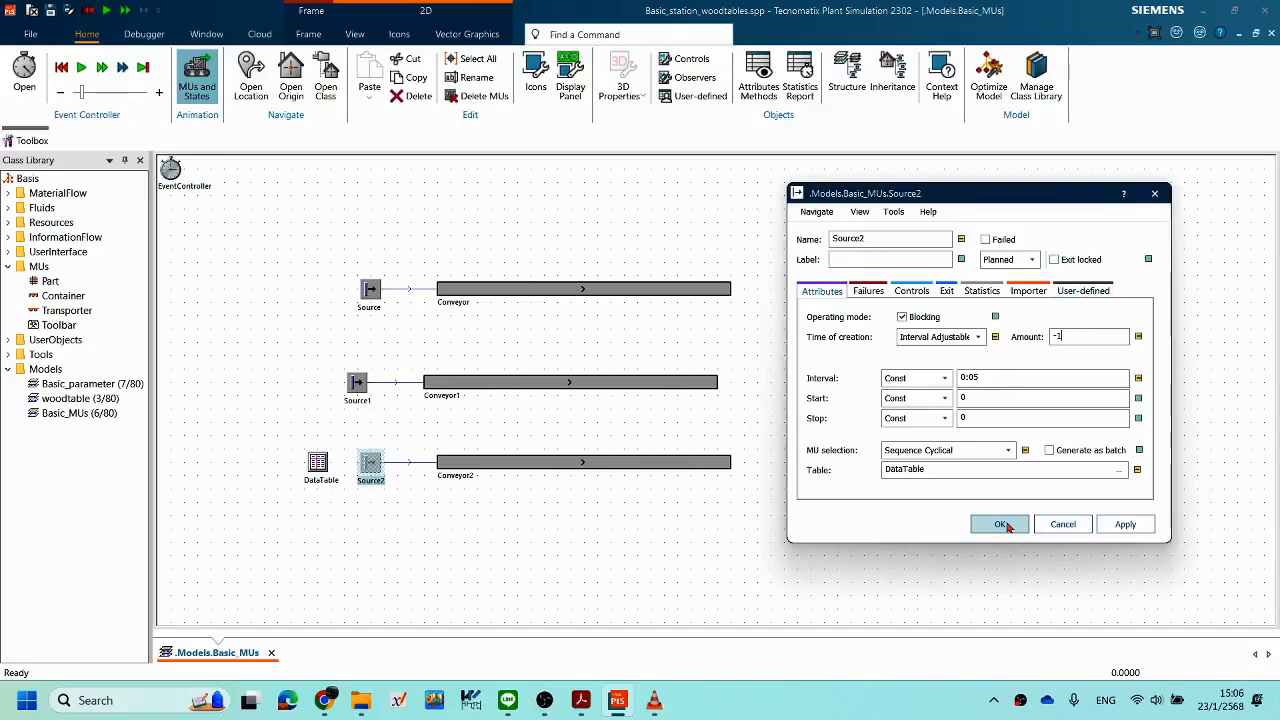
pyautogui.click(1000, 524)
# Step: Set the EventController's simulation speed to 6.5 times real-time and confirm
pyautogui.rightClick(906, 339)
pyautogui.rightClick(937, 366)
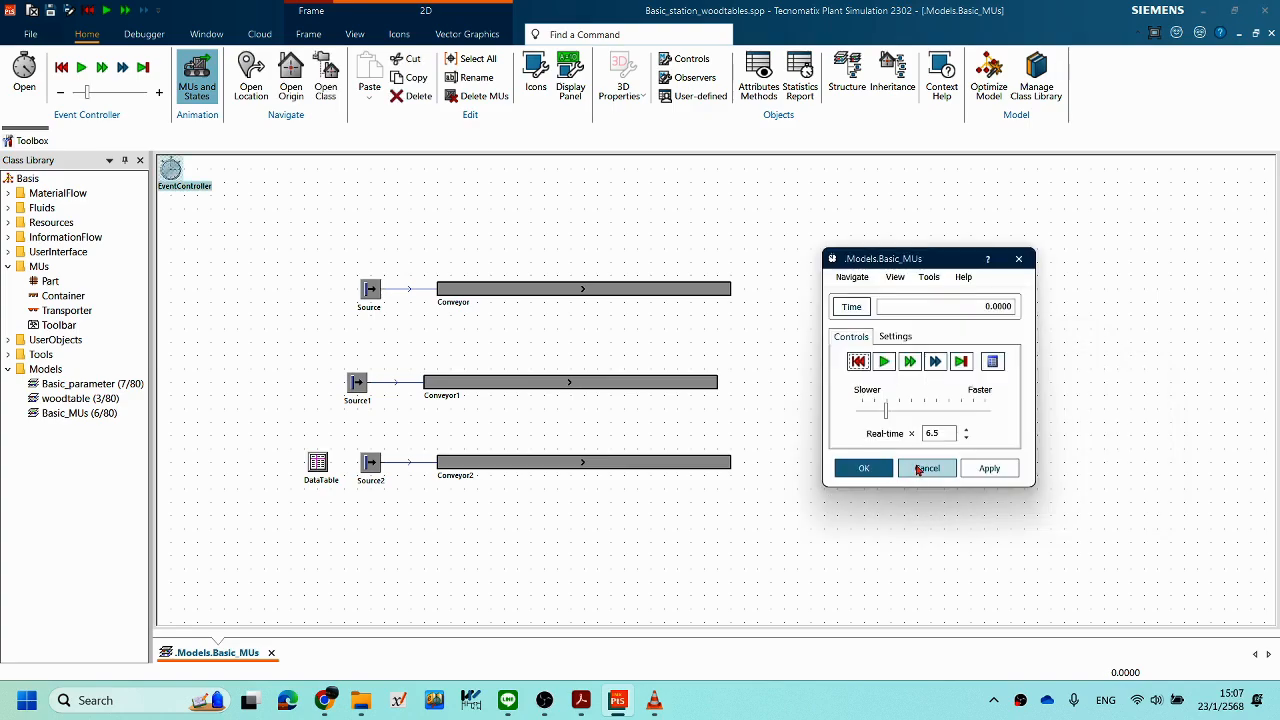
pyautogui.click(866, 472)
# Step: Review the first Source's available MU selection options and cancel its settings
pyautogui.doubleClick(370, 290)
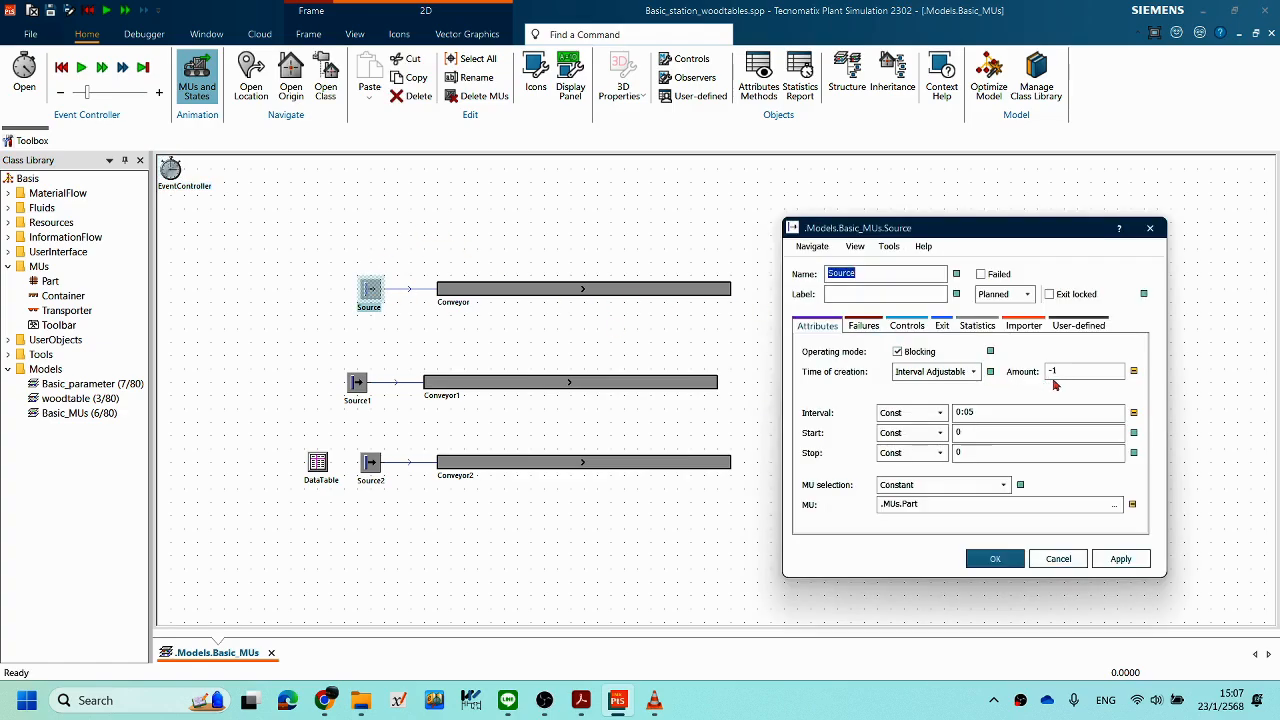
pyautogui.moveTo(923, 229); pyautogui.dragTo(883, 194)
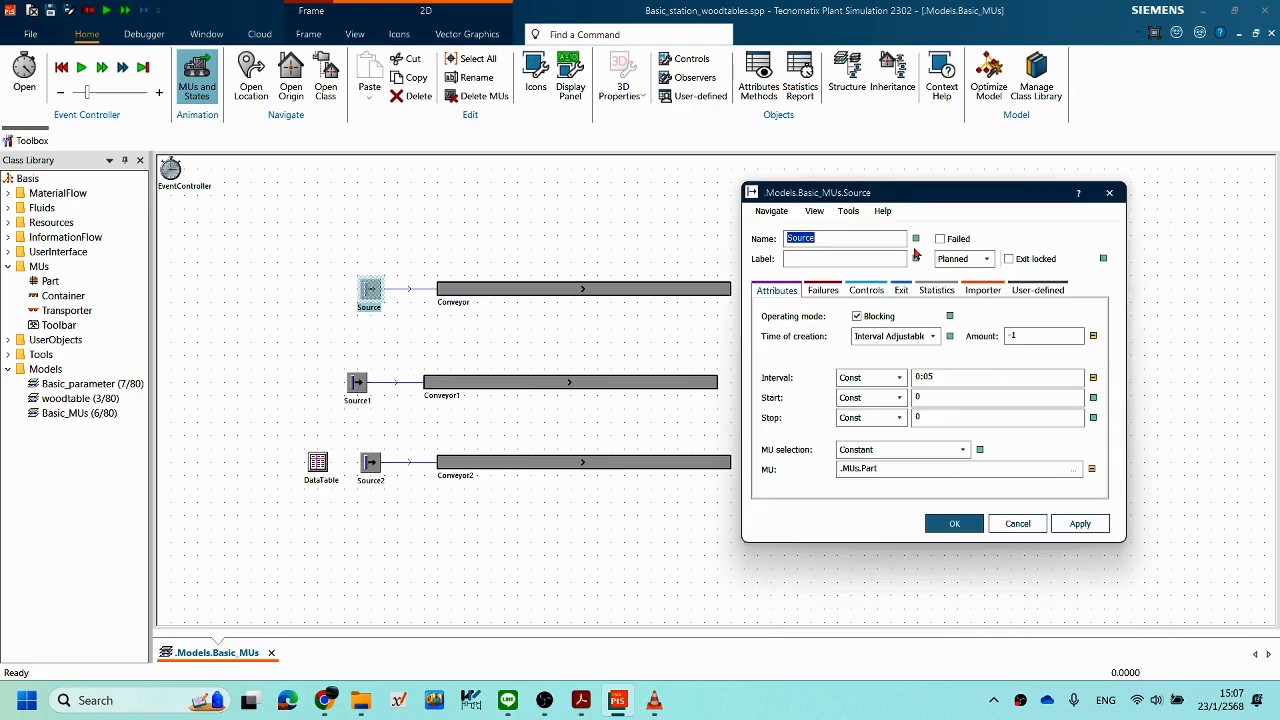
pyautogui.click(962, 451)
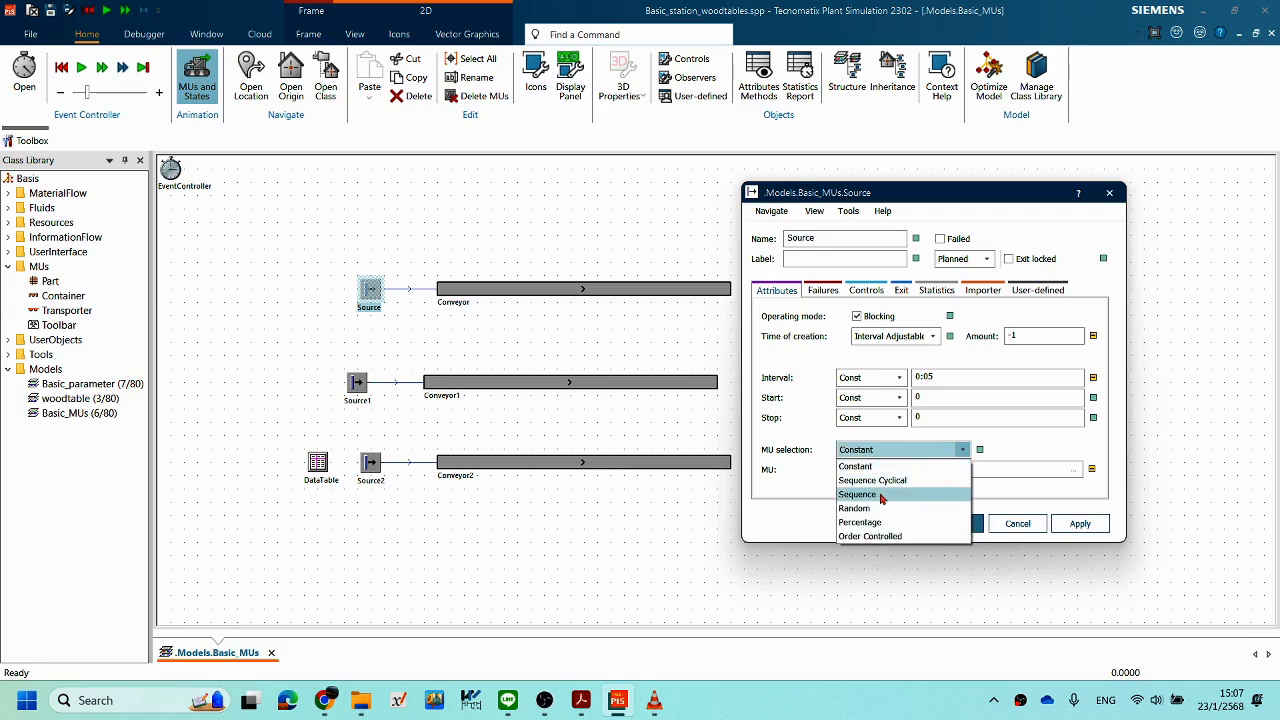
pyautogui.click(572, 551)
pyautogui.click(1014, 528)
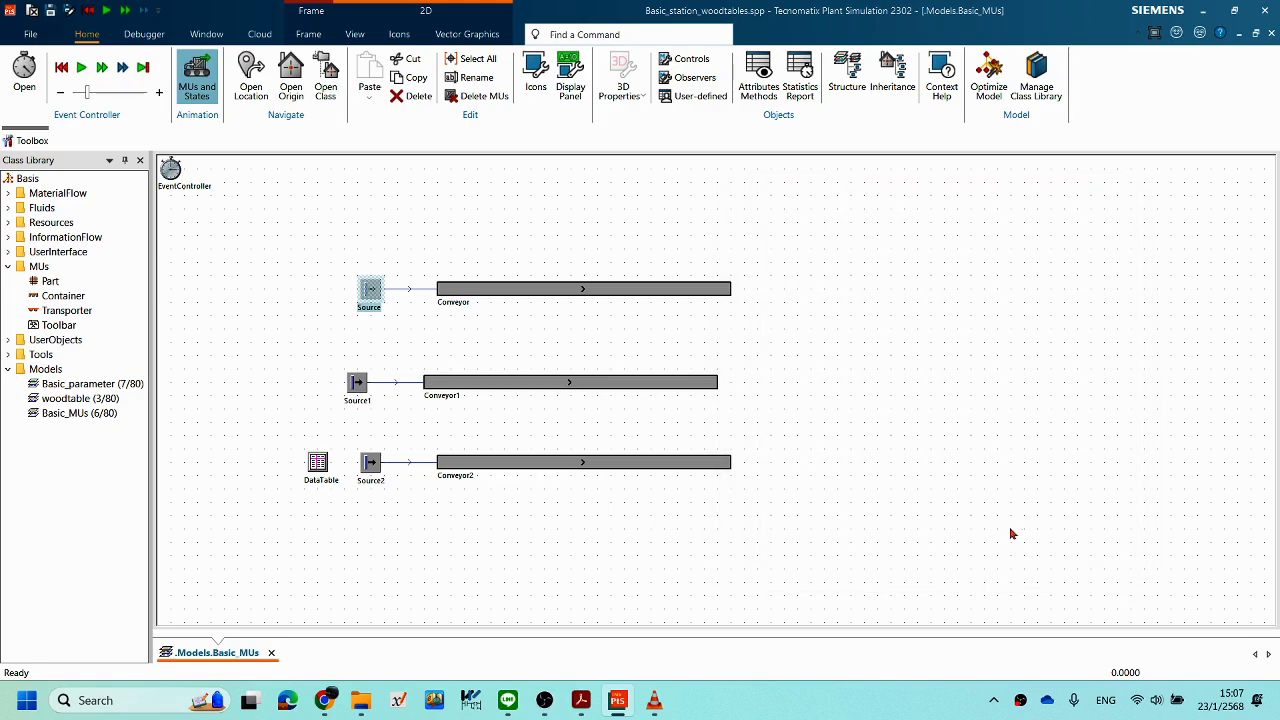
pyautogui.click(939, 566)
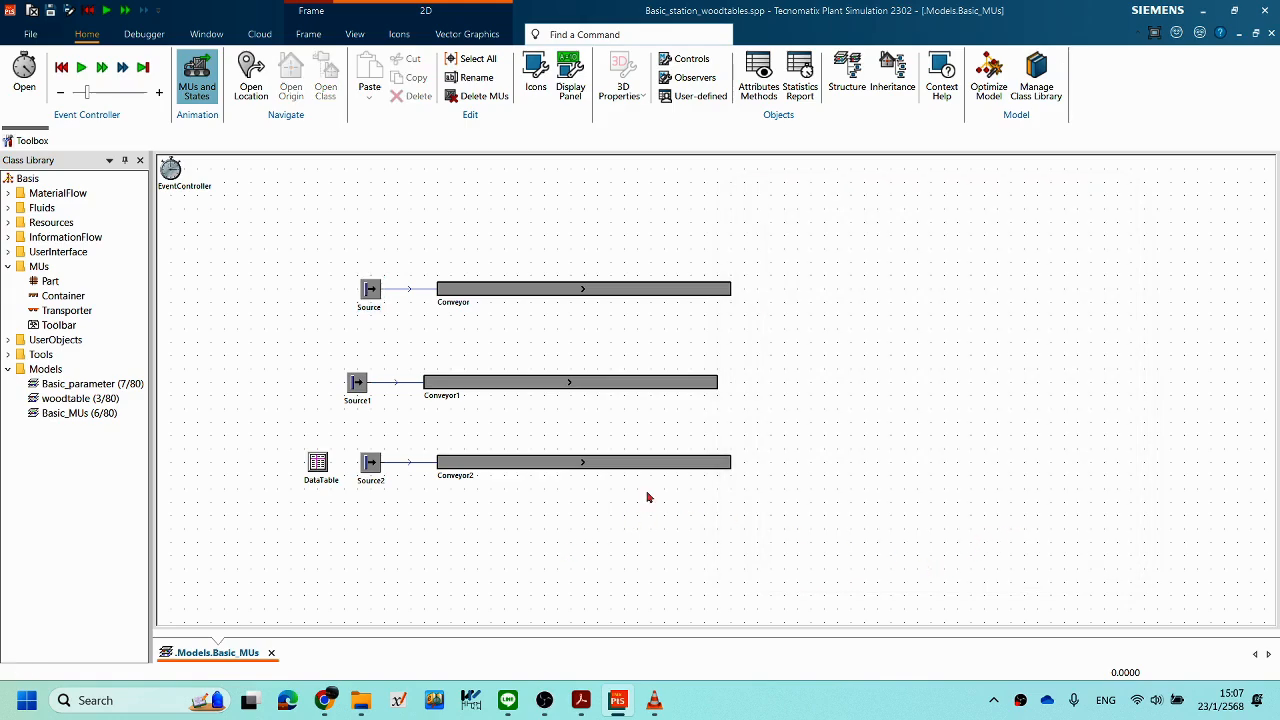
# Step: Change Source2's MU selection to Sequence, keeping DataTable as its table, and confirm
pyautogui.doubleClick(371, 463)
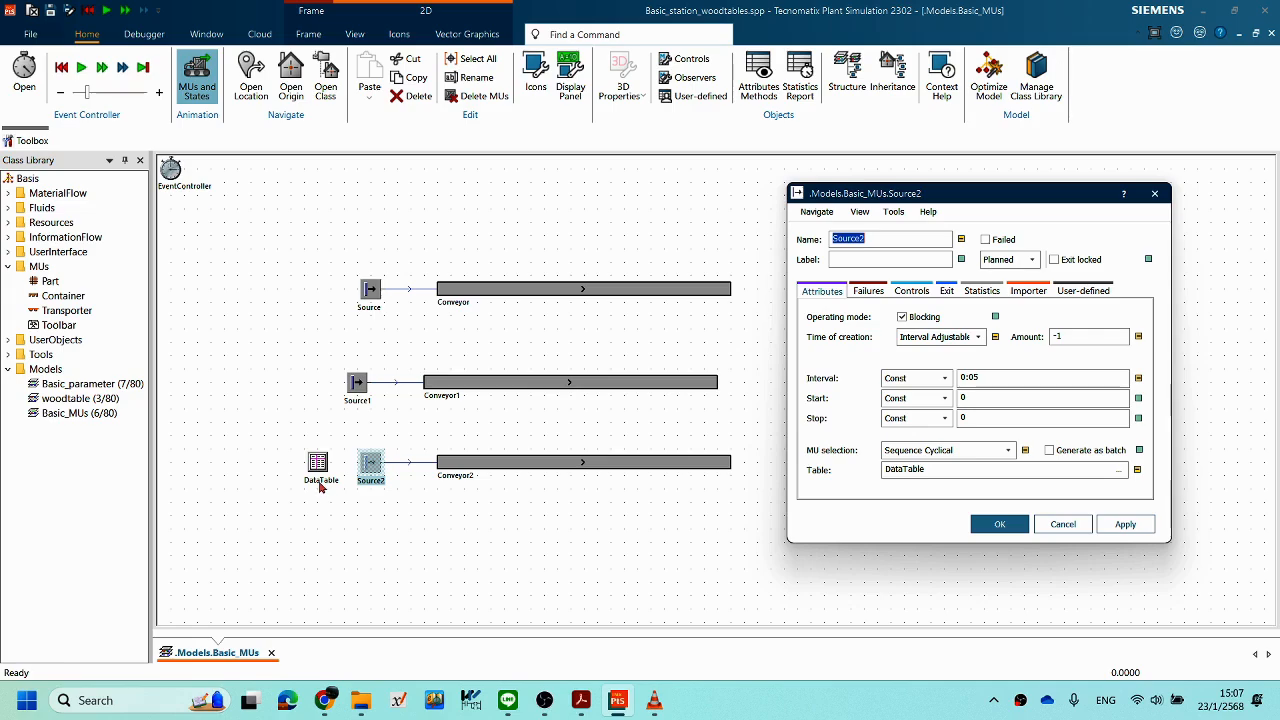
pyautogui.click(985, 455)
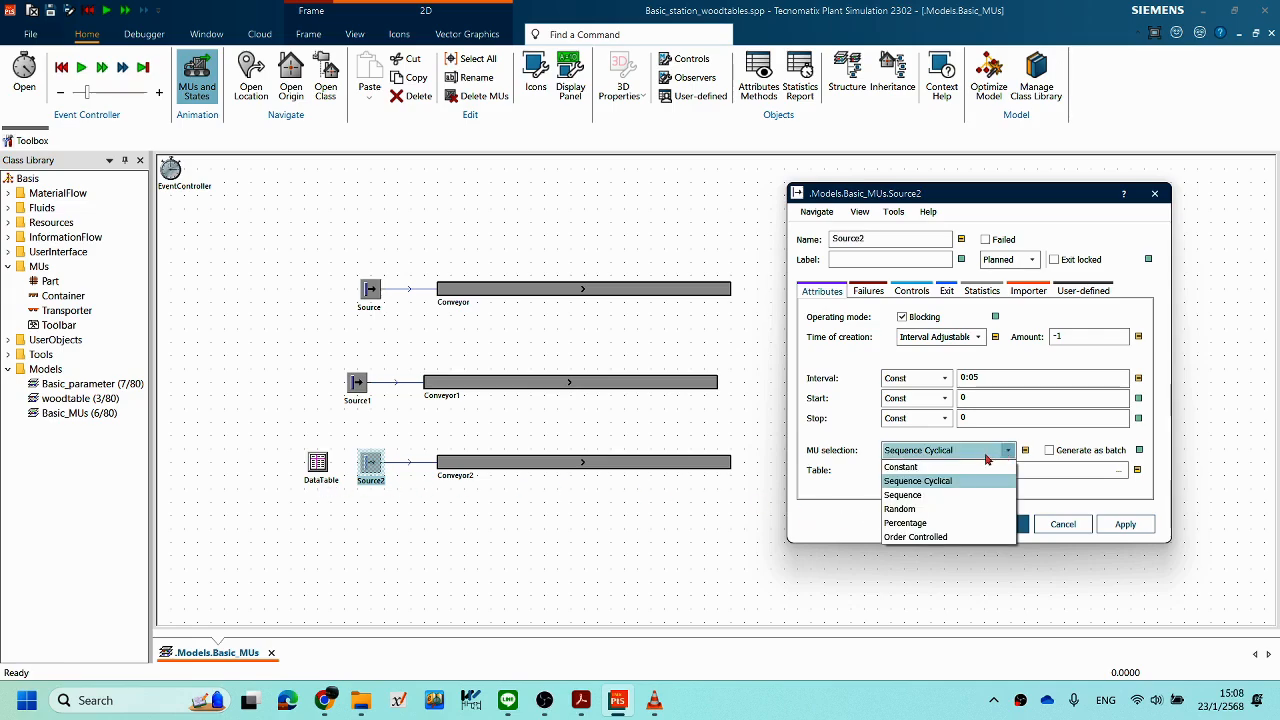
pyautogui.click(929, 497)
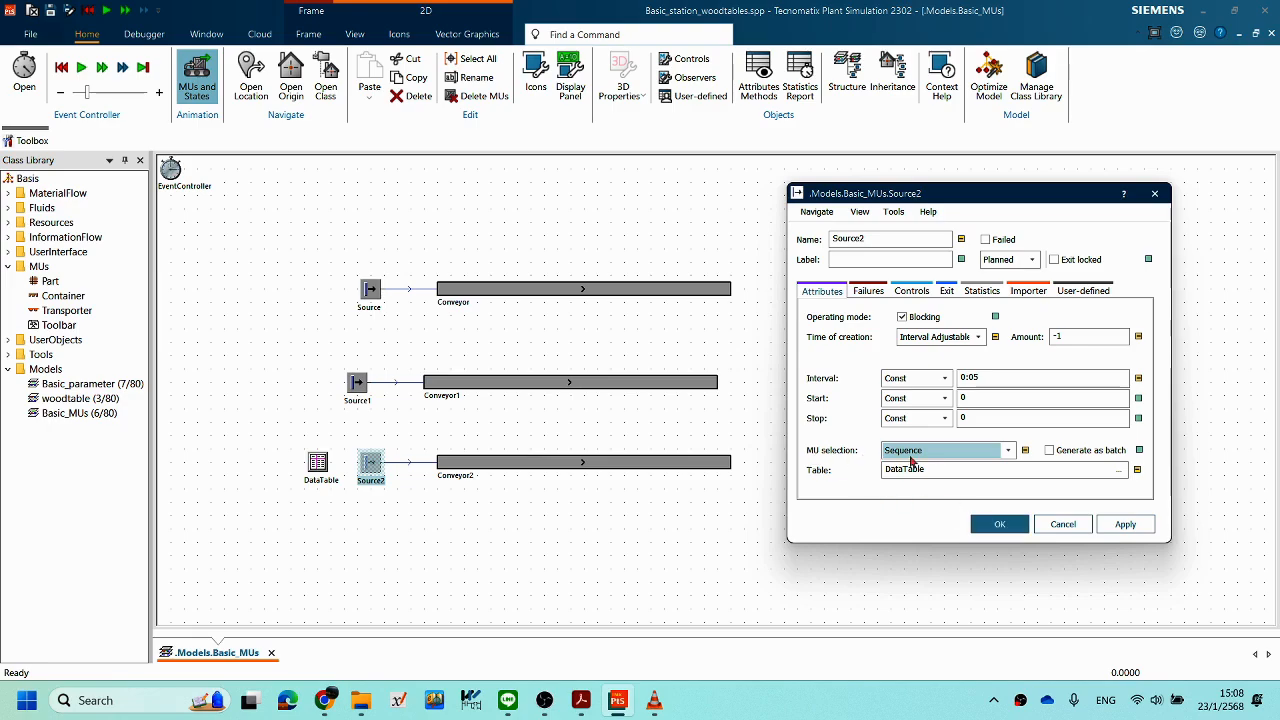
pyautogui.click(995, 522)
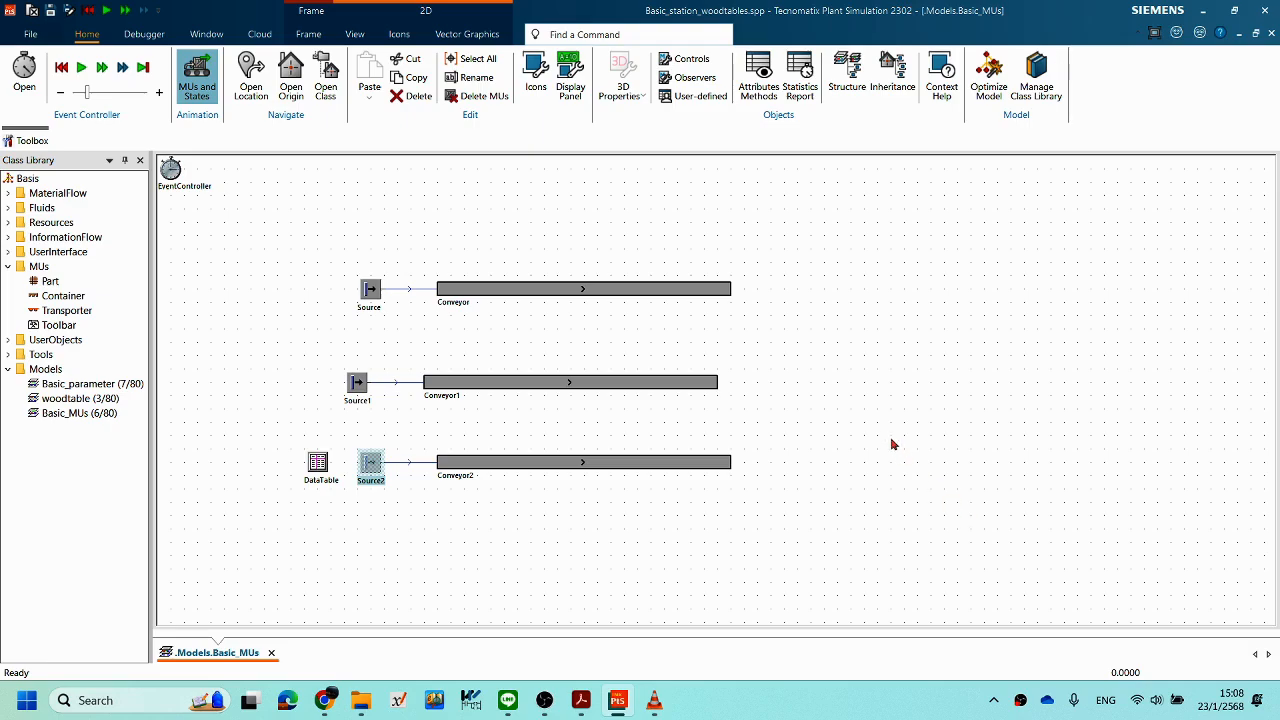
# Step: Reset the simulation and run it with Source2 in Sequence mode
pyautogui.rightClick(887, 408)
pyautogui.click(898, 387)
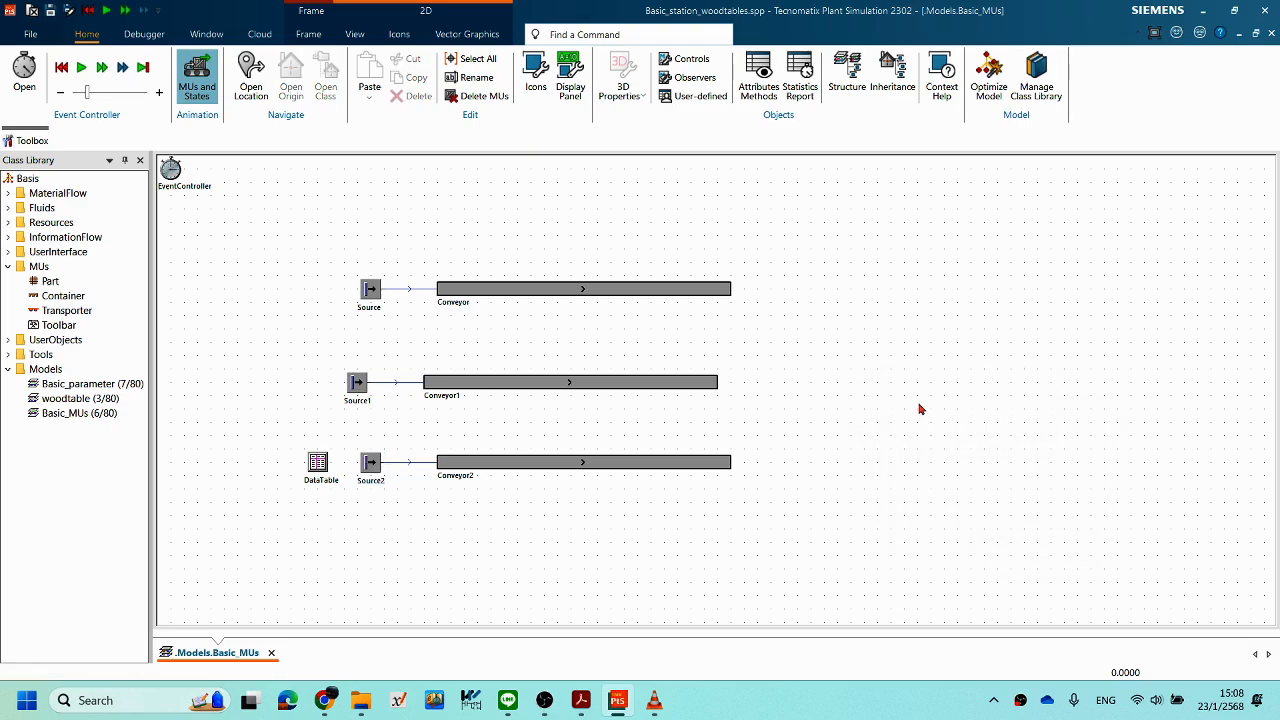
pyautogui.rightClick(921, 427)
pyautogui.click(950, 406)
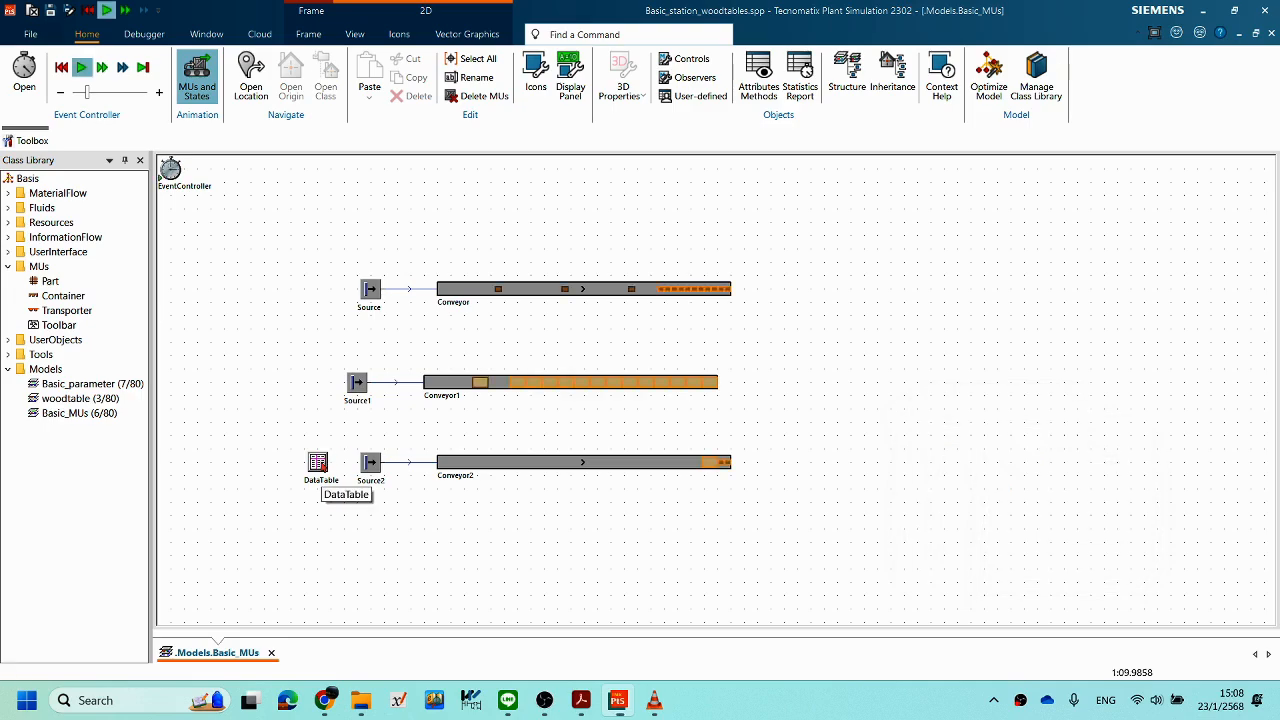
# Step: Check the MU numbers in the DataTable, close the table and reset the simulation
pyautogui.doubleClick(320, 464)
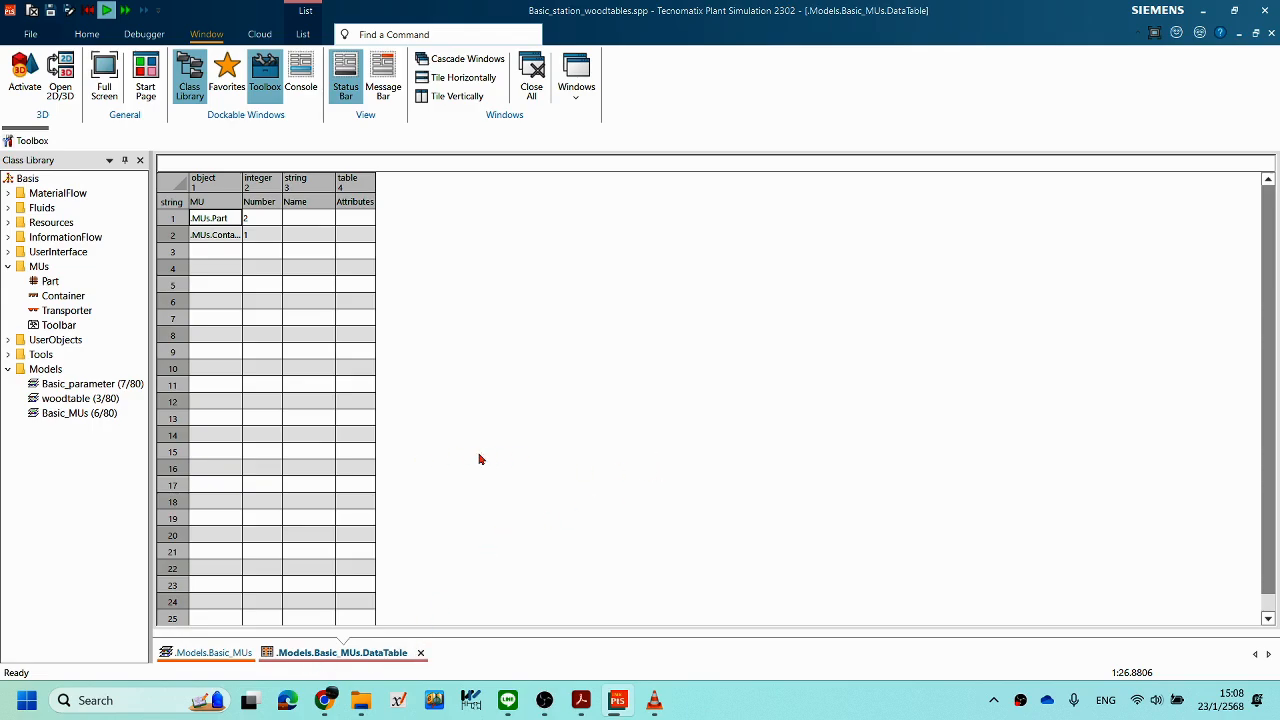
pyautogui.rightClick(803, 348)
pyautogui.click(785, 376)
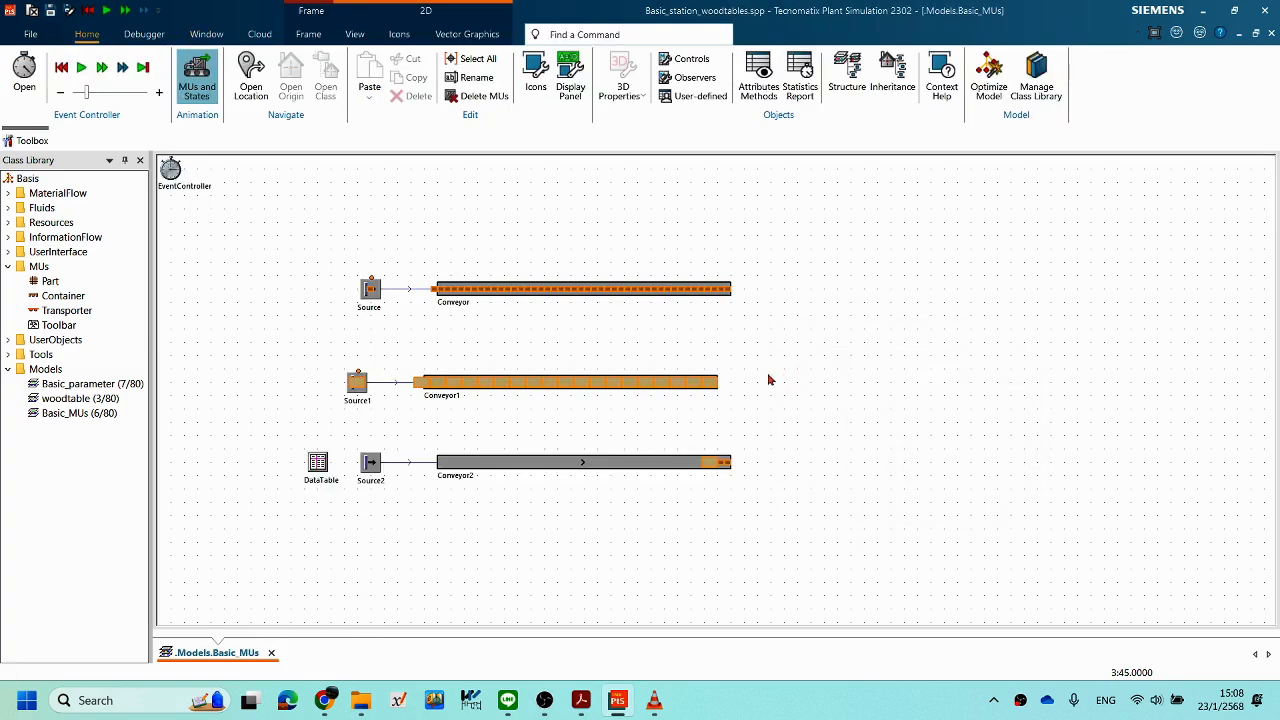
pyautogui.rightClick(889, 314)
pyautogui.click(894, 290)
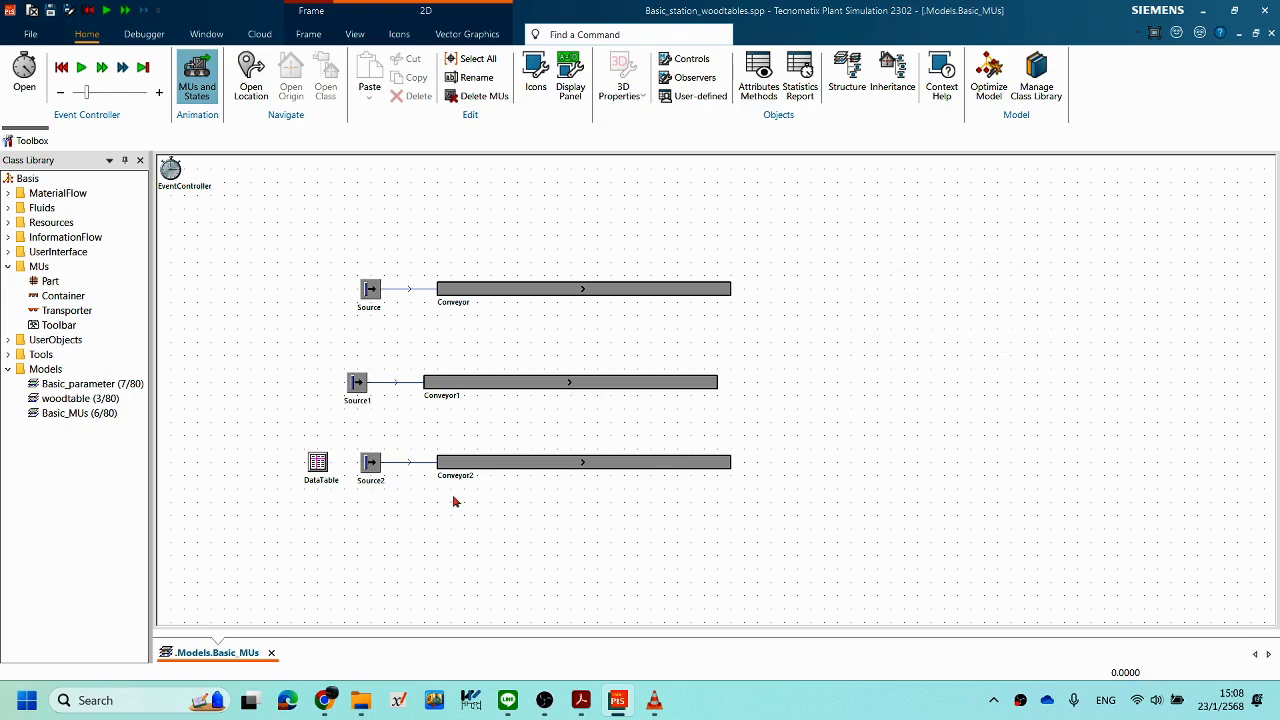
# Step: Set Source2's MU selection to Sequence Cyclical, confirm, and reset the simulation
pyautogui.doubleClick(372, 478)
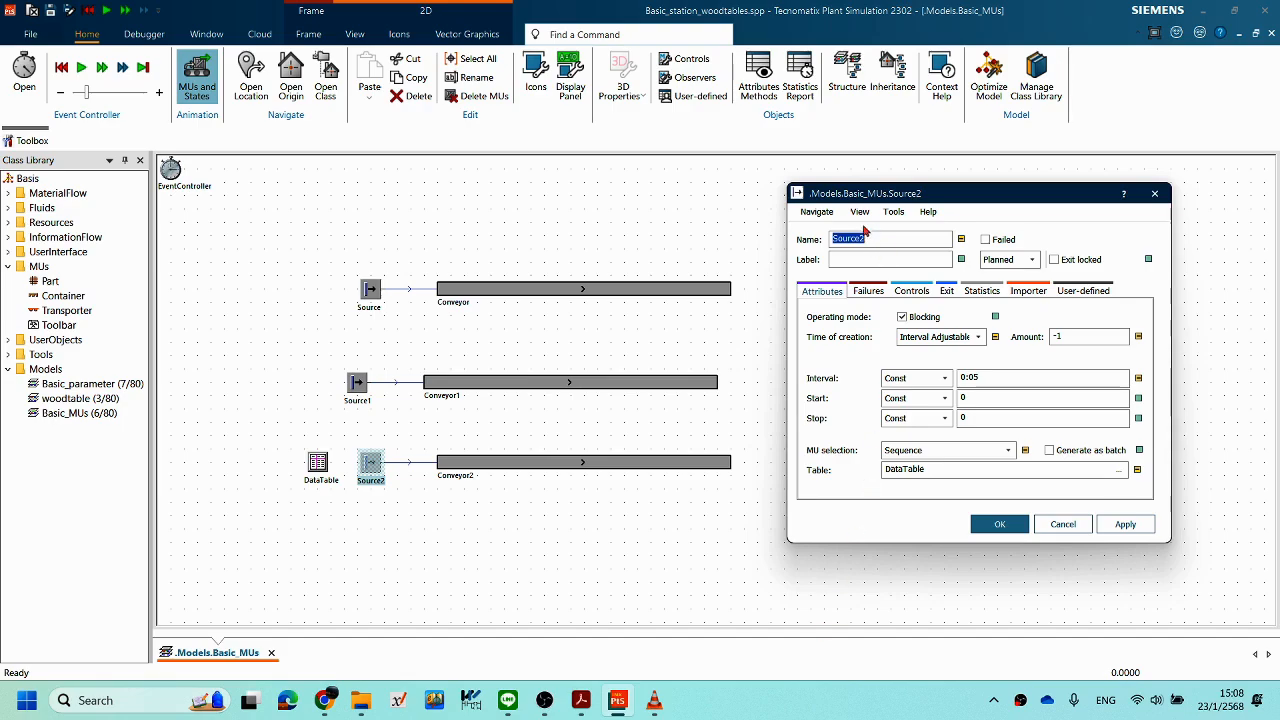
pyautogui.moveTo(918, 197); pyautogui.dragTo(850, 173)
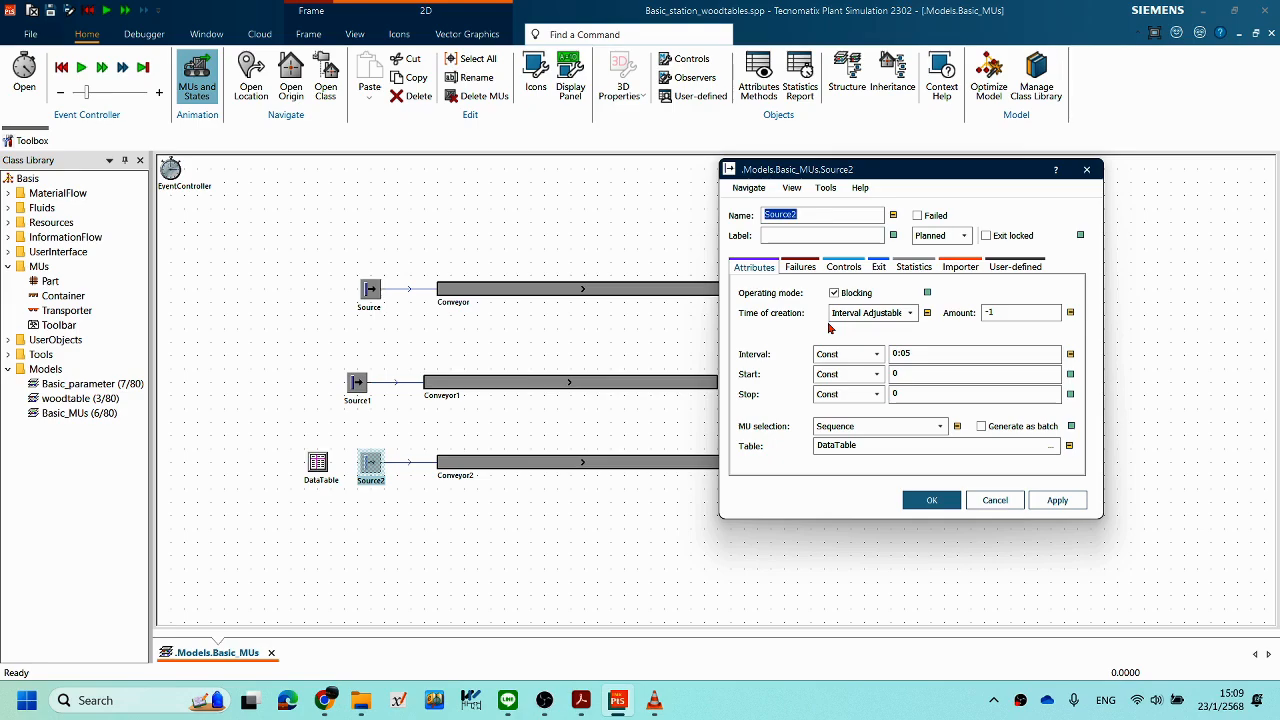
pyautogui.click(921, 427)
pyautogui.click(880, 456)
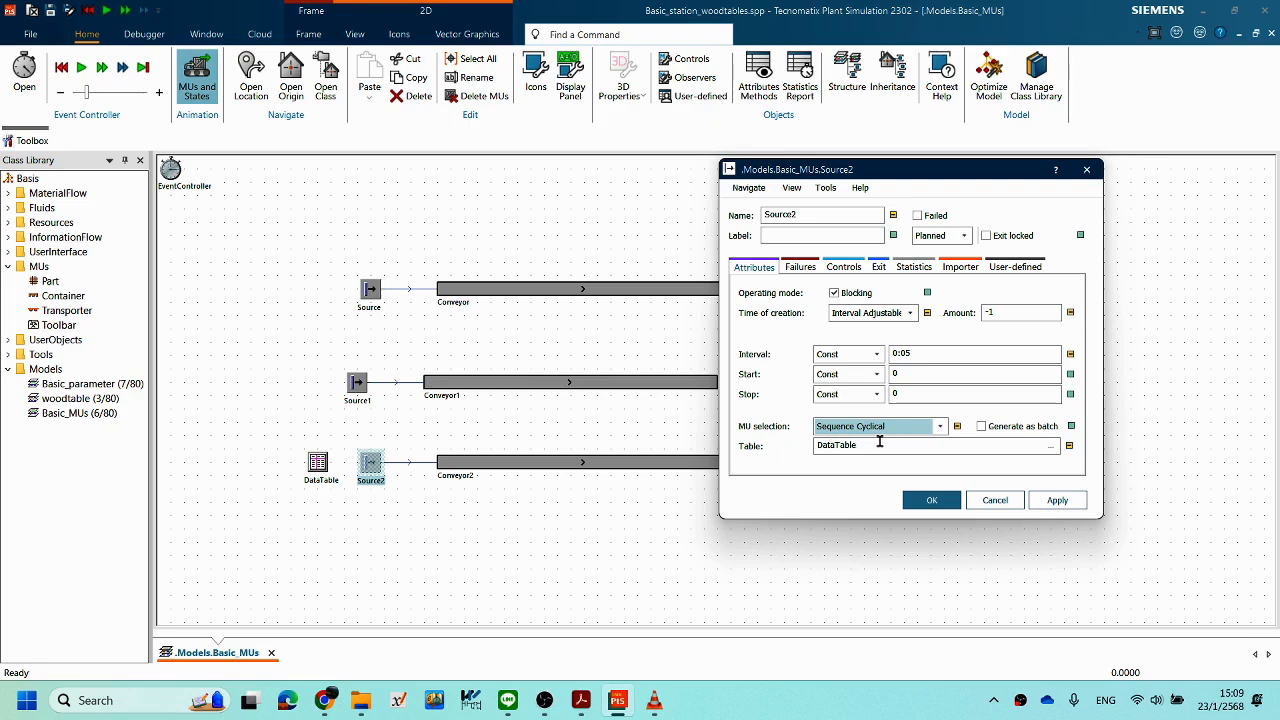
pyautogui.click(942, 427)
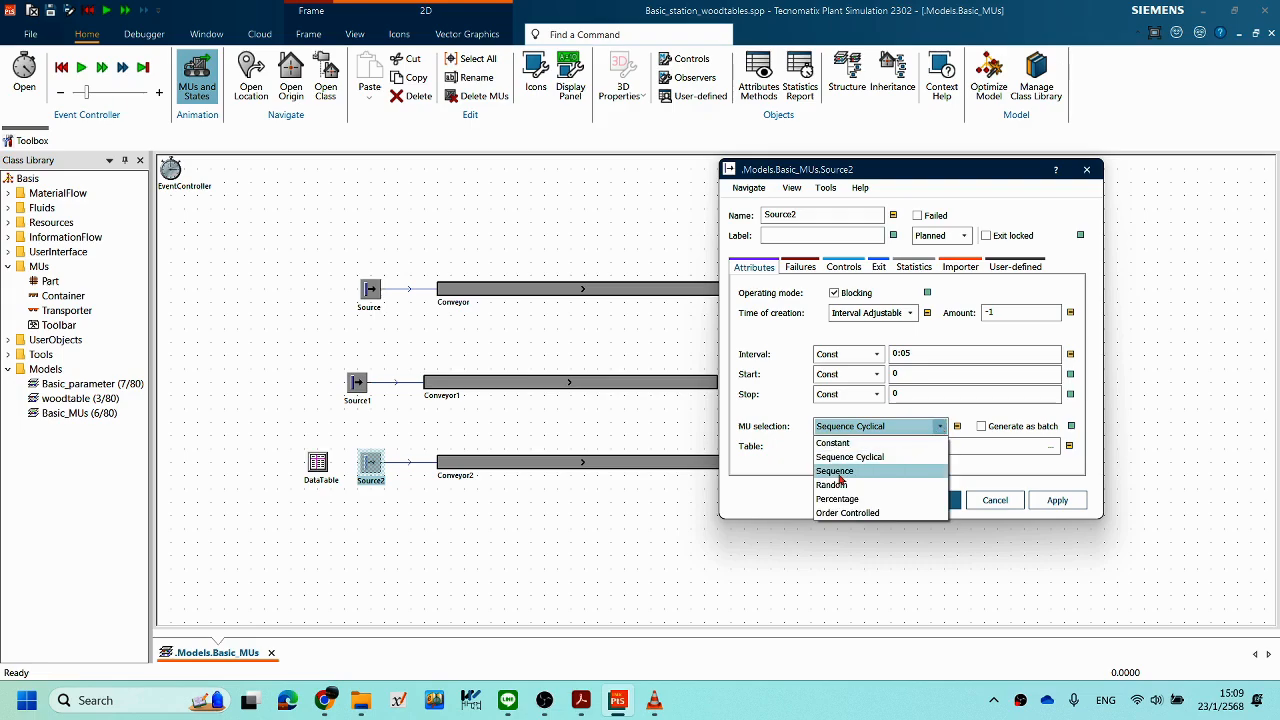
pyautogui.click(784, 411)
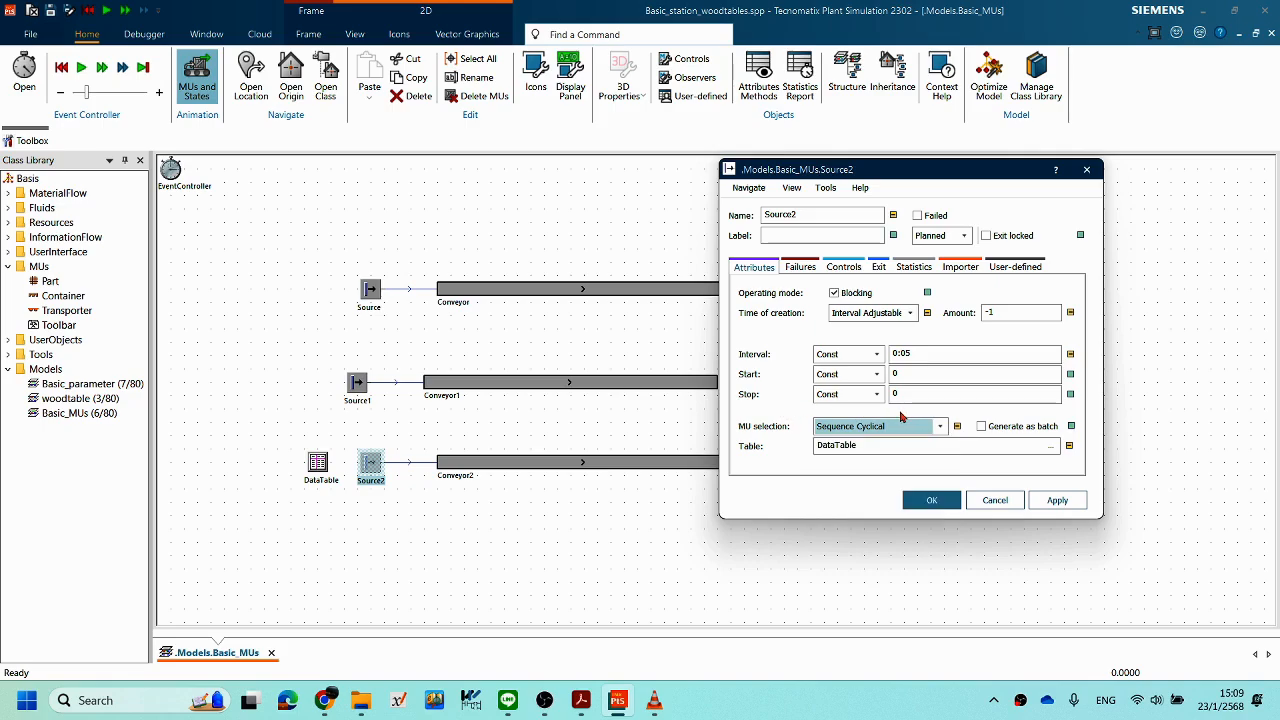
pyautogui.click(931, 500)
pyautogui.rightClick(926, 340)
pyautogui.click(934, 315)
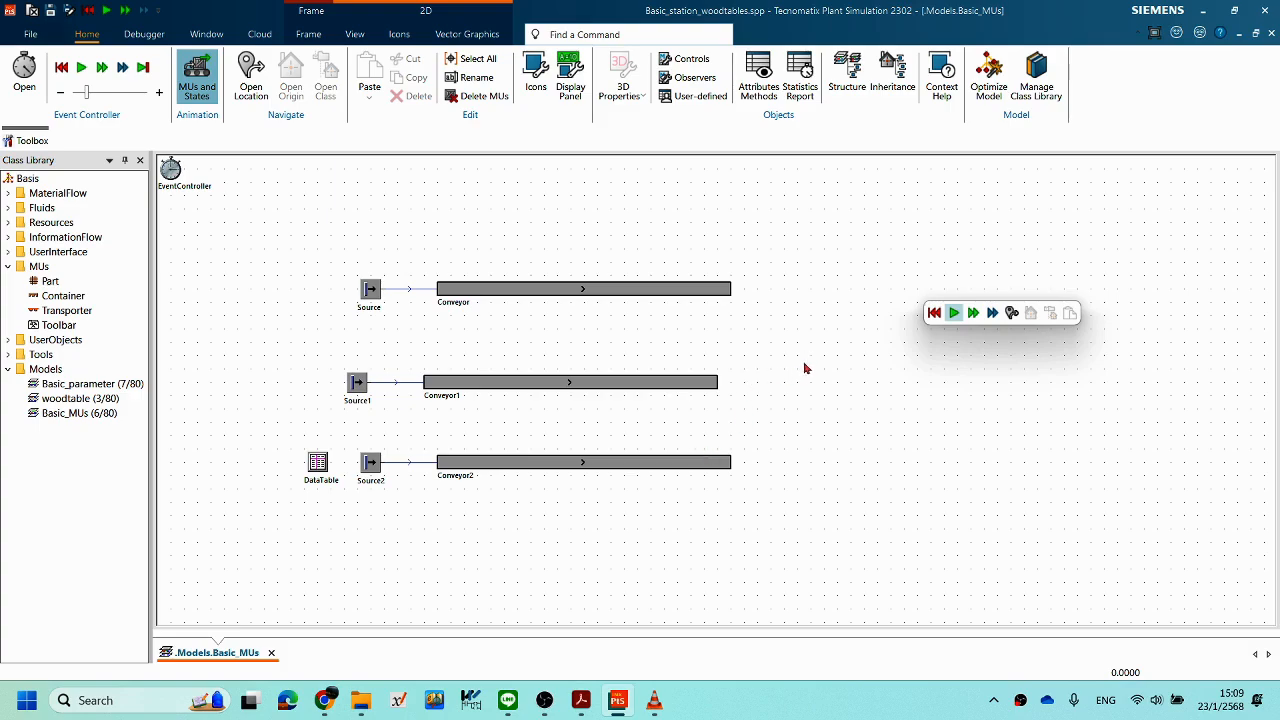
# Step: Set the Amount of MUs created by the first Source to 5 and confirm
pyautogui.doubleClick(380, 304)
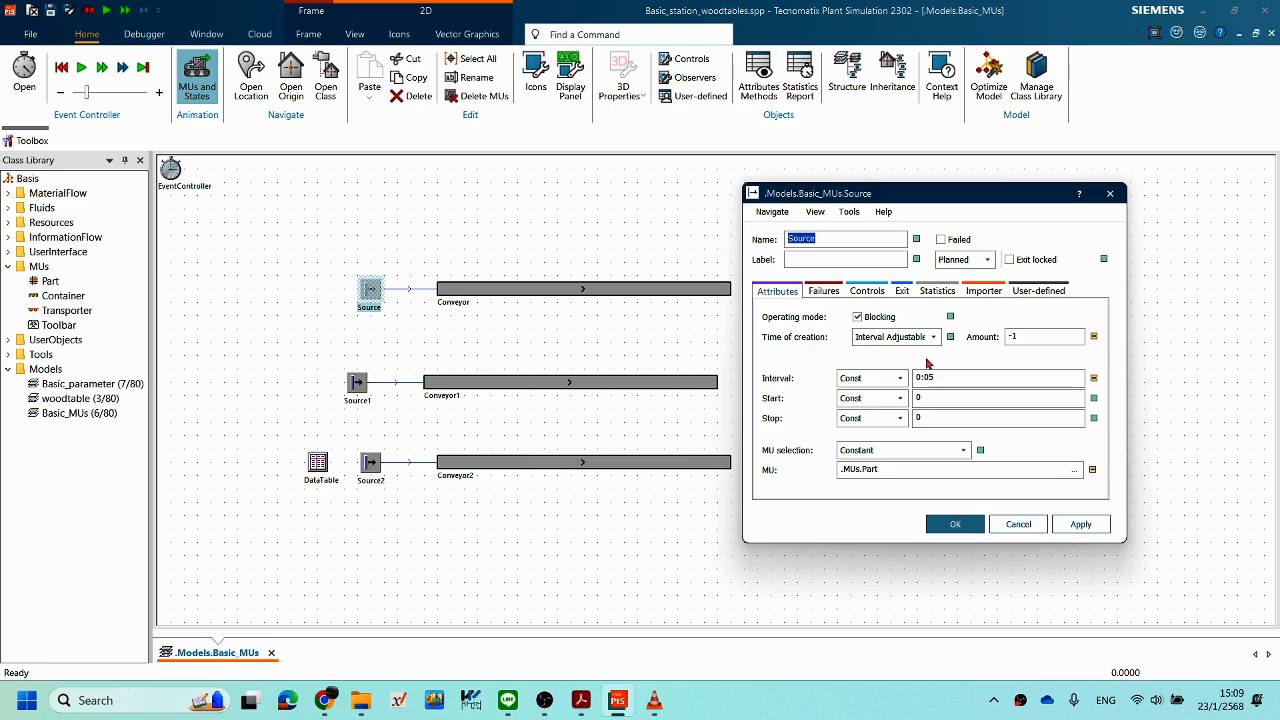
pyautogui.moveTo(1045, 336); pyautogui.dragTo(983, 338)
pyautogui.write('5')
pyautogui.click(966, 526)
# Step: Limit Source1's Amount to 5 MUs and confirm its settings
pyautogui.doubleClick(358, 386)
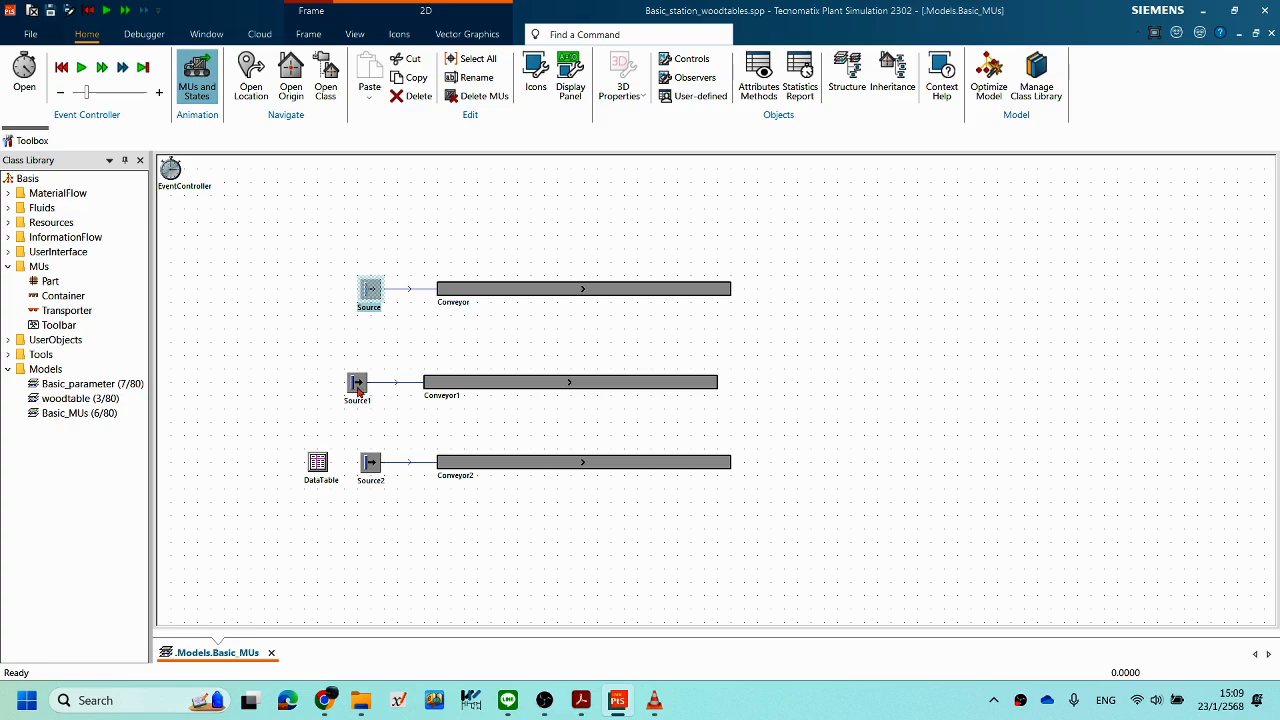
pyautogui.click(751, 323)
pyautogui.moveTo(763, 323); pyautogui.dragTo(668, 327)
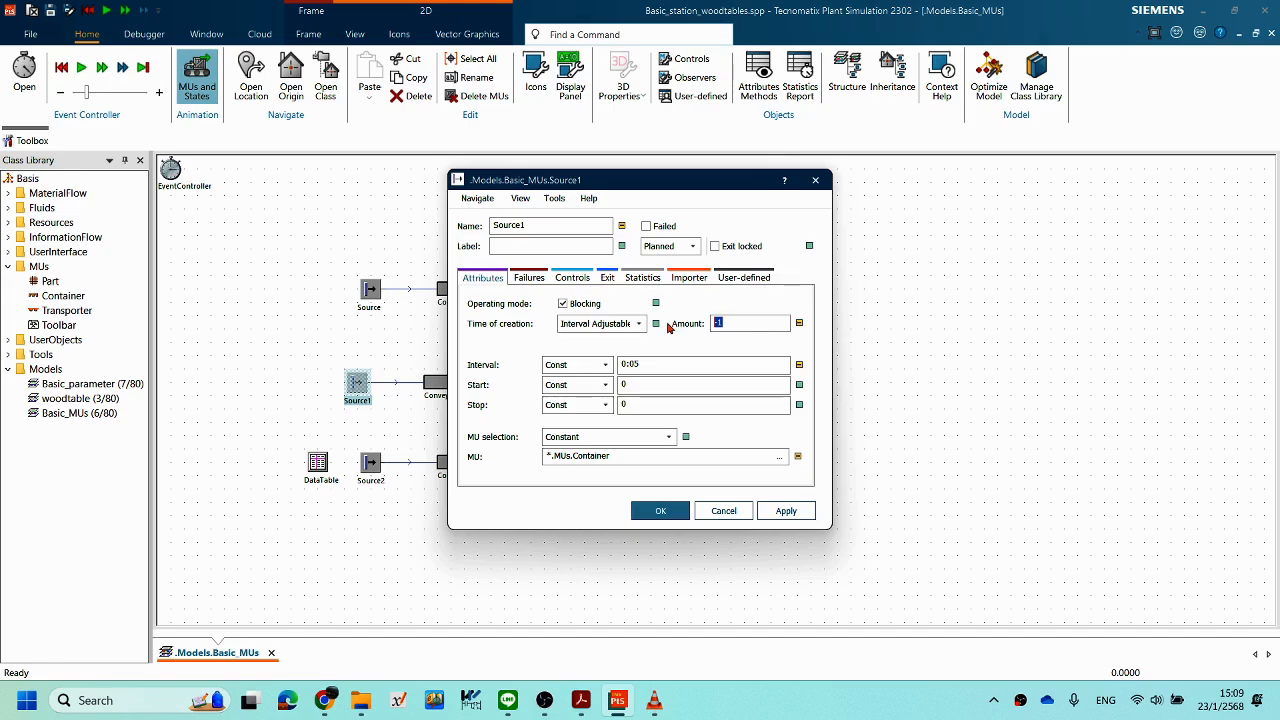
pyautogui.write('1')
pyautogui.click(660, 511)
# Step: Set Source2's Amount to 5, confirm, and deselect the object
pyautogui.doubleClick(376, 470)
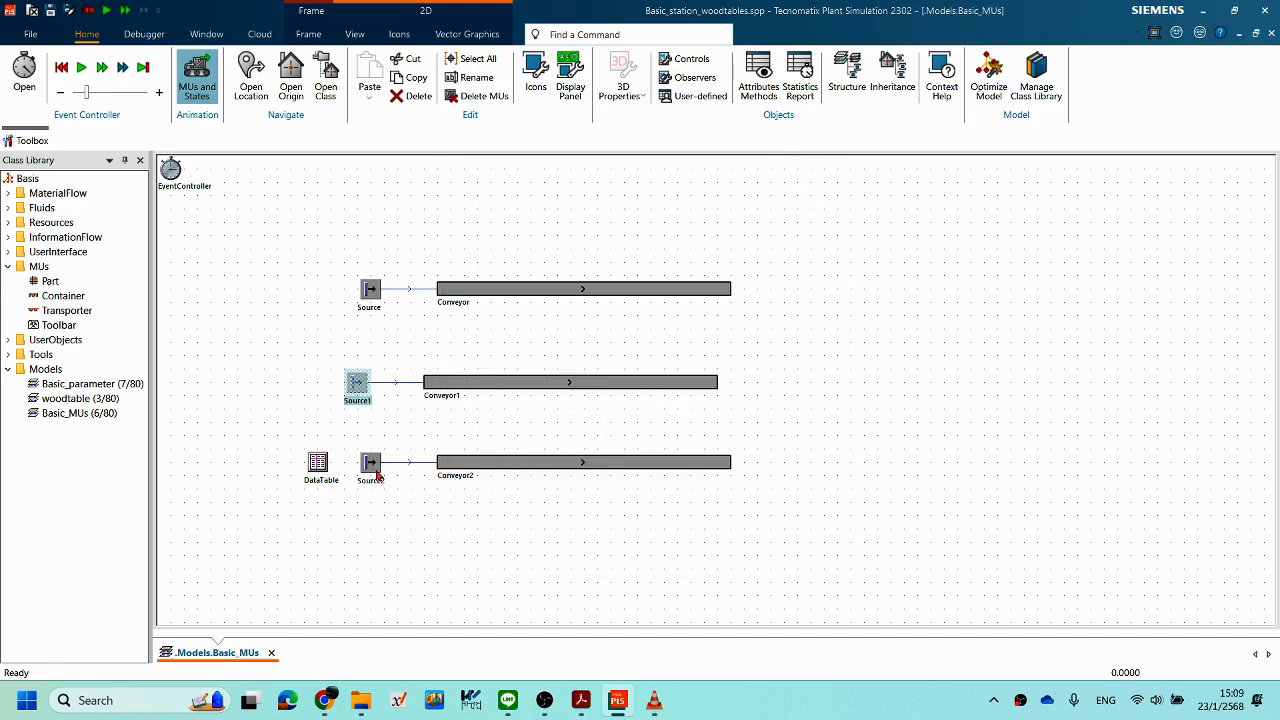
pyautogui.doubleClick(988, 313)
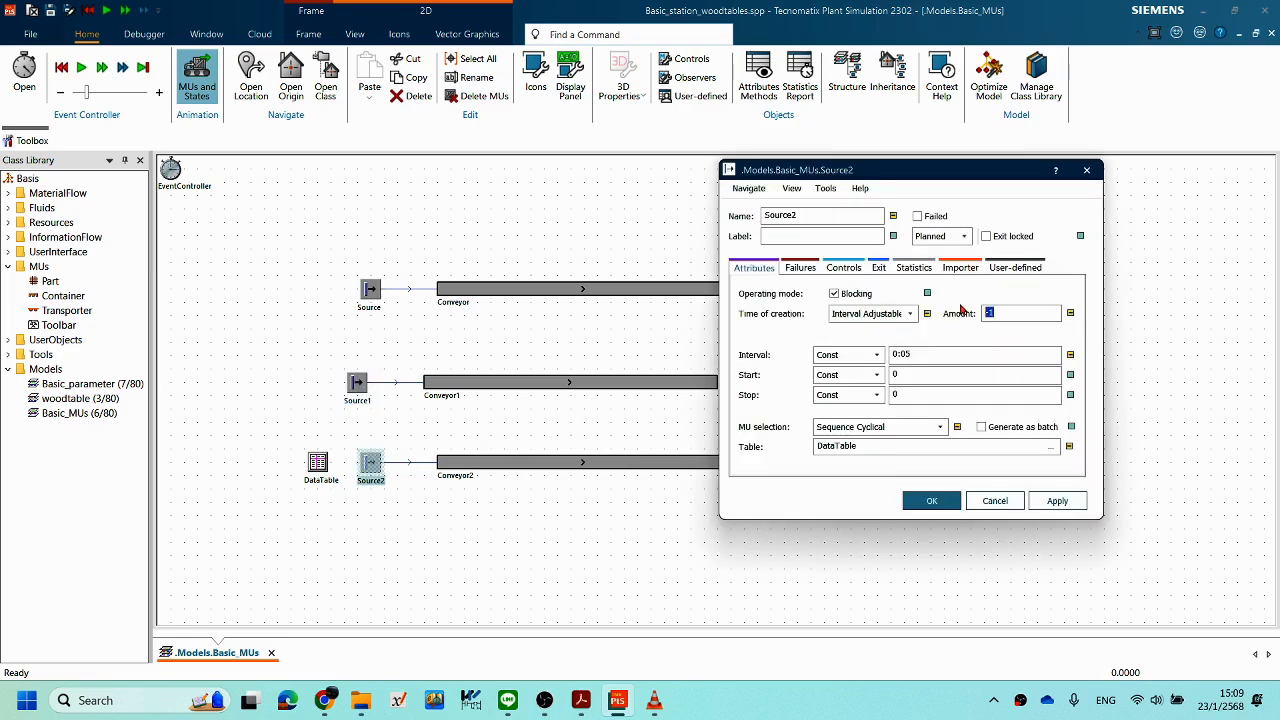
pyautogui.write('5')
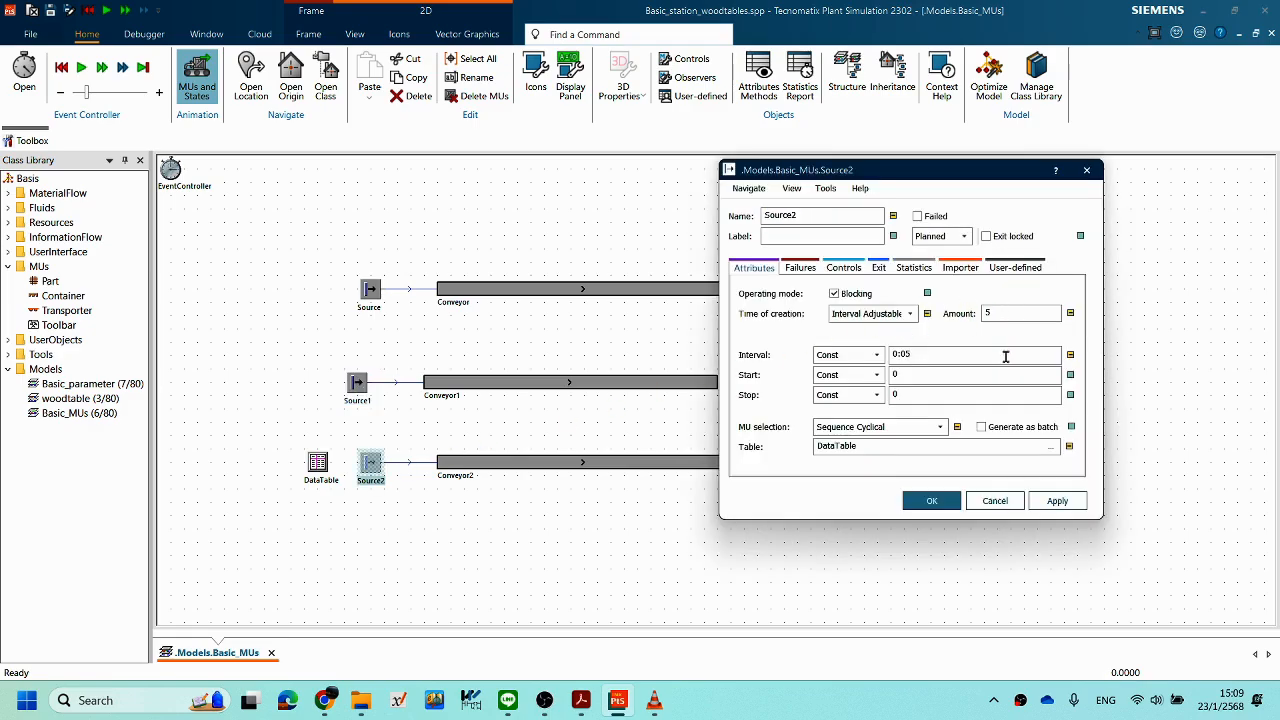
pyautogui.click(920, 503)
pyautogui.click(898, 472)
# Step: Reset and run the simulation with the limited amounts on all three lines, and reset it again
pyautogui.rightClick(910, 430)
pyautogui.click(918, 410)
pyautogui.rightClick(930, 247)
pyautogui.click(962, 217)
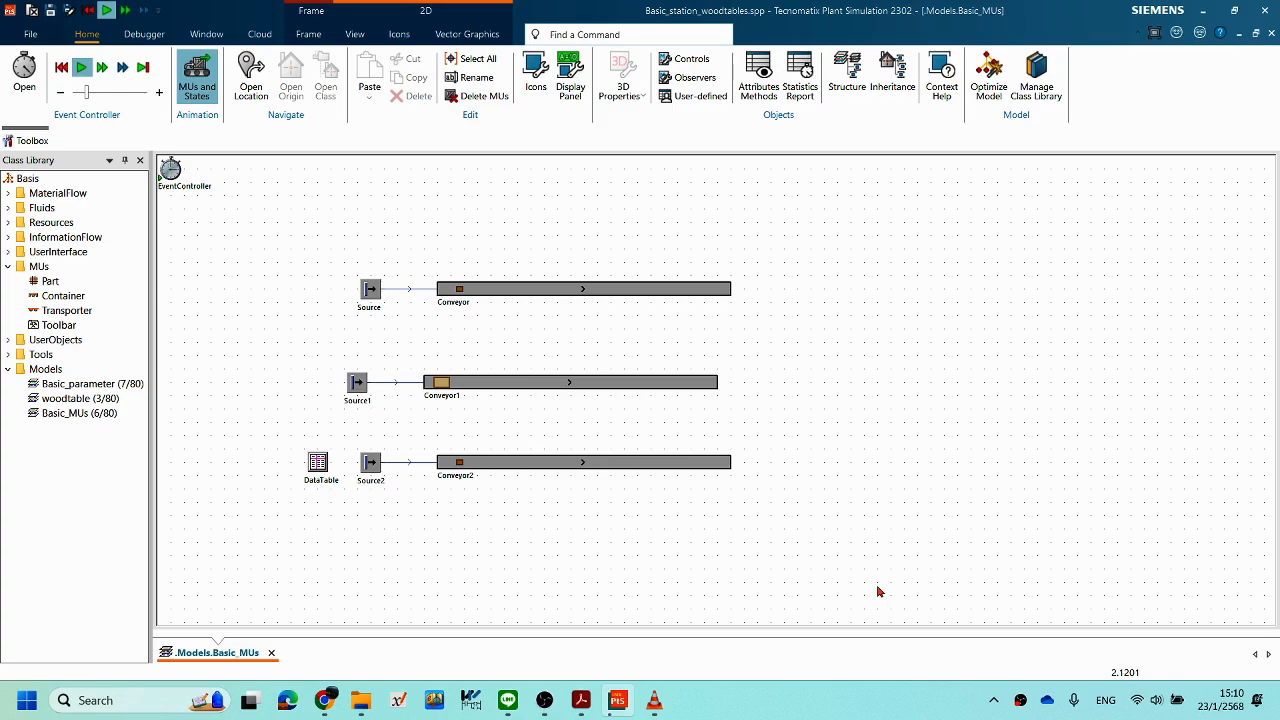
pyautogui.rightClick(884, 432)
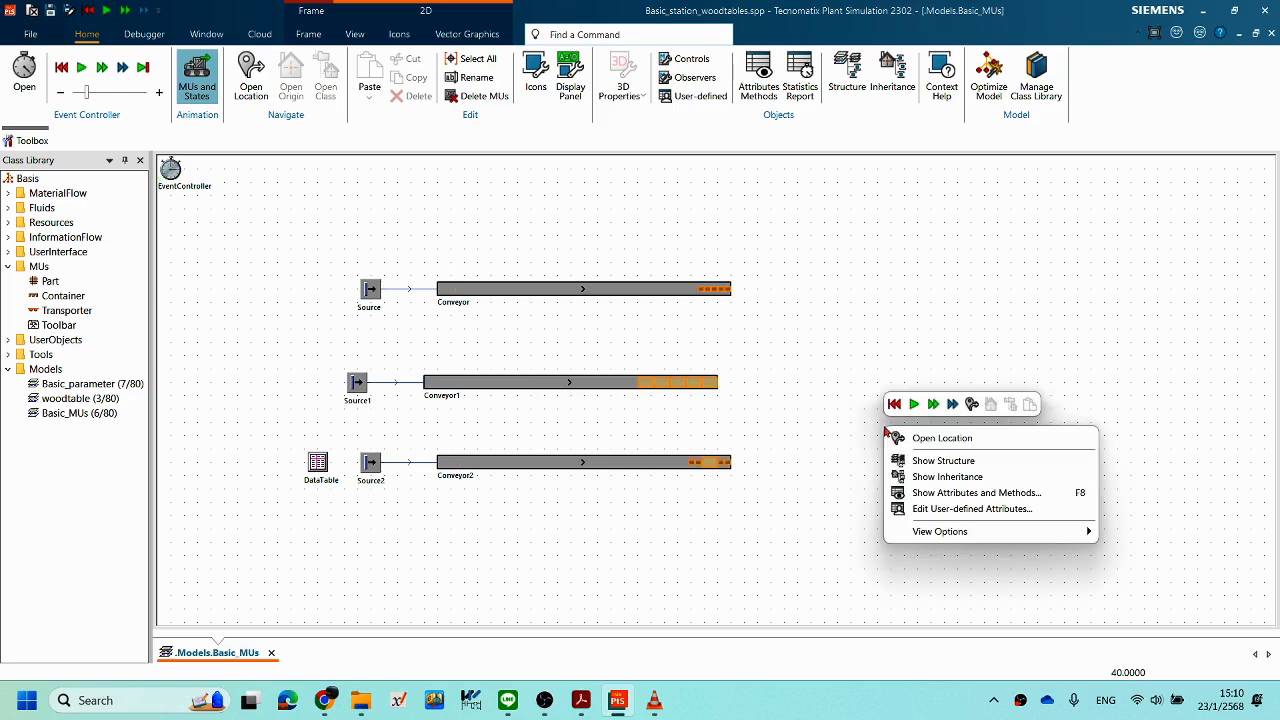
pyautogui.click(894, 404)
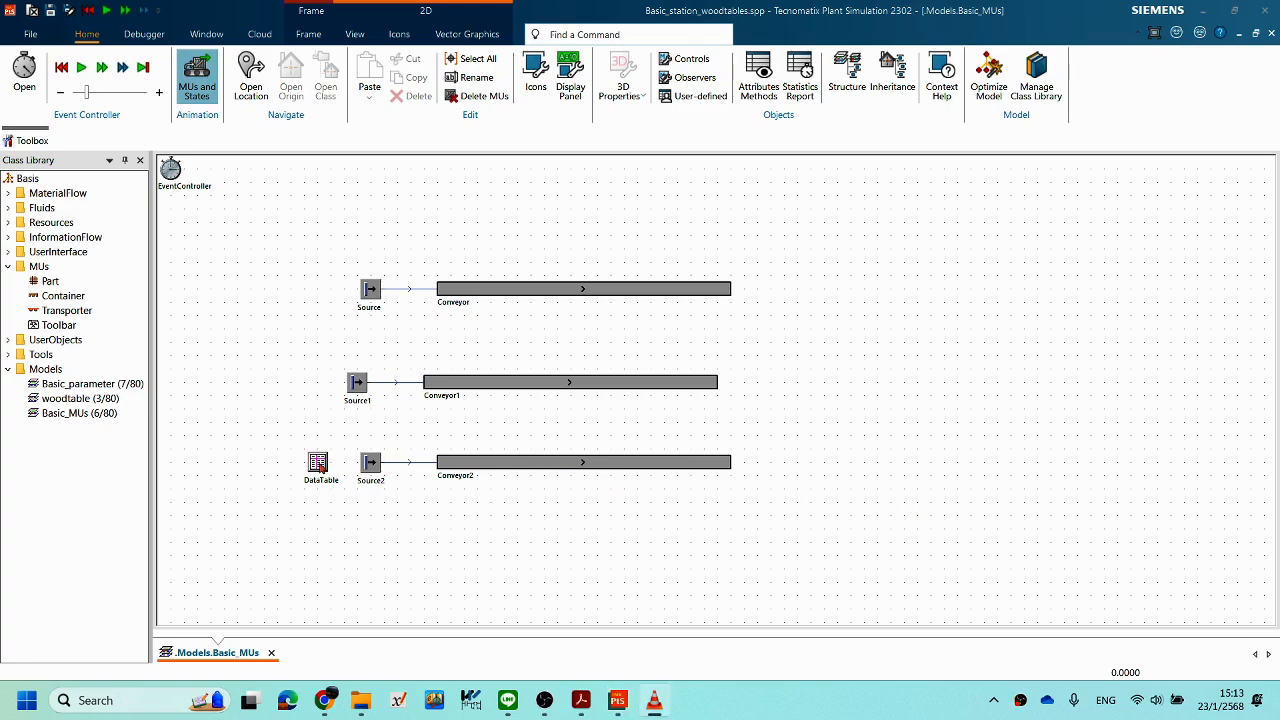
# Step: Open the DataTable and copy the Part and Container rows 1 and 2 into rows 3 and 4
pyautogui.doubleClick(320, 472)
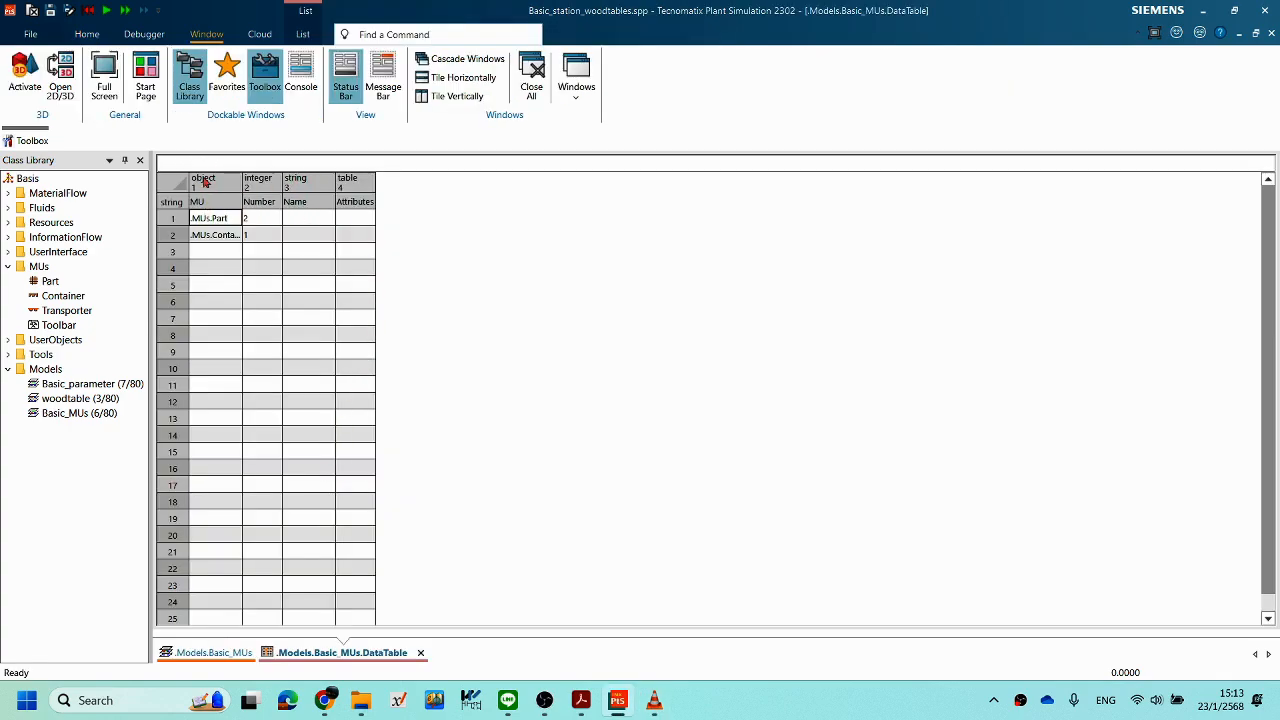
pyautogui.click(203, 220)
pyautogui.moveTo(233, 223); pyautogui.dragTo(250, 232)
pyautogui.hotkey('ctrl', 'c')
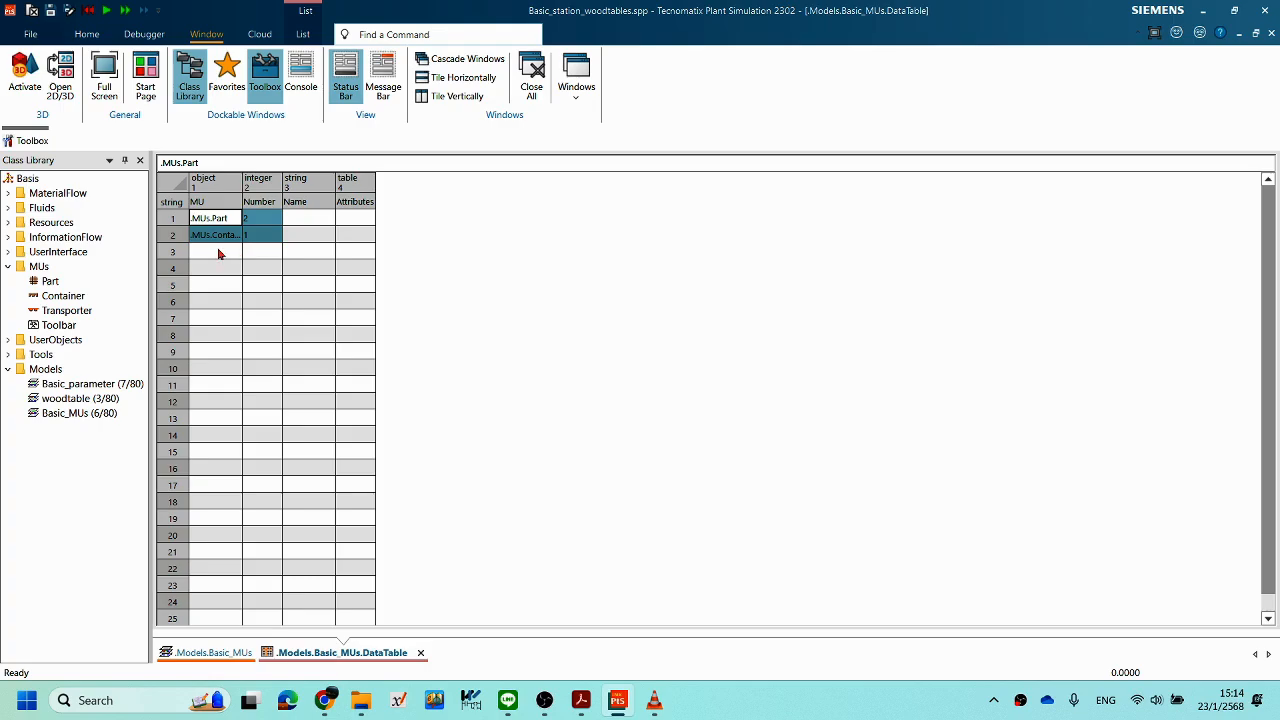
pyautogui.click(218, 254)
pyautogui.hotkey('ctrl', 'v')
# Step: Set the Number to 3 for the Part in row 3 and 5 for the Container in row 4, and close the table
pyautogui.doubleClick(252, 252)
pyautogui.moveTo(262, 252); pyautogui.dragTo(238, 252)
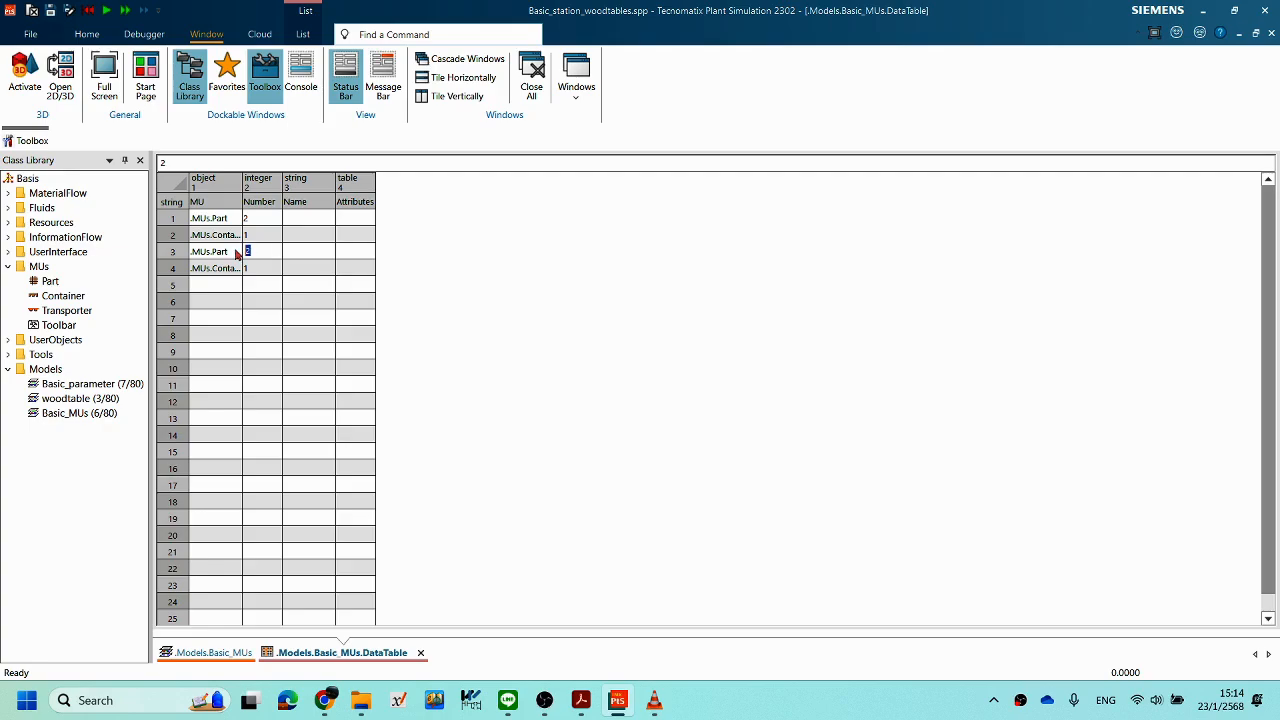
pyautogui.write('3')
pyautogui.click(267, 271)
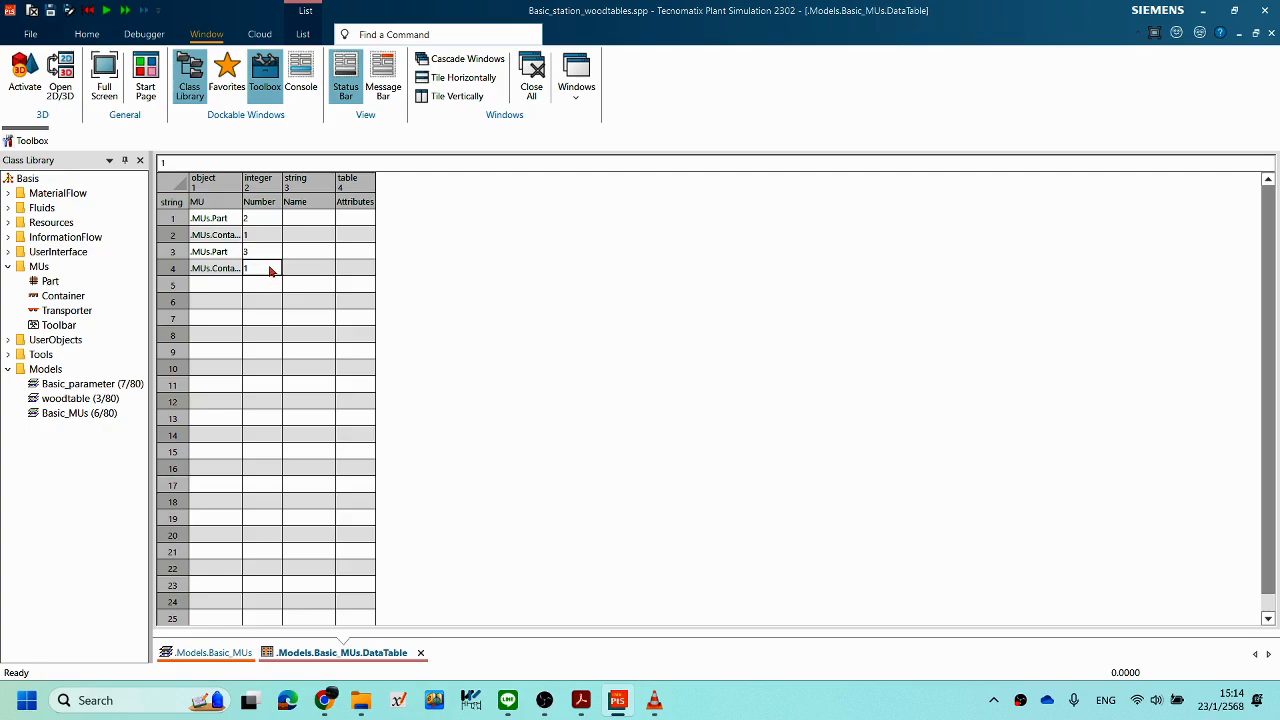
pyautogui.doubleClick(267, 271)
pyautogui.moveTo(263, 266); pyautogui.dragTo(243, 262)
pyautogui.write('5')
pyautogui.press('Return')
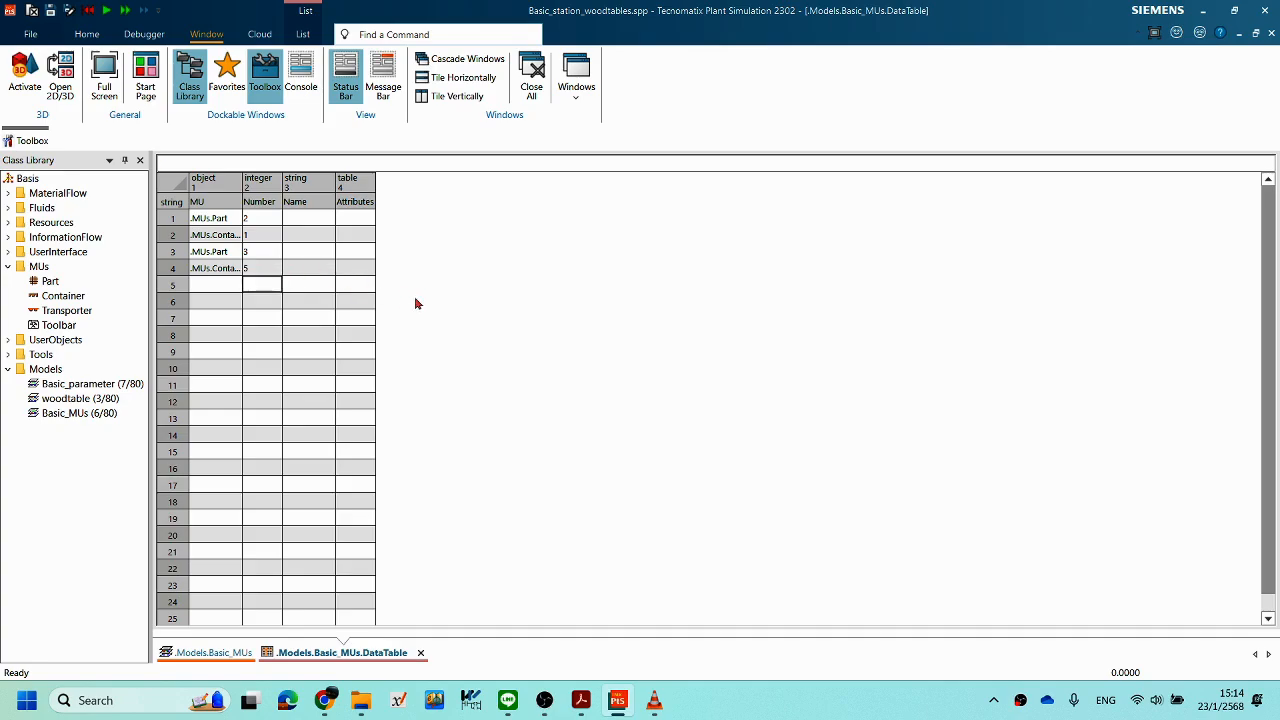
pyautogui.click(421, 653)
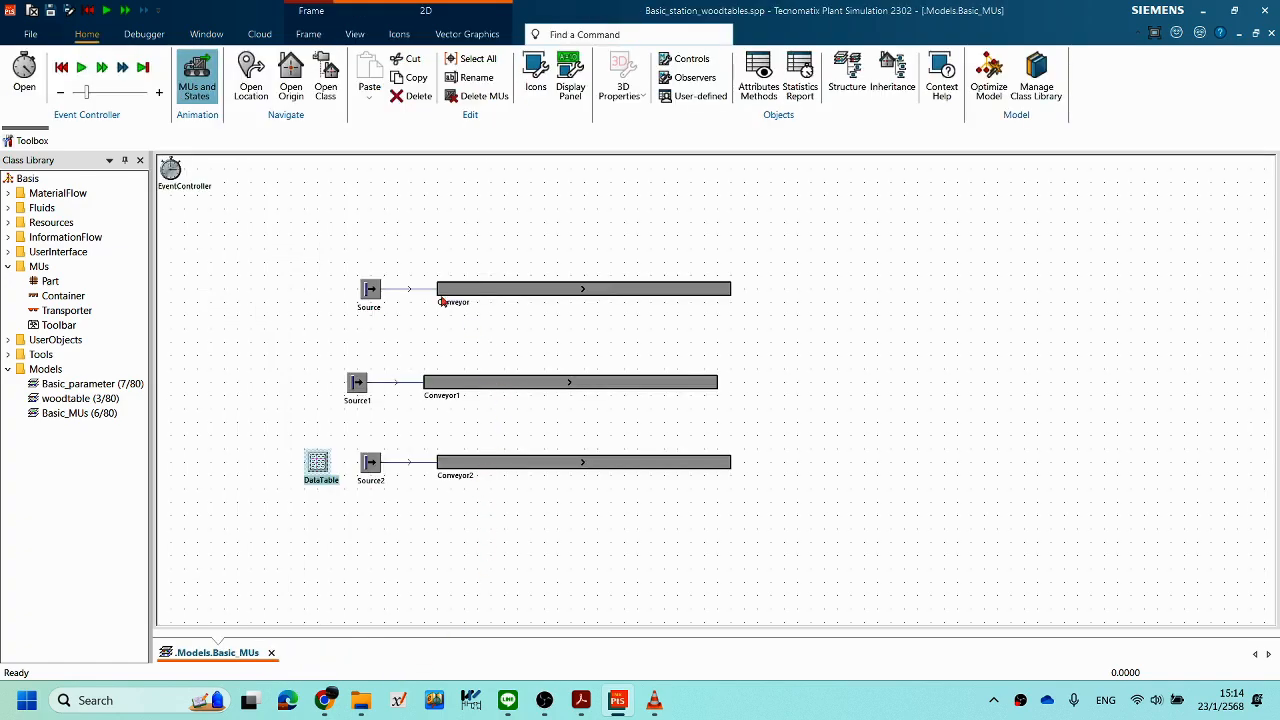
# Step: Set Source2's Amount to -1 and confirm its settings
pyautogui.doubleClick(370, 463)
pyautogui.click(1005, 310)
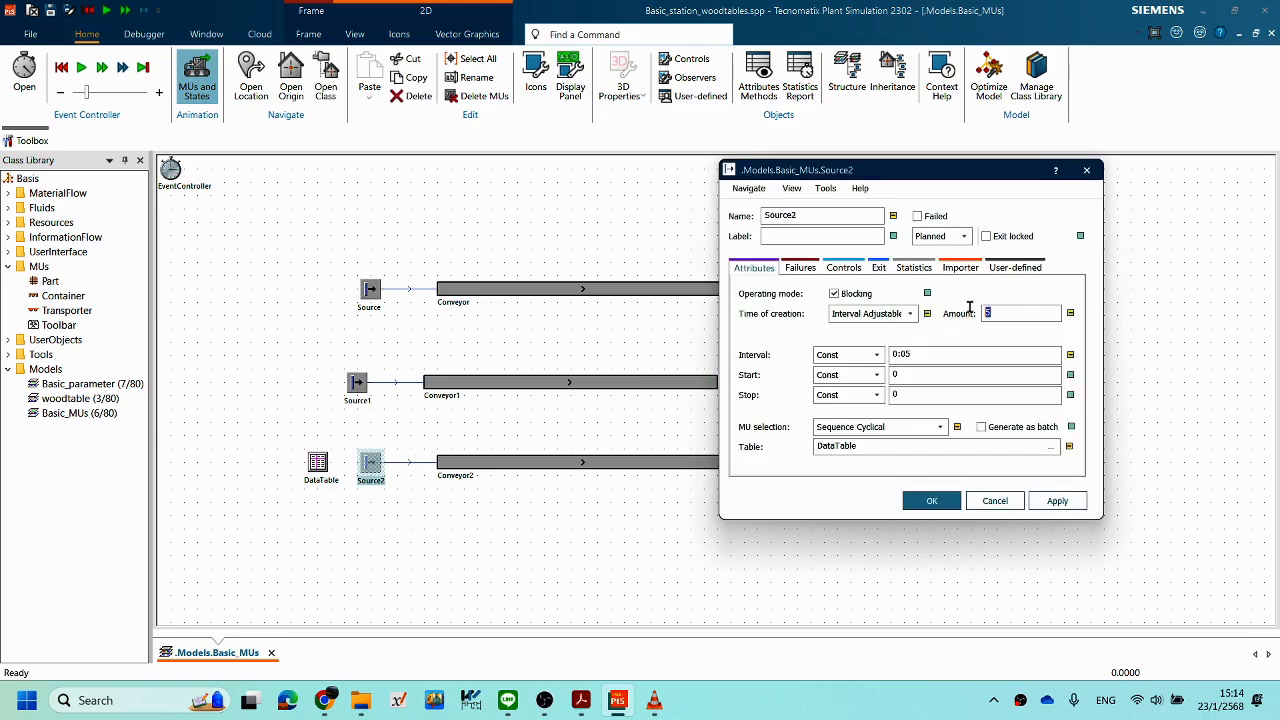
pyautogui.write('-1')
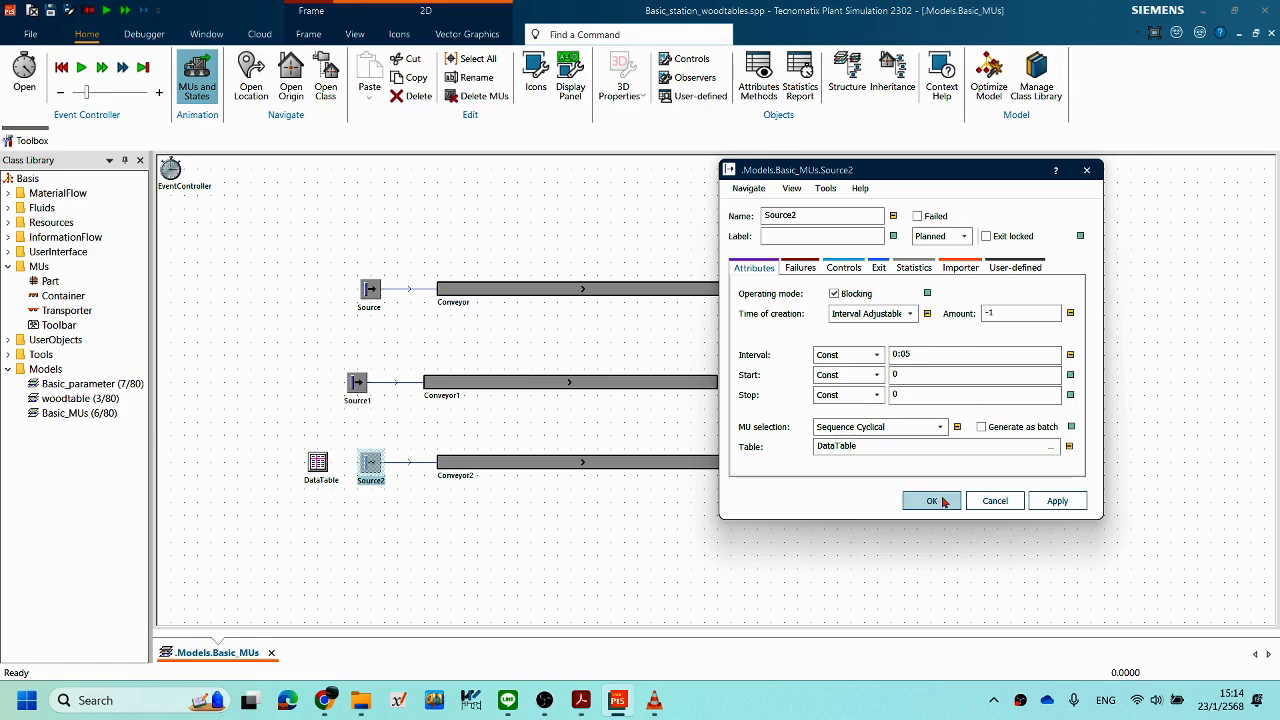
pyautogui.click(932, 501)
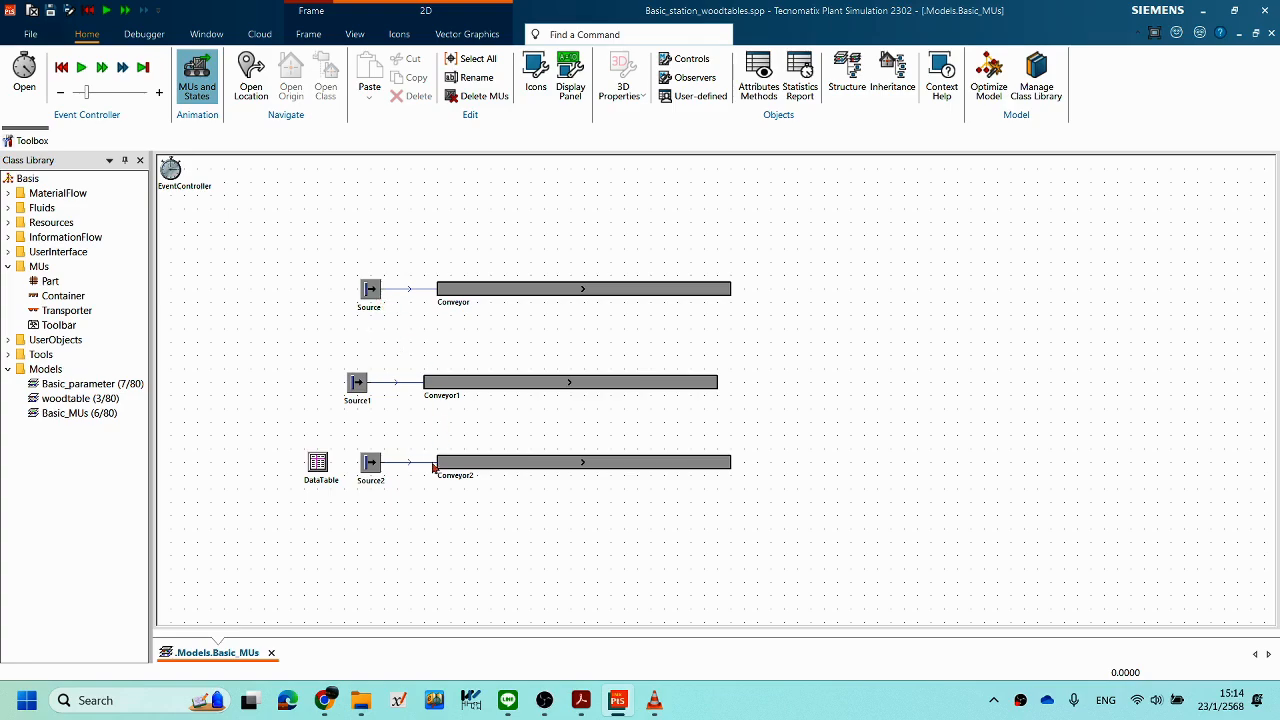
pyautogui.rightClick(908, 343)
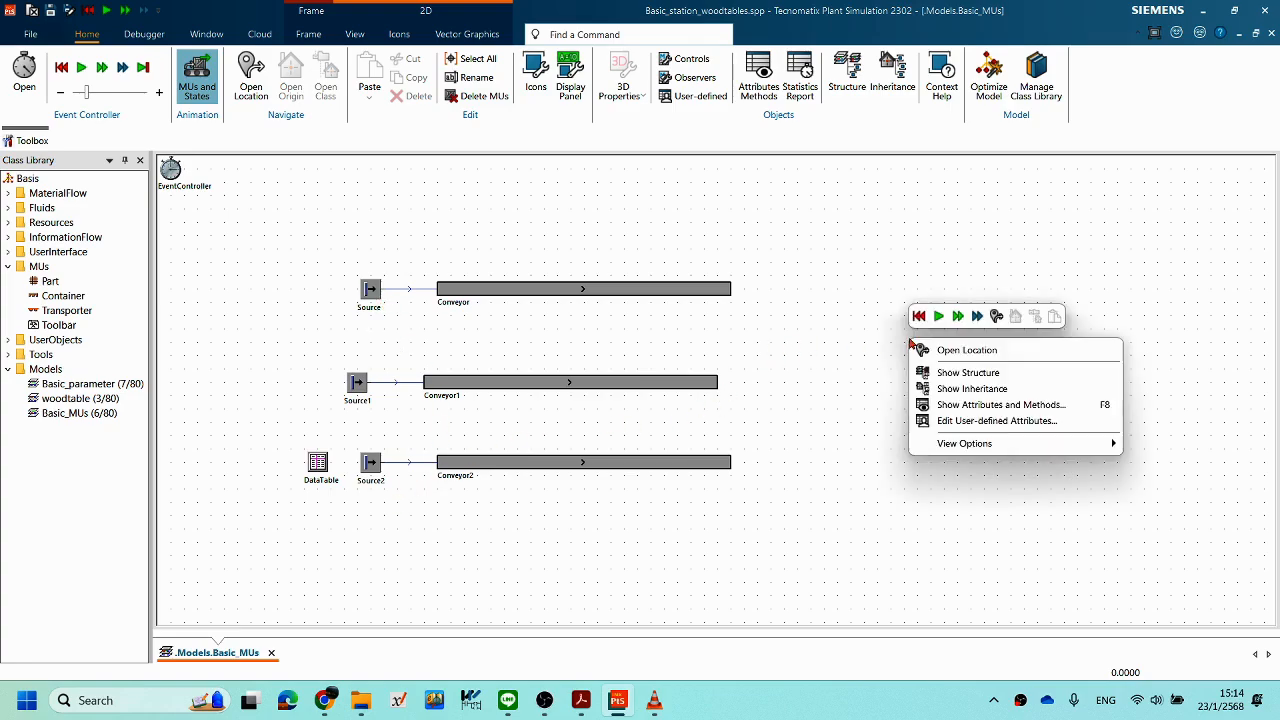
pyautogui.press('Escape')
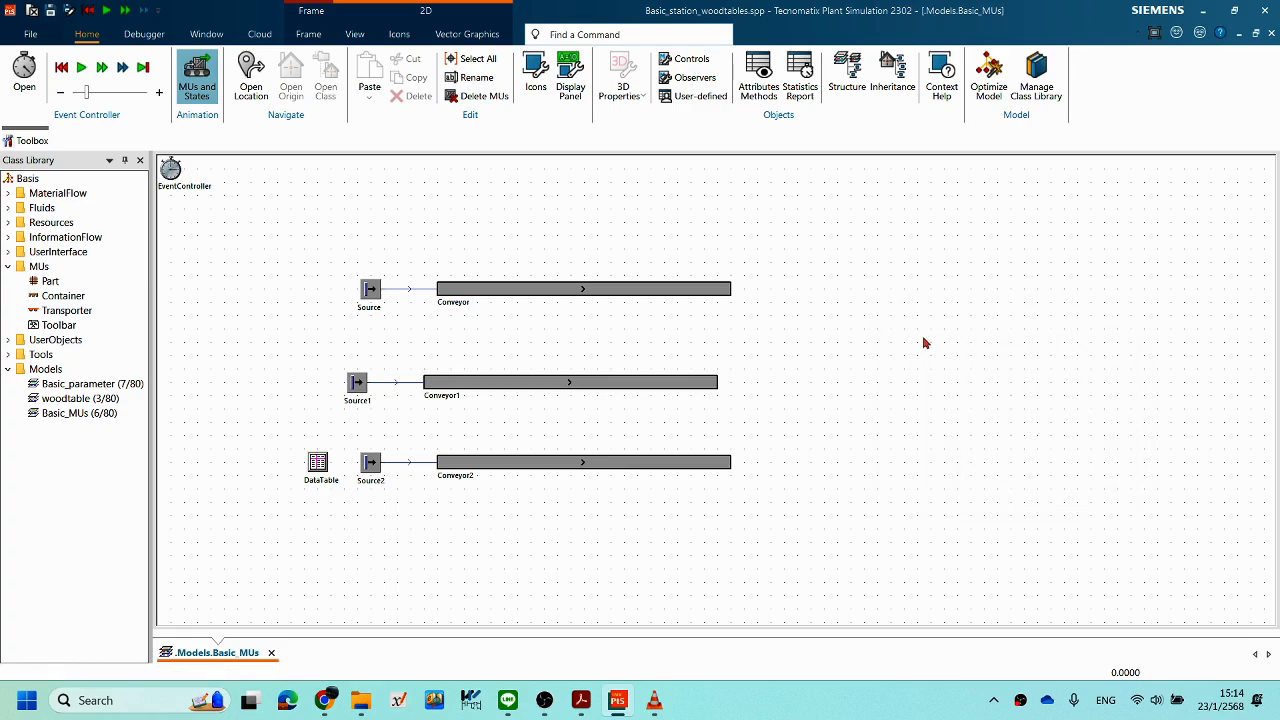
pyautogui.rightClick(924, 338)
pyautogui.click(860, 418)
# Step: Change Source2's MU selection from the cyclical mode to Sequence and confirm
pyautogui.doubleClick(372, 468)
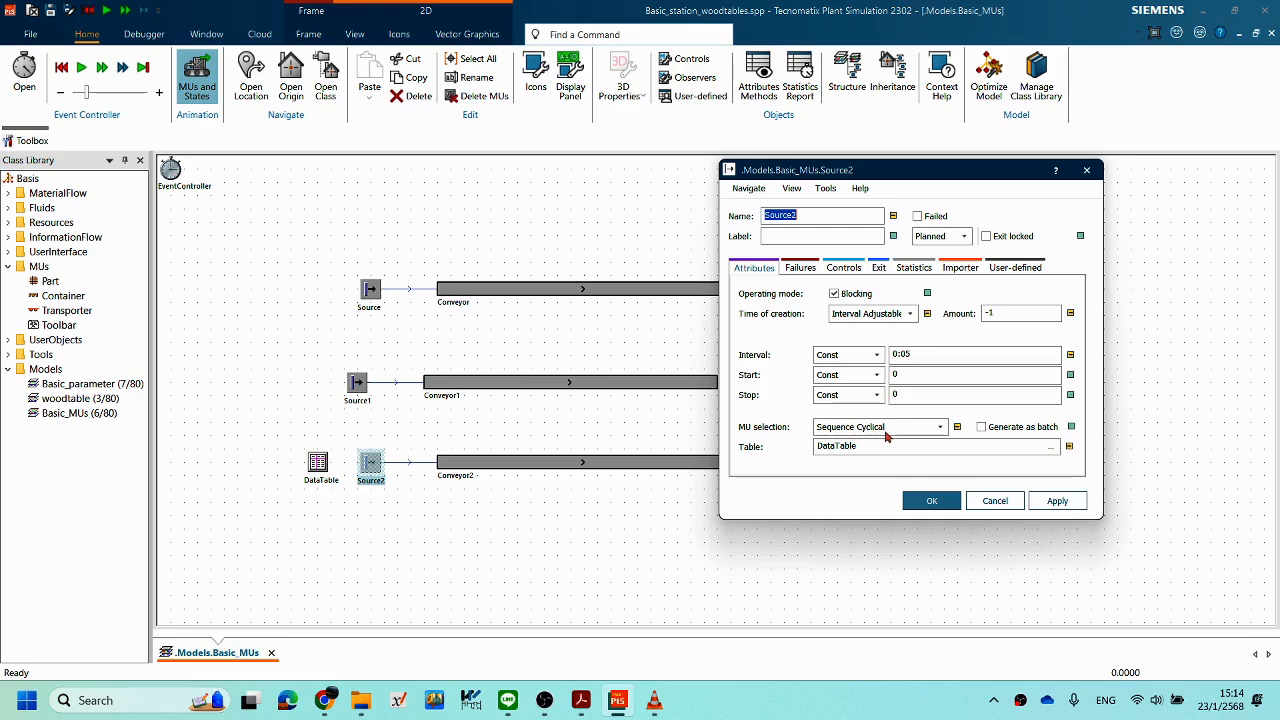
pyautogui.click(940, 427)
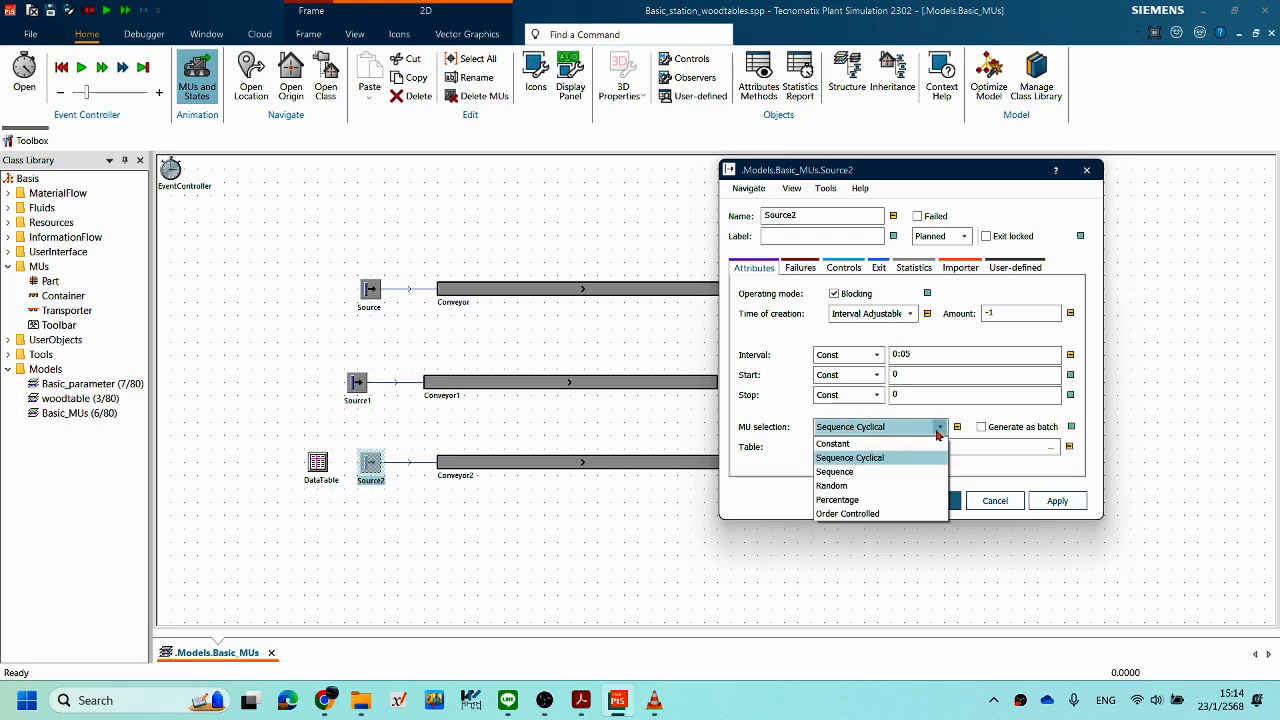
pyautogui.click(860, 472)
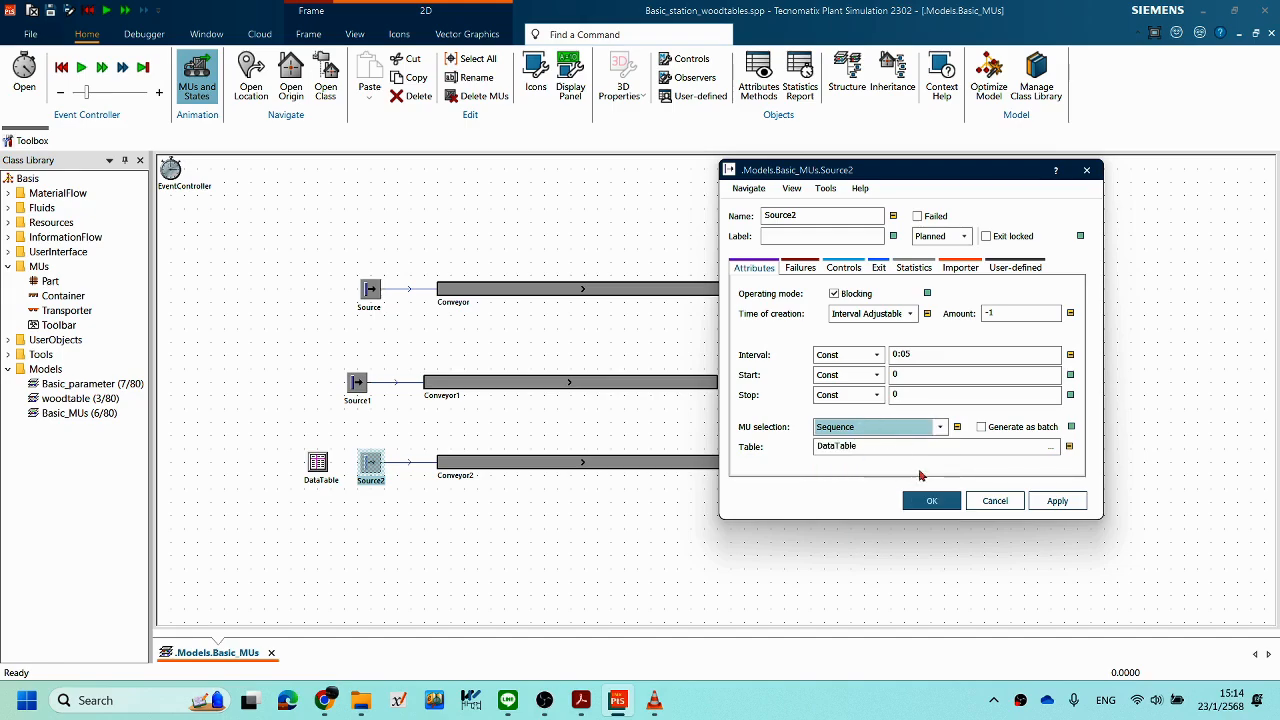
pyautogui.click(940, 500)
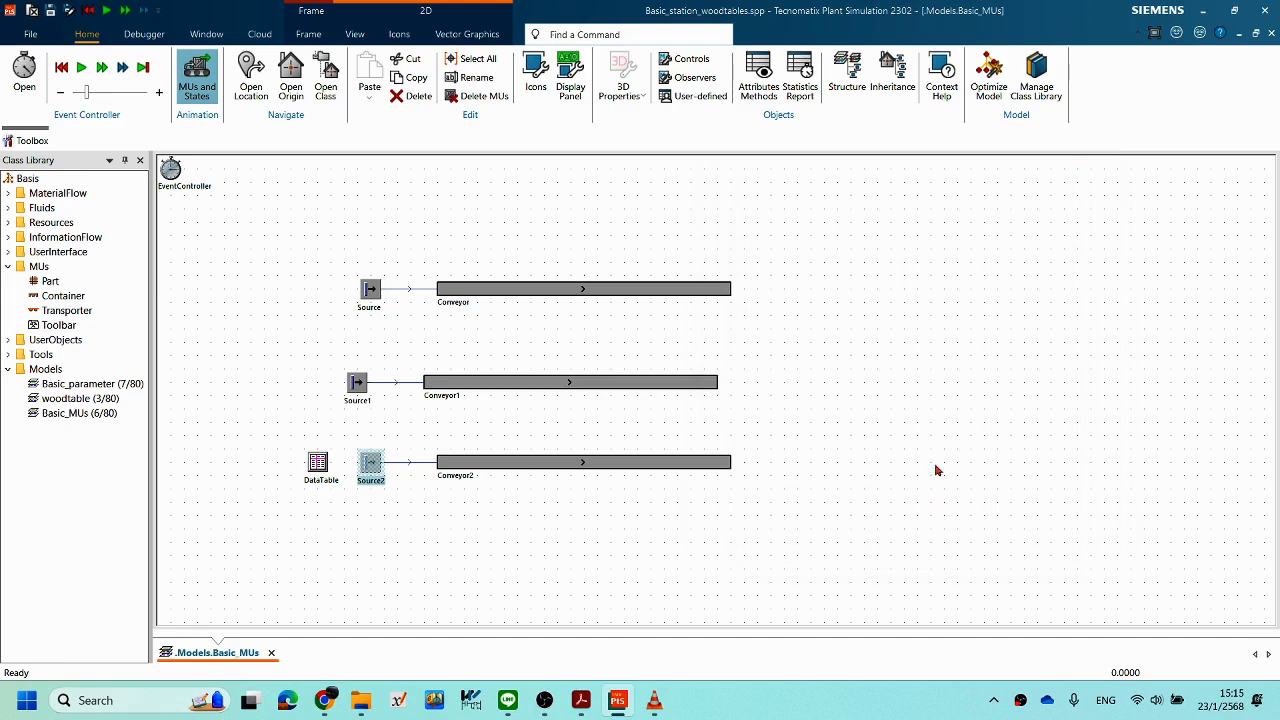
# Step: Run the simulation with Source2 in Sequence mode using the four-row DataTable, and reset it
pyautogui.rightClick(868, 222)
pyautogui.press('Escape')
pyautogui.rightClick(886, 274)
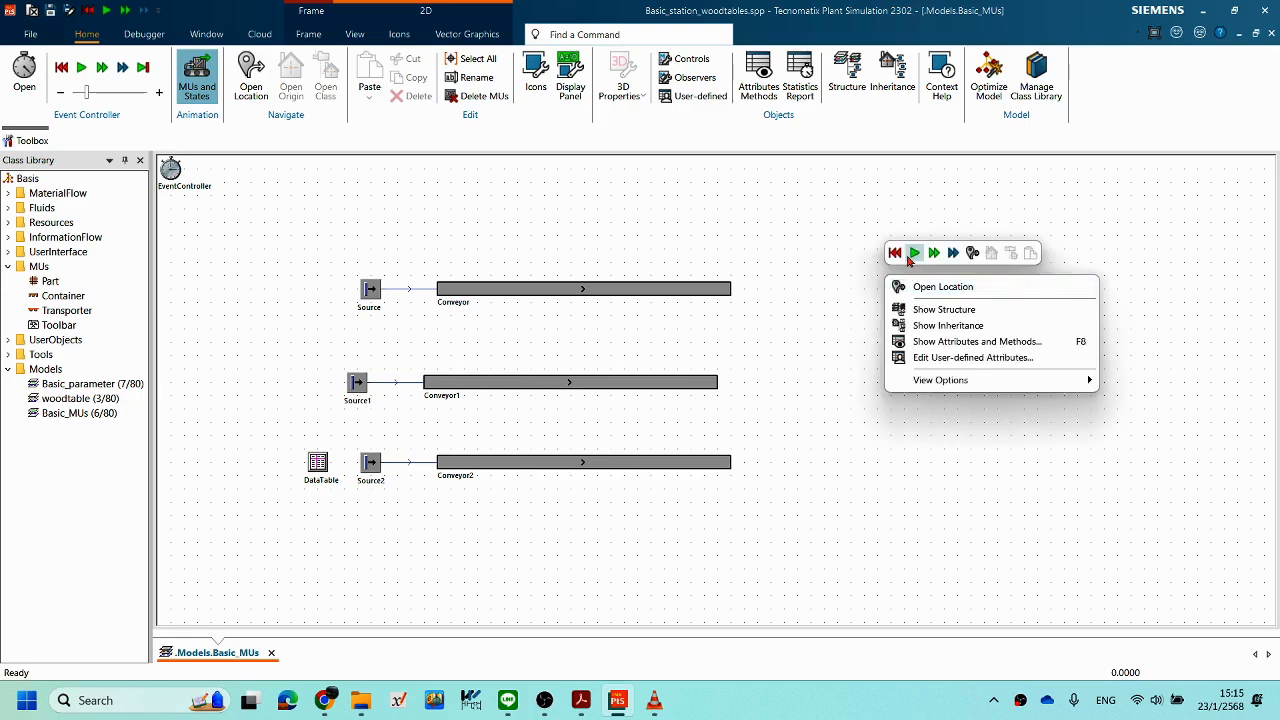
pyautogui.click(913, 252)
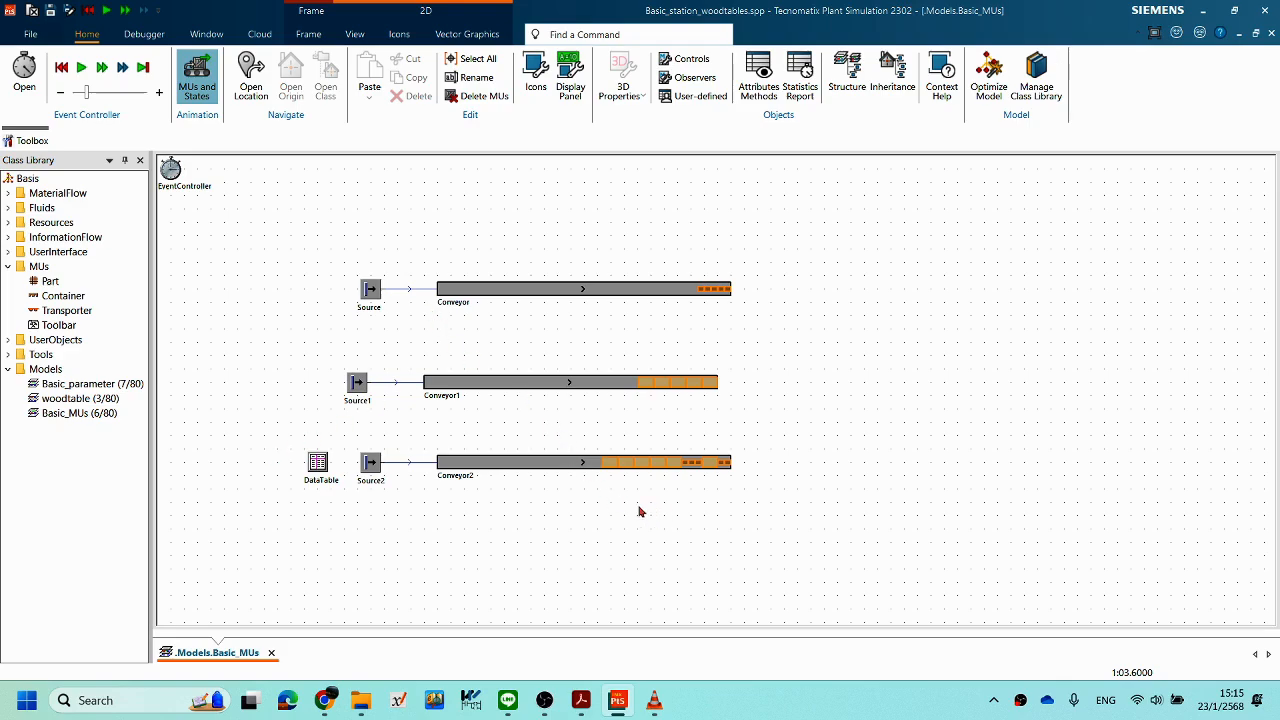
pyautogui.rightClick(918, 358)
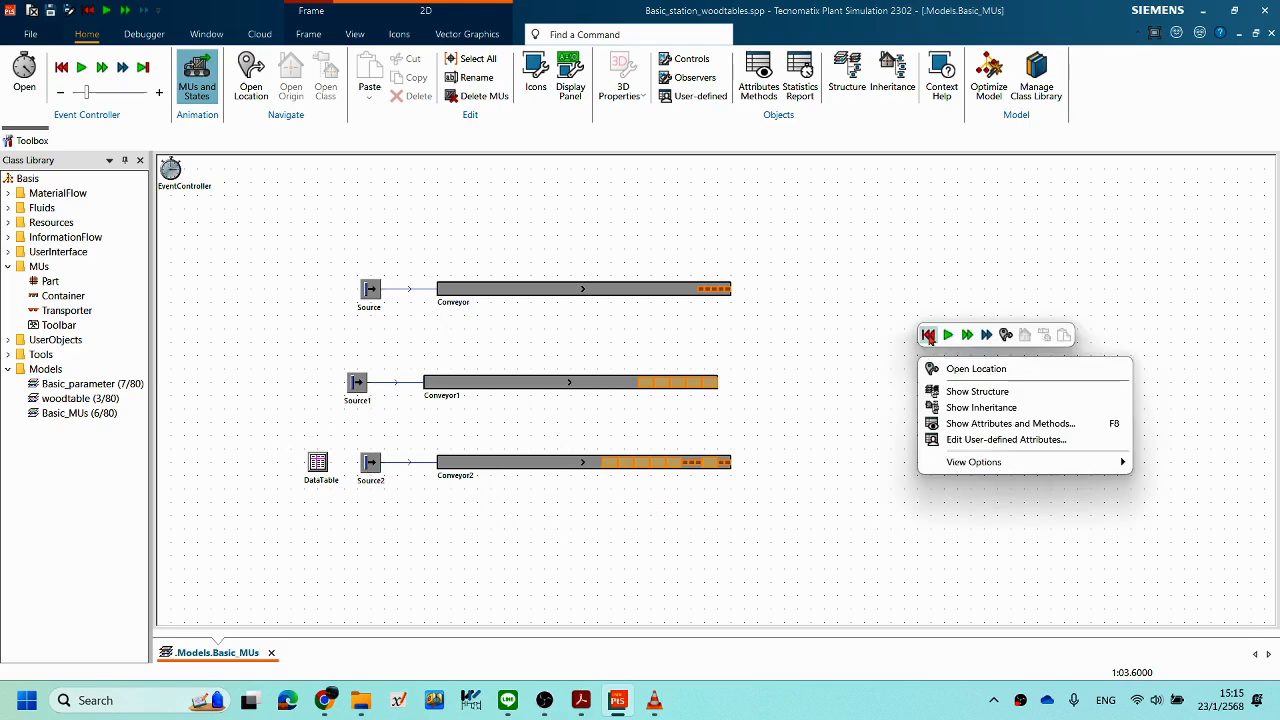
pyautogui.click(928, 336)
# Step: Change Source2's MU selection from Sequence to Percentage and apply the setting
pyautogui.doubleClick(377, 476)
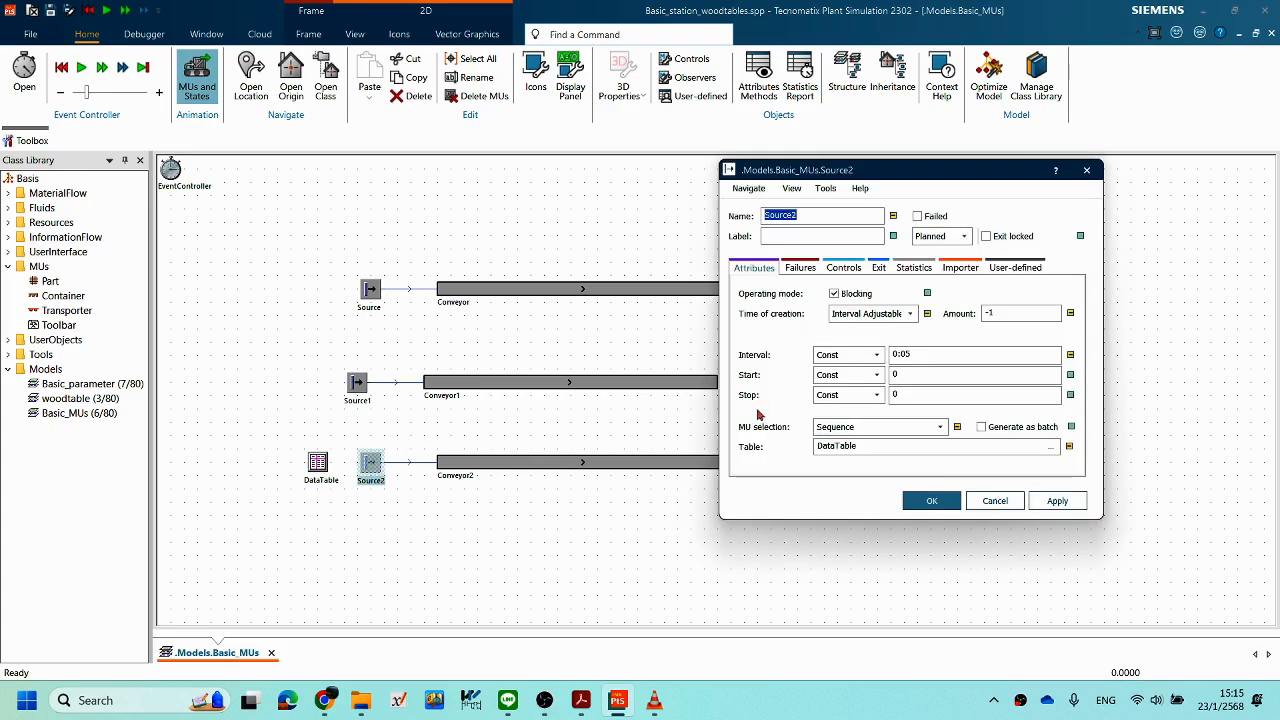
pyautogui.click(938, 427)
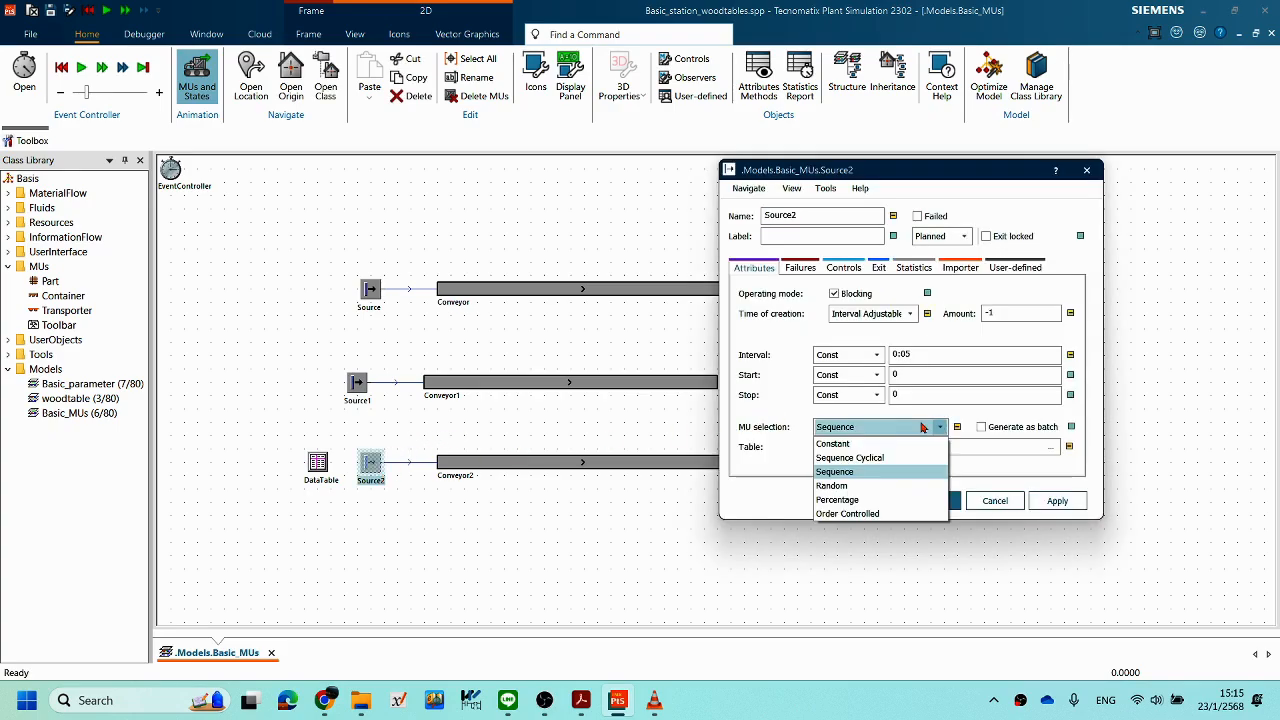
pyautogui.click(859, 501)
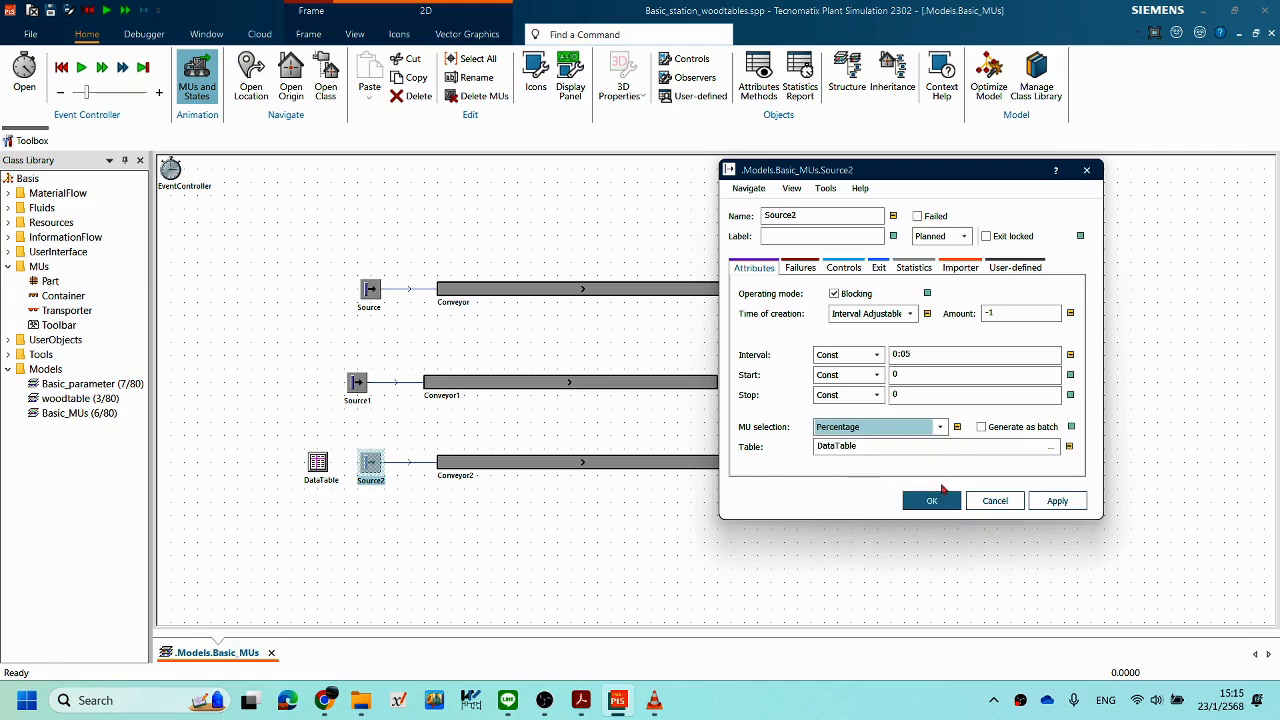
pyautogui.click(1057, 500)
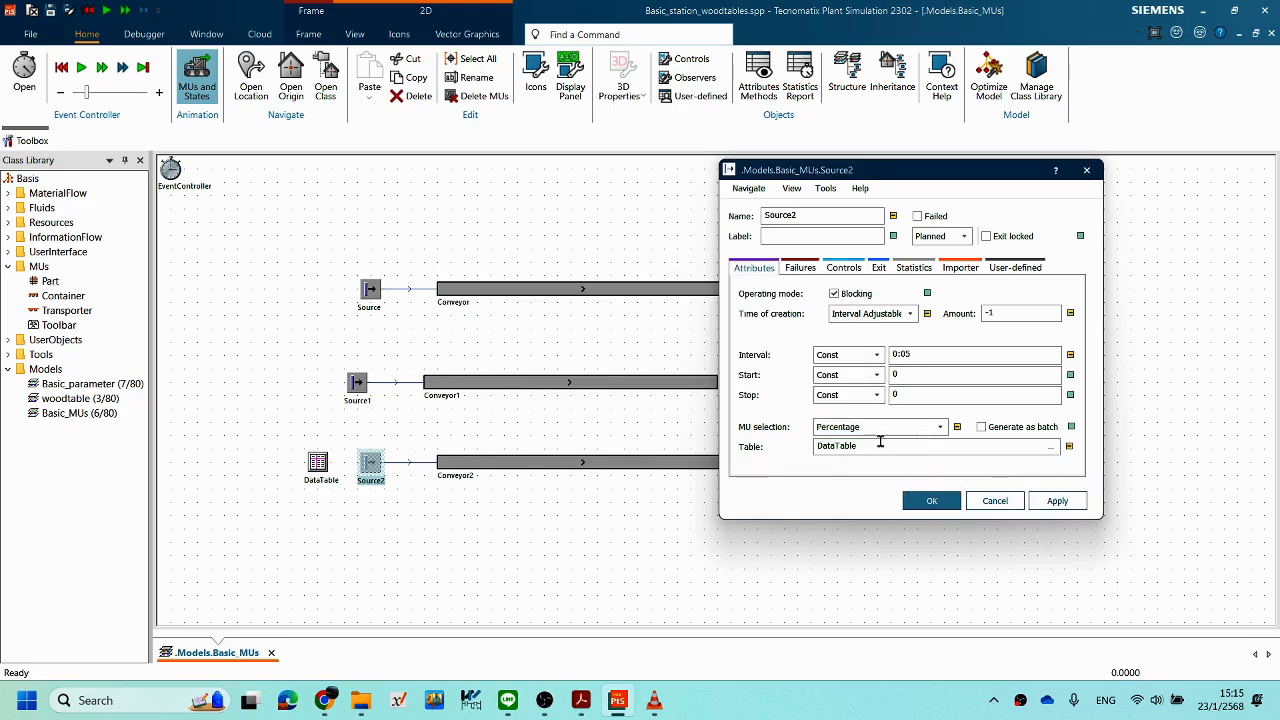
# Step: Open the DataTable and delete the MU and Portion entries in rows 3 and 4
pyautogui.doubleClick(318, 464)
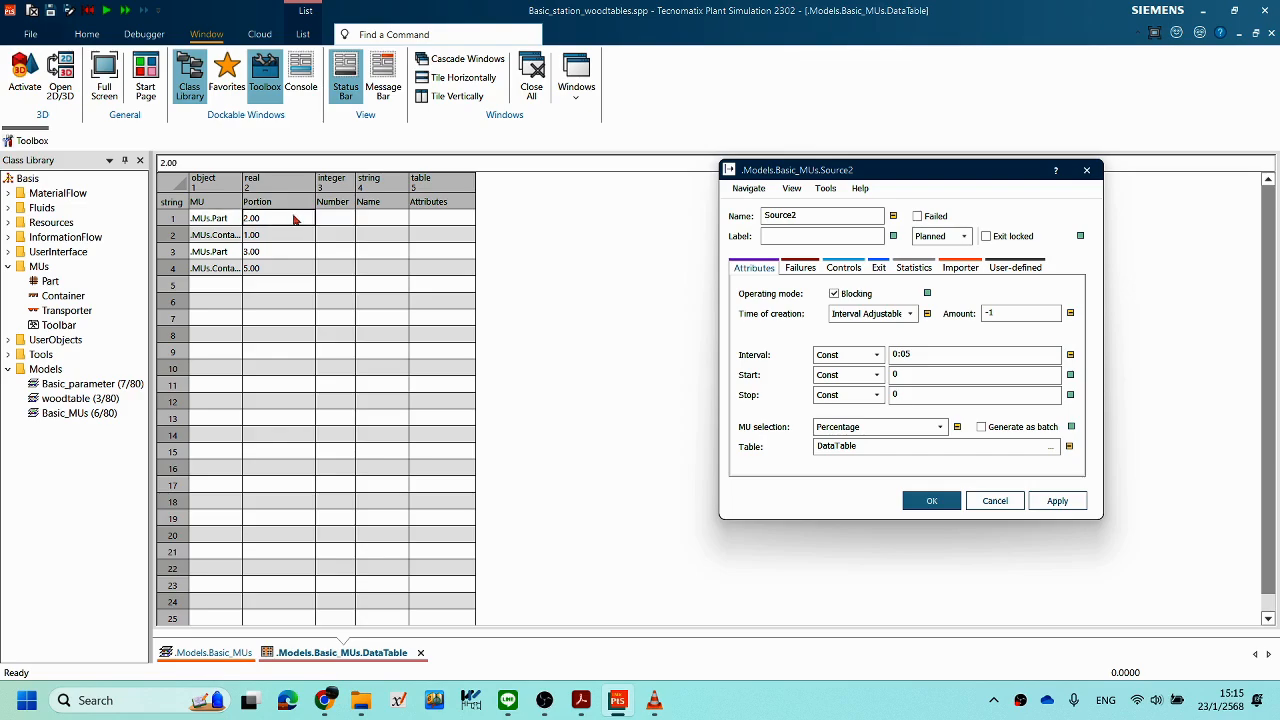
pyautogui.click(275, 240)
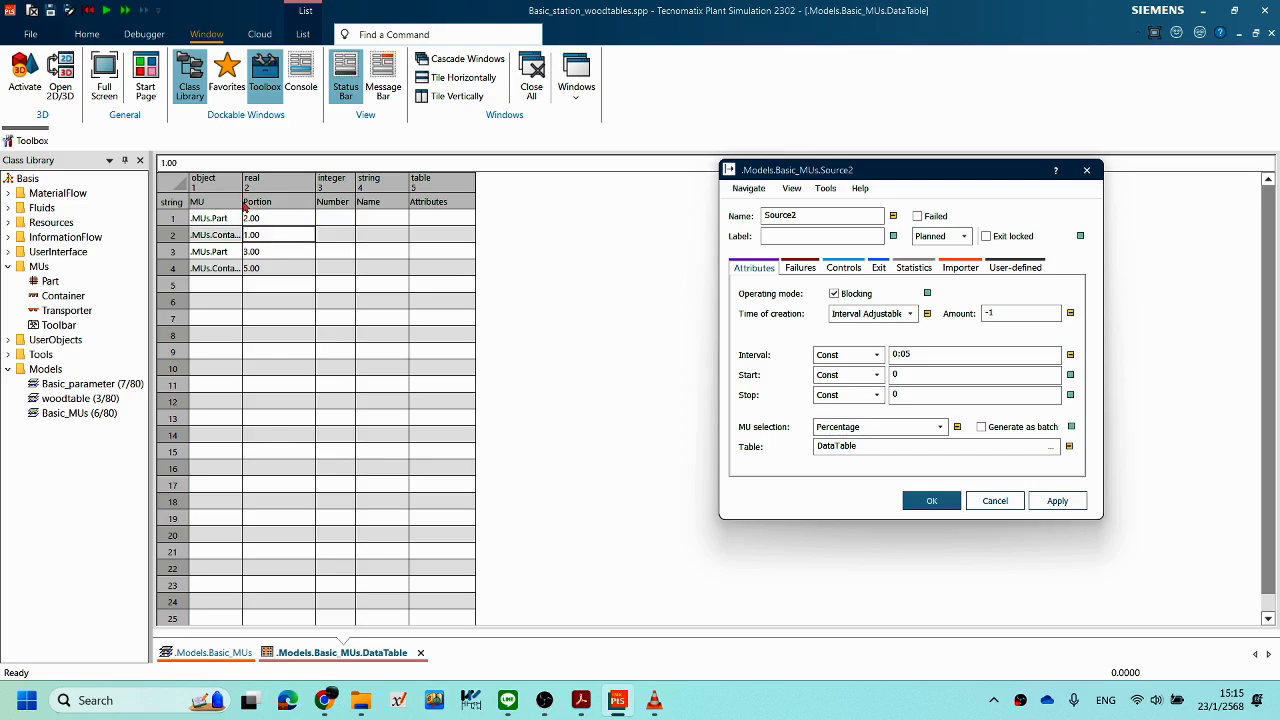
pyautogui.click(287, 224)
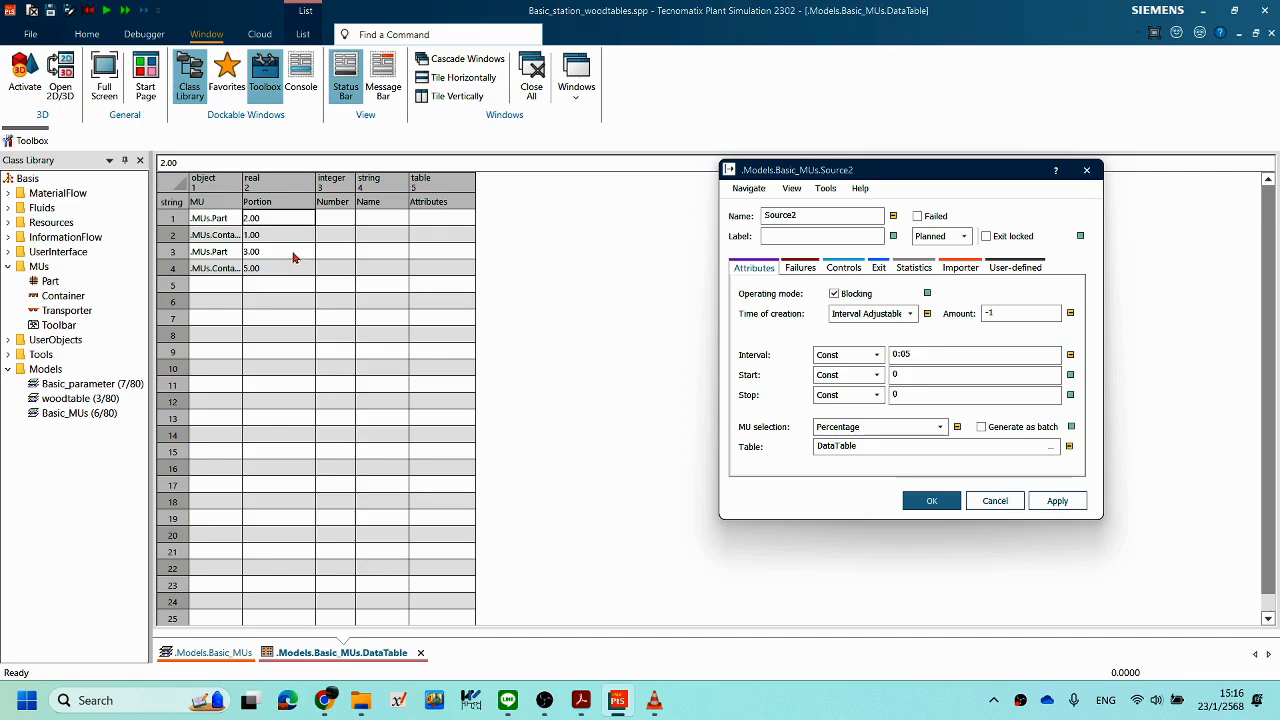
pyautogui.click(211, 252)
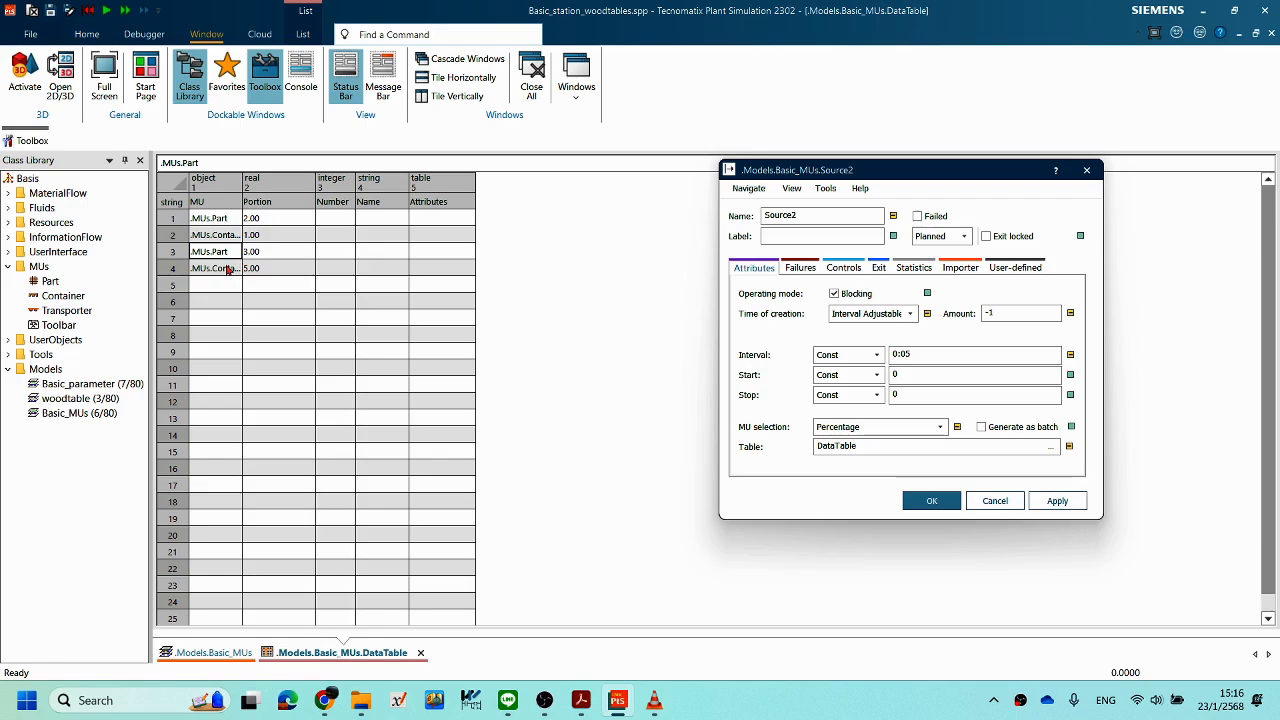
pyautogui.click(228, 268)
pyautogui.rightClick(228, 267)
pyautogui.press('Escape')
pyautogui.click(262, 254)
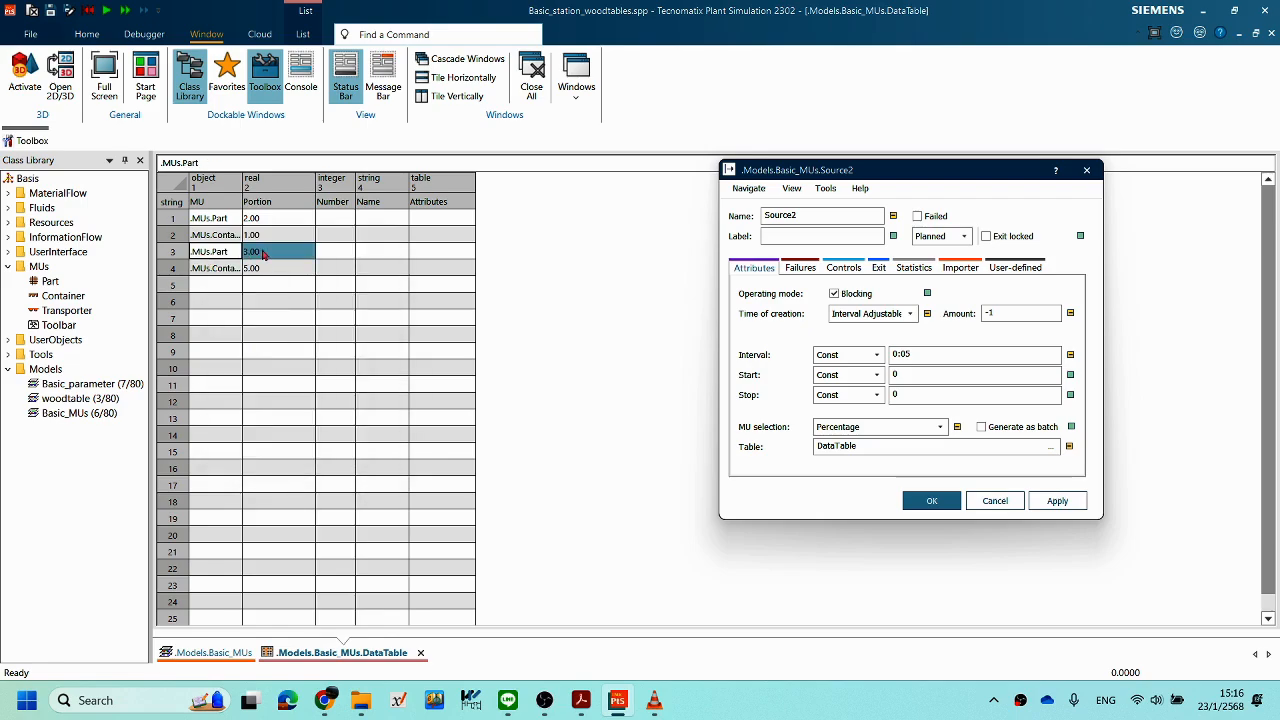
pyautogui.moveTo(262, 254); pyautogui.dragTo(278, 266)
pyautogui.rightClick(278, 264)
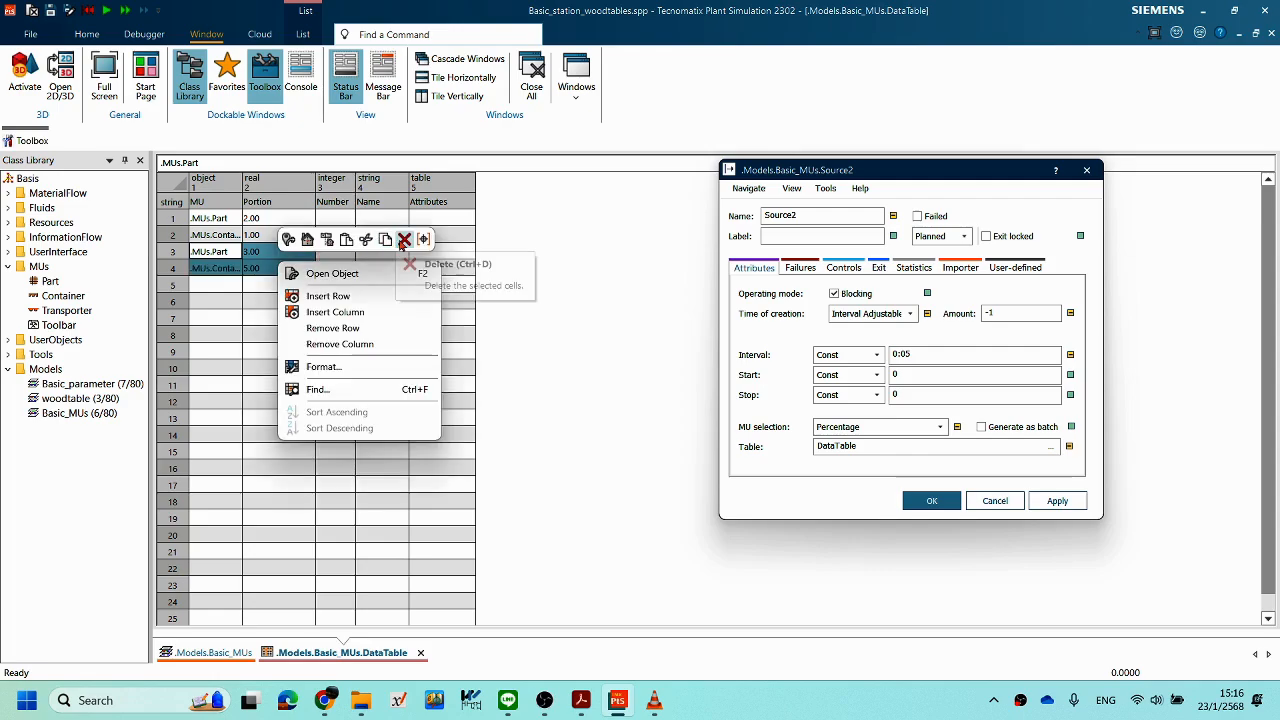
# Step: Clear rows 3 and 4 of Source2's data table, set the Part and Container portions to 50 each, and confirm the source settings
pyautogui.click(404, 241)
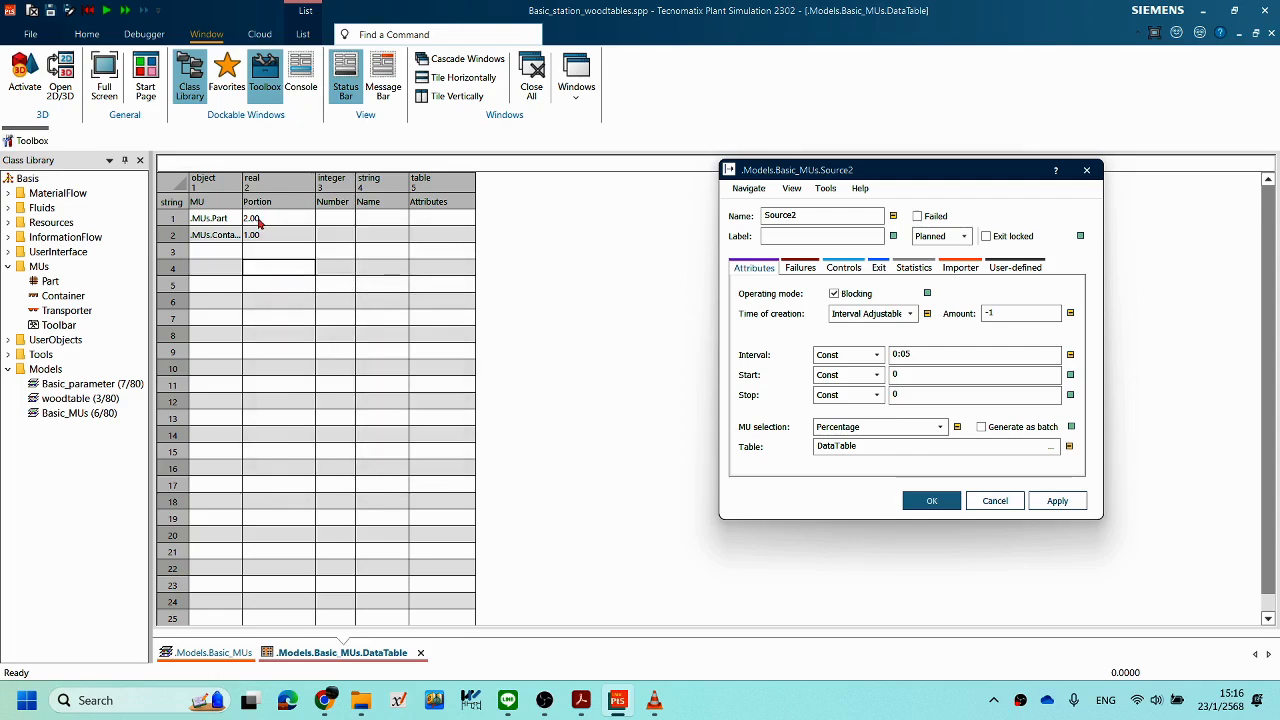
pyautogui.click(267, 219)
pyautogui.click(268, 217)
pyautogui.moveTo(291, 216); pyautogui.dragTo(236, 221)
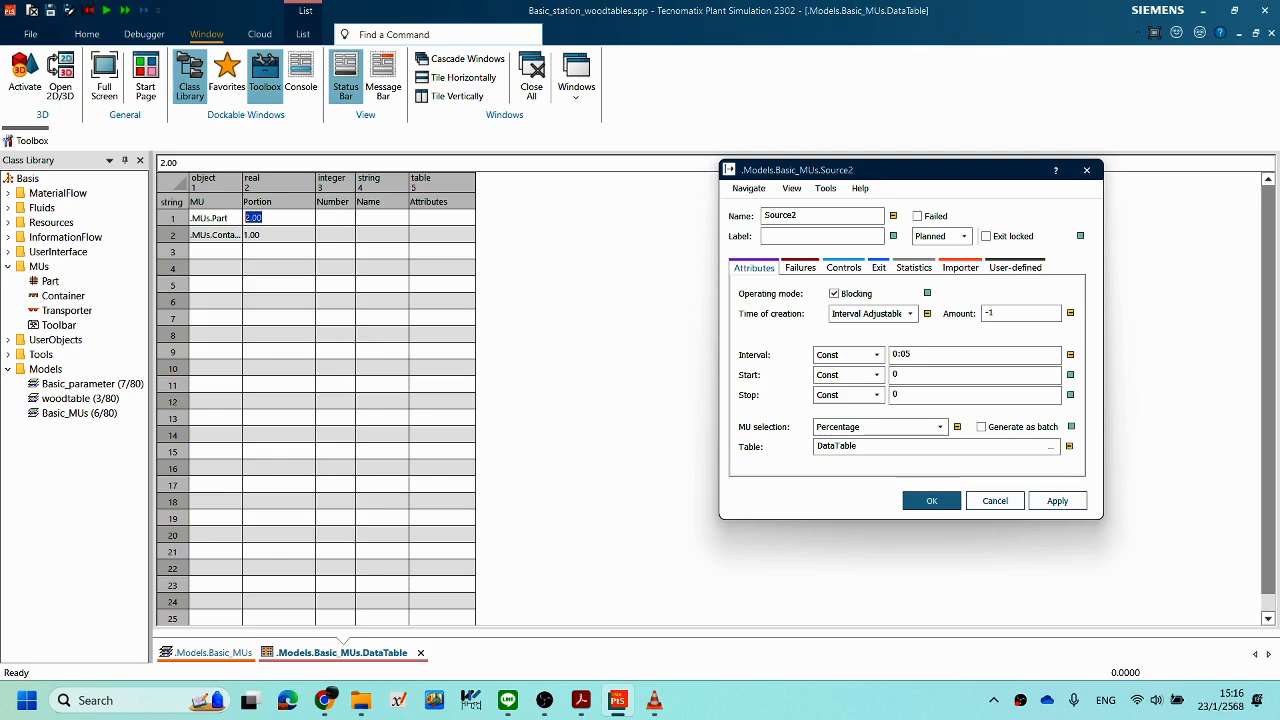
pyautogui.write('50')
pyautogui.click(278, 234)
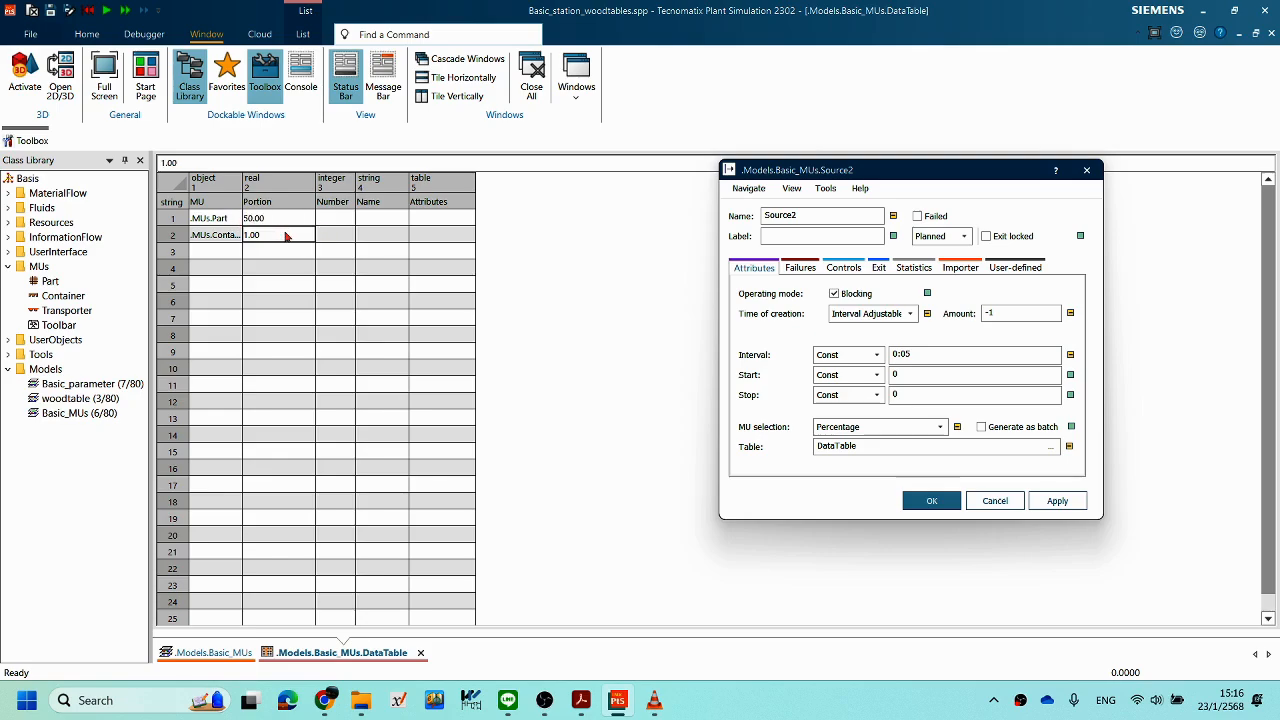
pyautogui.moveTo(284, 232); pyautogui.dragTo(230, 233)
pyautogui.write('50')
pyautogui.press('Return')
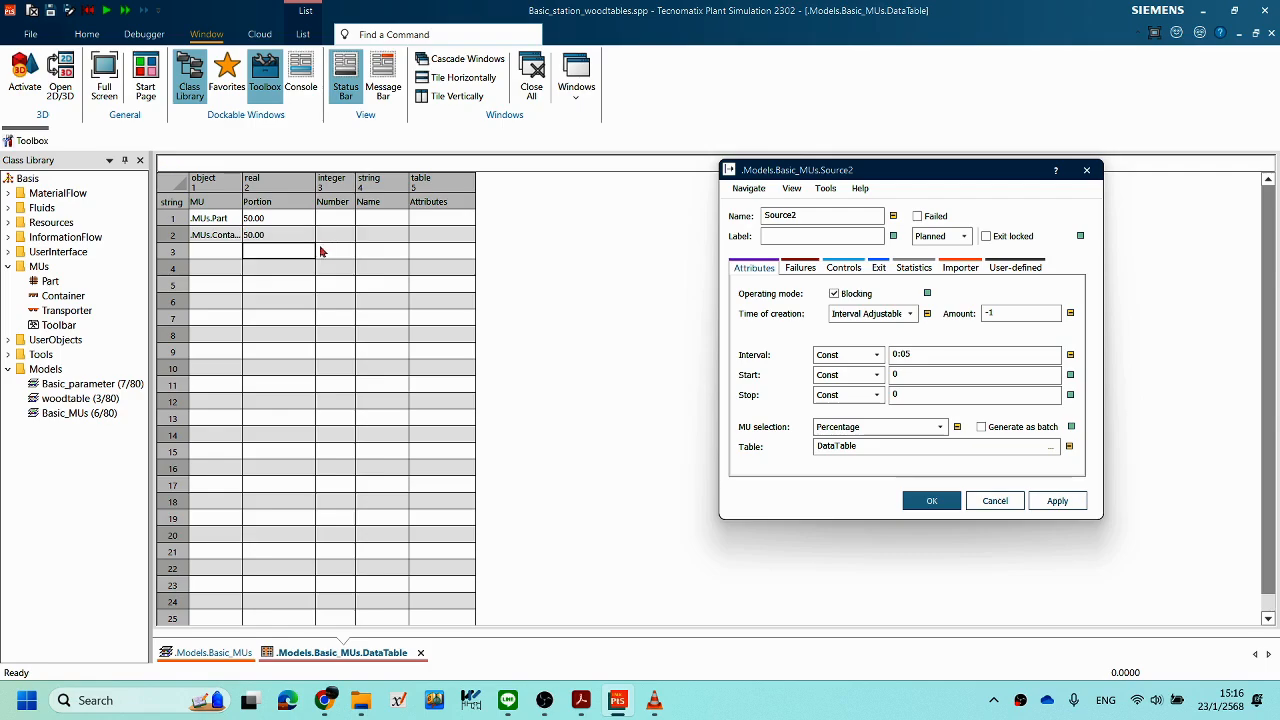
pyautogui.click(931, 502)
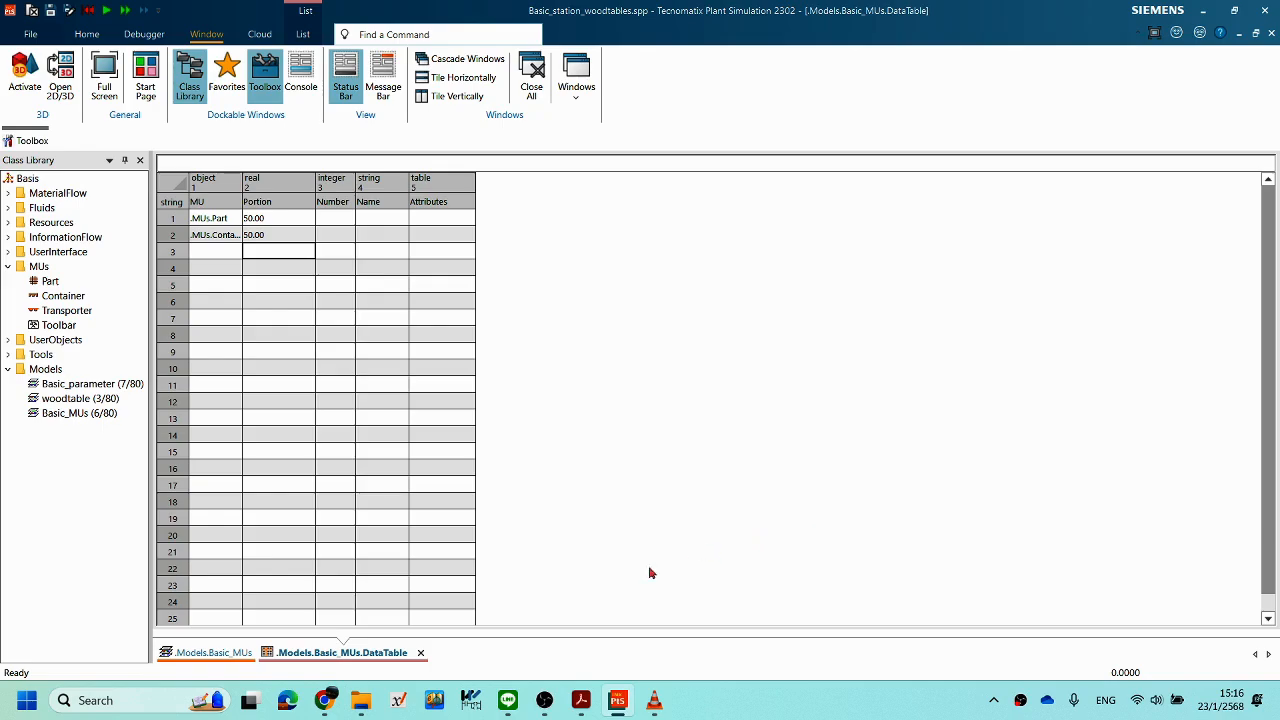
# Step: Run the Basic_MUs model to observe the mix of parts and containers from Source2, and reset the simulation
pyautogui.click(235, 655)
pyautogui.rightClick(826, 404)
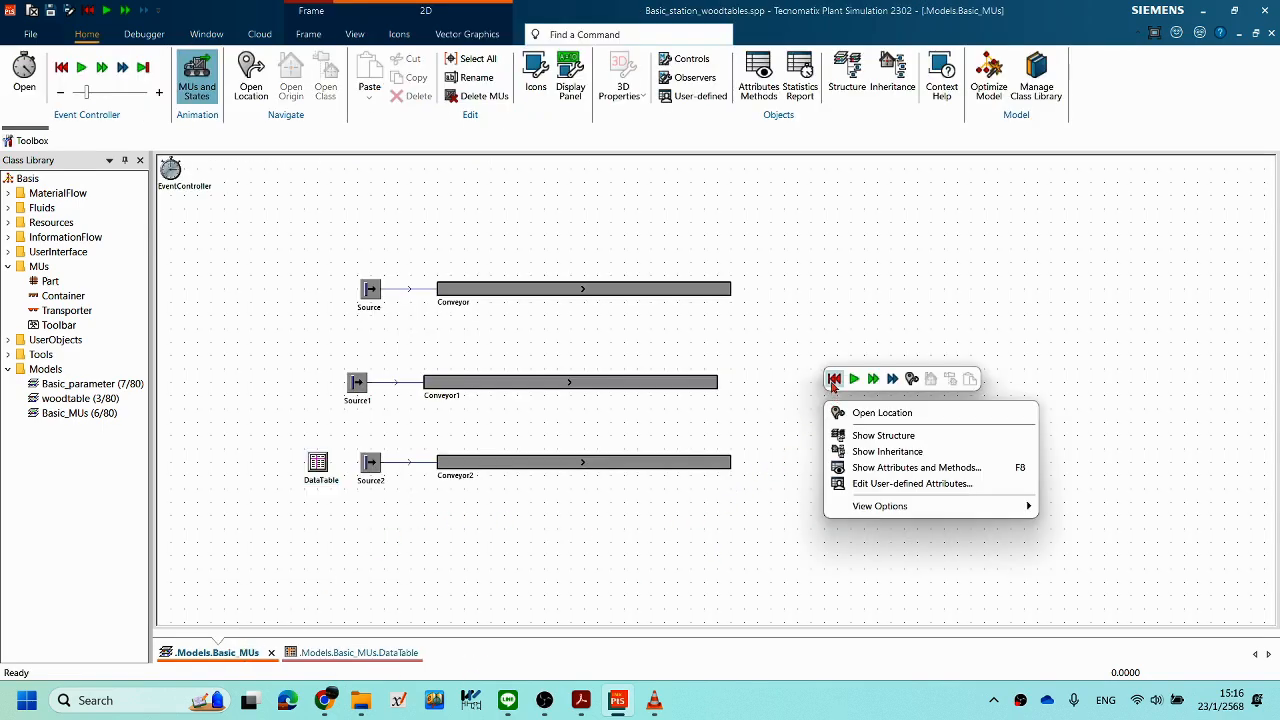
pyautogui.press('Escape')
pyautogui.rightClick(831, 466)
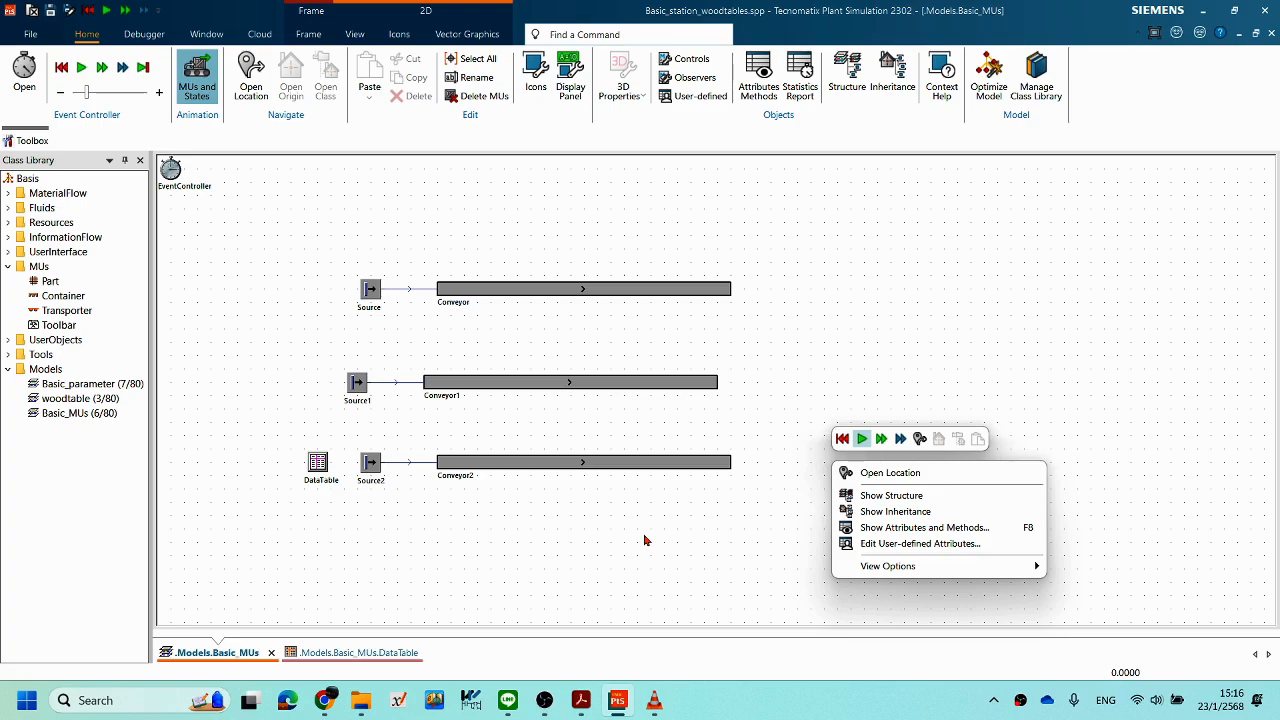
pyautogui.rightClick(834, 362)
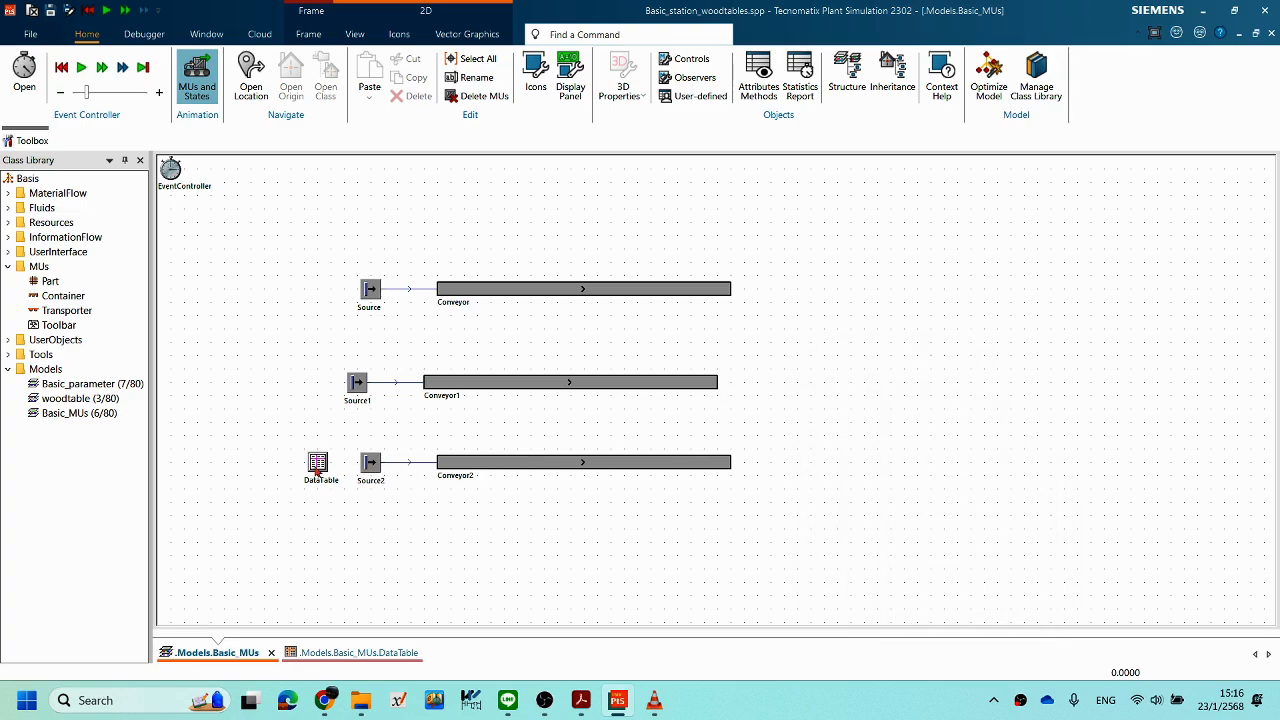
# Step: Set the portions in DataTable to 70 for the Part and 30 for the Container
pyautogui.doubleClick(317, 466)
pyautogui.click(286, 217)
pyautogui.click(286, 217)
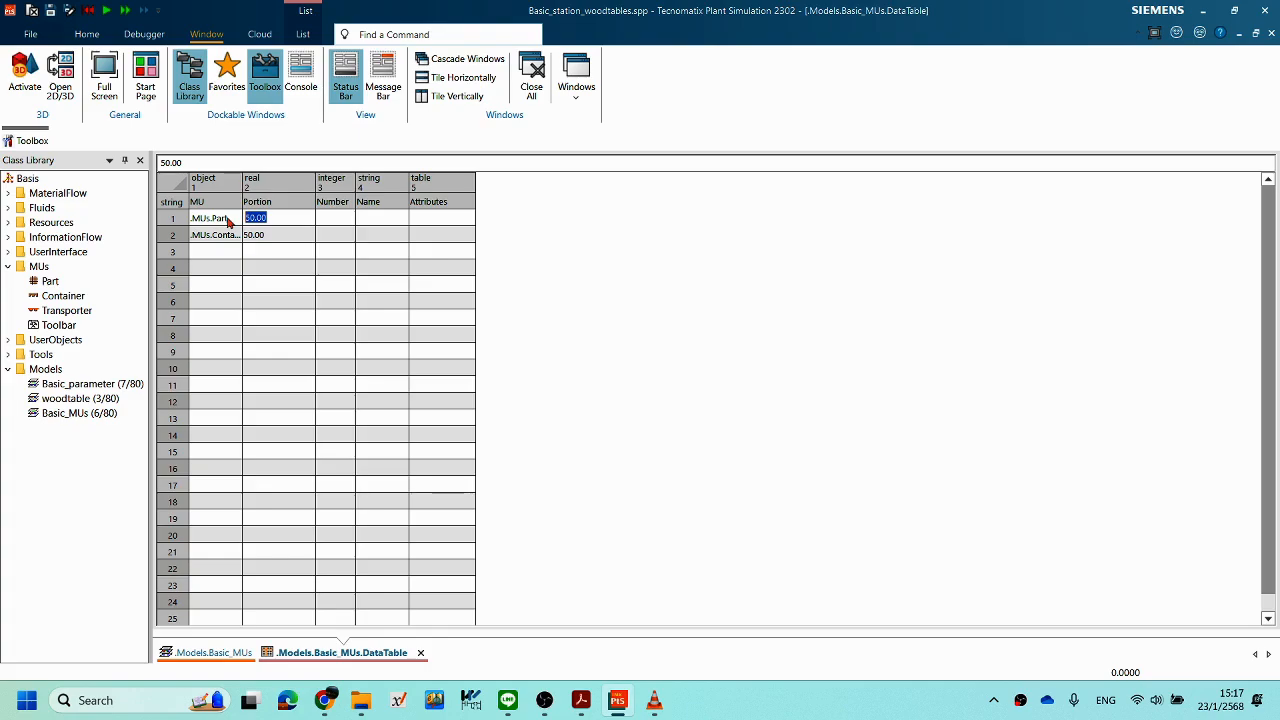
pyautogui.write('70')
pyautogui.click(290, 233)
pyautogui.click(290, 233)
pyautogui.moveTo(290, 233); pyautogui.dragTo(243, 237)
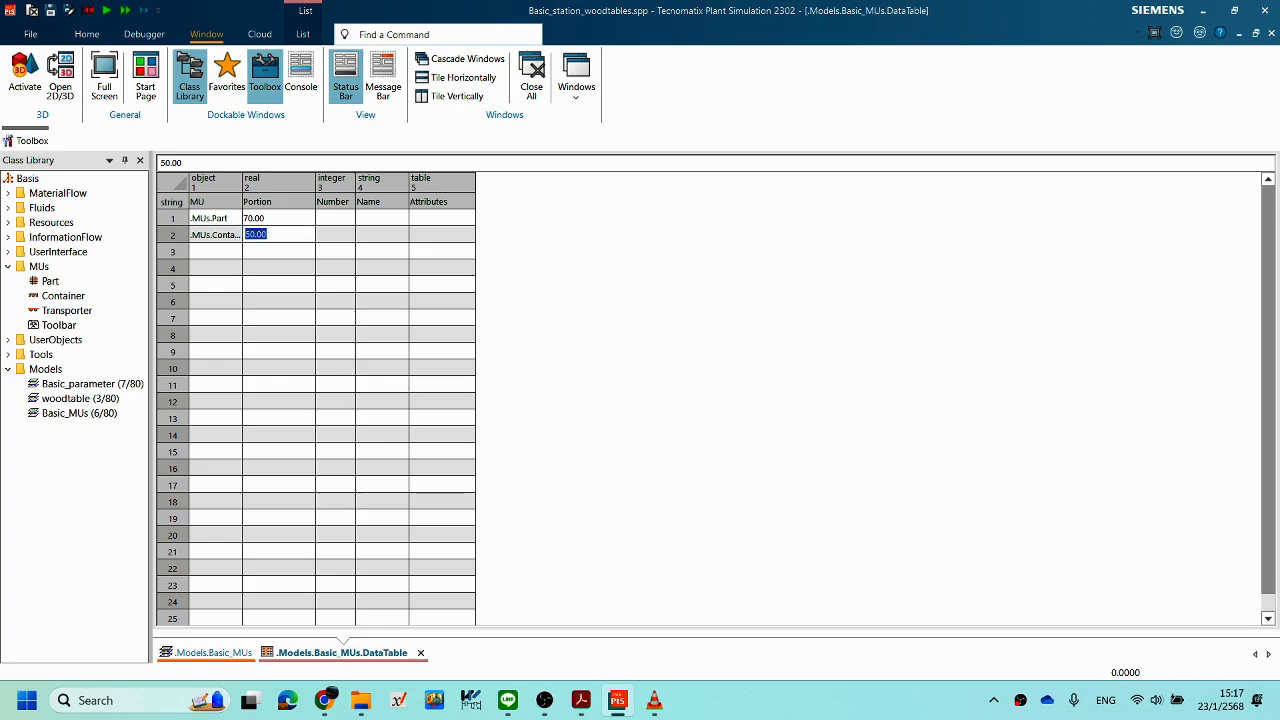
pyautogui.write('30')
pyautogui.press('Return')
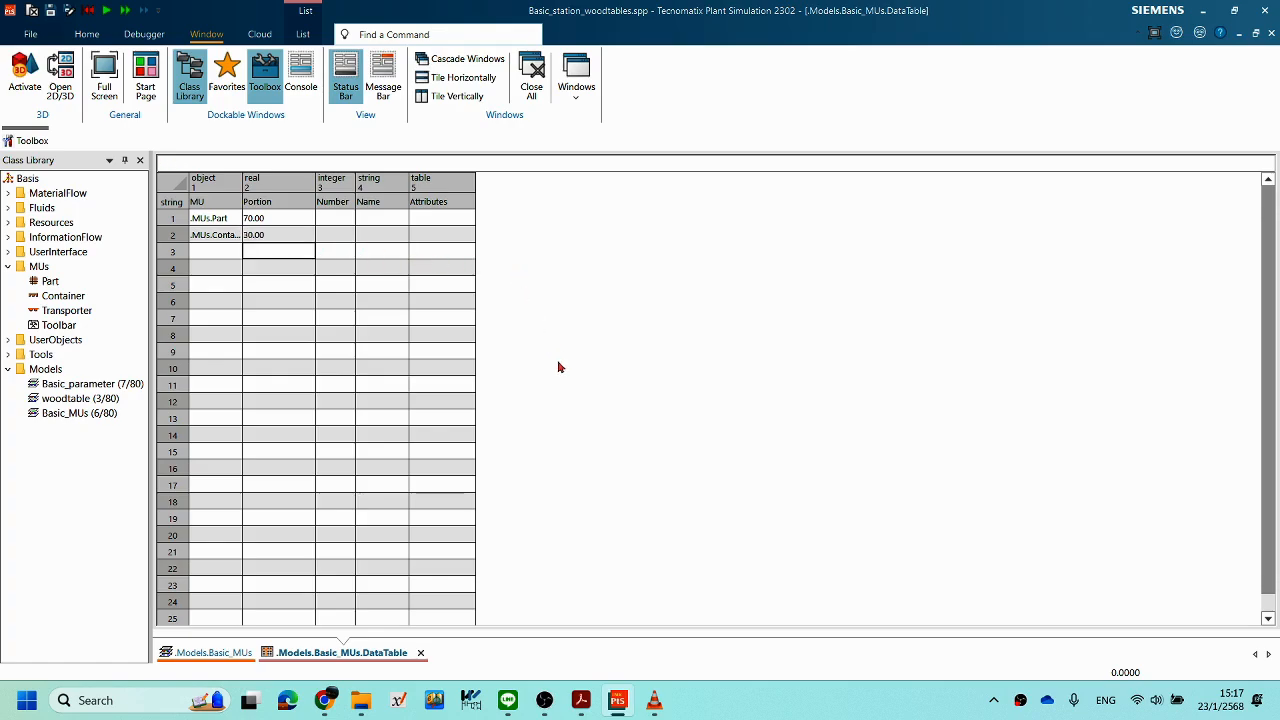
# Step: Run the Basic_MUs simulation again to observe the 70/30 mix on Conveyor2, and reset it
pyautogui.click(233, 653)
pyautogui.rightClick(850, 346)
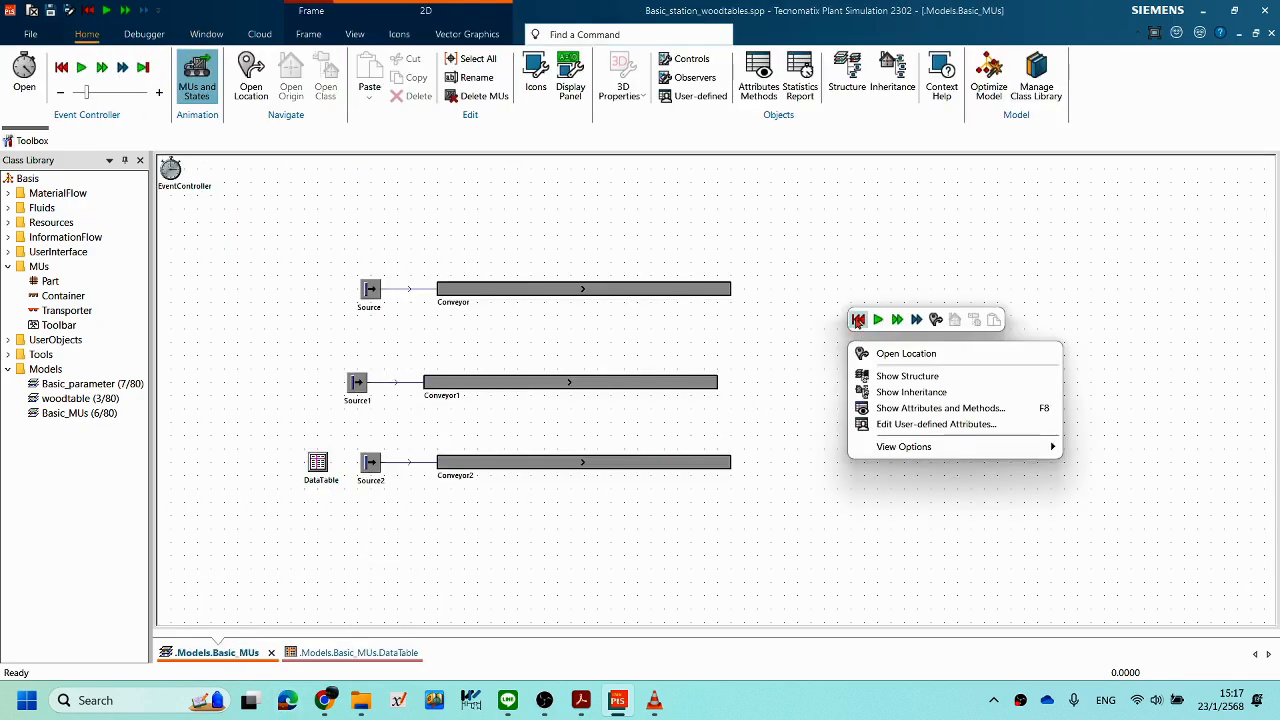
pyautogui.rightClick(878, 355)
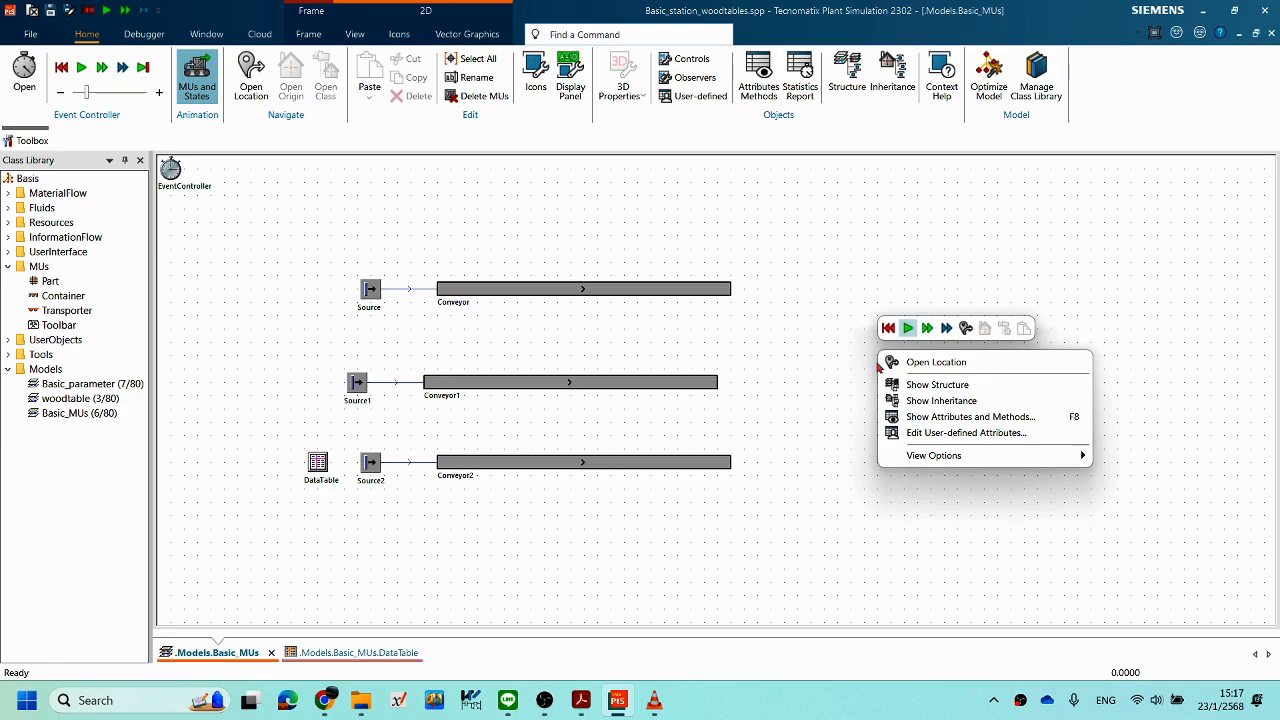
pyautogui.click(818, 465)
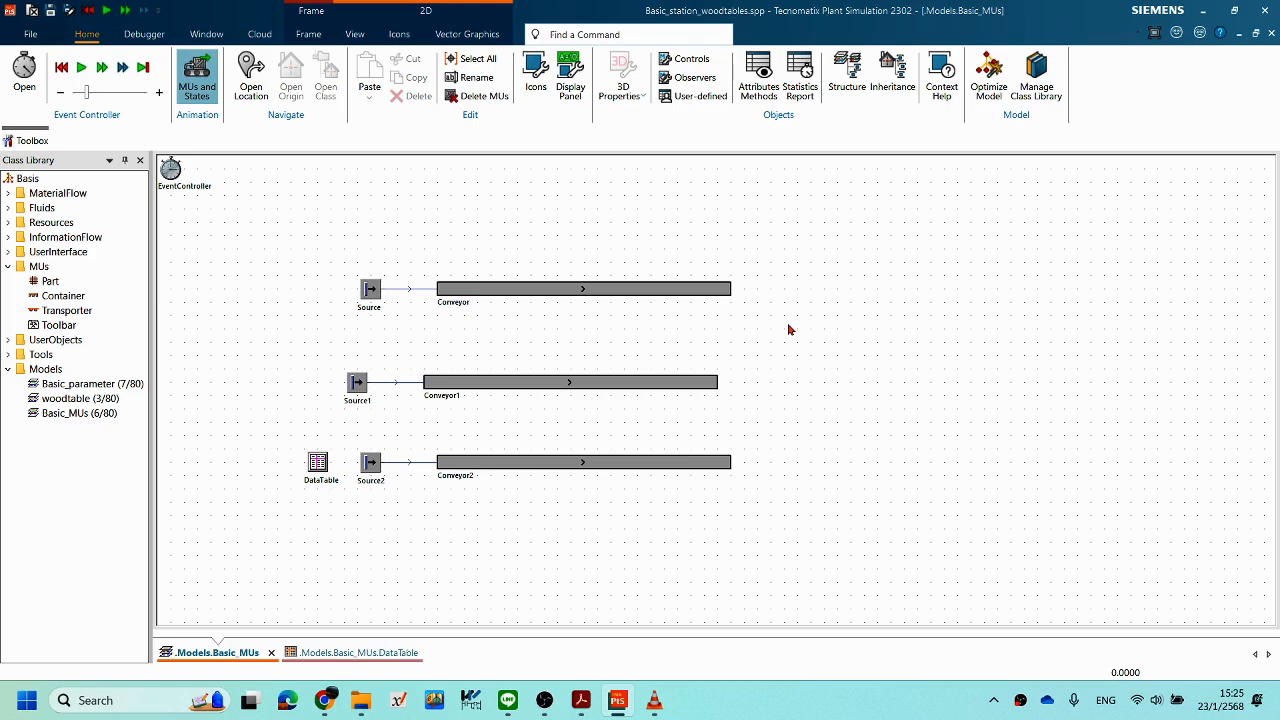
# Step: Duplicate the first Source and Conveyor pair and place the copy below the Source2 line
pyautogui.moveTo(322, 246); pyautogui.dragTo(790, 330)
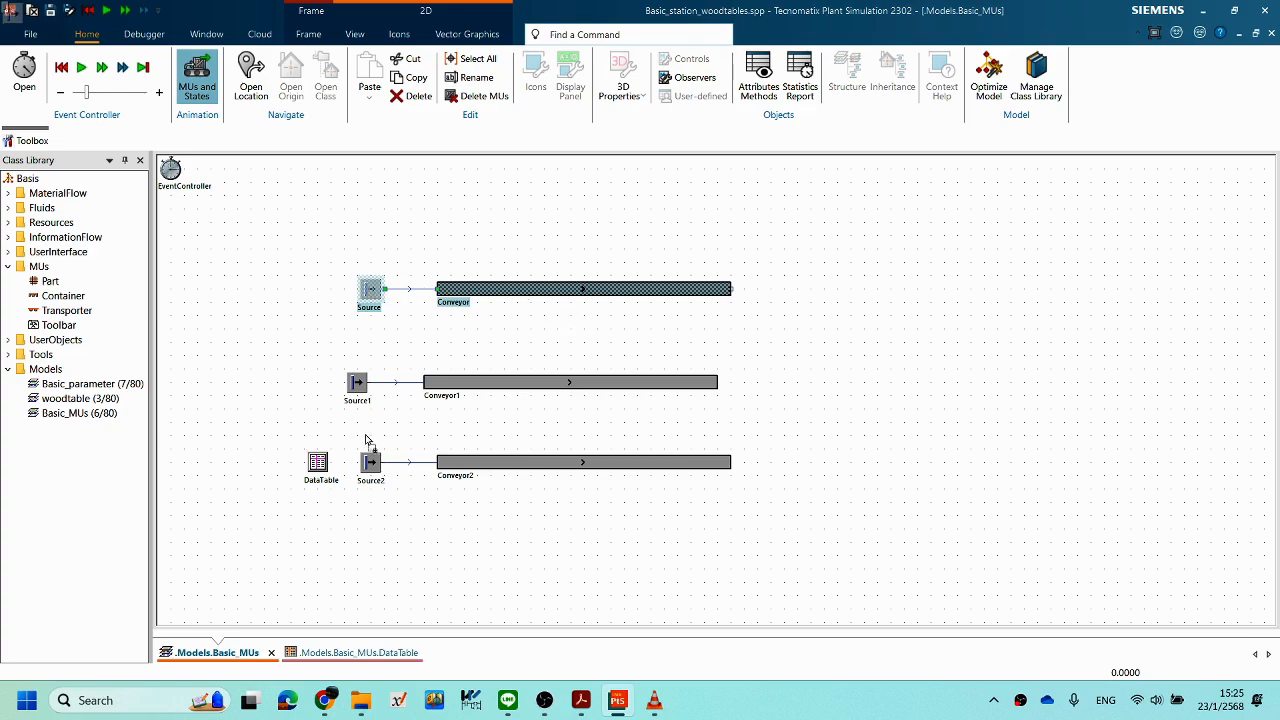
pyautogui.click(366, 530)
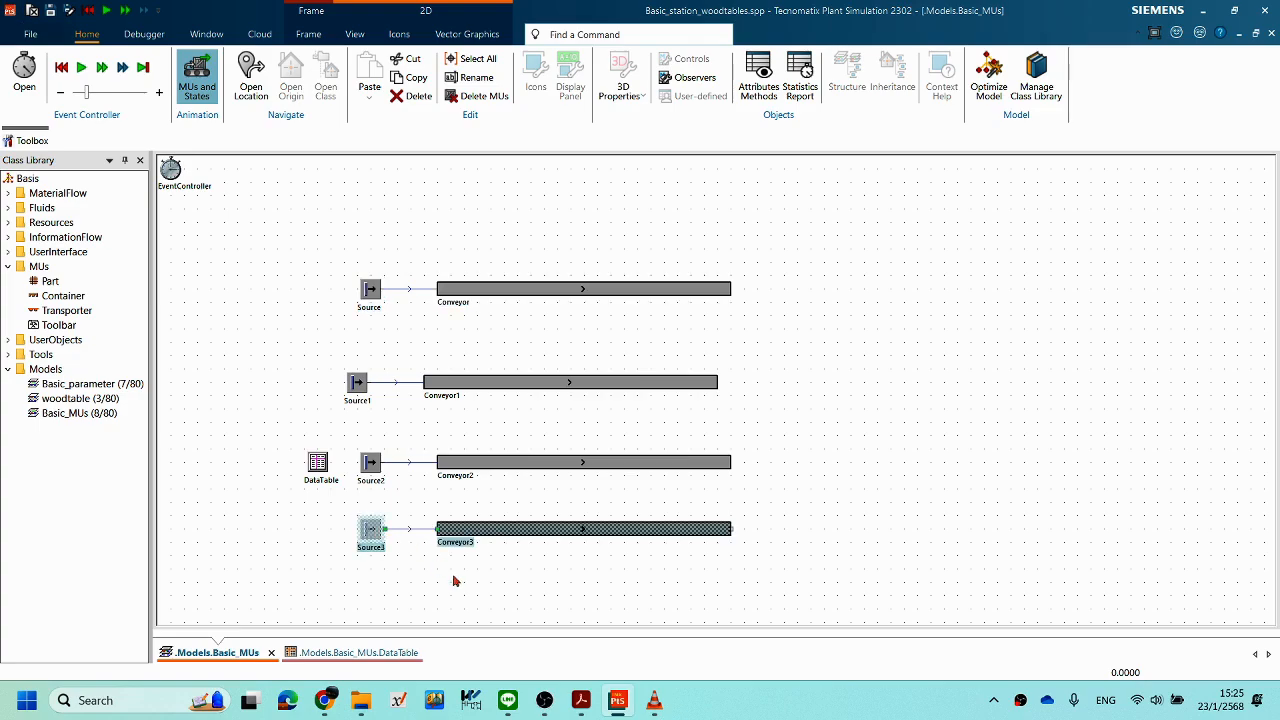
pyautogui.click(527, 598)
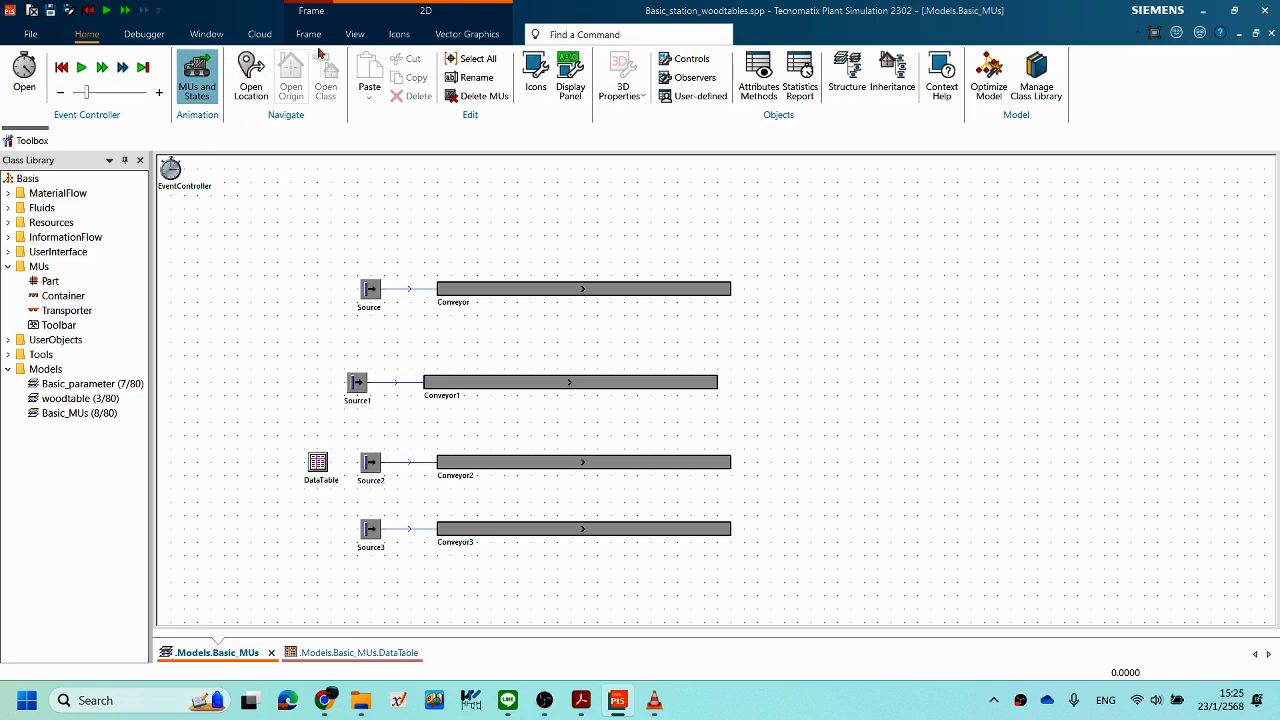
# Step: Add a new DataTable from the Information Flow objects beside Source3 and align it with that source
pyautogui.click(204, 36)
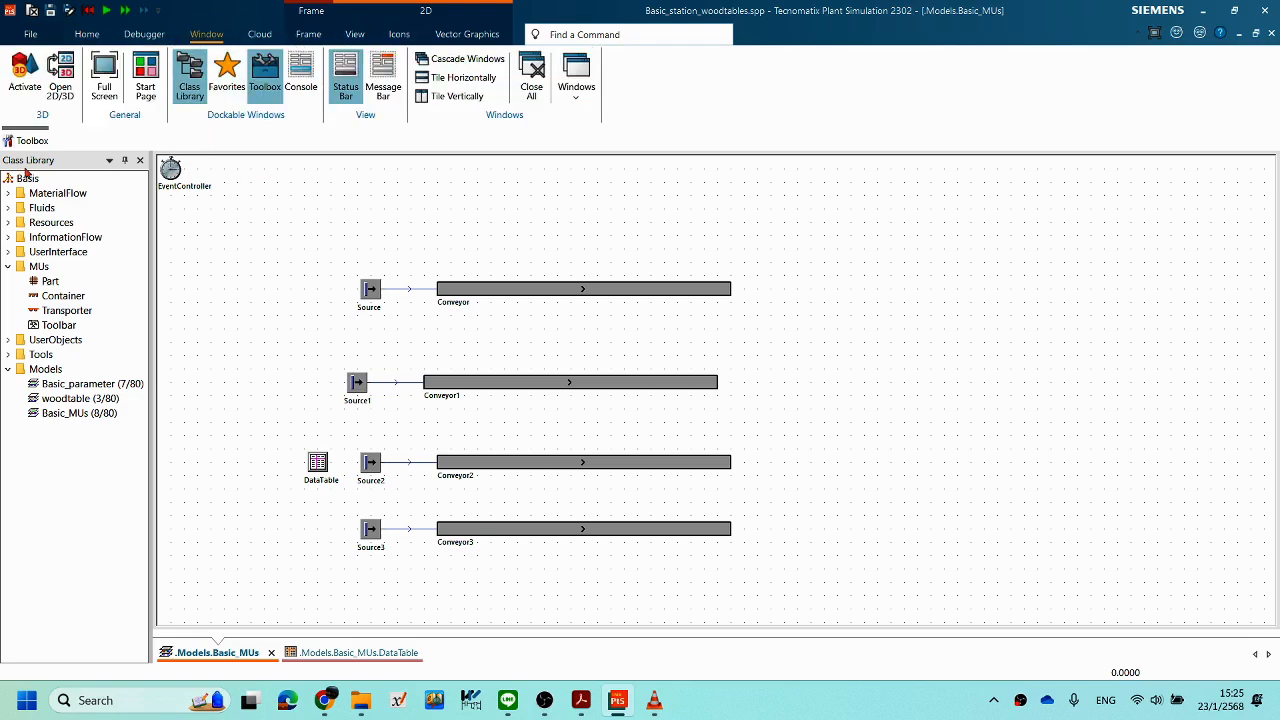
pyautogui.click(265, 90)
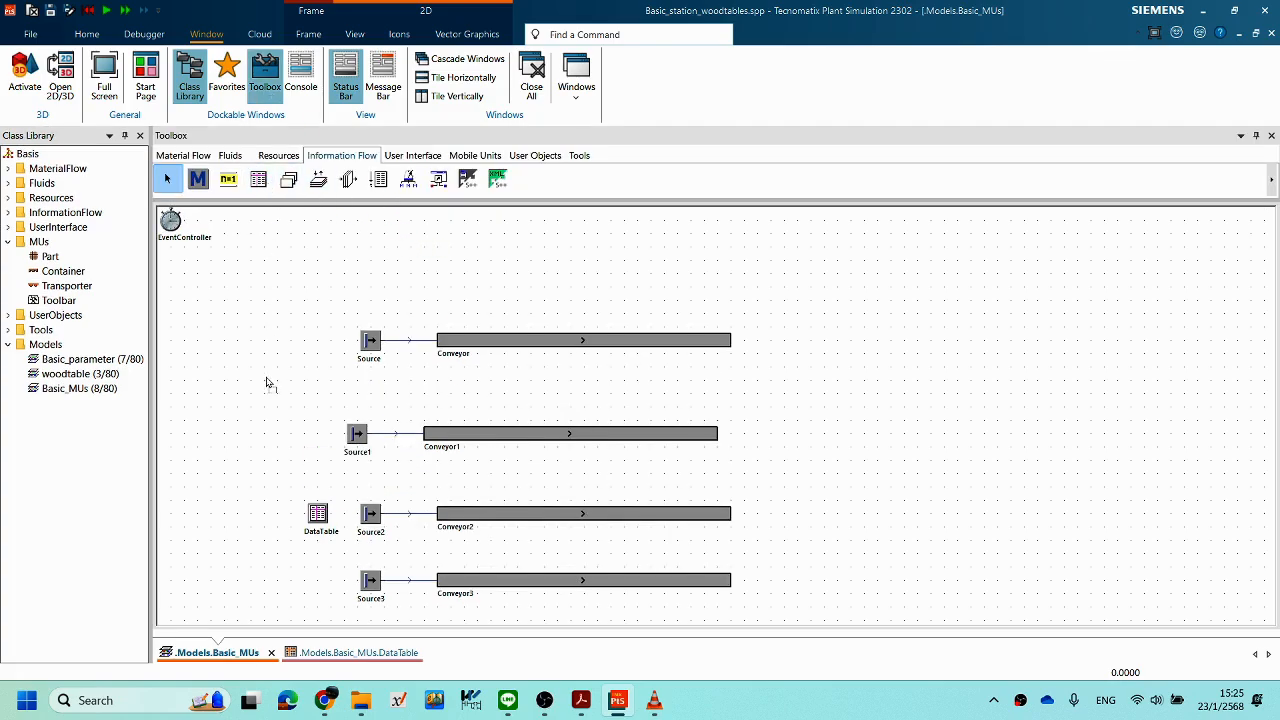
pyautogui.click(314, 578)
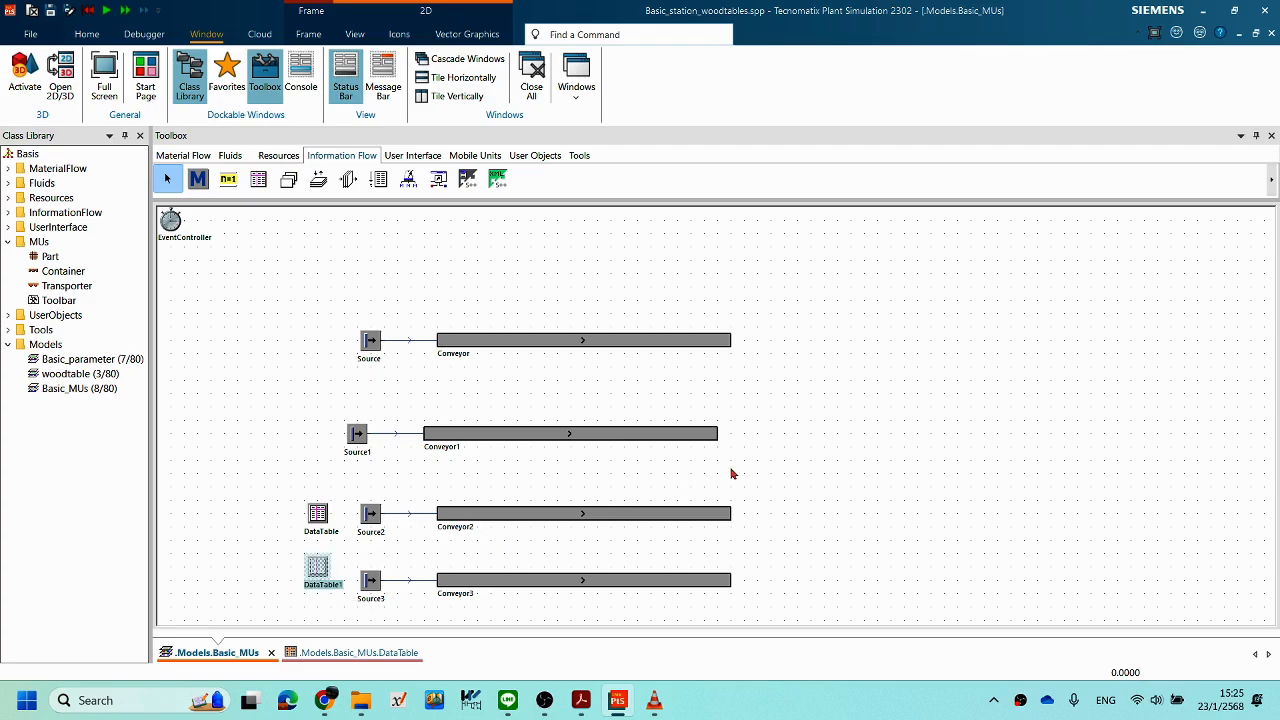
pyautogui.moveTo(324, 566)
pyautogui.mouseDown()
pyautogui.moveTo(323, 582)
pyautogui.moveTo(340, 575)
pyautogui.mouseUp()
pyautogui.click(835, 546)
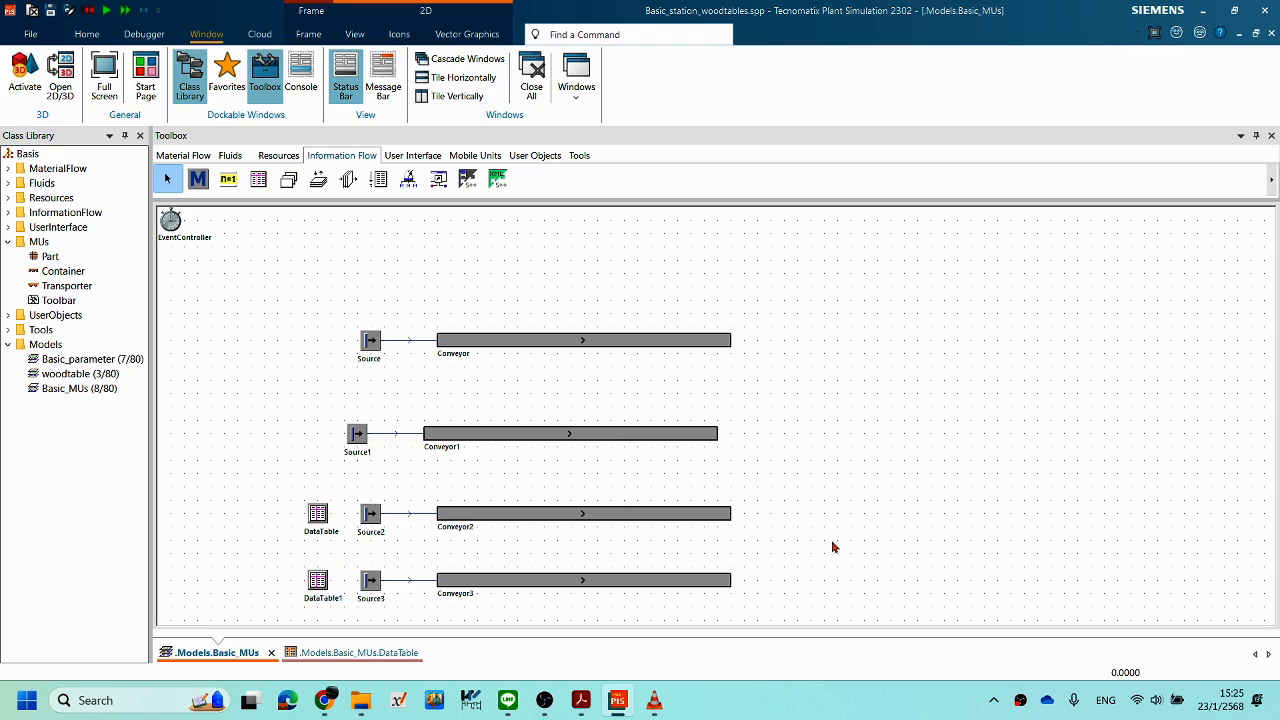
# Step: Try to set Source3's time of creation to Delivery Table with DataTable1 as its table
pyautogui.doubleClick(369, 593)
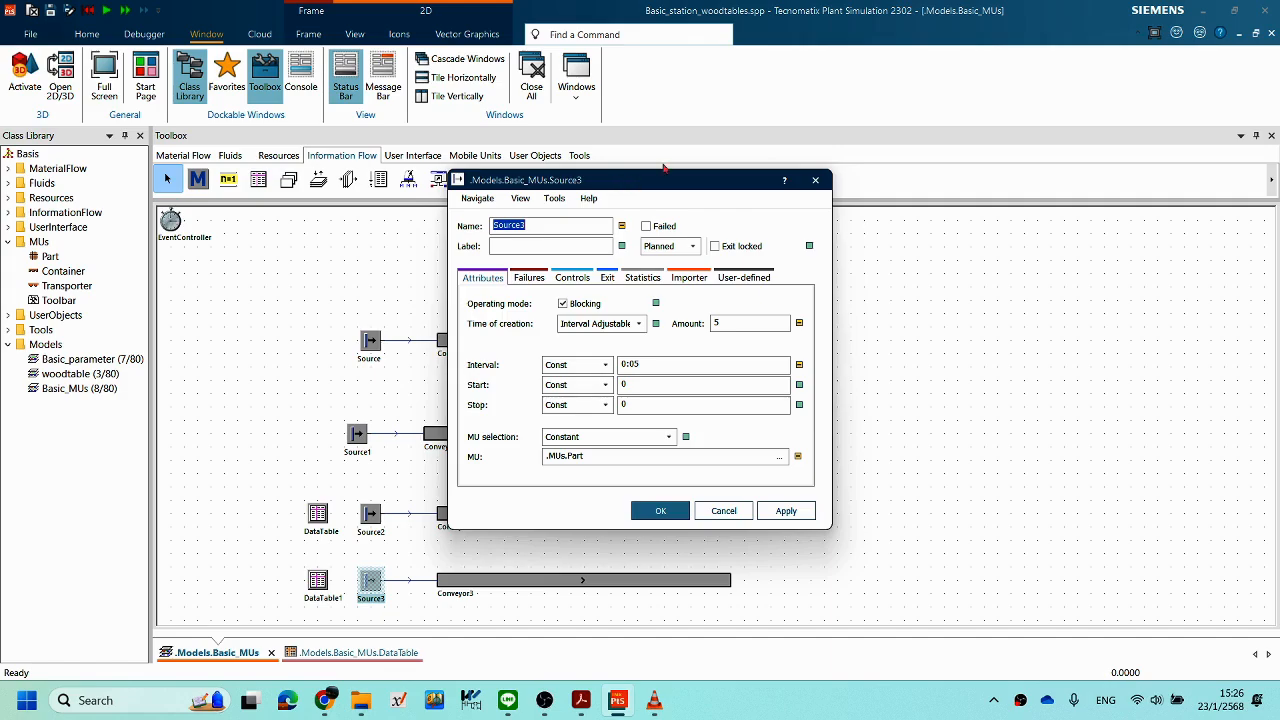
pyautogui.moveTo(663, 172); pyautogui.dragTo(706, 155)
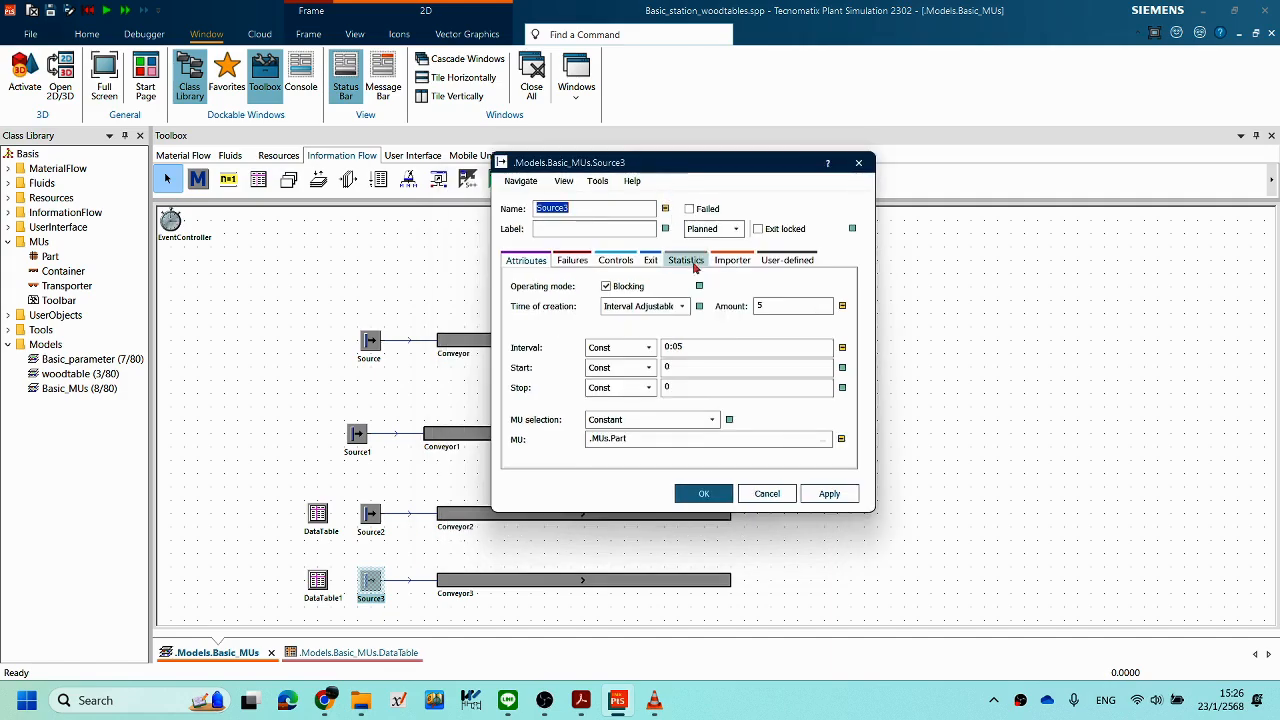
pyautogui.click(684, 313)
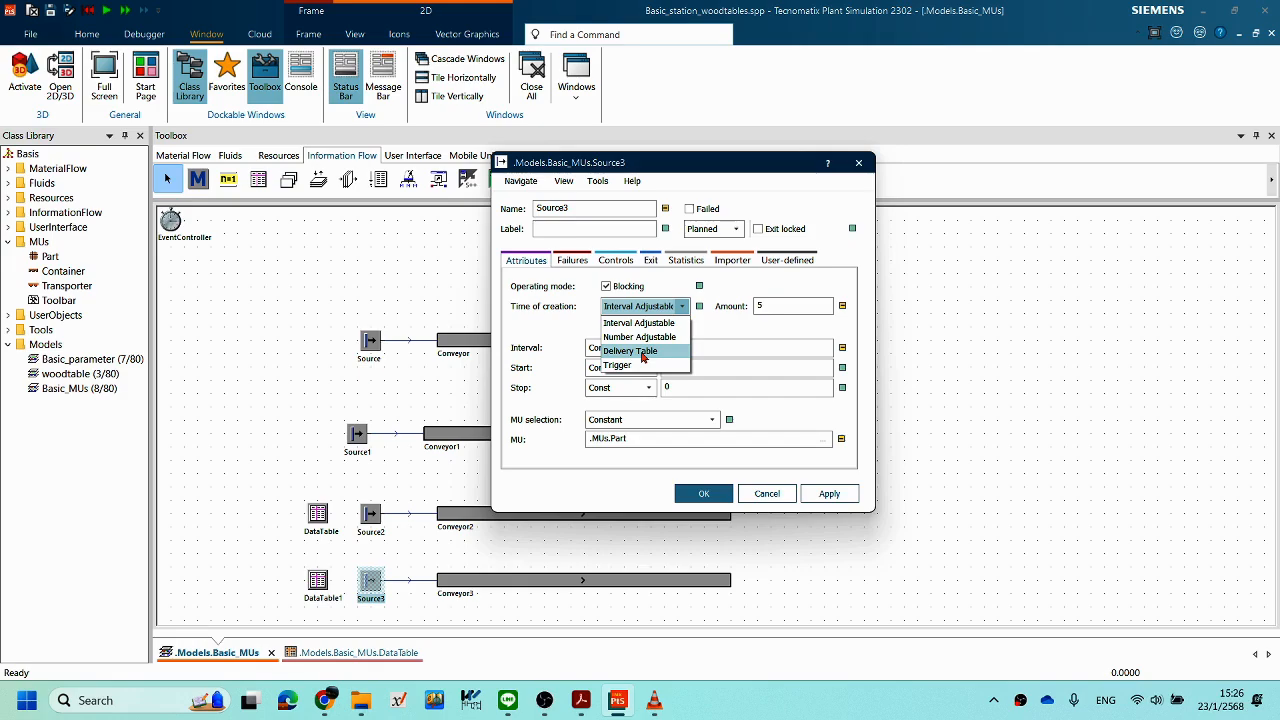
pyautogui.click(643, 352)
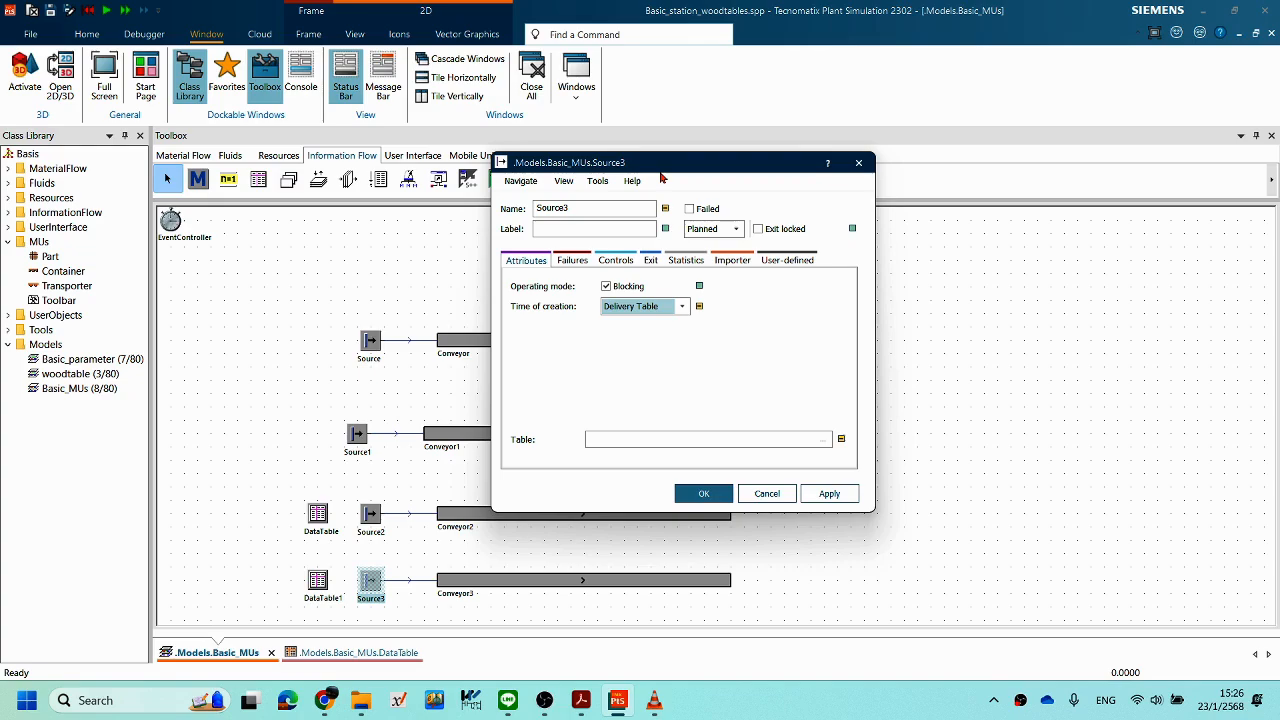
pyautogui.moveTo(660, 167); pyautogui.dragTo(670, 161)
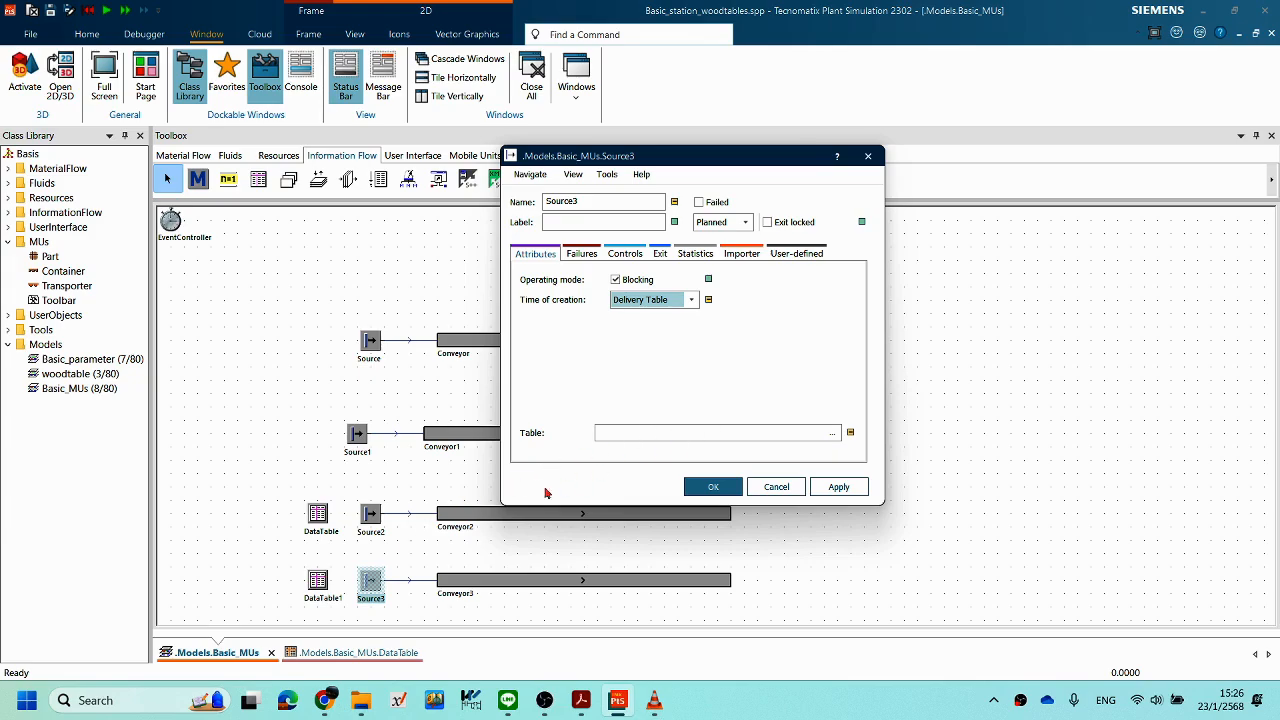
pyautogui.click(326, 580)
pyautogui.moveTo(326, 580); pyautogui.dragTo(654, 447)
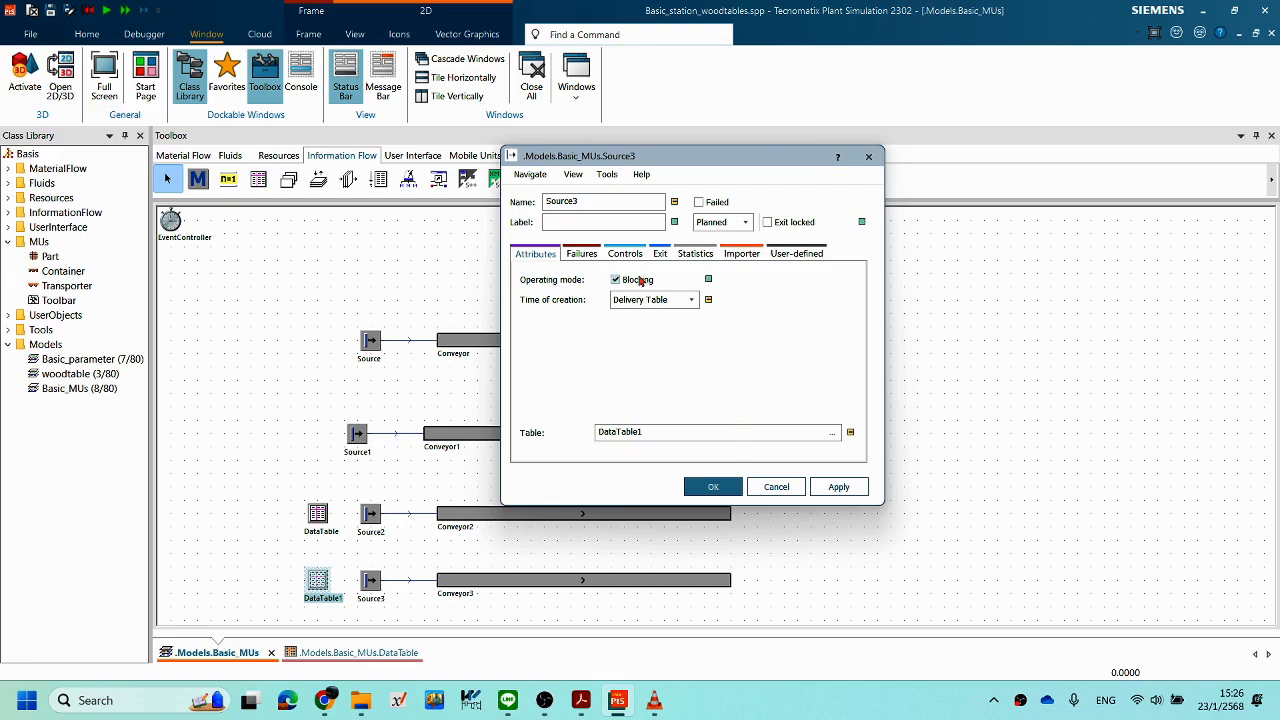
pyautogui.doubleClick(317, 582)
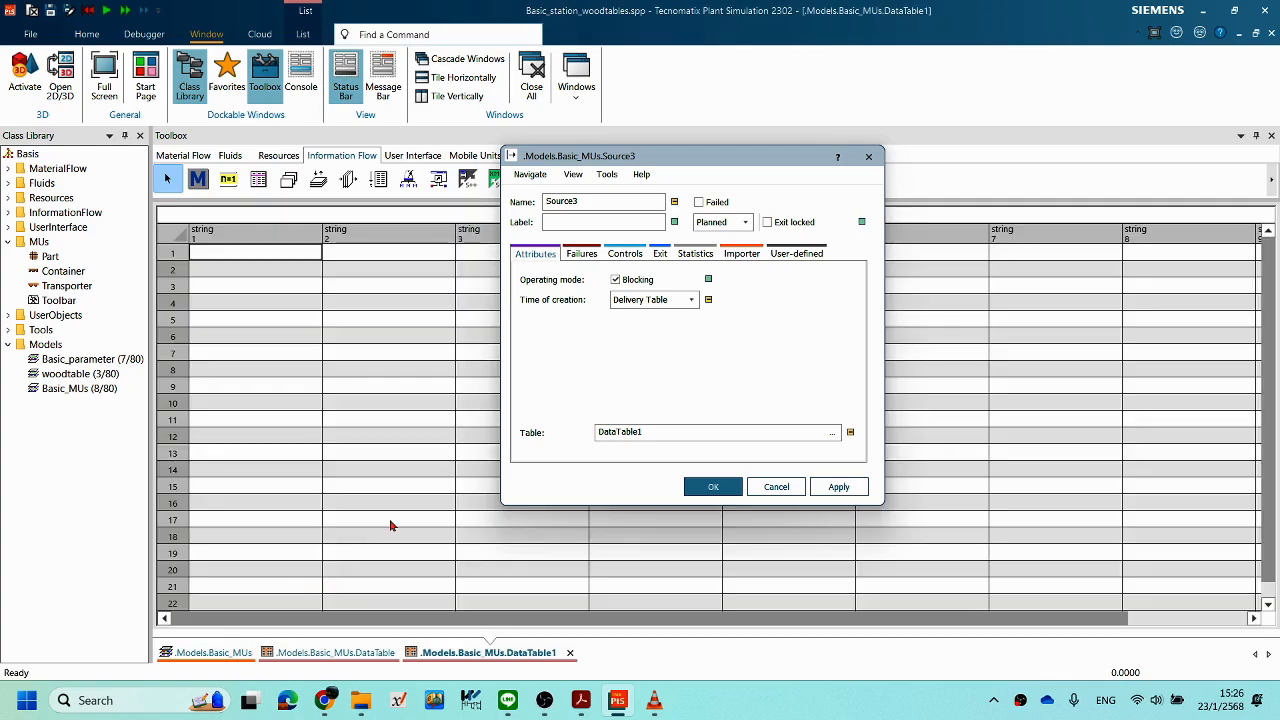
pyautogui.click(775, 488)
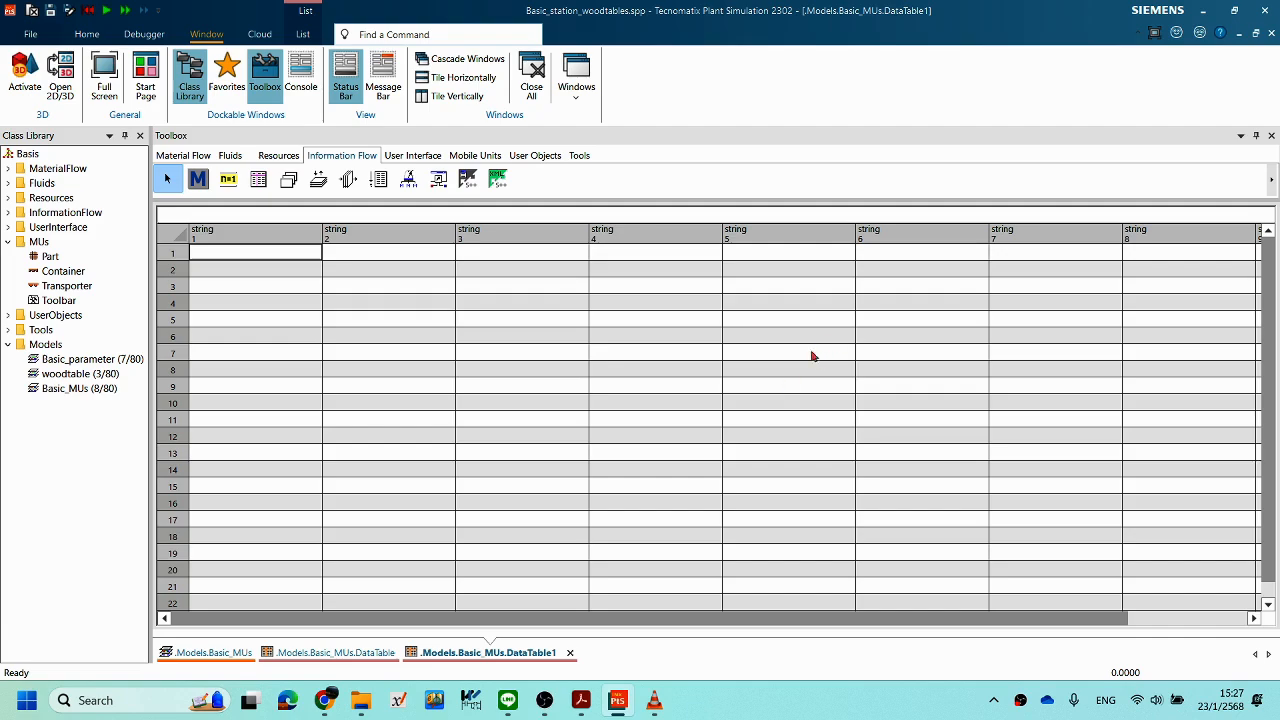
# Step: Compare the column layout of DataTable with that of DataTable1, and close both tables
pyautogui.click(352, 654)
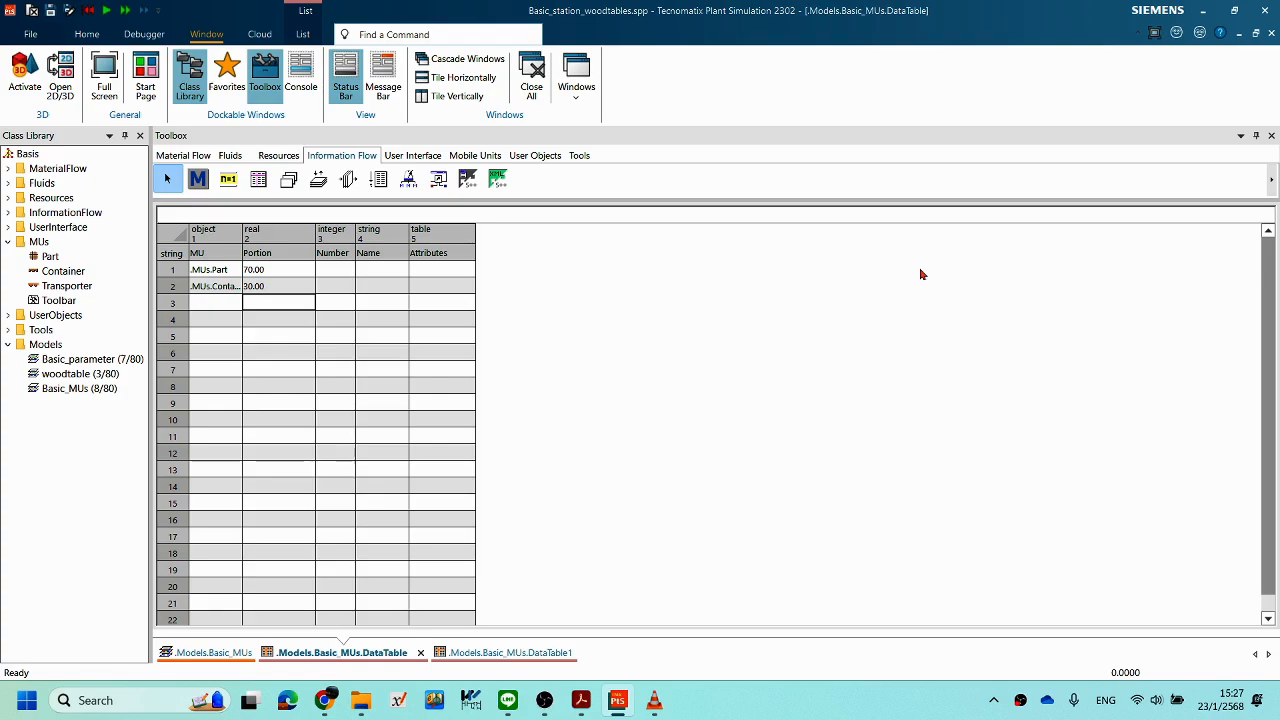
pyautogui.click(421, 653)
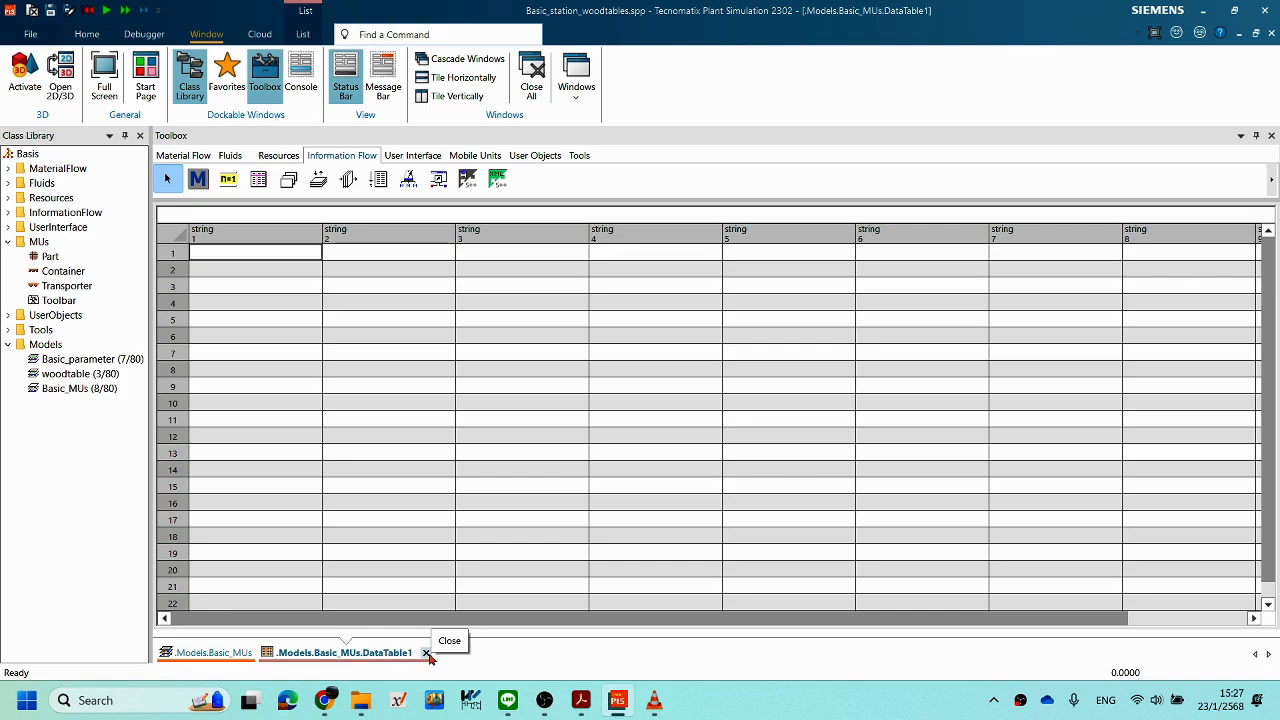
pyautogui.click(426, 653)
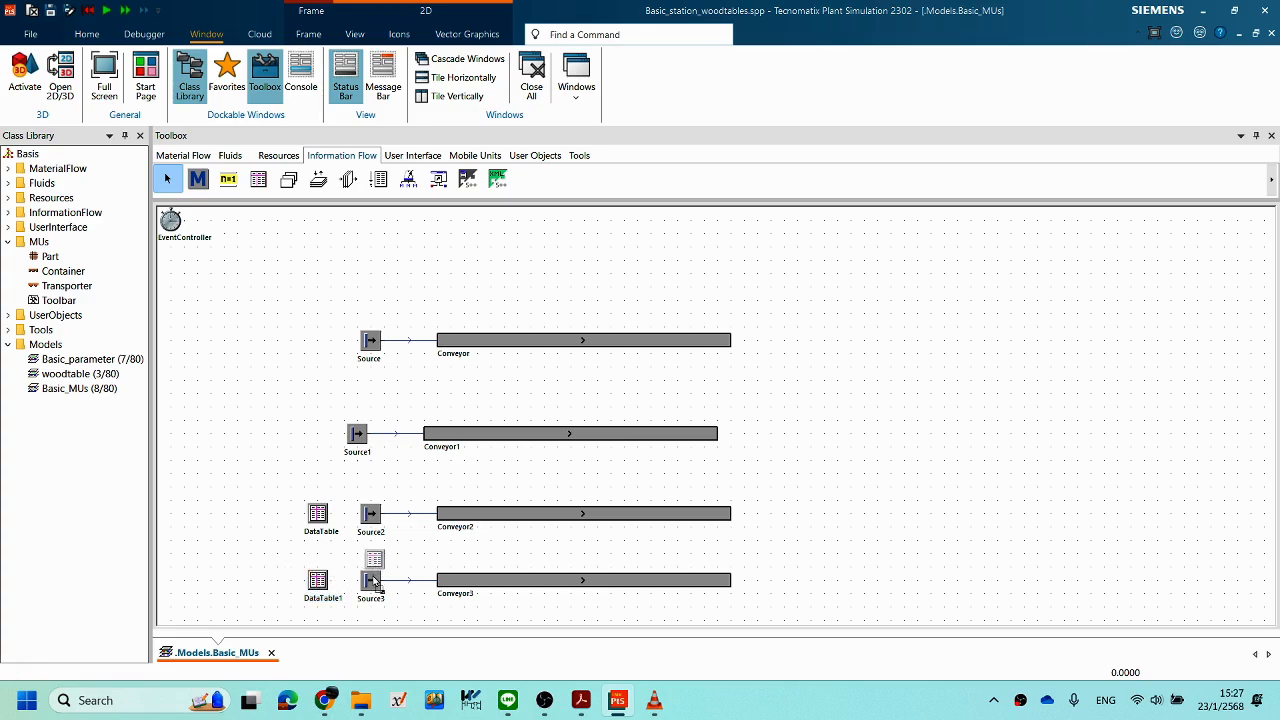
# Step: Assign DataTable1 to Source3 directly in the frame and examine the table's column headings
pyautogui.doubleClick(316, 594)
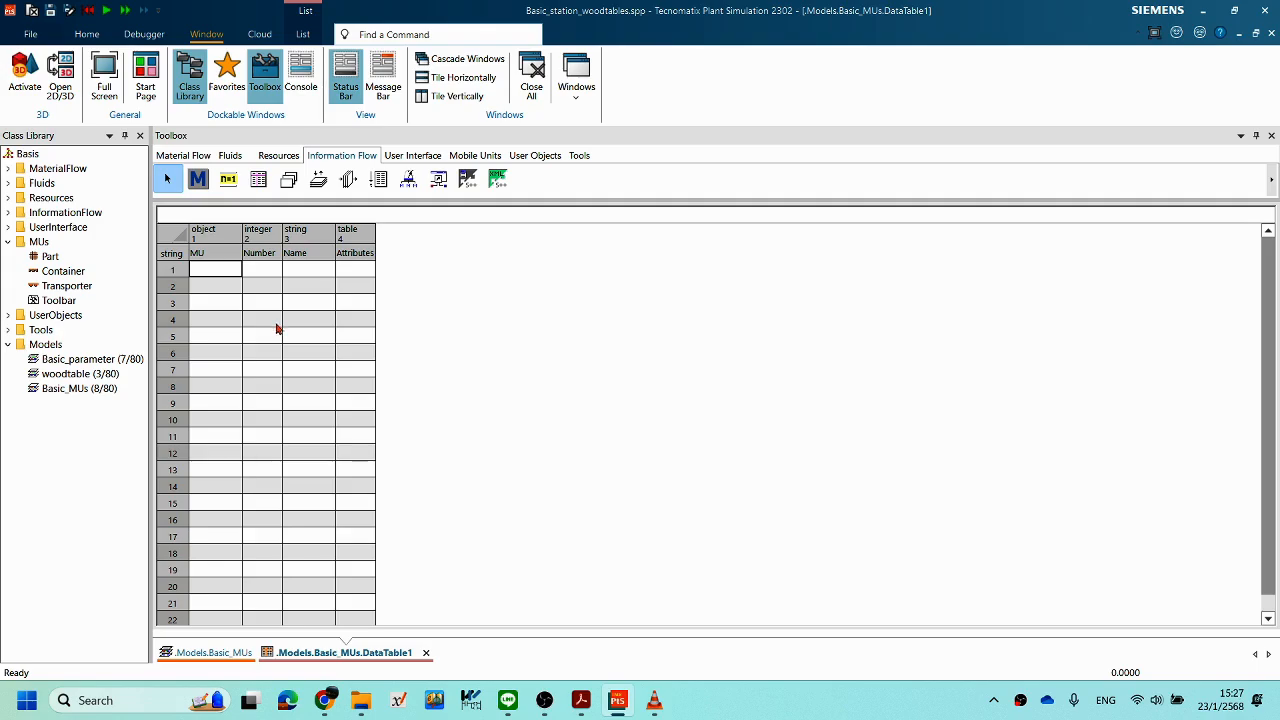
pyautogui.click(214, 253)
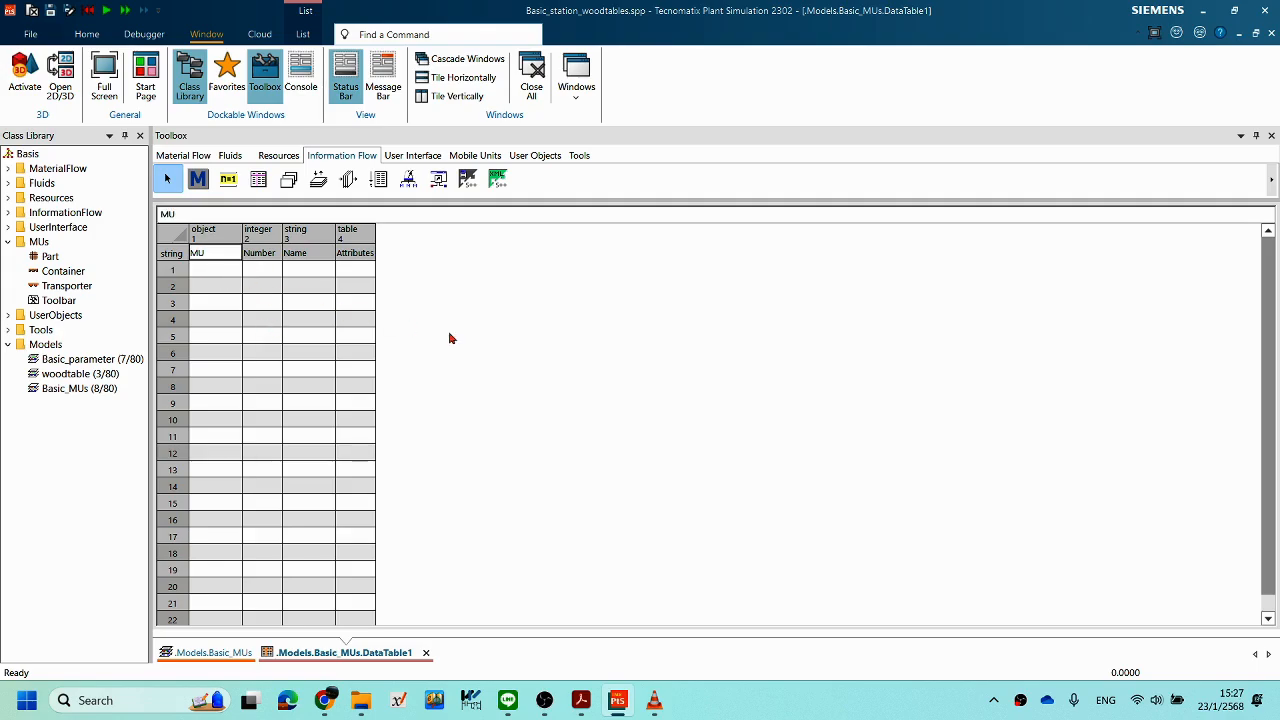
pyautogui.click(425, 652)
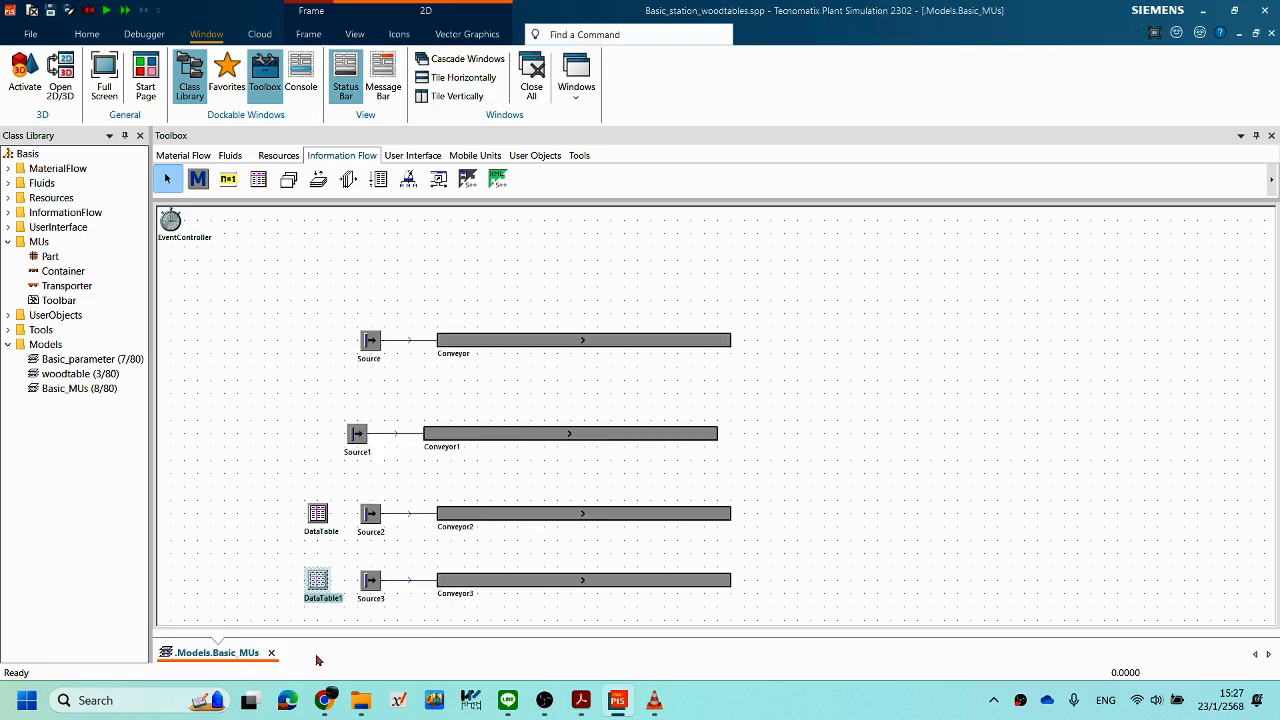
# Step: Compare the time of creation and table settings of Source3 with those of Source2 without changing either source
pyautogui.click(382, 618)
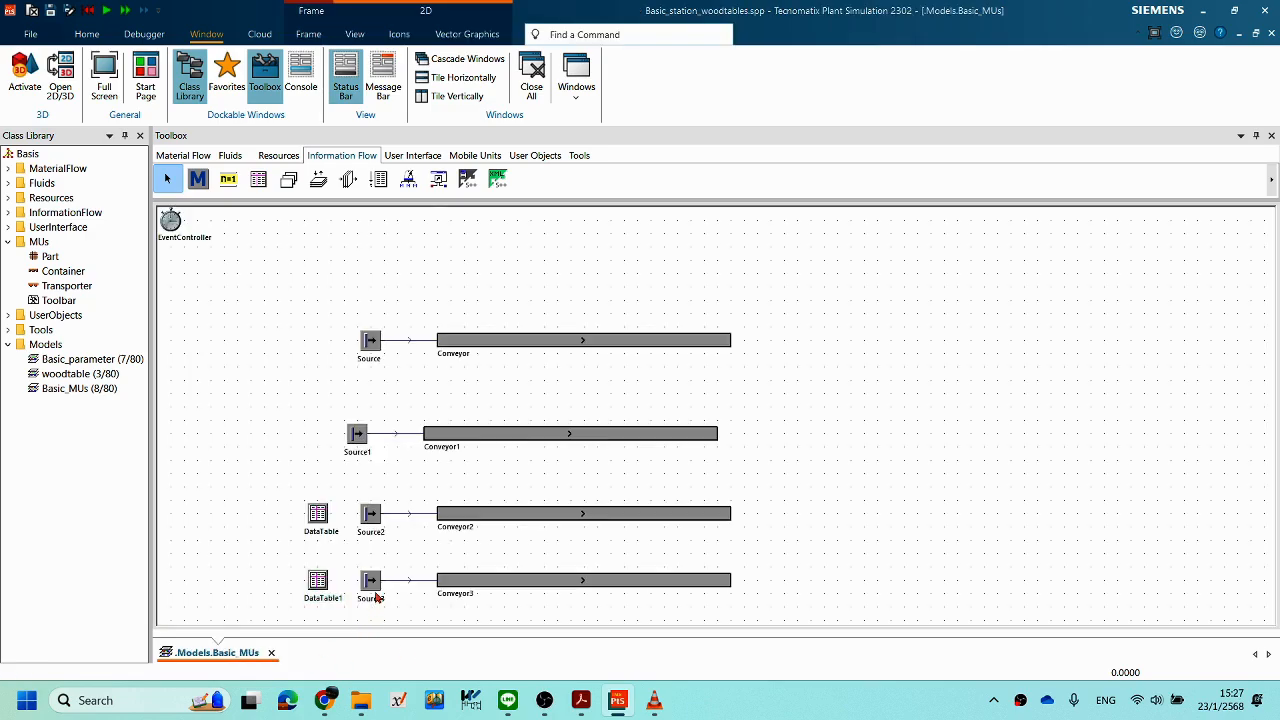
pyautogui.doubleClick(375, 594)
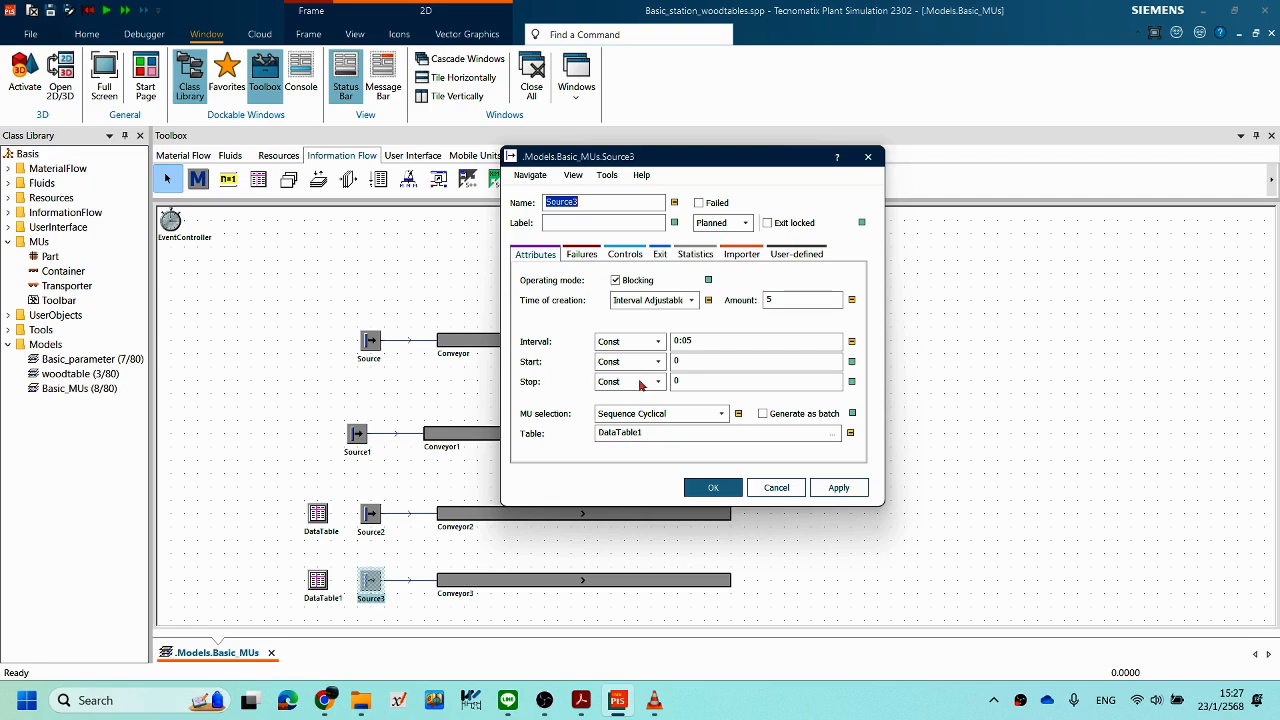
pyautogui.click(776, 487)
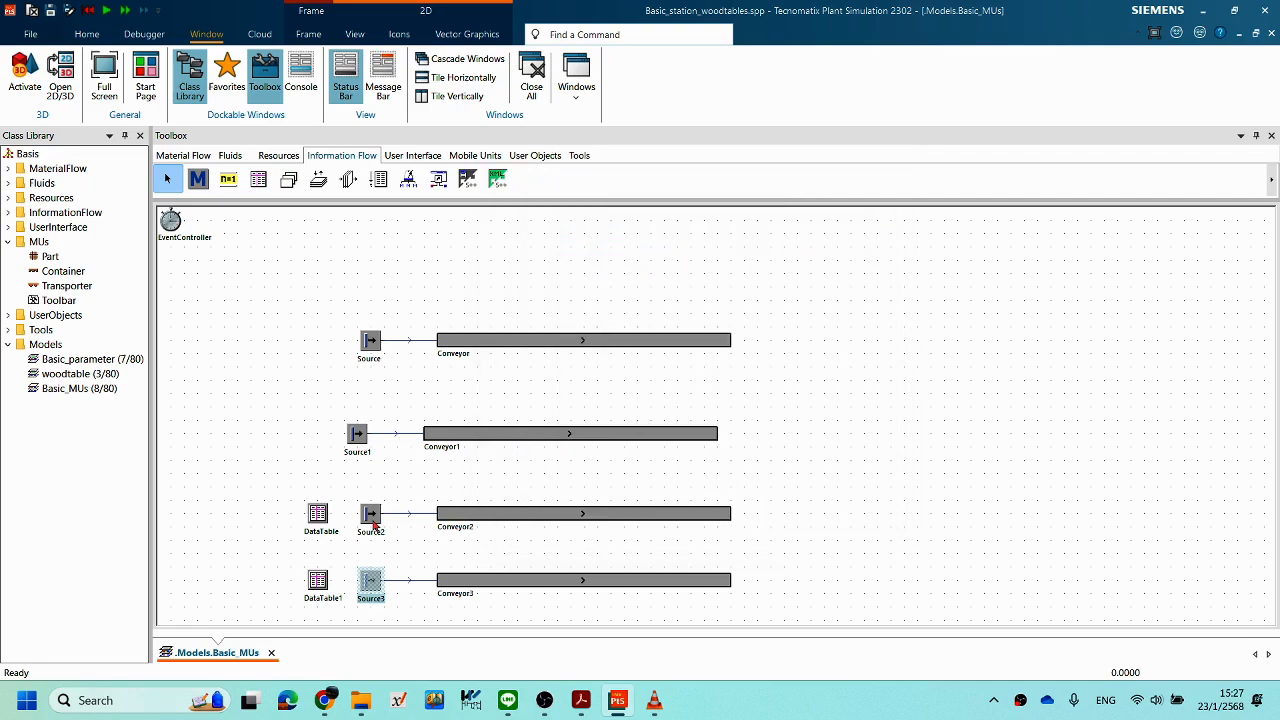
pyautogui.doubleClick(371, 514)
pyautogui.click(990, 500)
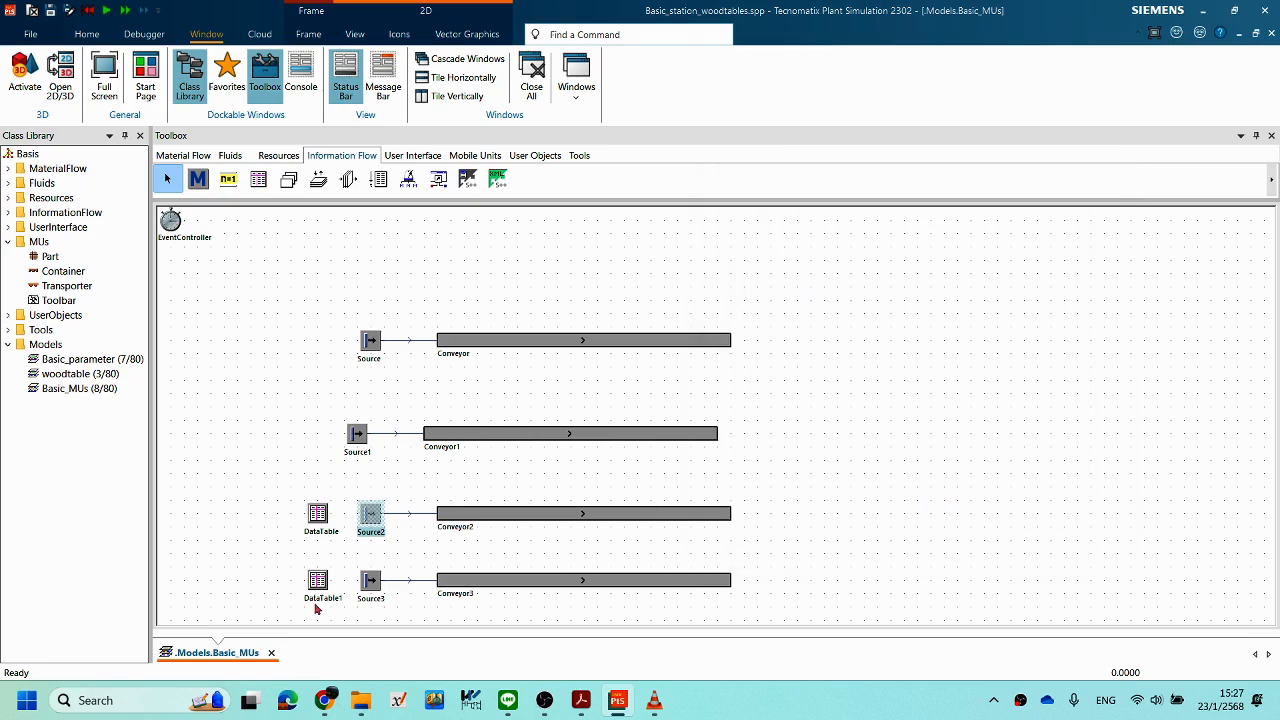
# Step: Set Source3's time of creation to Delivery Table with DataTable1 as its table, and accept reformatting the table
pyautogui.doubleClick(373, 585)
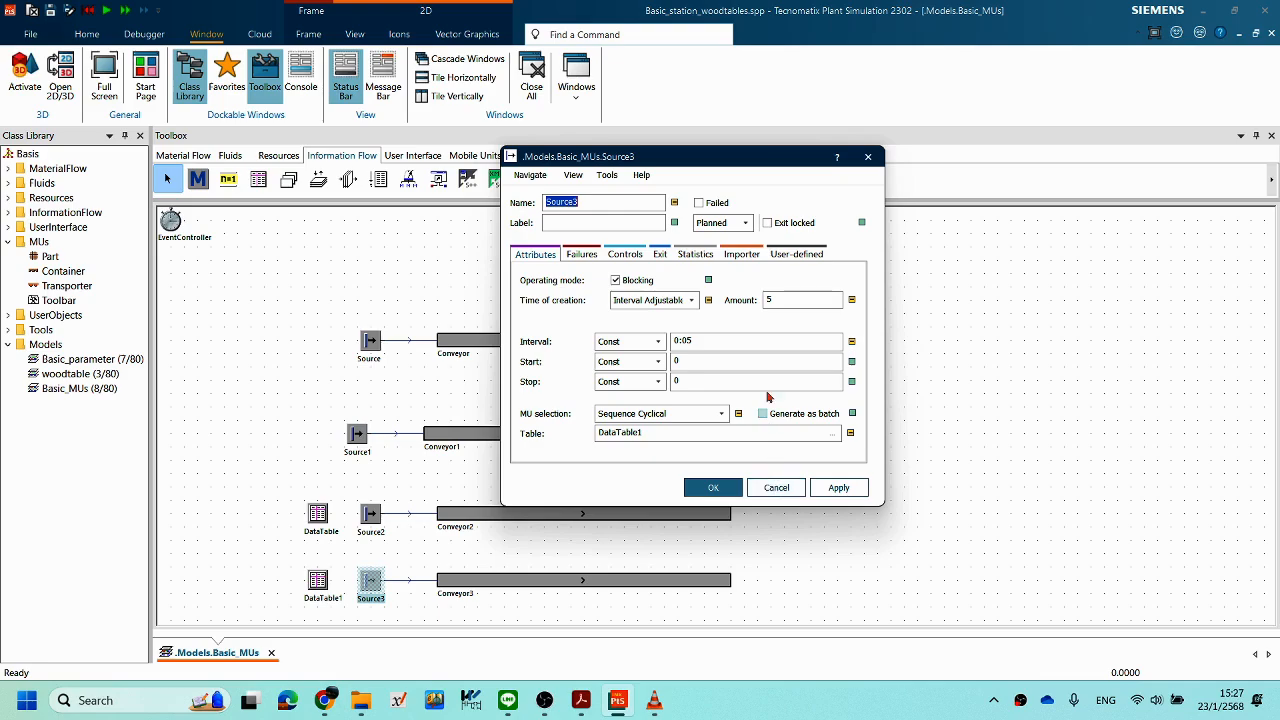
pyautogui.click(690, 300)
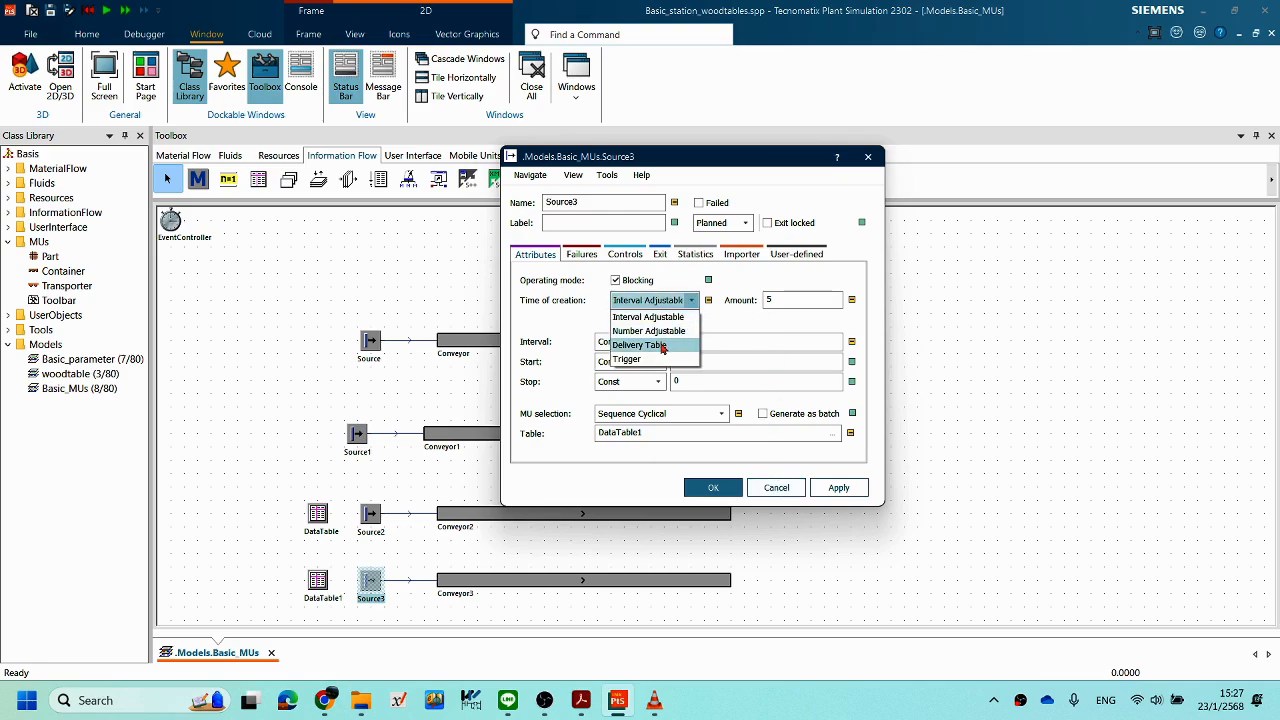
pyautogui.click(668, 344)
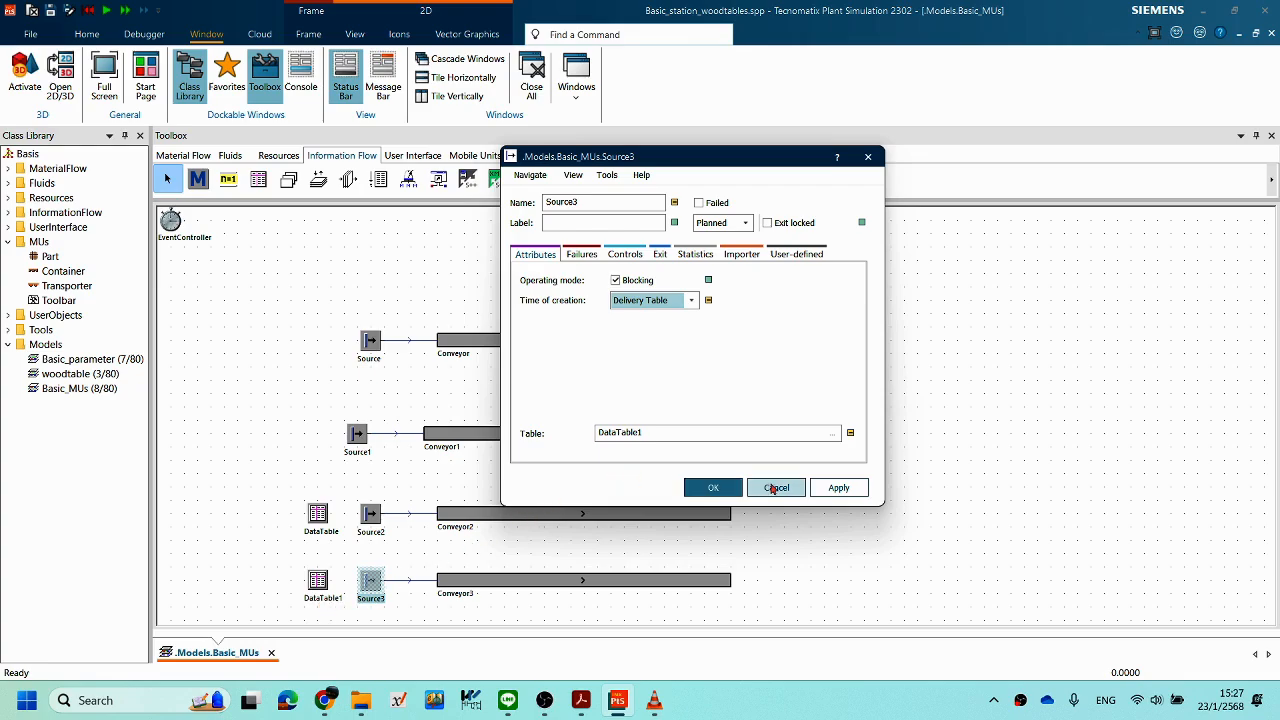
pyautogui.click(846, 489)
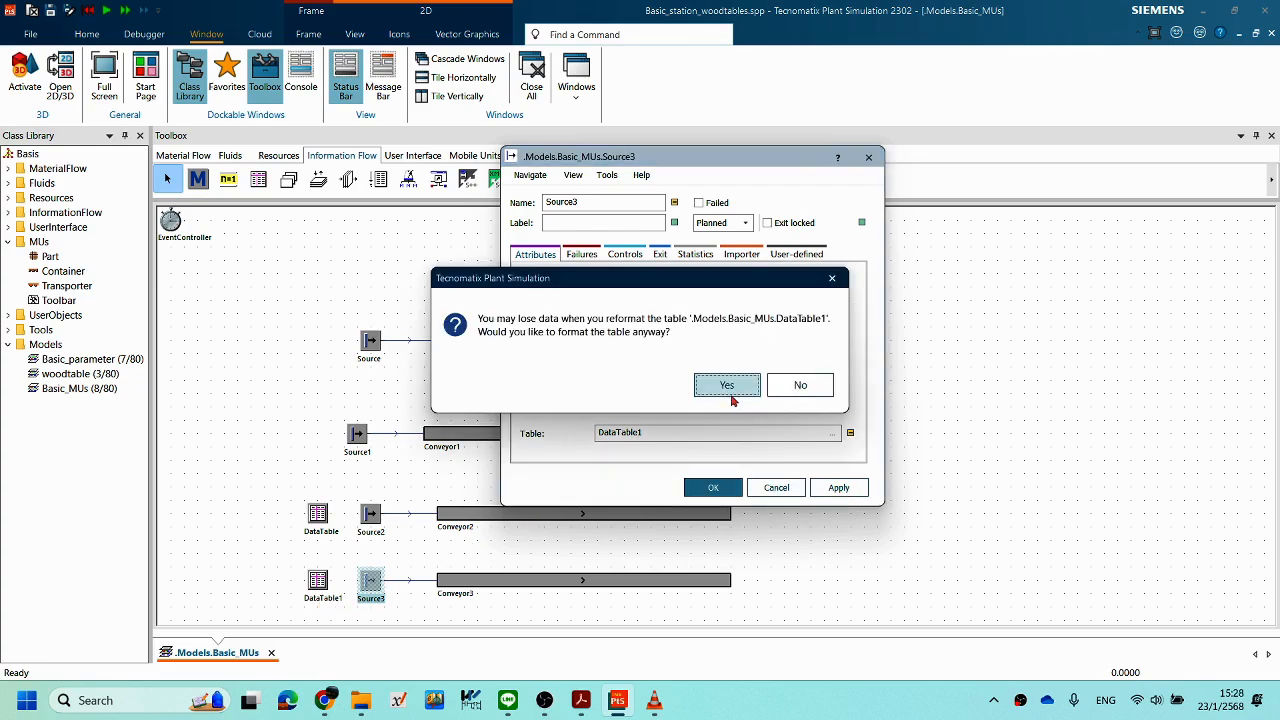
pyautogui.click(730, 398)
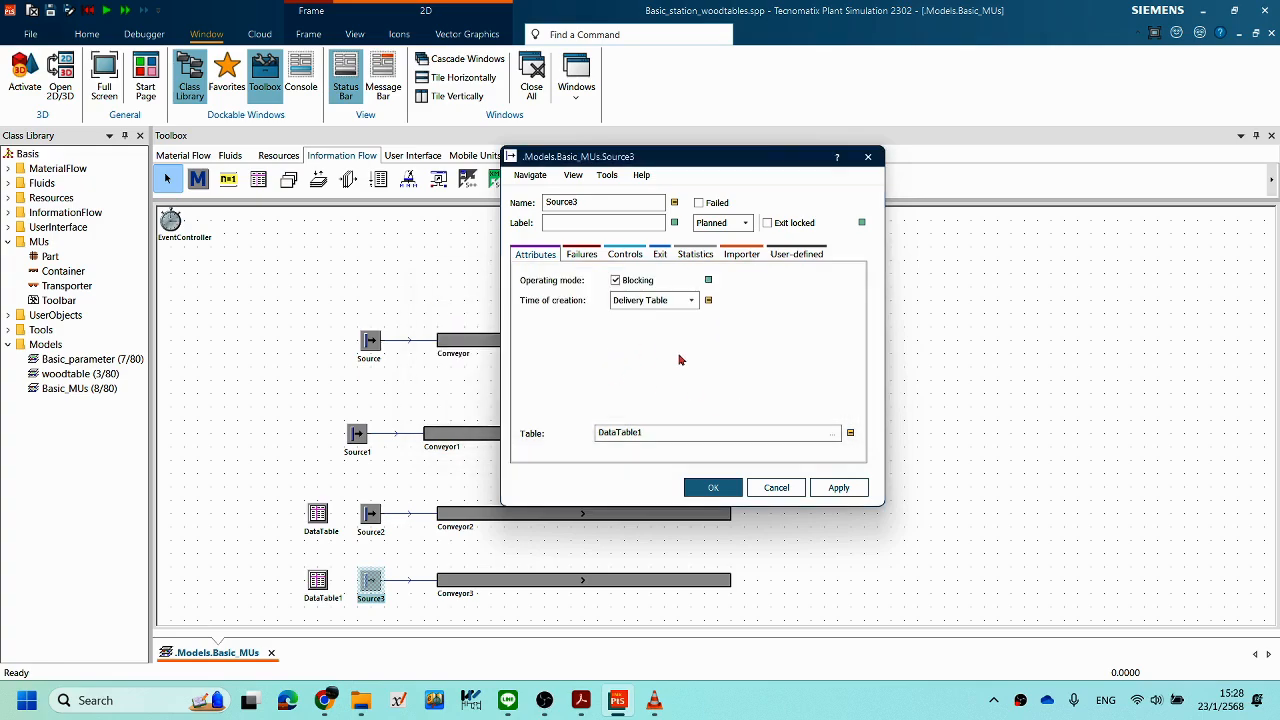
pyautogui.click(715, 487)
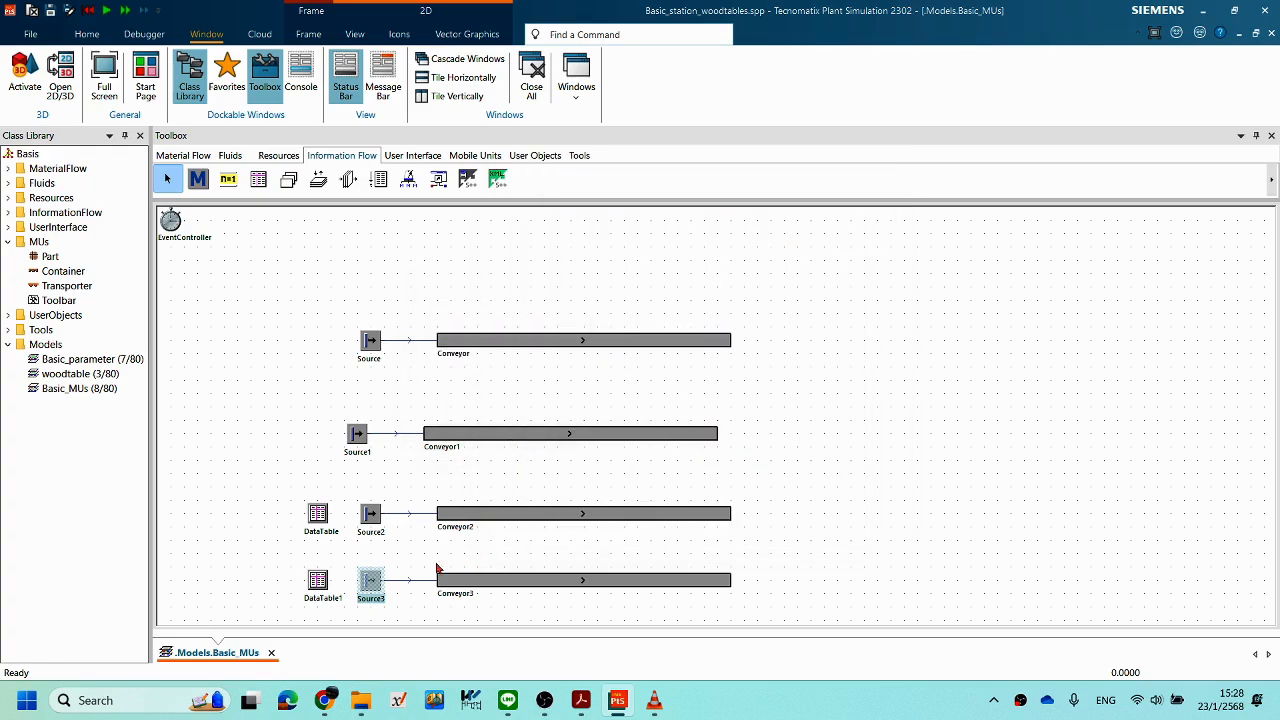
# Step: Enter the delivery times 10, 30 and 50 in the first three rows of DataTable1
pyautogui.doubleClick(317, 585)
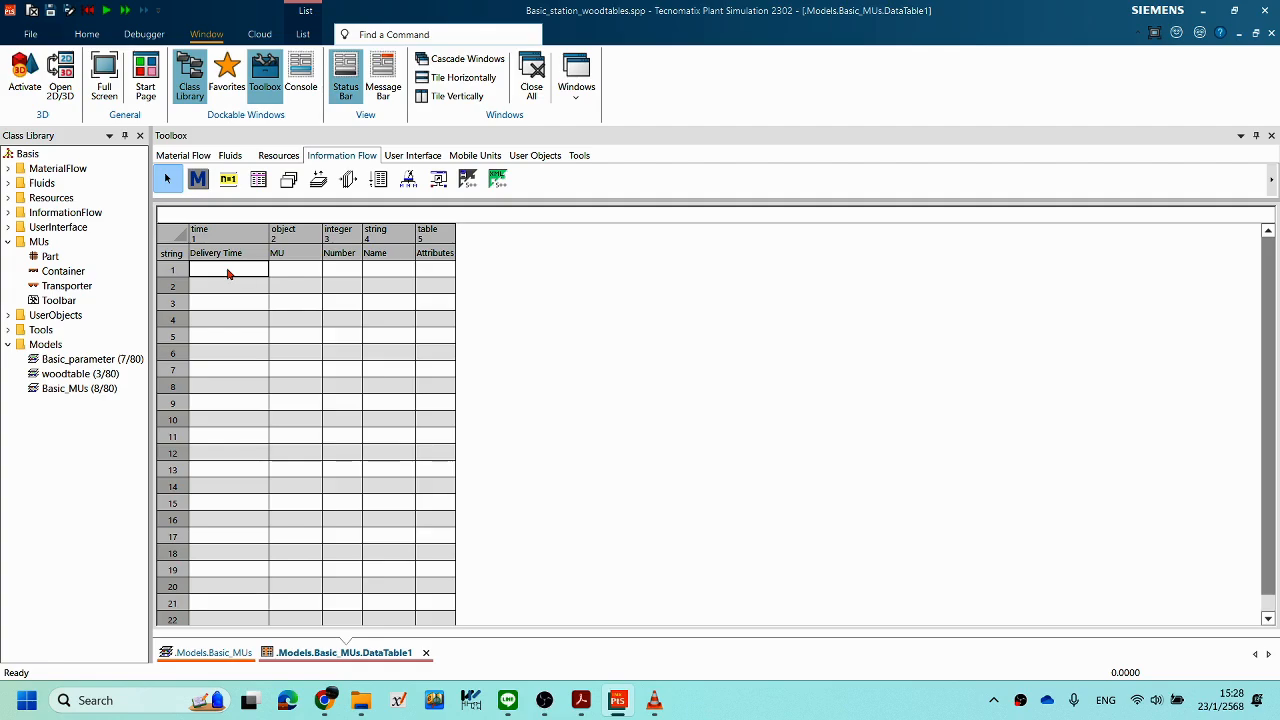
pyautogui.doubleClick(228, 270)
pyautogui.write('10')
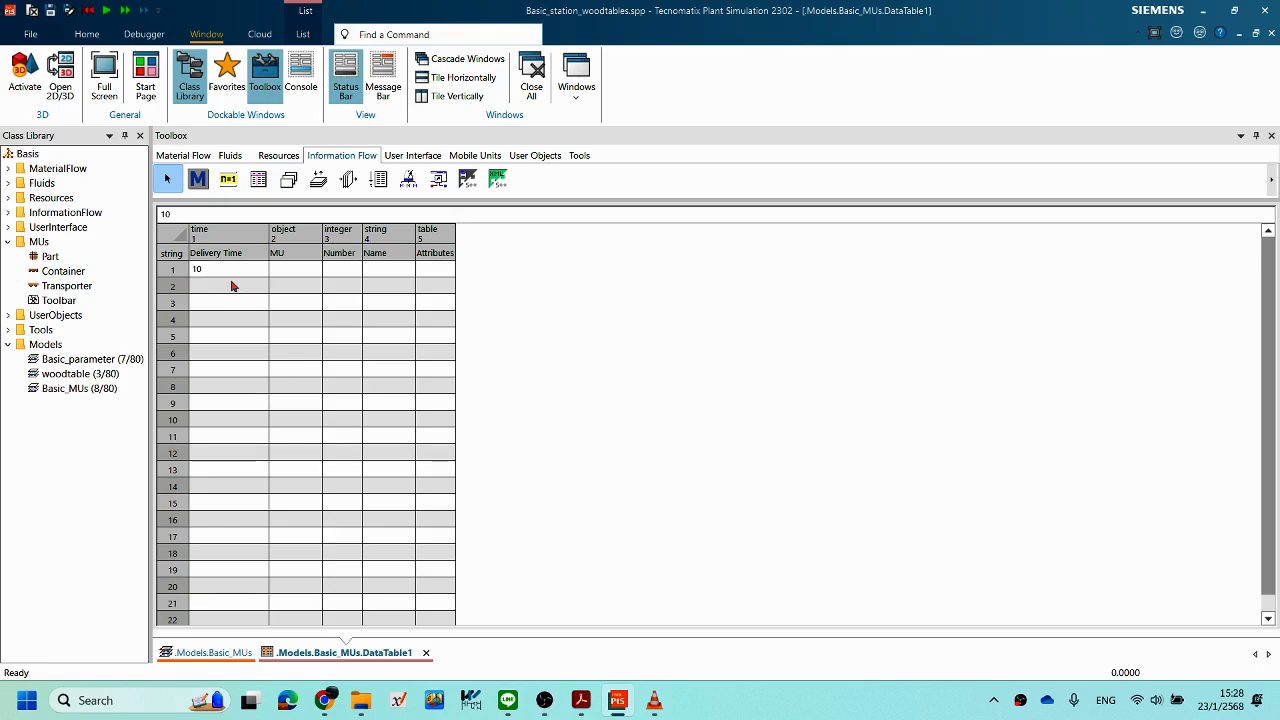
pyautogui.click(231, 287)
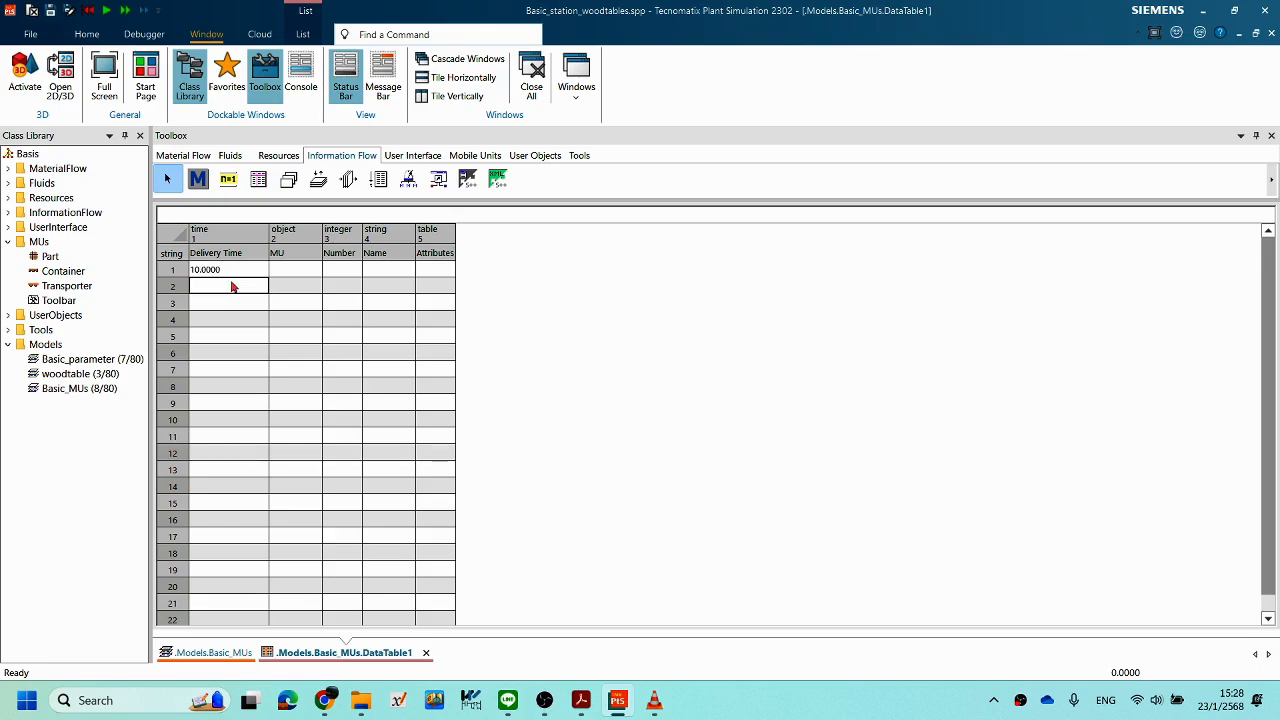
pyautogui.doubleClick(231, 287)
pyautogui.write('30')
pyautogui.press('Return')
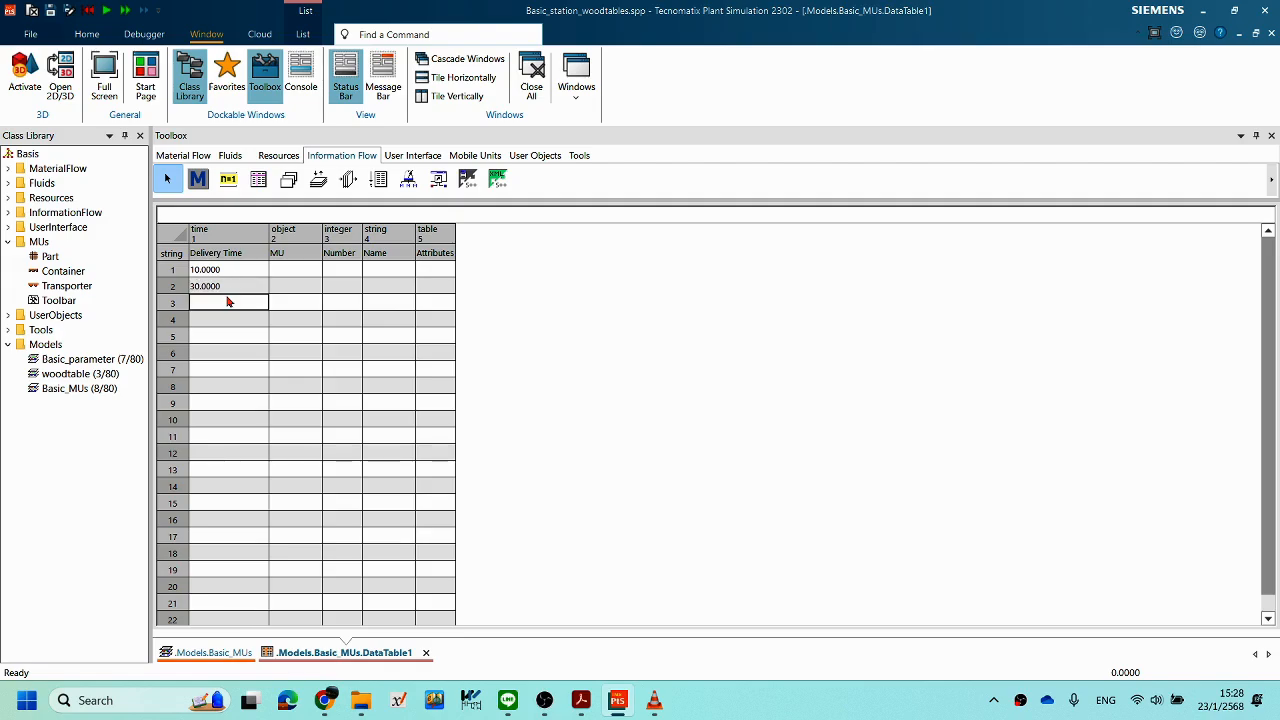
pyautogui.write('50')
pyautogui.press('Return')
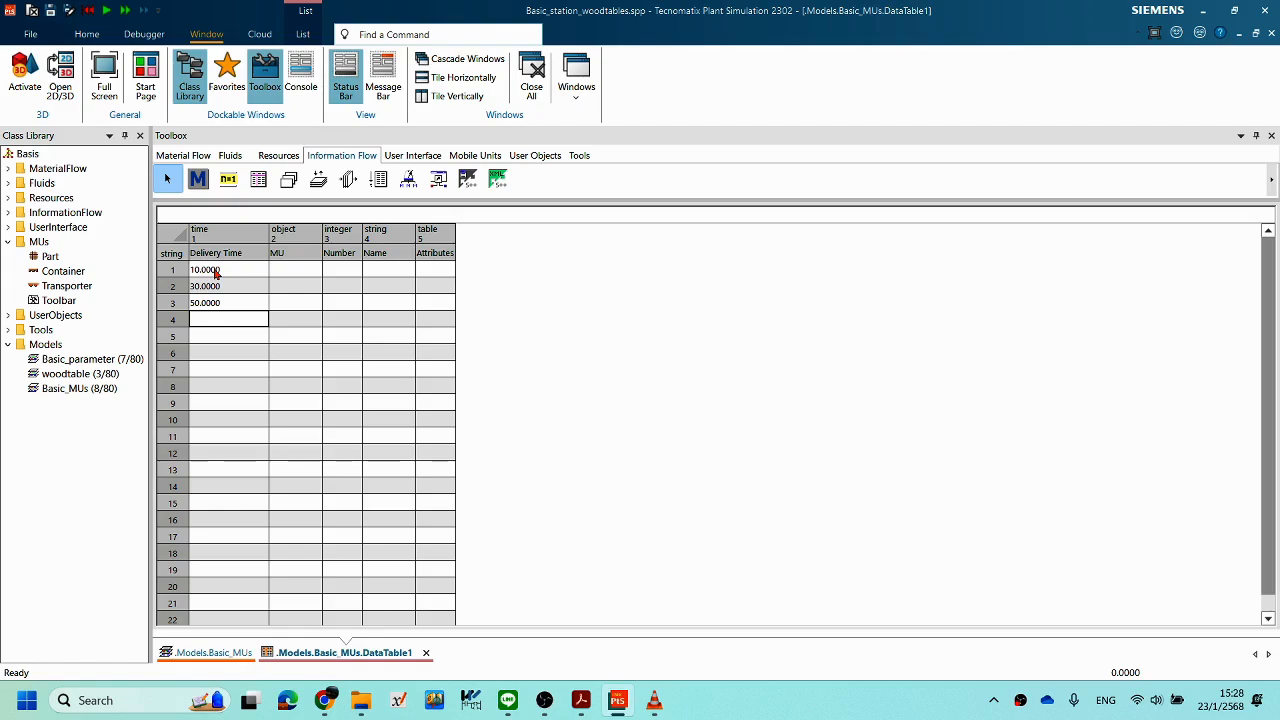
pyautogui.click(220, 272)
pyautogui.click(224, 287)
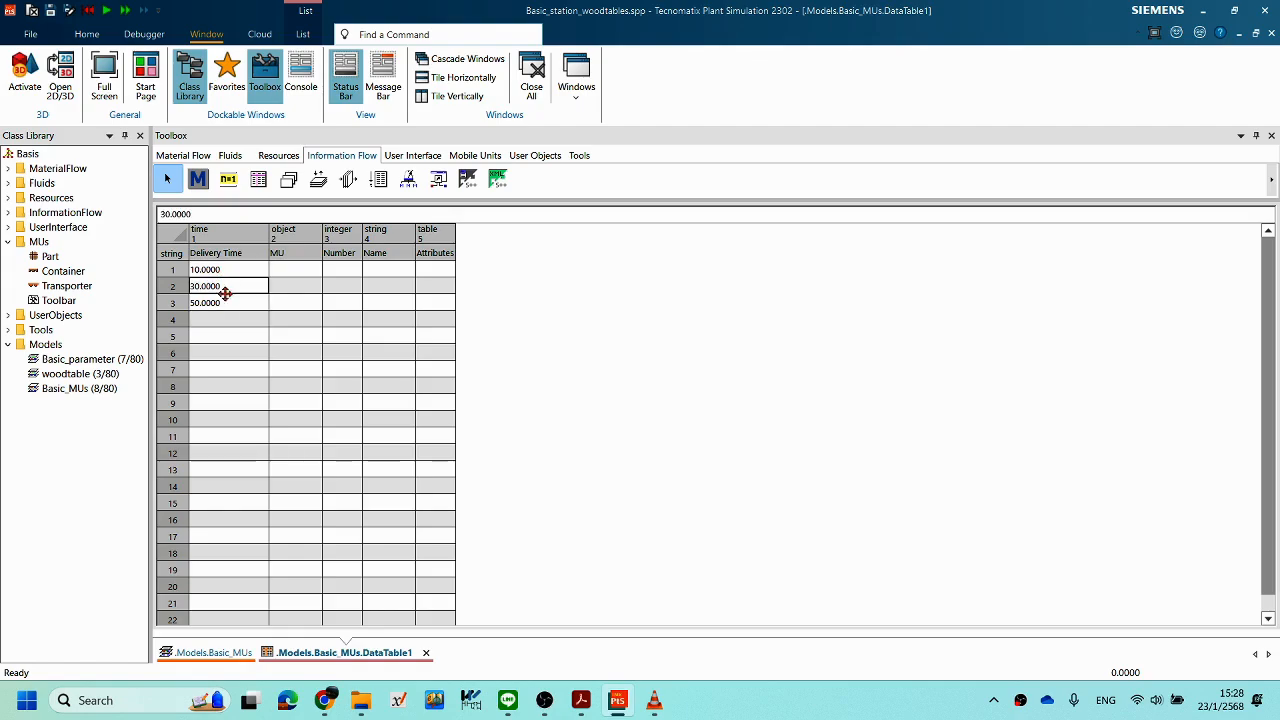
pyautogui.click(226, 302)
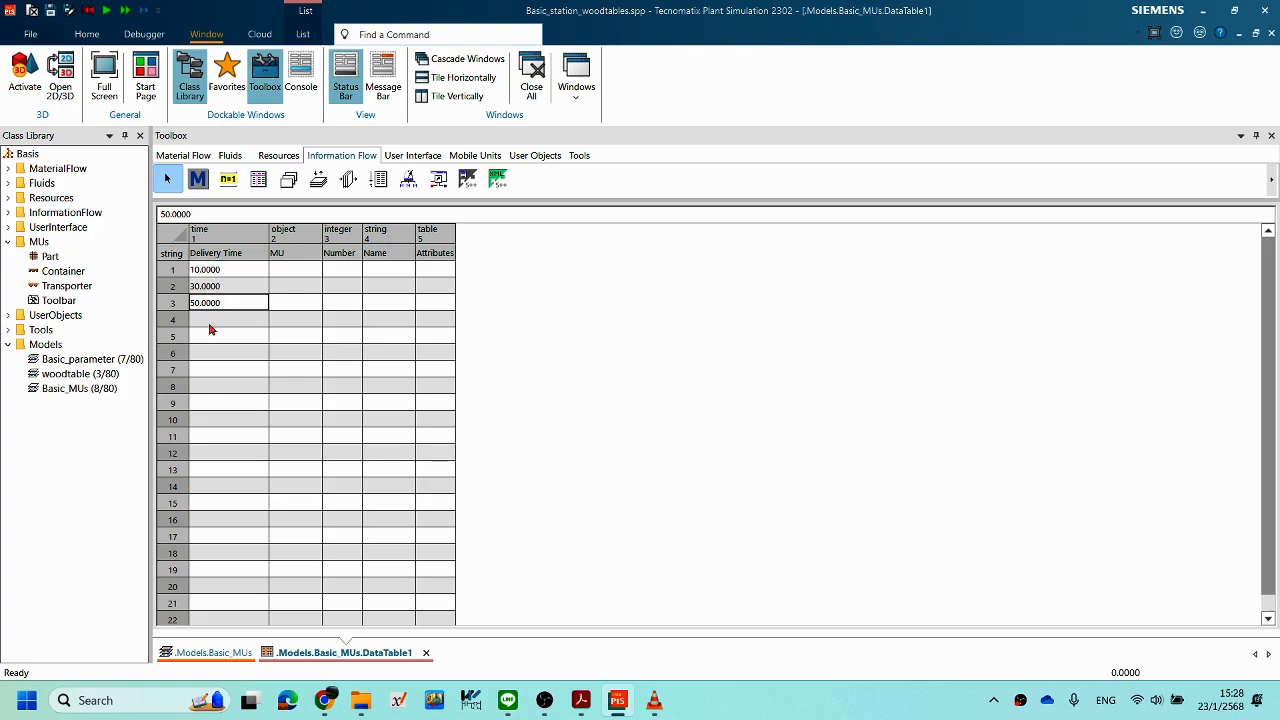
pyautogui.press('Down')
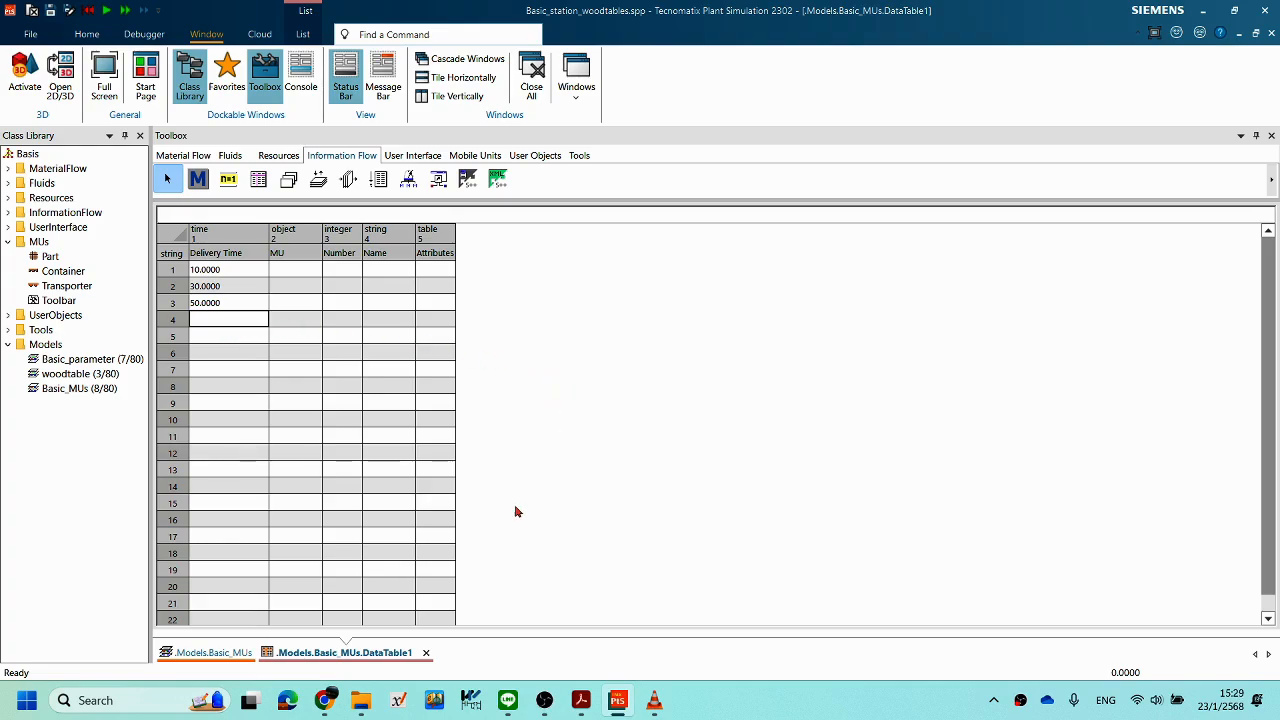
# Step: Fill the MU column of DataTable1 with Part in row 1, Container in row 2 and Part in row 3
pyautogui.click(292, 270)
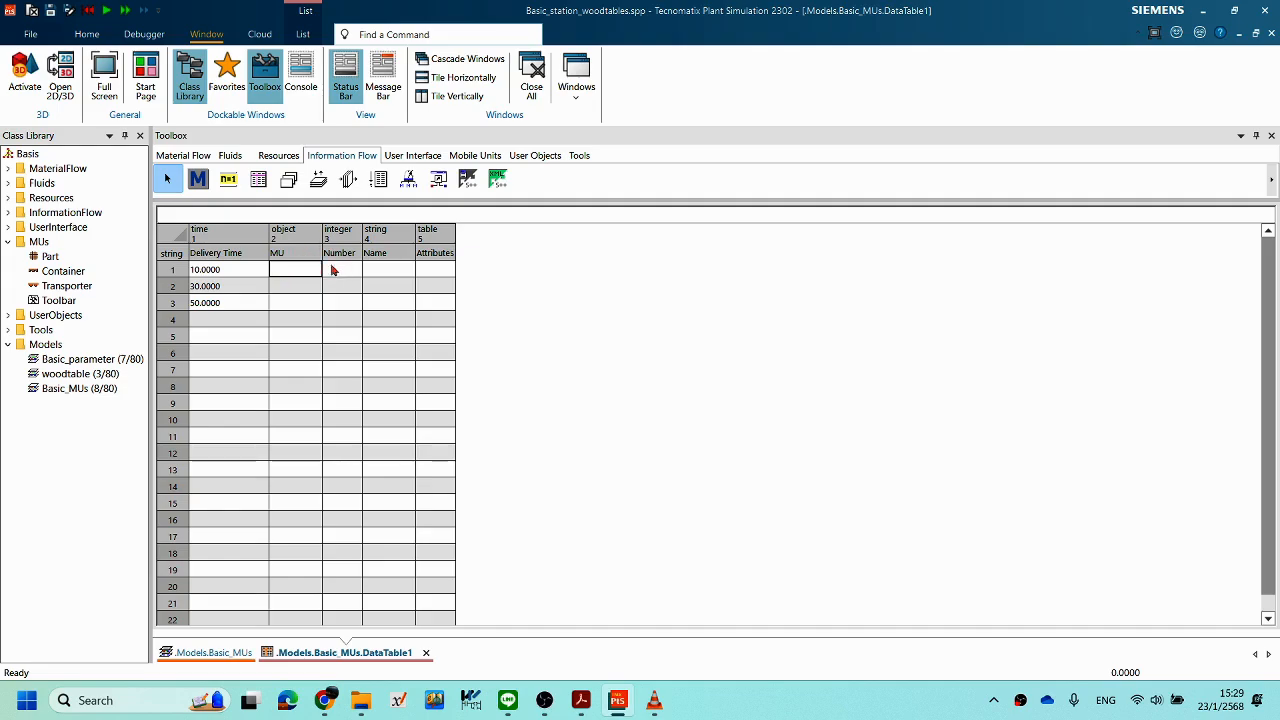
pyautogui.moveTo(50, 257); pyautogui.dragTo(288, 270)
pyautogui.moveTo(62, 271); pyautogui.dragTo(289, 286)
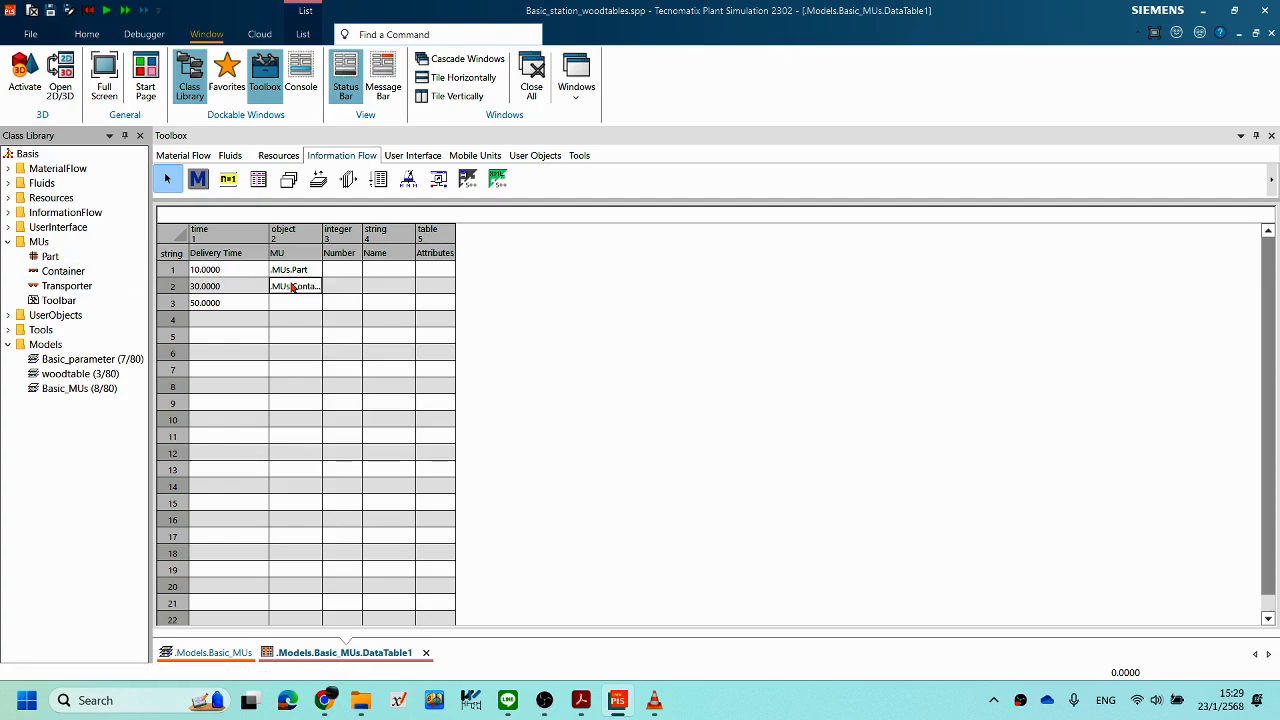
pyautogui.moveTo(56, 258); pyautogui.dragTo(298, 302)
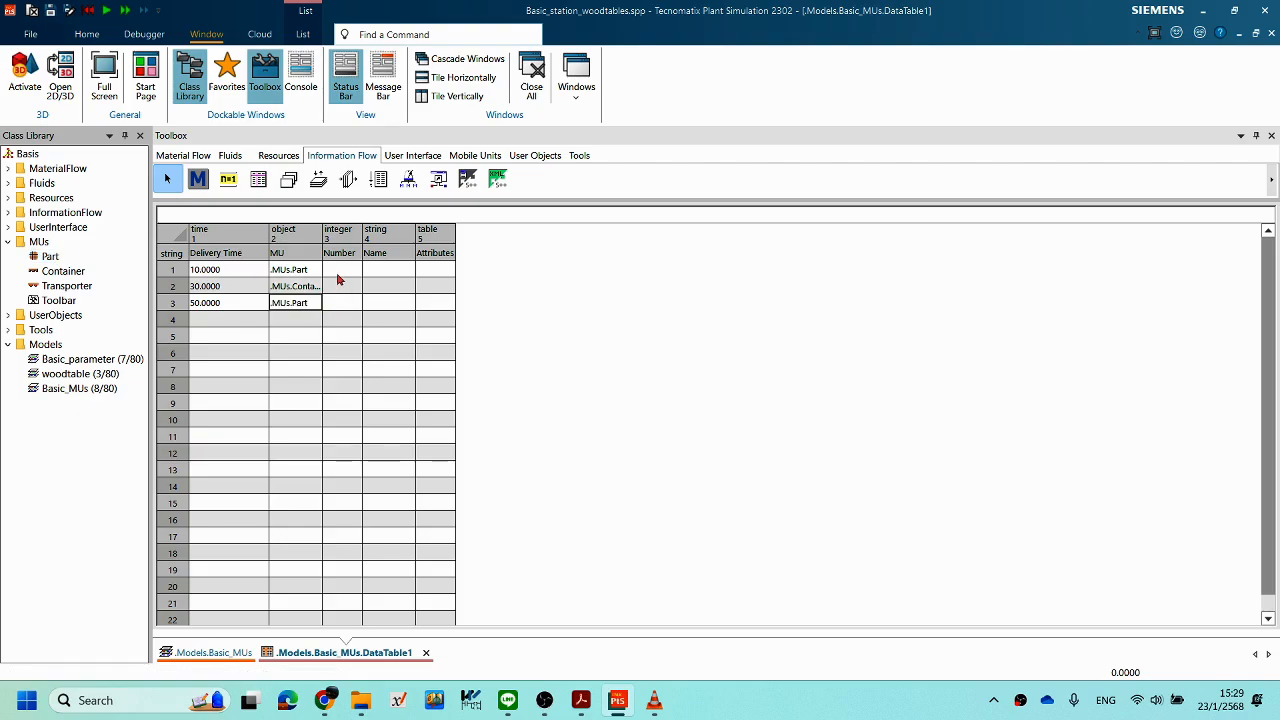
# Step: Enter the numbers 1, 2 and 3 in the Number column for the three rows of DataTable1
pyautogui.click(342, 272)
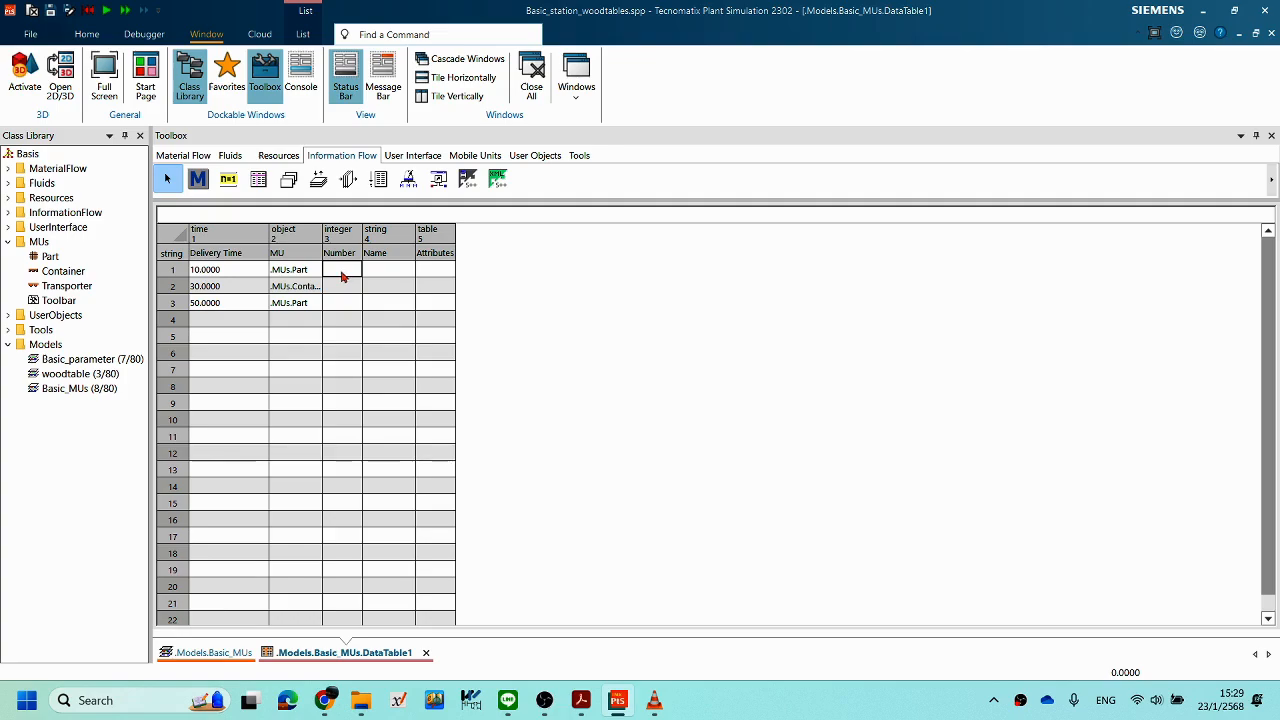
pyautogui.click(355, 270)
pyautogui.write('1')
pyautogui.click(350, 283)
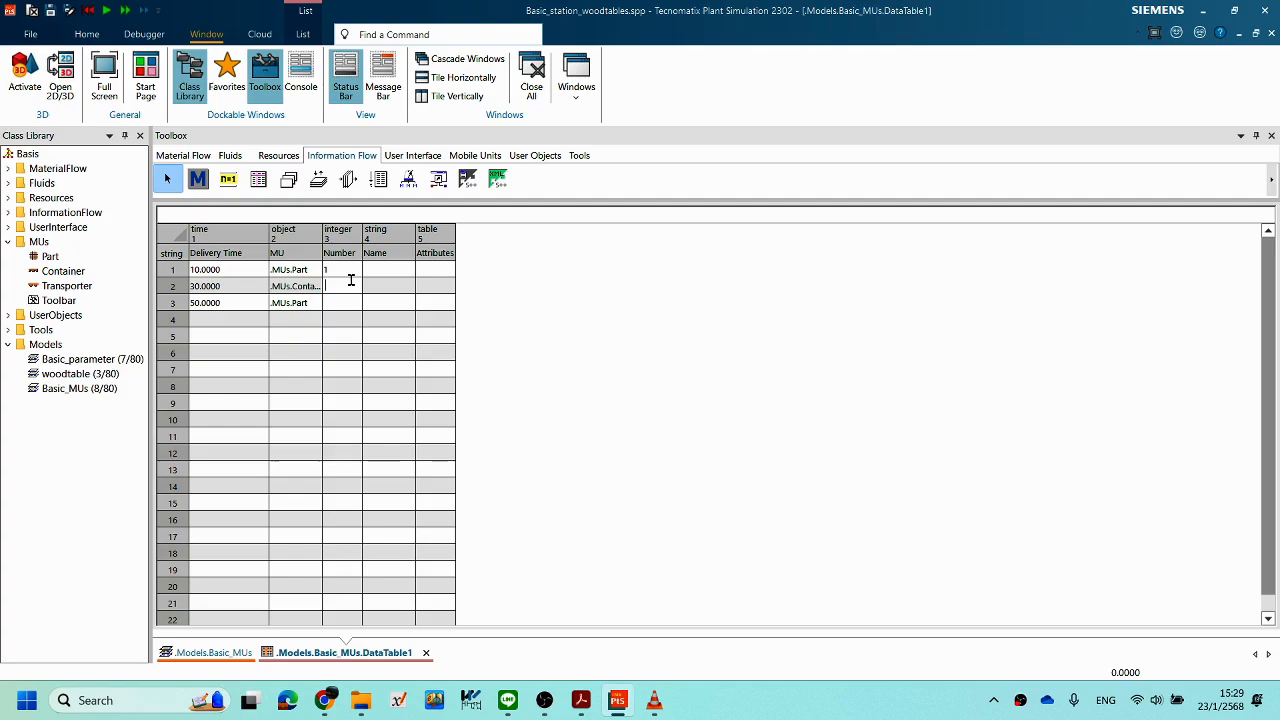
pyautogui.write('2')
pyautogui.press('Return')
pyautogui.write('3')
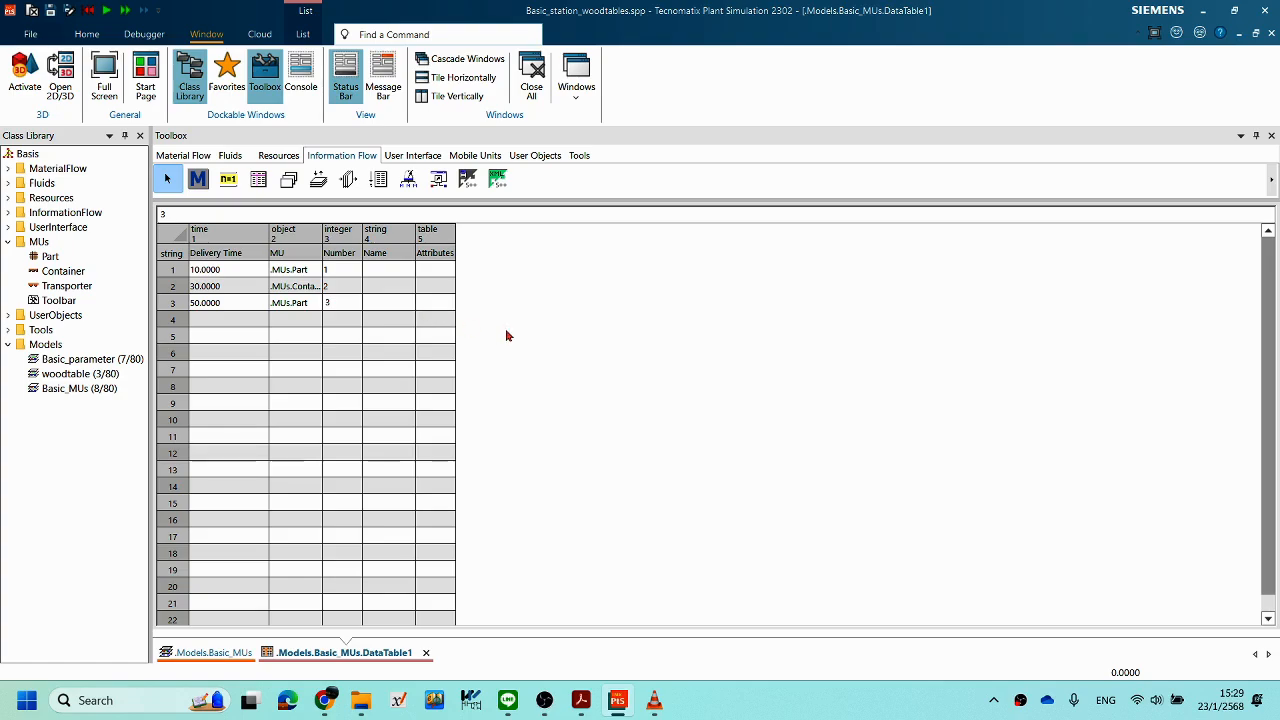
pyautogui.press('Return')
# Step: Return to the Basic_MUs frame, reset and run the simulation to watch the MUs on the conveyors, and reset it again
pyautogui.click(205, 652)
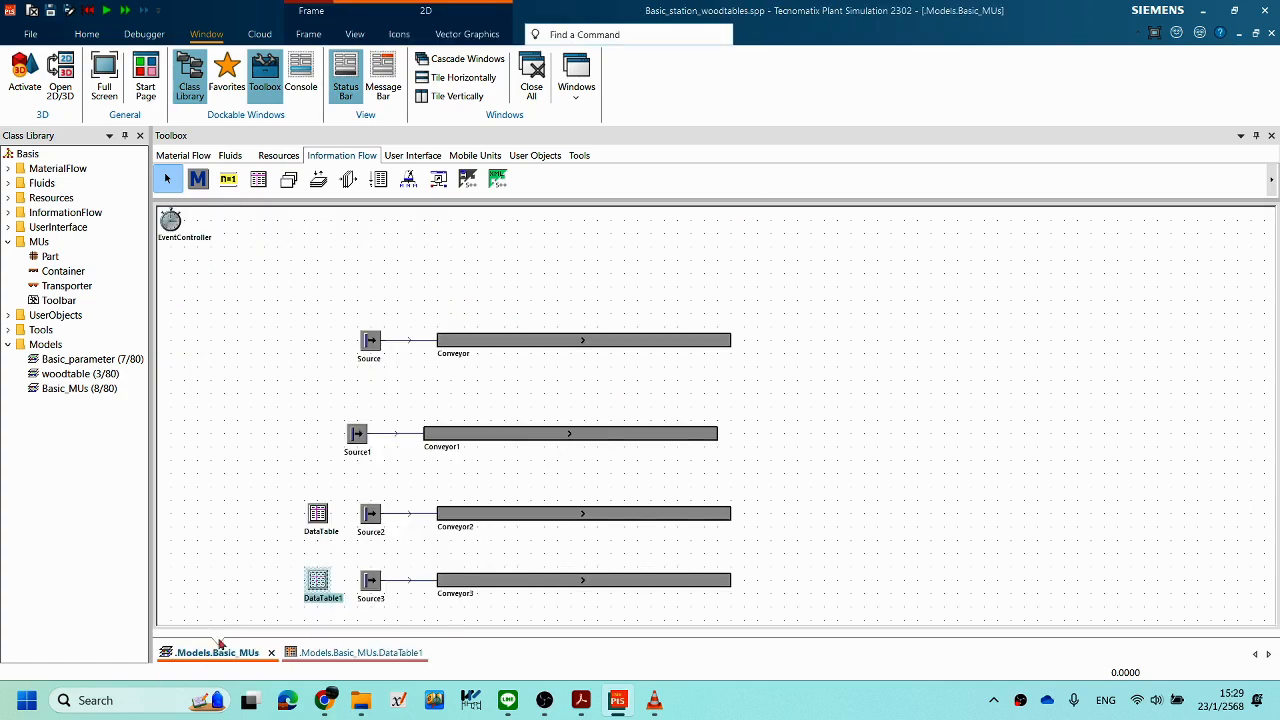
pyautogui.rightClick(819, 430)
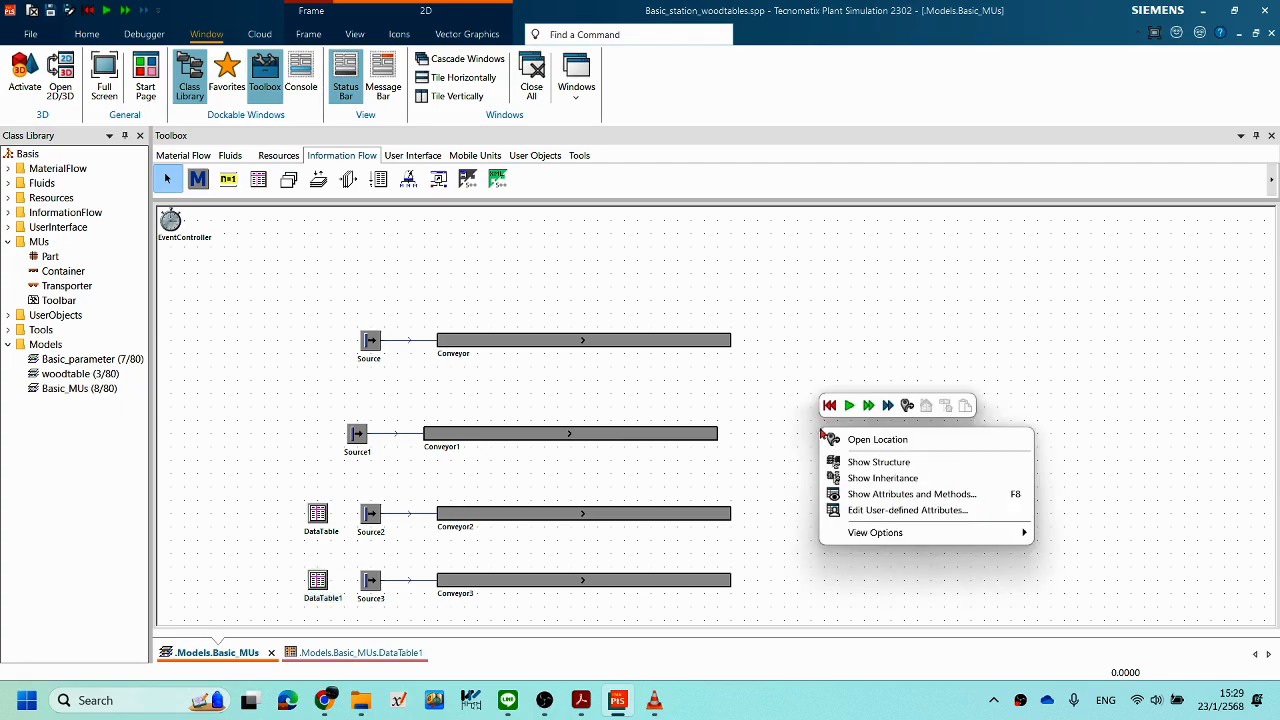
pyautogui.click(830, 410)
pyautogui.rightClick(867, 440)
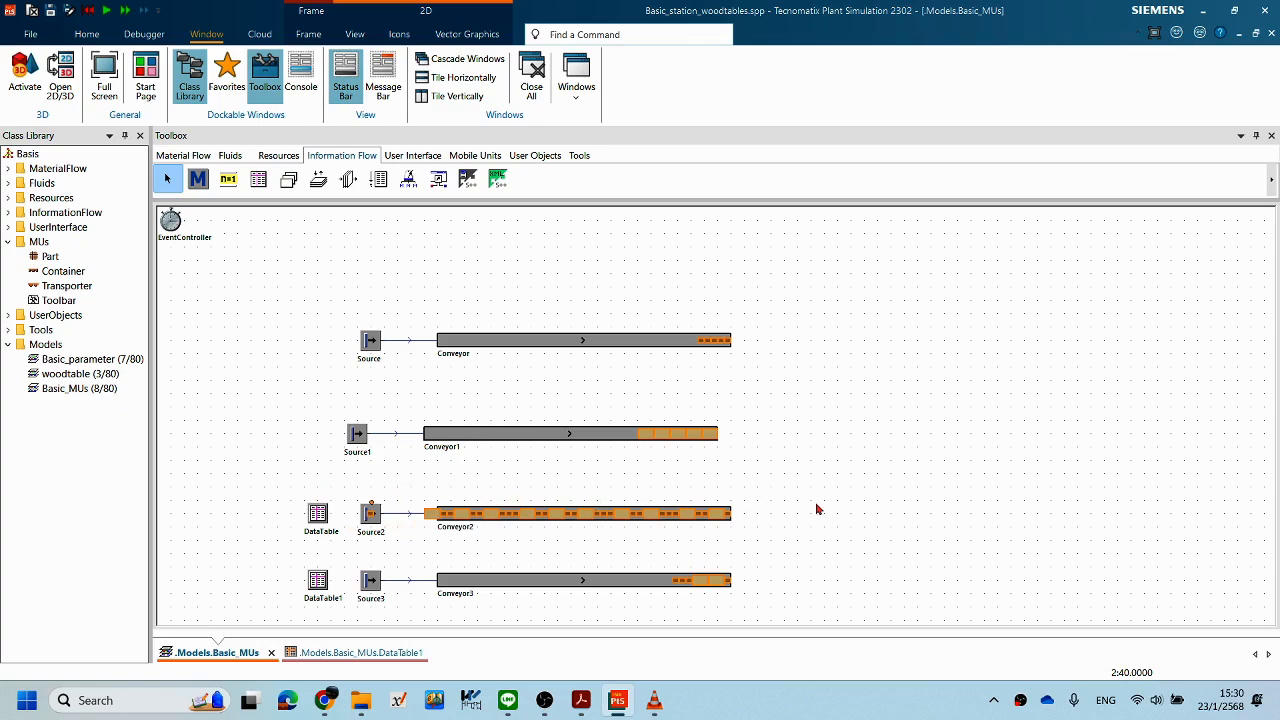
pyautogui.rightClick(934, 337)
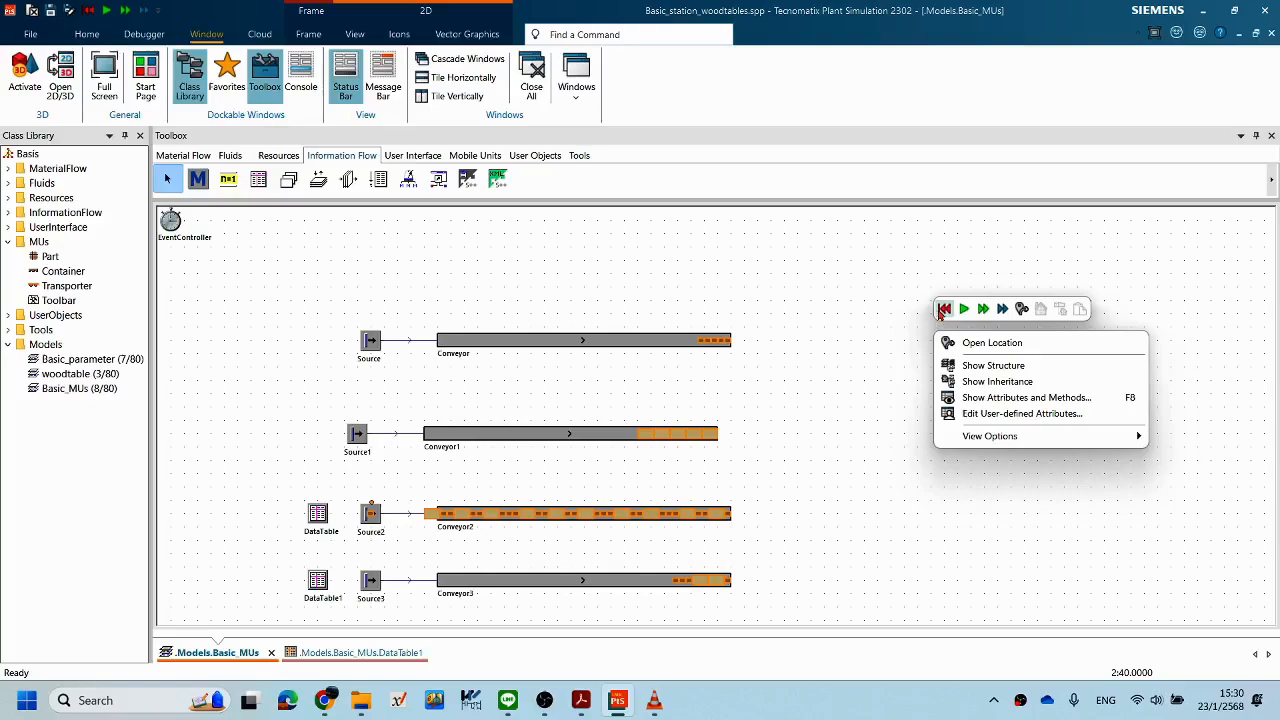
pyautogui.click(939, 308)
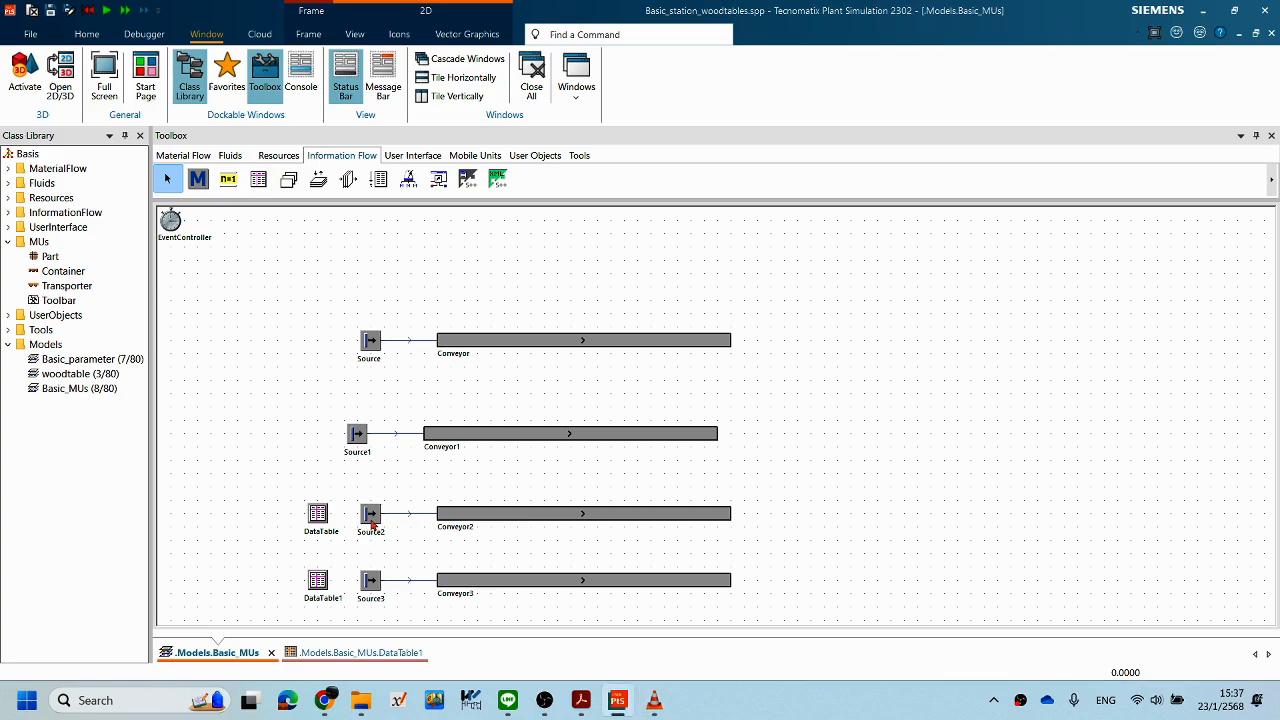
# Step: Try the Uniform distribution for Source2's interval, look through the other available distributions, and set it back to Const
pyautogui.doubleClick(371, 516)
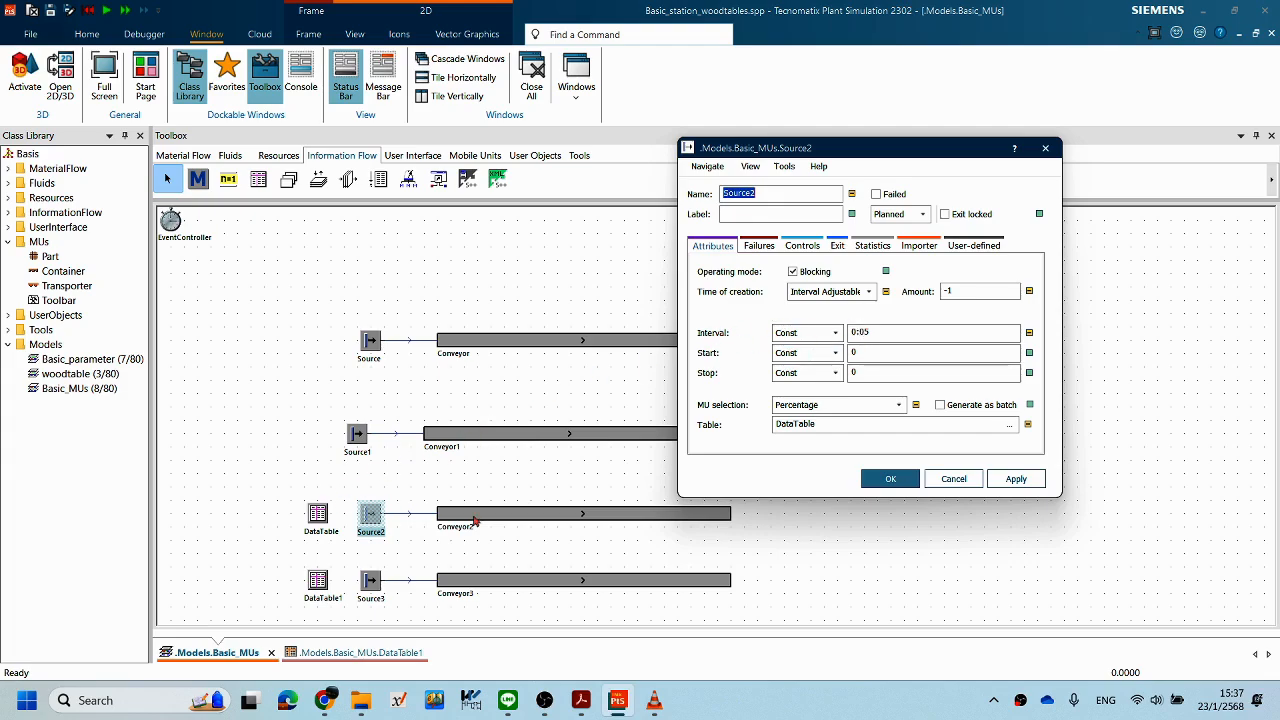
pyautogui.click(835, 332)
pyautogui.click(809, 364)
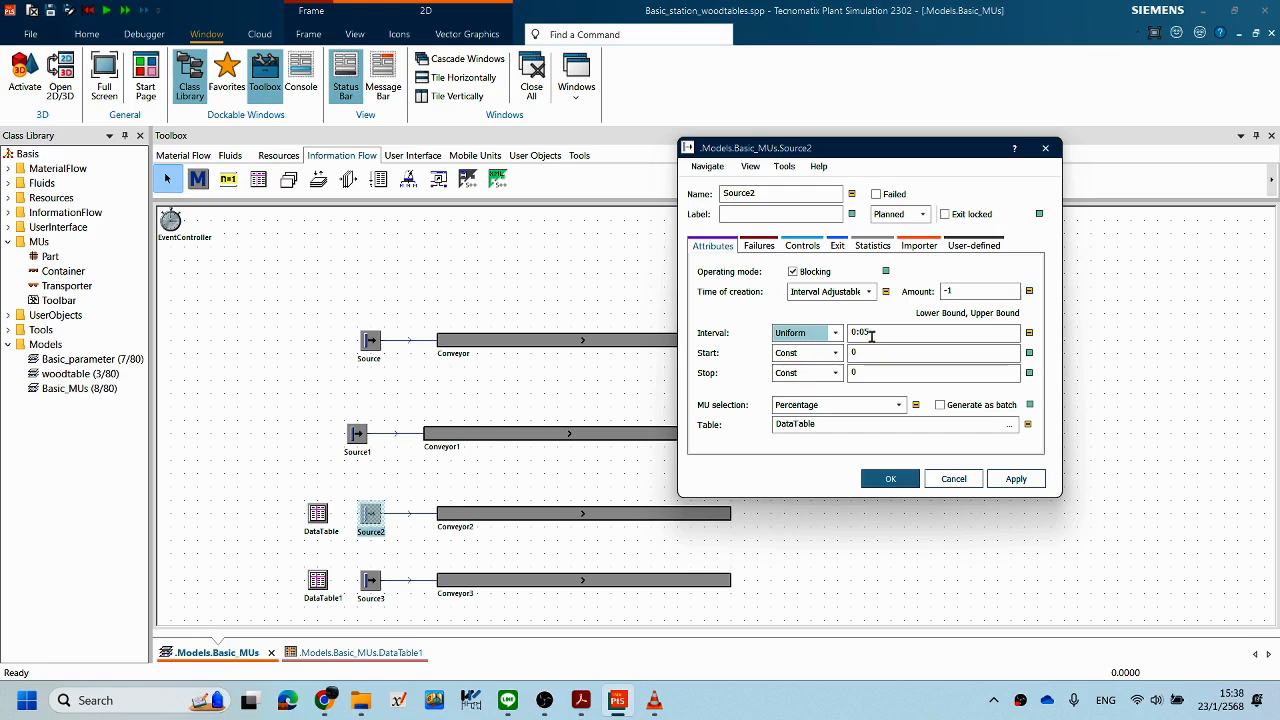
pyautogui.click(836, 334)
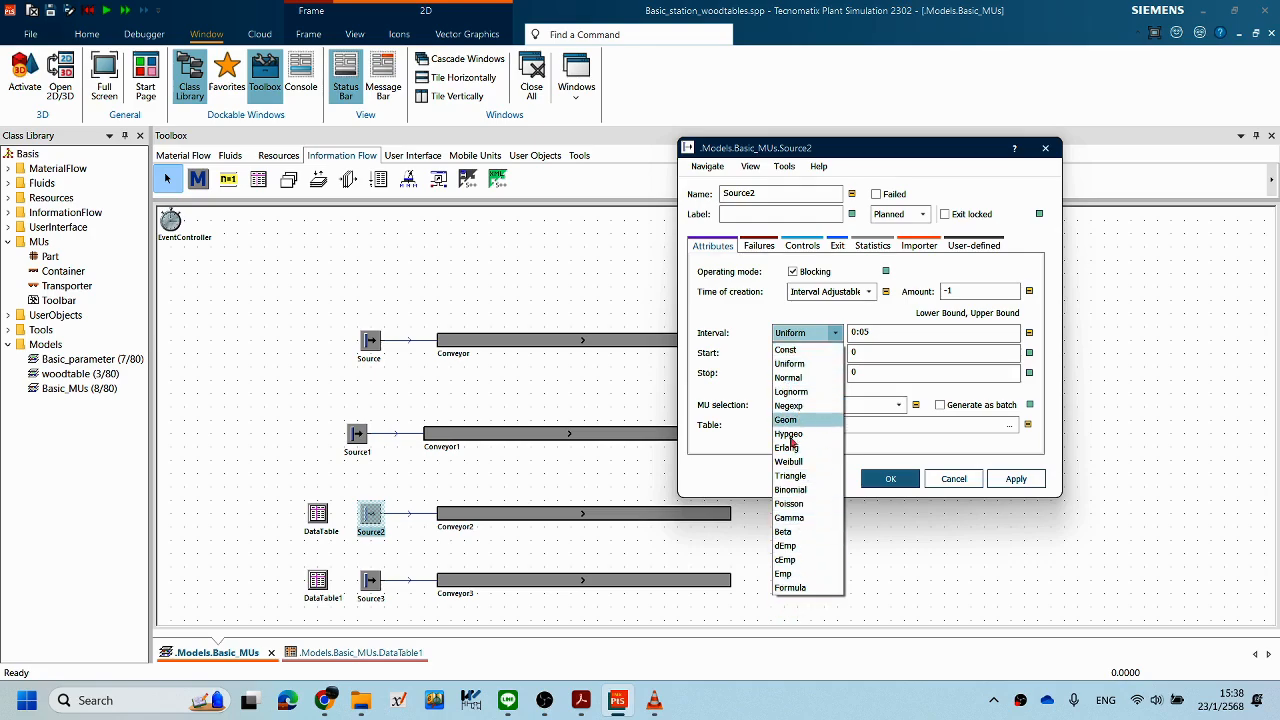
pyautogui.click(834, 333)
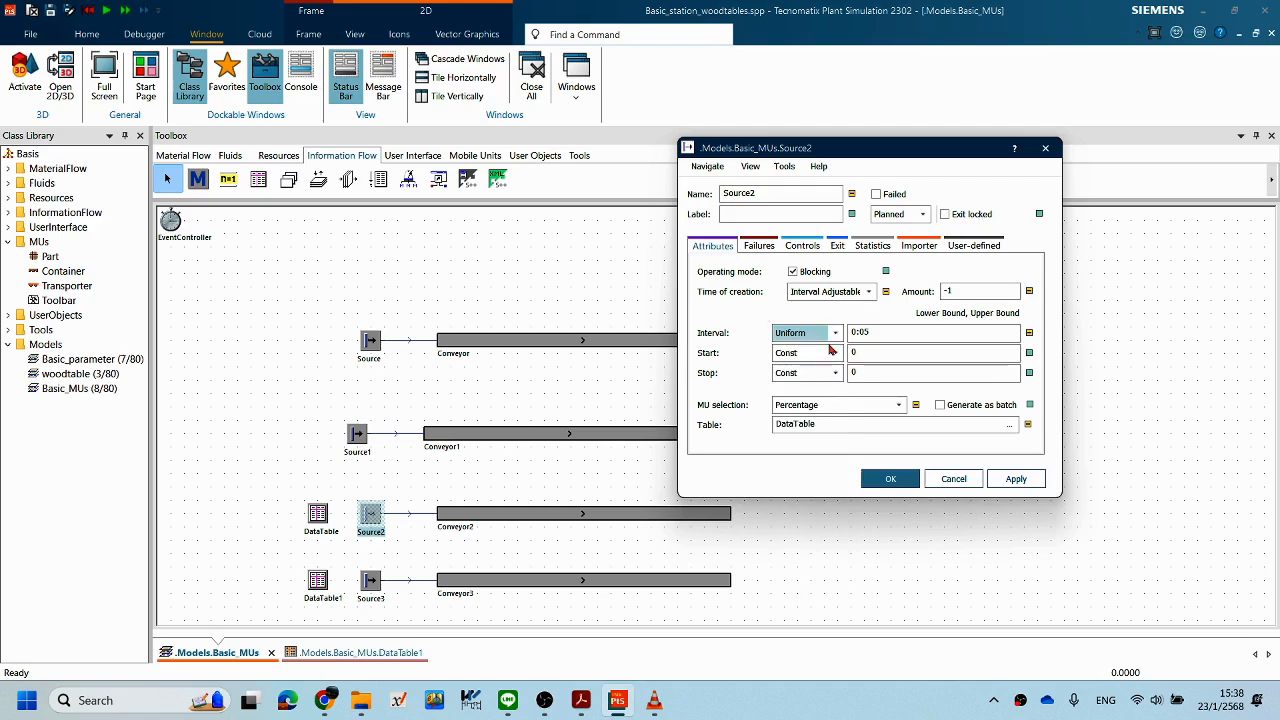
pyautogui.click(836, 333)
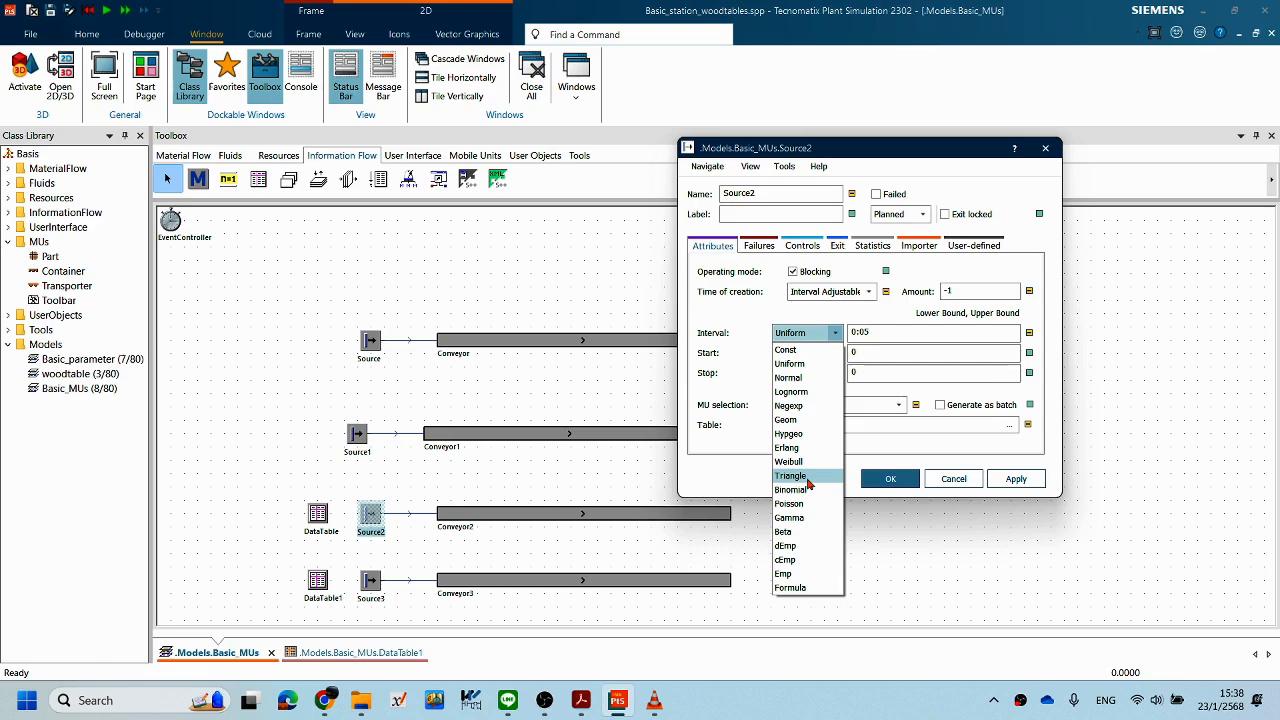
pyautogui.click(748, 314)
pyautogui.click(834, 338)
pyautogui.click(805, 351)
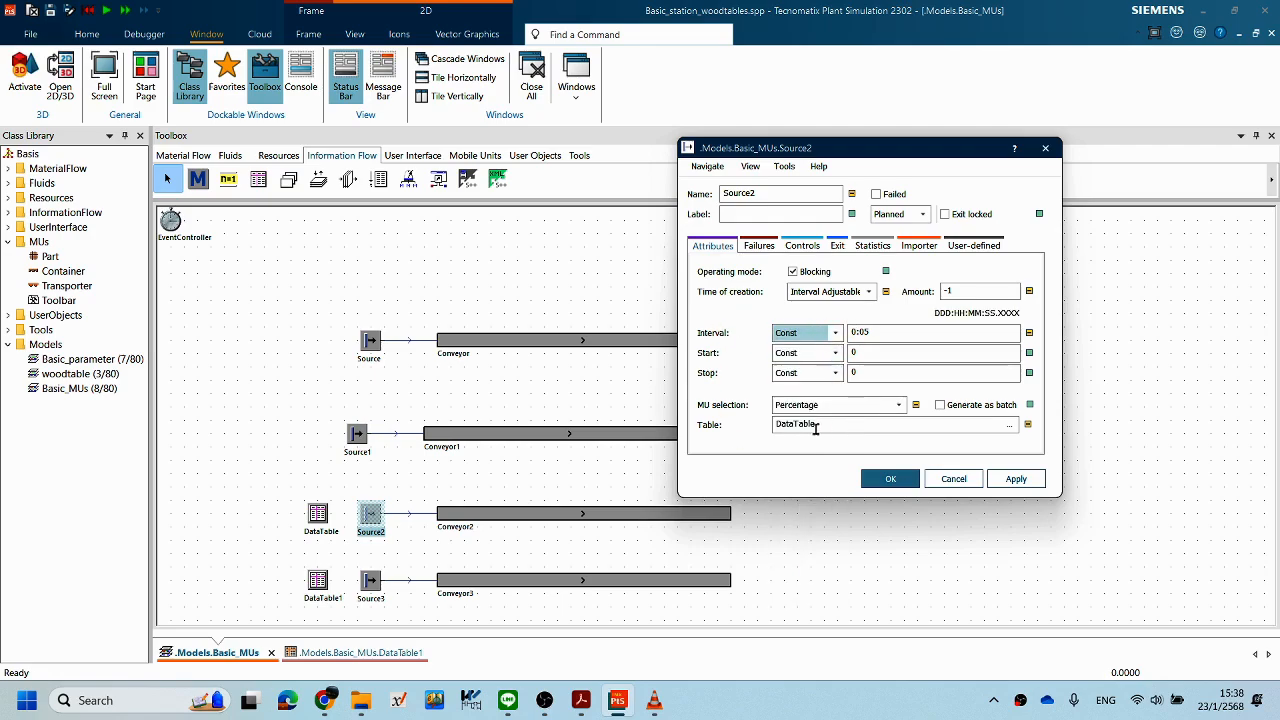
# Step: Close Source2's settings without saving, review Source3's delivery table settings, and check the entries in DataTable1 before closing it
pyautogui.click(943, 488)
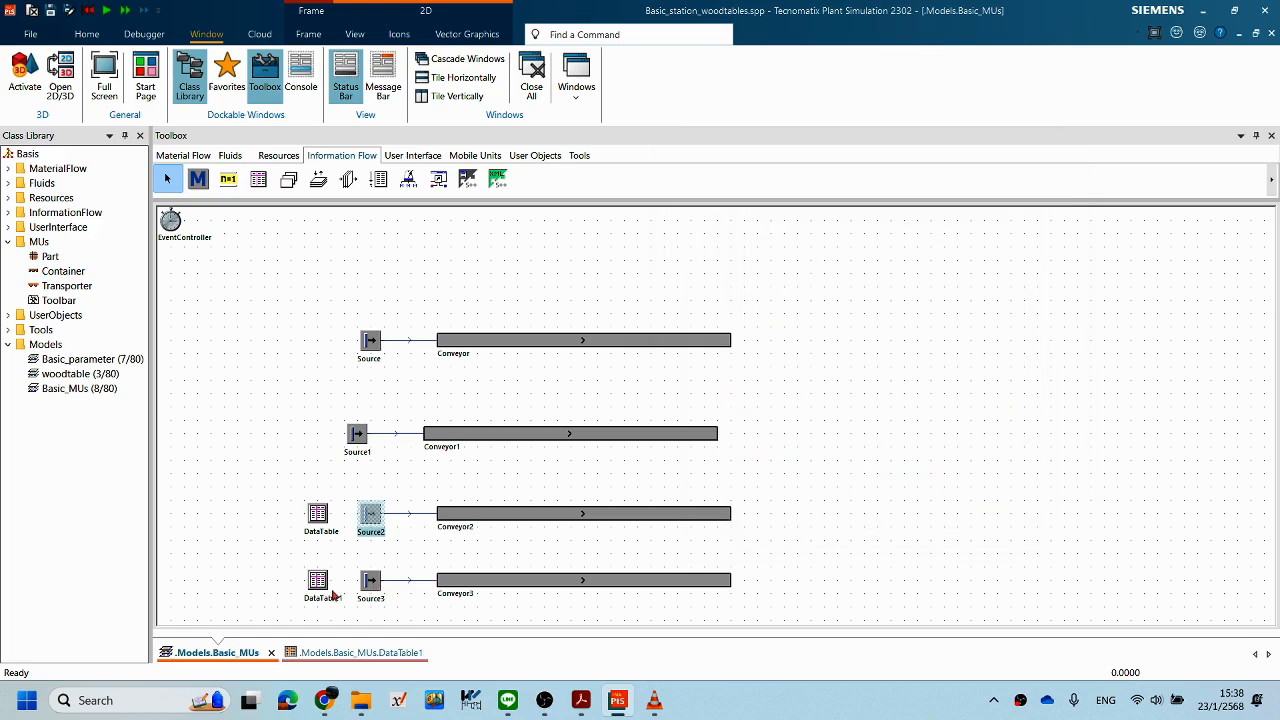
pyautogui.doubleClick(372, 585)
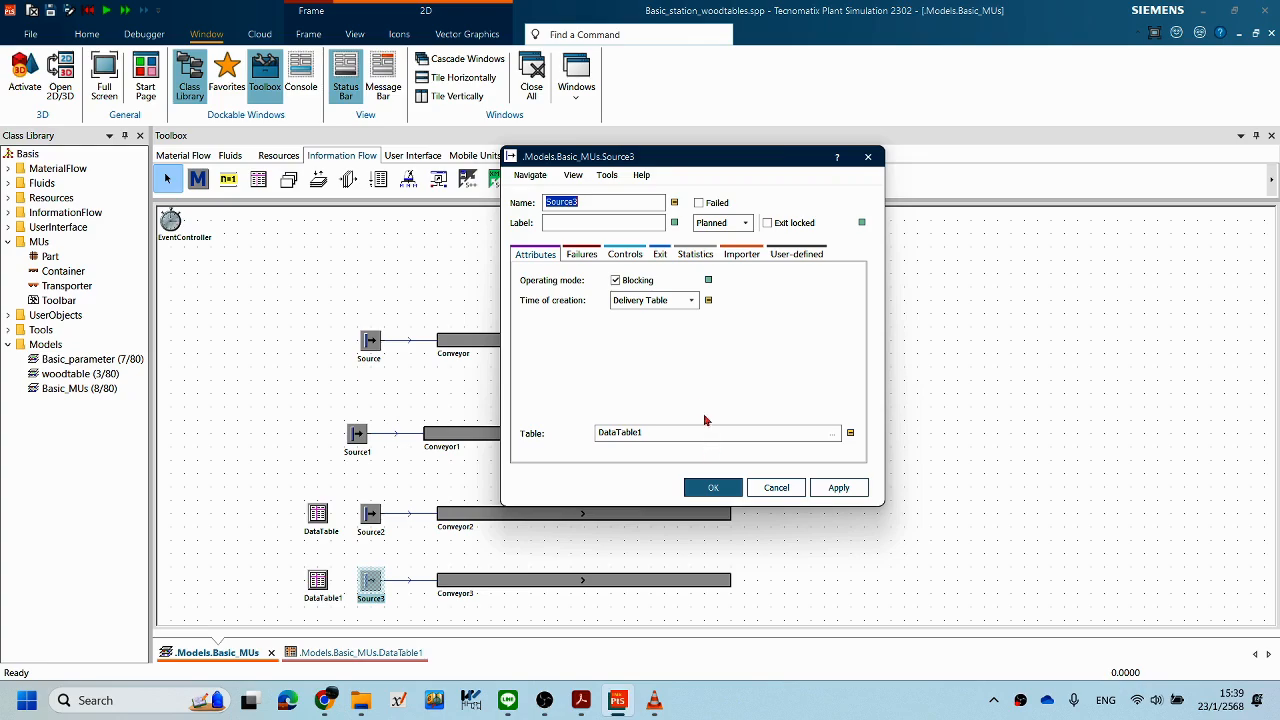
pyautogui.click(777, 488)
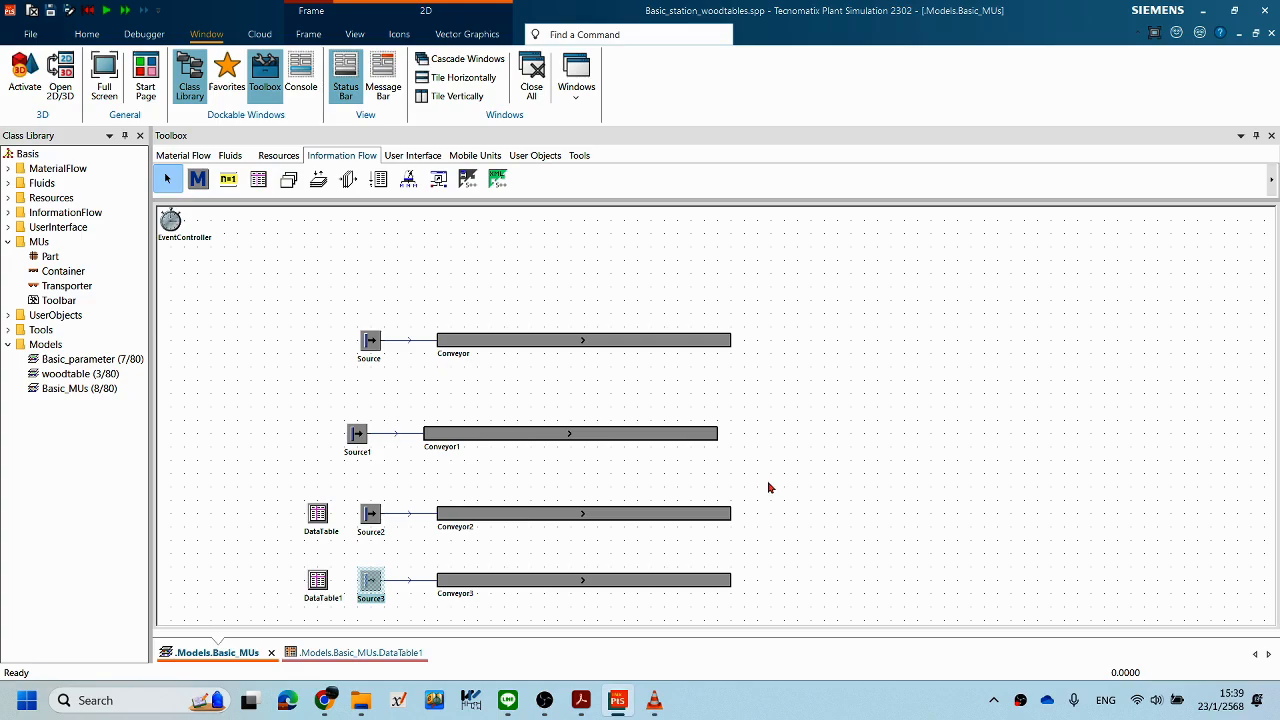
pyautogui.doubleClick(318, 582)
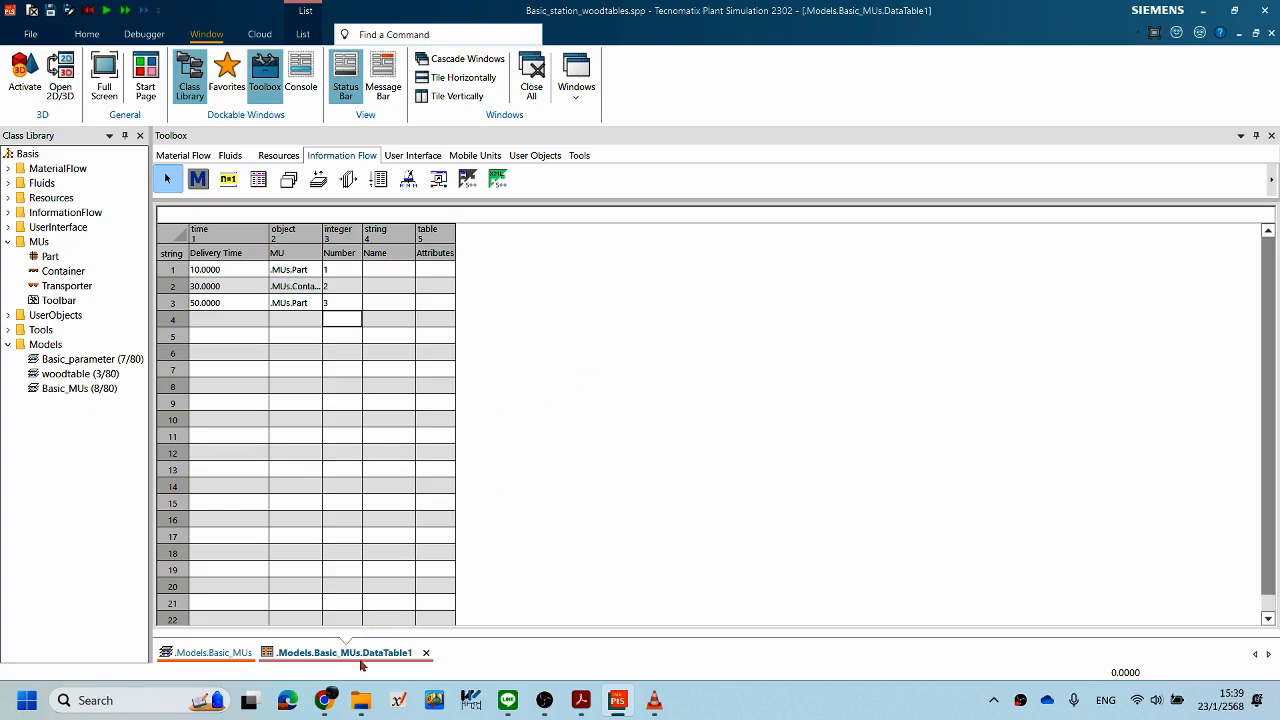
pyautogui.click(424, 653)
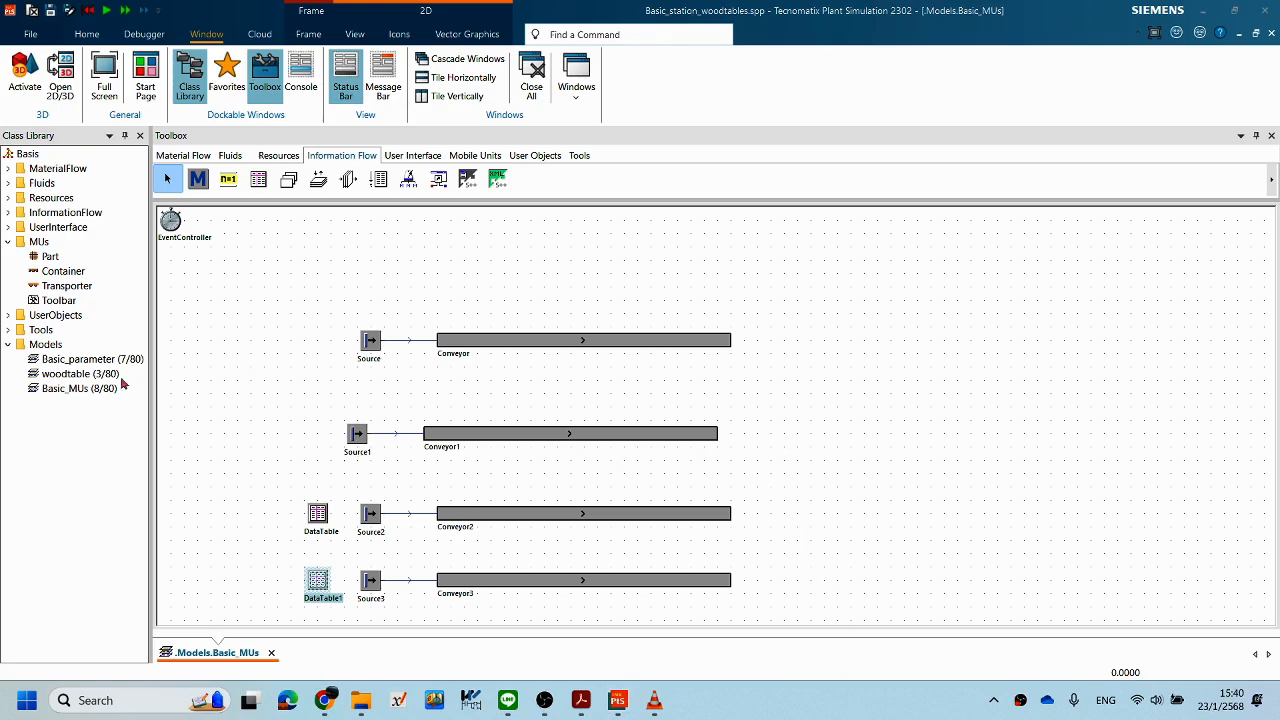
# Step: Create a new frame in the Models folder and close the Basic_MUs frame
pyautogui.rightClick(56, 347)
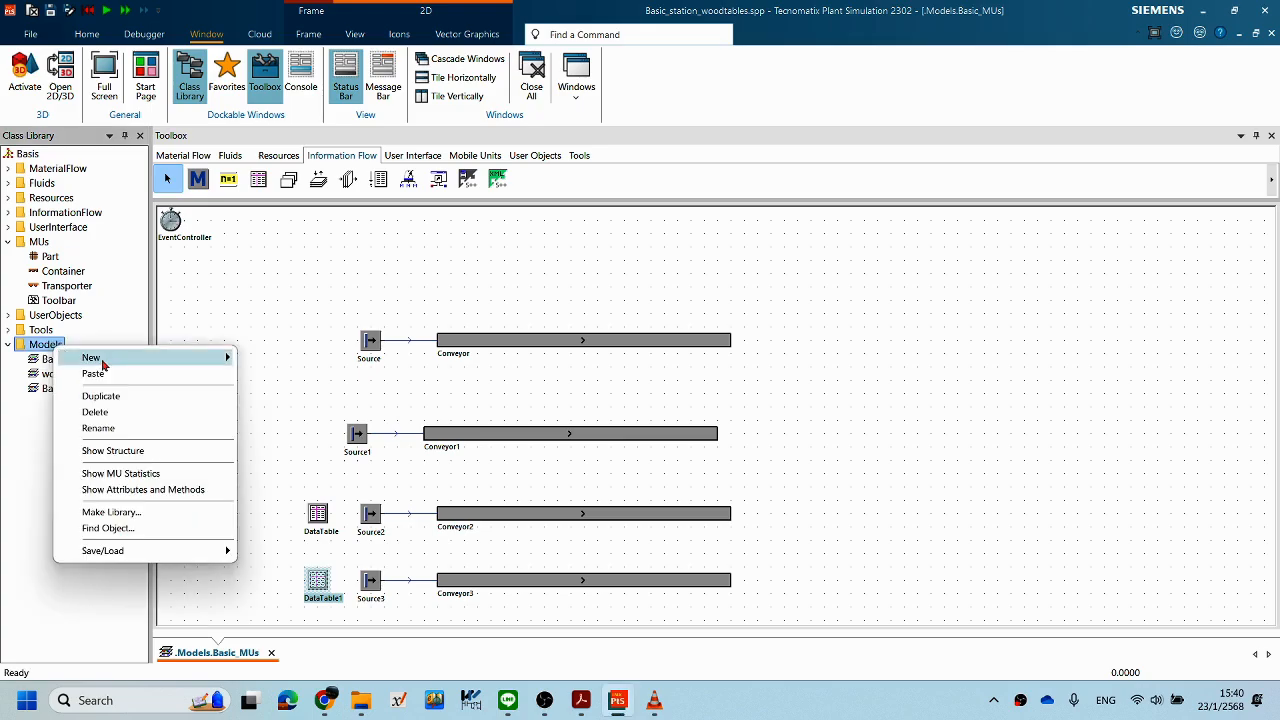
pyautogui.moveTo(174, 362)
pyautogui.click(300, 378)
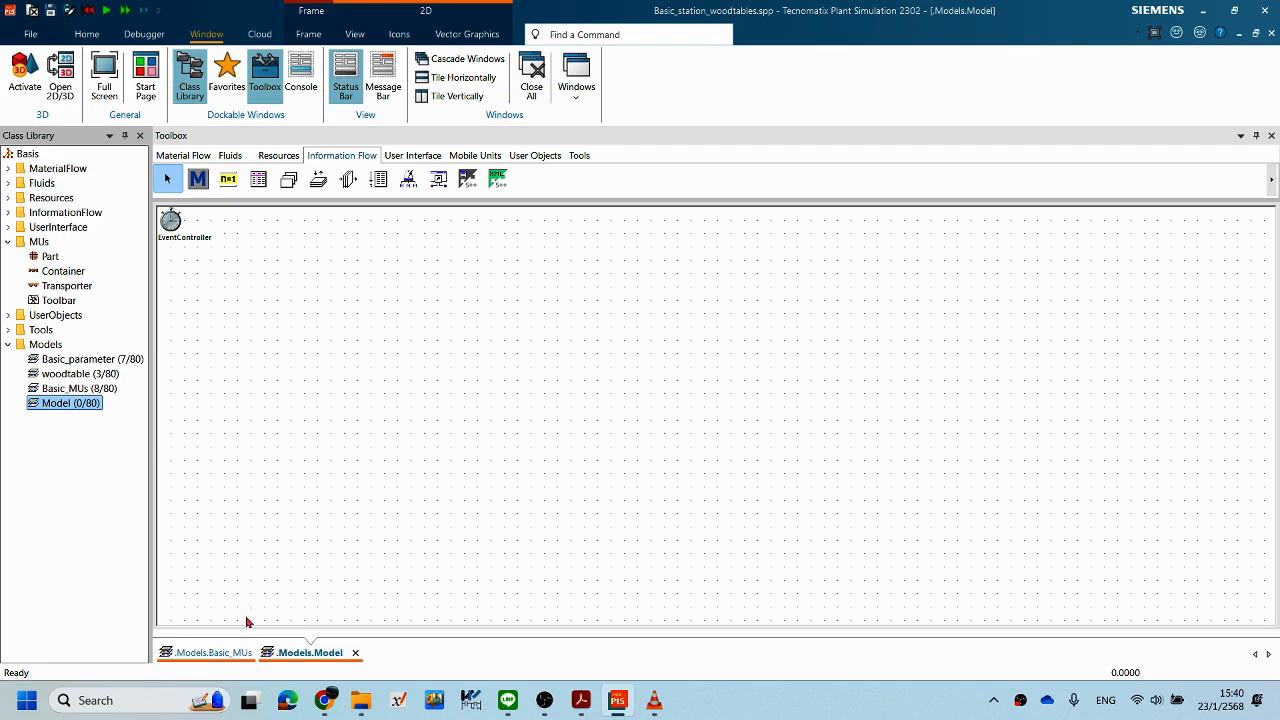
pyautogui.click(200, 655)
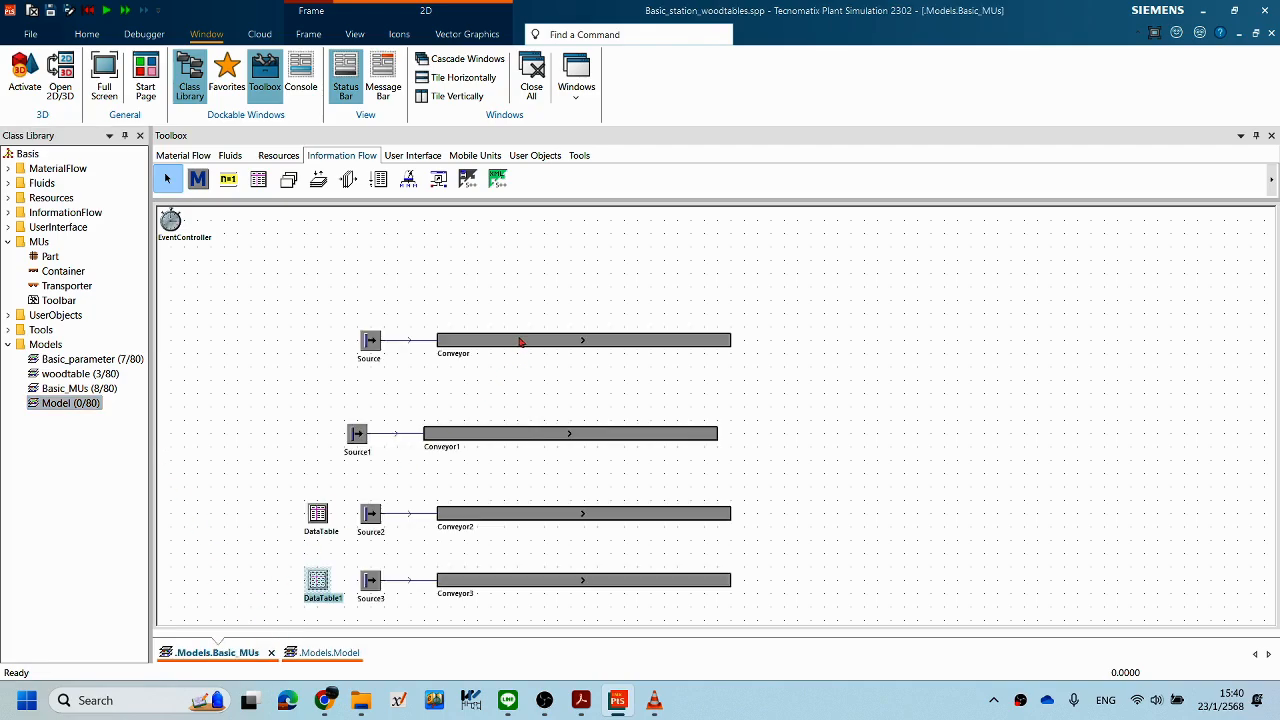
pyautogui.click(270, 653)
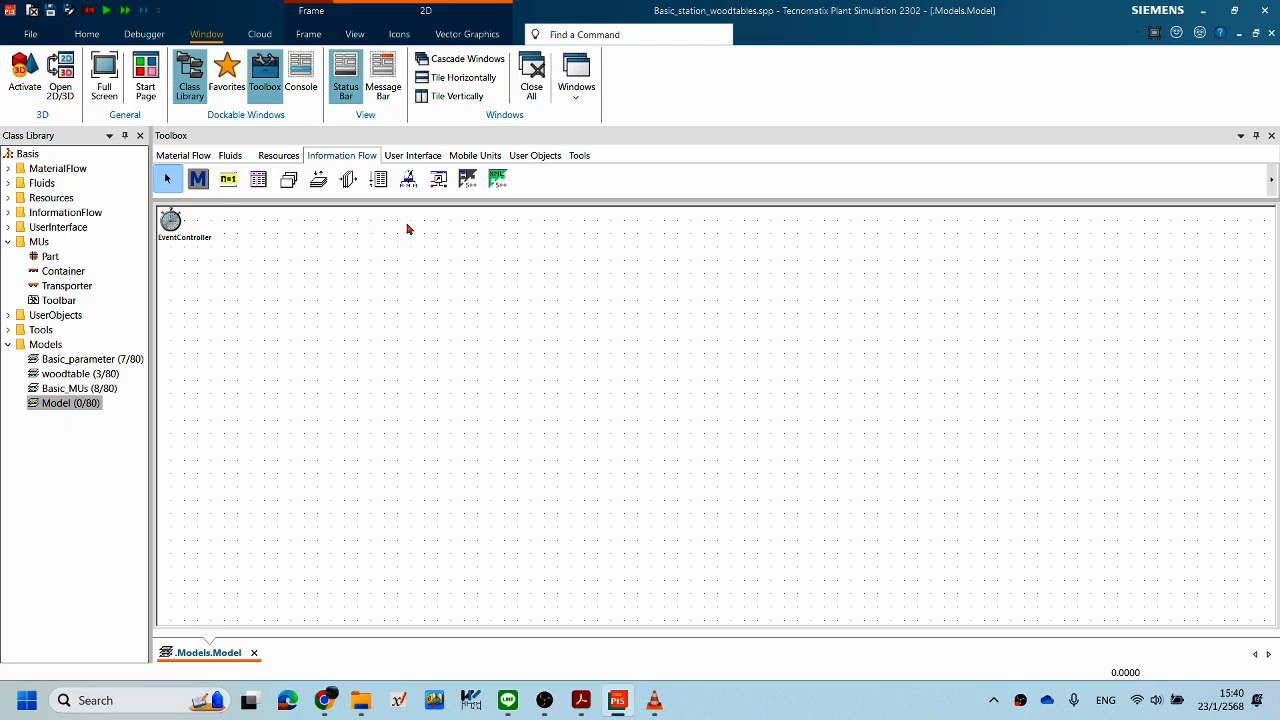
# Step: Place a Source, a Station beside it, and two Drains one above the other behind the Station in the new frame
pyautogui.click(200, 162)
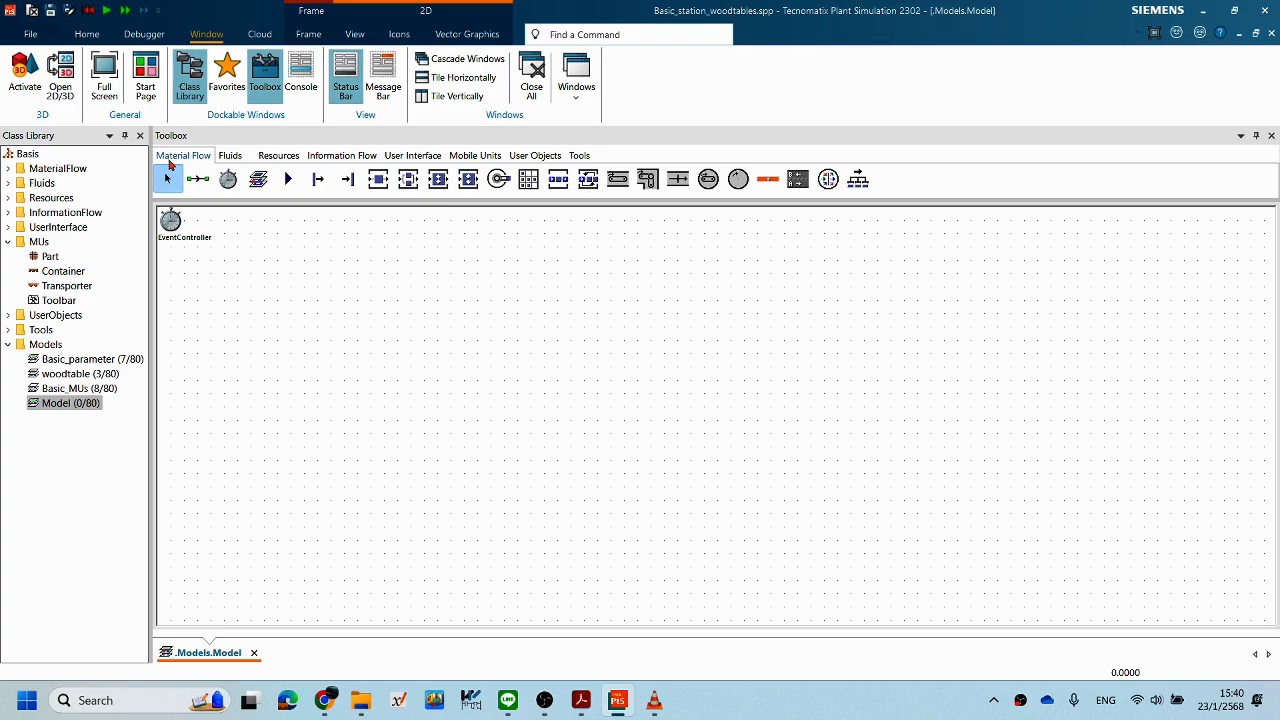
pyautogui.moveTo(318, 179); pyautogui.dragTo(345, 383)
pyautogui.click(378, 179)
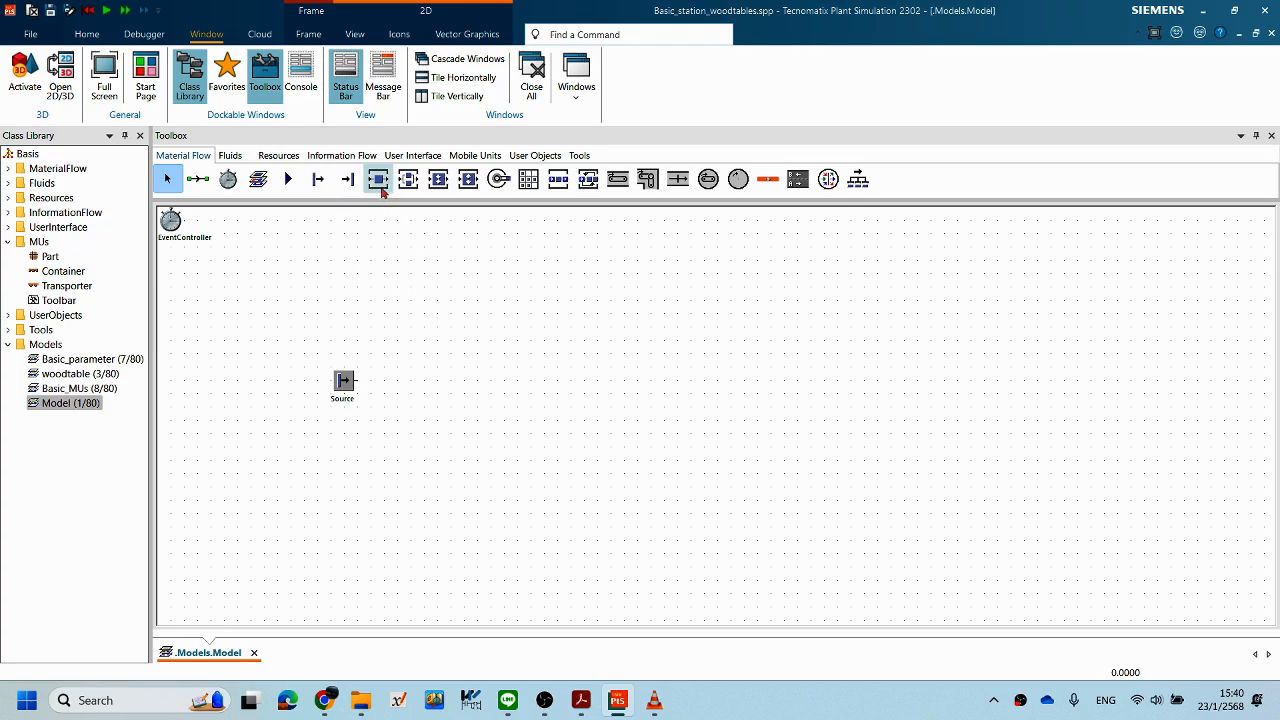
pyautogui.click(423, 378)
pyautogui.moveTo(424, 370); pyautogui.dragTo(424, 383)
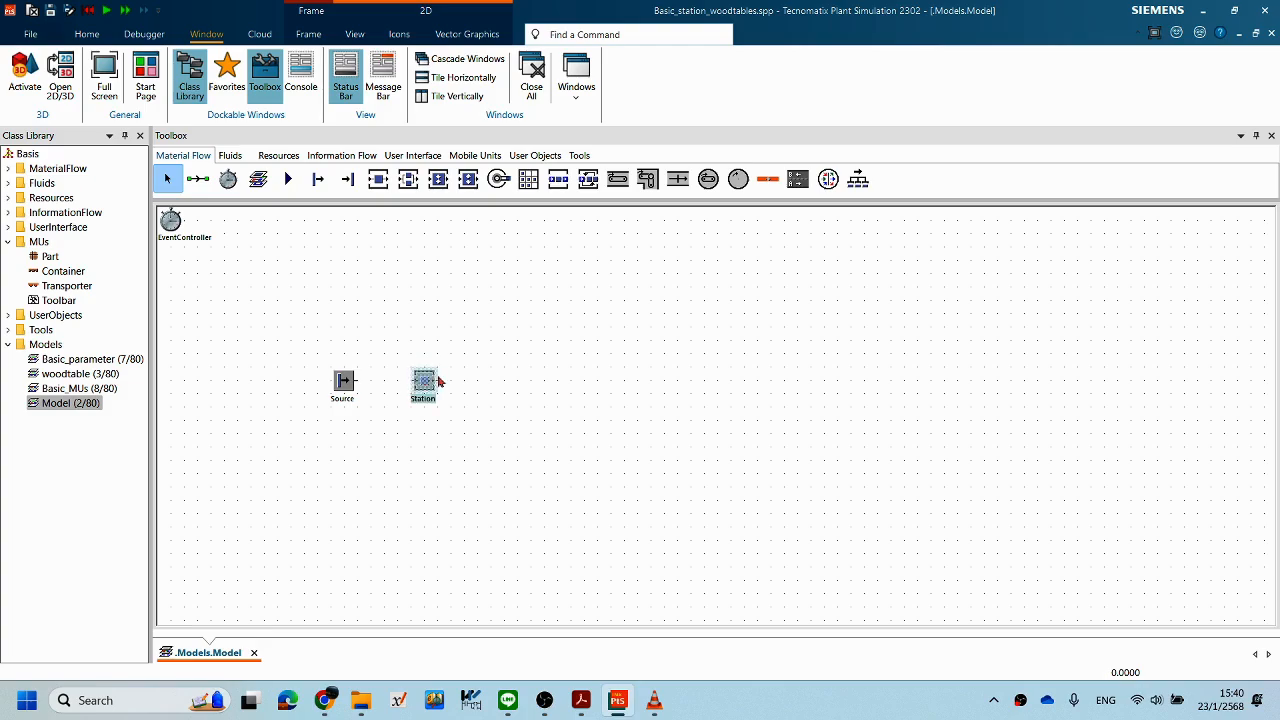
pyautogui.click(352, 188)
pyautogui.click(492, 342)
pyautogui.click(347, 181)
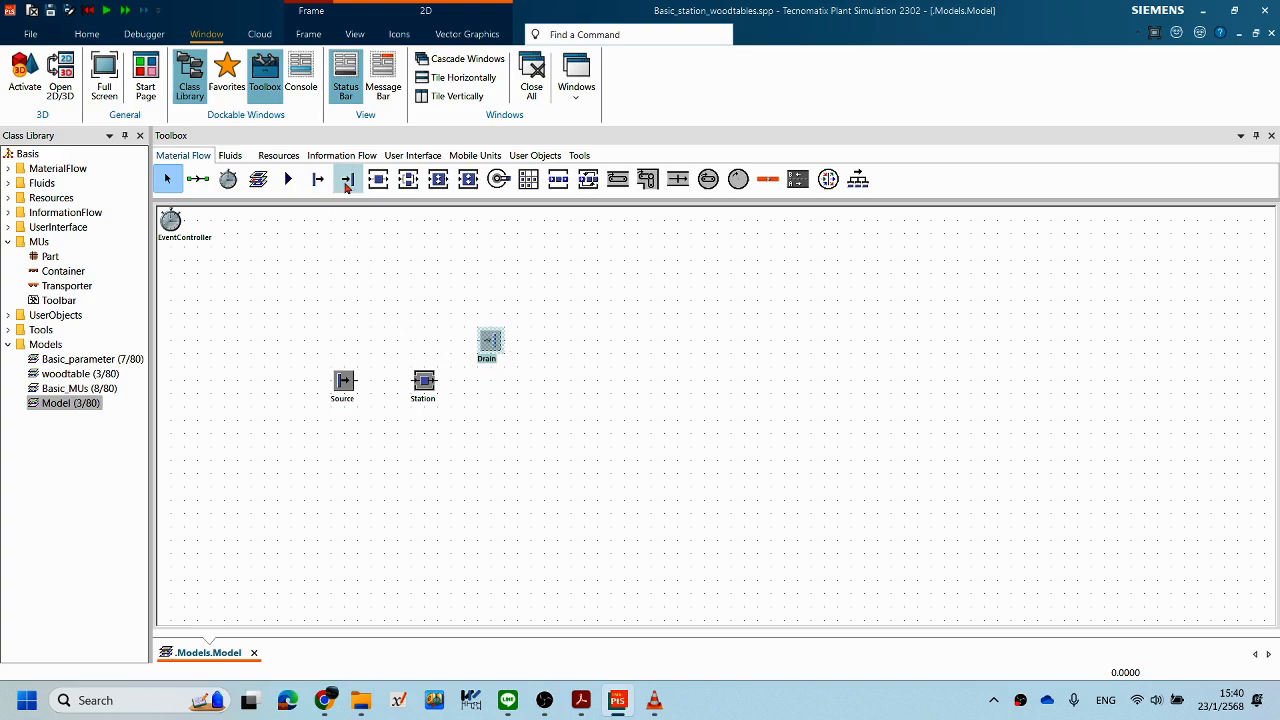
pyautogui.click(492, 436)
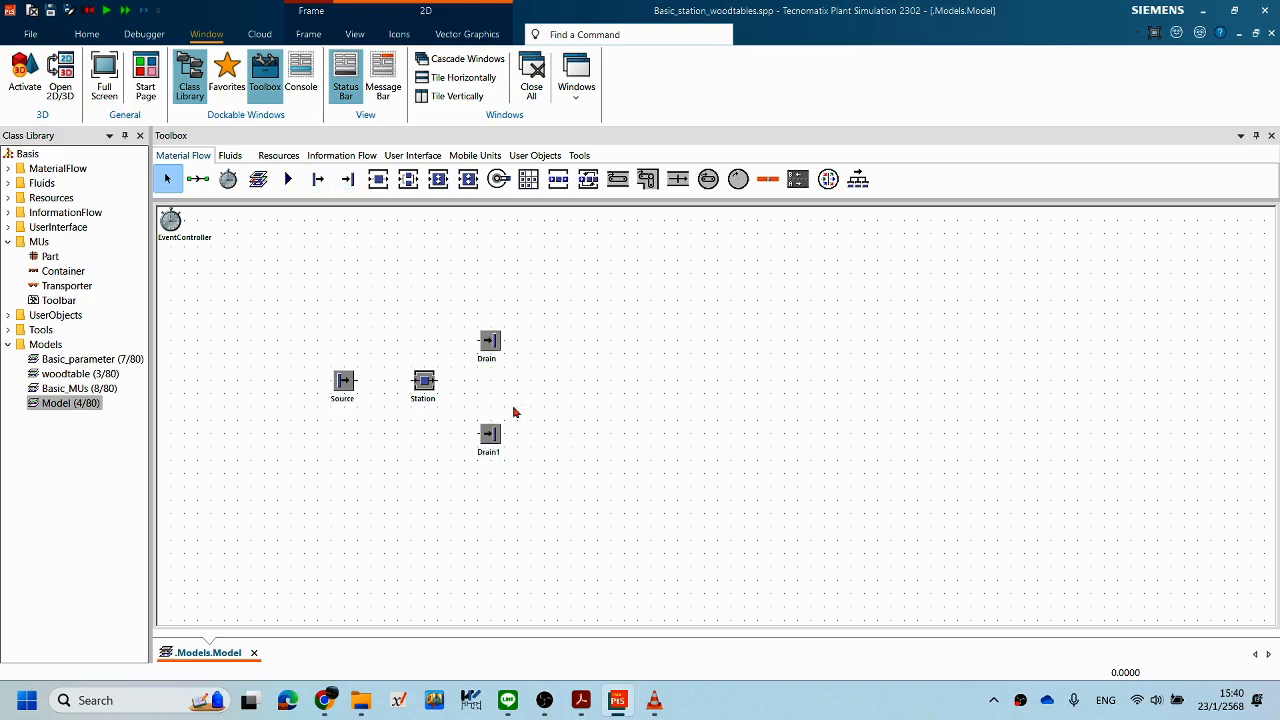
# Step: Connect the Source to the Station and the Station to both Drain and Drain1
pyautogui.click(492, 348)
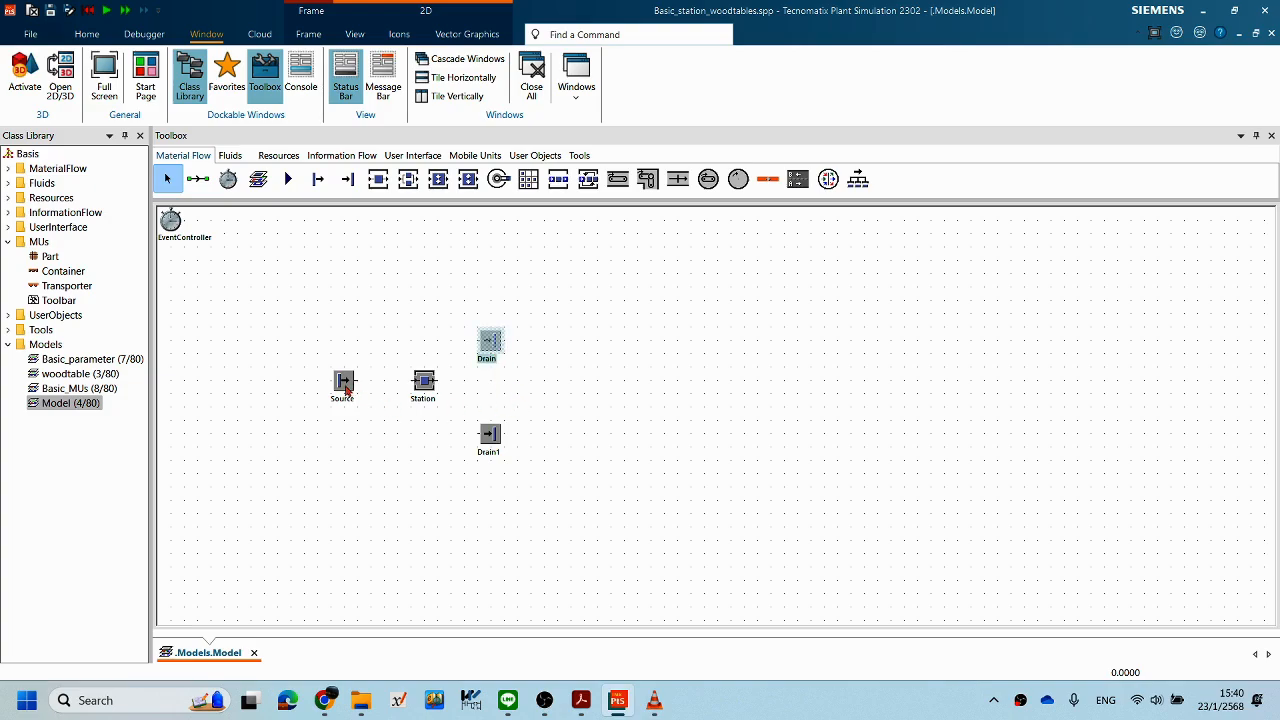
pyautogui.click(343, 388)
pyautogui.click(198, 180)
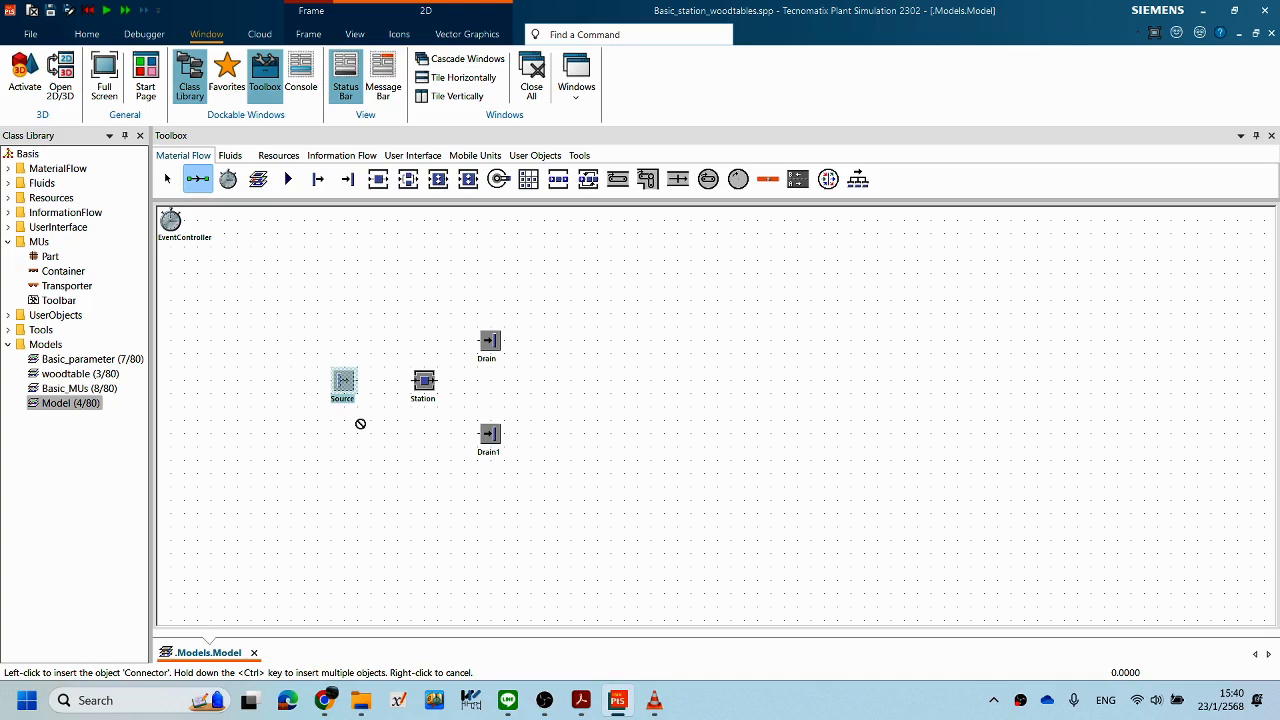
pyautogui.click(344, 383)
pyautogui.click(423, 382)
pyautogui.click(424, 380)
pyautogui.click(489, 341)
pyautogui.click(488, 342)
pyautogui.click(418, 382)
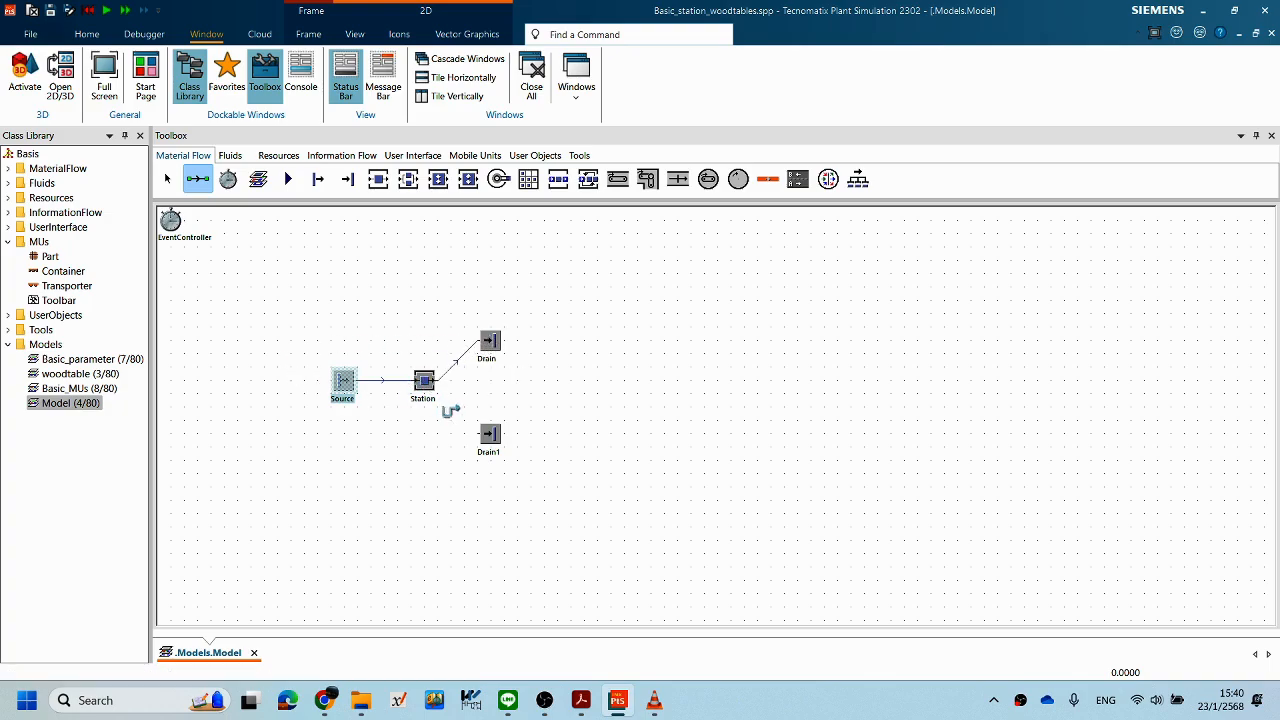
pyautogui.click(489, 436)
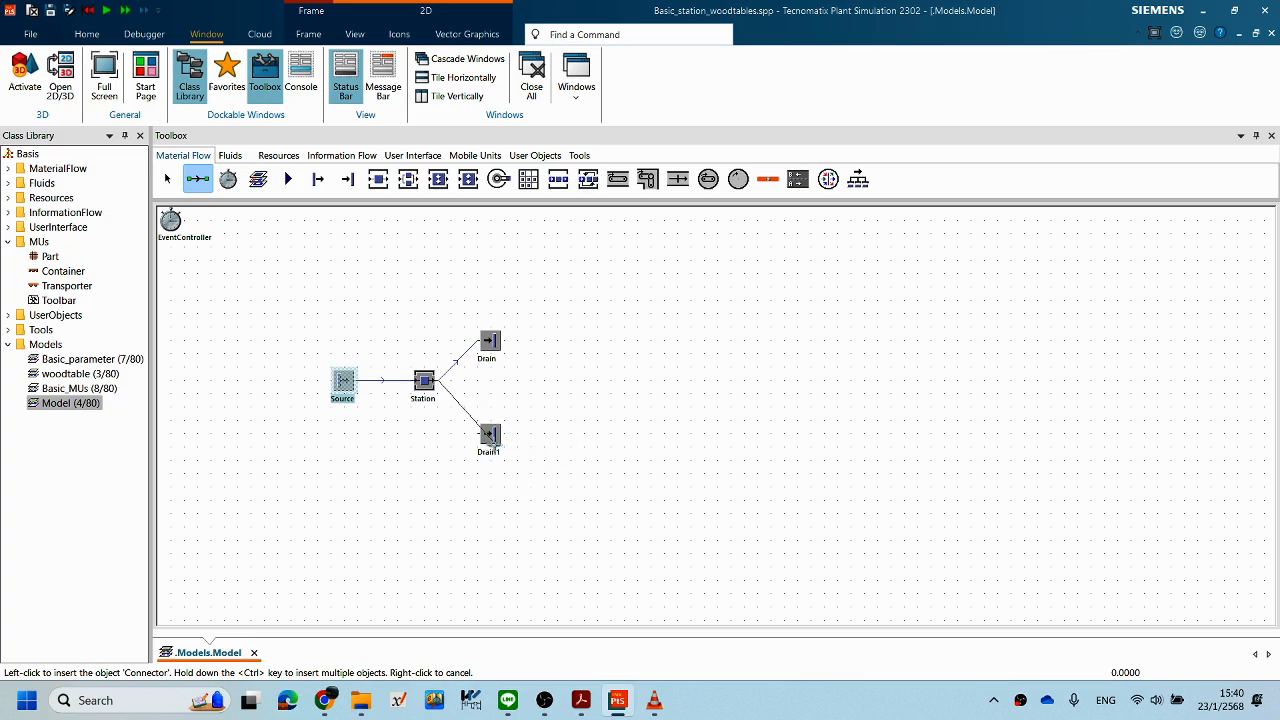
pyautogui.click(490, 440)
pyautogui.rightClick(375, 310)
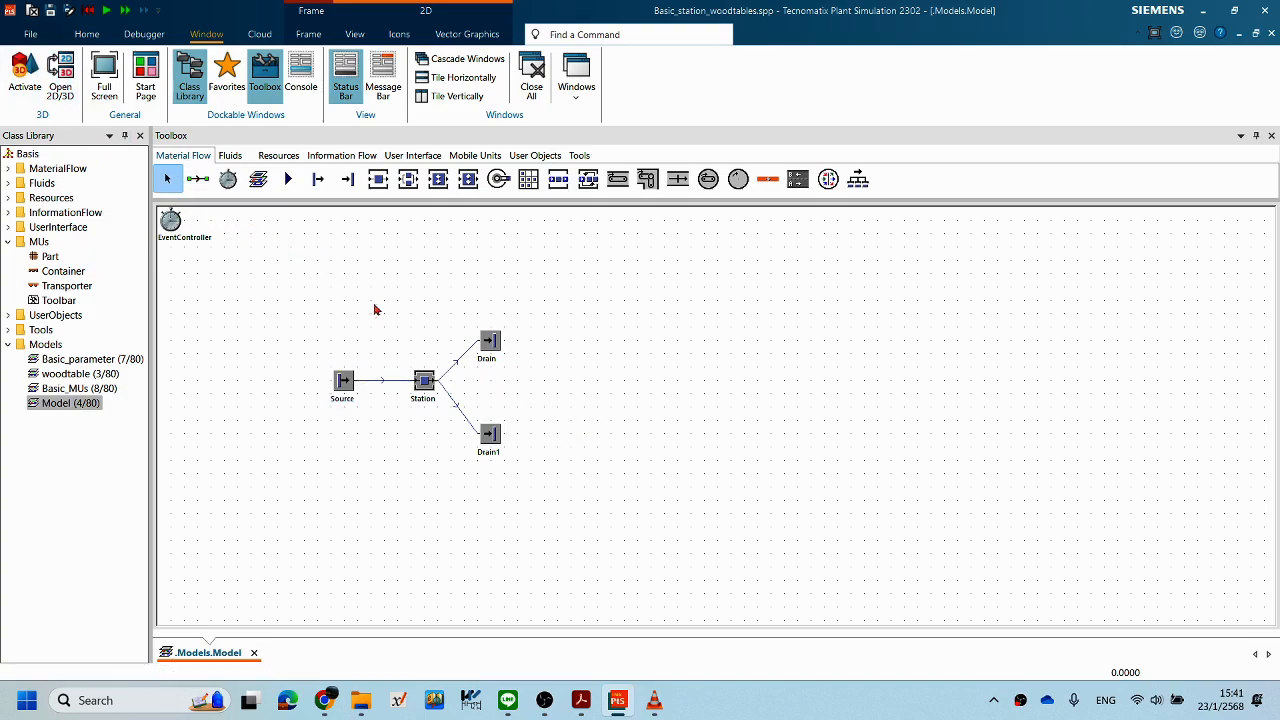
# Step: Rename the upper drain FG and the lower drain NG
pyautogui.doubleClick(490, 345)
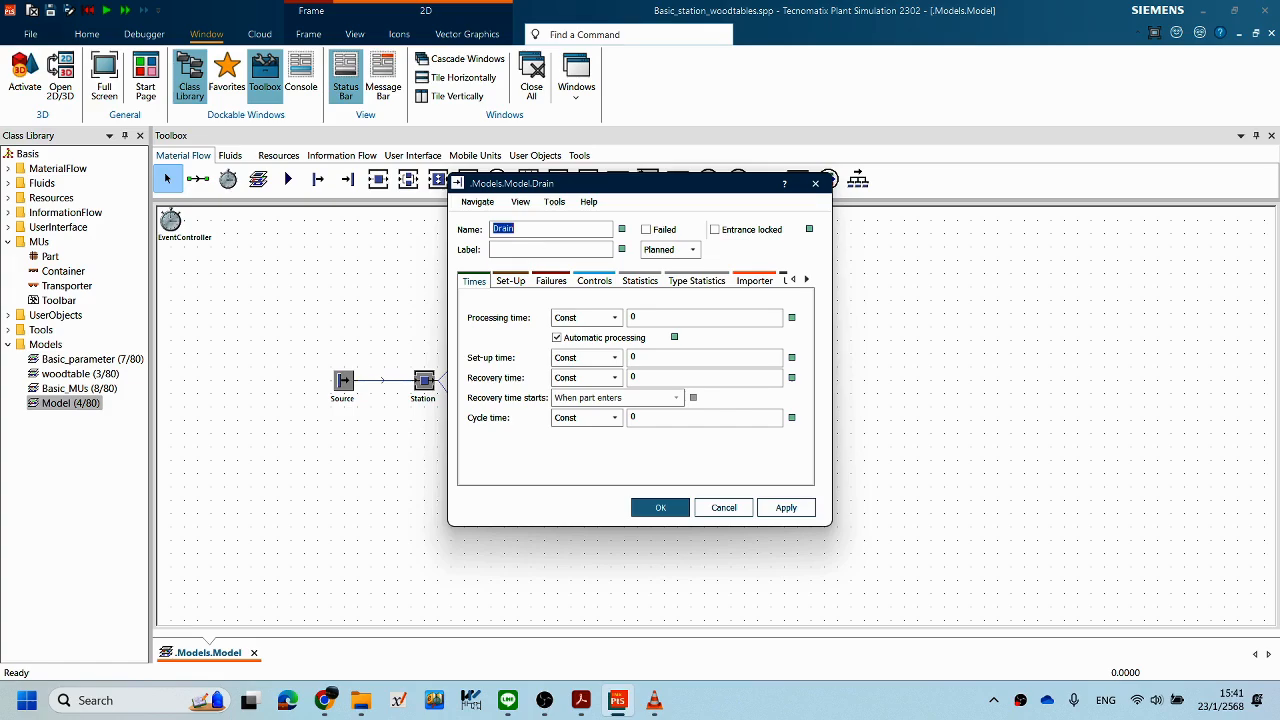
pyautogui.write('FC')
pyautogui.click(660, 507)
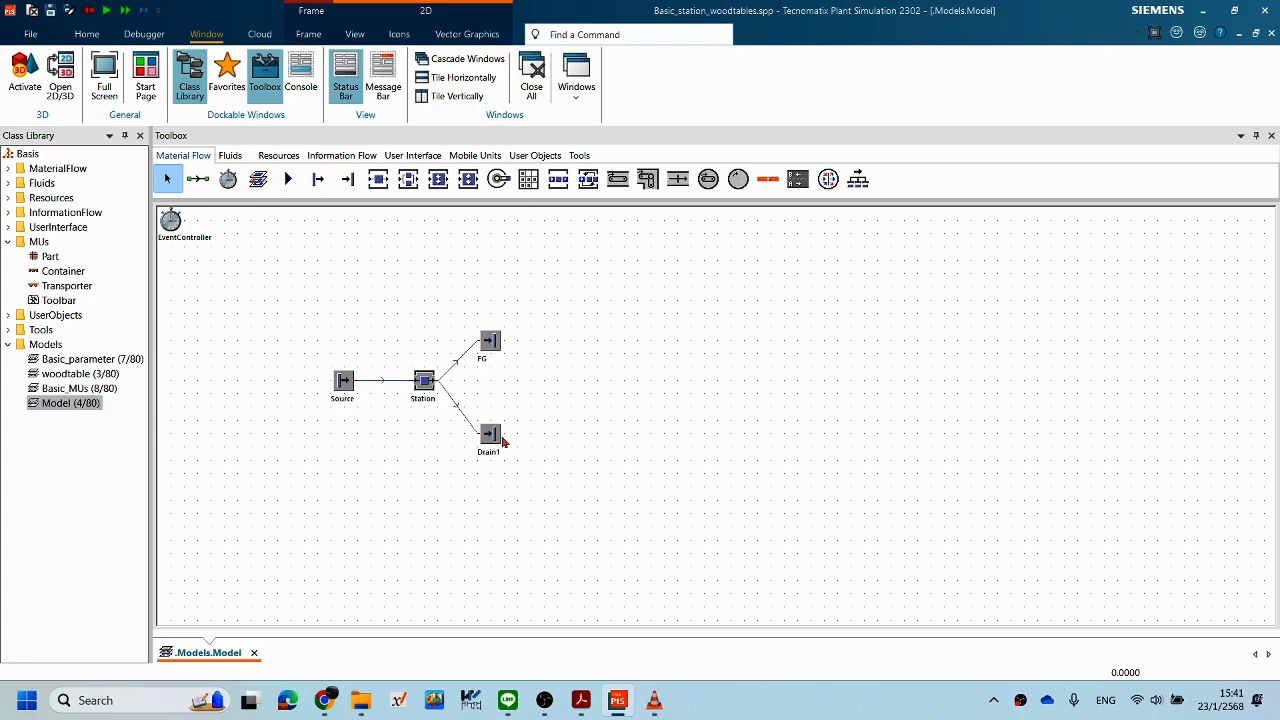
pyautogui.doubleClick(488, 436)
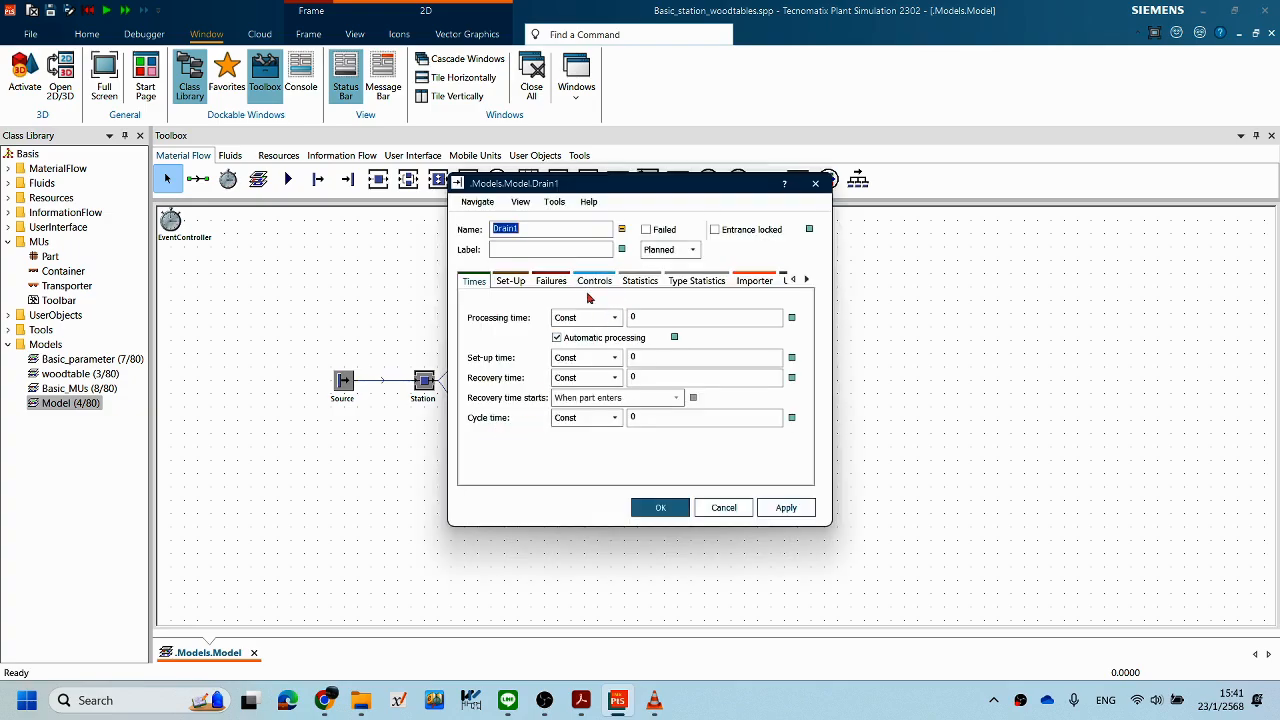
pyautogui.click(551, 232)
pyautogui.hotkey('ctrl', 'a')
pyautogui.write('NC')
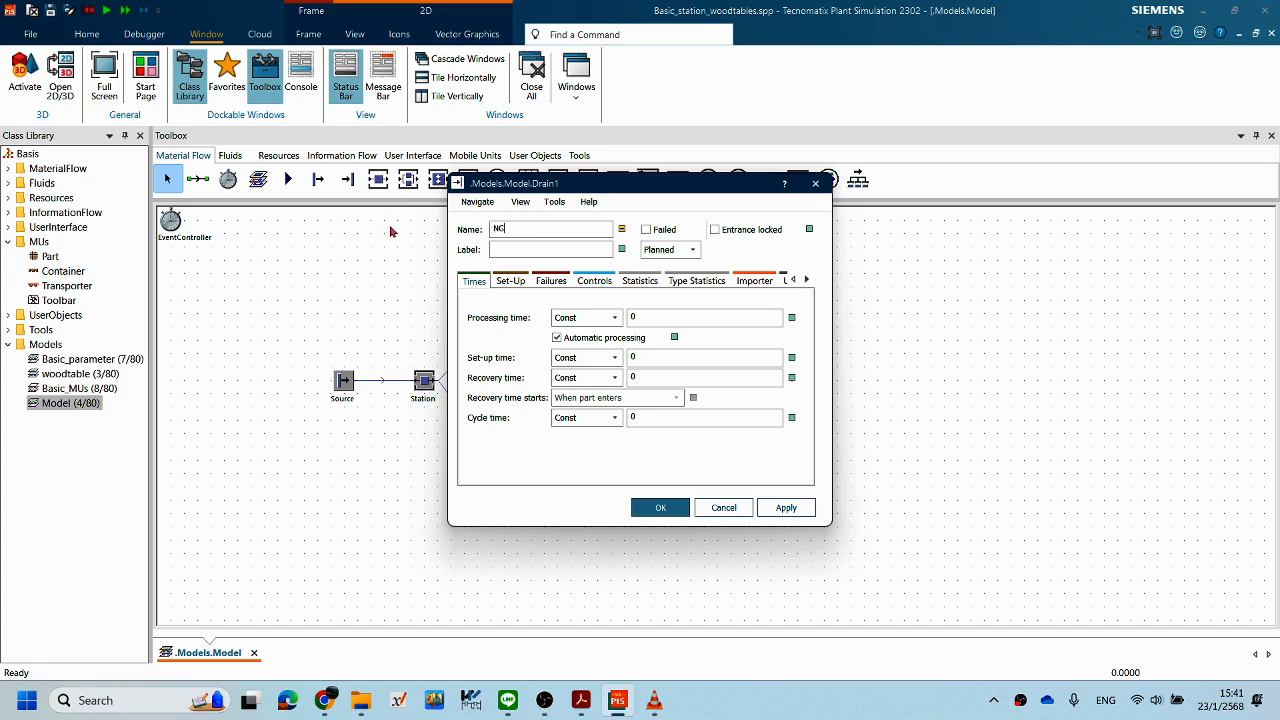
pyautogui.click(656, 508)
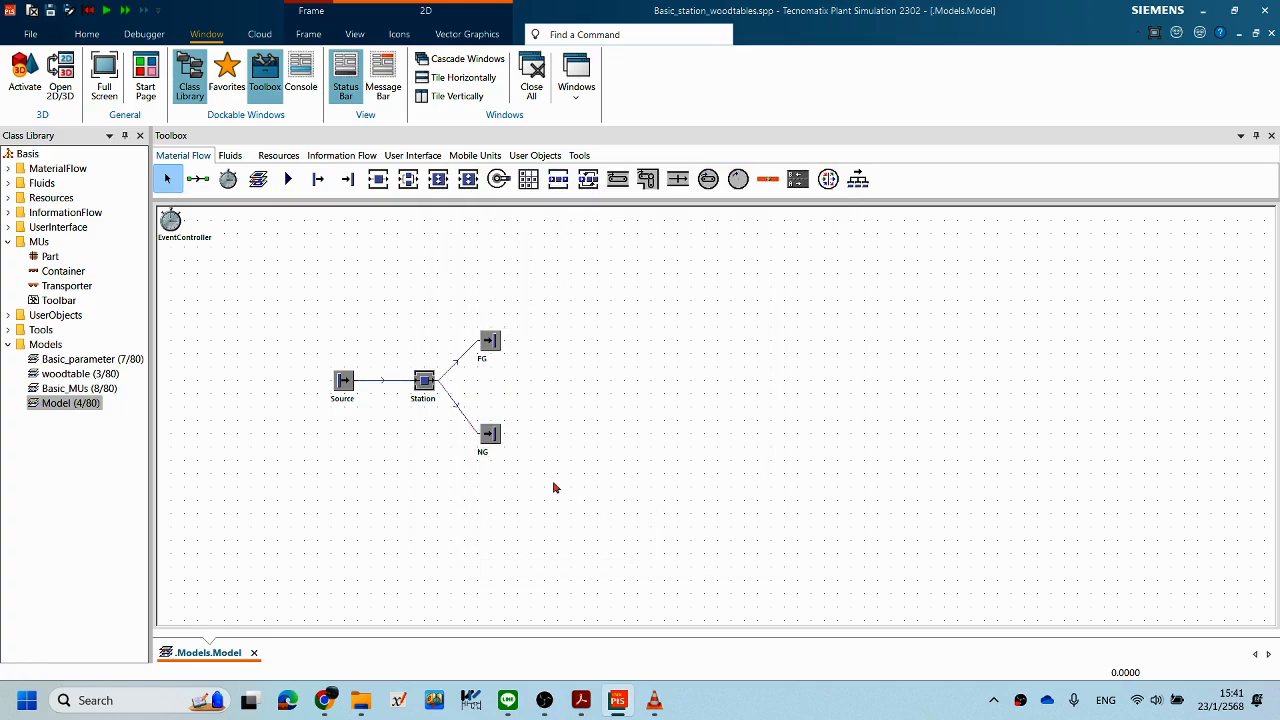
# Step: Review the Source's creation settings and the available MU selection options, keeping Constant
pyautogui.doubleClick(345, 396)
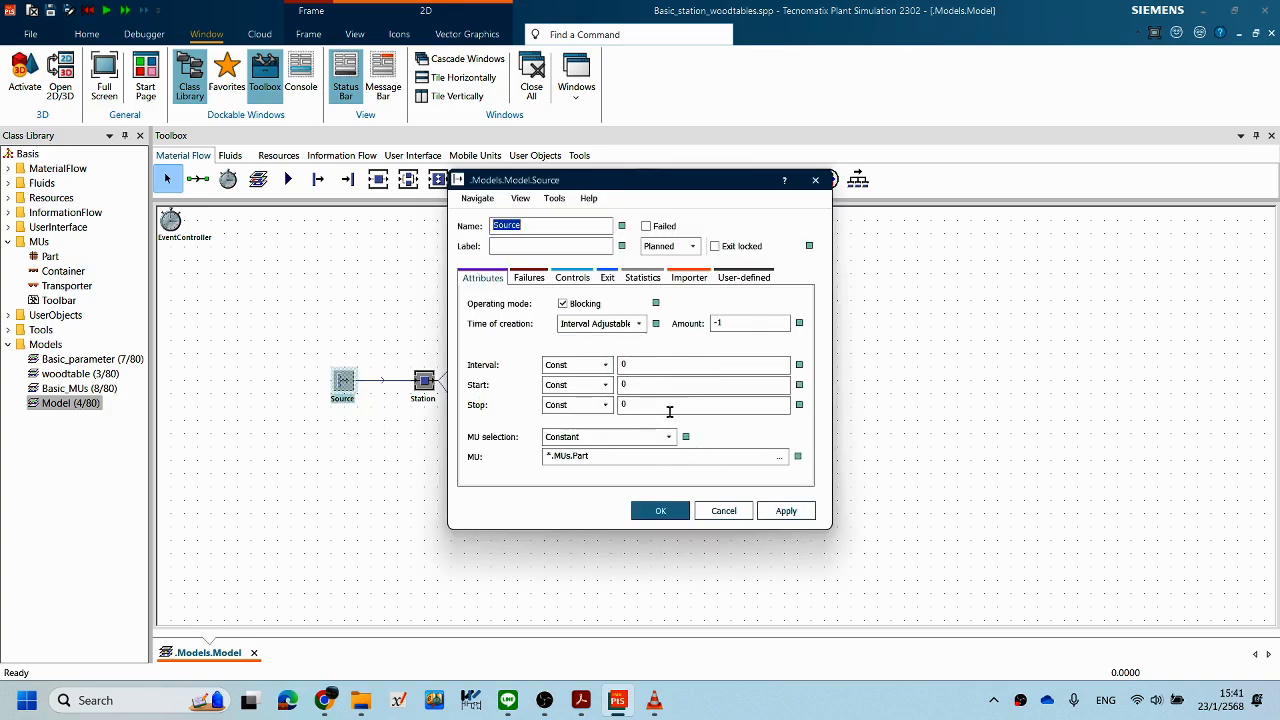
pyautogui.click(668, 437)
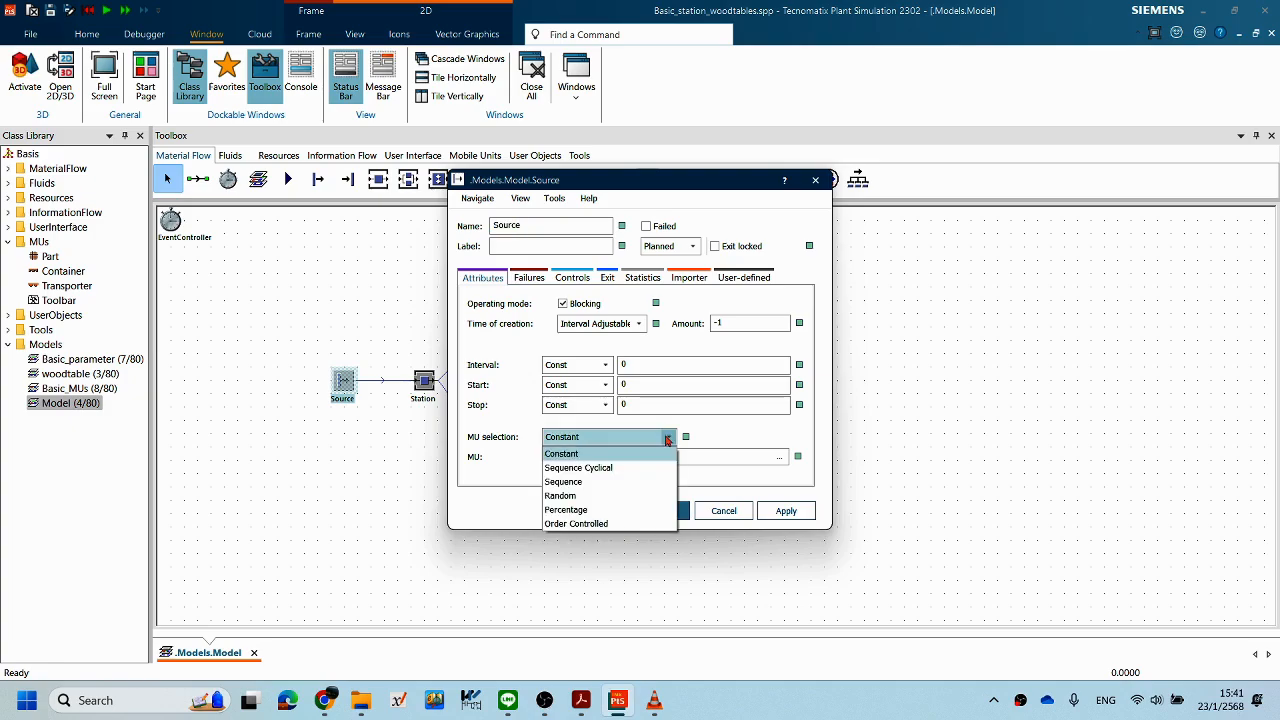
pyautogui.click(747, 424)
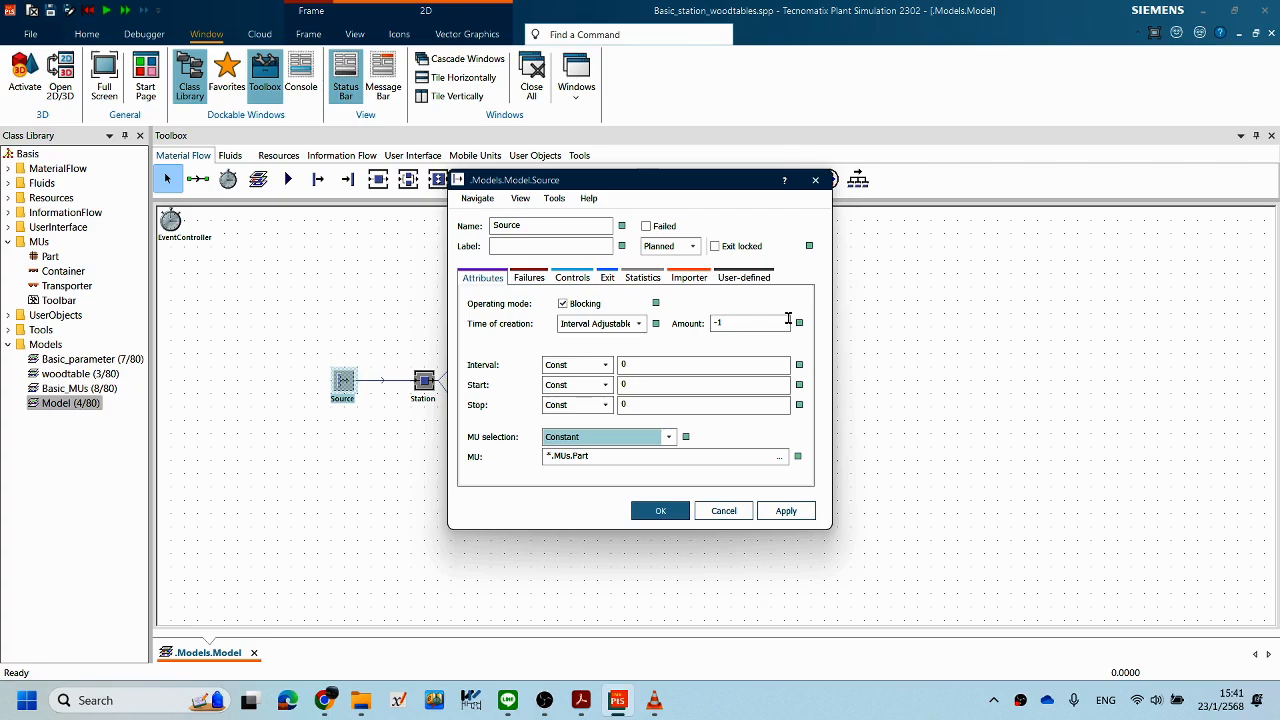
pyautogui.click(662, 512)
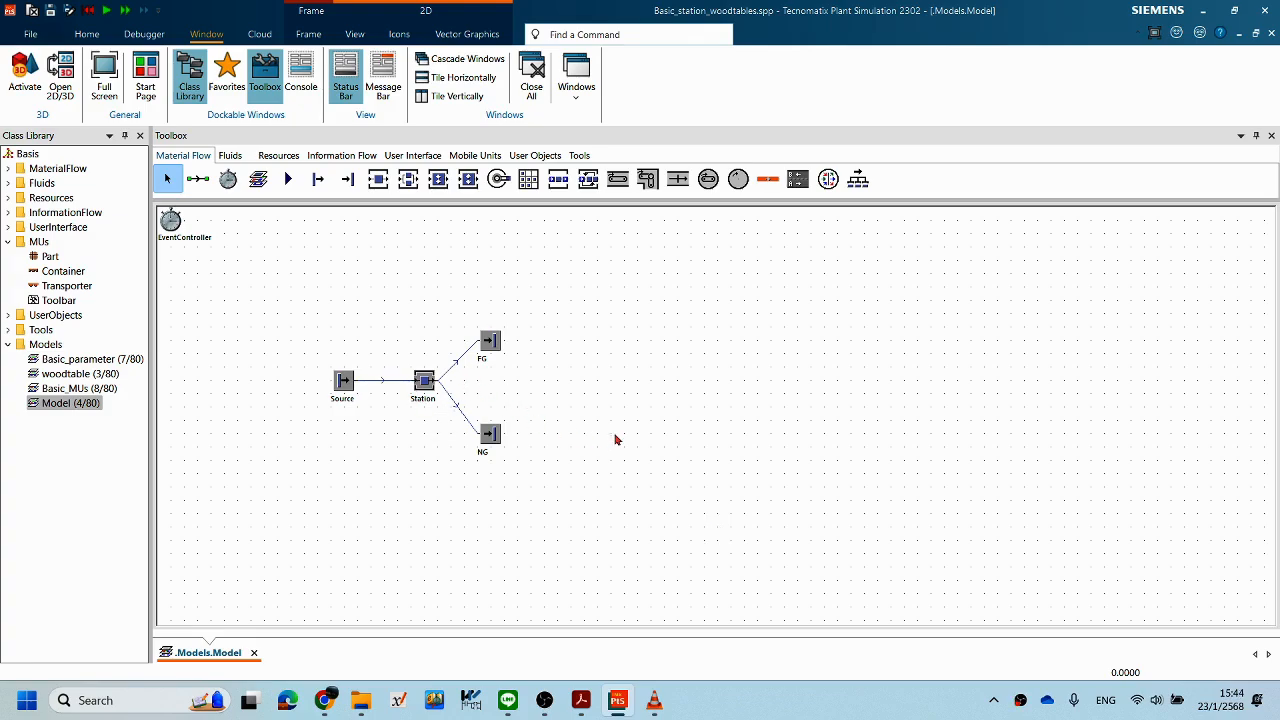
# Step: Examine the Station's processing time and its available distributions, and close its settings without changes
pyautogui.doubleClick(422, 392)
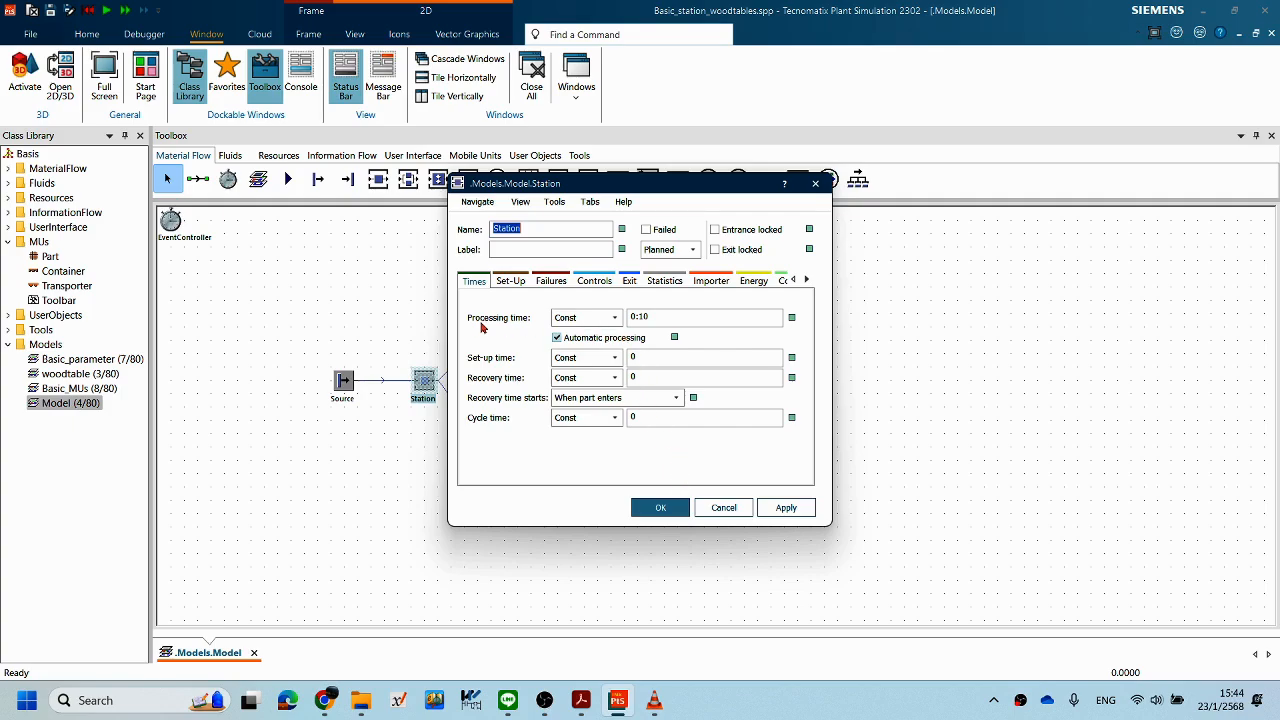
pyautogui.click(616, 318)
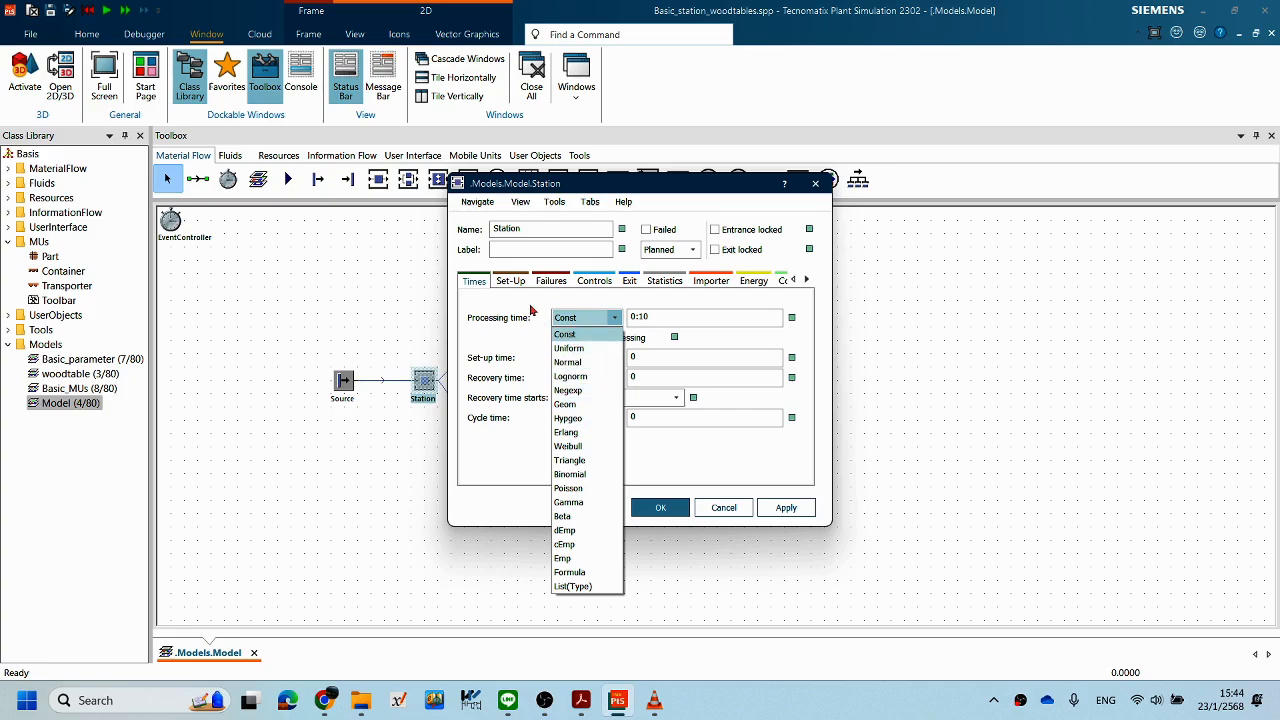
pyautogui.click(531, 311)
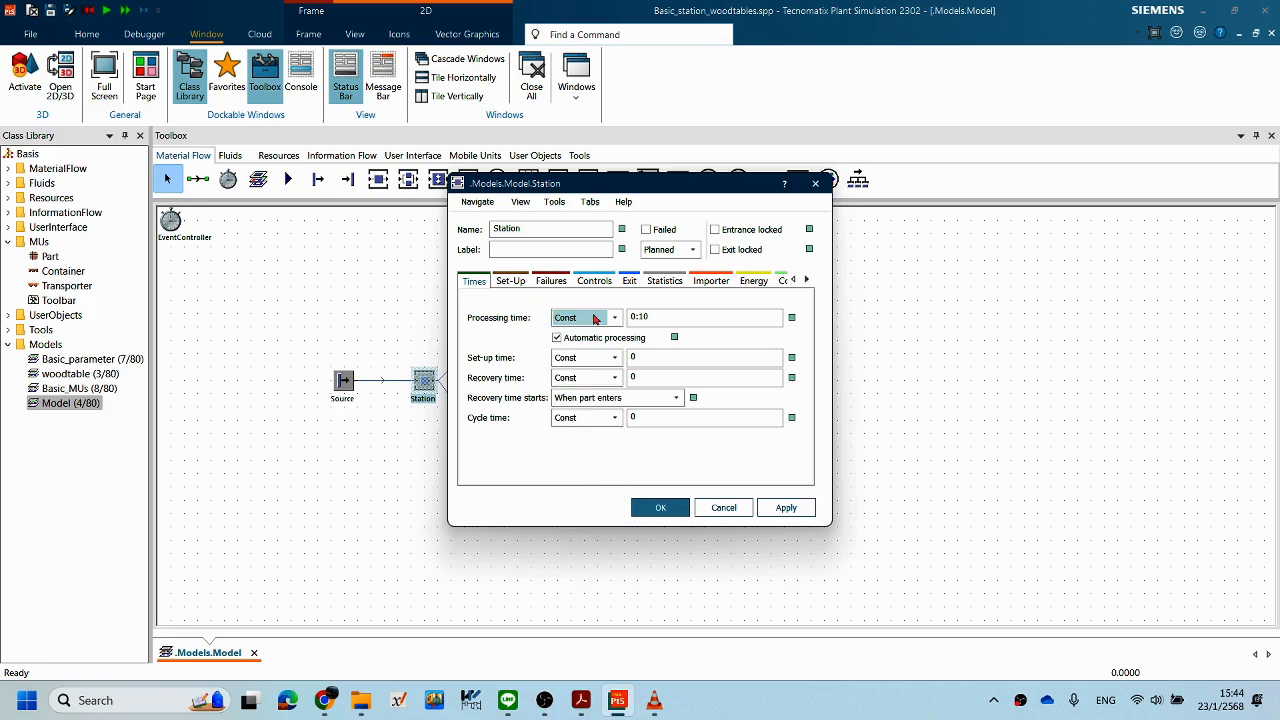
pyautogui.click(688, 320)
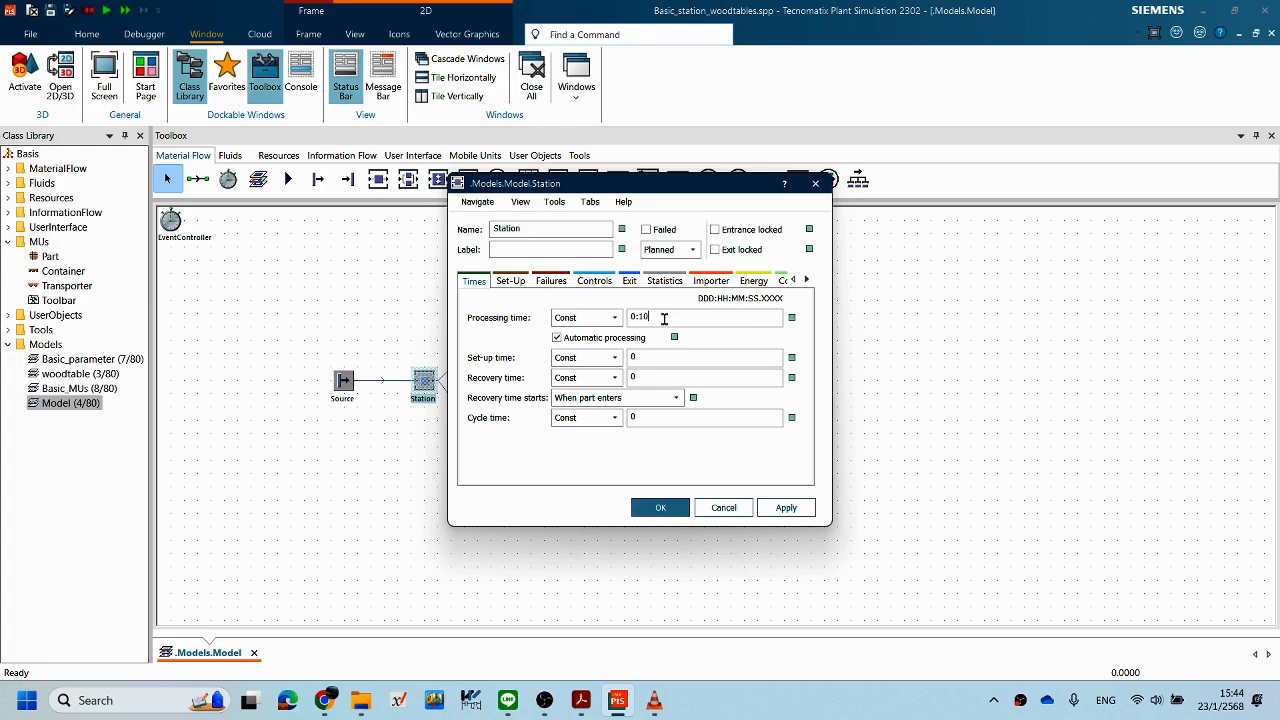
pyautogui.click(613, 322)
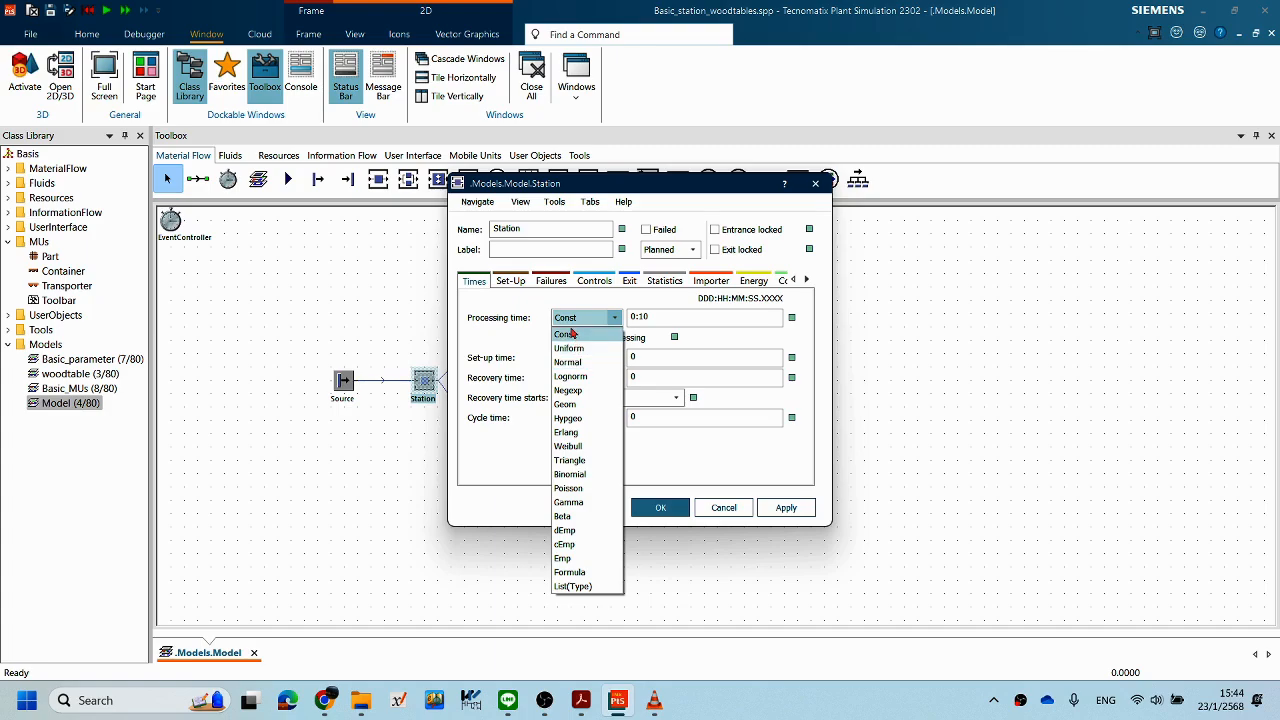
pyautogui.click(678, 462)
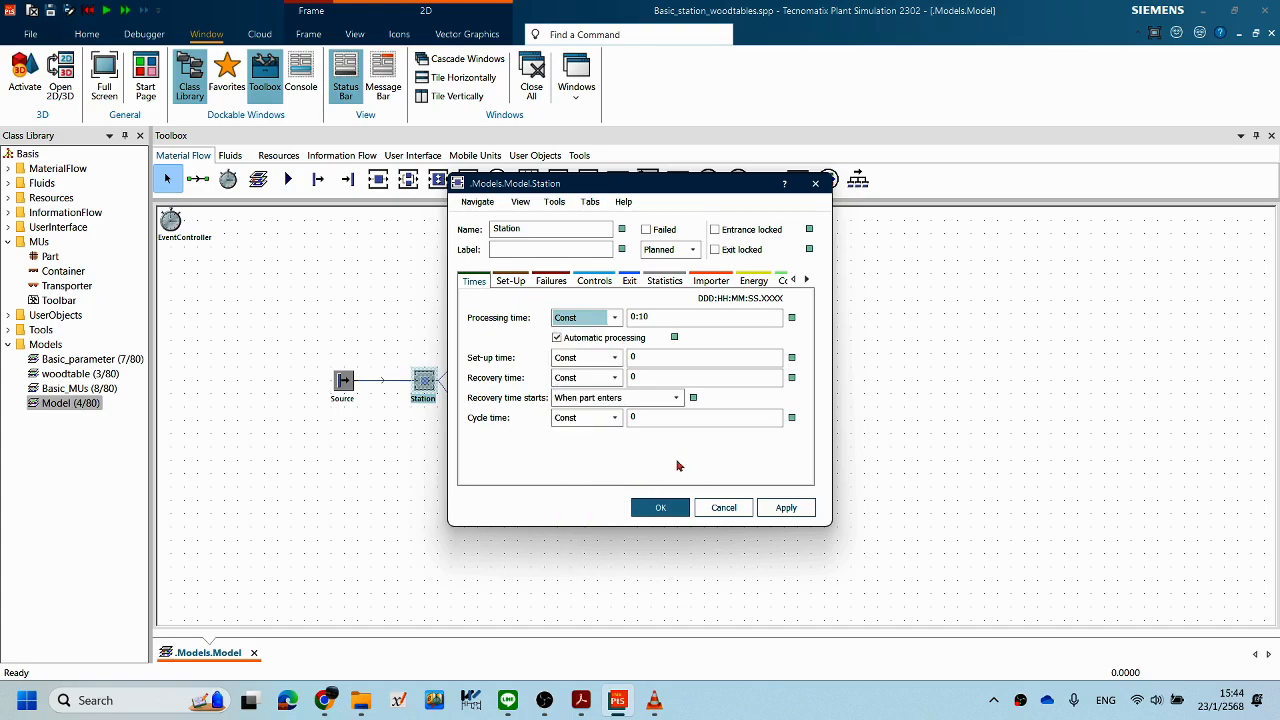
pyautogui.click(723, 509)
# Step: Examine the distributions available for the Source's creation interval, and close its settings without changes
pyautogui.doubleClick(352, 389)
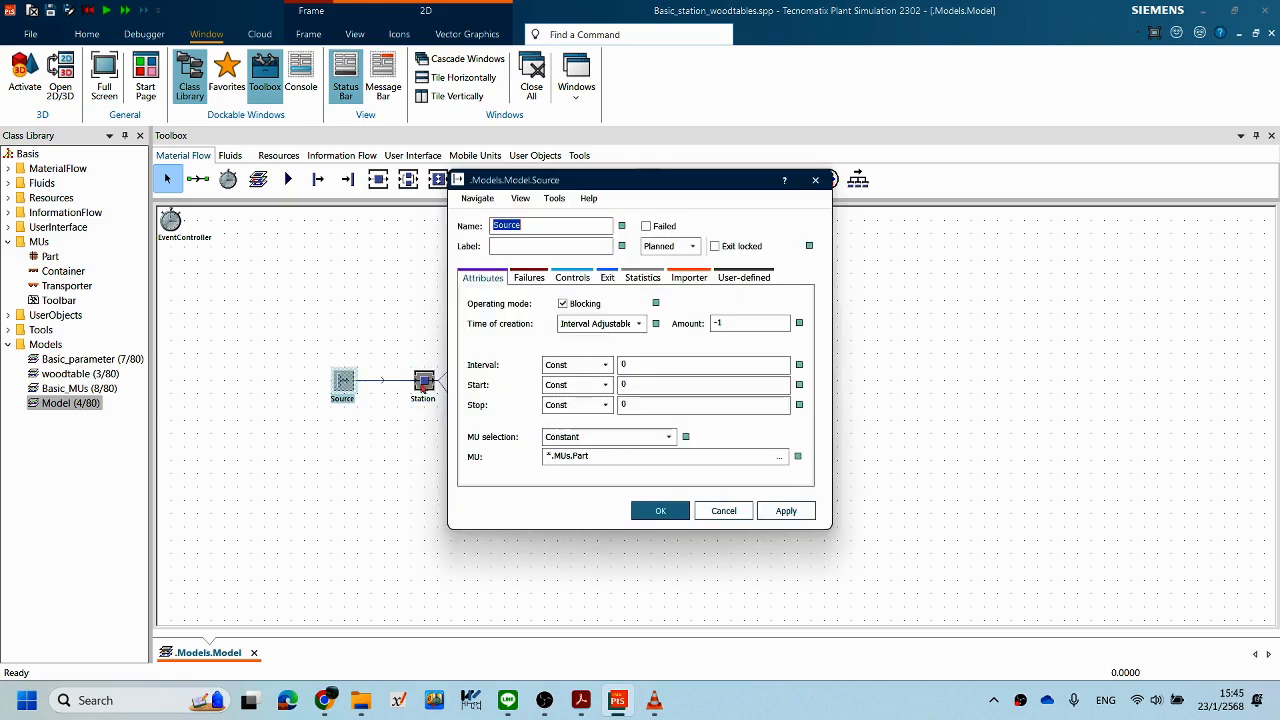
pyautogui.click(603, 366)
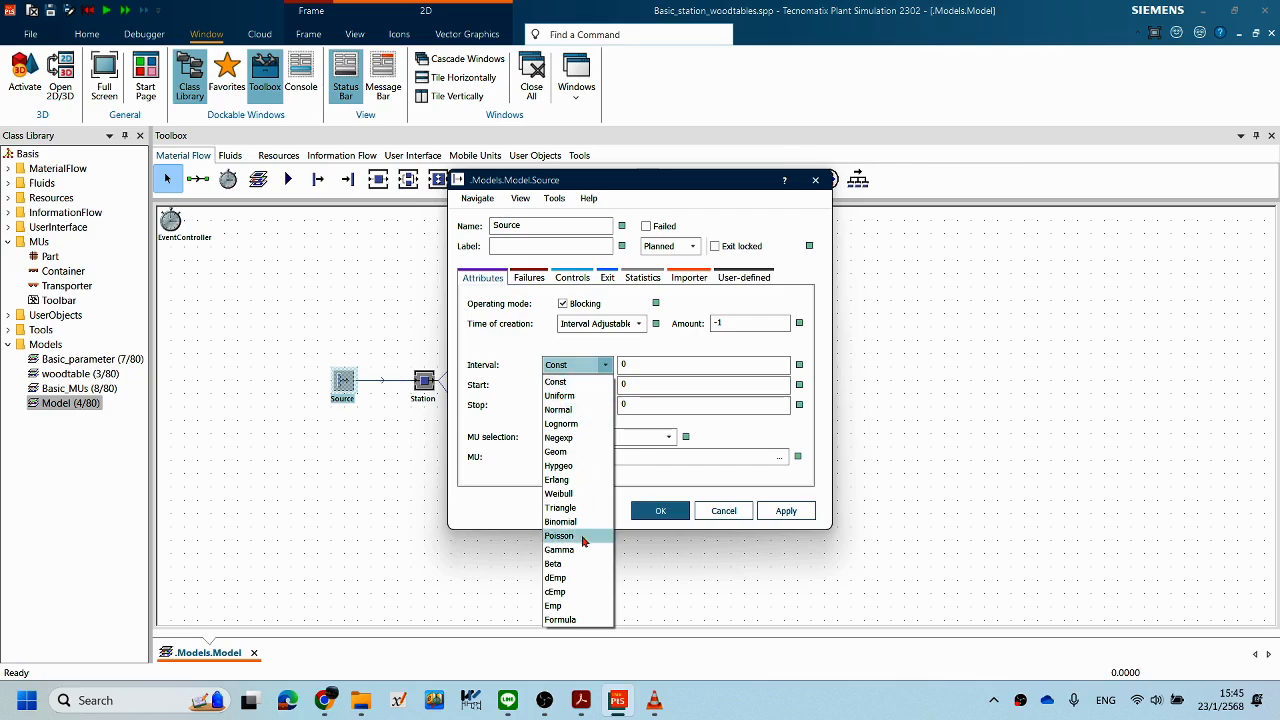
pyautogui.click(529, 355)
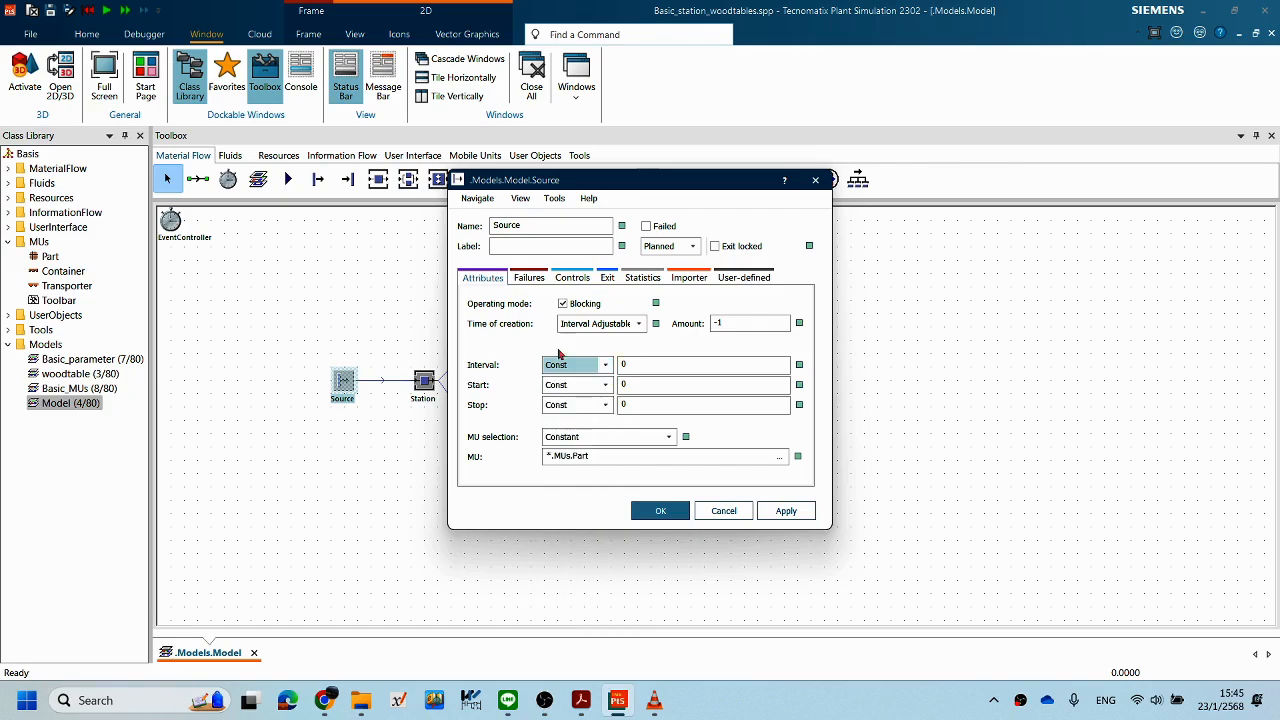
pyautogui.click(722, 511)
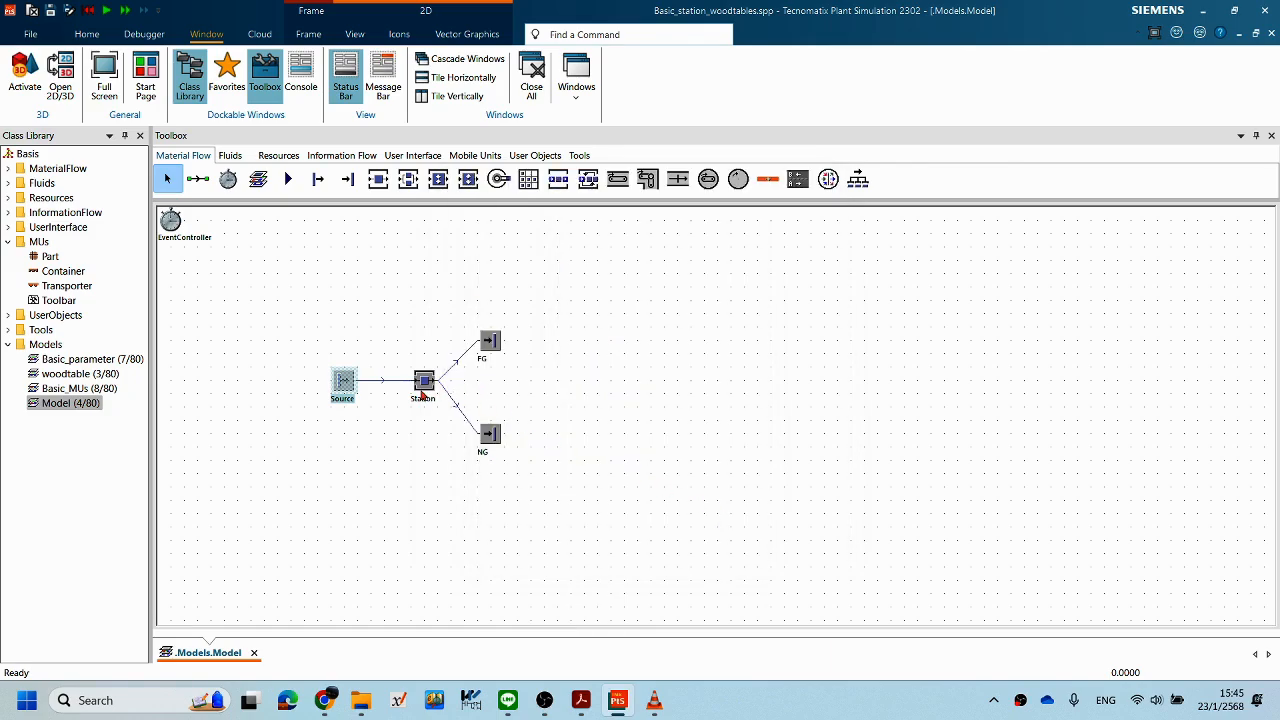
# Step: Review the Station's processing time distributions and set its constant set-up time to 0:30
pyautogui.doubleClick(422, 393)
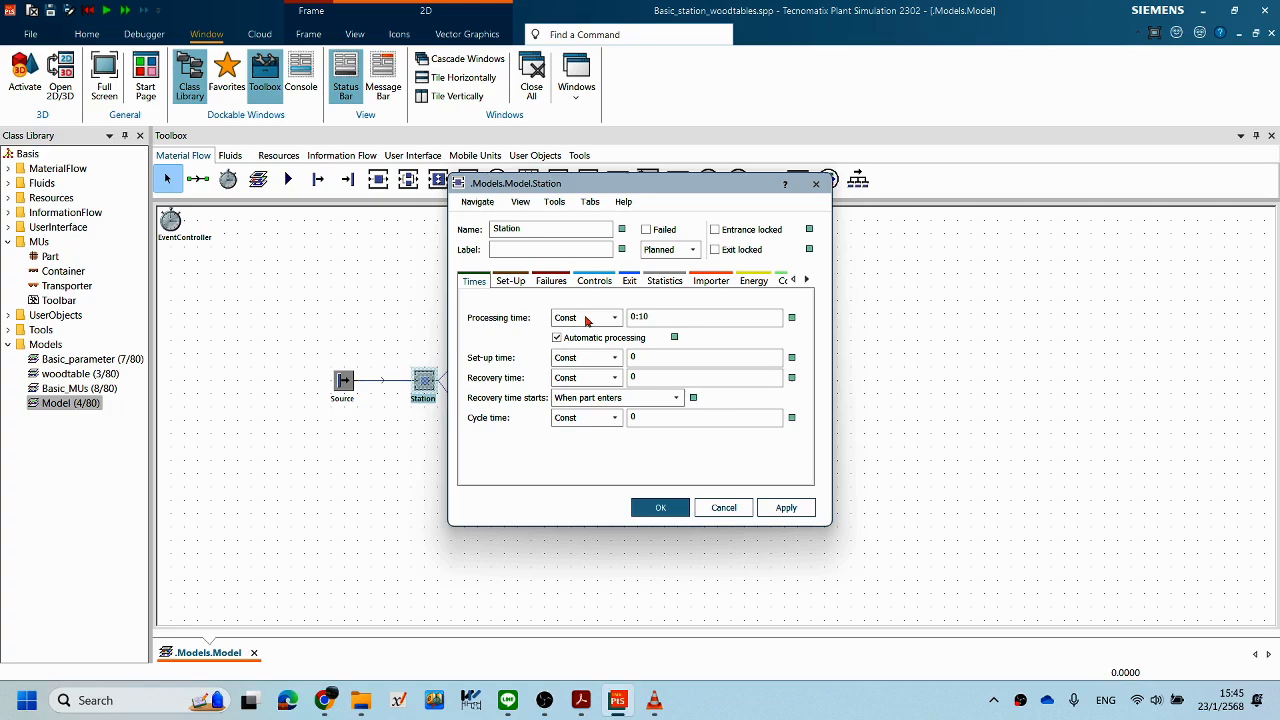
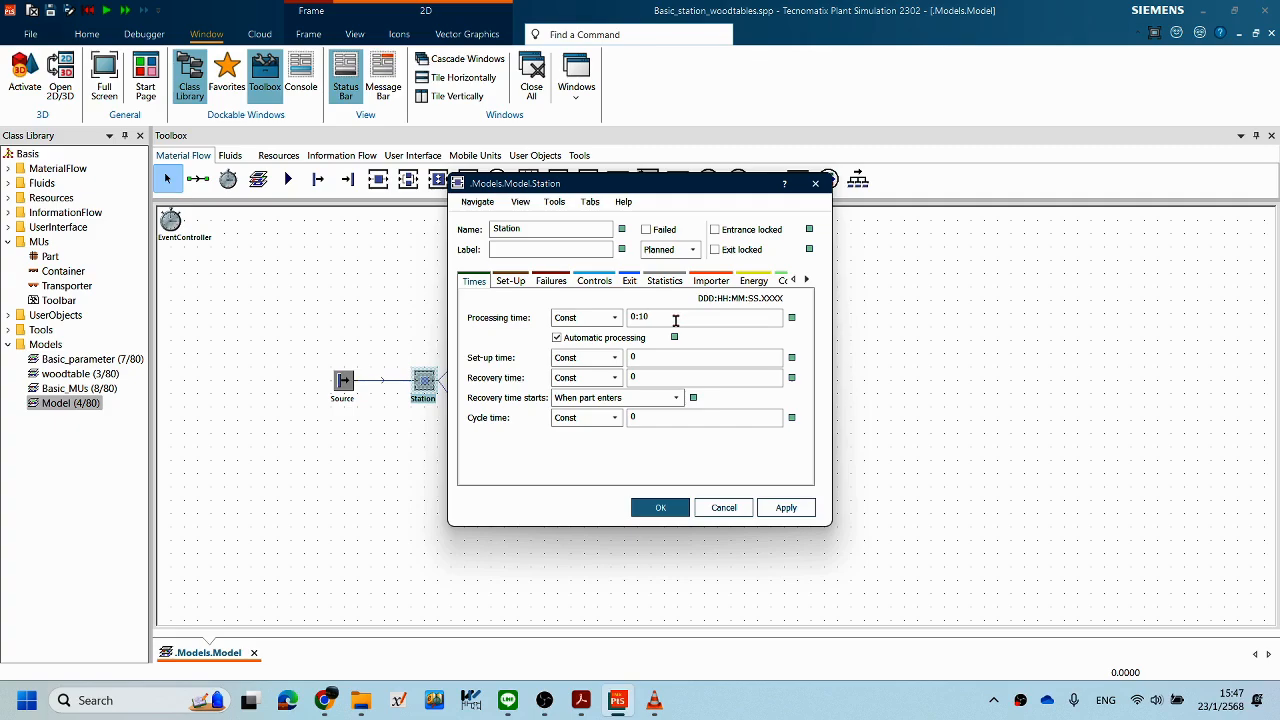
pyautogui.click(614, 317)
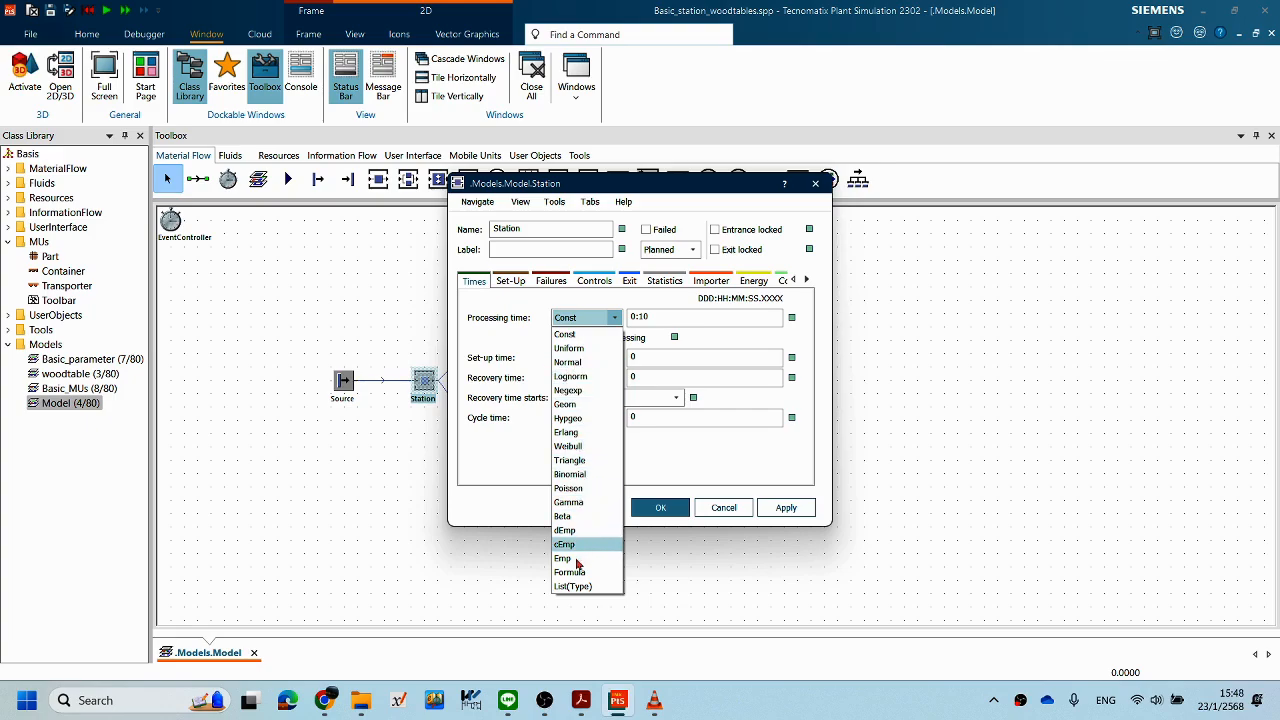
pyautogui.click(527, 322)
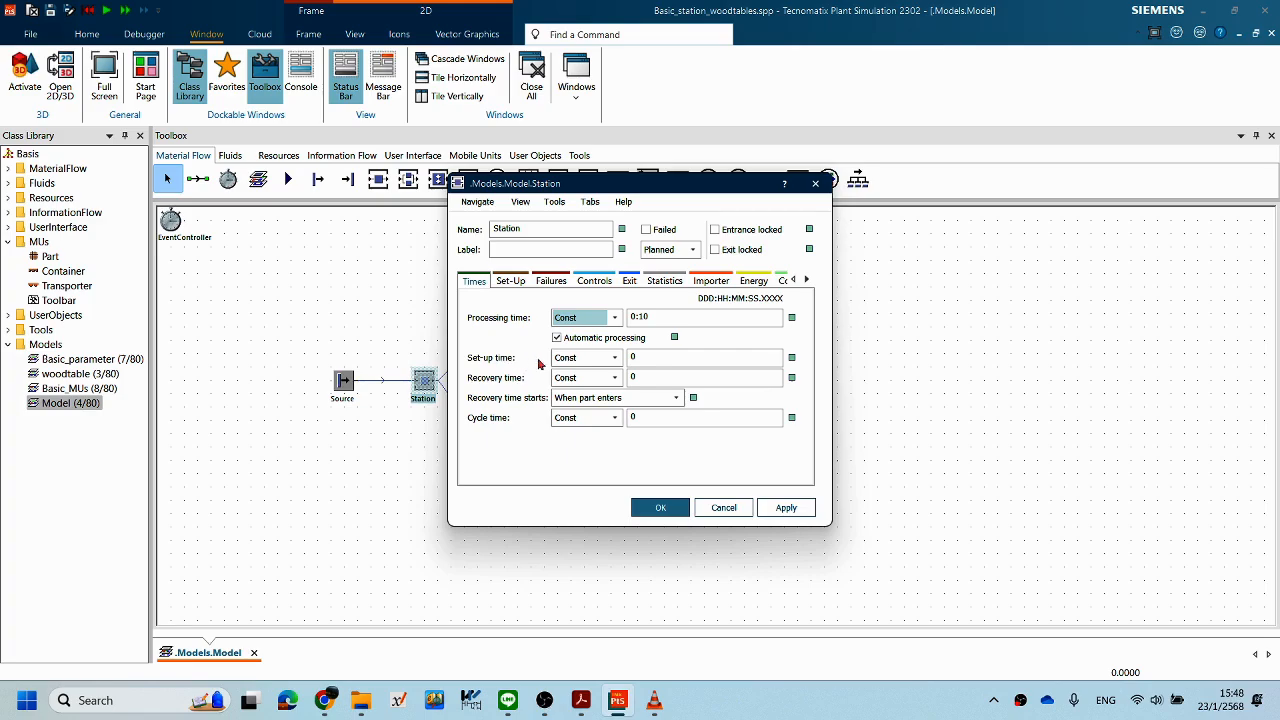
pyautogui.click(659, 359)
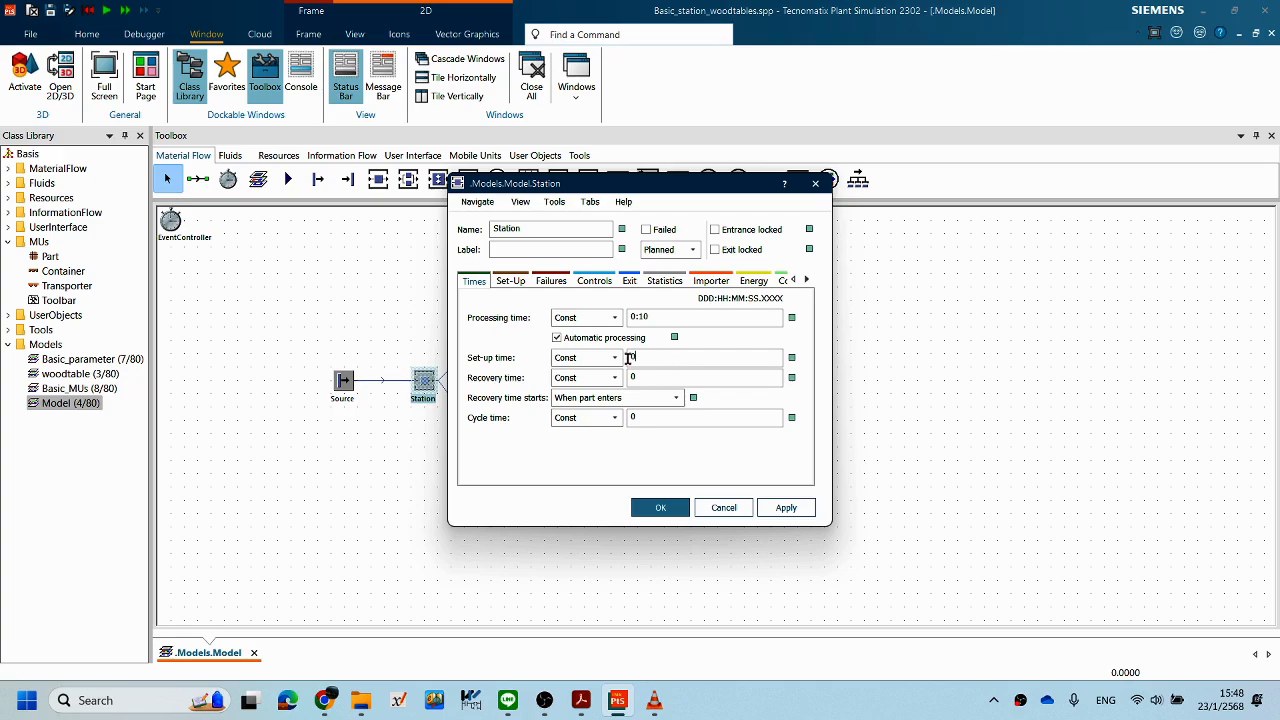
pyautogui.doubleClick(629, 357)
pyautogui.write('30')
pyautogui.click(786, 508)
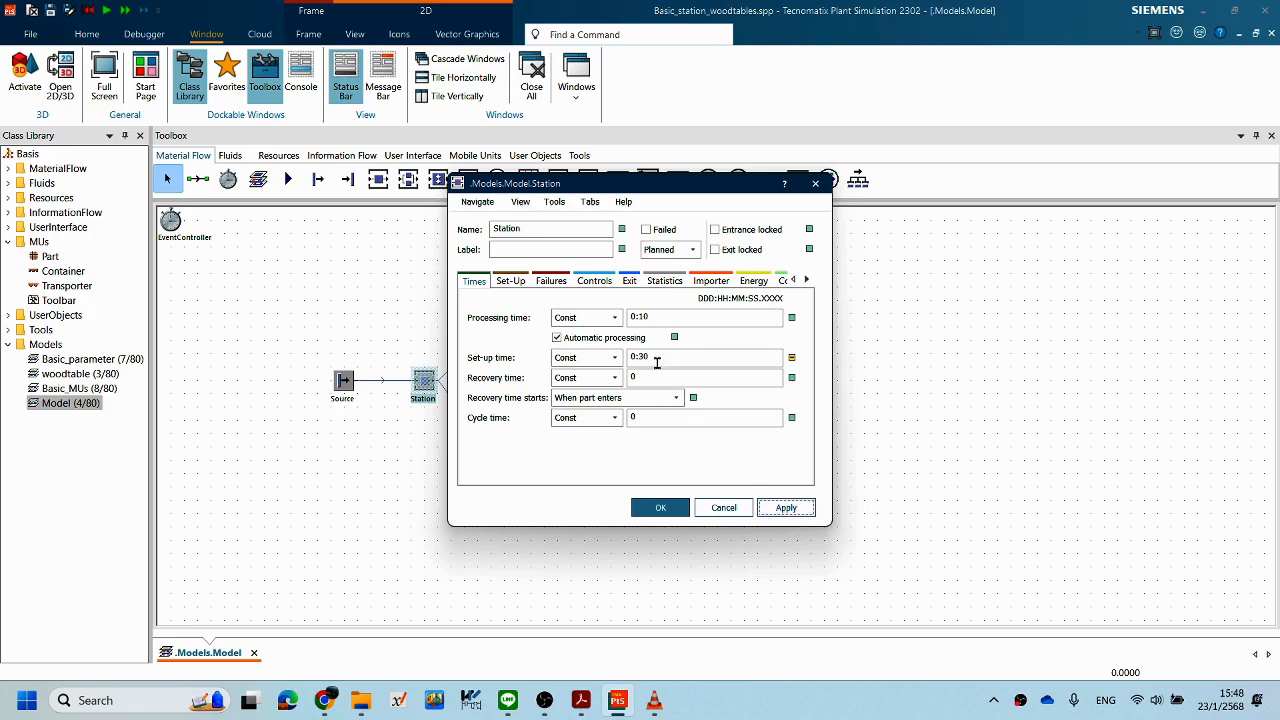
pyautogui.click(669, 510)
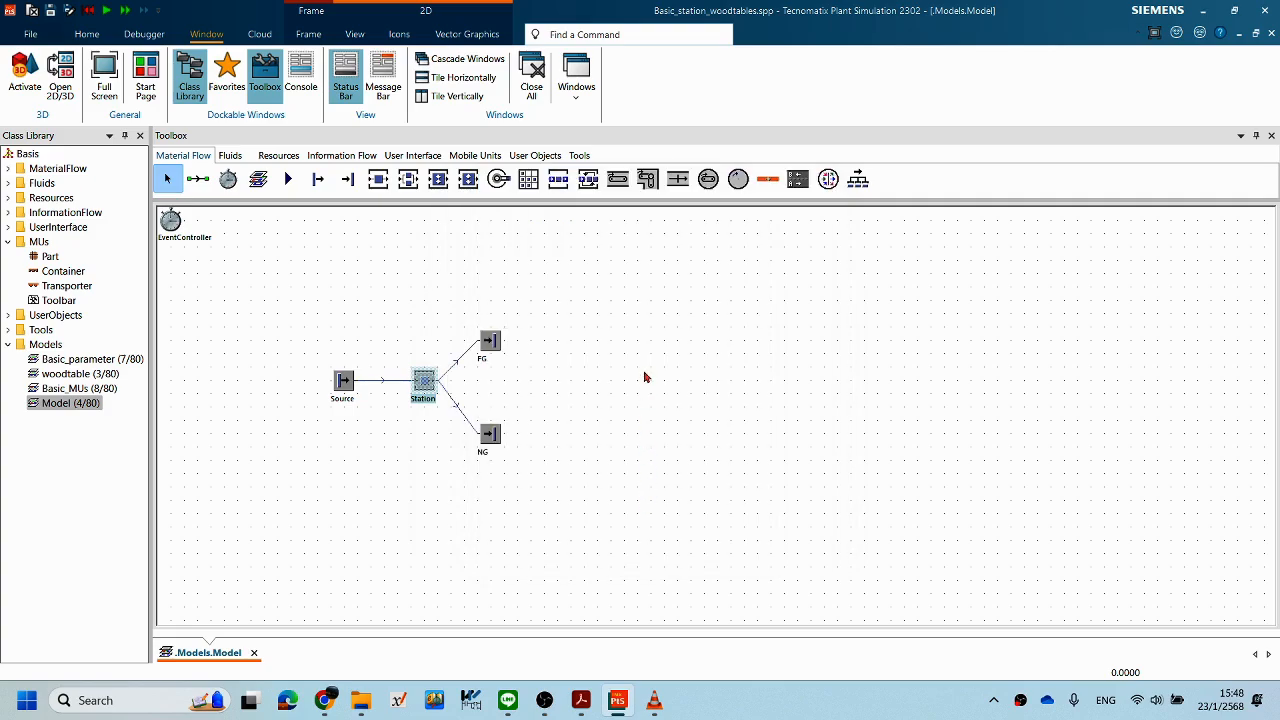
# Step: Reset and run the simulation, resetting and restarting it to watch the Station's set-up behaviour
pyautogui.rightClick(650, 370)
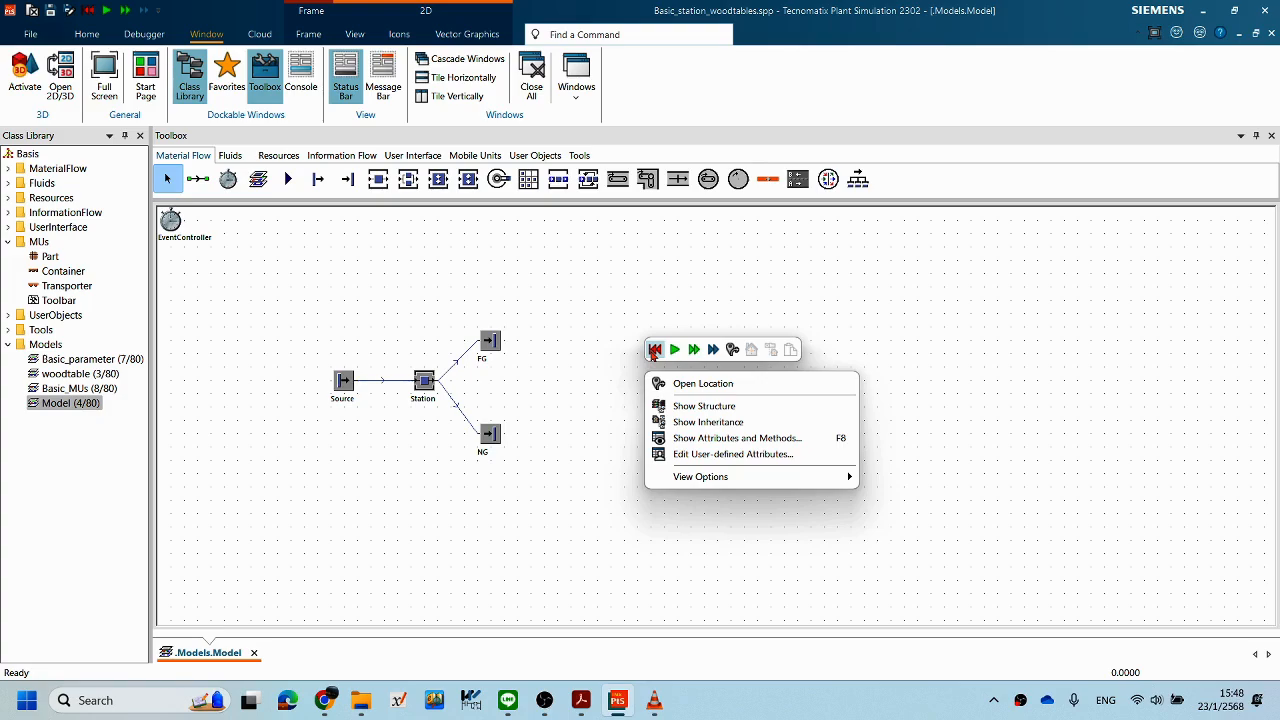
pyautogui.click(654, 350)
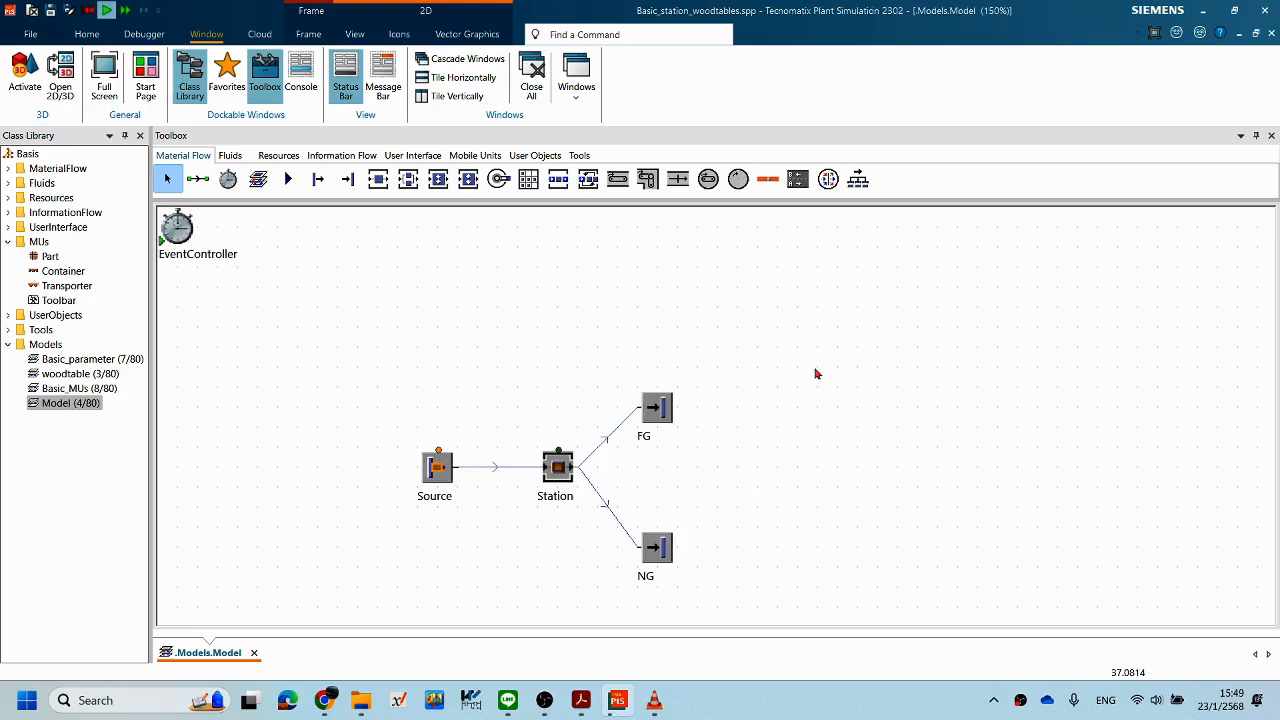
pyautogui.rightClick(847, 362)
pyautogui.click(858, 343)
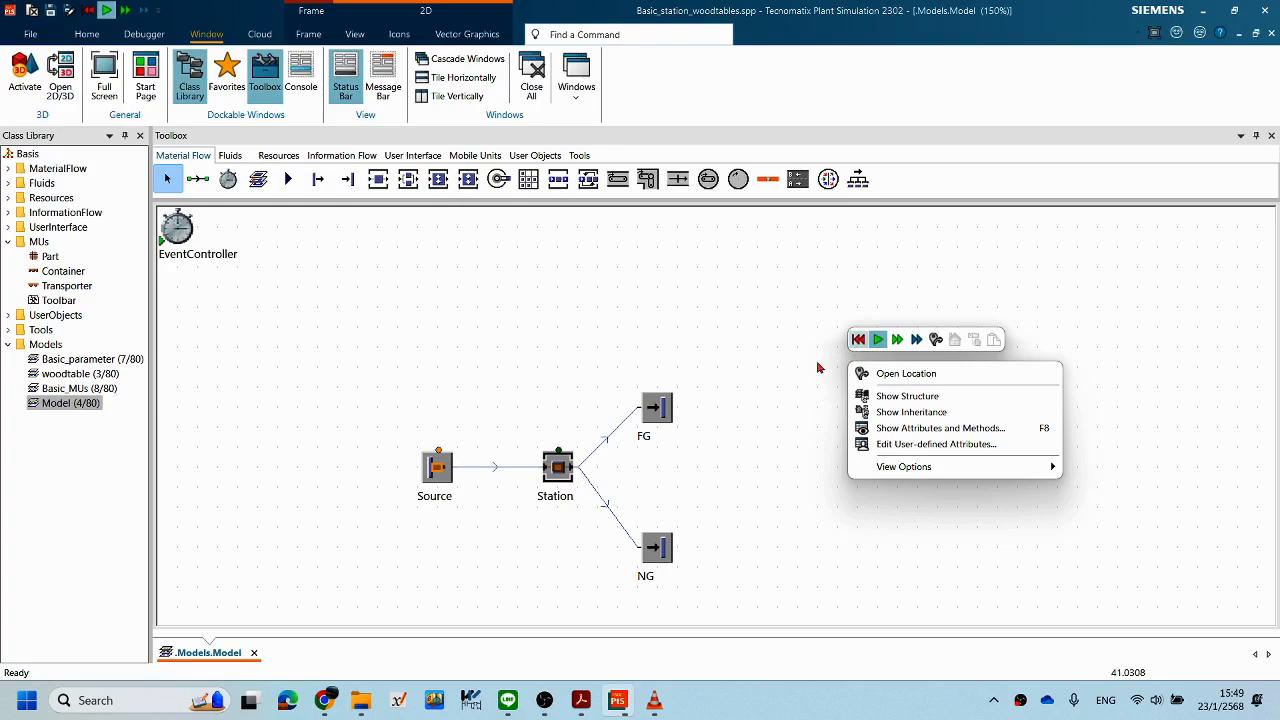
pyautogui.rightClick(818, 361)
pyautogui.click(847, 334)
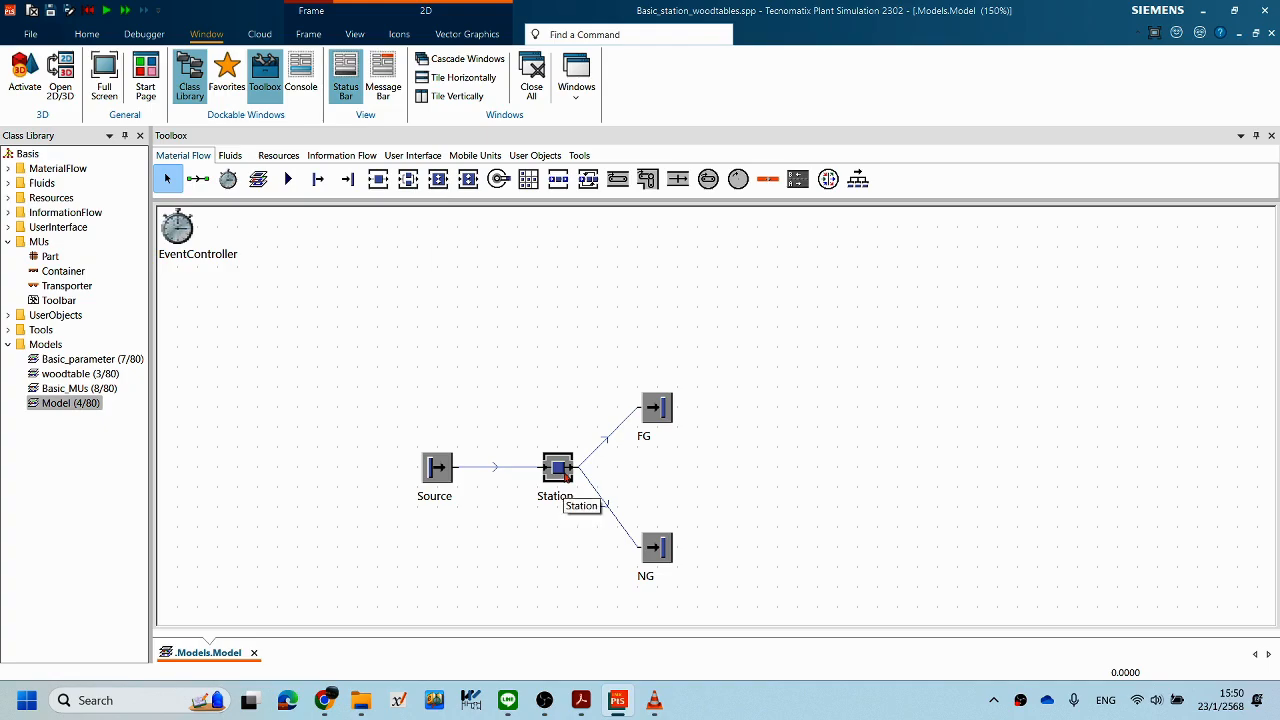
# Step: Compare the Station's time values with its set-up conditions, including automatic set-up and the set-up dependency on MU Name
pyautogui.doubleClick(568, 477)
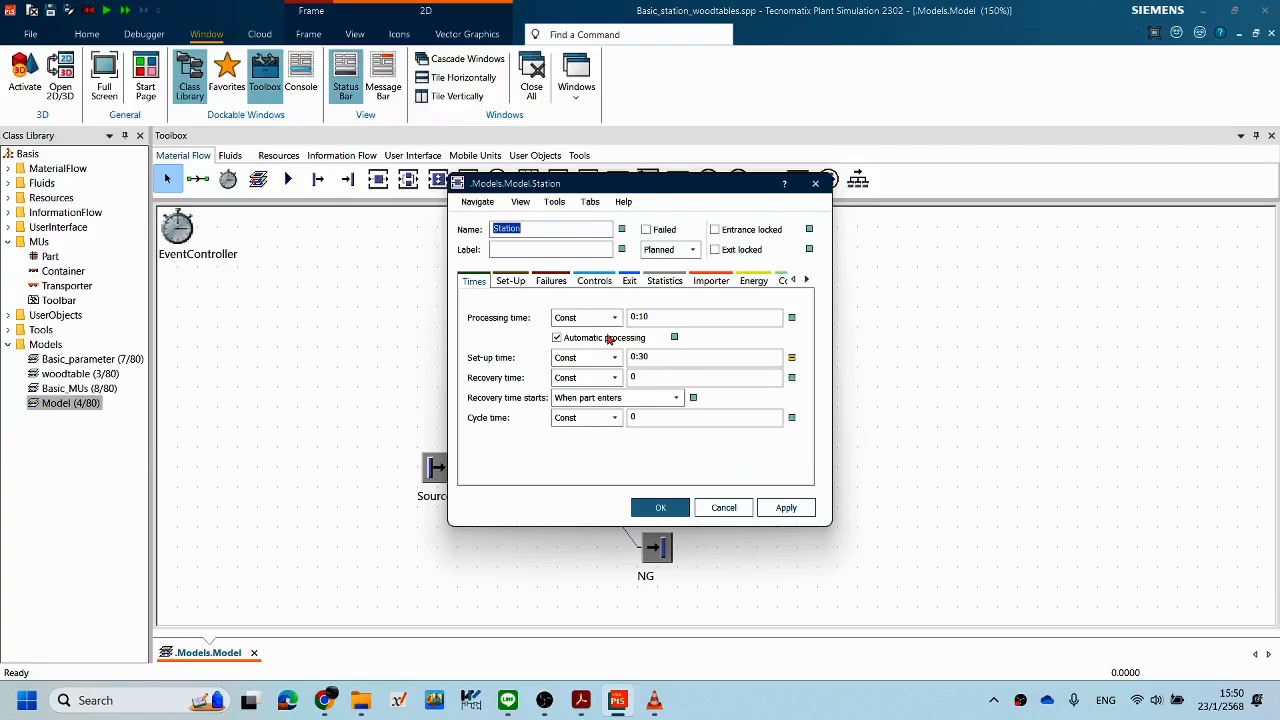
pyautogui.click(520, 287)
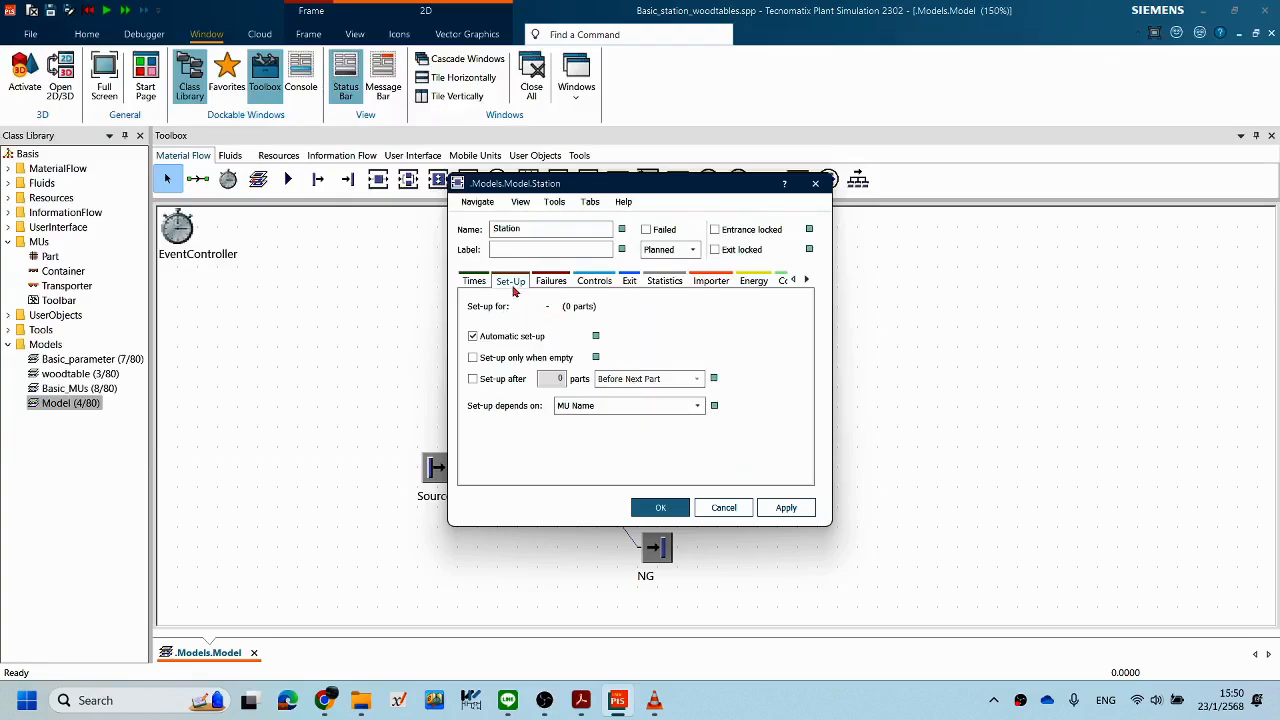
pyautogui.click(474, 281)
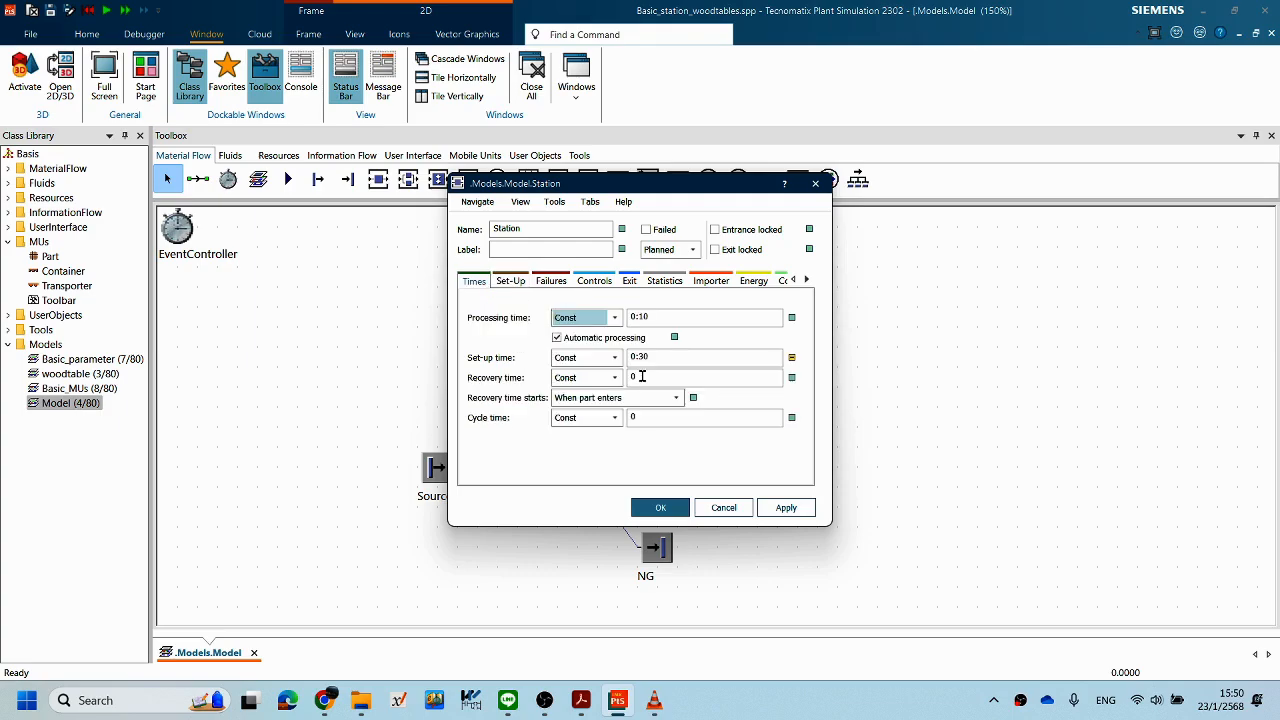
pyautogui.click(722, 506)
pyautogui.doubleClick(565, 478)
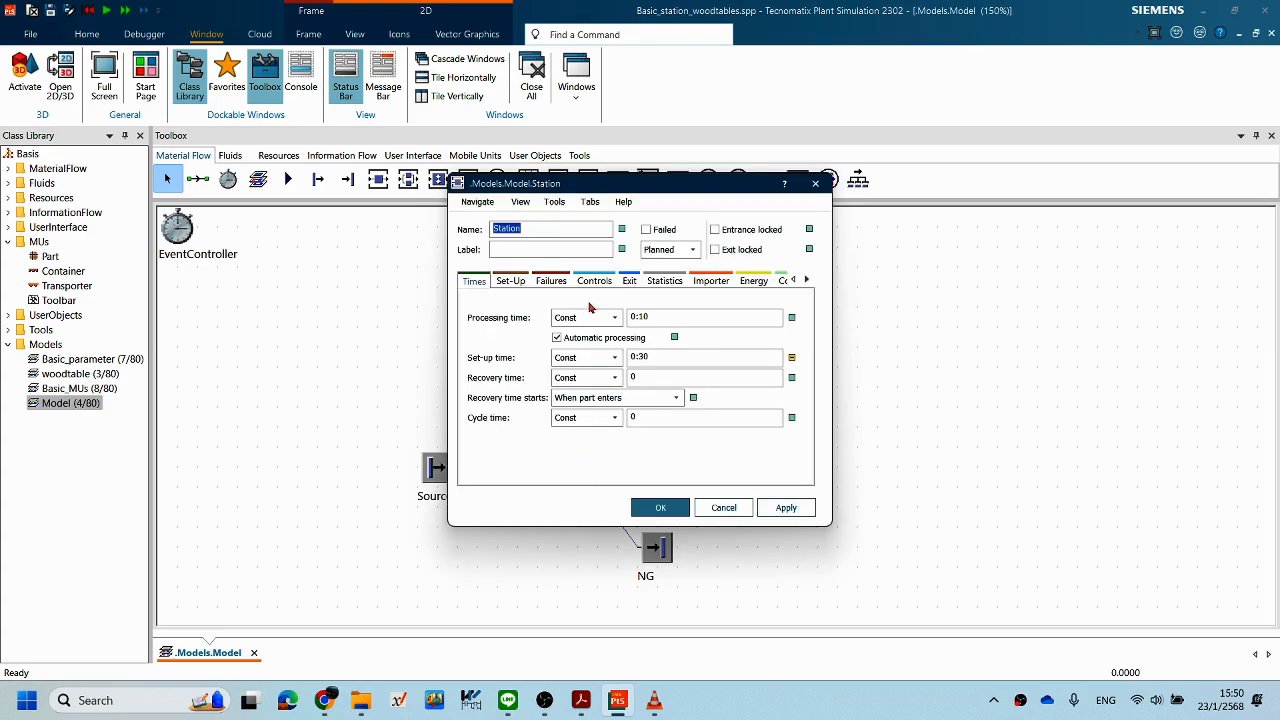
pyautogui.click(510, 284)
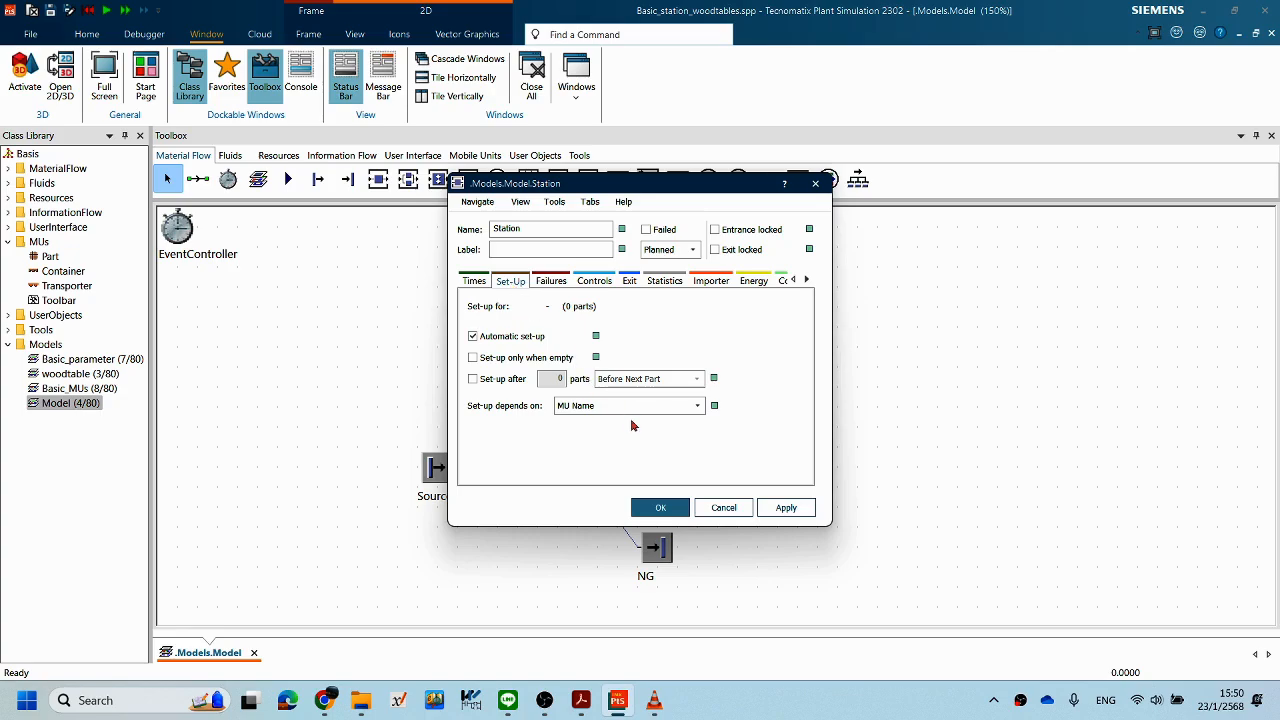
pyautogui.click(473, 284)
pyautogui.click(650, 358)
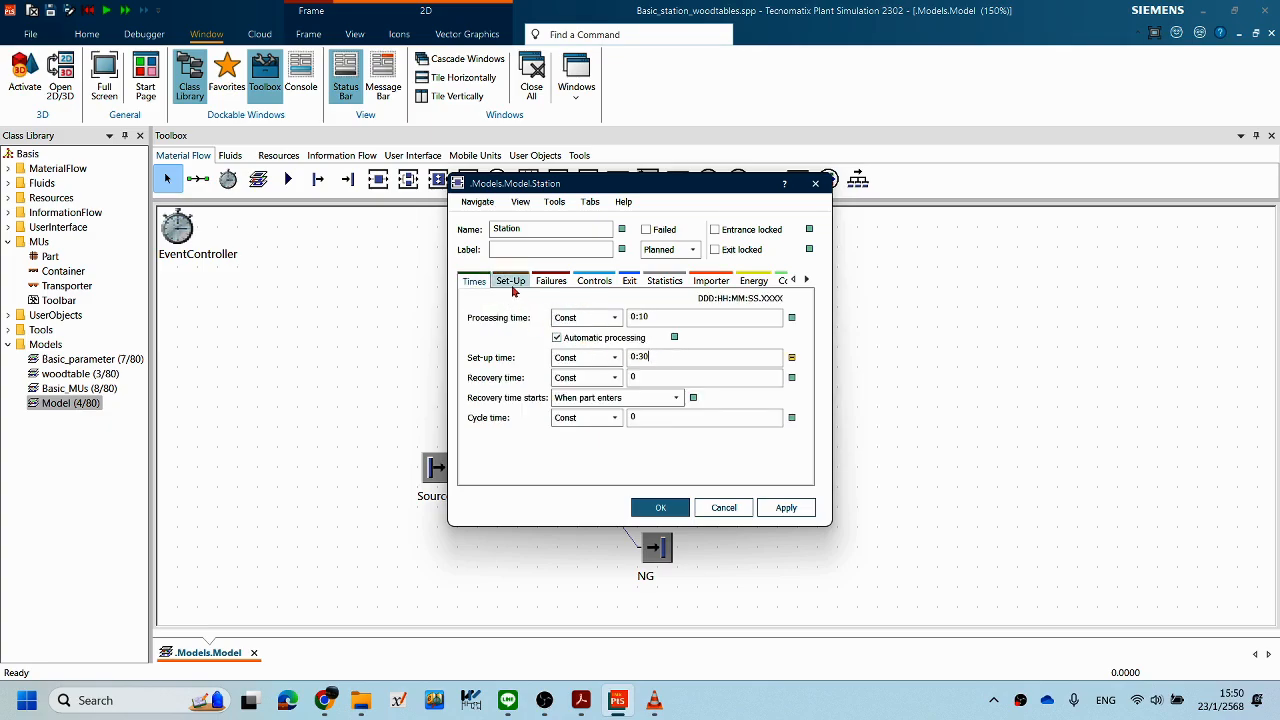
pyautogui.click(479, 287)
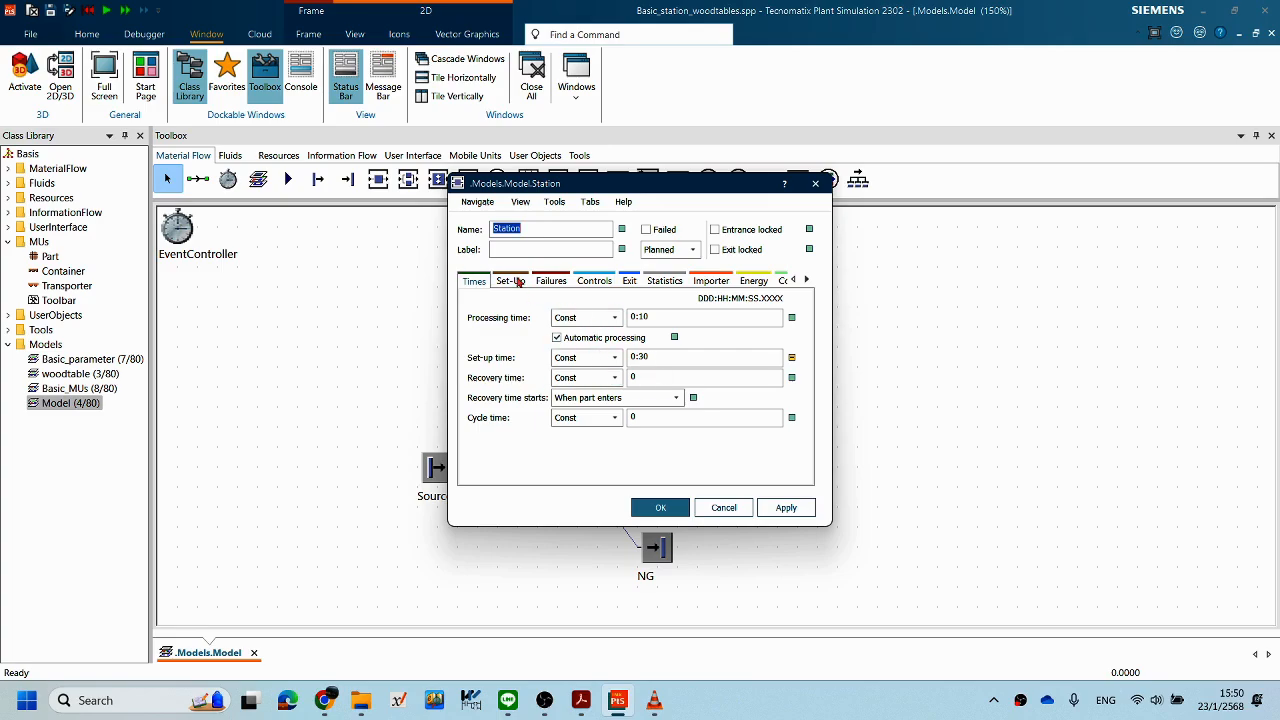
pyautogui.click(515, 282)
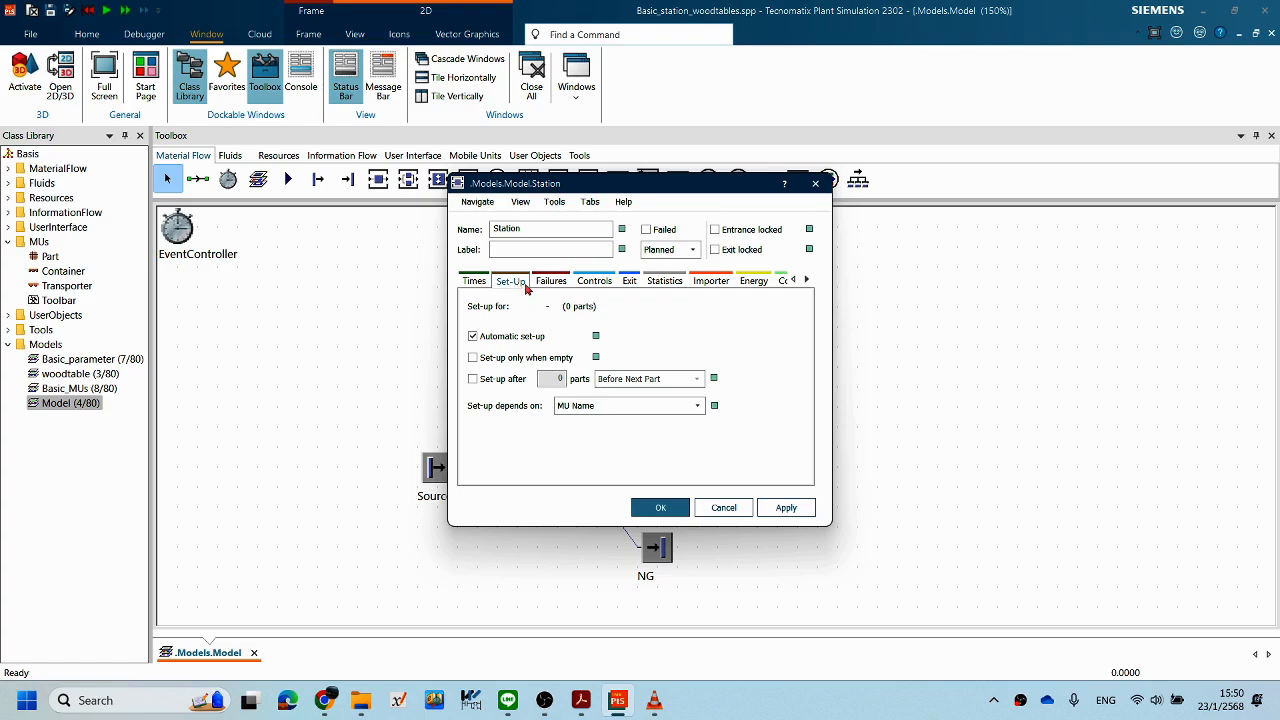
pyautogui.click(467, 281)
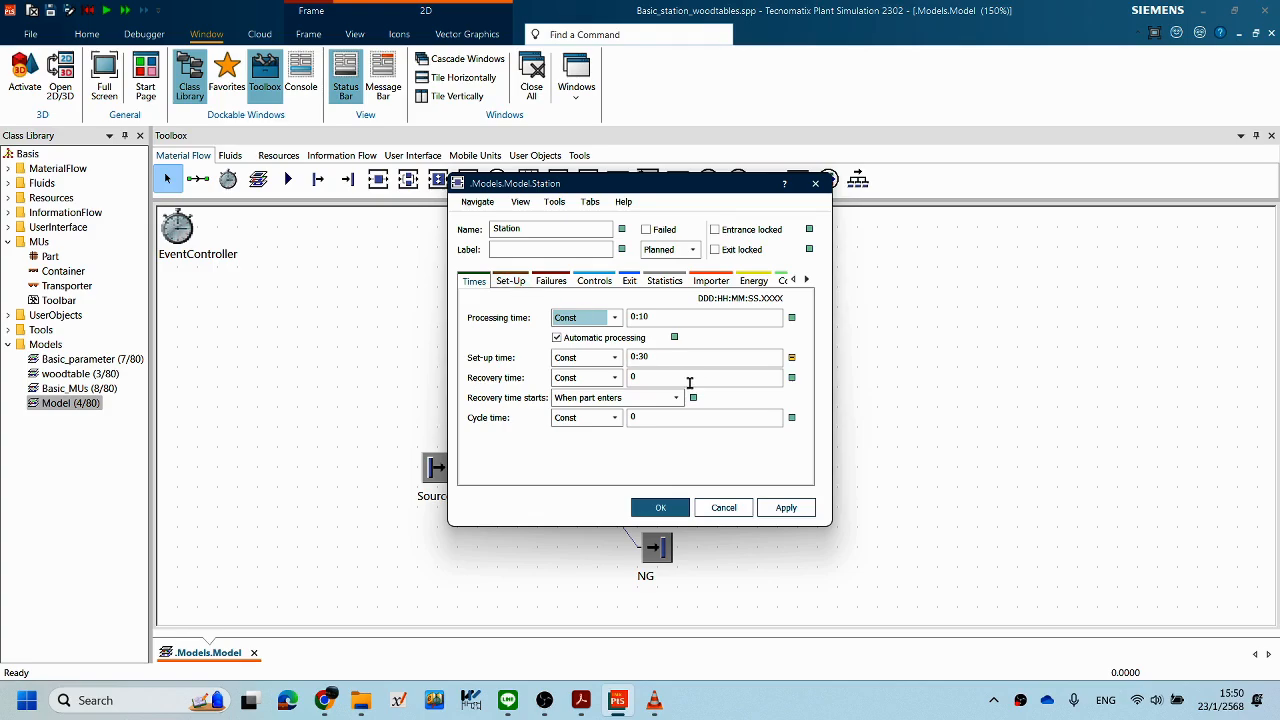
# Step: Enable set-up after 2 parts on the Station, performed before the next part, and apply the settings
pyautogui.click(508, 284)
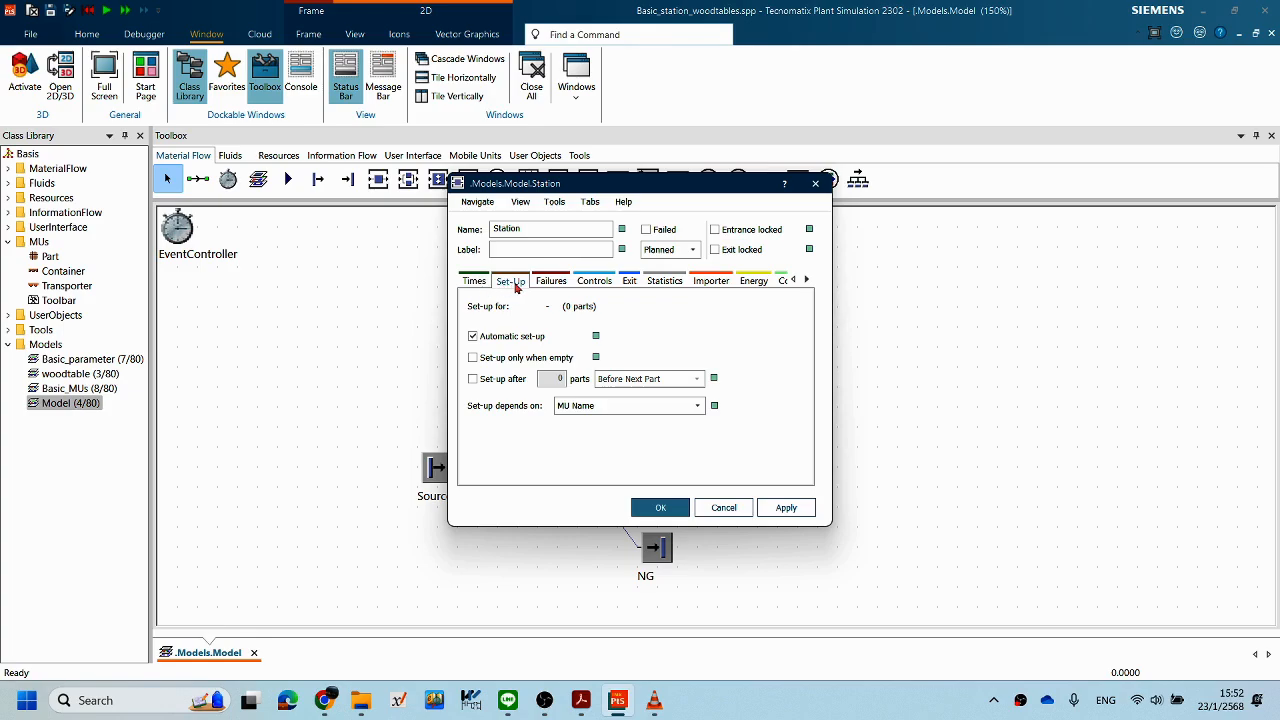
pyautogui.click(480, 384)
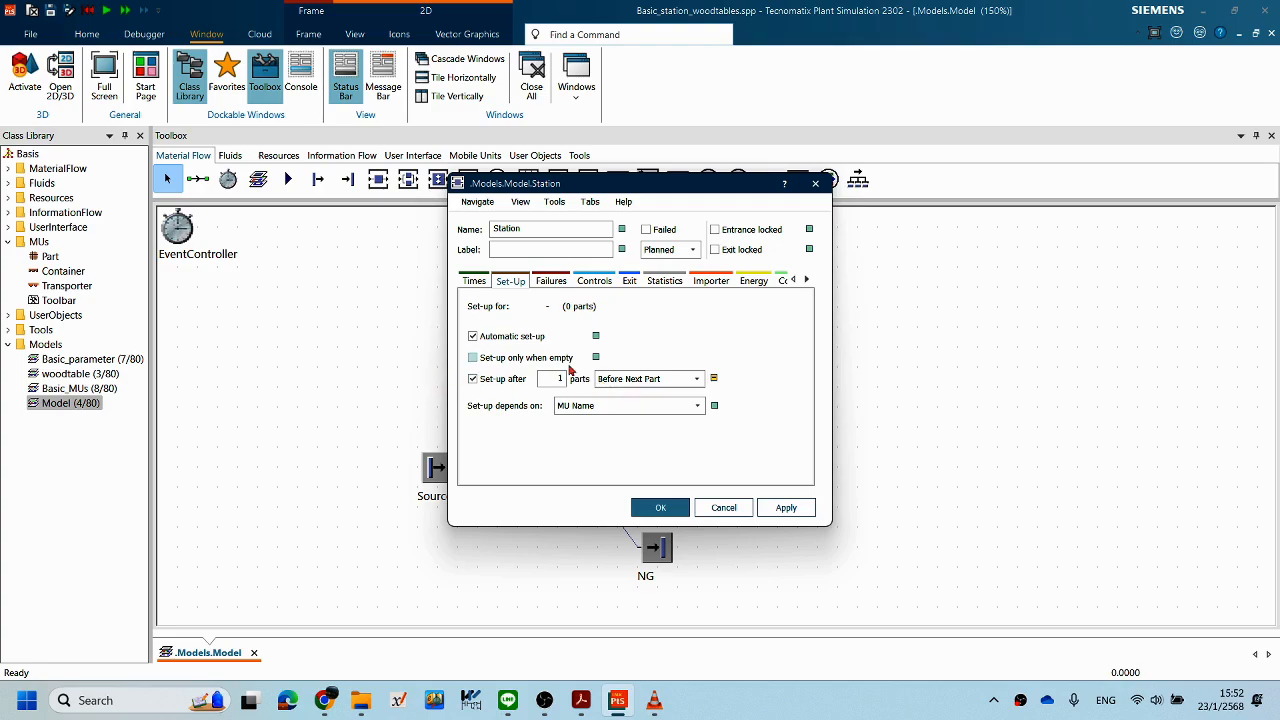
pyautogui.doubleClick(562, 378)
pyautogui.write('2')
pyautogui.click(543, 378)
pyautogui.click(786, 507)
pyautogui.click(661, 509)
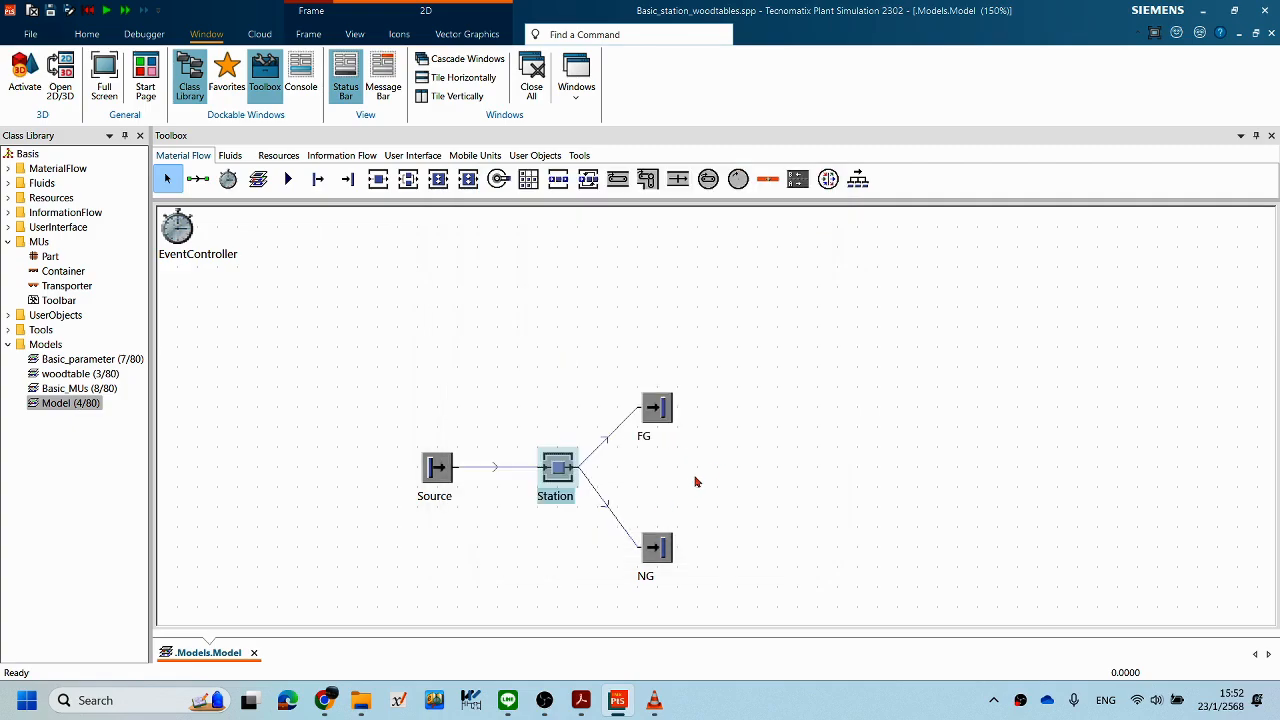
pyautogui.rightClick(741, 400)
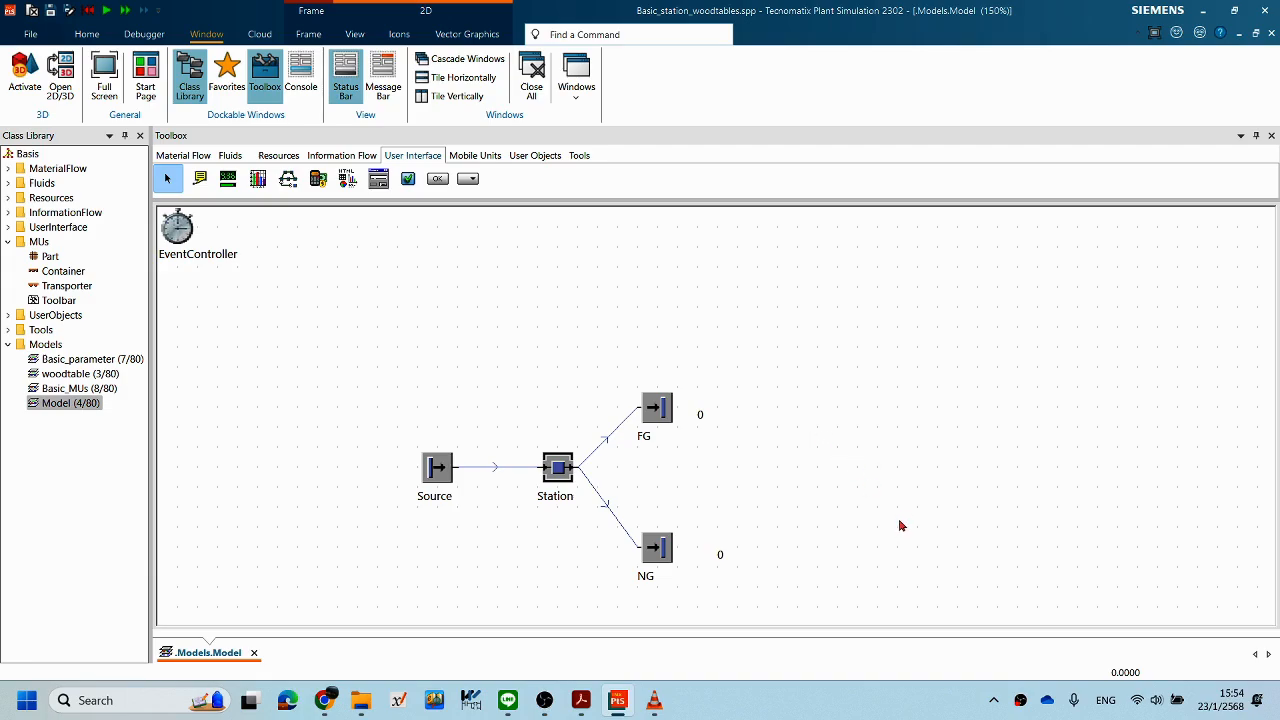
# Step: Try to name the display beside the FG drain FG, and give it the comment "FG="
pyautogui.doubleClick(700, 417)
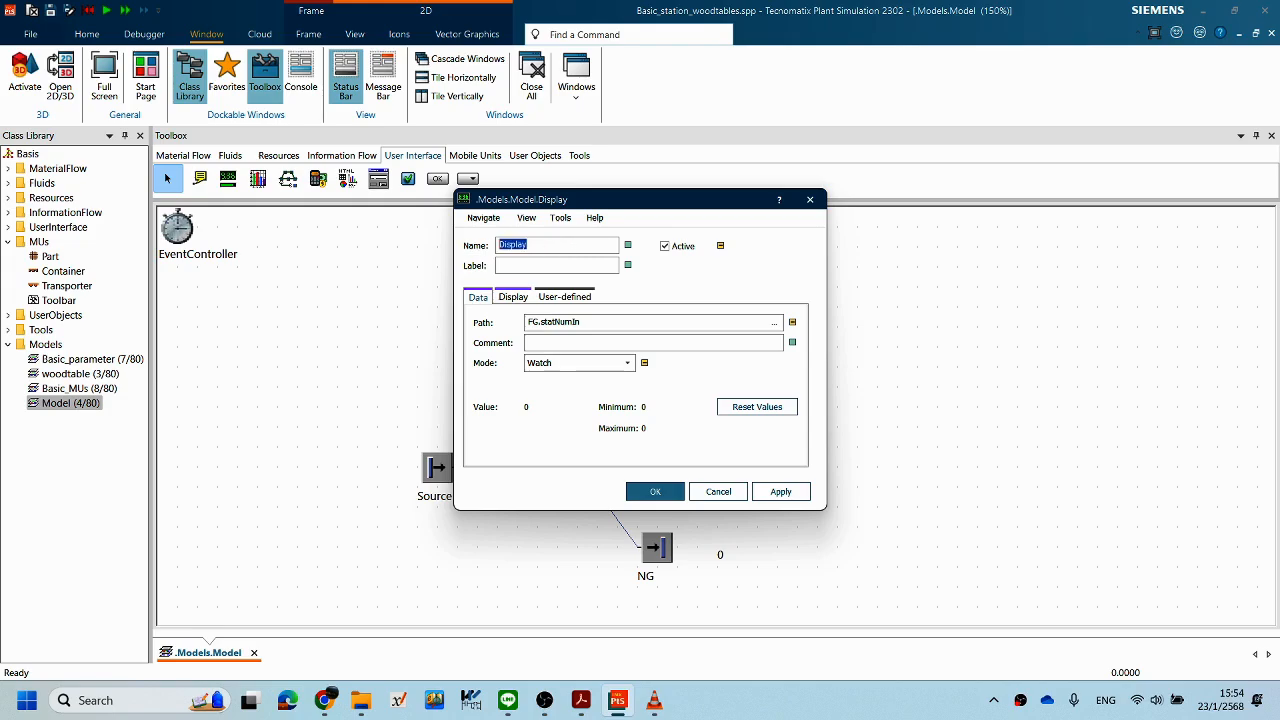
pyautogui.write('FG')
pyautogui.write('FG=')
pyautogui.click(658, 491)
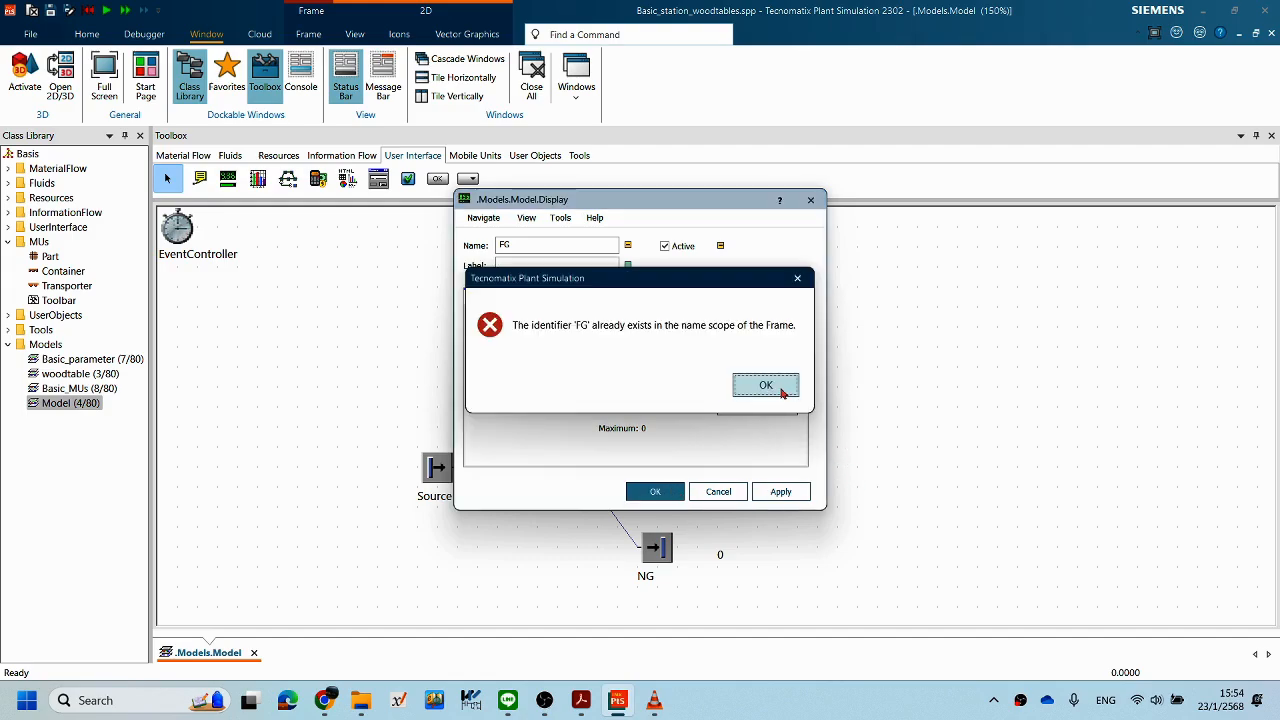
pyautogui.click(784, 392)
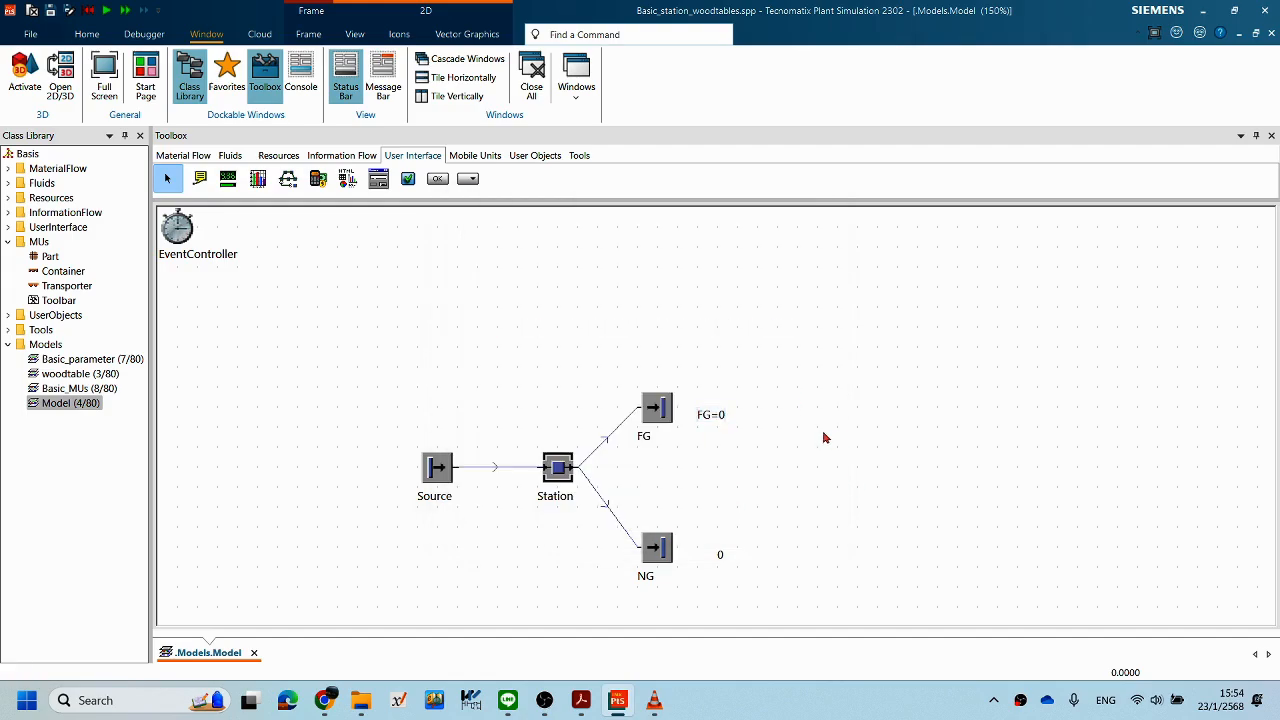
pyautogui.doubleClick(716, 422)
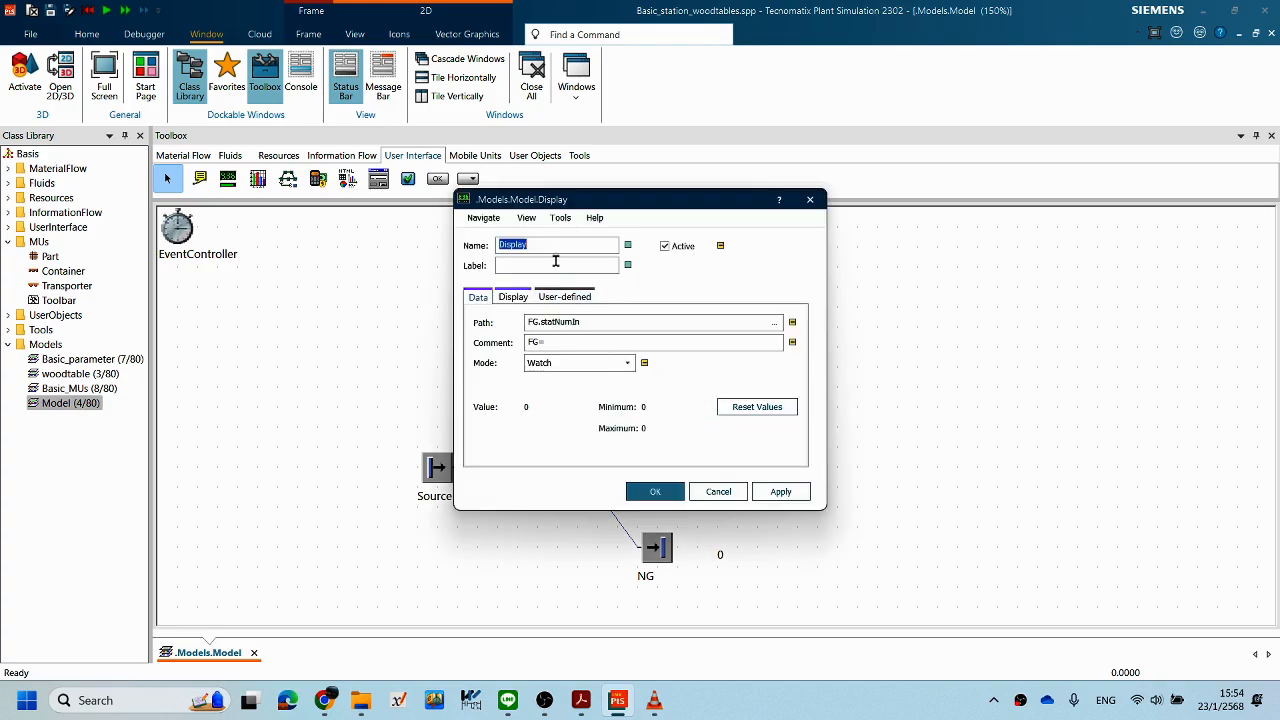
pyautogui.click(555, 343)
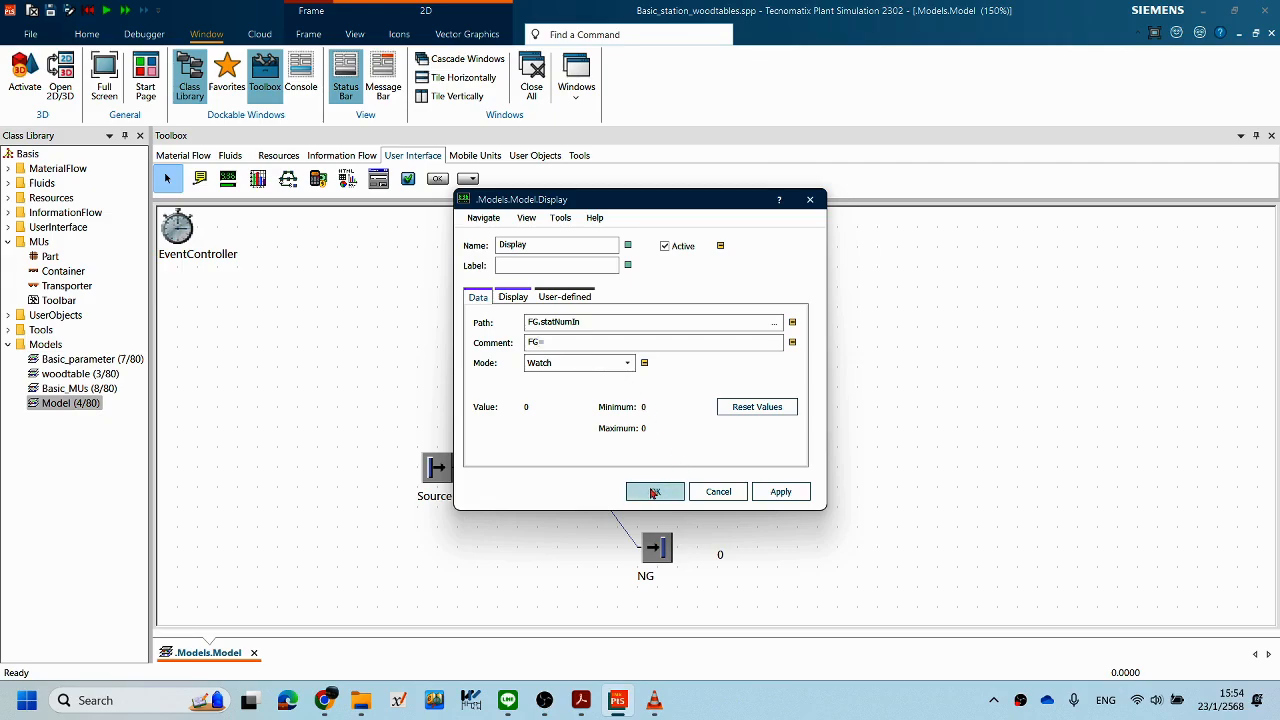
pyautogui.click(653, 493)
# Step: Give the display beside the NG drain the comment "NG="
pyautogui.doubleClick(720, 557)
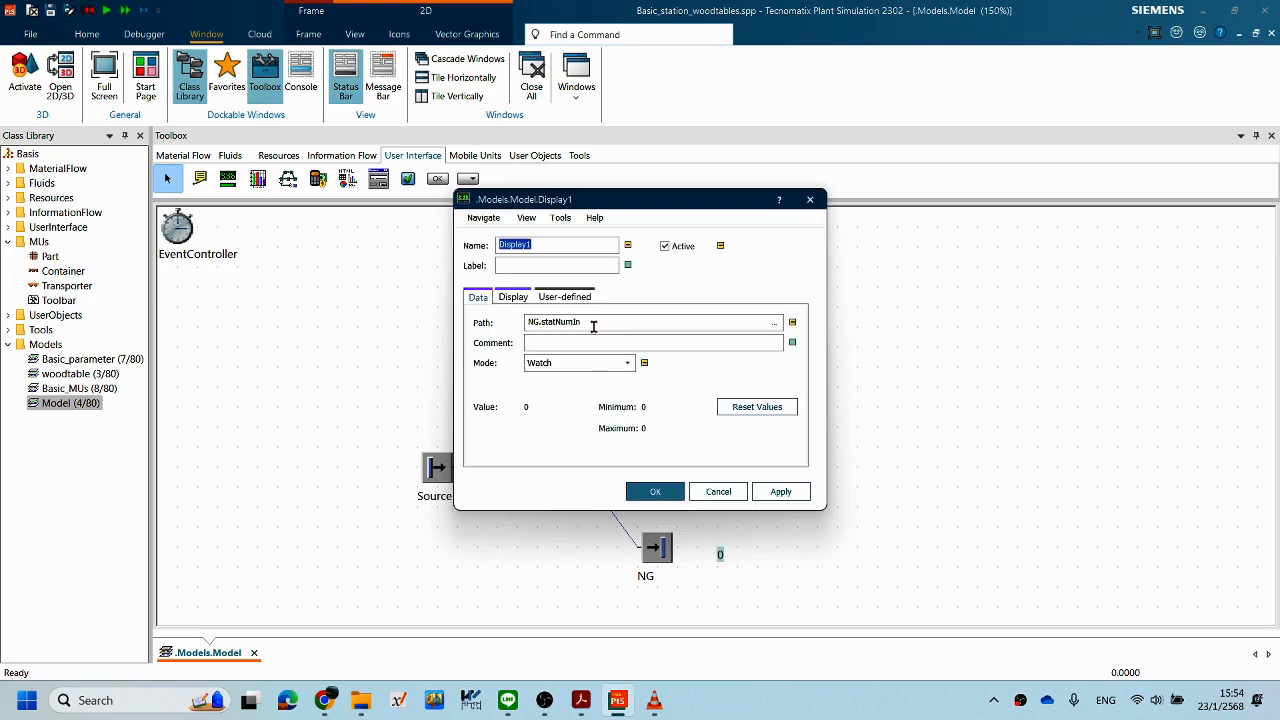
pyautogui.click(573, 341)
pyautogui.write('NG=')
pyautogui.click(655, 491)
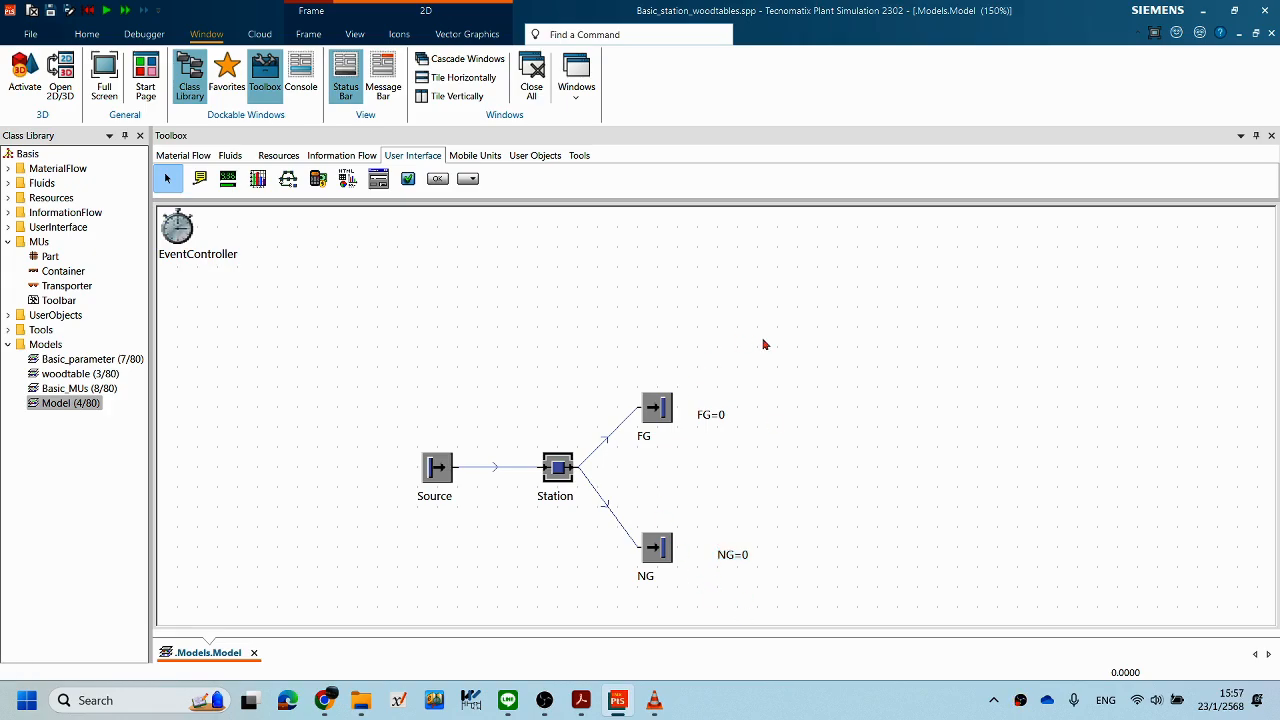
pyautogui.rightClick(767, 344)
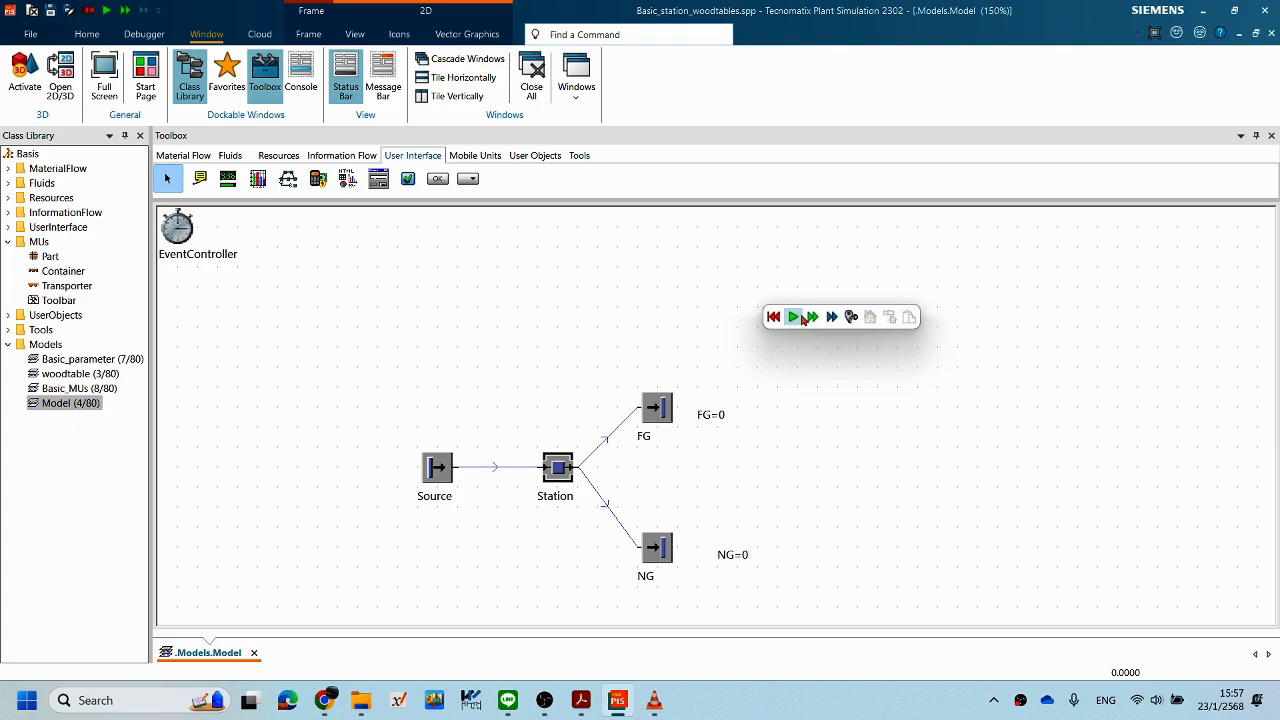
pyautogui.rightClick(799, 378)
pyautogui.click(732, 488)
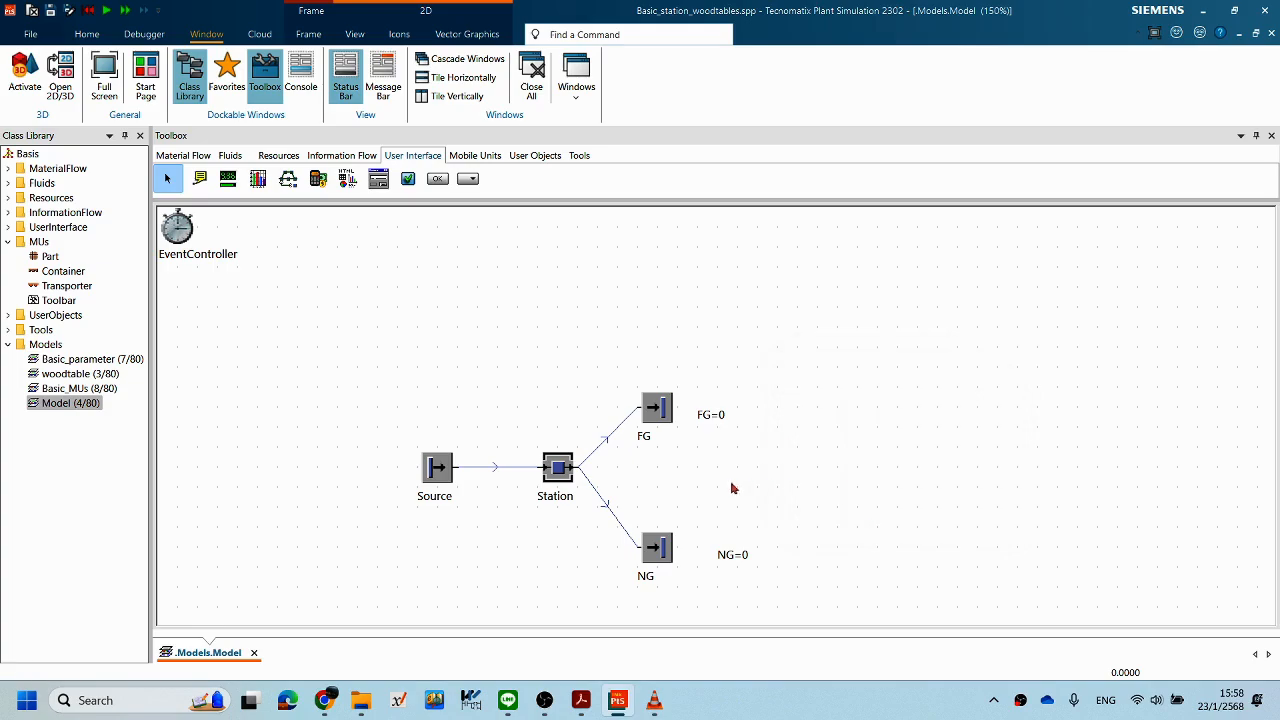
# Step: Set the Station's recovery time to a constant 0:20 and apply it, after reviewing its set-up conditions
pyautogui.doubleClick(567, 486)
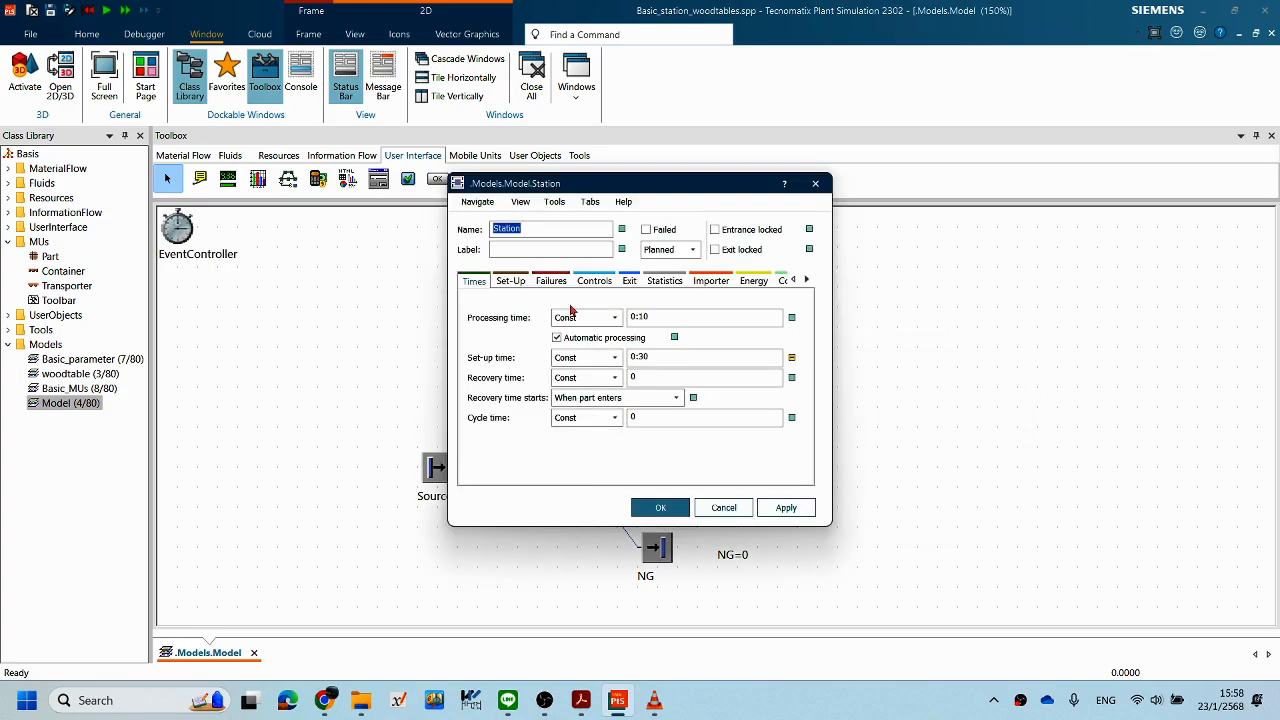
pyautogui.click(510, 281)
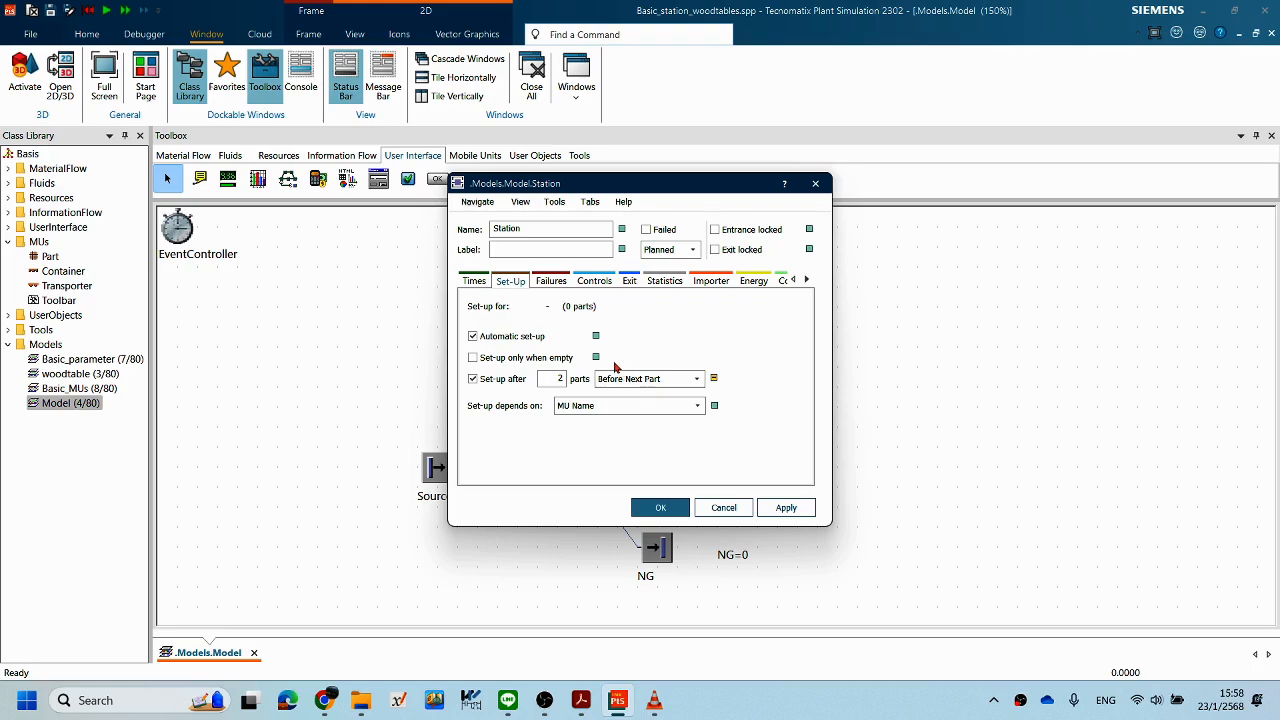
pyautogui.click(474, 283)
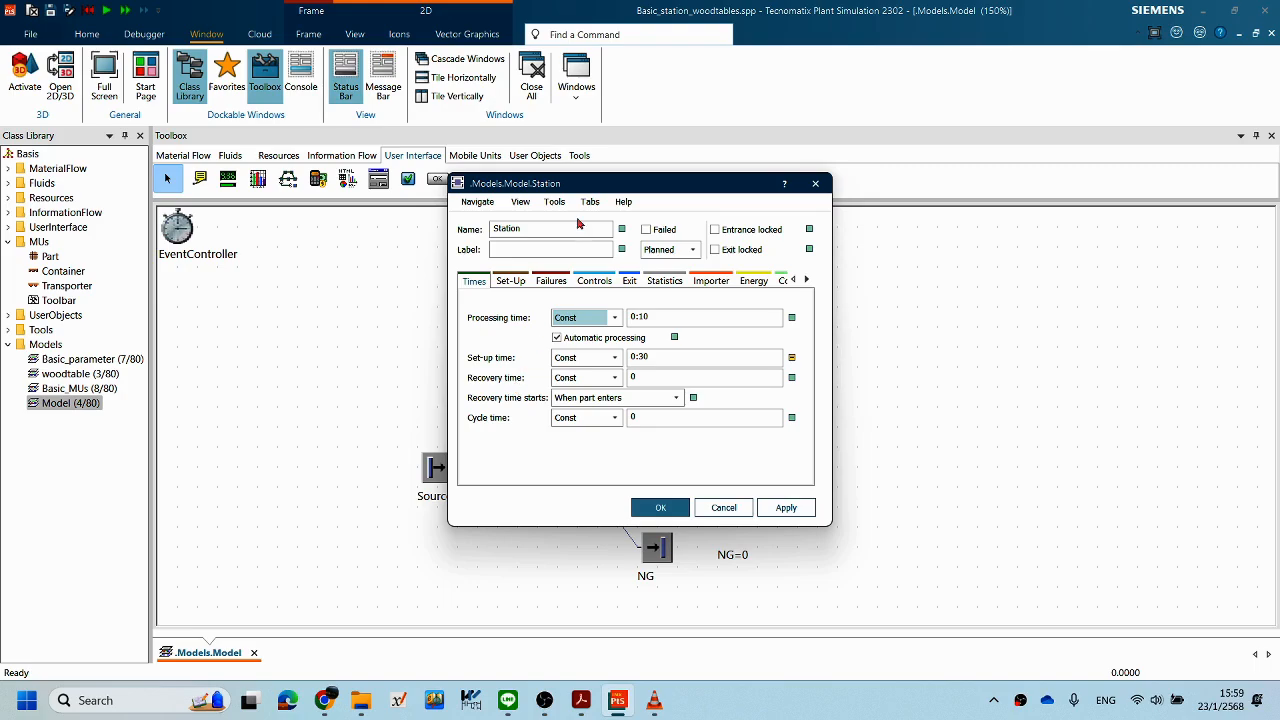
pyautogui.moveTo(582, 183); pyautogui.dragTo(452, 203)
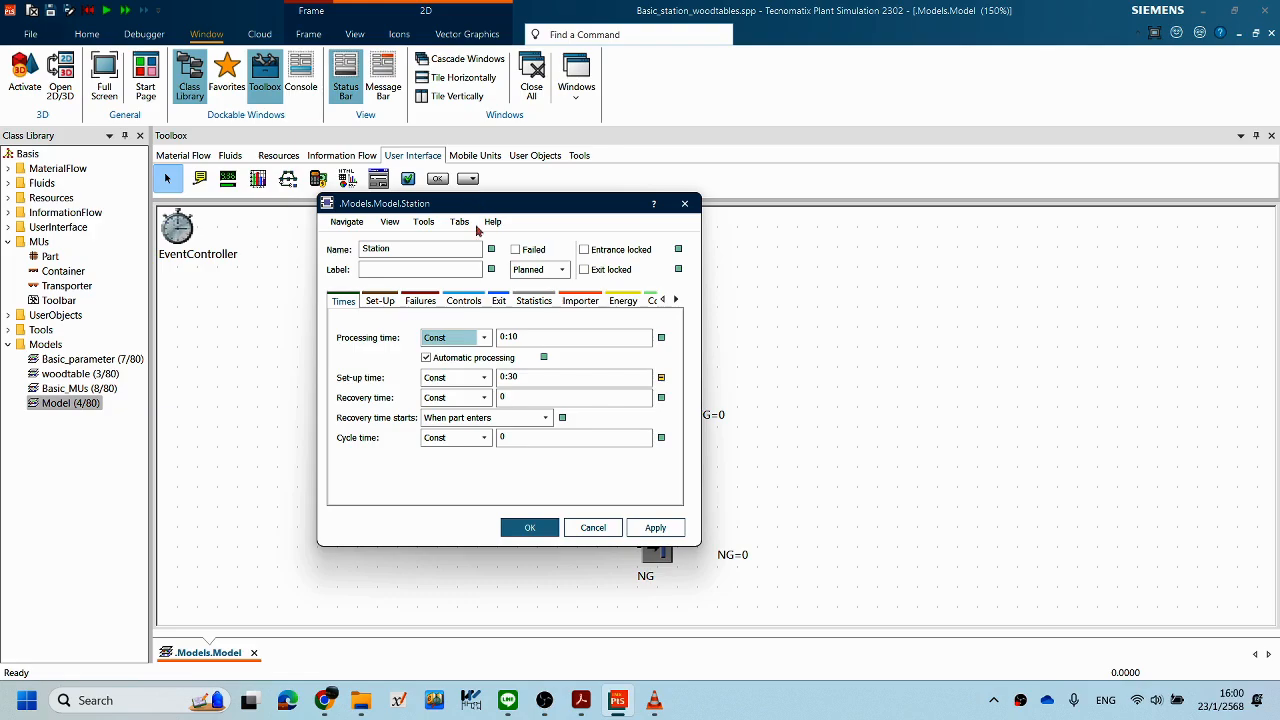
pyautogui.click(542, 397)
pyautogui.doubleClick(493, 396)
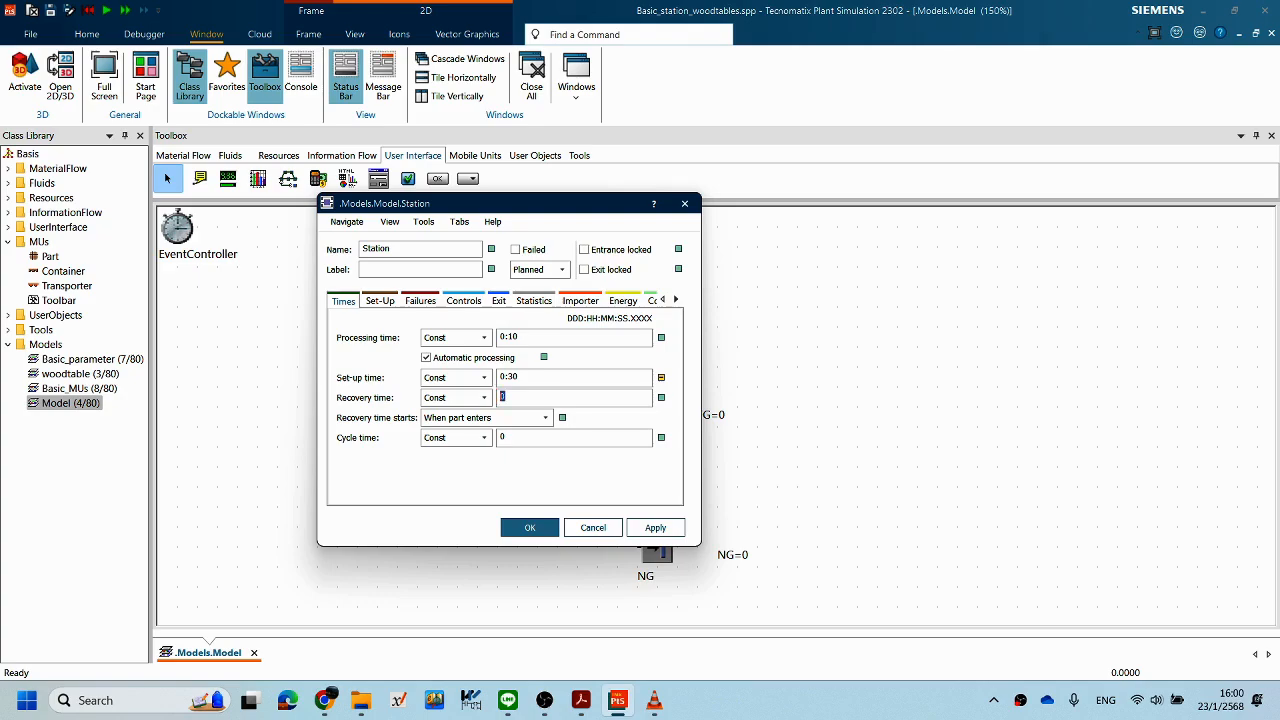
pyautogui.write('0:20')
pyautogui.click(654, 526)
# Step: Make the Station's recovery time start when the part exits, and accept the Station's settings
pyautogui.click(546, 418)
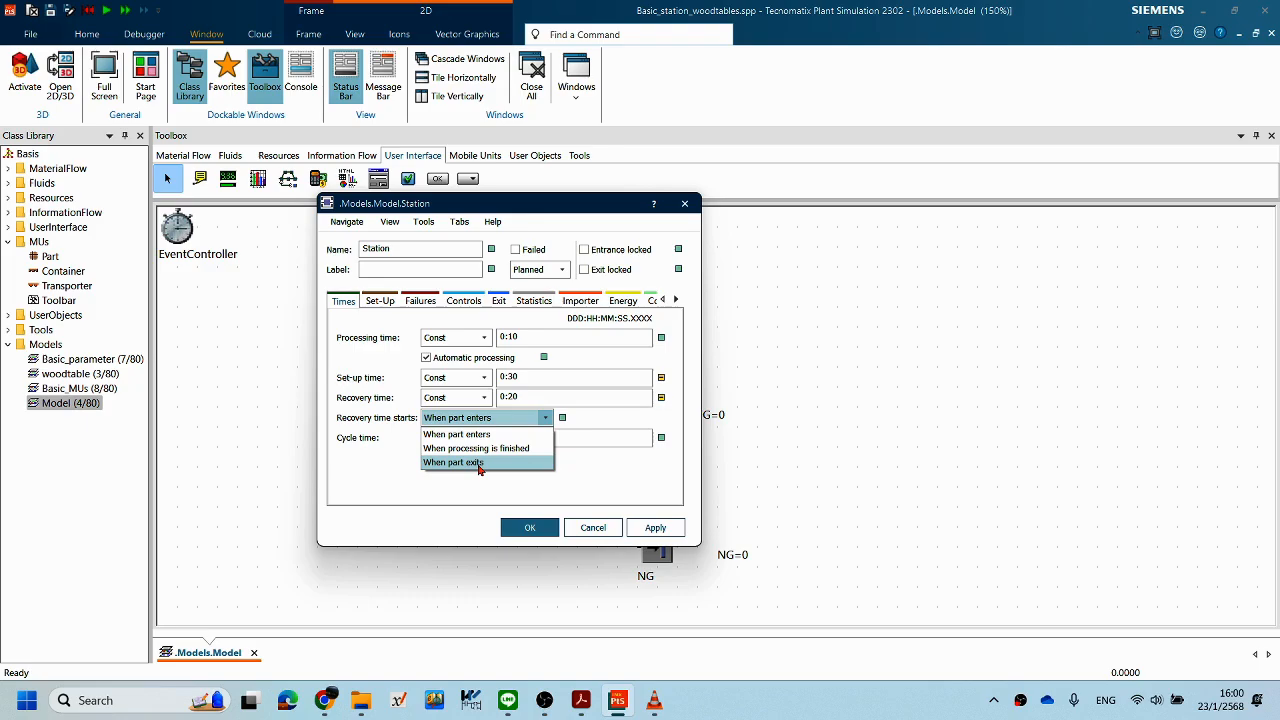
pyautogui.click(479, 466)
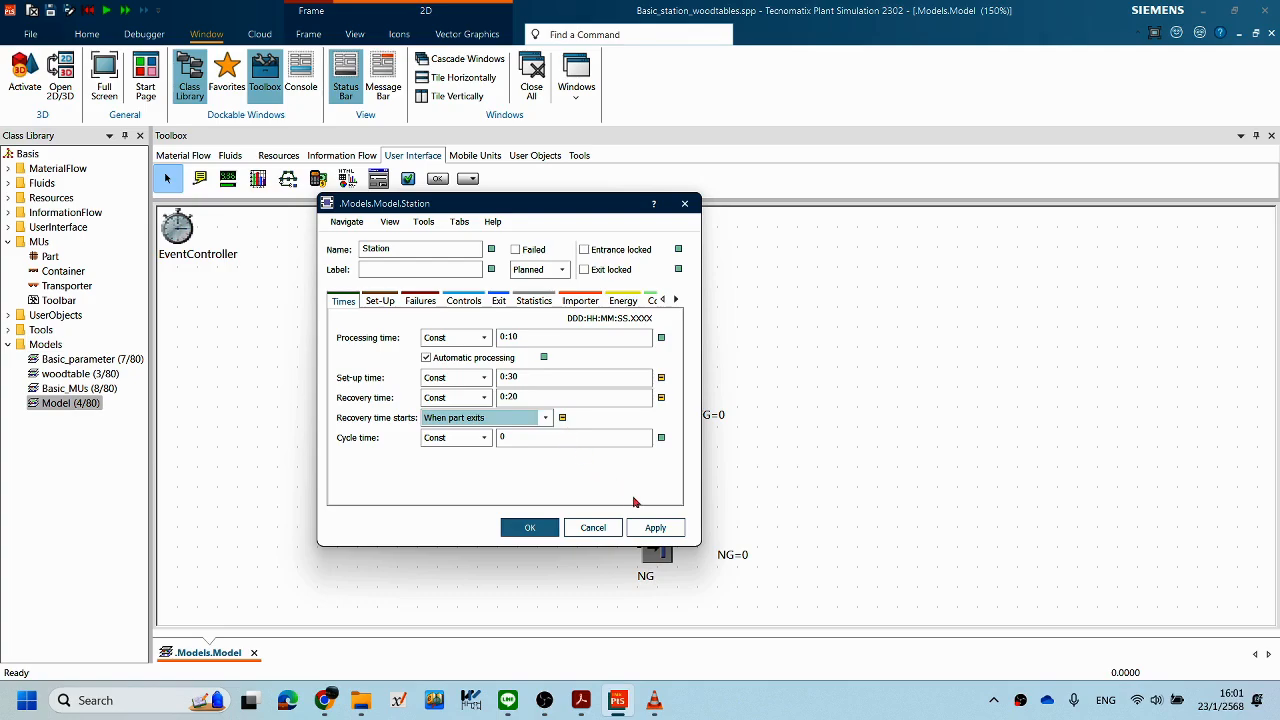
pyautogui.click(656, 527)
pyautogui.click(530, 527)
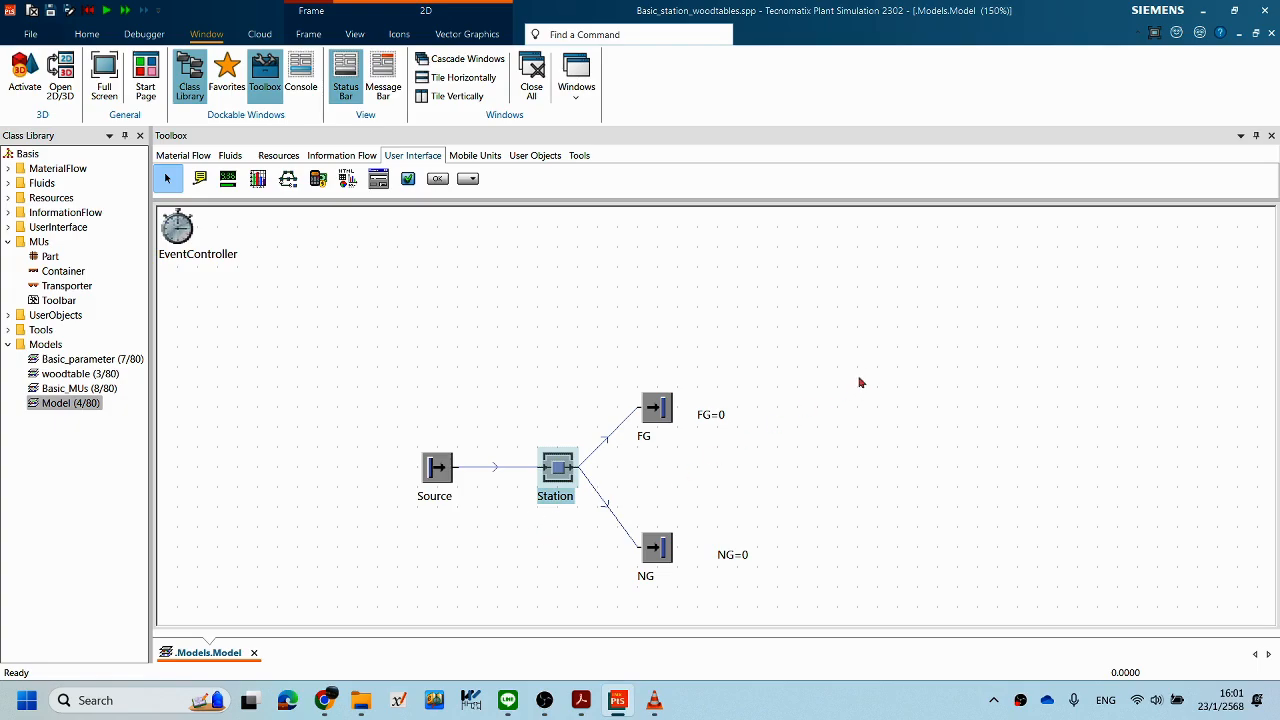
# Step: Run the simulation to observe the Station and the drain counts, reset it, and close the event controller
pyautogui.rightClick(862, 376)
pyautogui.rightClick(886, 424)
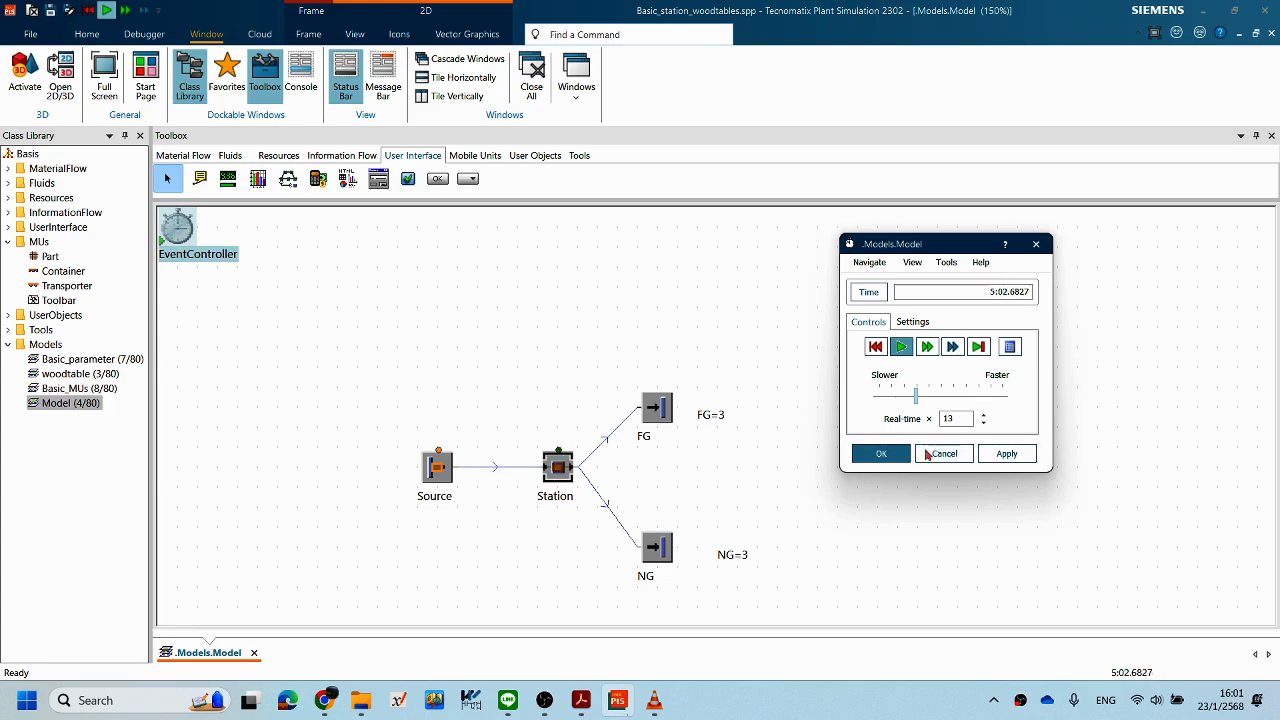
pyautogui.click(876, 347)
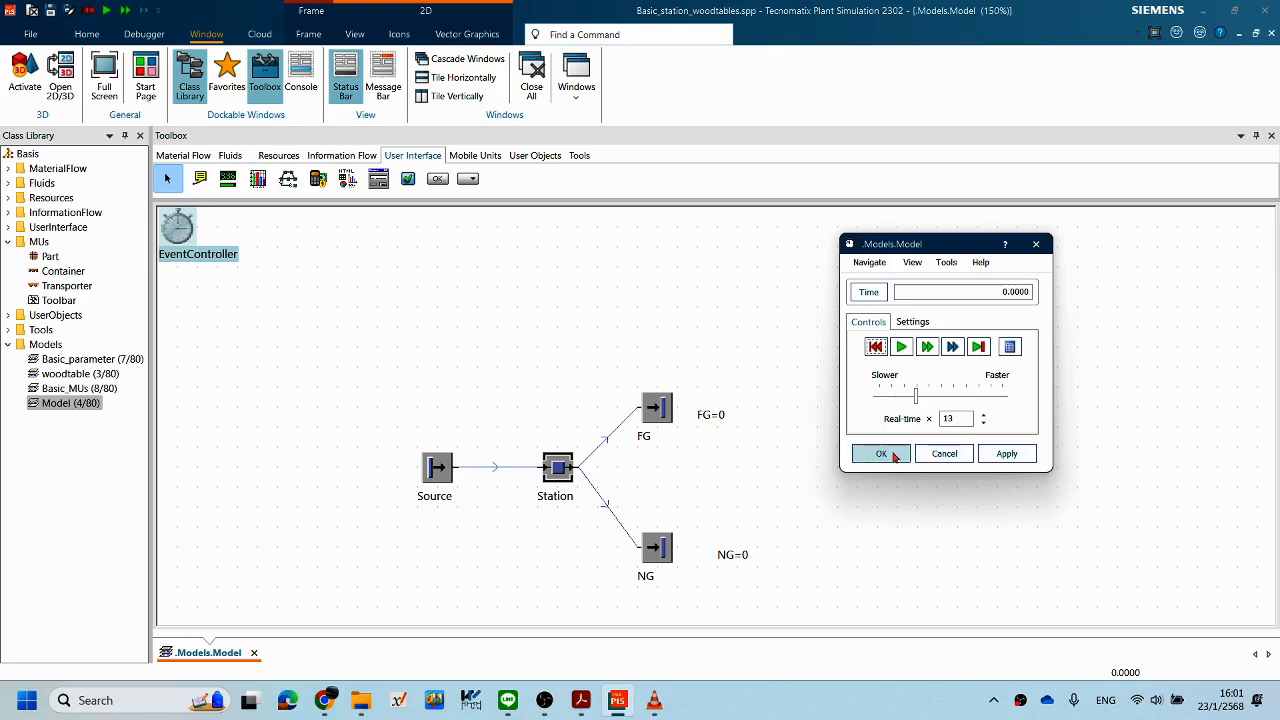
pyautogui.click(881, 454)
pyautogui.rightClick(824, 348)
pyautogui.click(808, 532)
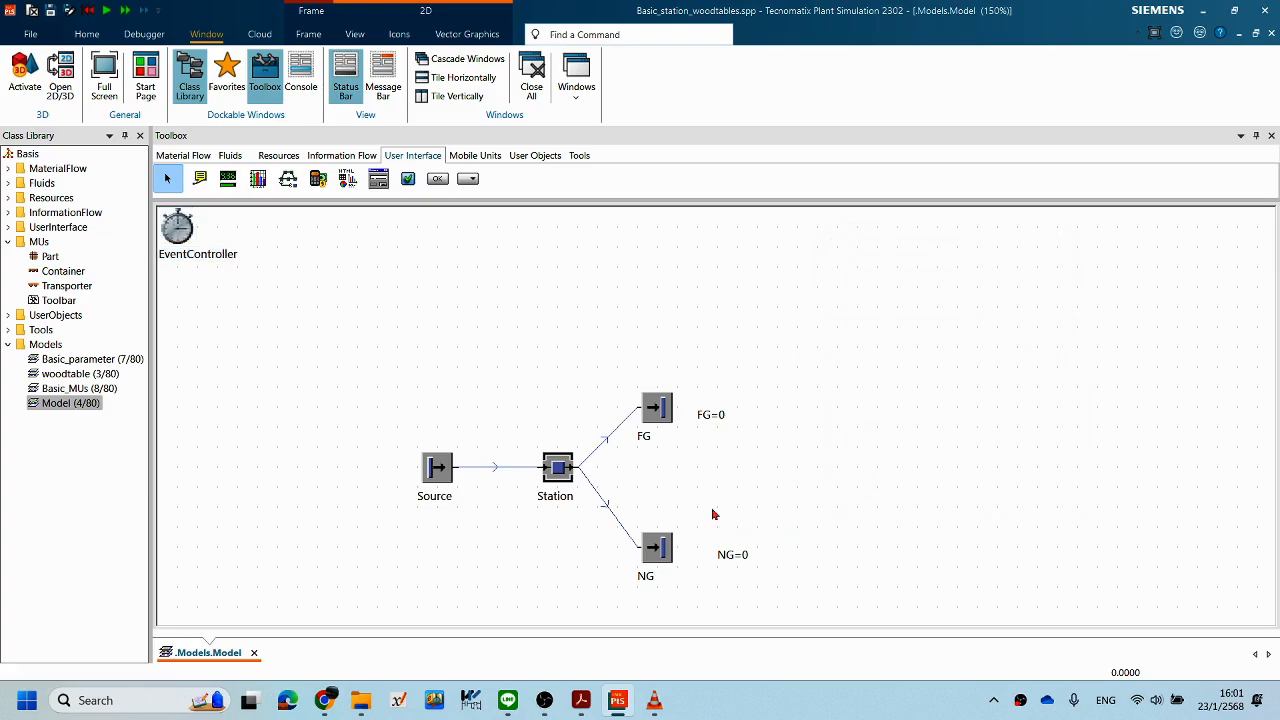
# Step: Review the Station's set-up conditions and time values, and create a new failure for the Station
pyautogui.doubleClick(562, 485)
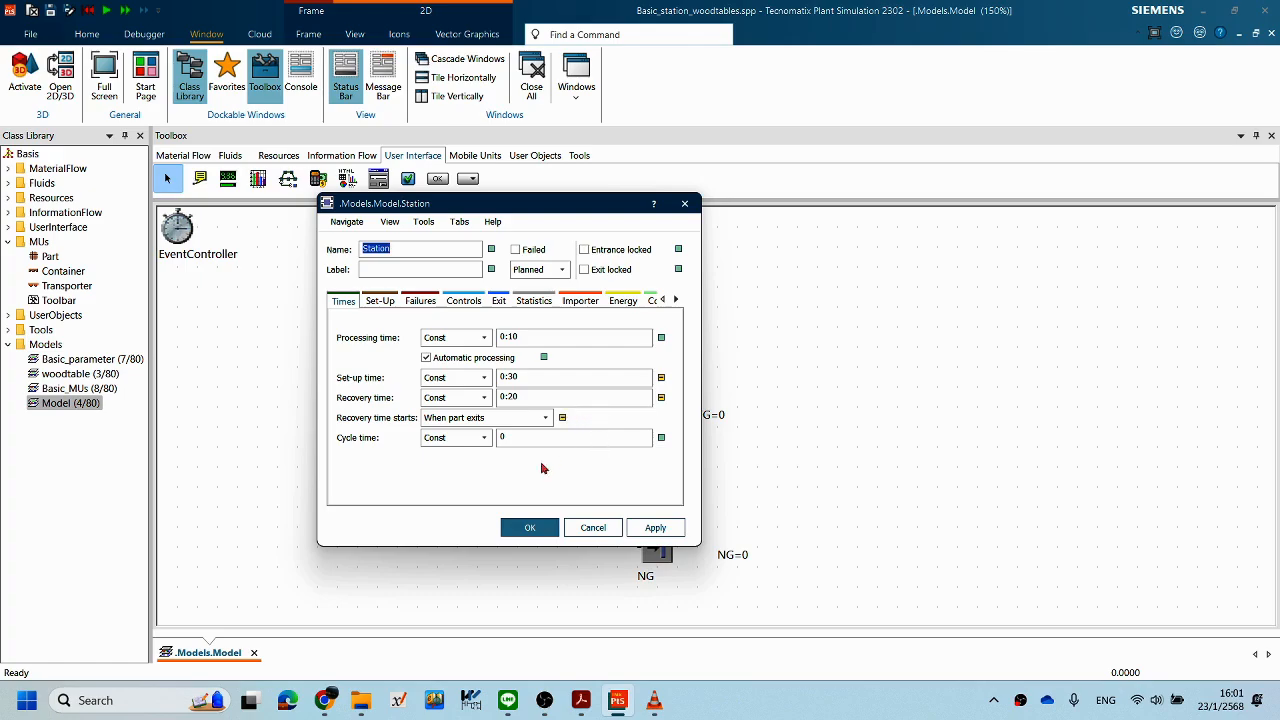
pyautogui.click(382, 302)
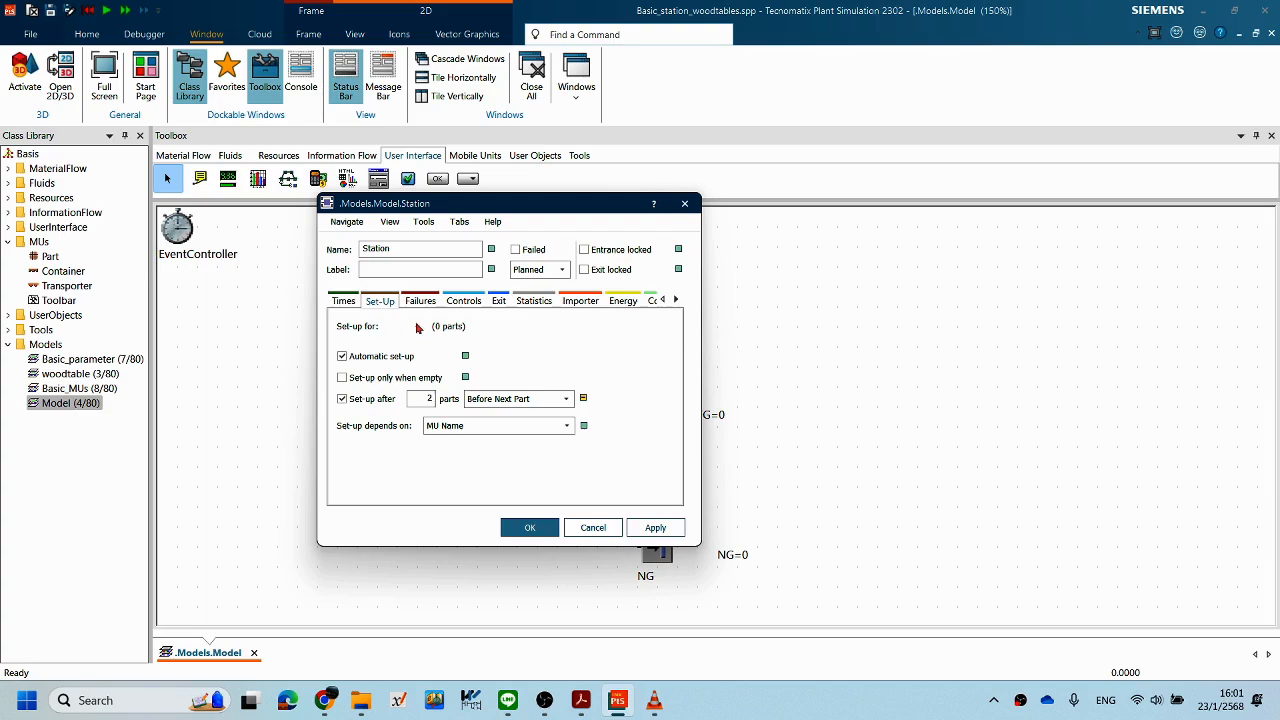
pyautogui.click(343, 301)
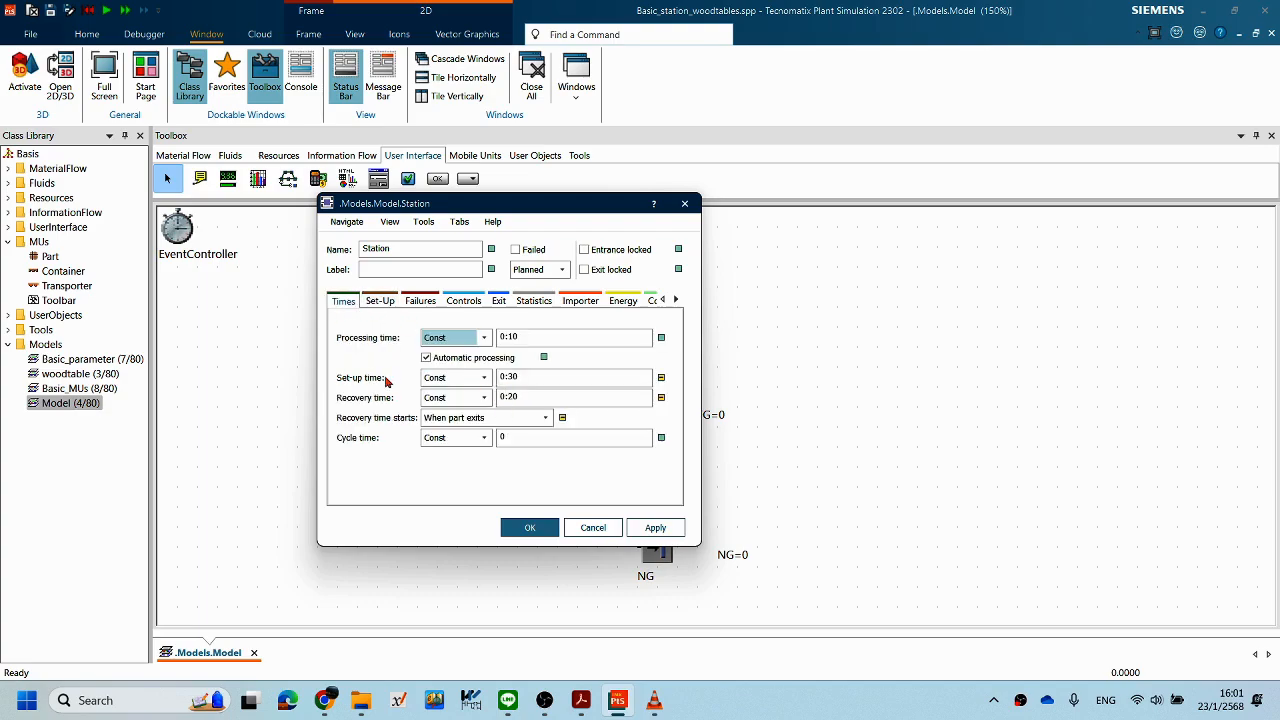
pyautogui.click(381, 303)
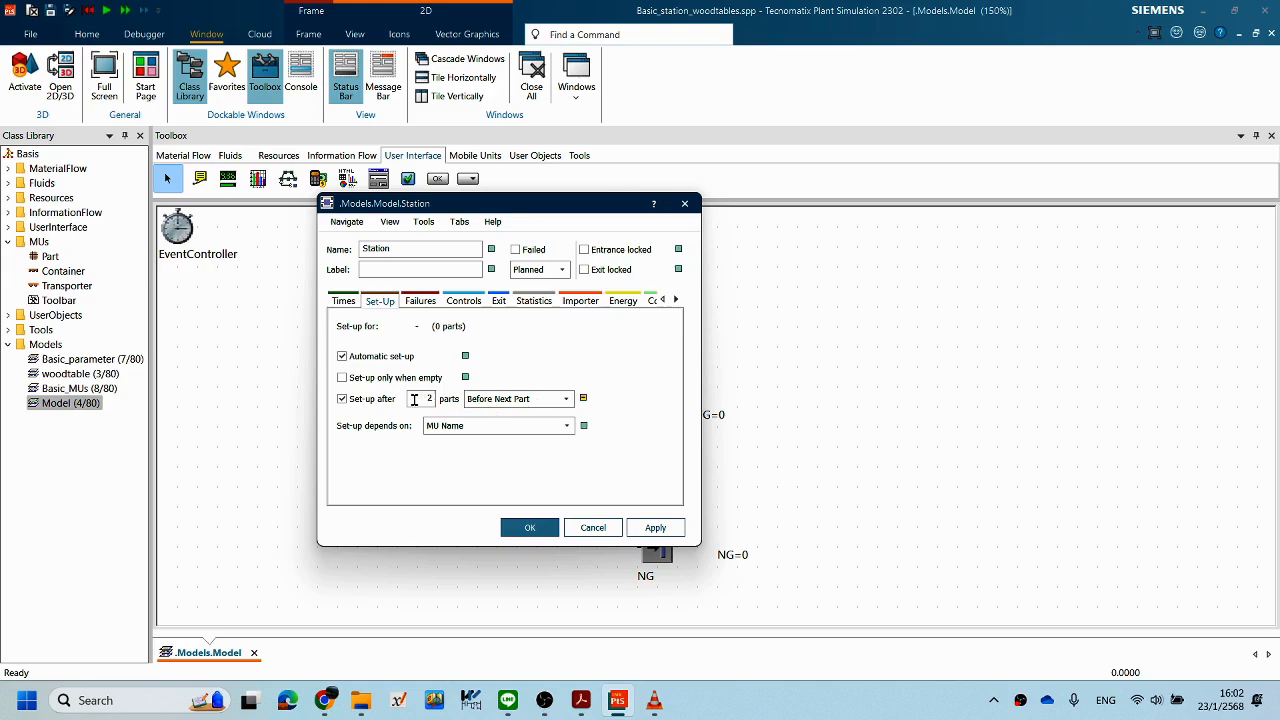
pyautogui.click(380, 303)
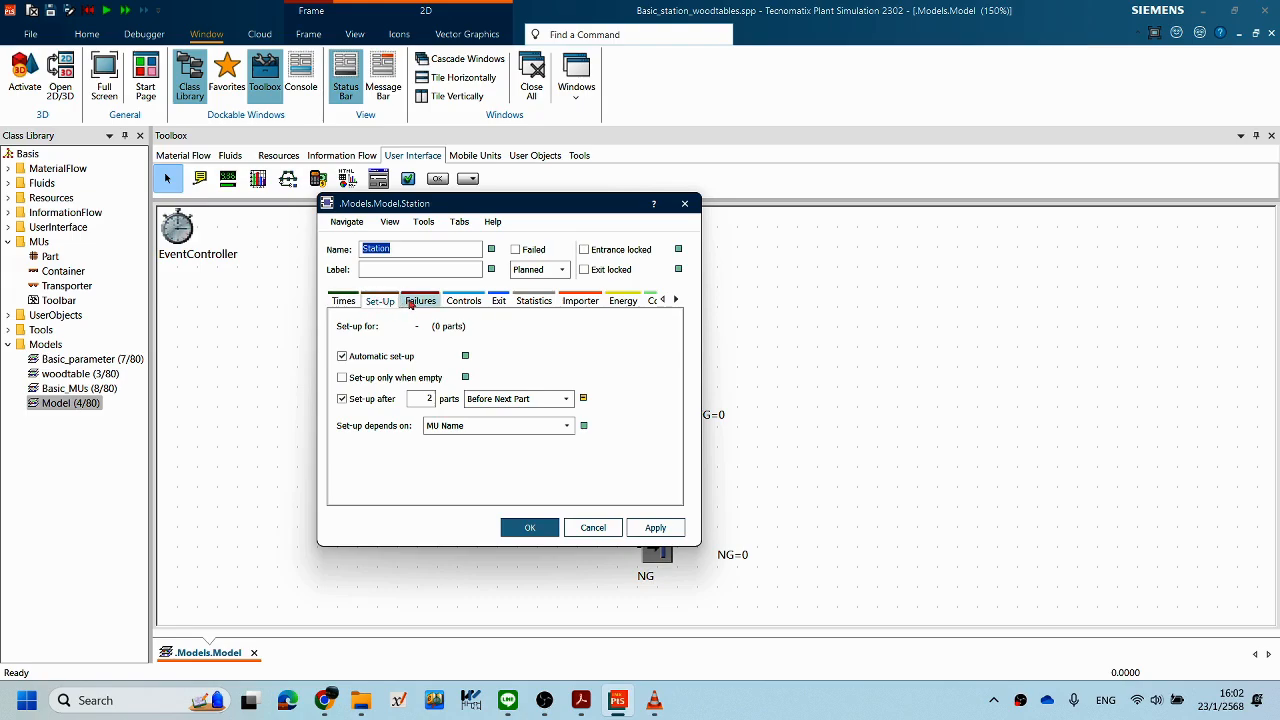
pyautogui.click(420, 302)
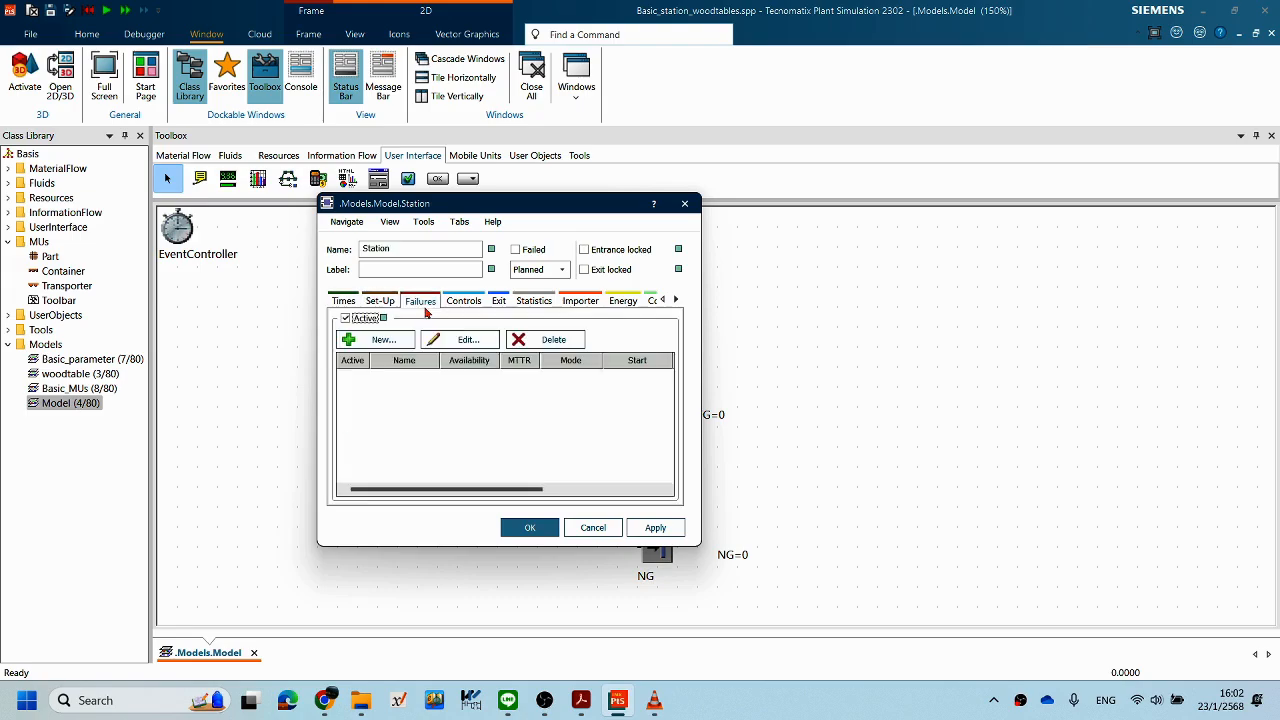
pyautogui.click(349, 341)
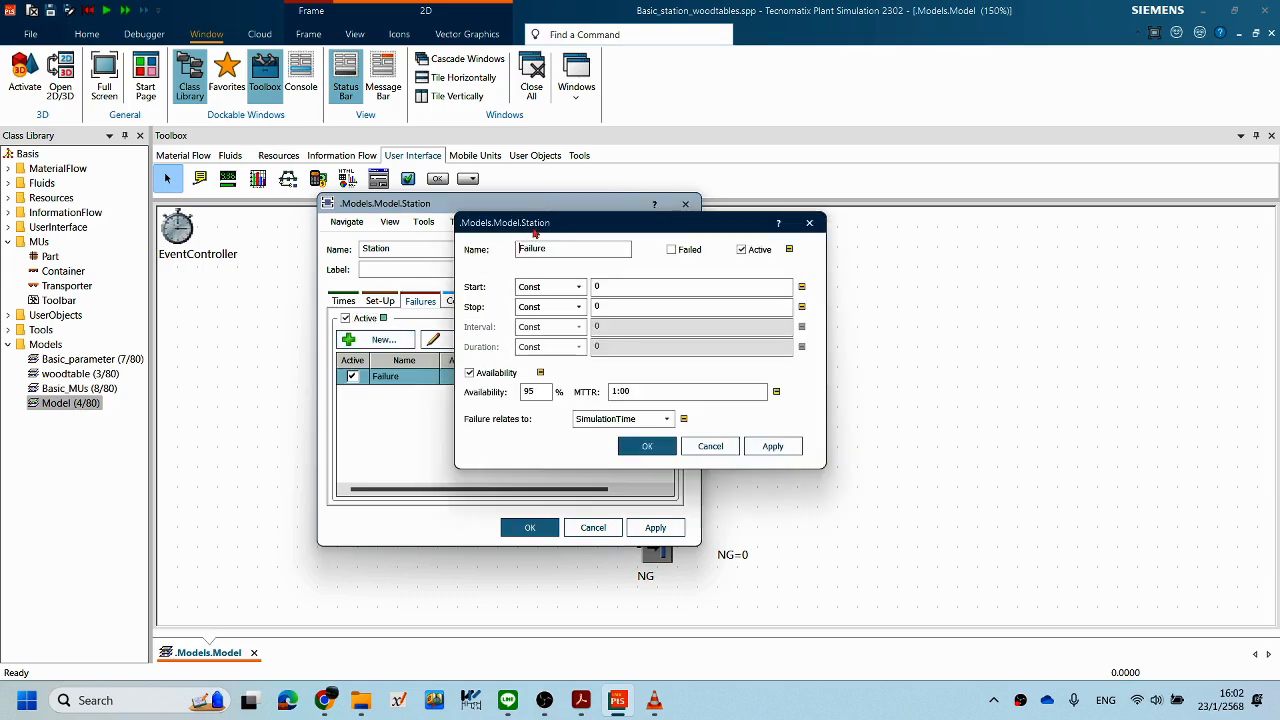
pyautogui.moveTo(538, 227); pyautogui.dragTo(576, 221)
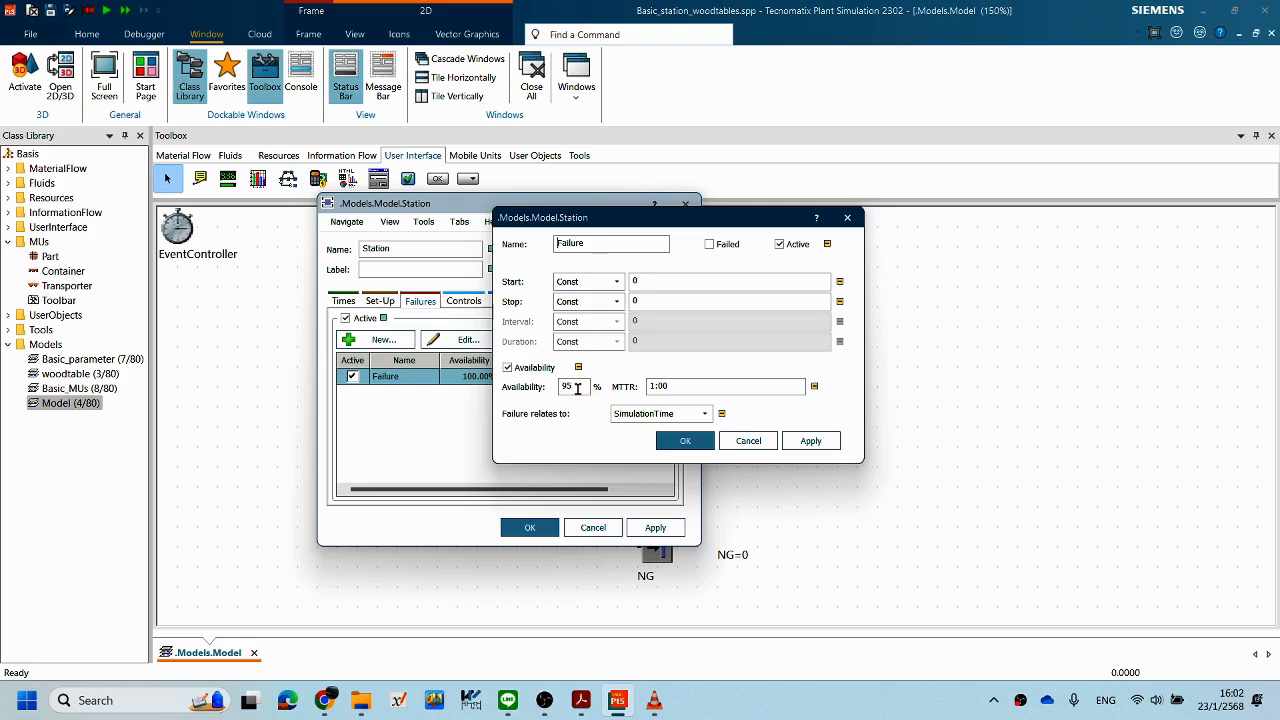
# Step: Examine the failure's MTTR format and the distributions available for its start and stop times
pyautogui.click(682, 387)
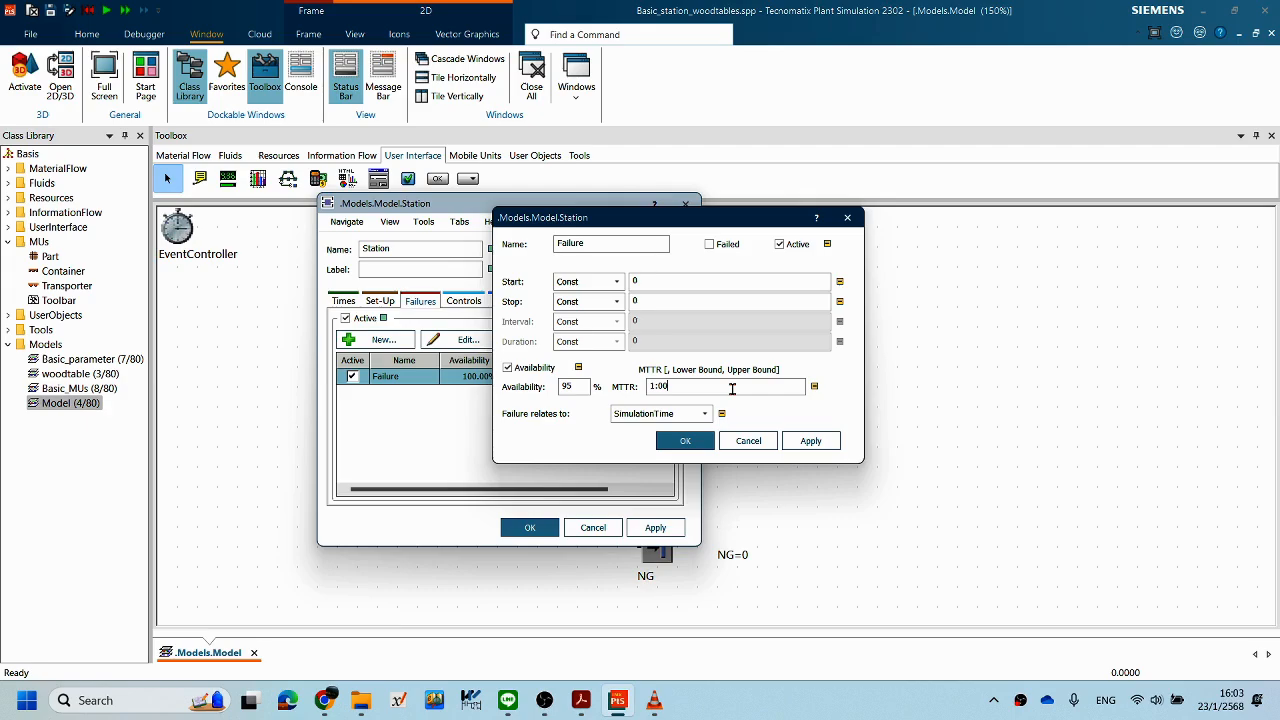
pyautogui.click(615, 285)
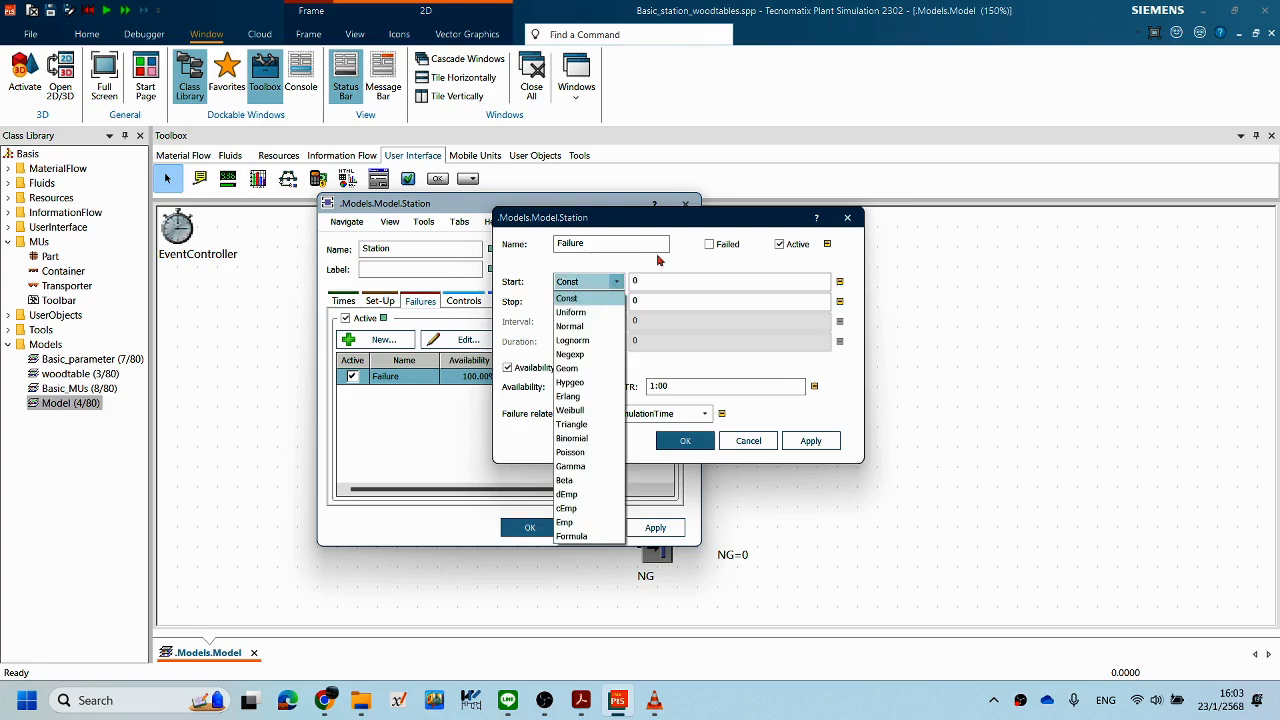
pyautogui.click(691, 260)
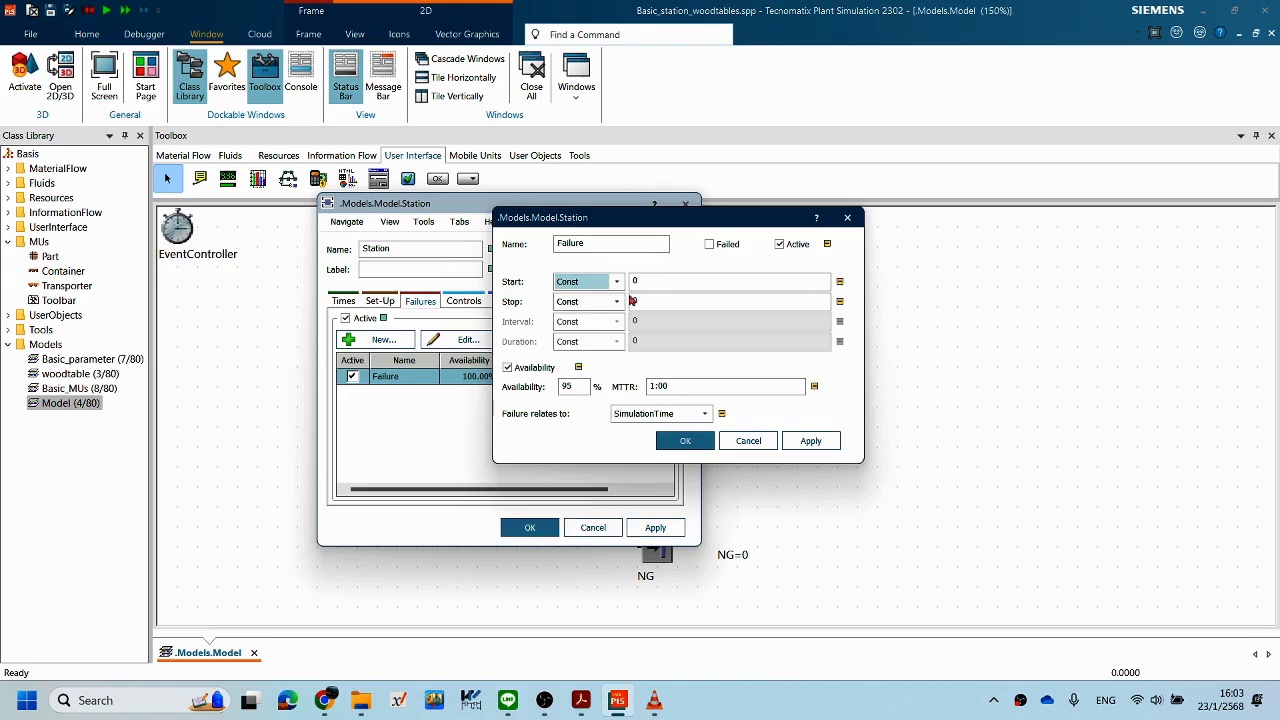
pyautogui.click(616, 301)
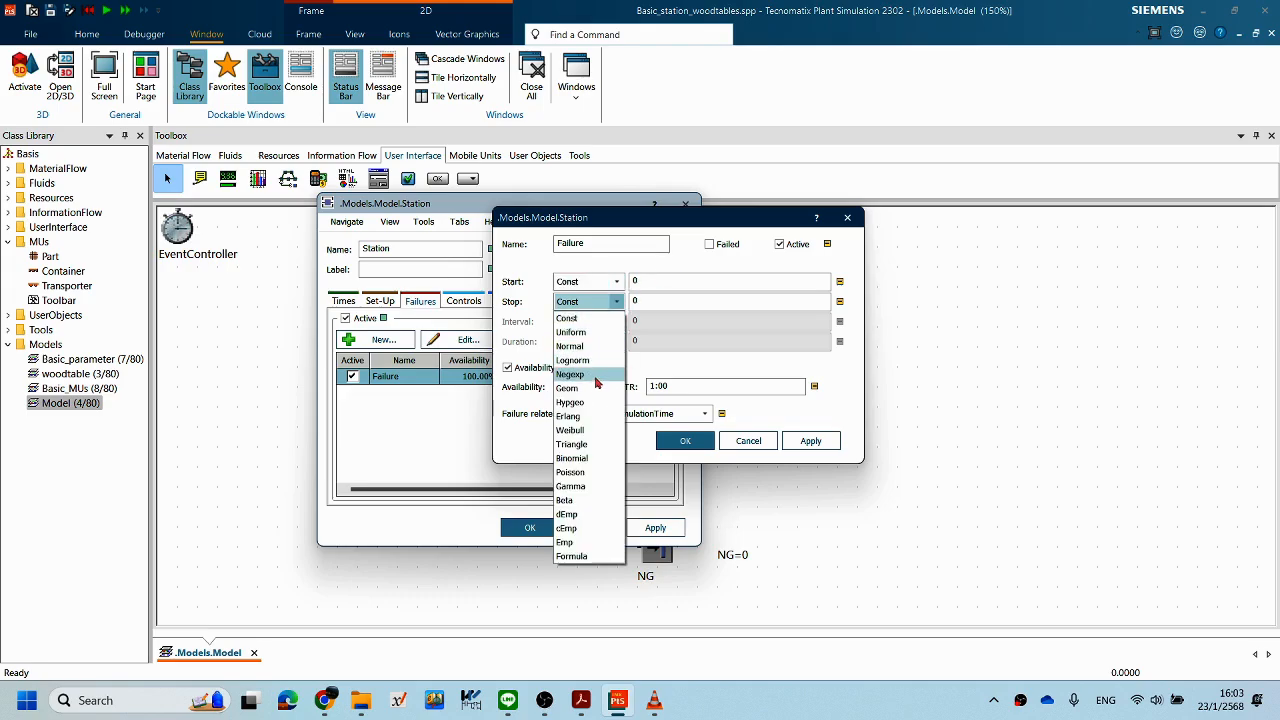
pyautogui.click(670, 262)
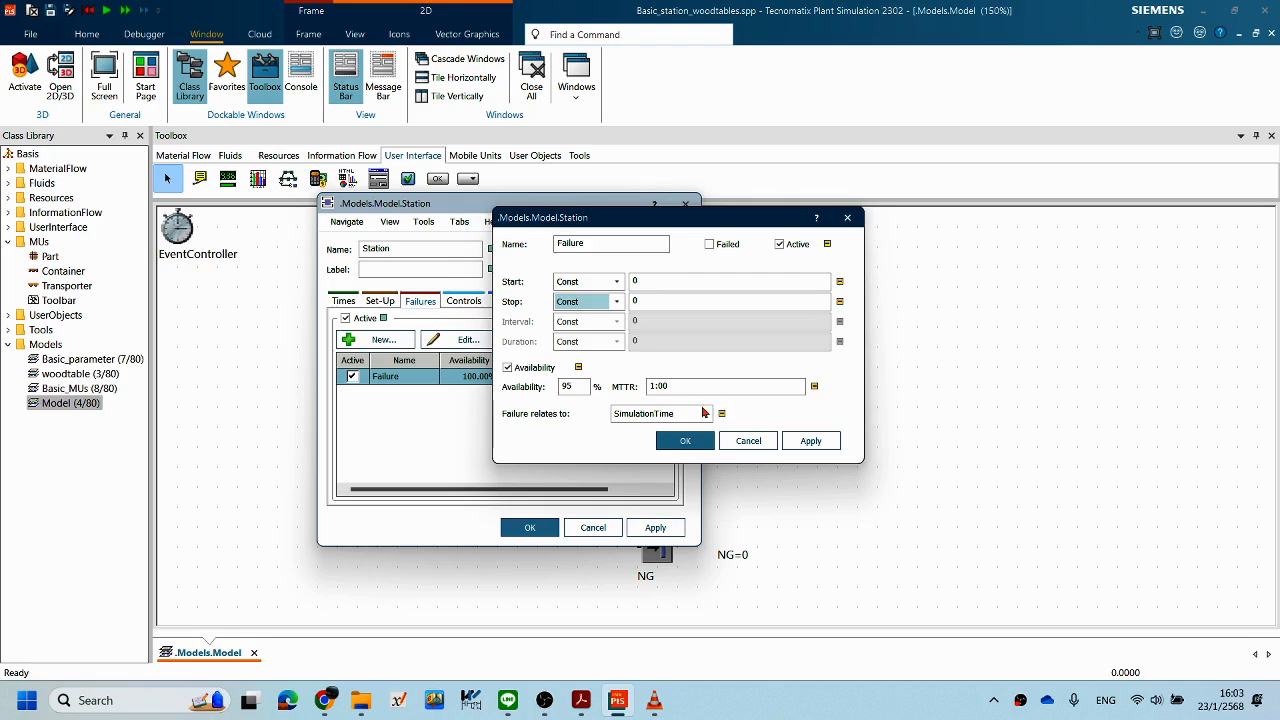
# Step: Try OperatingTime and ProcessingTime as the failure's time basis, return it to SimulationTime, and confirm with 95% availability and a 1:00 MTTR
pyautogui.click(704, 413)
pyautogui.click(666, 446)
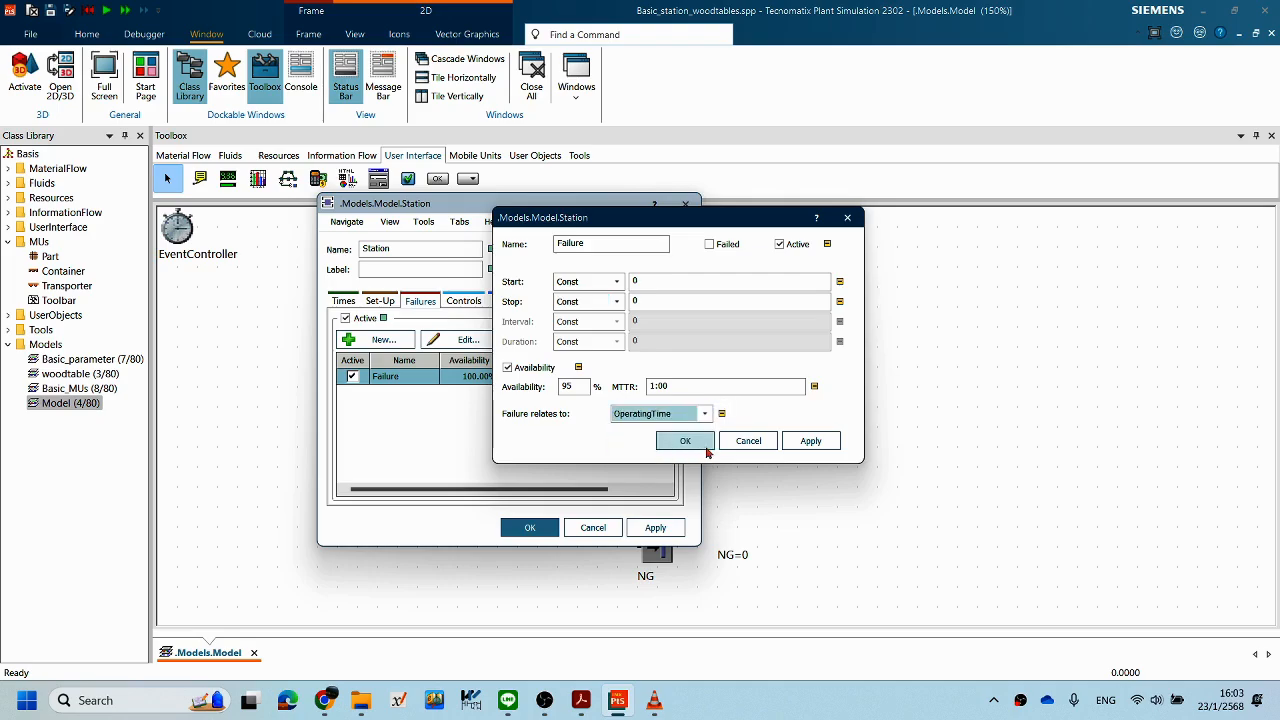
pyautogui.click(704, 413)
pyautogui.click(666, 459)
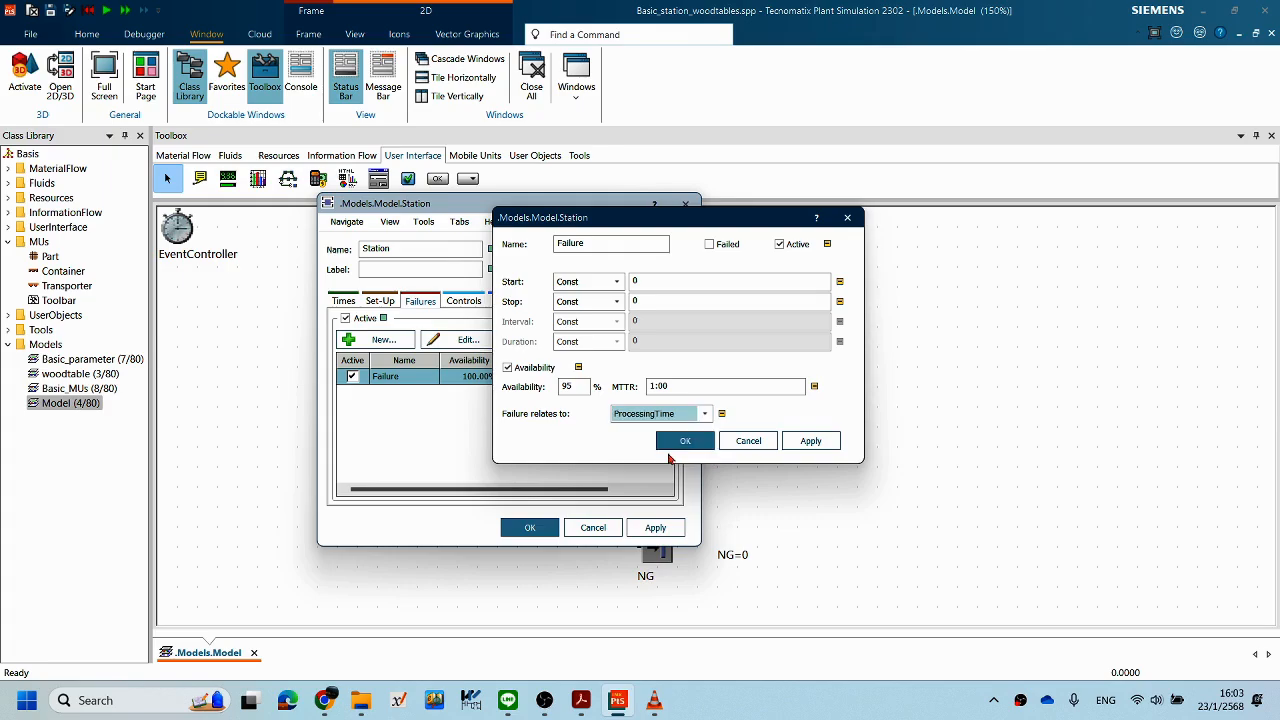
pyautogui.click(690, 416)
pyautogui.click(653, 432)
pyautogui.click(687, 440)
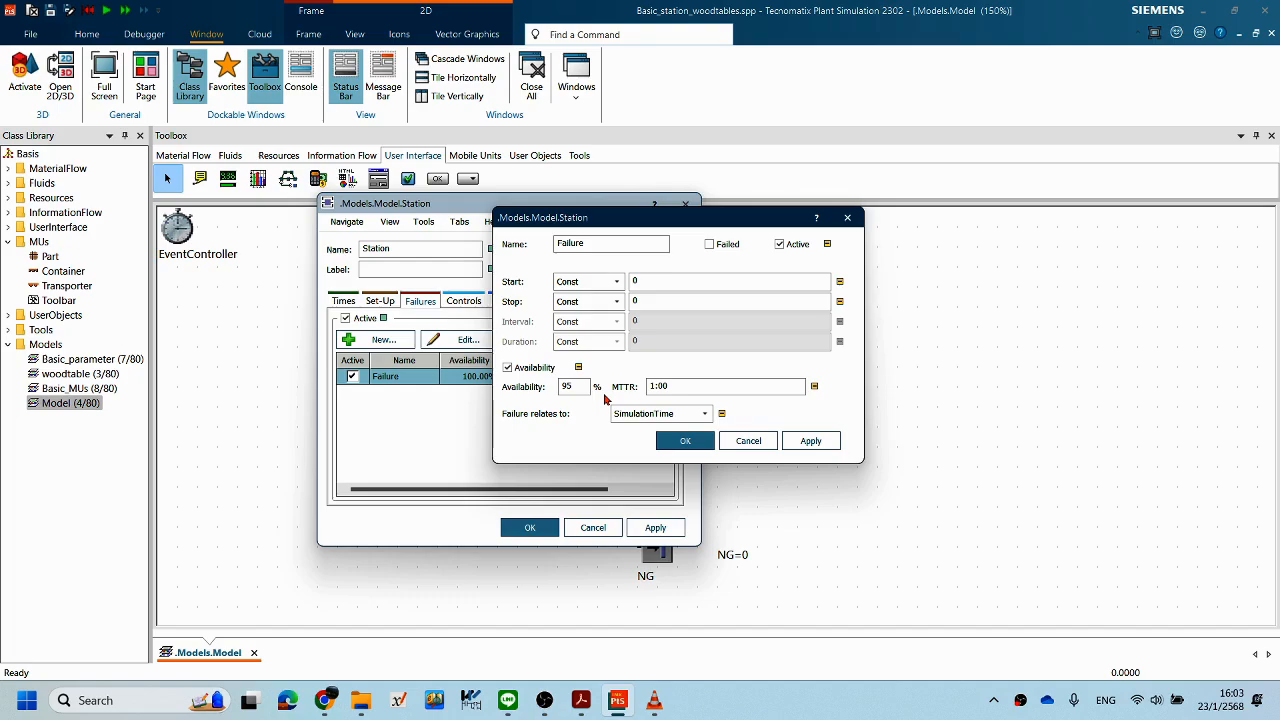
pyautogui.click(699, 446)
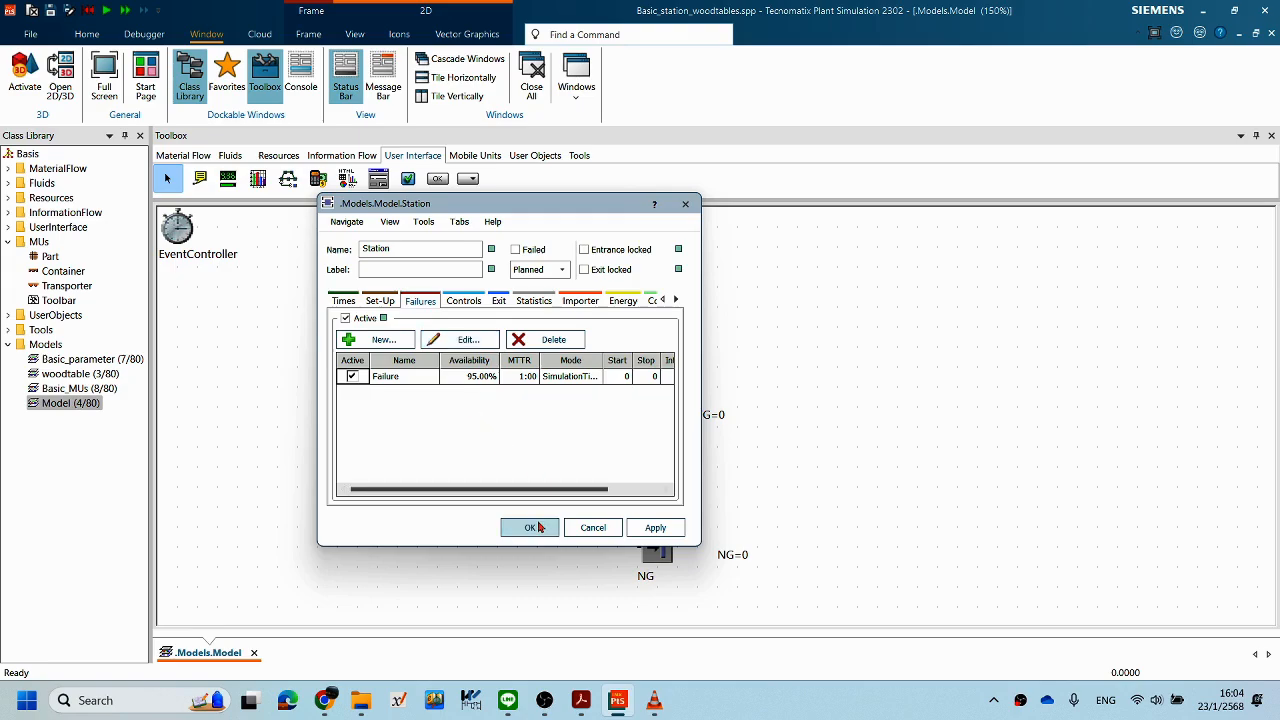
# Step: Check the Station's entrance, exit and set-up controls, and accept the Station's settings
pyautogui.click(465, 303)
pyautogui.click(425, 305)
pyautogui.click(464, 302)
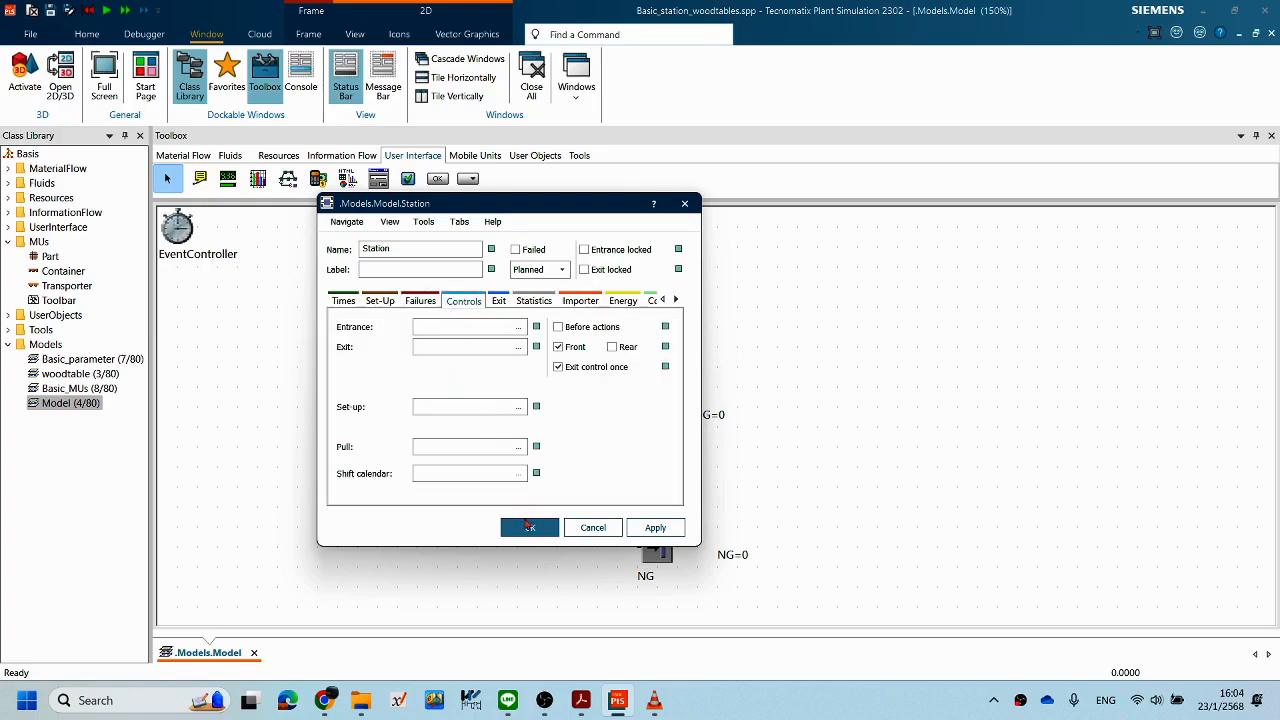
pyautogui.click(527, 528)
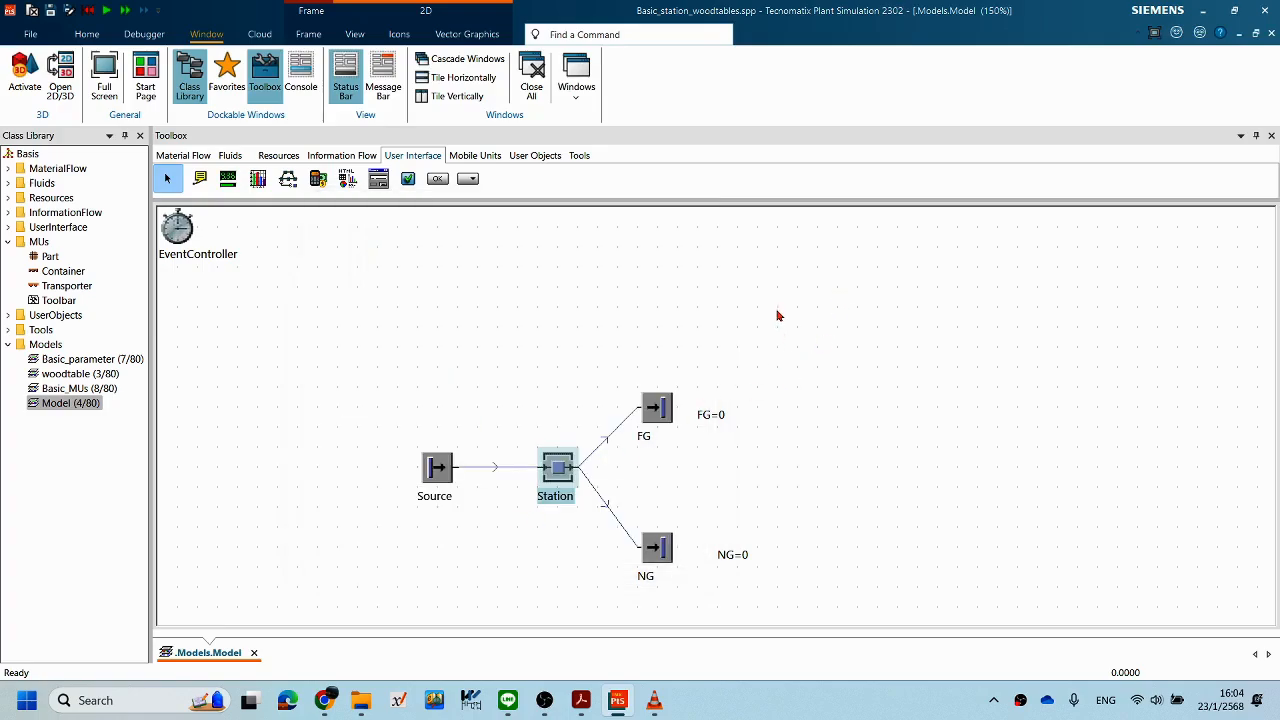
pyautogui.rightClick(779, 309)
pyautogui.click(846, 325)
pyautogui.rightClick(849, 323)
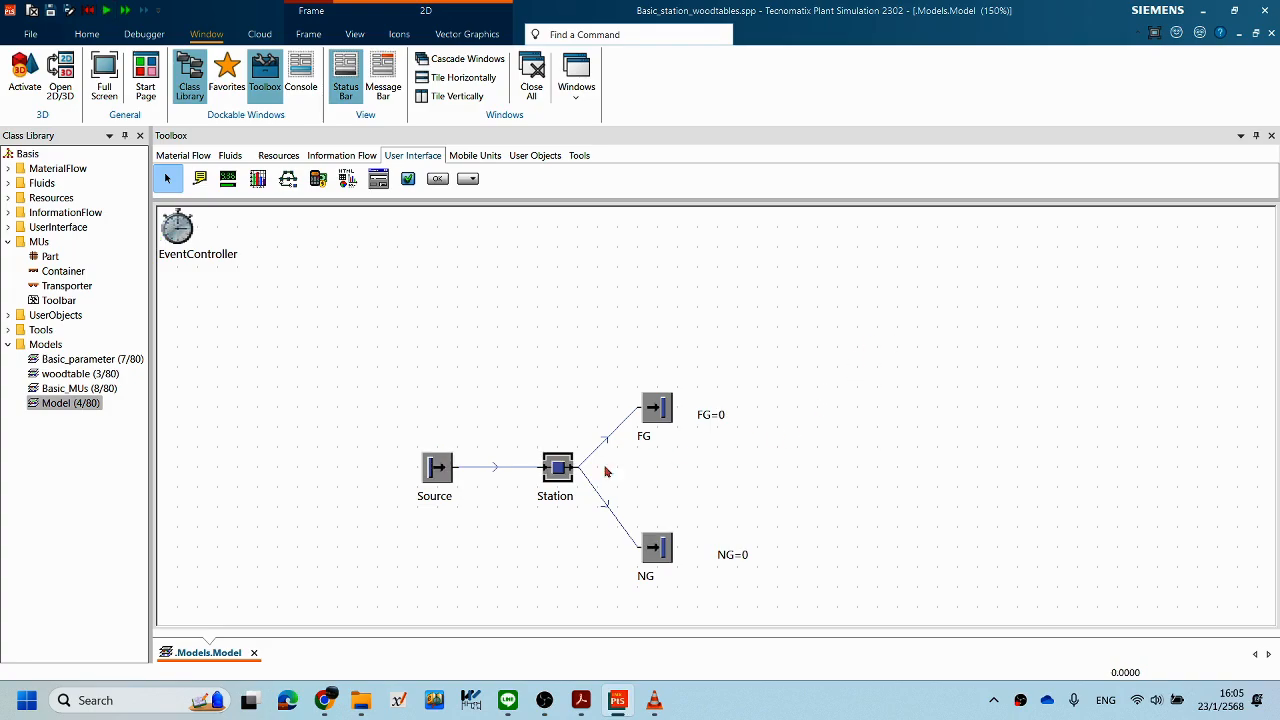
# Step: Review the Station's failure entry and set-up conditions, and accept its settings
pyautogui.doubleClick(561, 485)
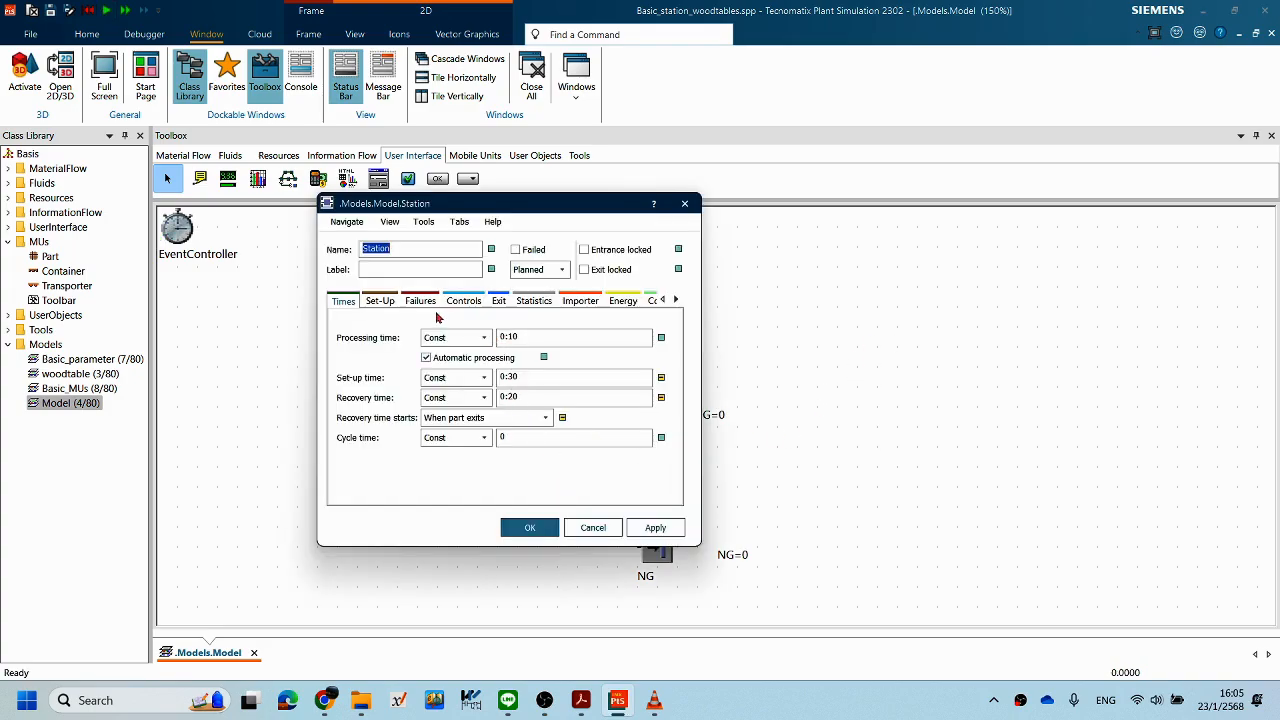
pyautogui.click(420, 301)
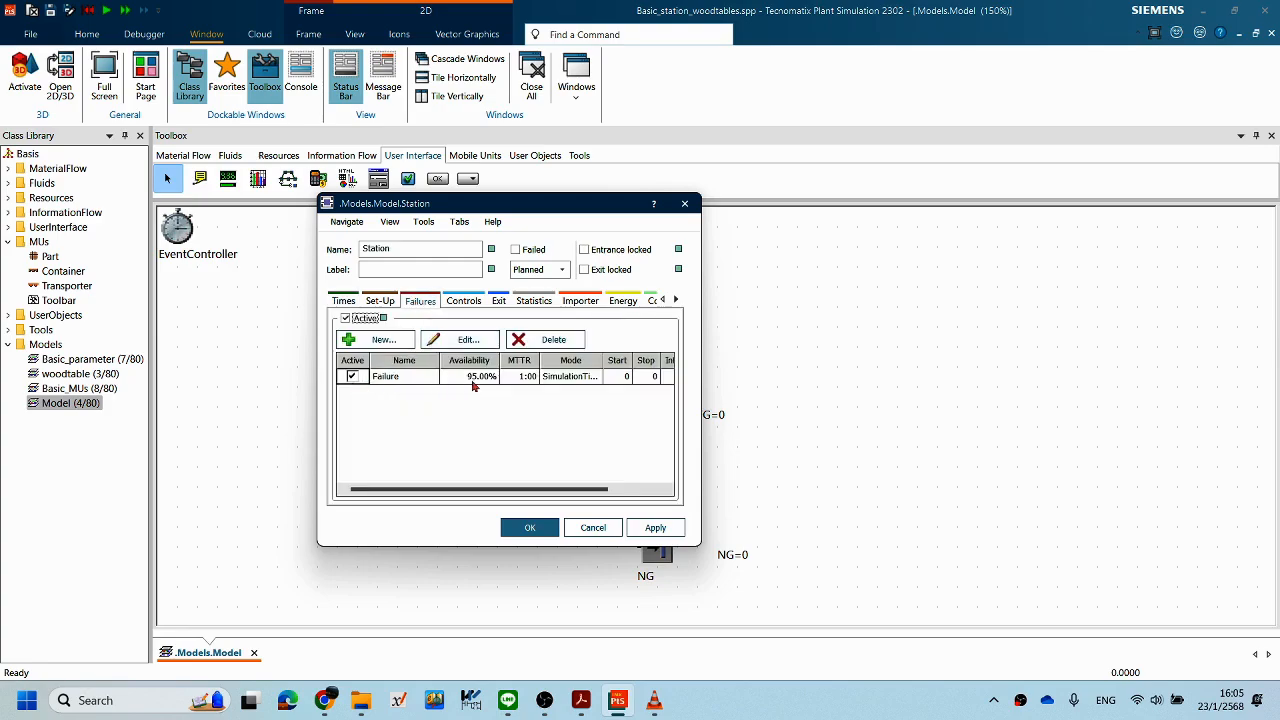
pyautogui.click(389, 305)
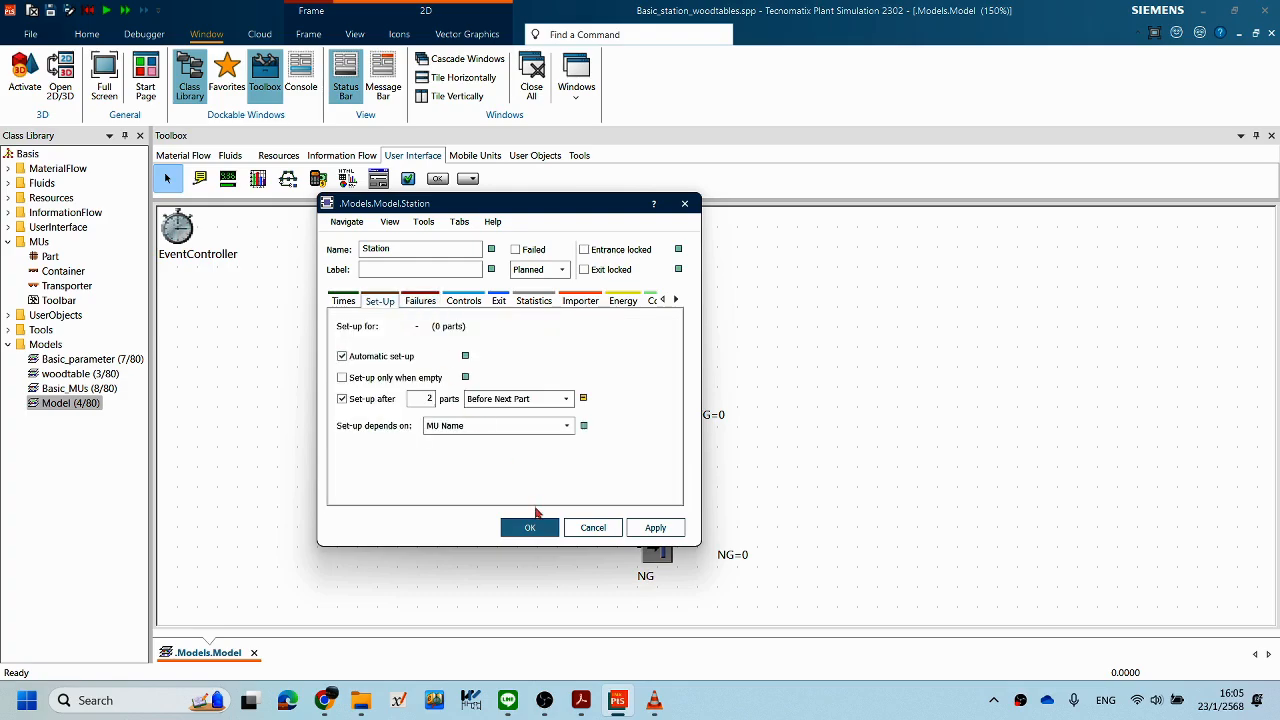
pyautogui.click(527, 528)
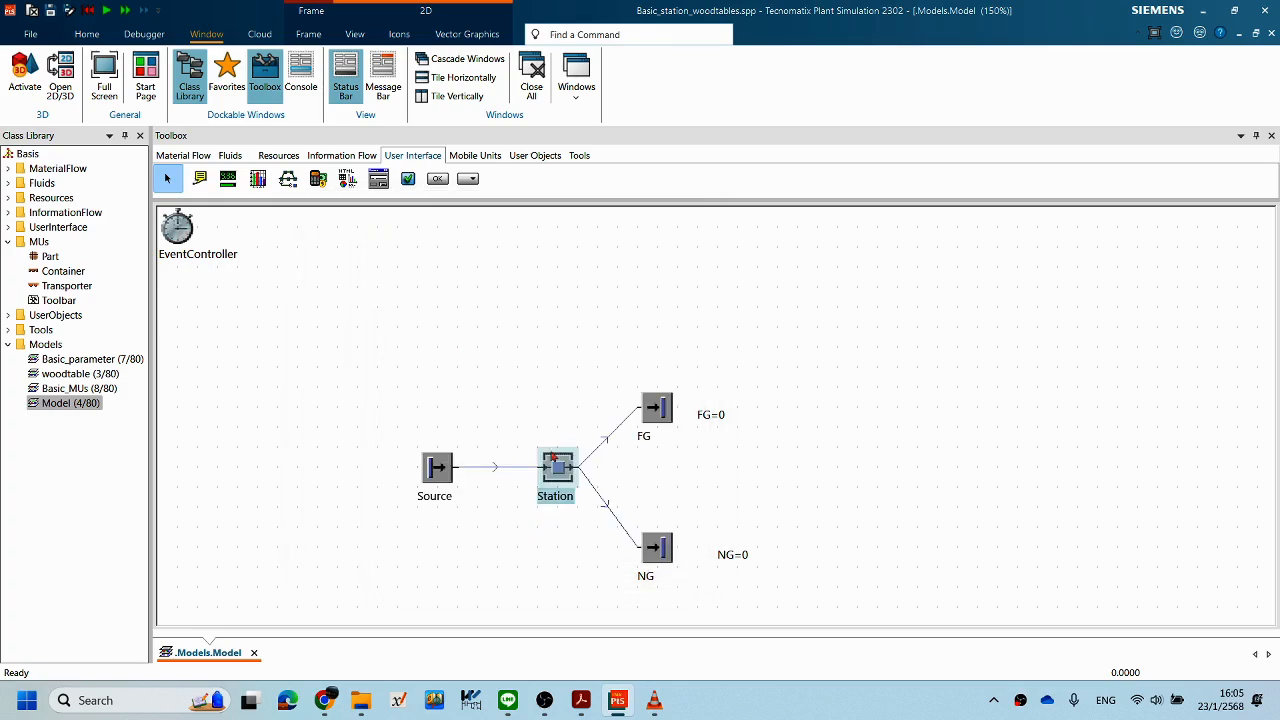
# Step: Run the simulation to observe the Station and the FG and NG counts, and reset the model
pyautogui.rightClick(781, 362)
pyautogui.click(791, 341)
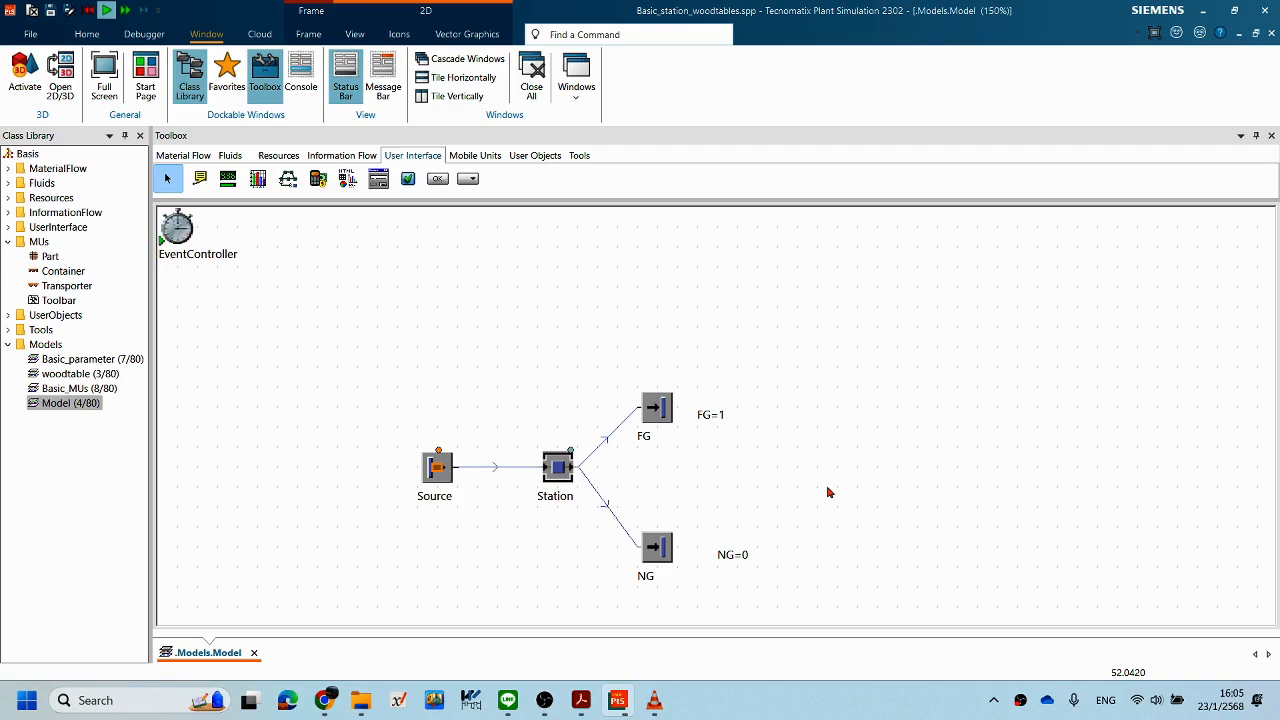
pyautogui.rightClick(770, 309)
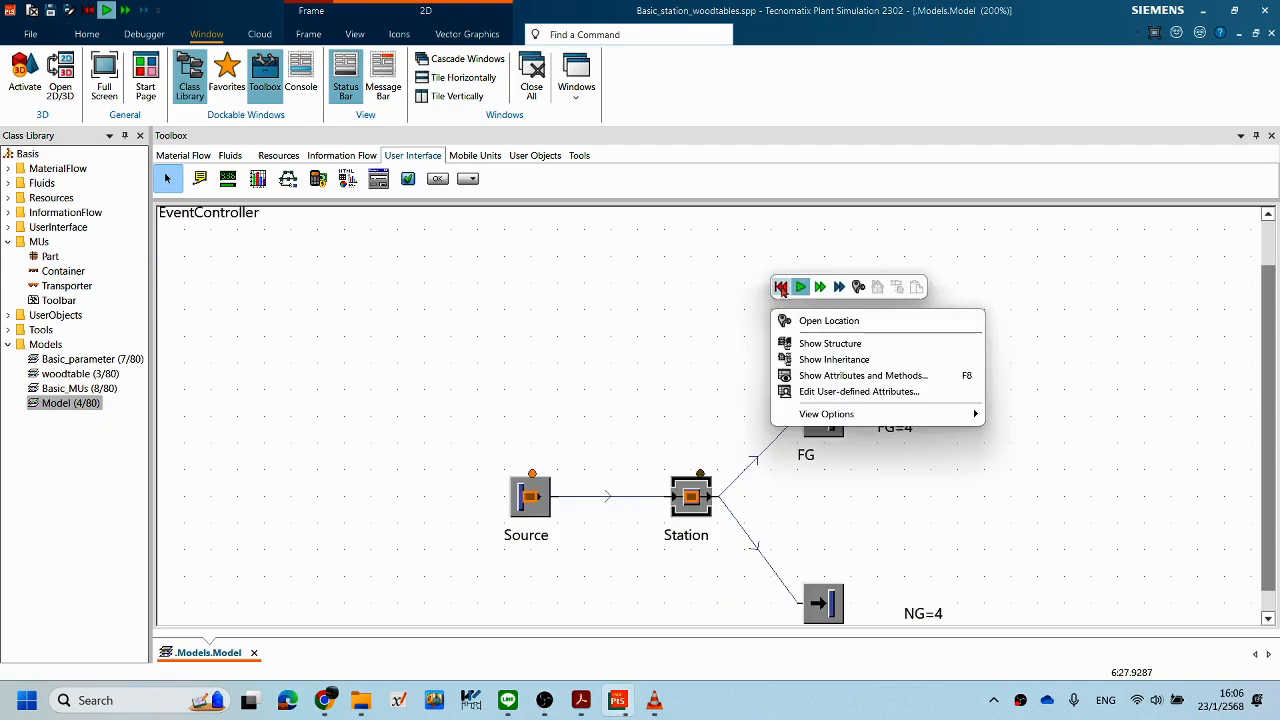
pyautogui.click(781, 288)
# Step: Set the availability of the Station's existing failure to 50% and accept the Station's settings
pyautogui.click(704, 506)
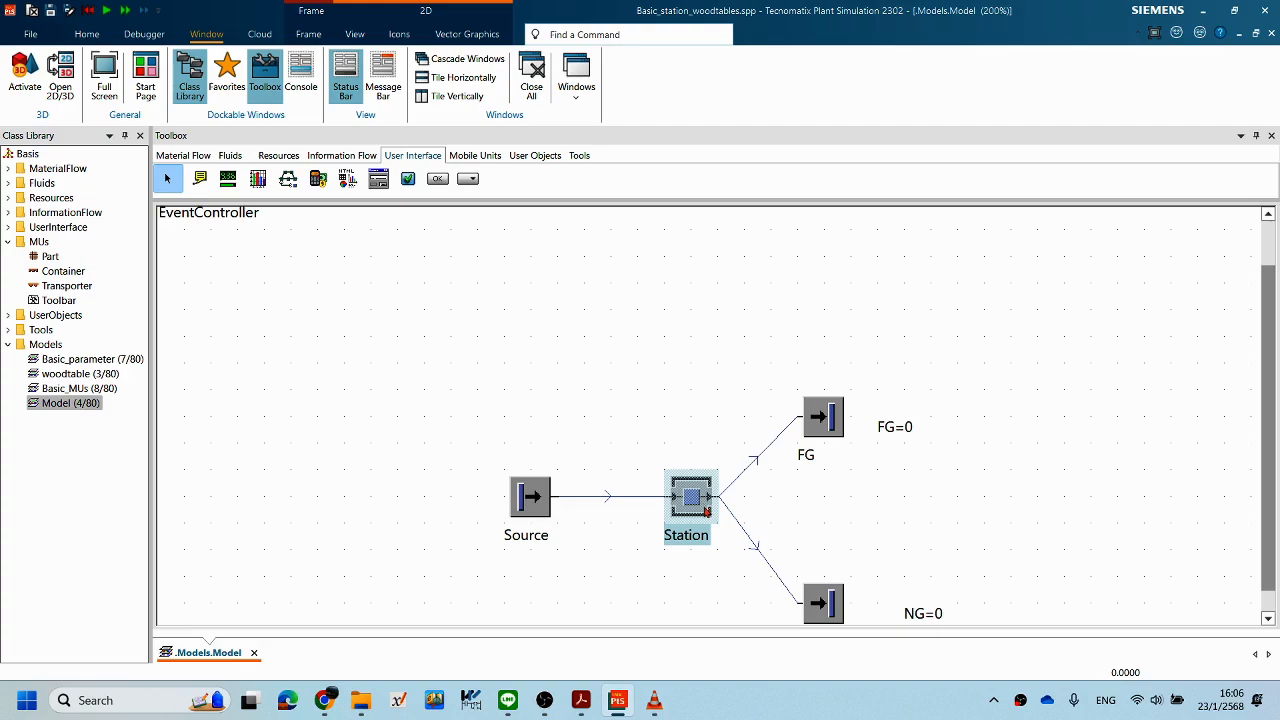
pyautogui.doubleClick(706, 510)
pyautogui.click(420, 300)
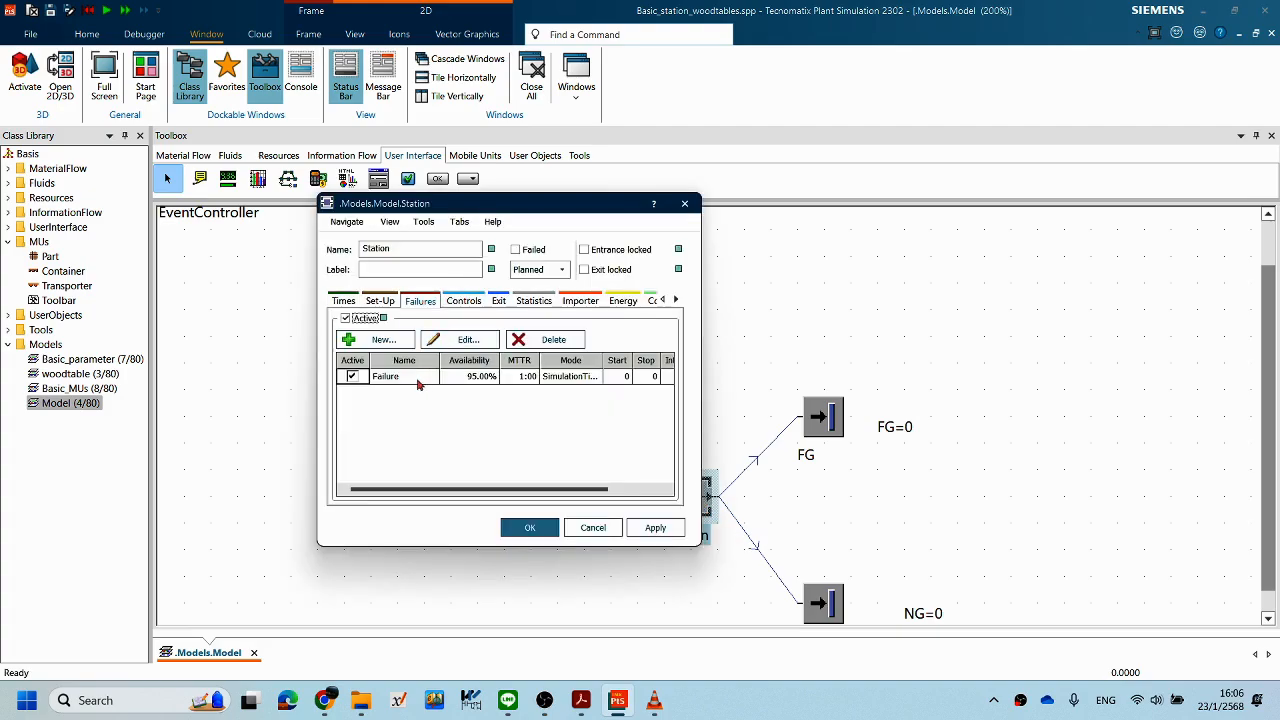
pyautogui.doubleClick(407, 381)
pyautogui.doubleClick(545, 392)
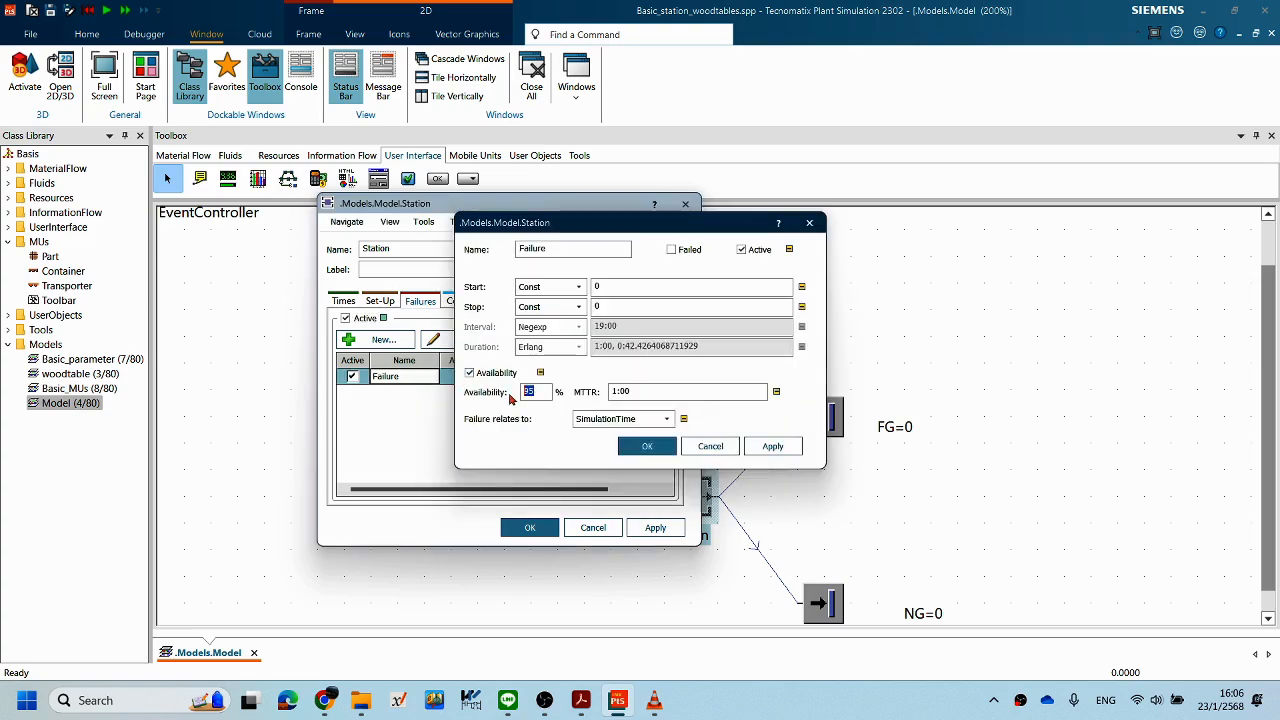
pyautogui.write('50')
pyautogui.click(771, 447)
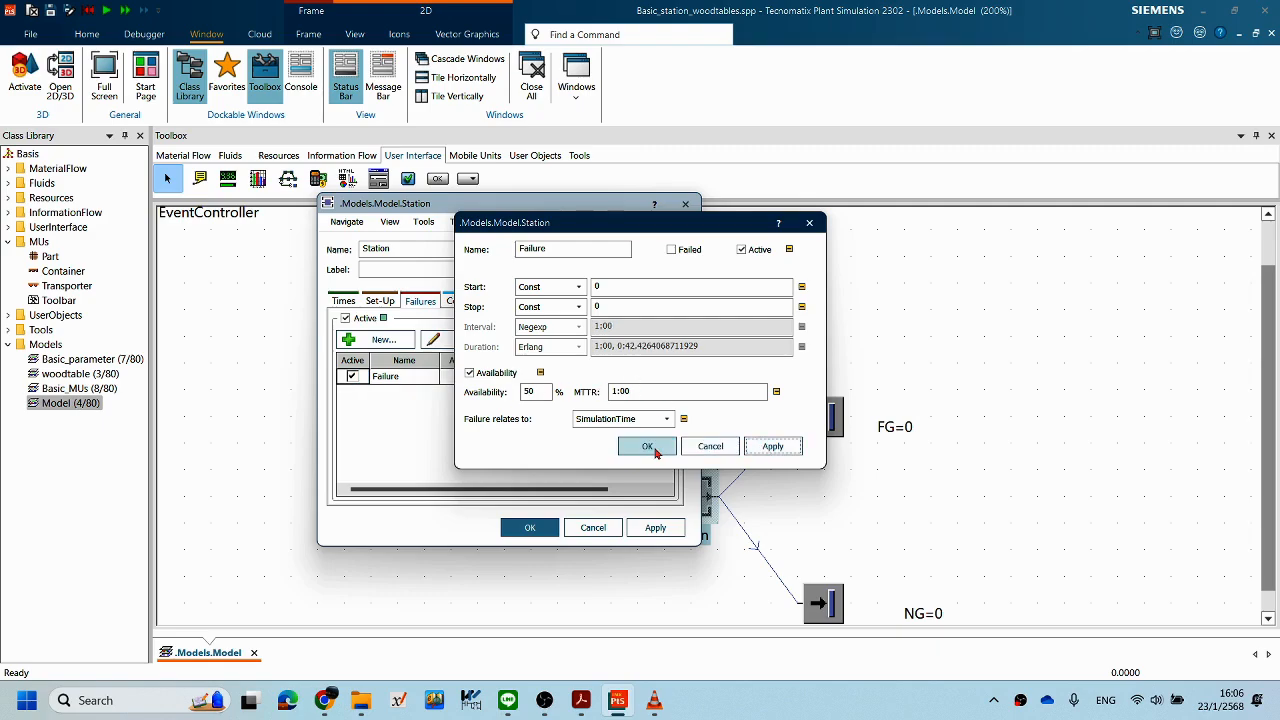
pyautogui.click(652, 450)
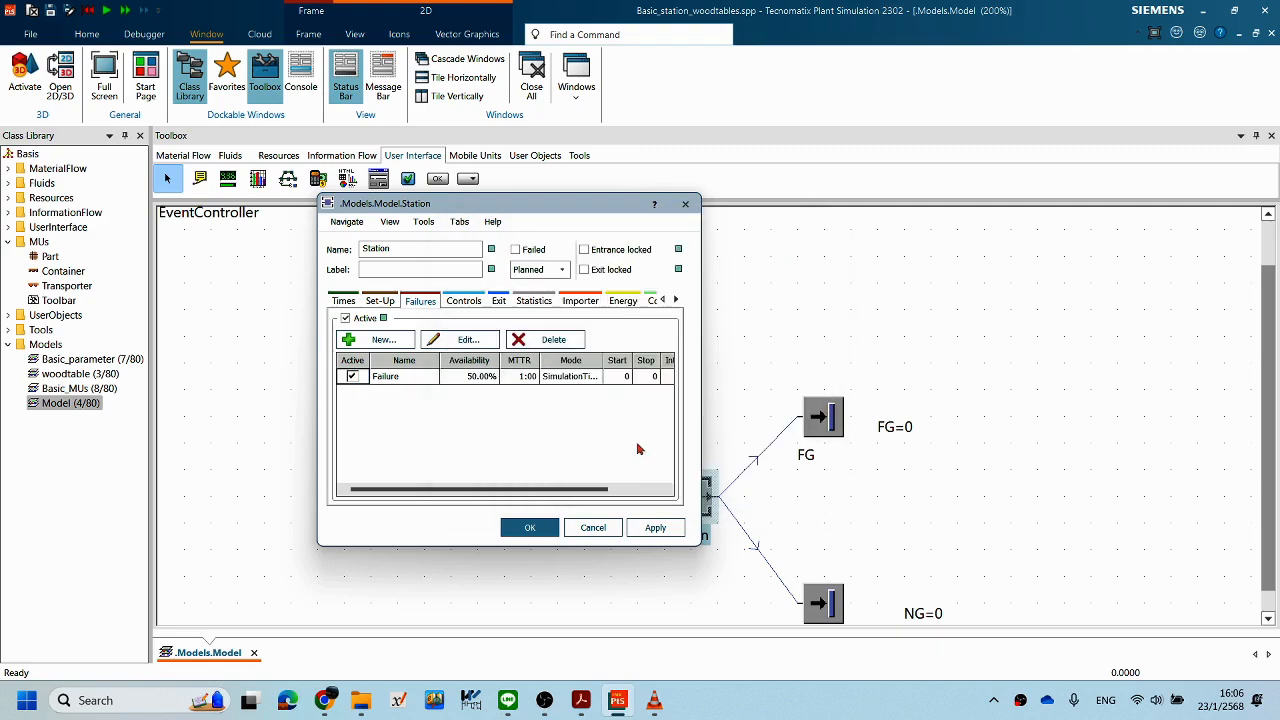
pyautogui.click(528, 527)
# Step: Run the simulation with the reduced Station availability to watch its effect on the drain counts, and reset the model
pyautogui.rightClick(1002, 344)
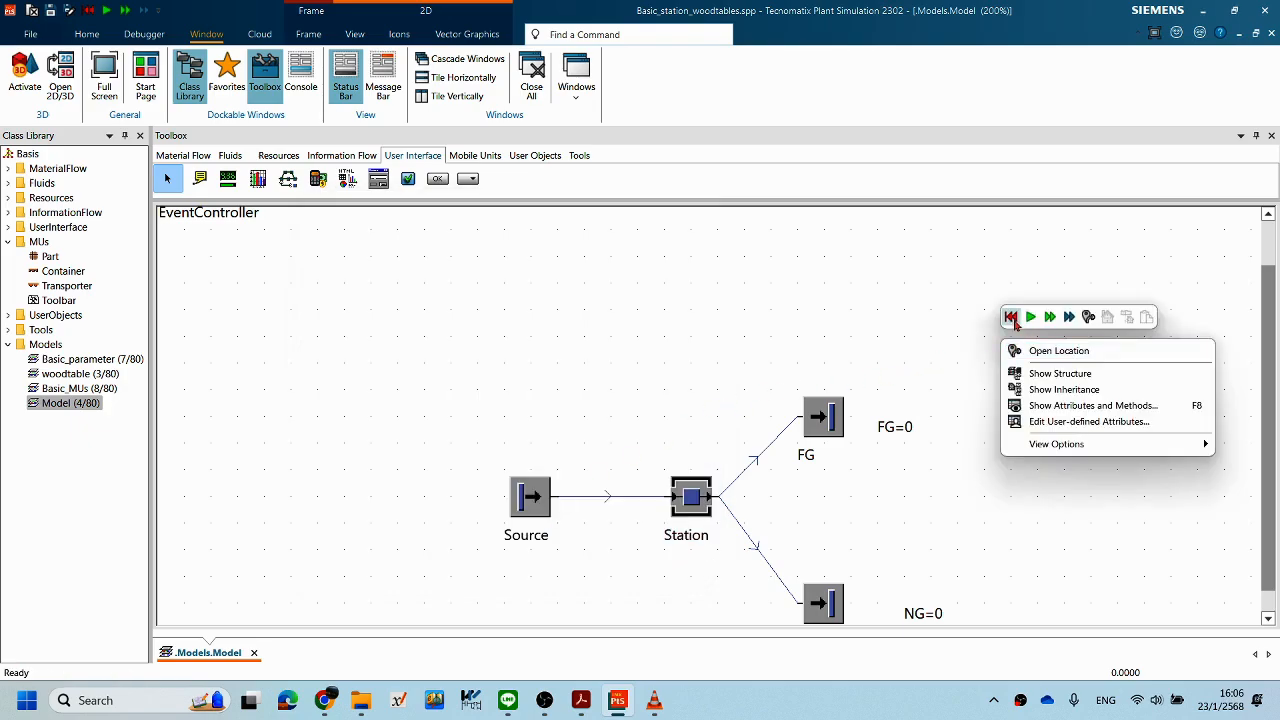
pyautogui.click(1012, 318)
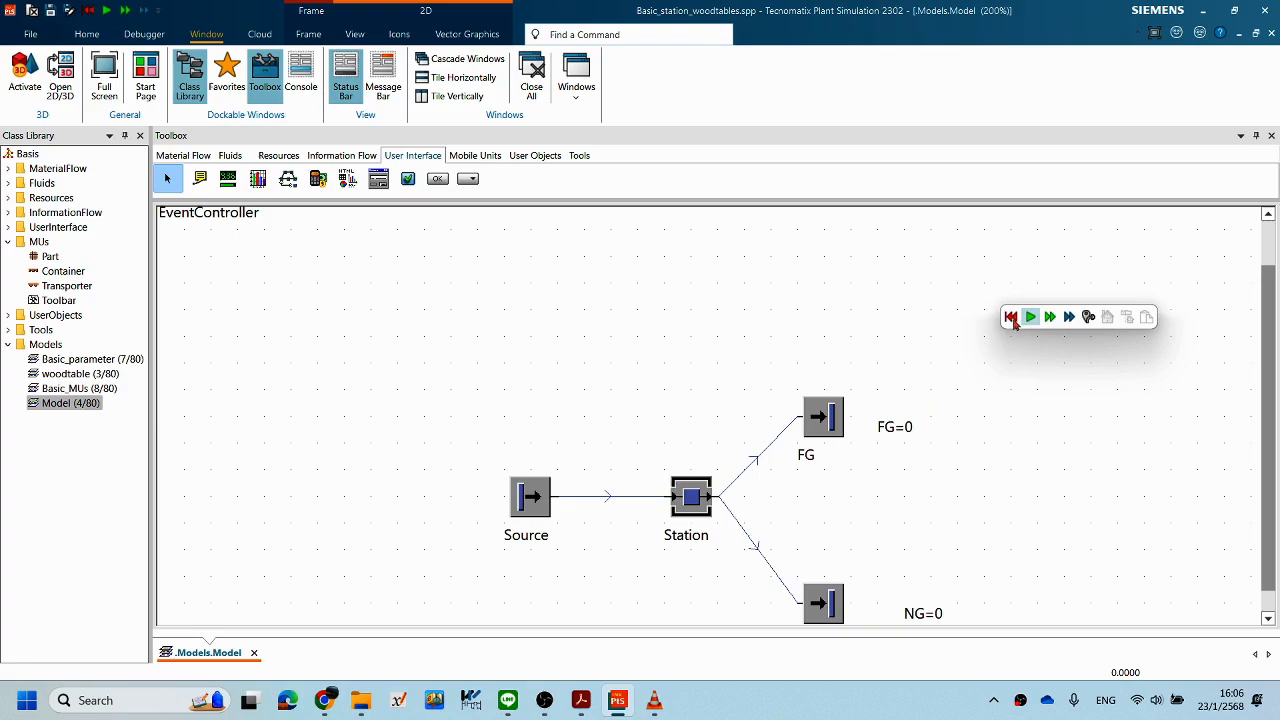
pyautogui.scroll(-1, 806, 474)
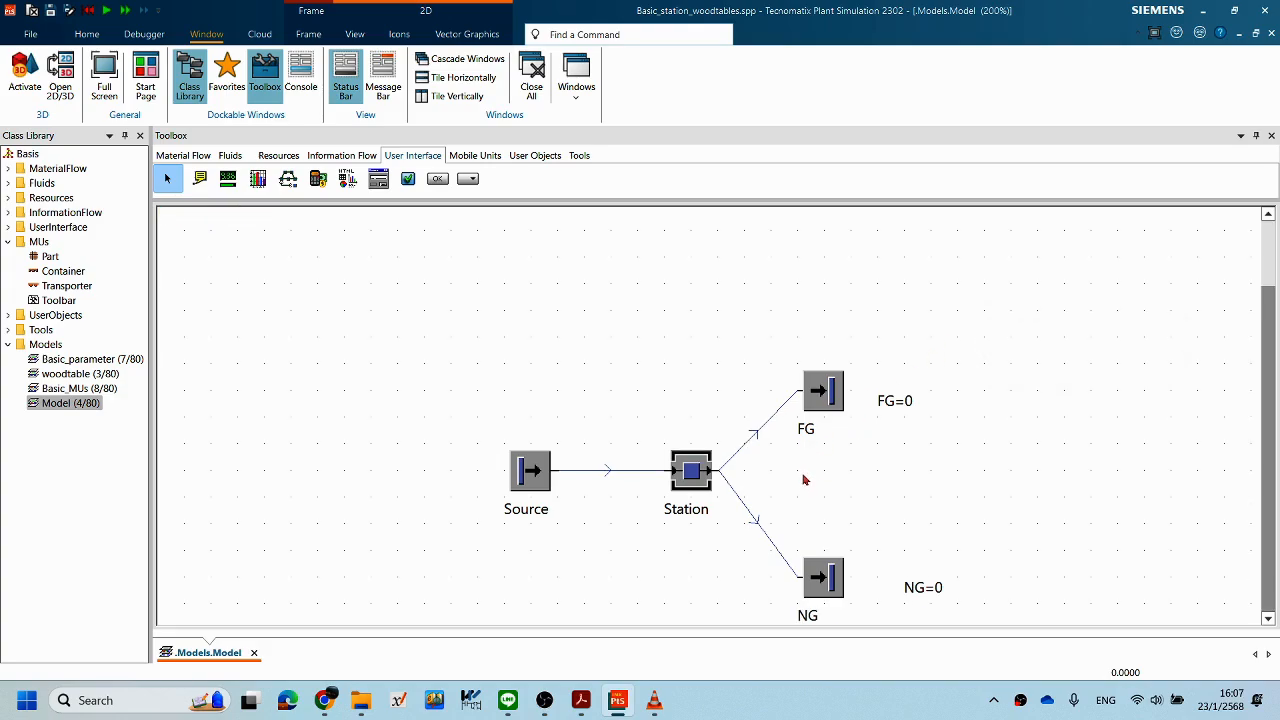
# Step: Examine the Station's controls and exit strategy, keeping the Station and its successors in view beside the settings
pyautogui.doubleClick(700, 484)
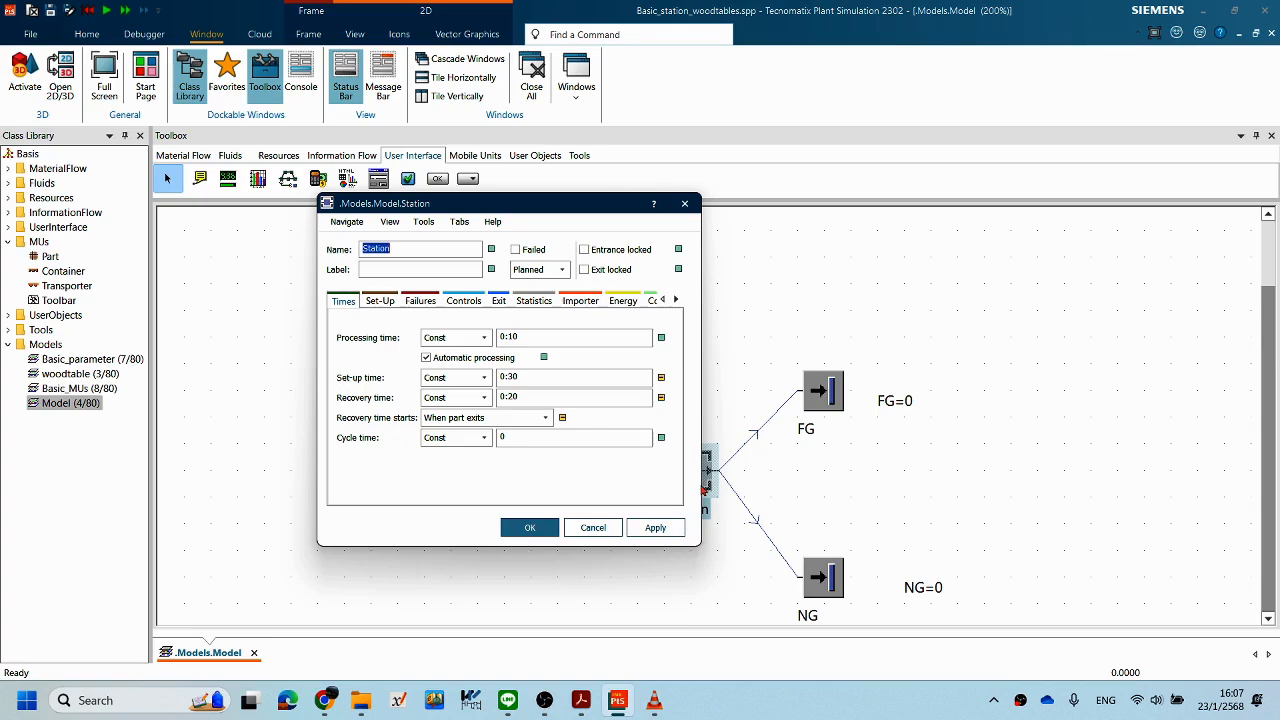
pyautogui.click(462, 302)
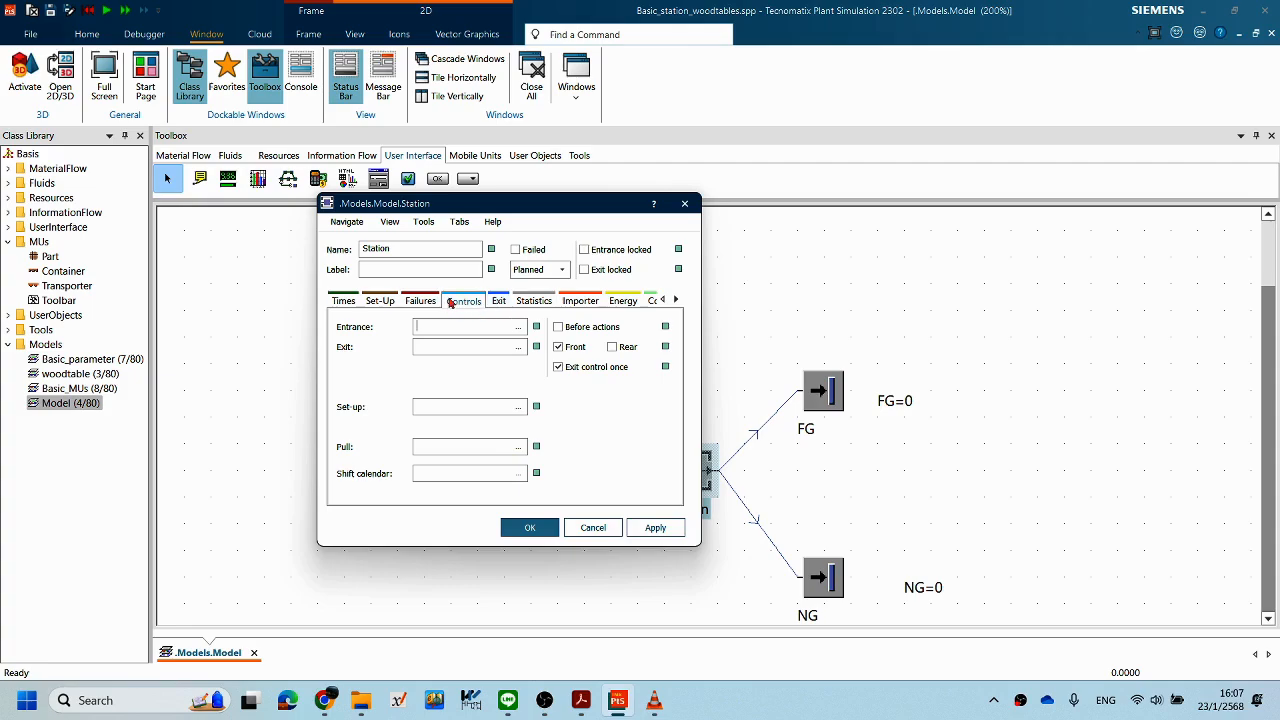
pyautogui.click(500, 303)
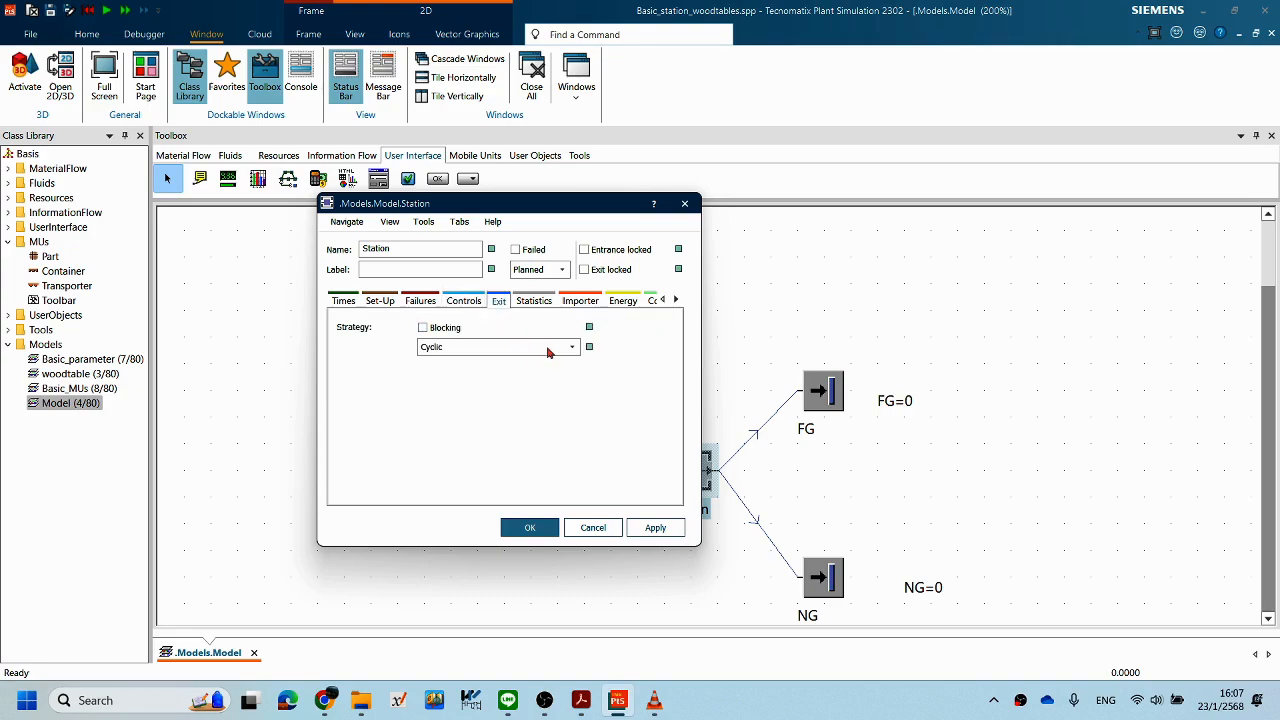
pyautogui.moveTo(561, 210); pyautogui.dragTo(385, 163)
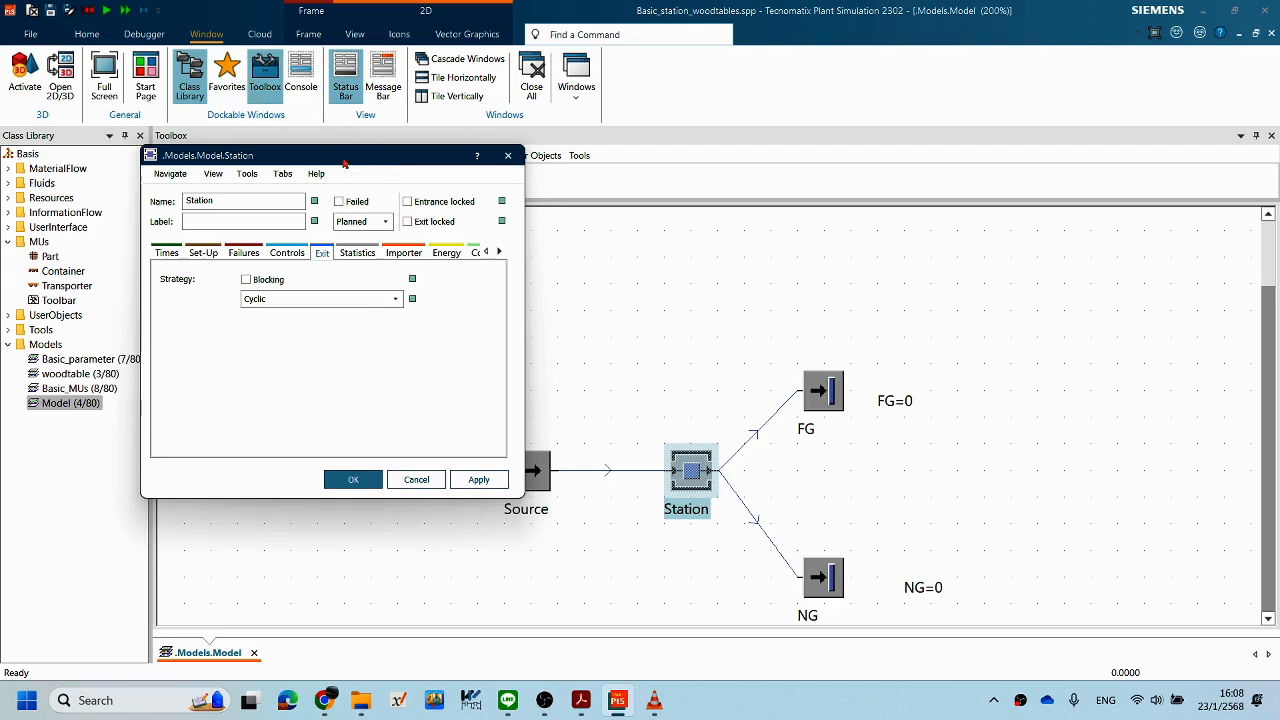
pyautogui.moveTo(348, 160); pyautogui.dragTo(328, 137)
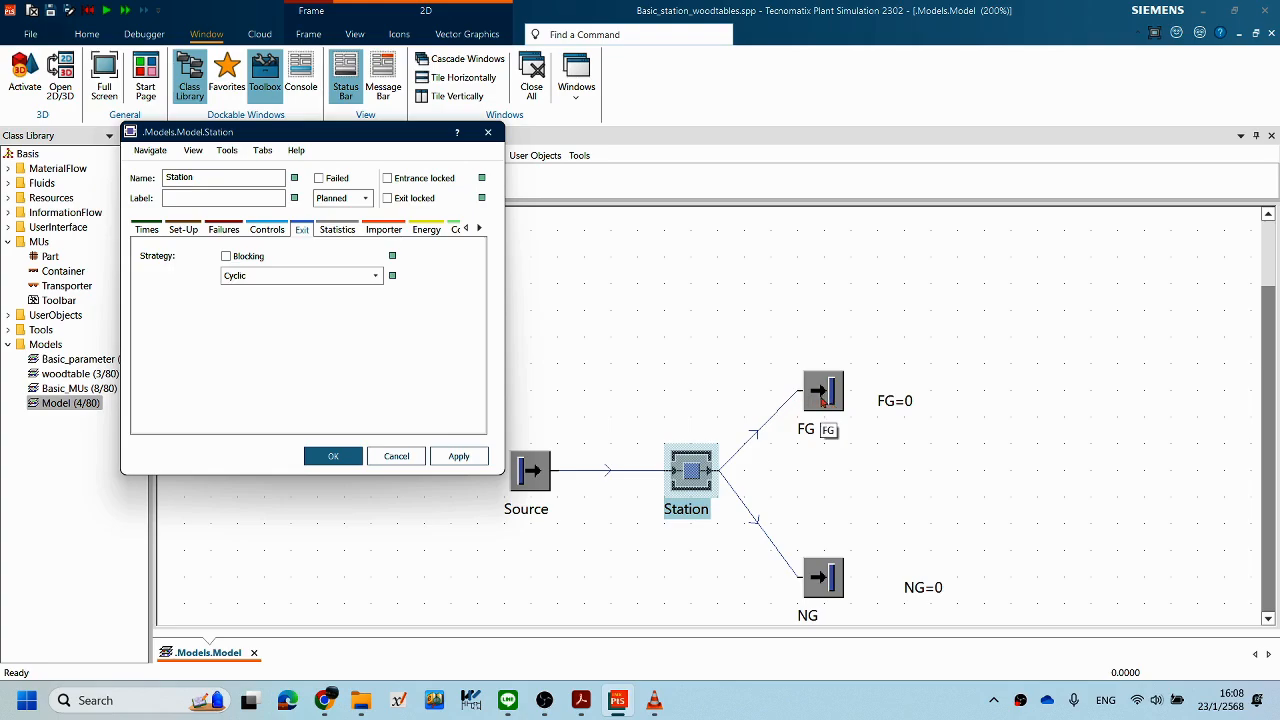
# Step: Keep Cyclic as the Station's exit strategy, accept it, and run the simulation to observe how parts are distributed
pyautogui.click(376, 276)
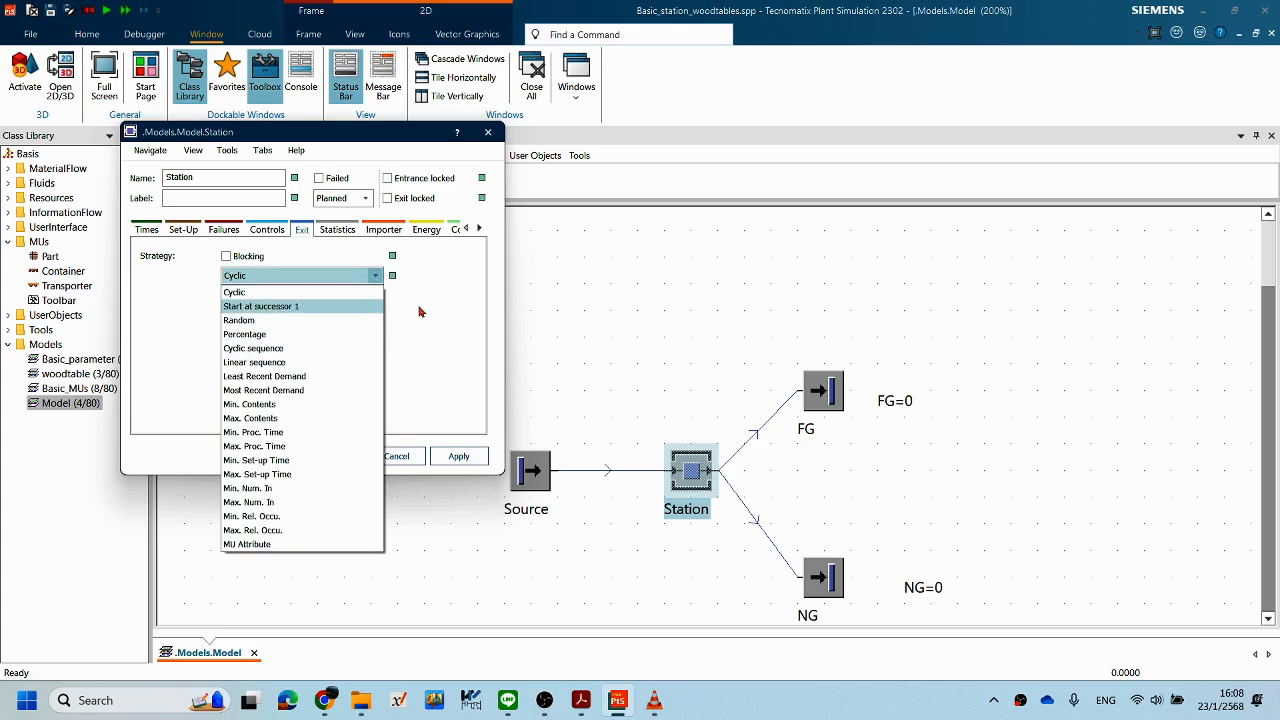
pyautogui.click(260, 292)
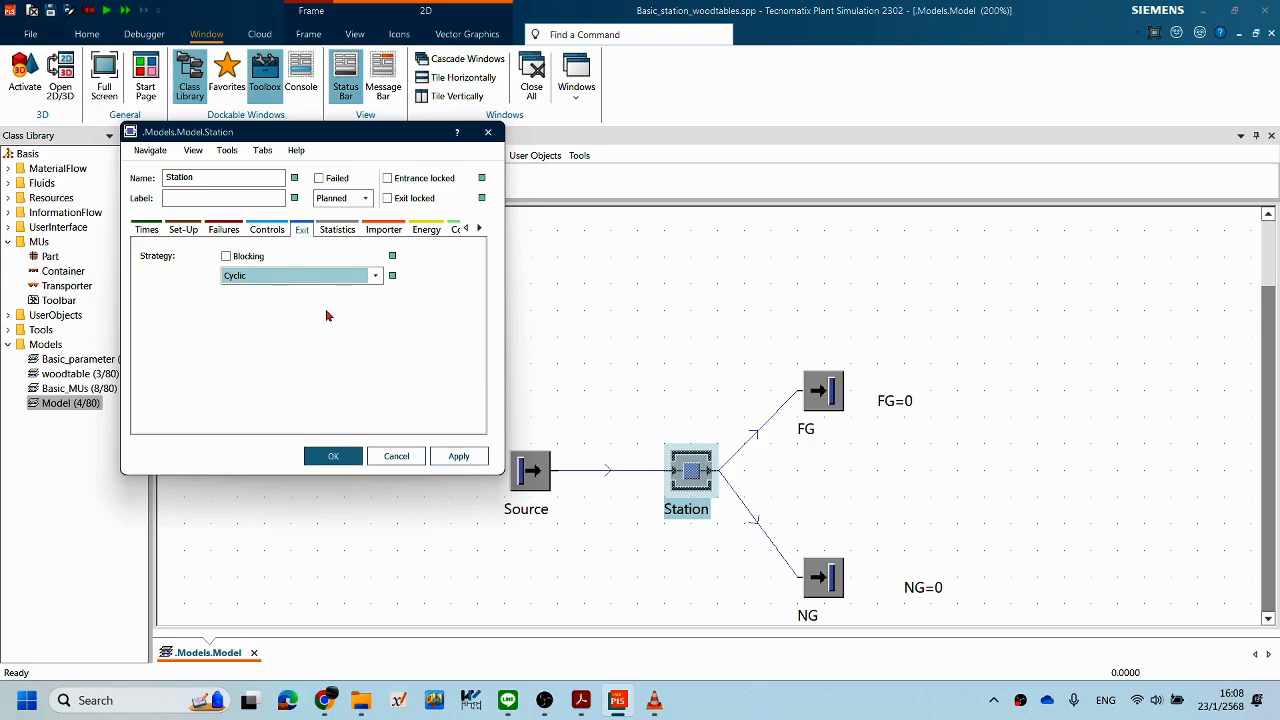
pyautogui.click(337, 457)
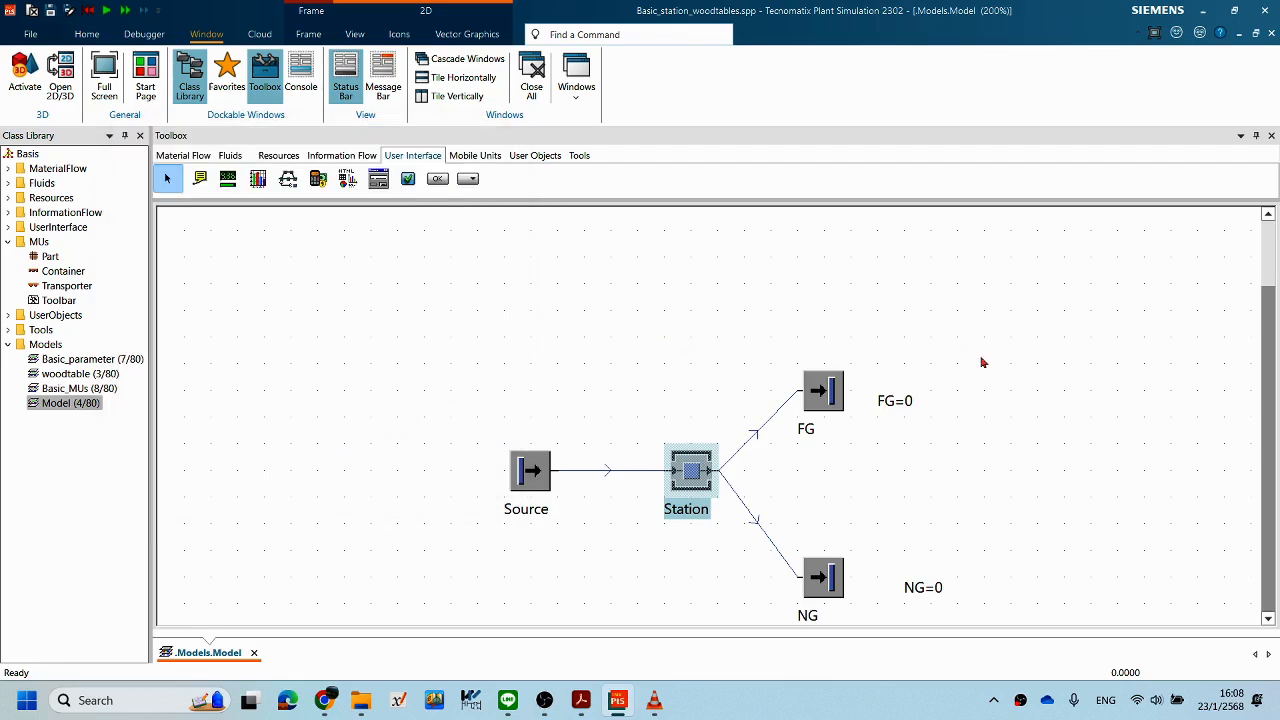
pyautogui.rightClick(1068, 357)
pyautogui.click(1094, 333)
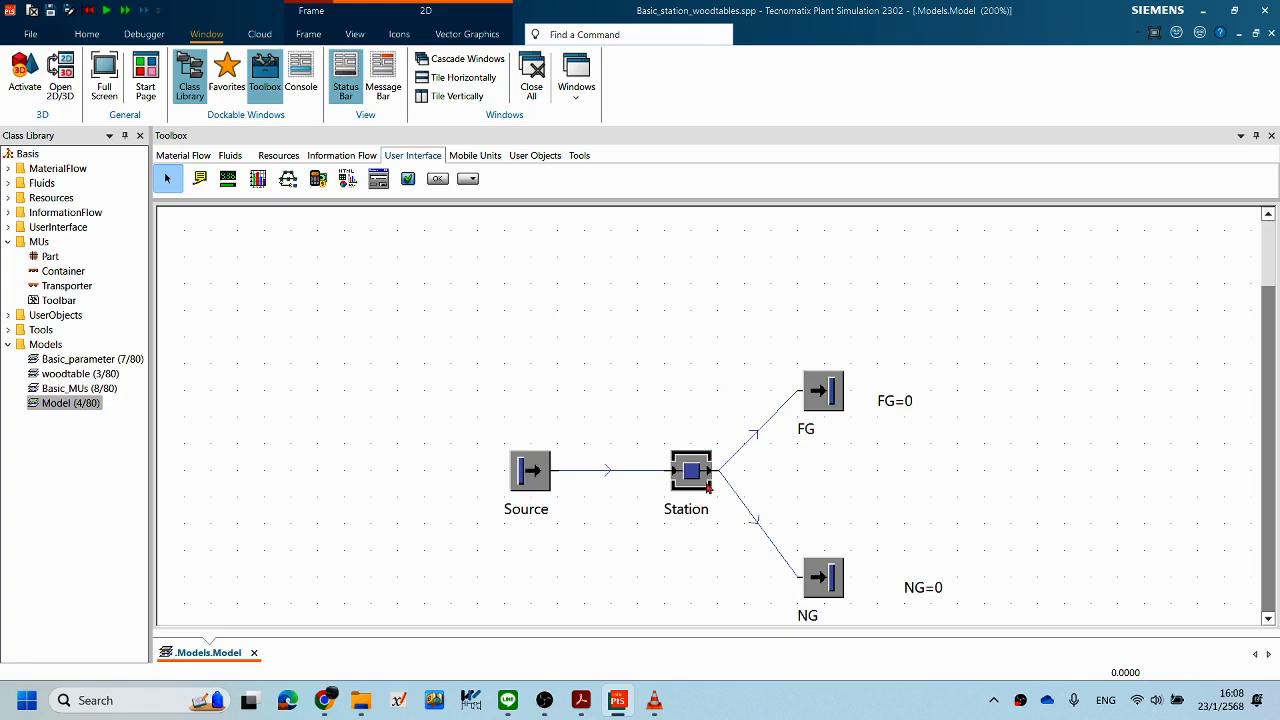
# Step: Set the Station's exit strategy to Start at successor 1 and accept the change
pyautogui.doubleClick(703, 490)
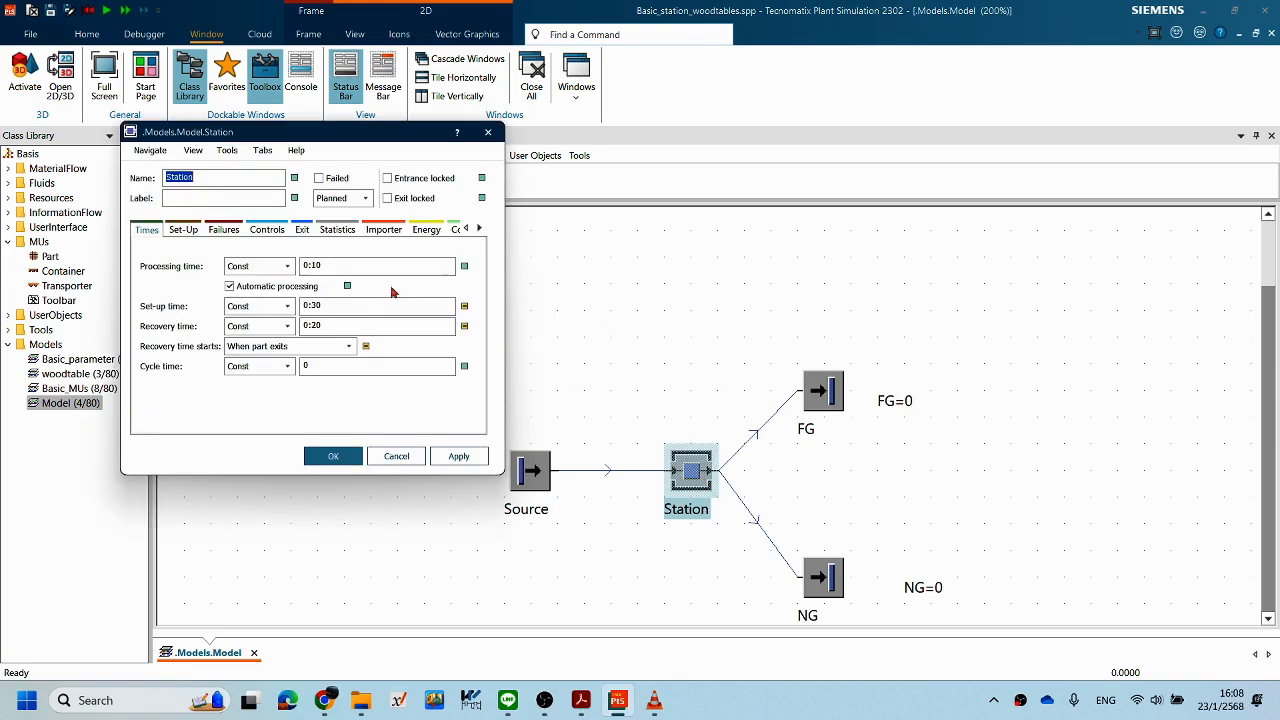
pyautogui.click(300, 231)
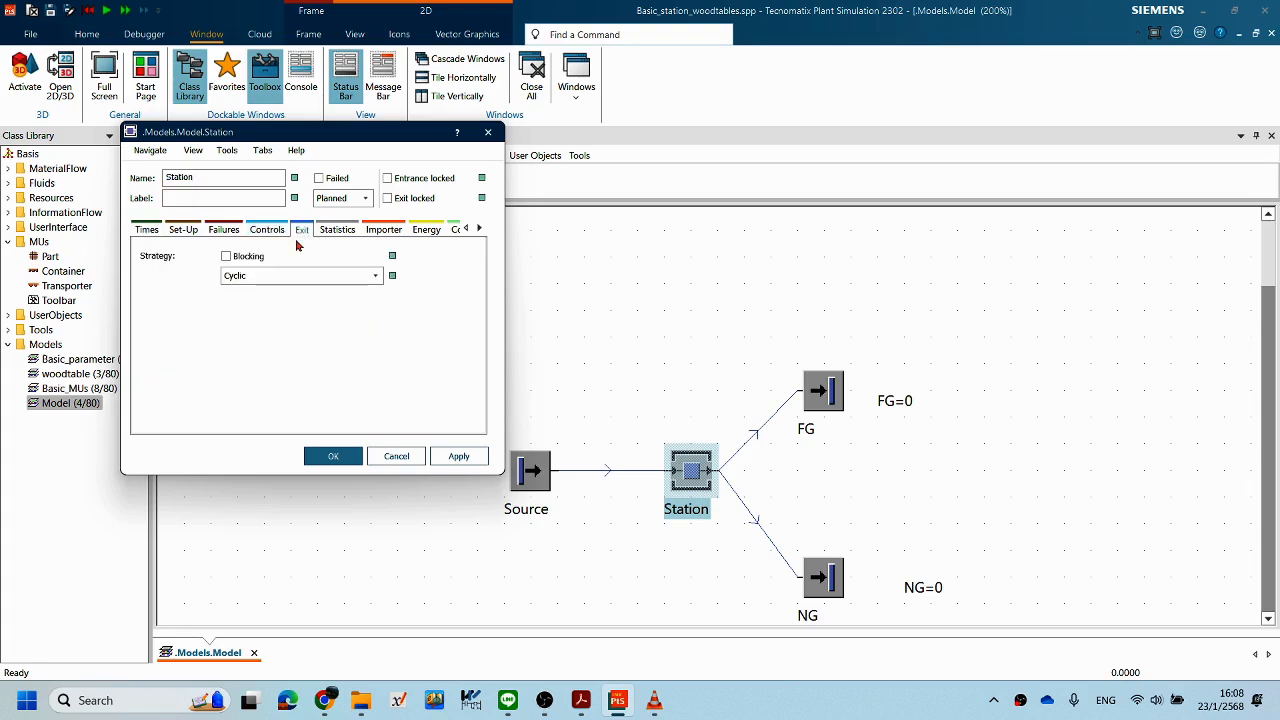
pyautogui.click(373, 276)
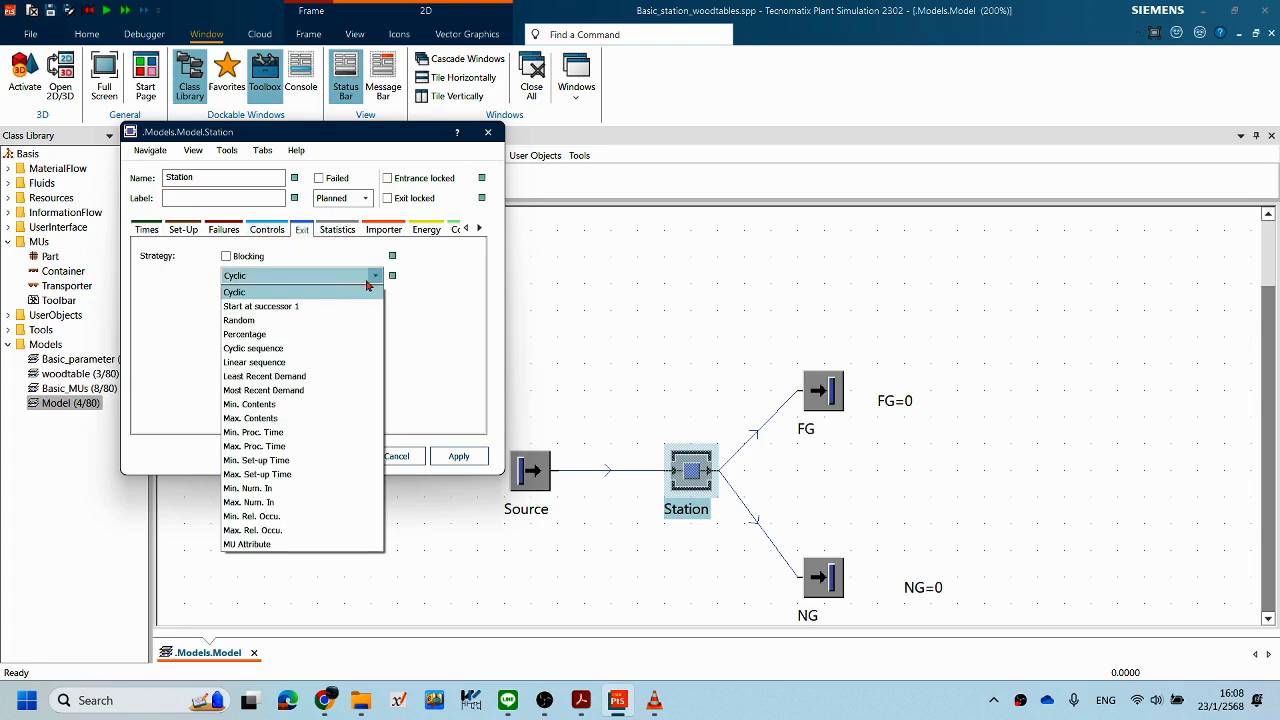
pyautogui.click(301, 307)
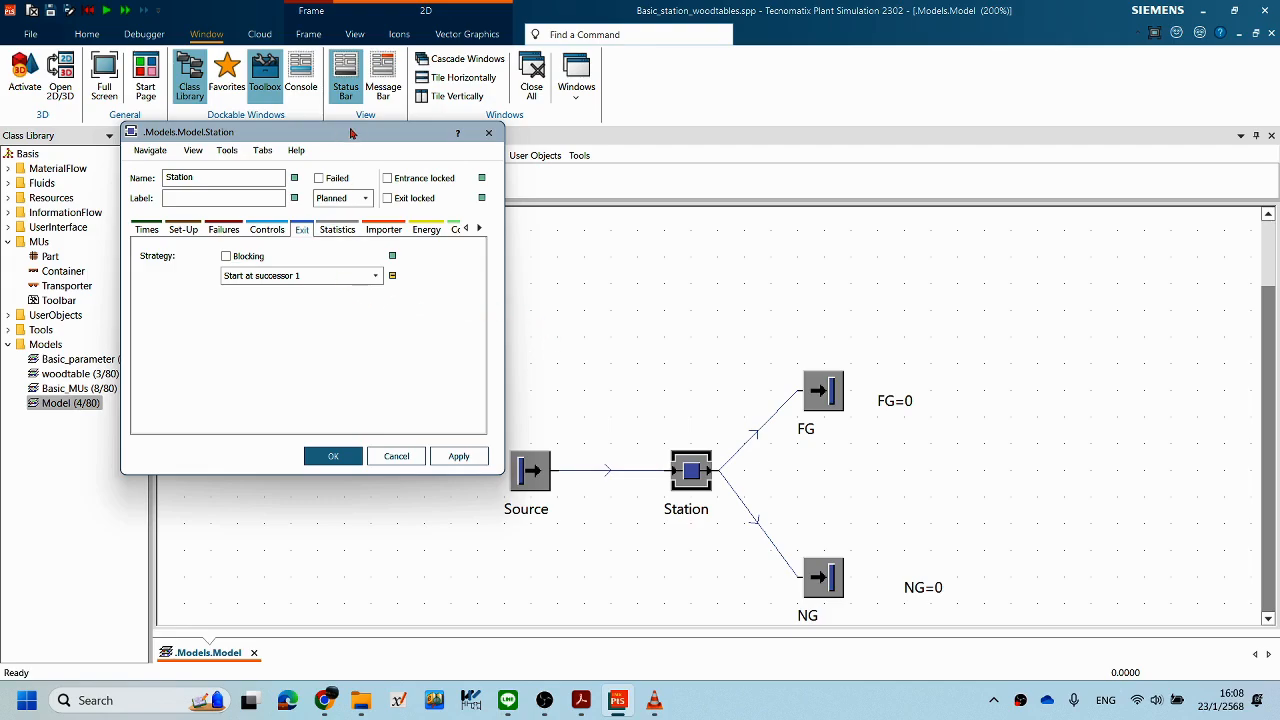
pyautogui.moveTo(348, 135); pyautogui.dragTo(369, 130)
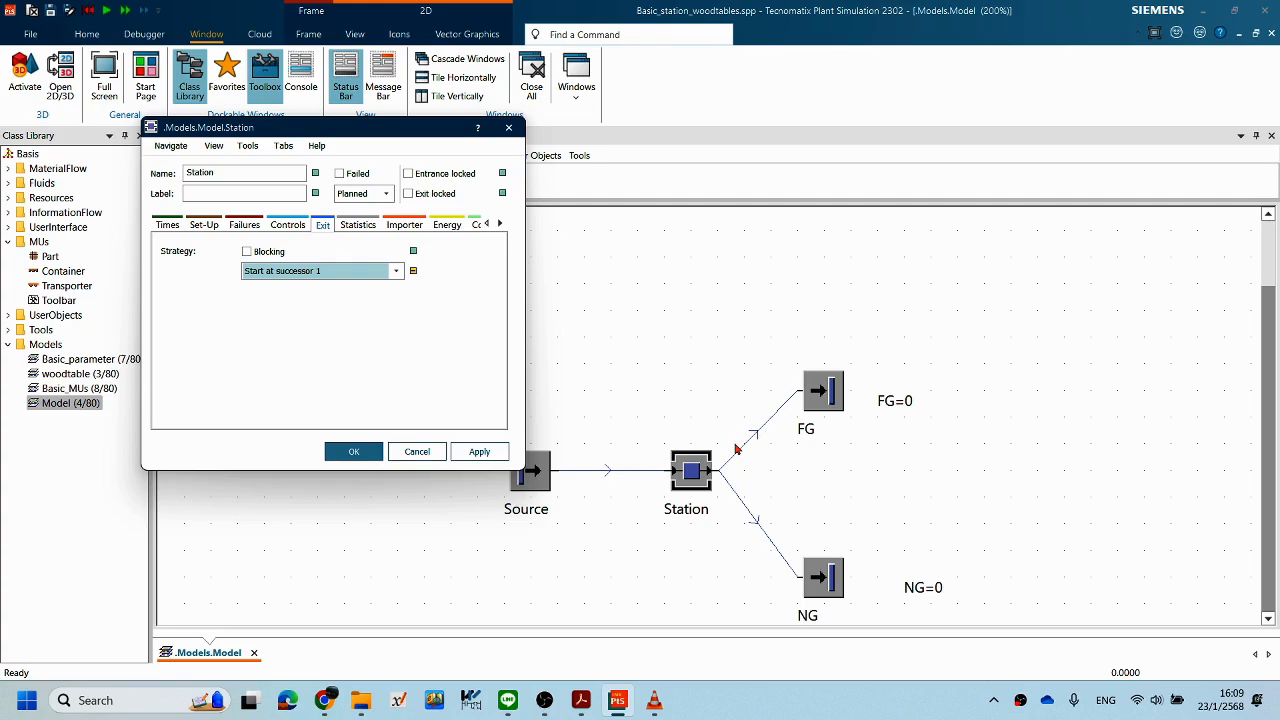
pyautogui.click(812, 415)
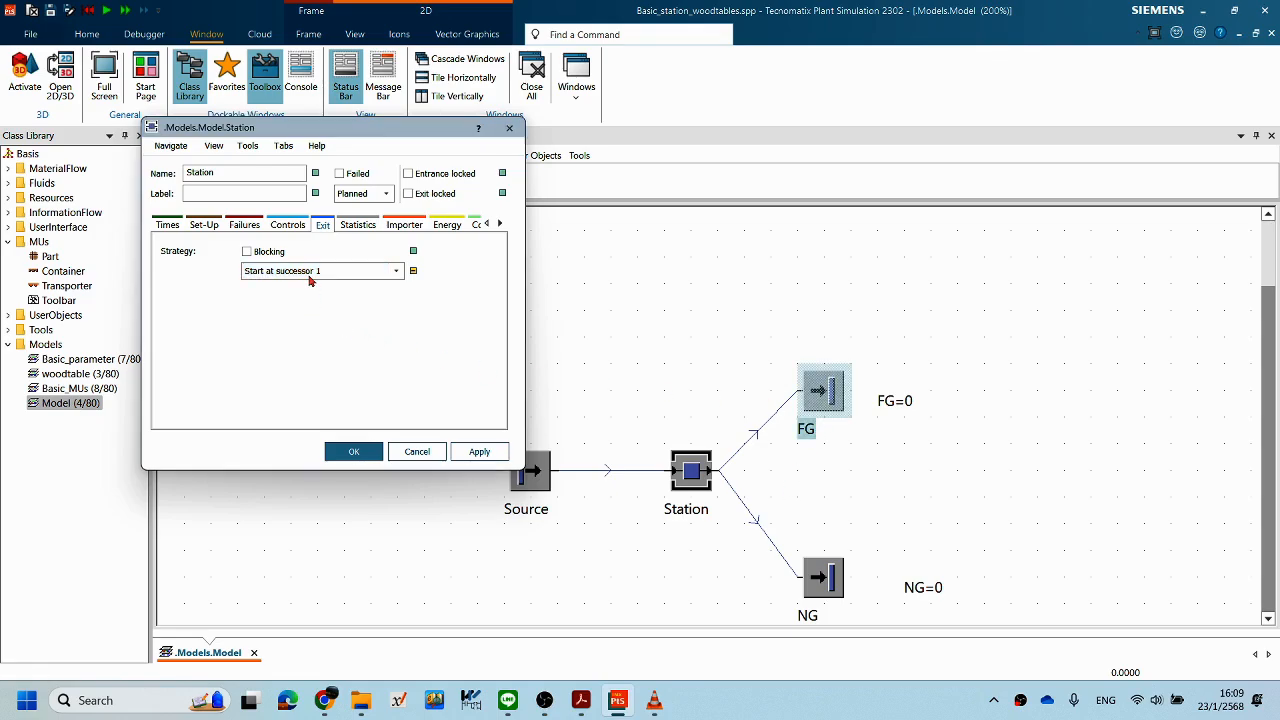
pyautogui.click(920, 490)
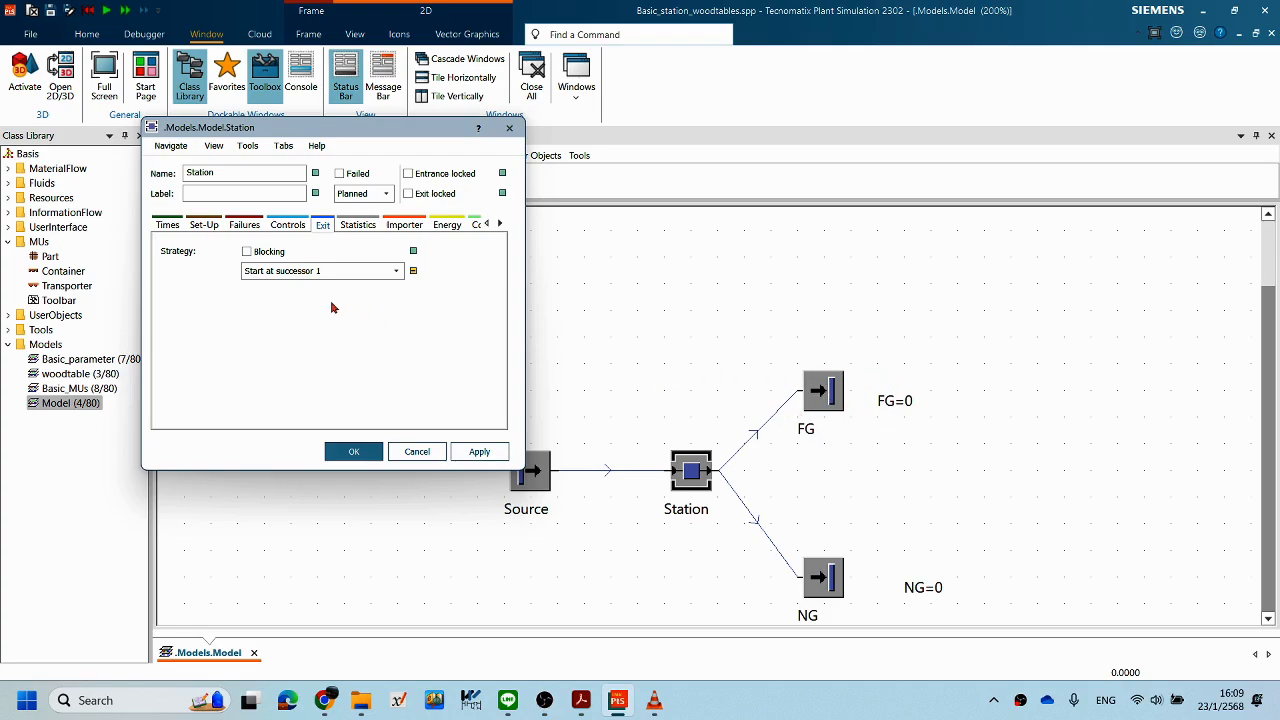
pyautogui.click(360, 452)
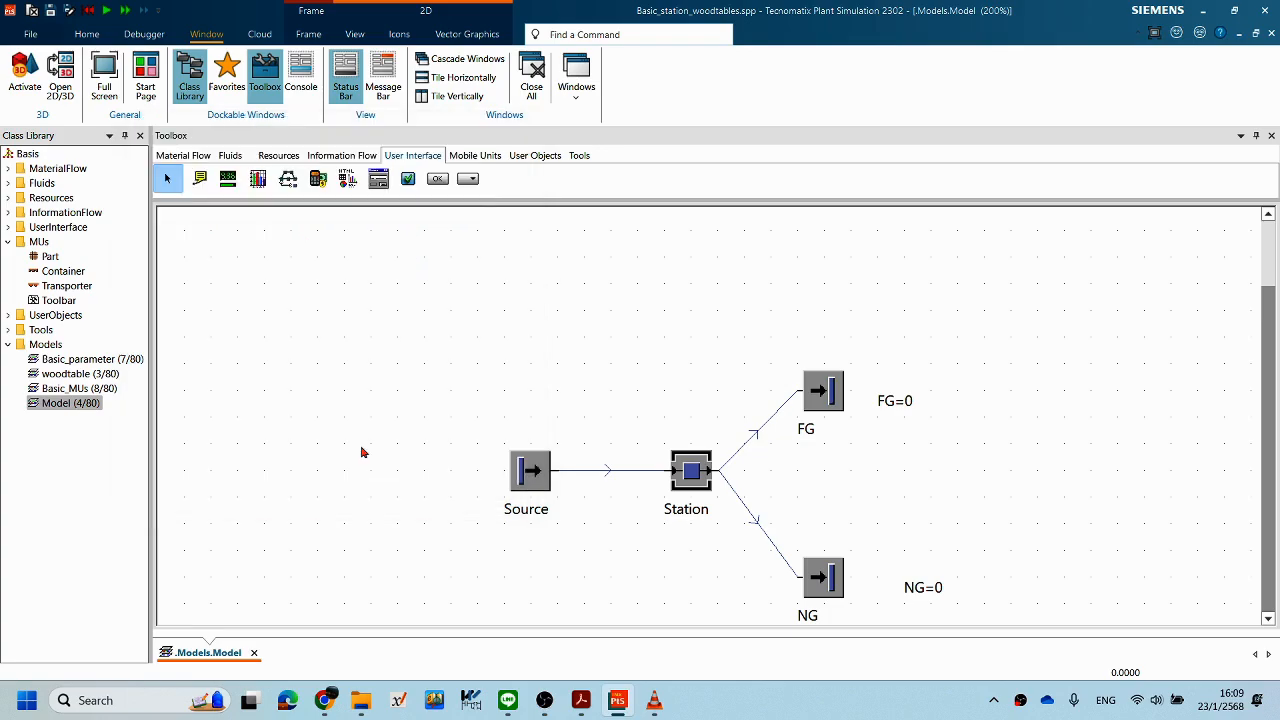
# Step: Run the simulation and raise the EventController's real-time speed to the fastest setting, keeping the drain counts in view
pyautogui.rightClick(985, 340)
pyautogui.click(990, 316)
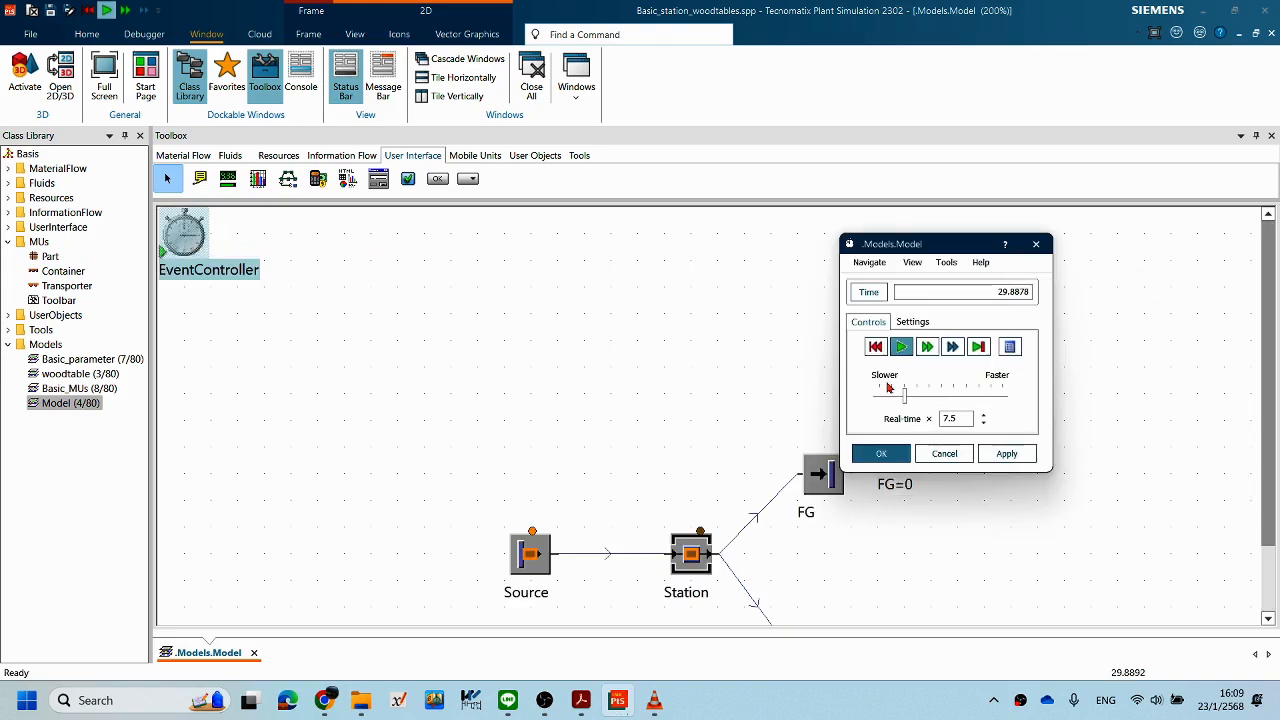
pyautogui.moveTo(904, 395); pyautogui.dragTo(1023, 395)
pyautogui.moveTo(950, 250); pyautogui.dragTo(603, 229)
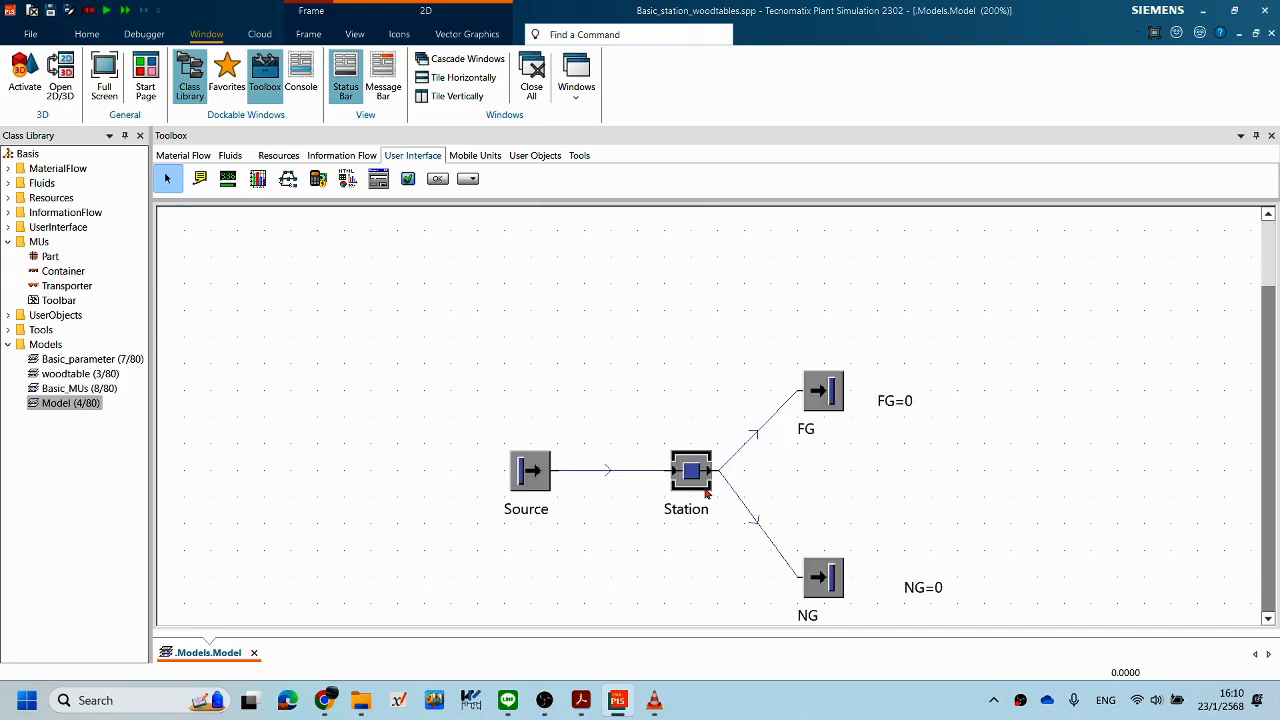
# Step: Set the Station's exit strategy to Percentage and apply the change
pyautogui.doubleClick(706, 492)
pyautogui.click(323, 224)
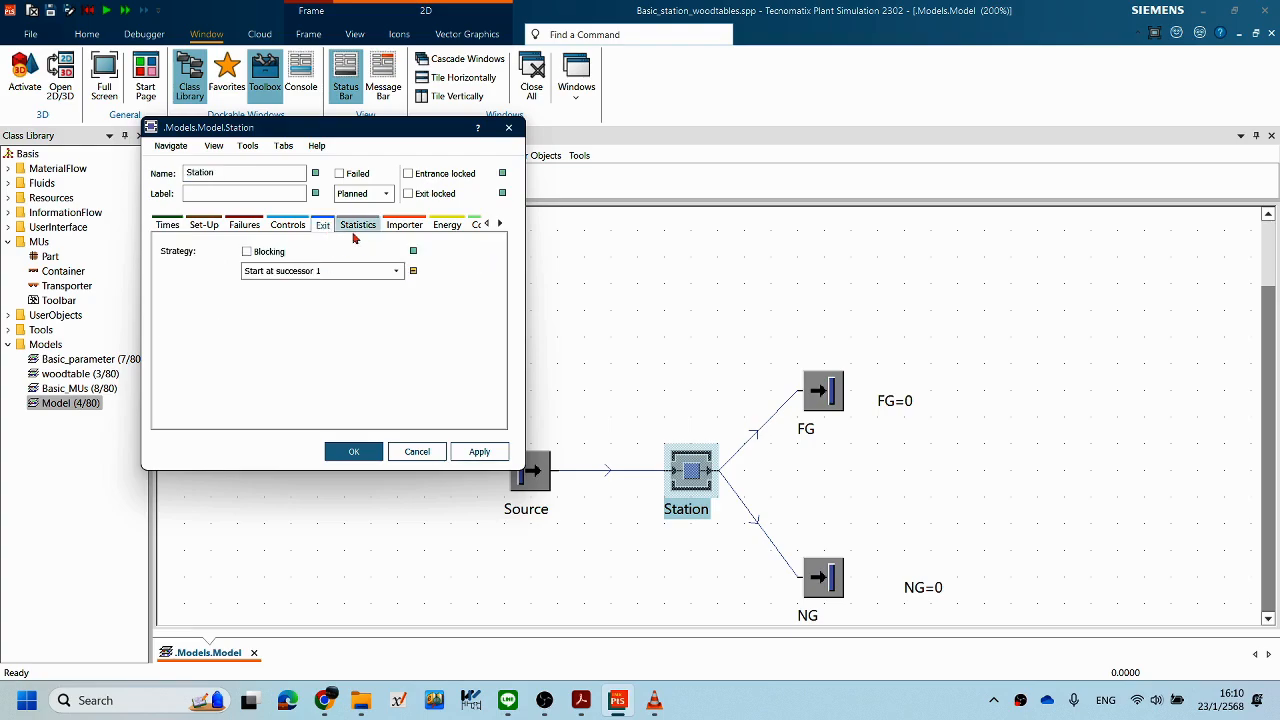
pyautogui.click(389, 275)
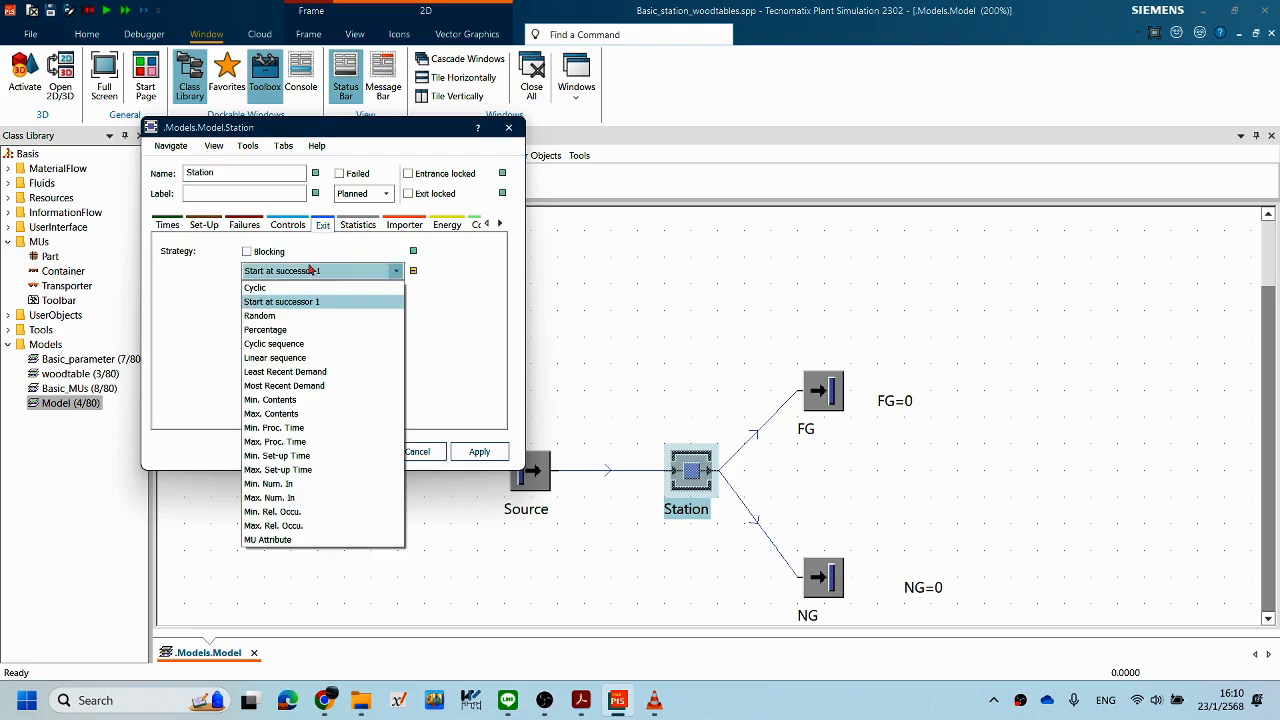
pyautogui.click(286, 333)
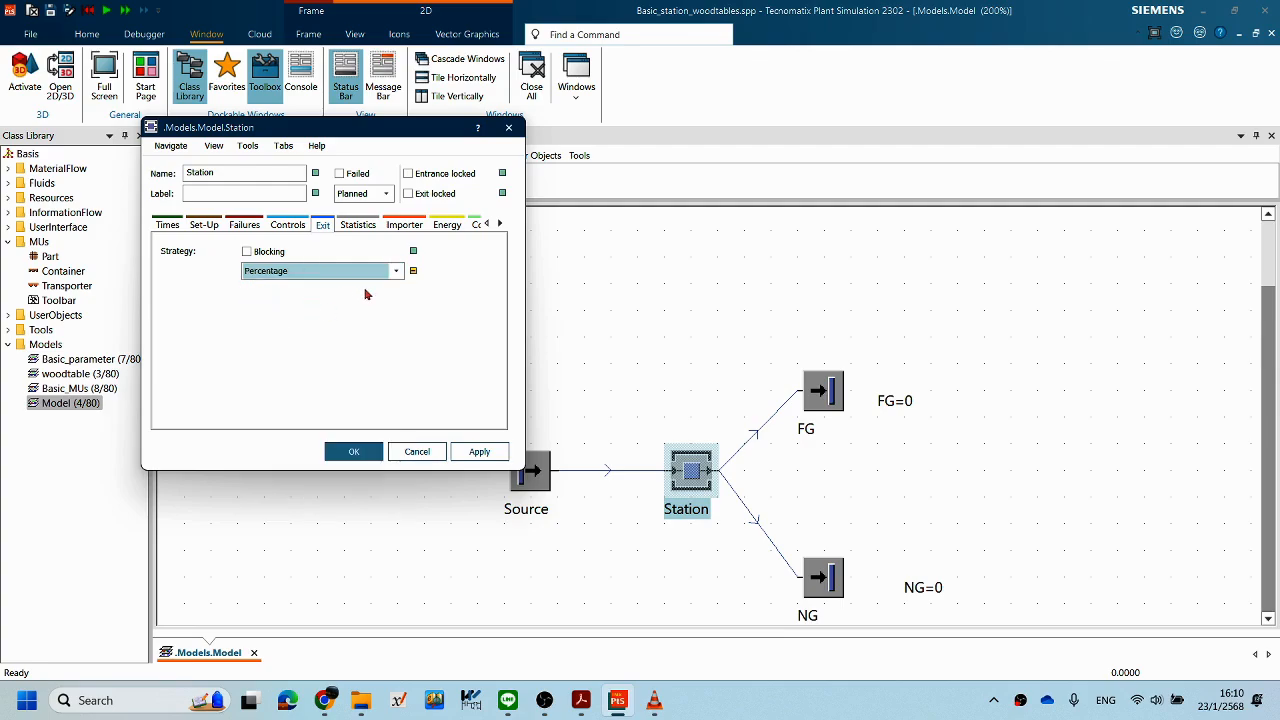
pyautogui.click(412, 271)
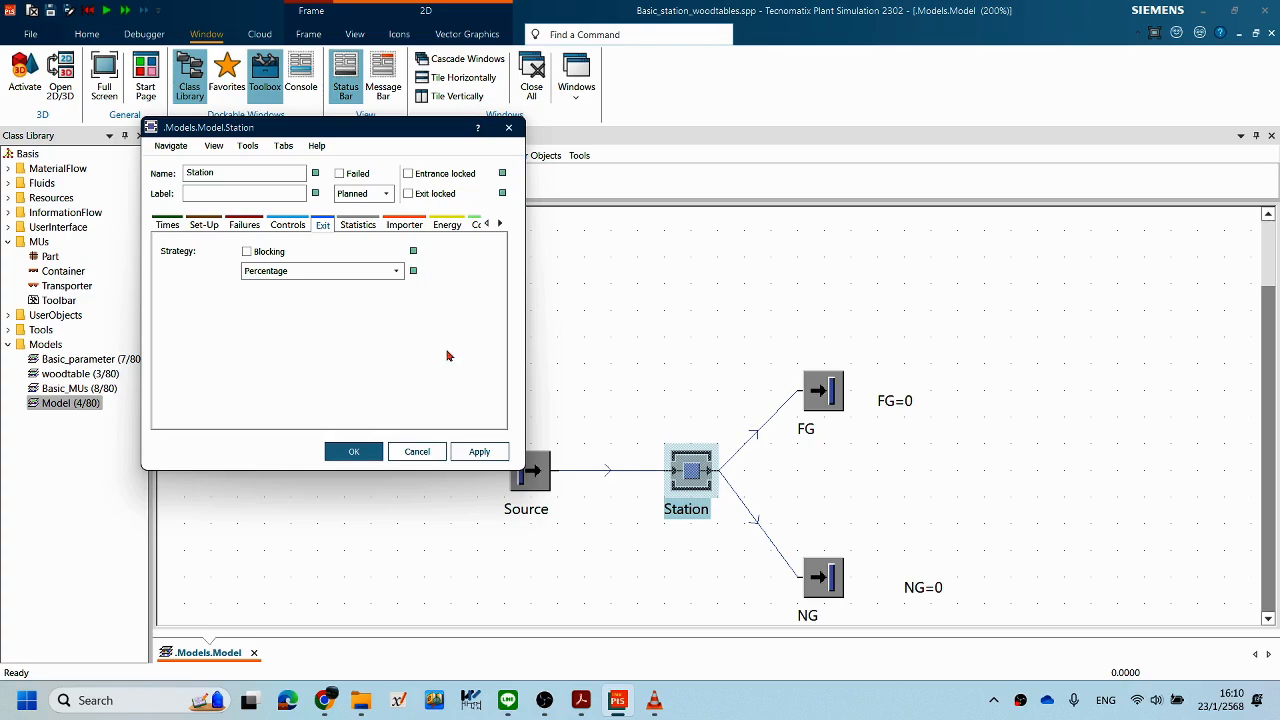
pyautogui.click(481, 452)
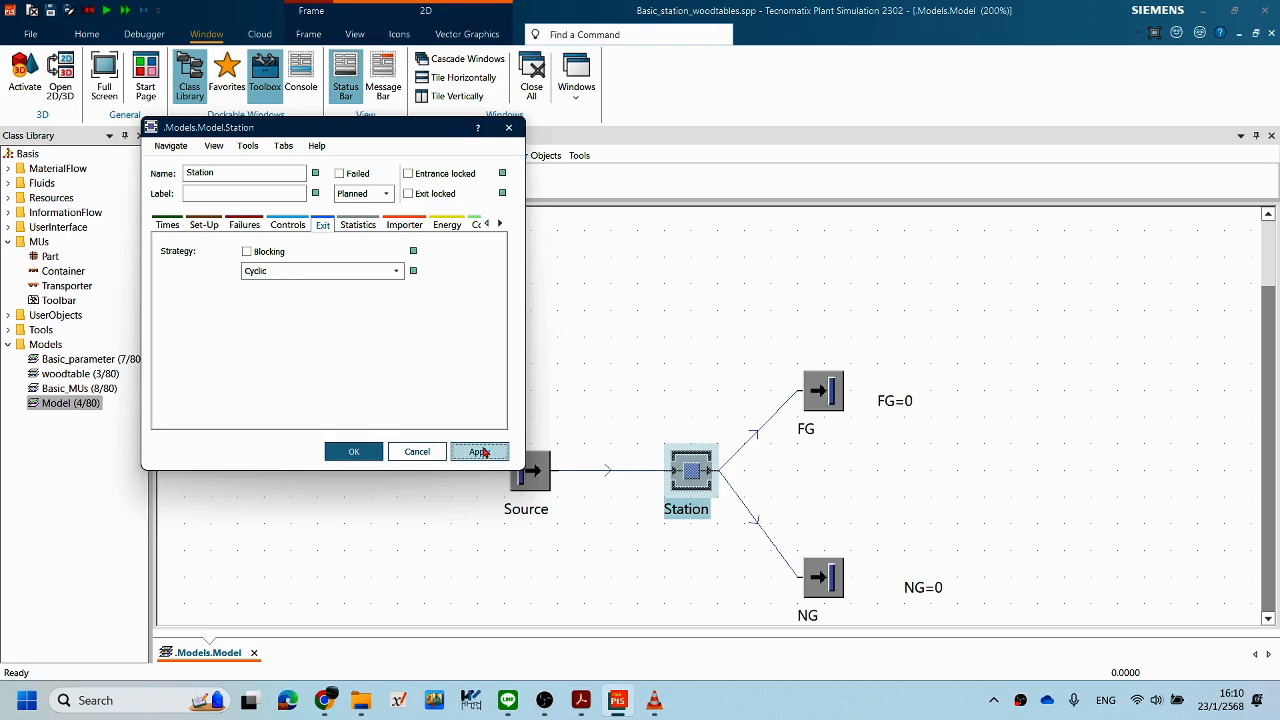
pyautogui.click(394, 270)
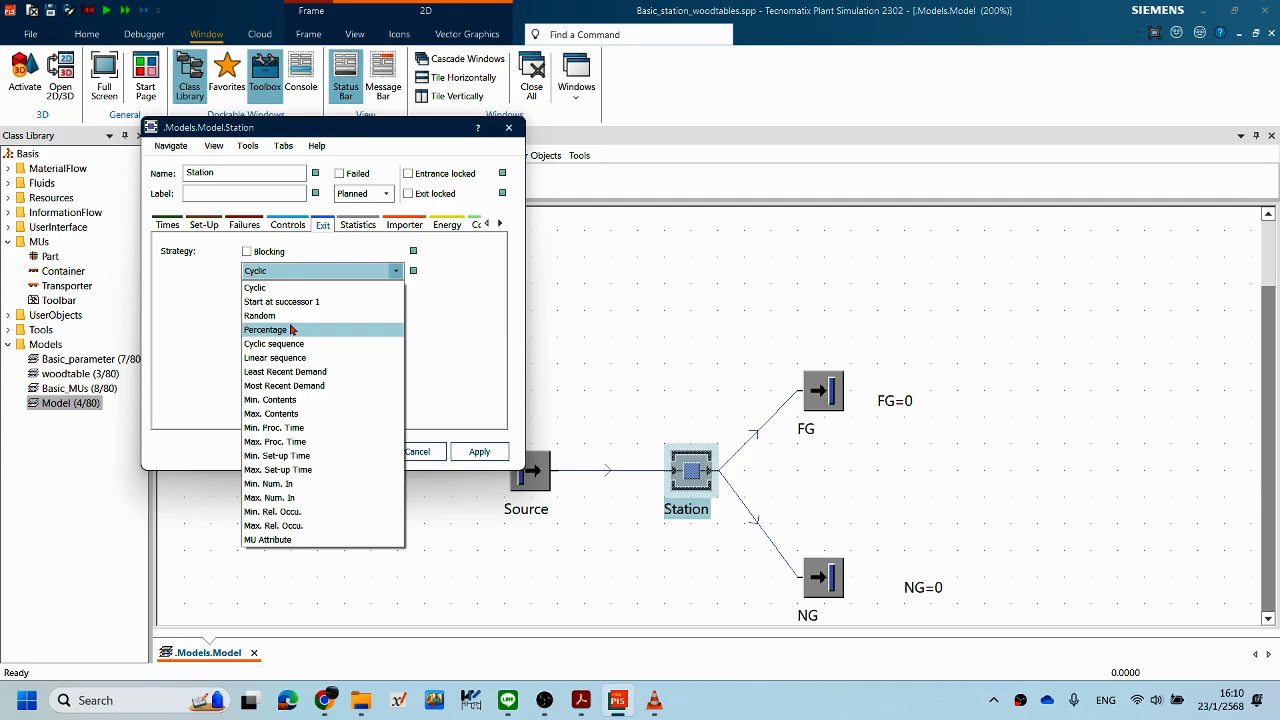
pyautogui.click(330, 329)
pyautogui.click(482, 452)
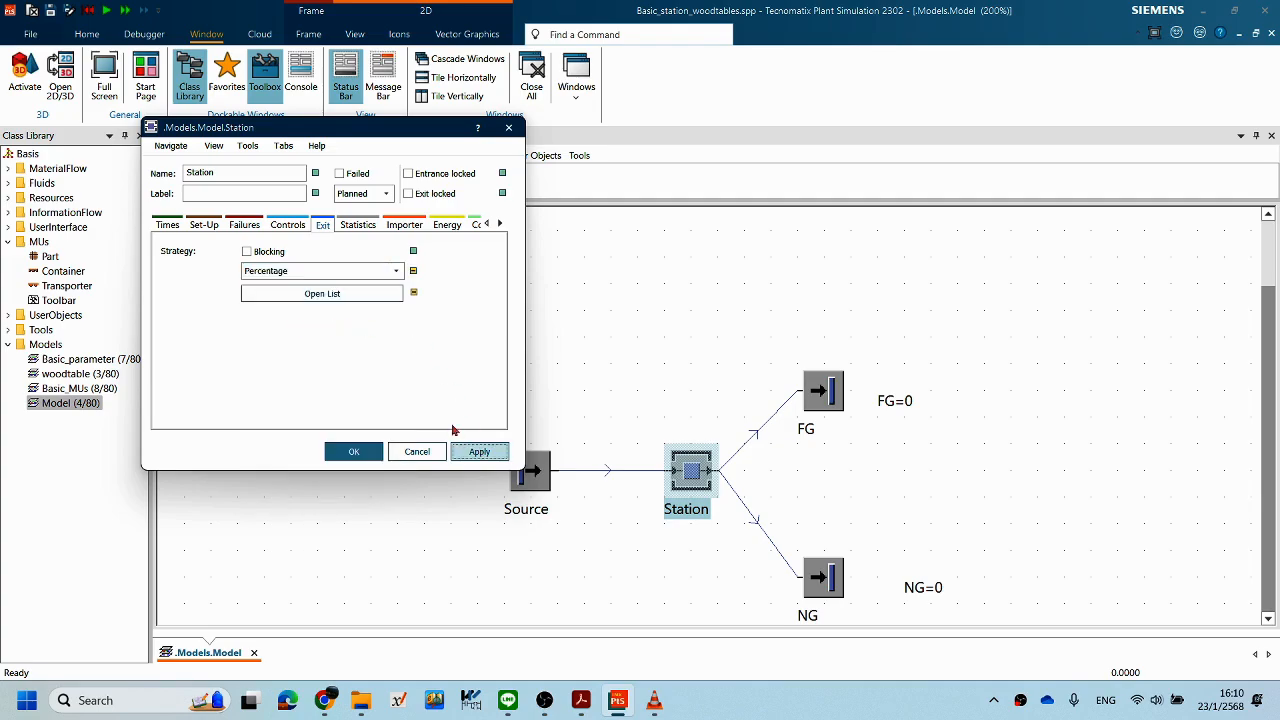
# Step: Fill the Station's exit percentage list with 60 for successor 1 and 40 for successor 2, and accept the settings
pyautogui.click(322, 294)
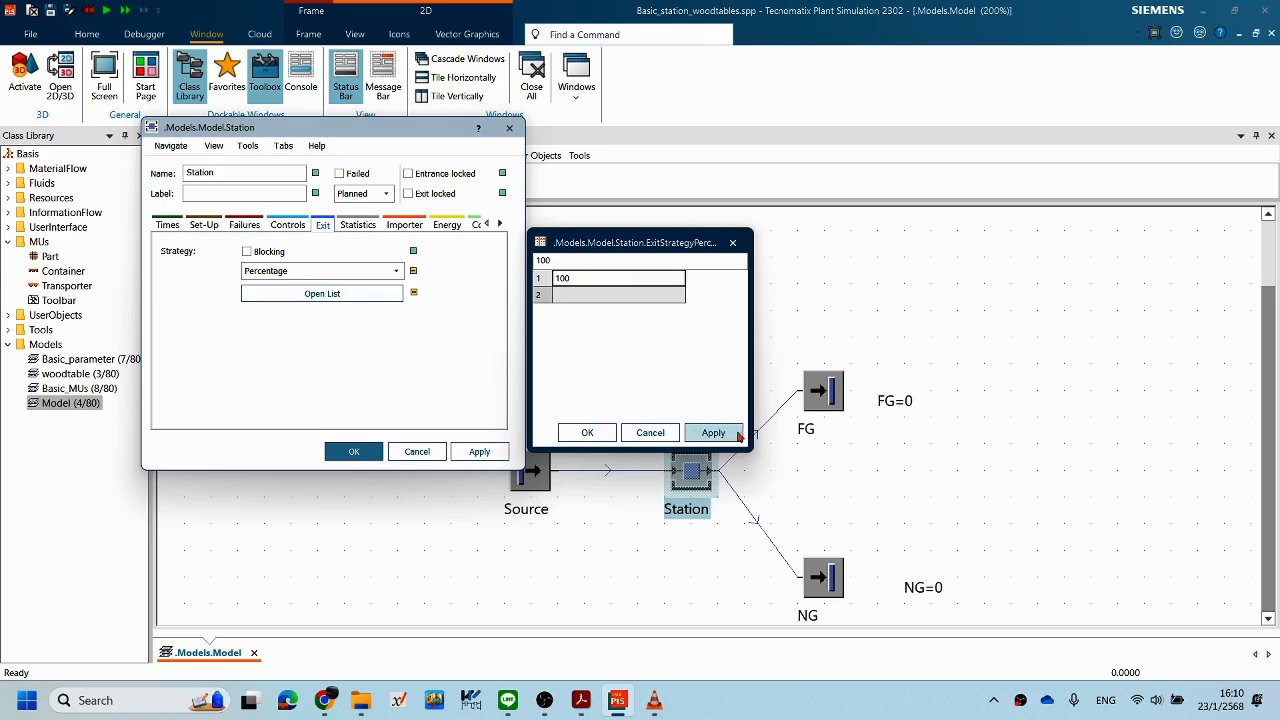
pyautogui.moveTo(676, 252); pyautogui.dragTo(676, 234)
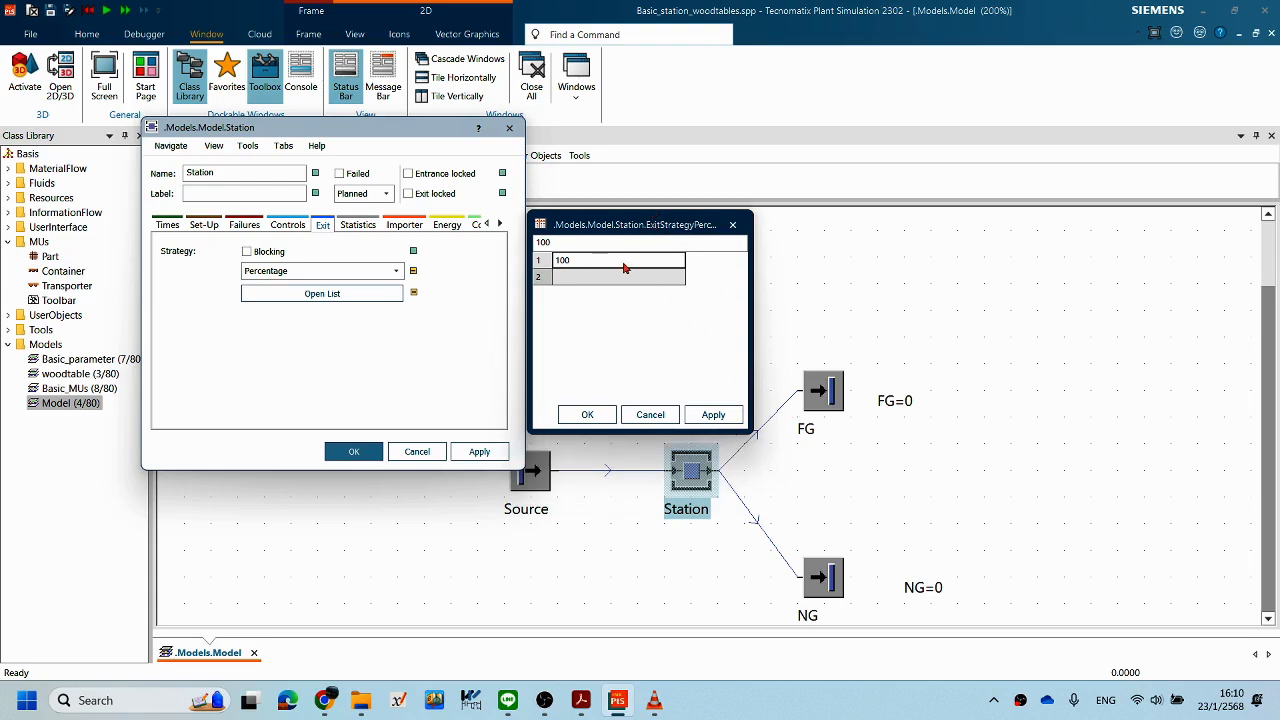
pyautogui.write('60')
pyautogui.click(566, 275)
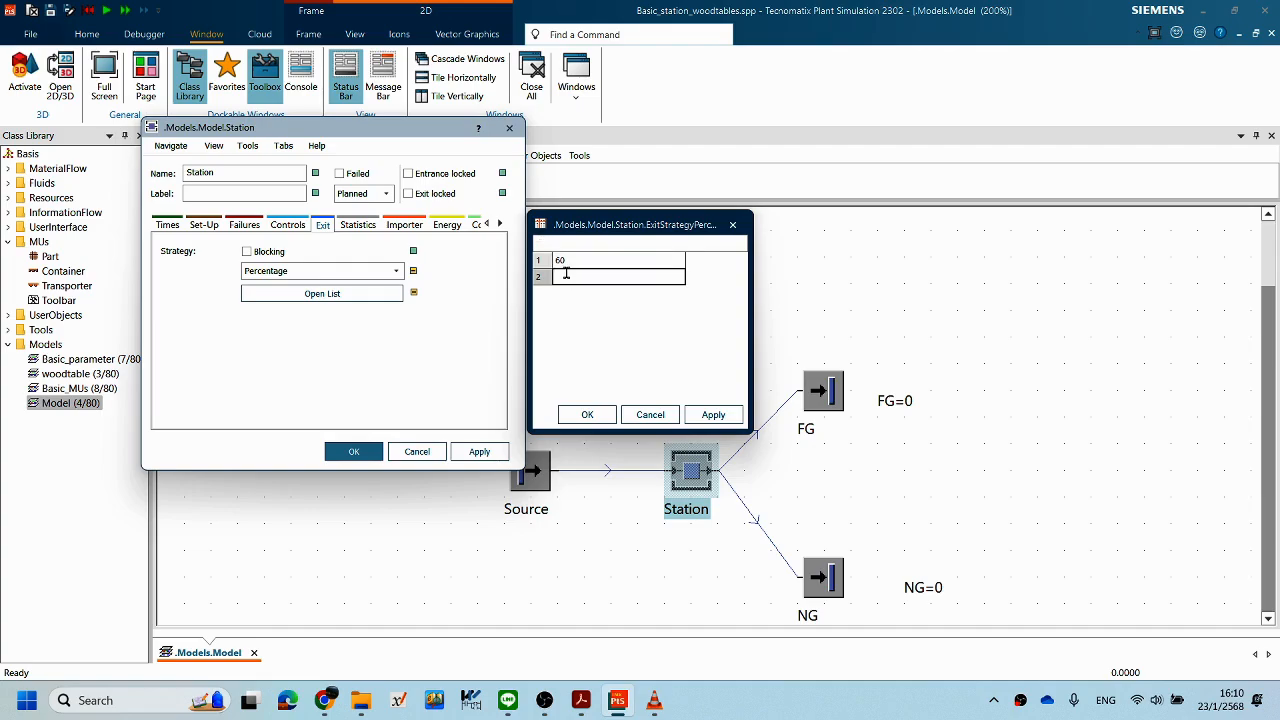
pyautogui.write('40')
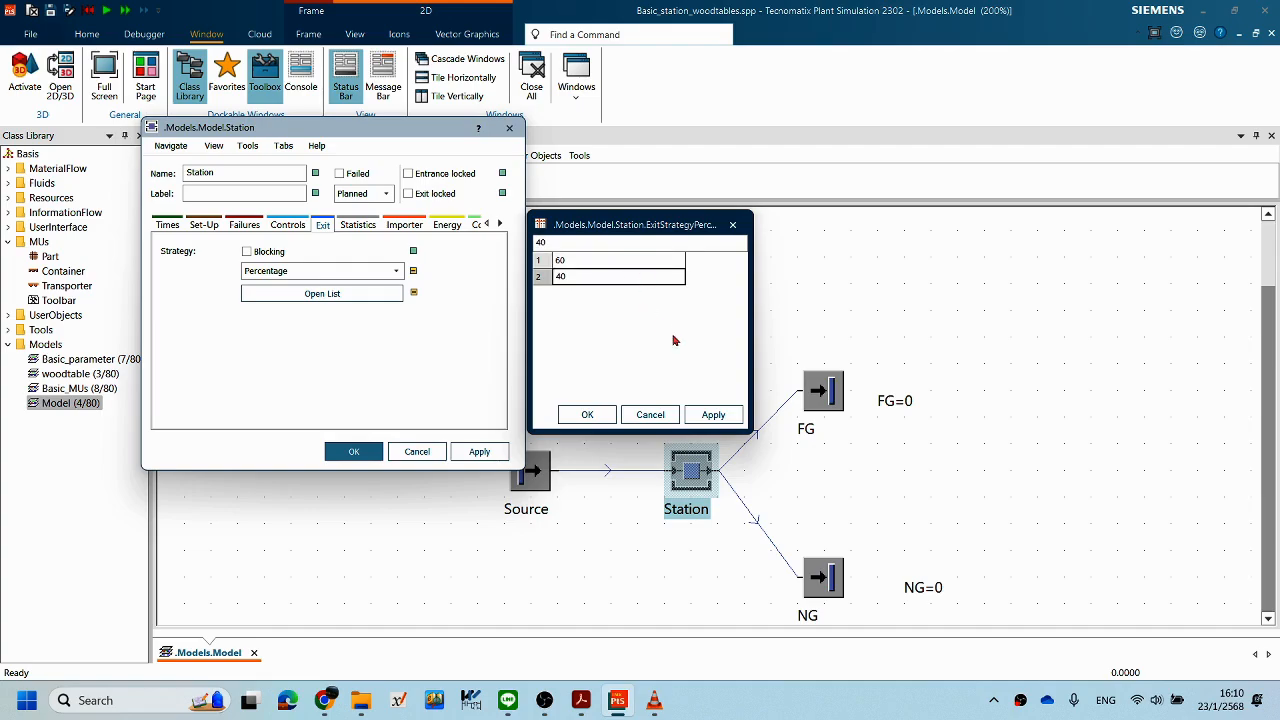
pyautogui.click(710, 415)
pyautogui.click(587, 414)
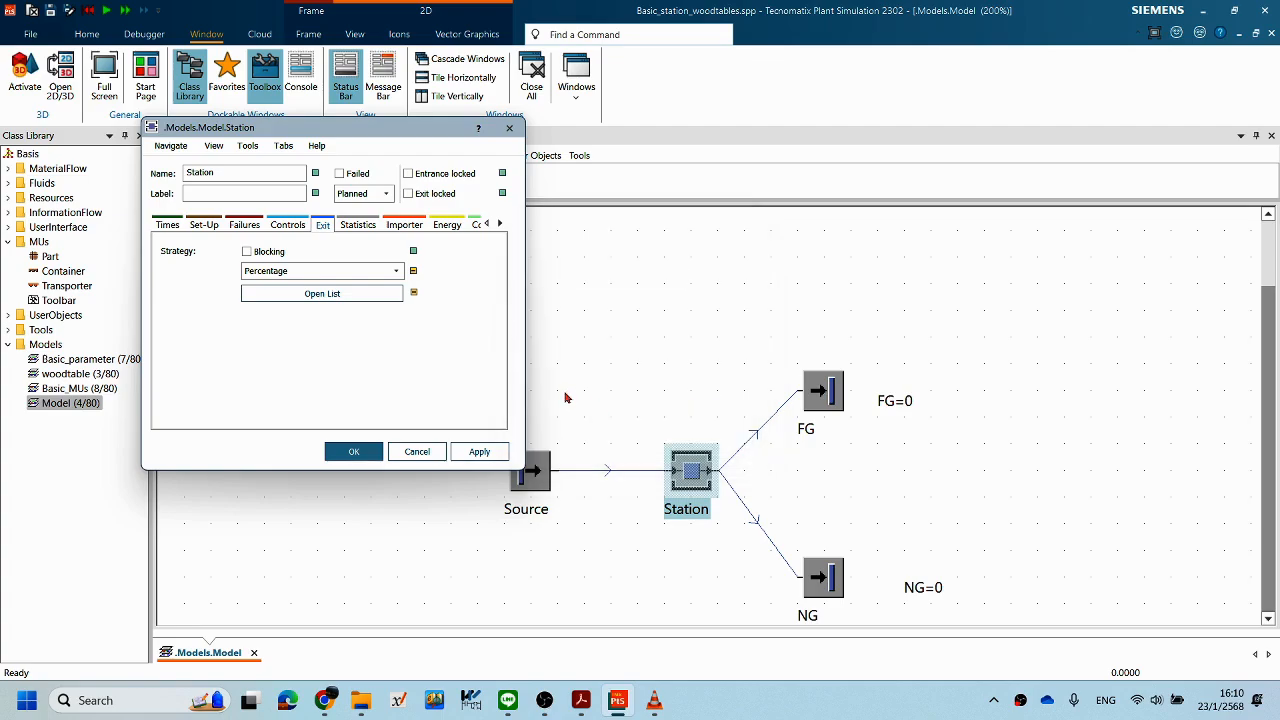
pyautogui.click(476, 451)
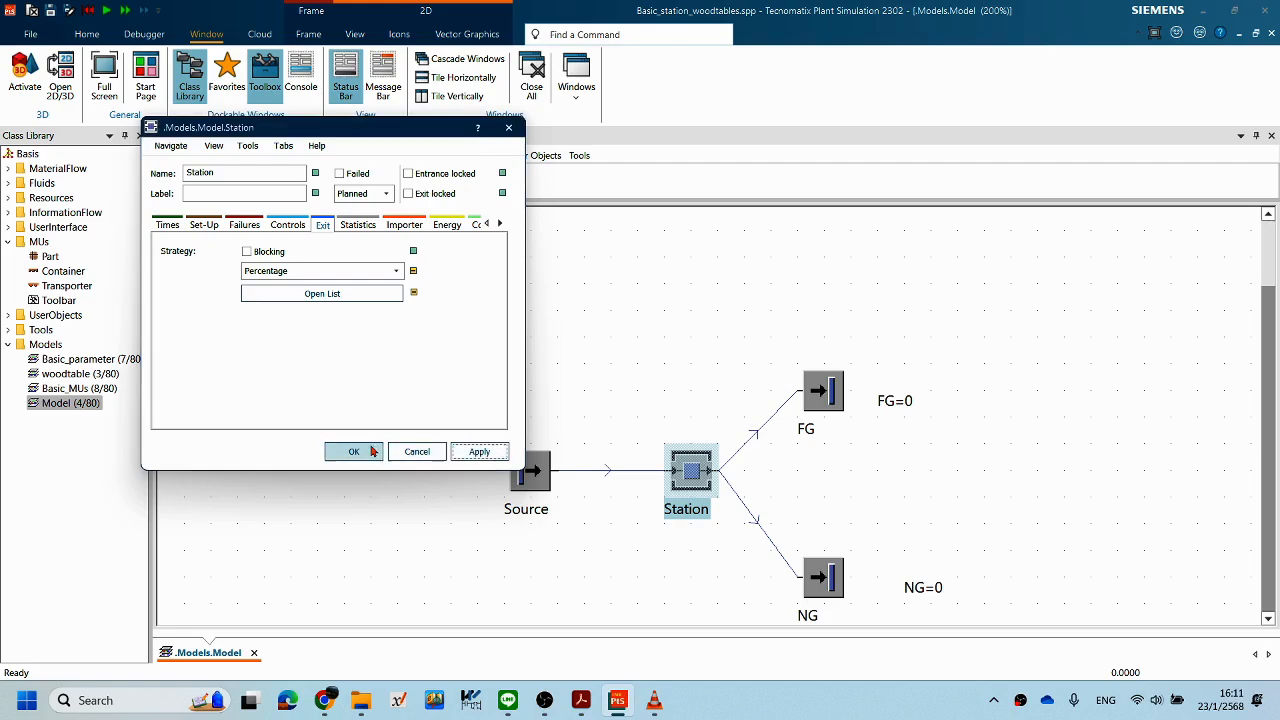
pyautogui.click(363, 452)
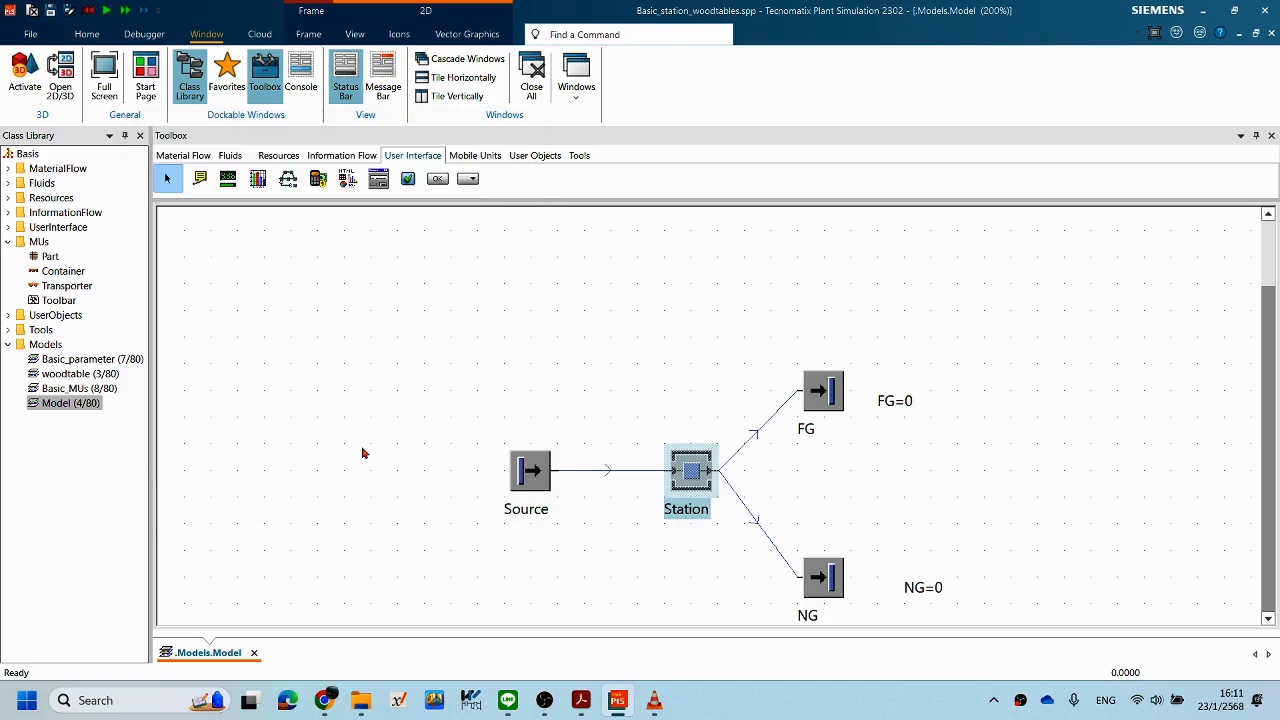
pyautogui.rightClick(926, 290)
pyautogui.click(933, 268)
pyautogui.rightClick(1018, 326)
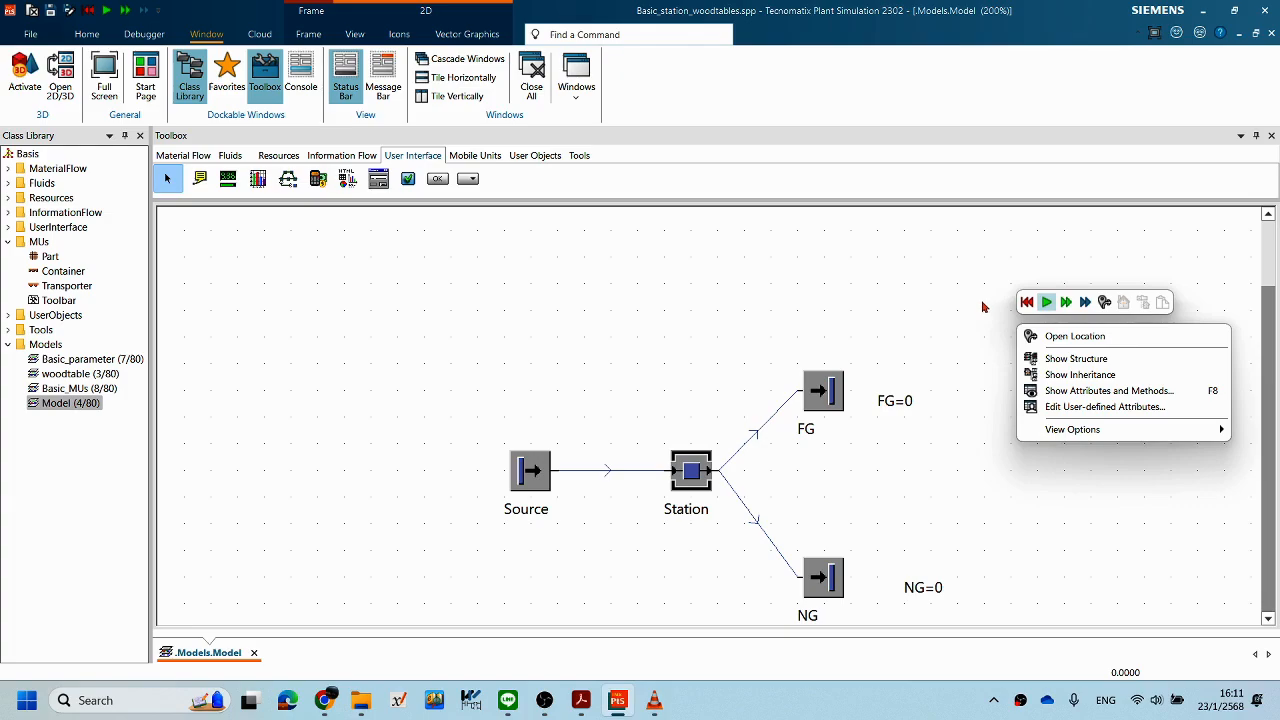
pyautogui.click(995, 342)
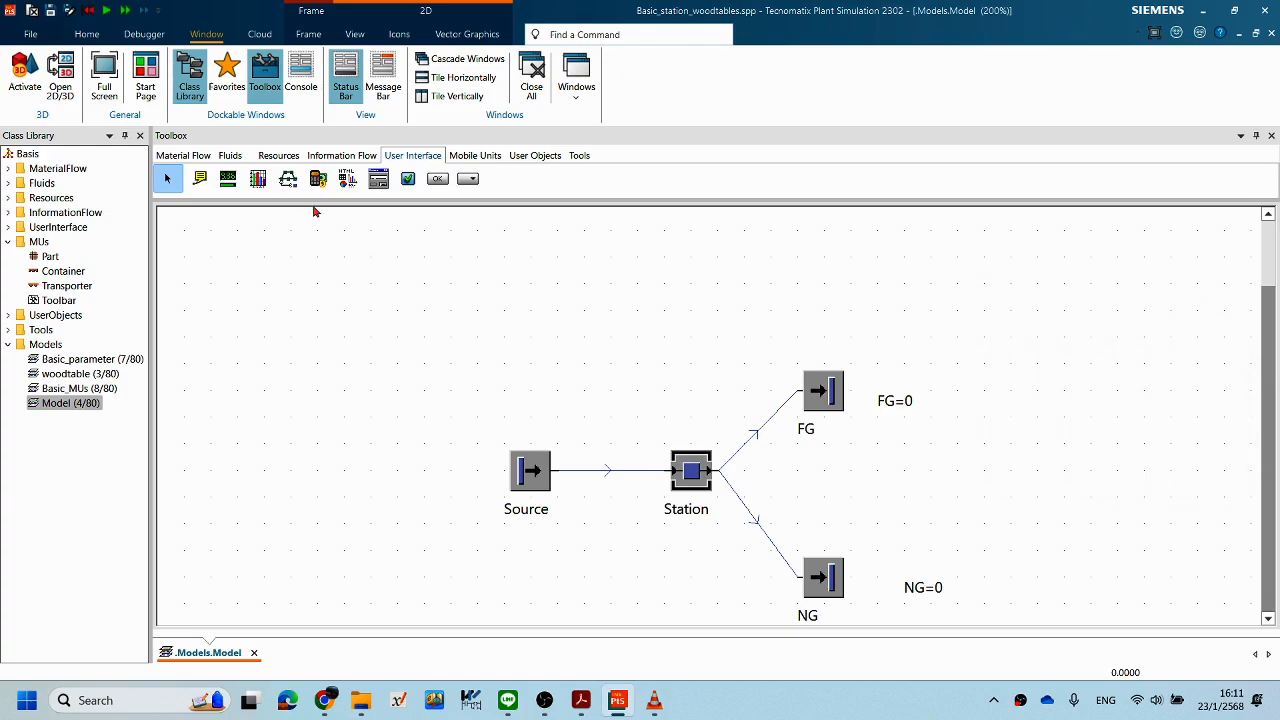
# Step: Examine the exit strategies available for the Station, keeping Percentage selected
pyautogui.doubleClick(697, 490)
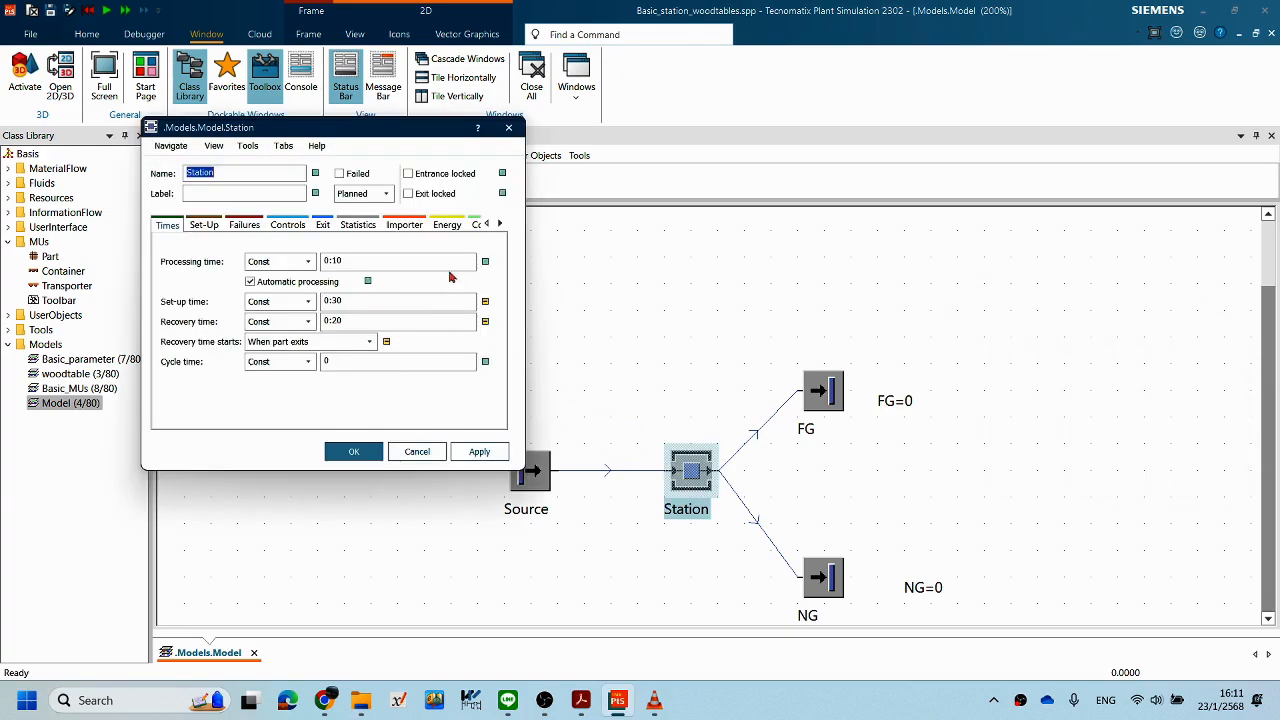
pyautogui.click(324, 226)
pyautogui.click(352, 271)
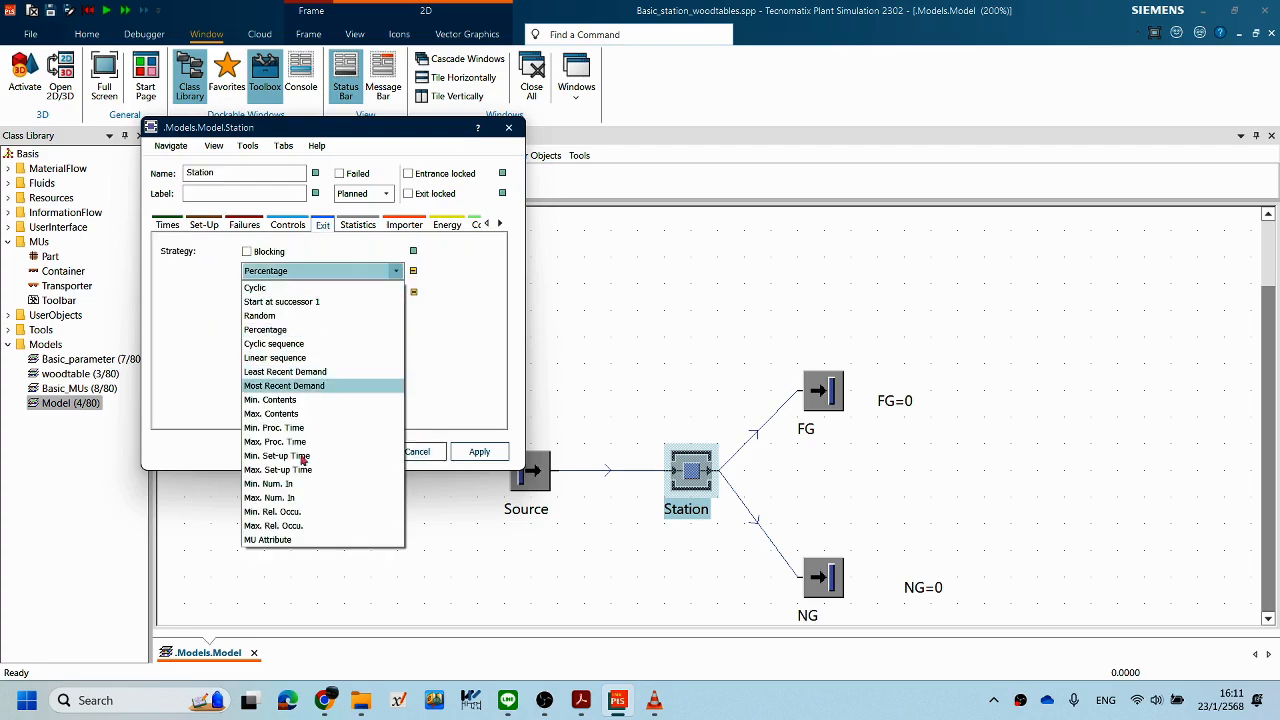
pyautogui.click(460, 310)
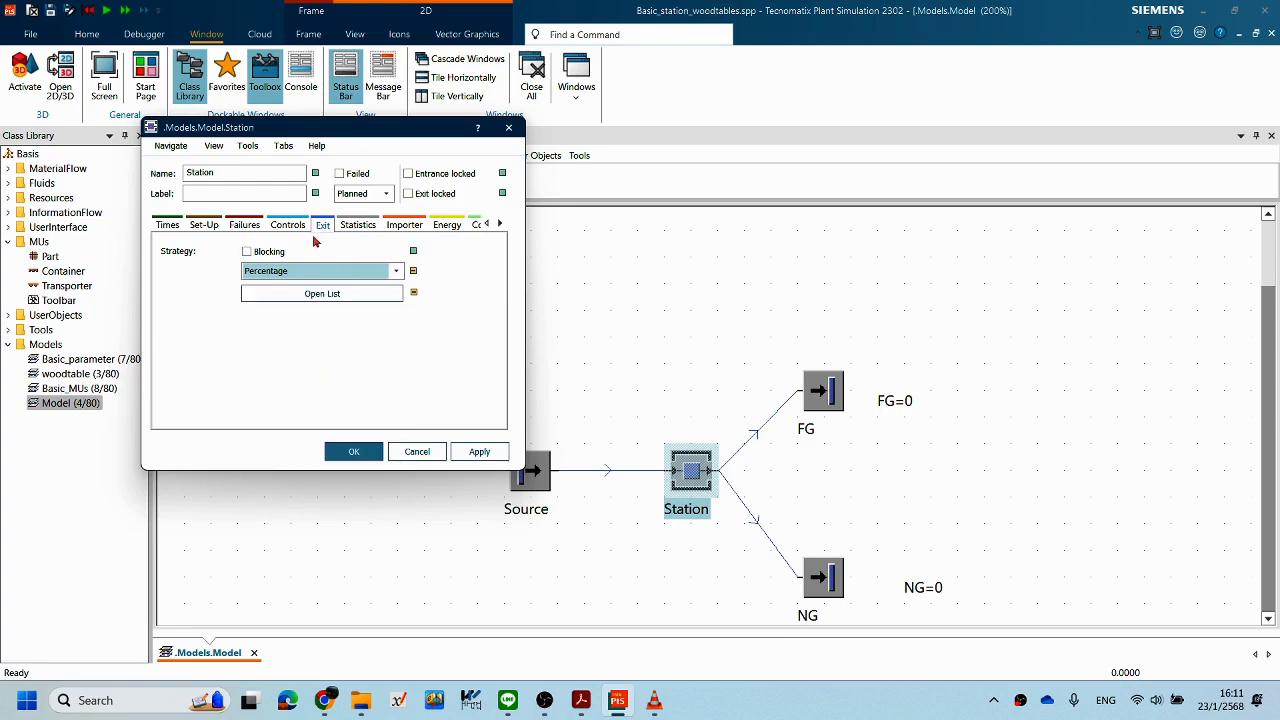
# Step: Try out a new Station failure with Availability switched off, checking the duration distributions, and discard it
pyautogui.click(245, 225)
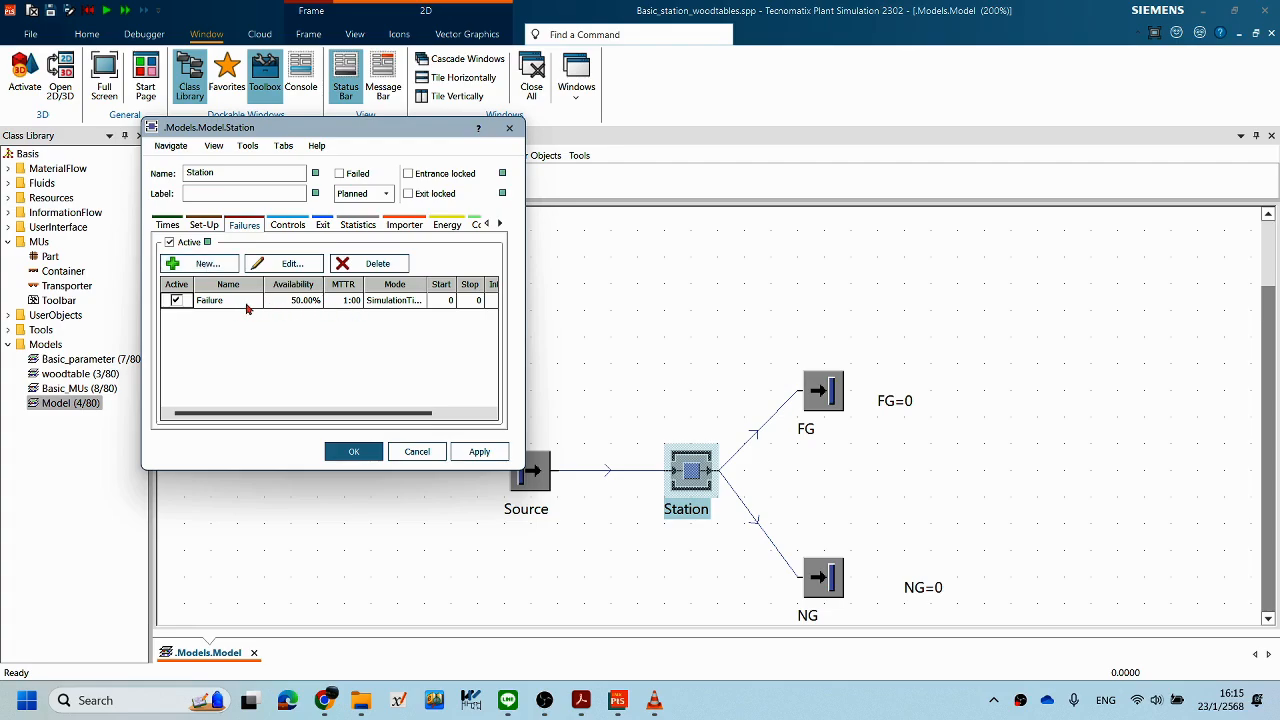
pyautogui.click(207, 264)
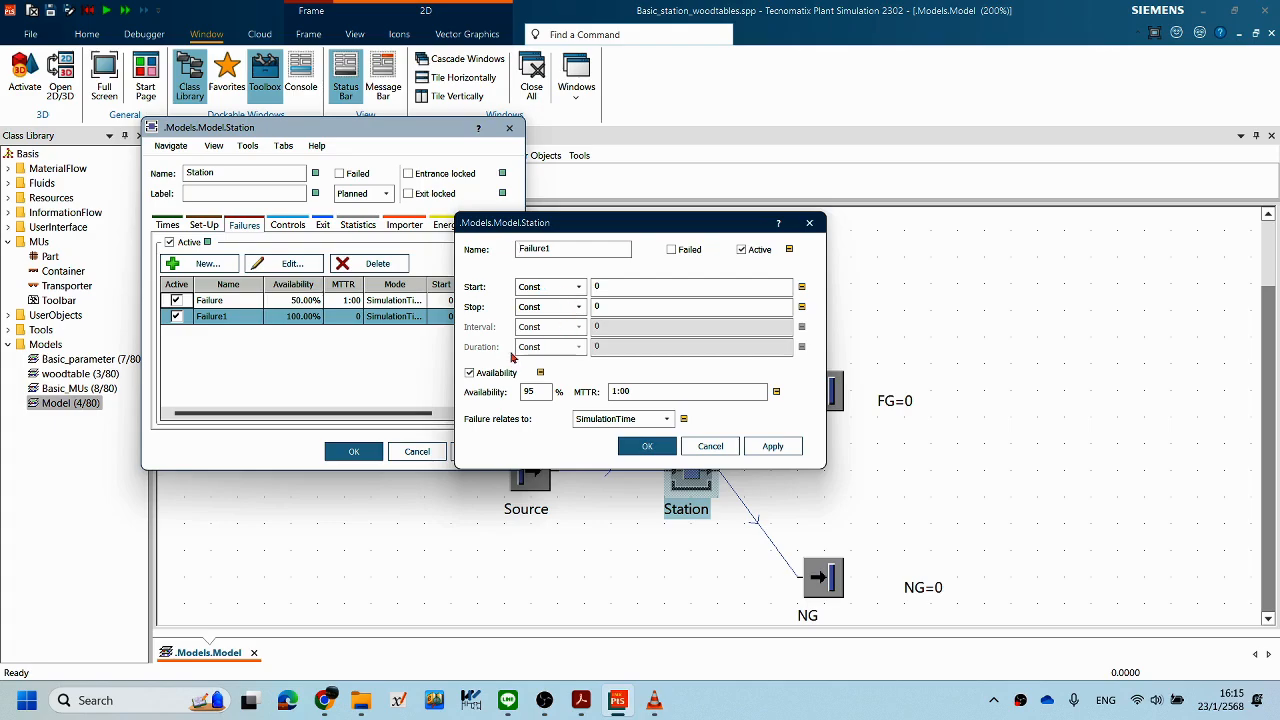
pyautogui.click(490, 375)
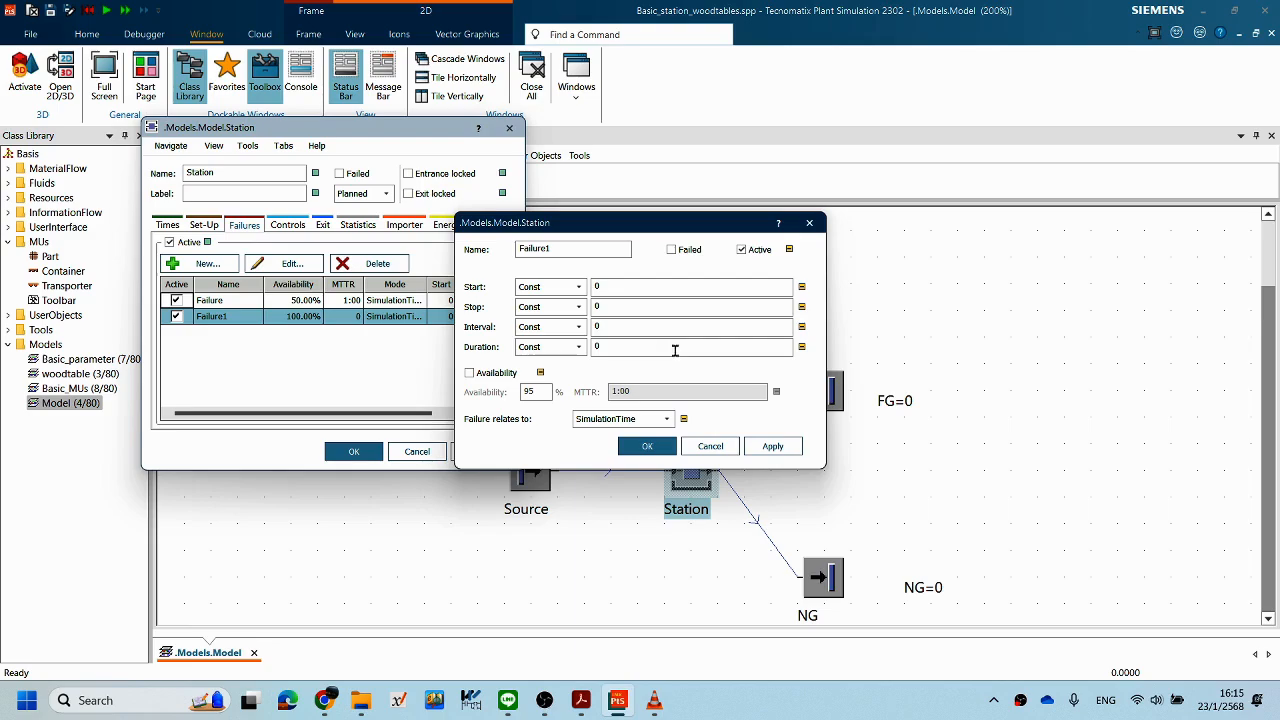
pyautogui.click(579, 347)
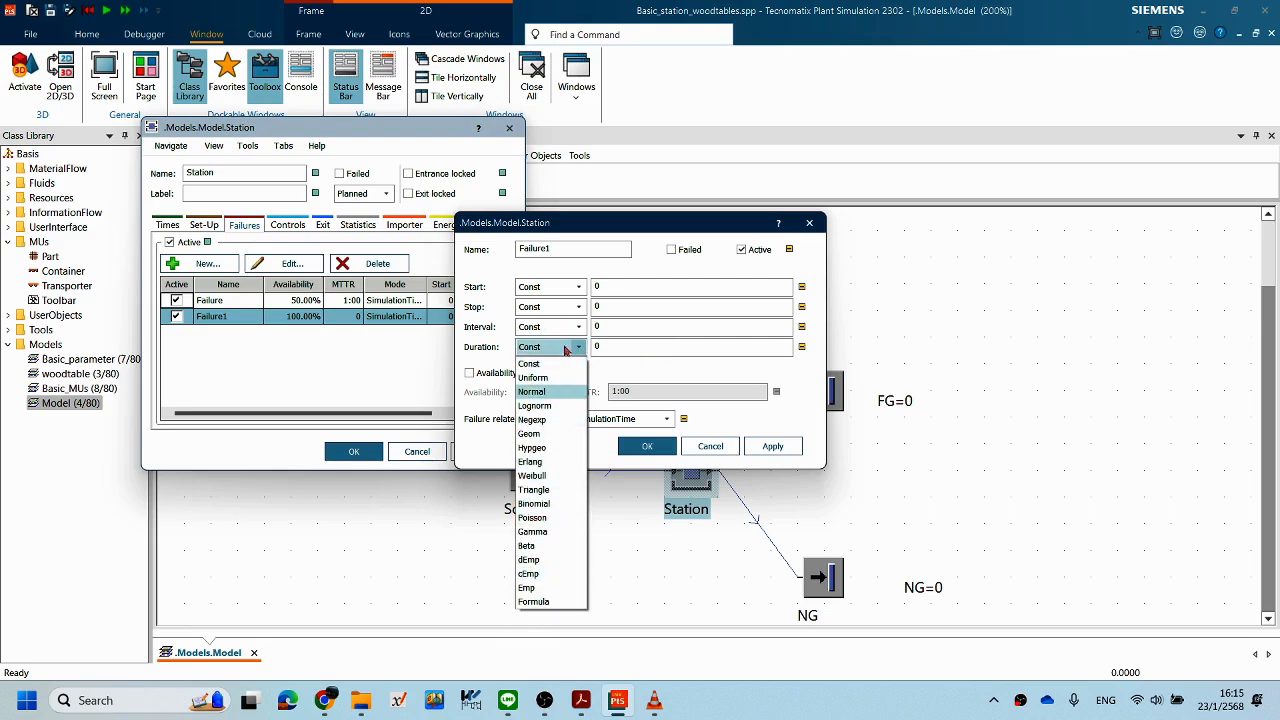
pyautogui.click(632, 270)
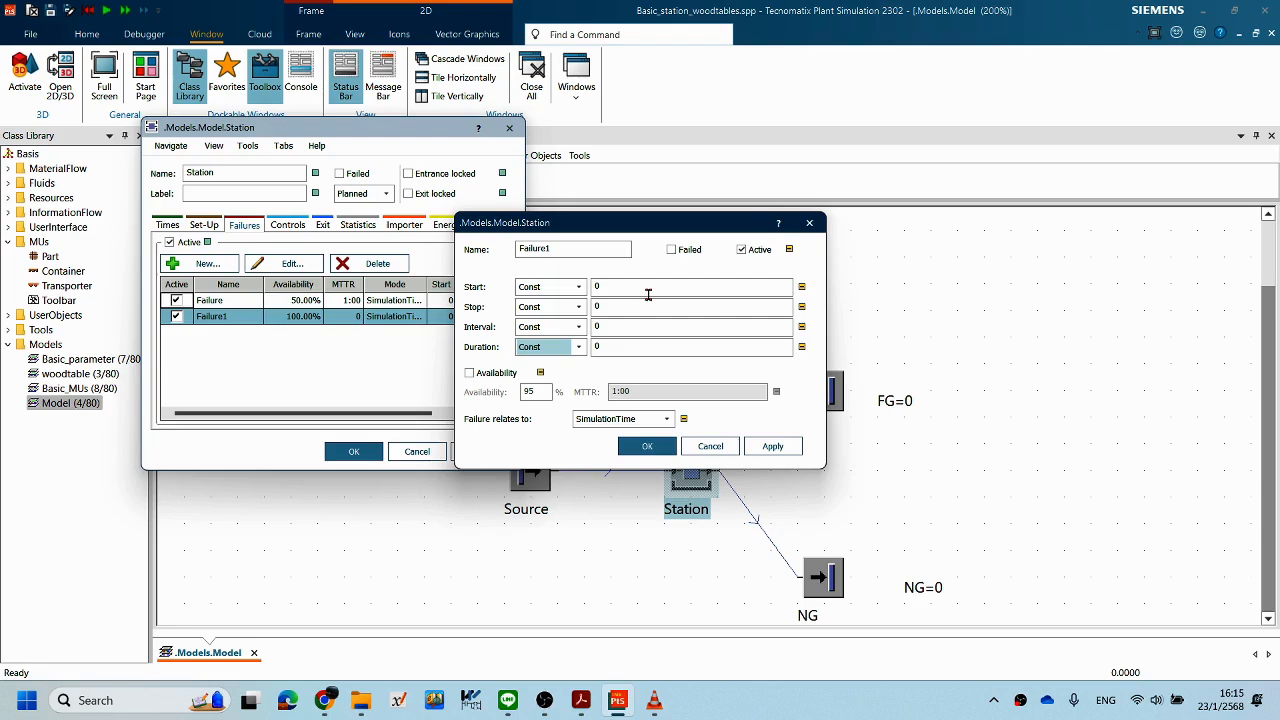
pyautogui.click(720, 446)
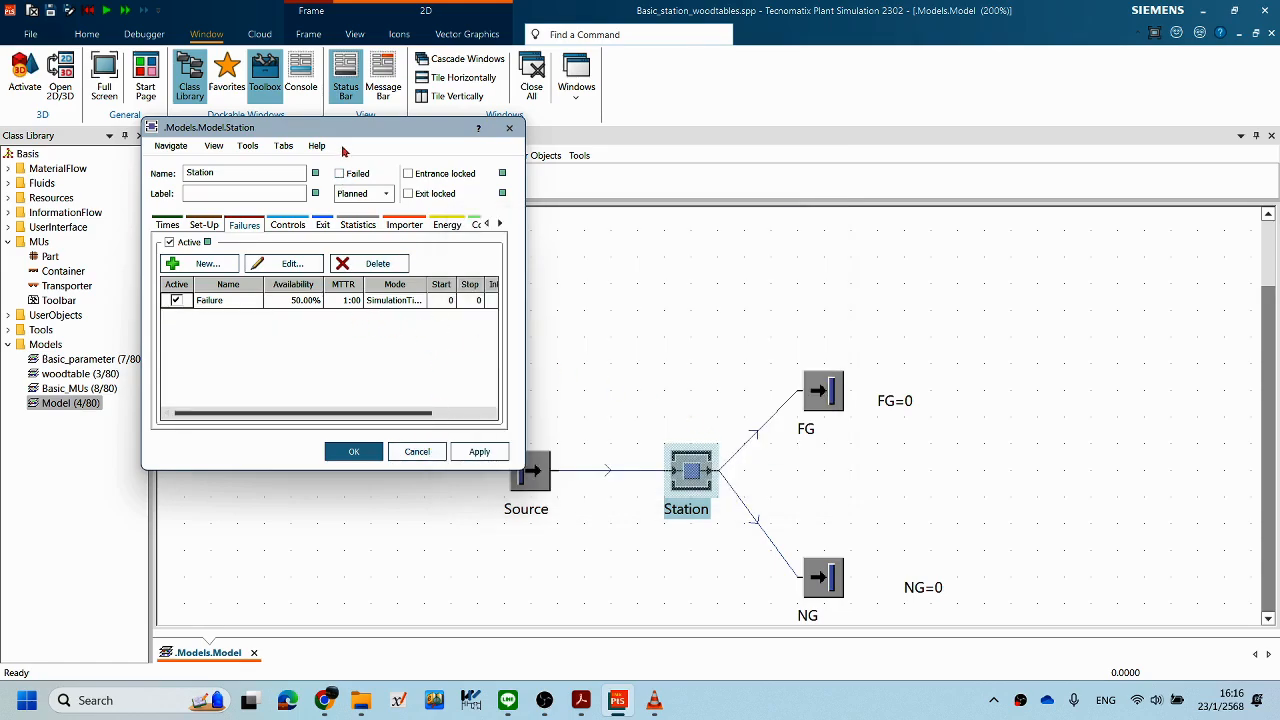
# Step: Try the Station's set-up with the set-up after 2 parts option switched off, review its times, and discard the change
pyautogui.moveTo(366, 129); pyautogui.dragTo(391, 129)
pyautogui.click(229, 224)
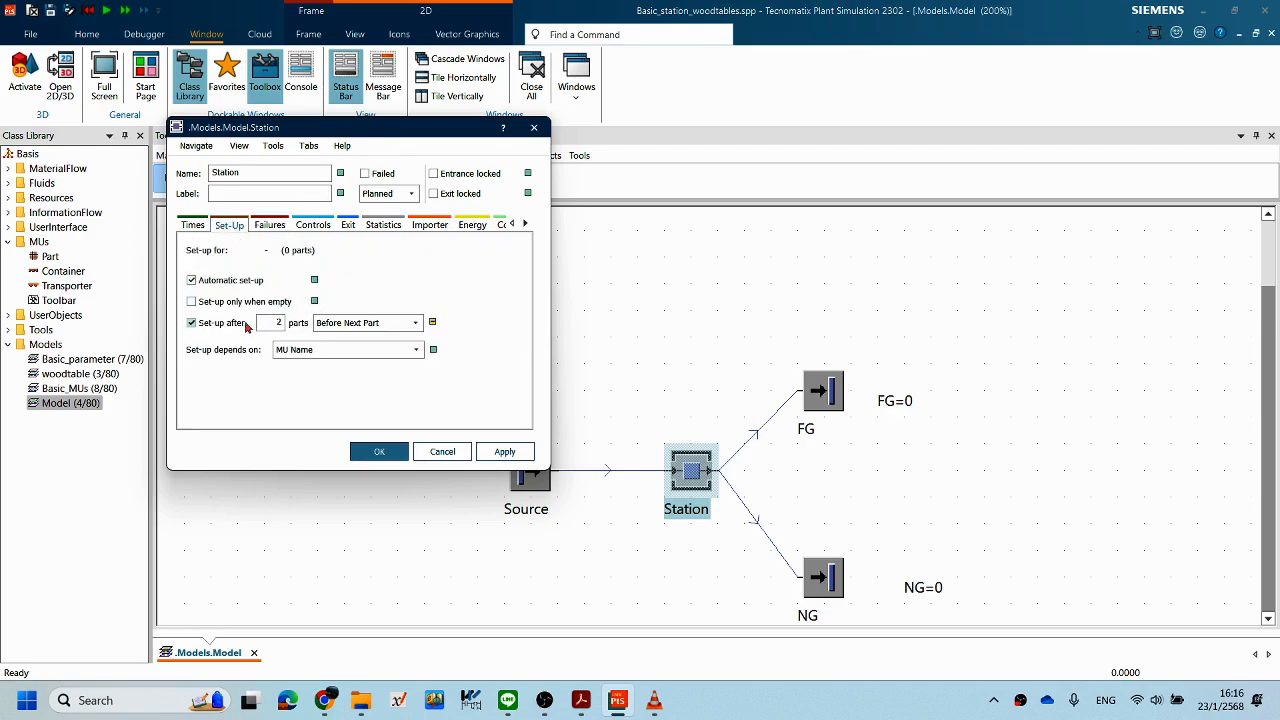
pyautogui.moveTo(357, 136); pyautogui.dragTo(482, 166)
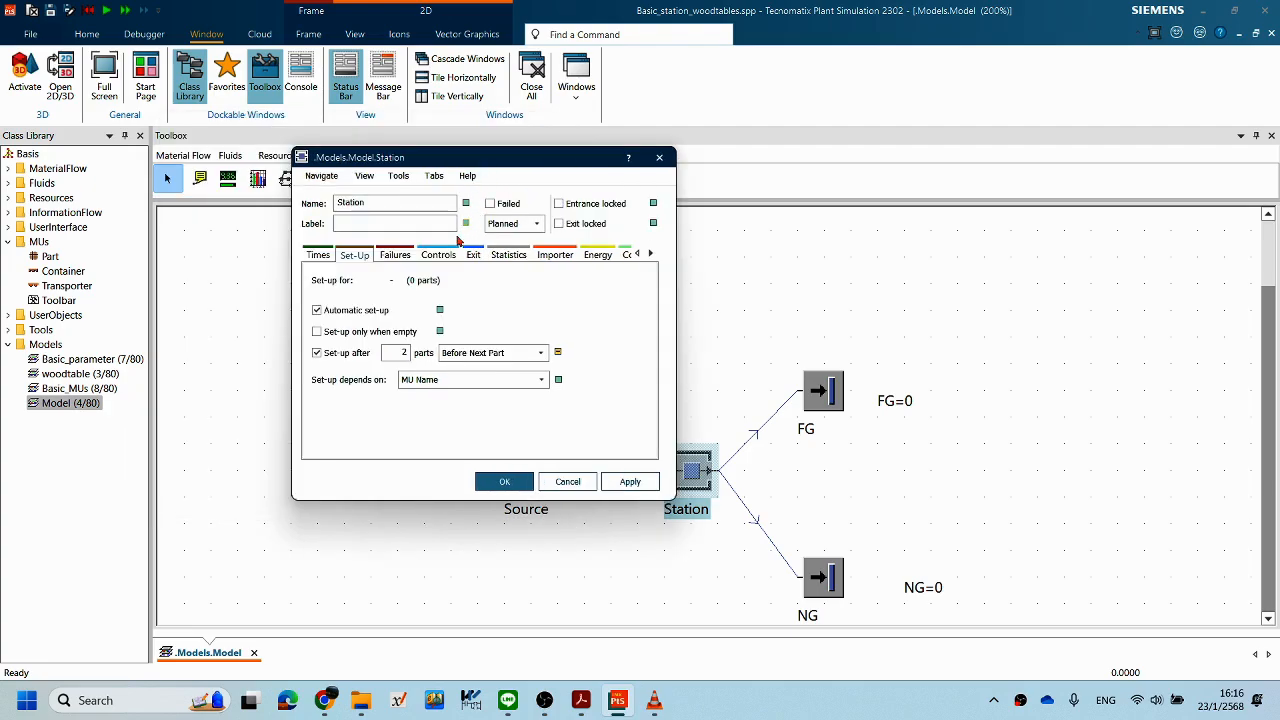
pyautogui.click(323, 357)
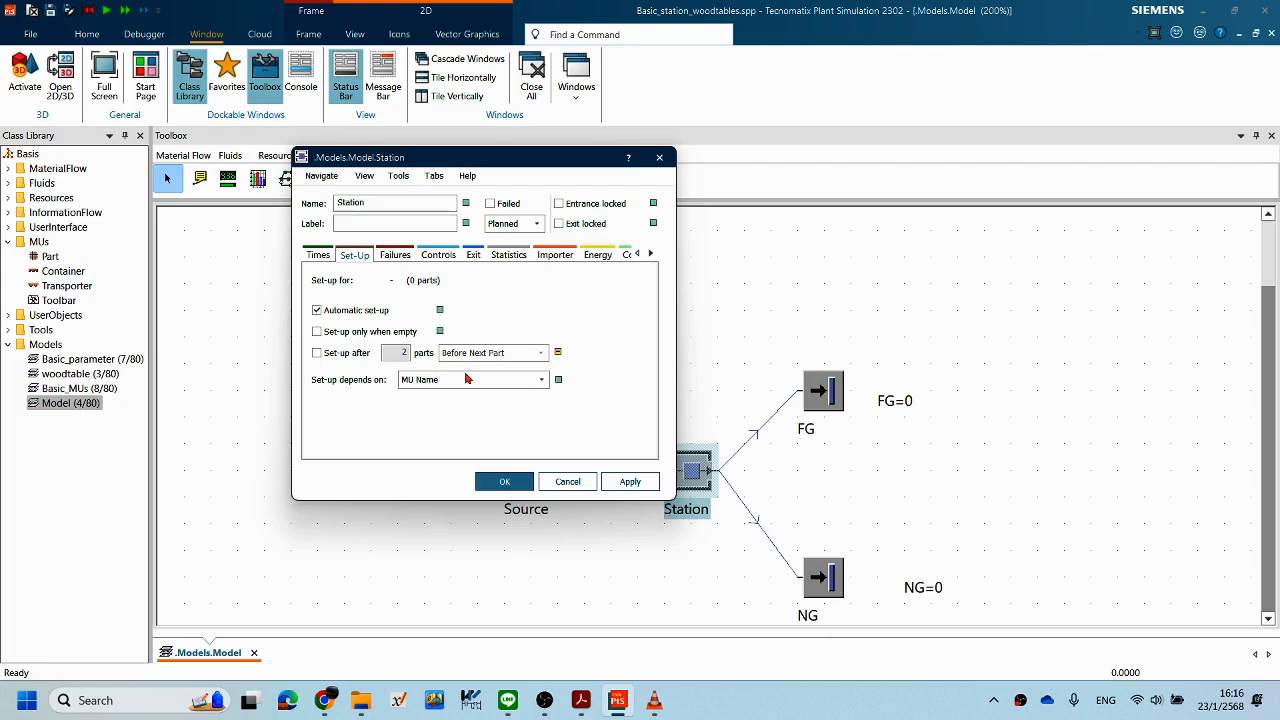
pyautogui.moveTo(510, 157); pyautogui.dragTo(449, 133)
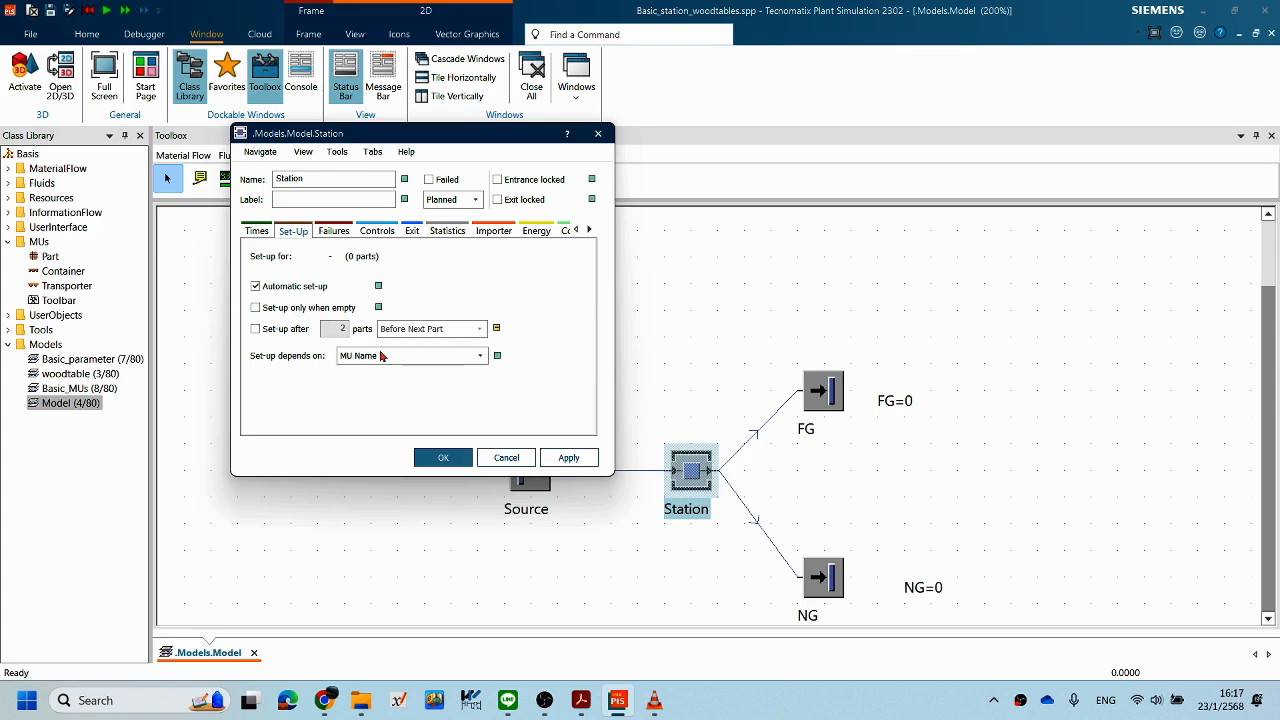
pyautogui.click(257, 231)
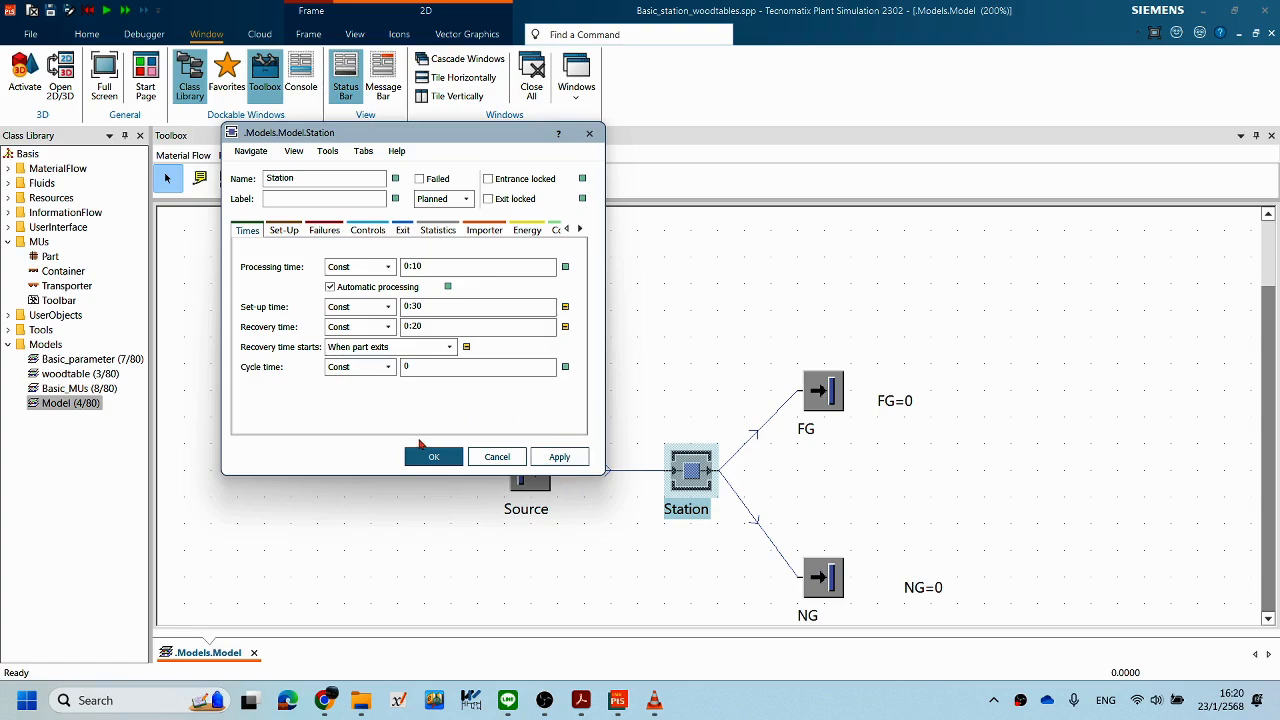
pyautogui.click(494, 458)
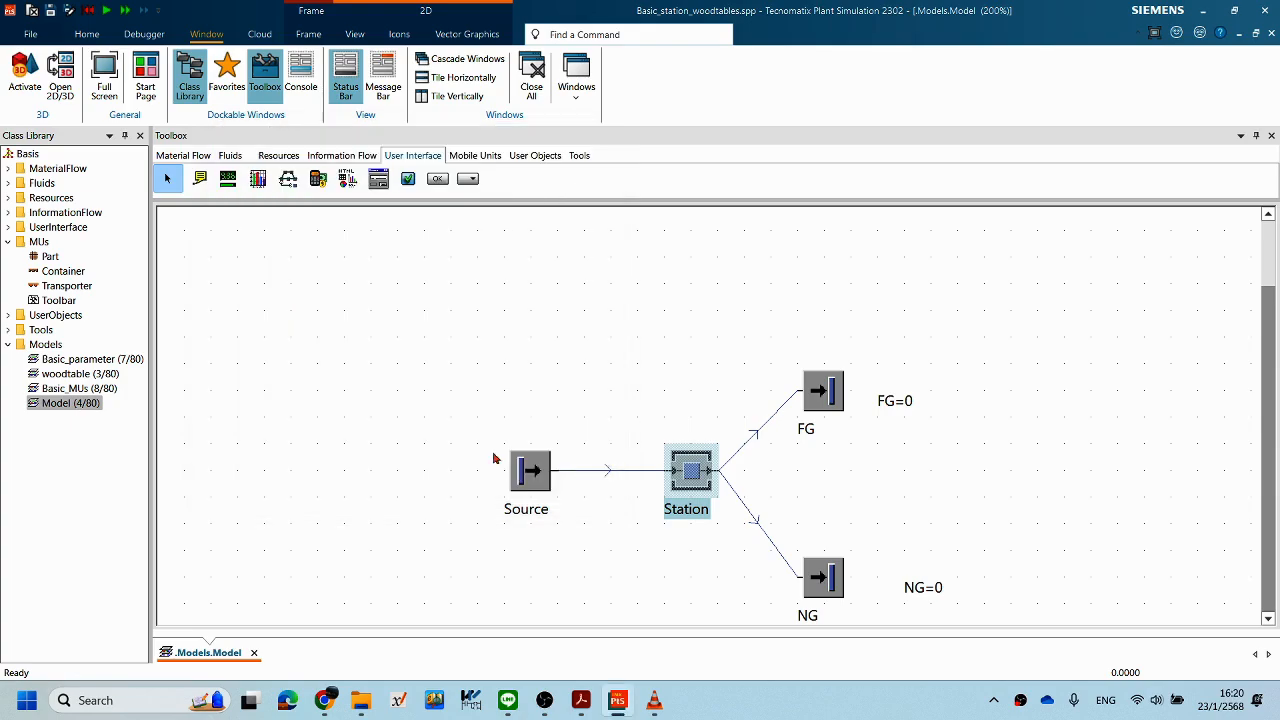
pyautogui.click(886, 401)
pyautogui.click(935, 456)
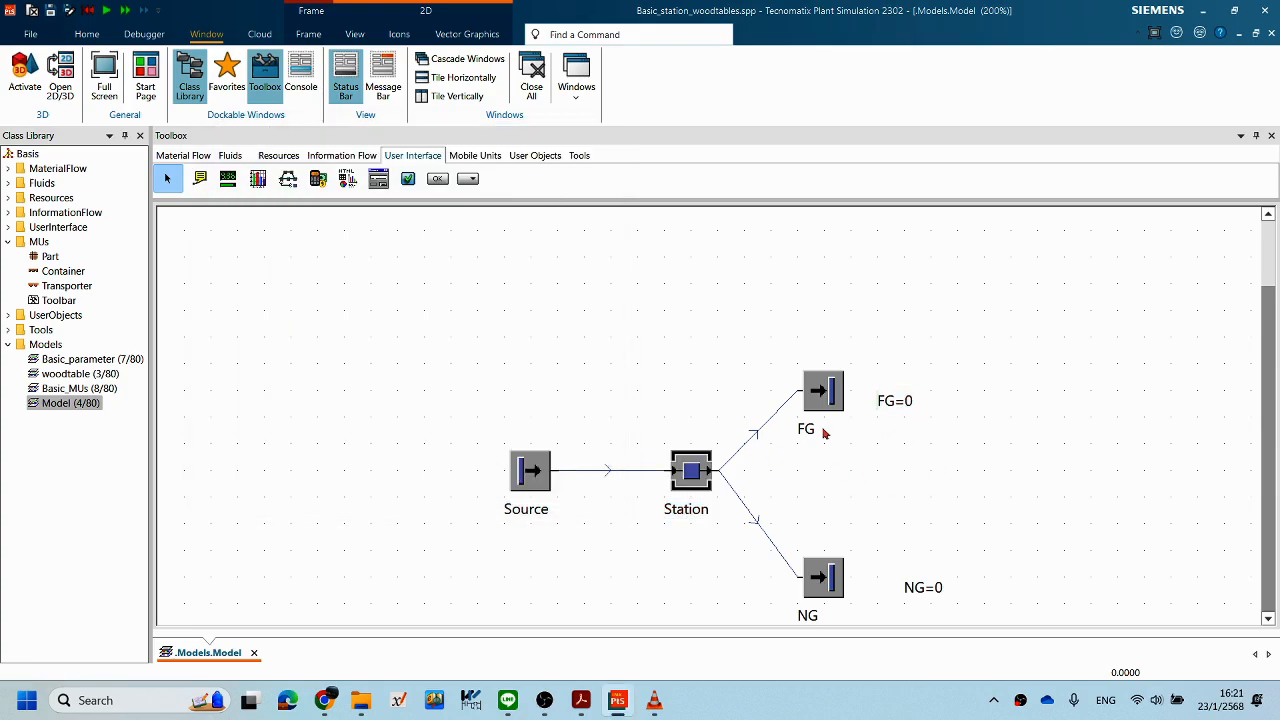
pyautogui.click(906, 404)
pyautogui.click(900, 440)
pyautogui.click(890, 401)
pyautogui.click(920, 466)
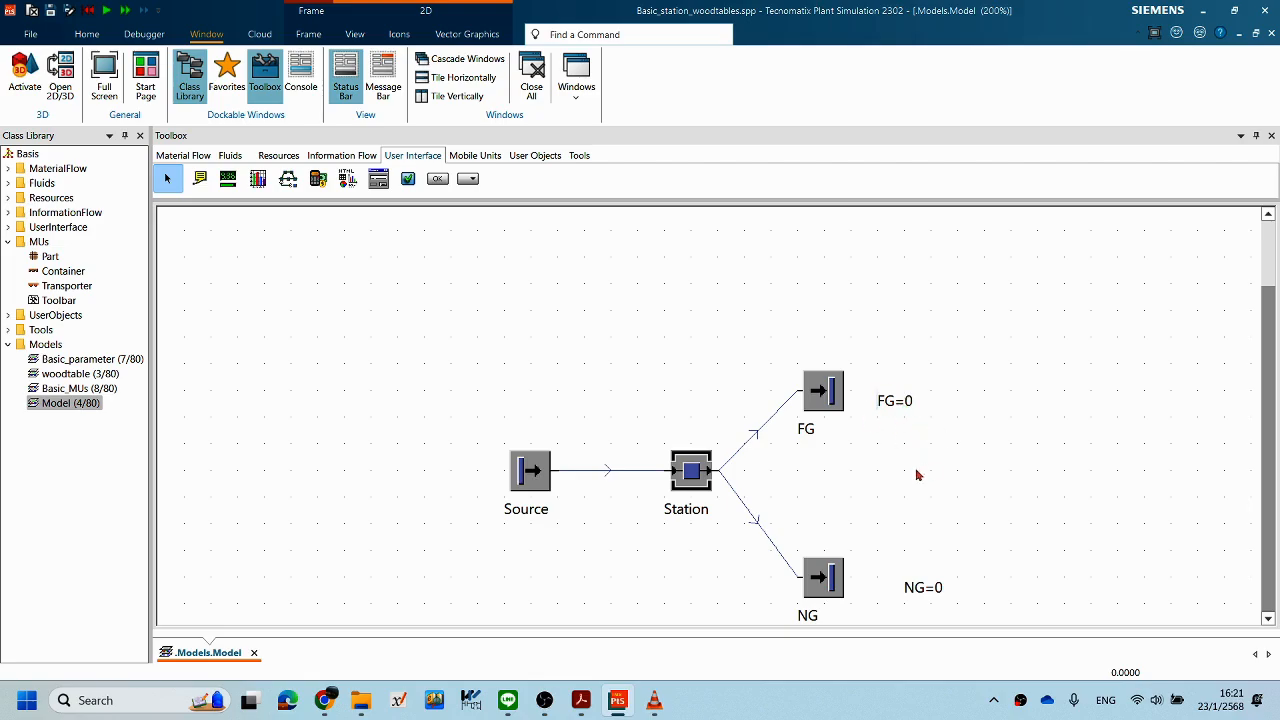
# Step: Set the EventController's simulation end time to 1:00:00 and accept the settings
pyautogui.rightClick(1046, 327)
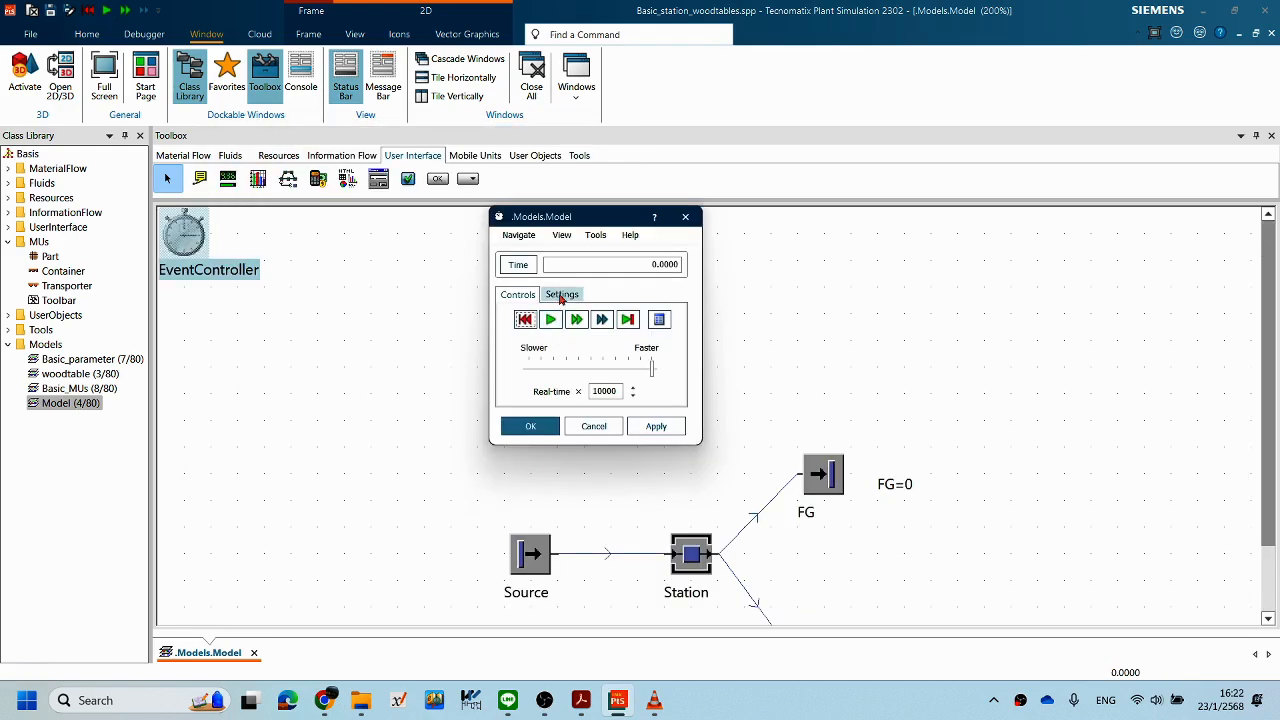
pyautogui.click(562, 294)
pyautogui.click(612, 336)
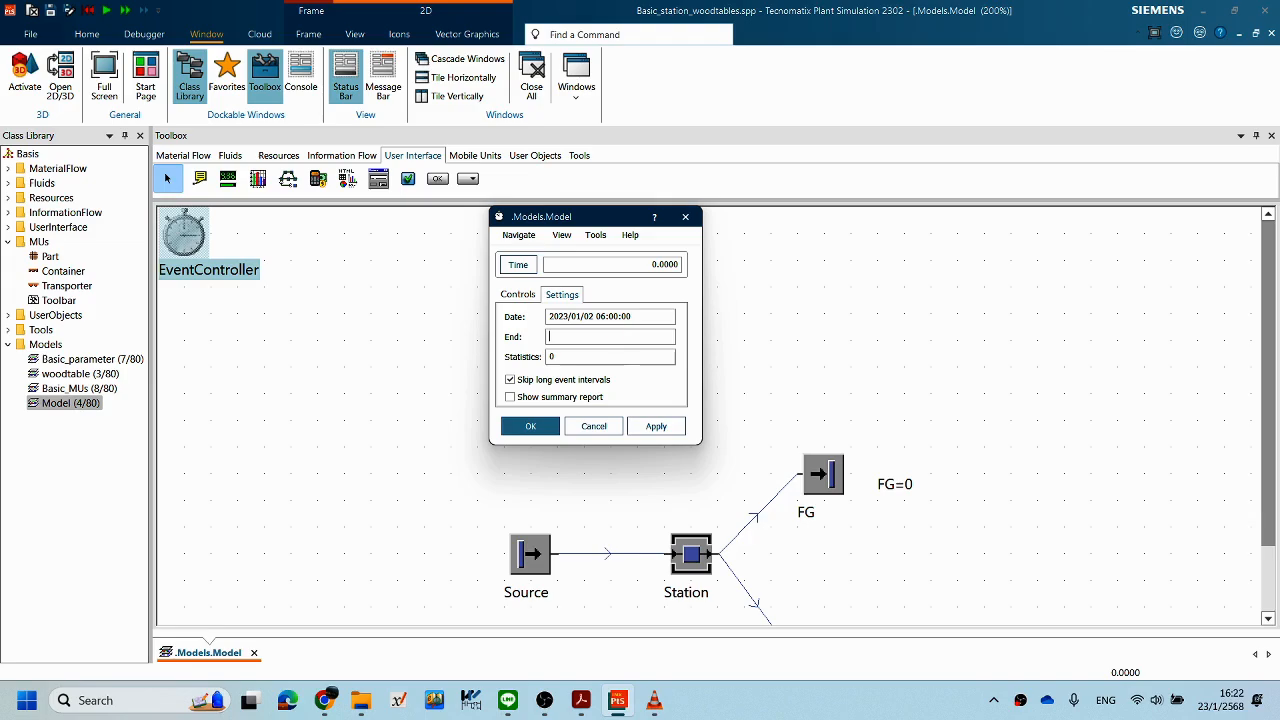
pyautogui.write('1:00:00')
pyautogui.click(656, 426)
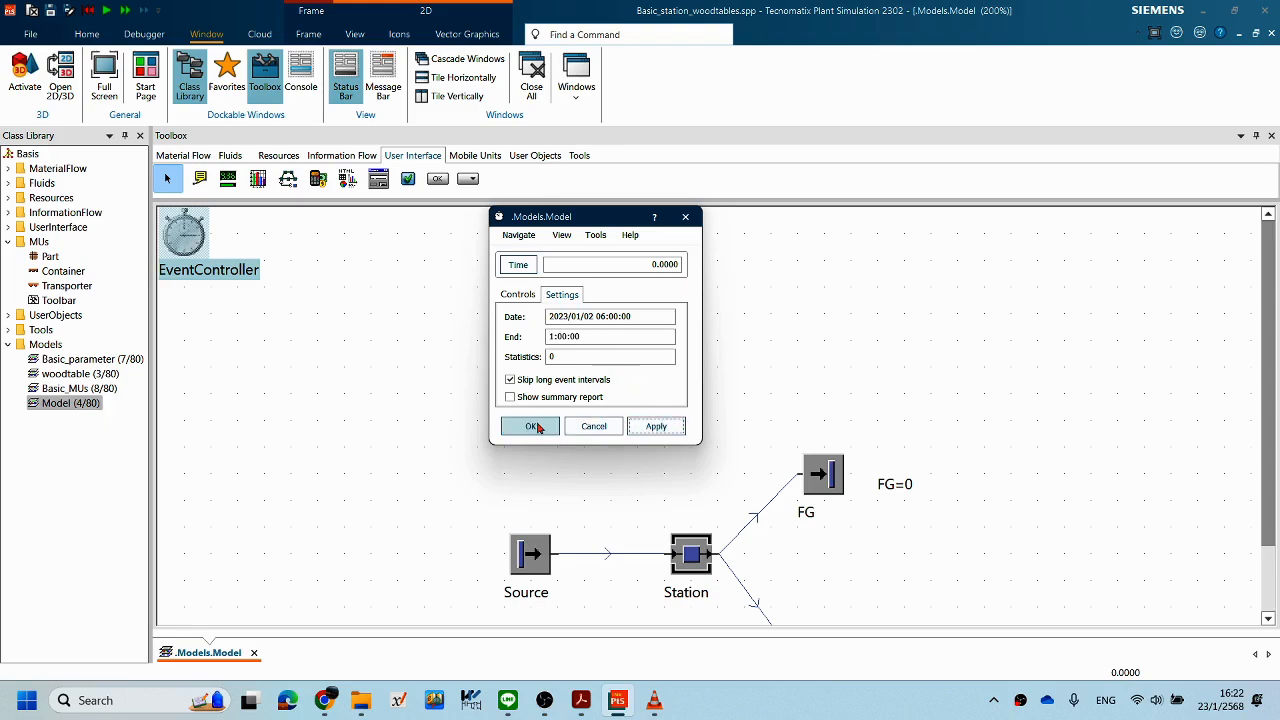
pyautogui.click(545, 426)
# Step: Reset the model and run the simulation to its set end time
pyautogui.rightClick(735, 321)
pyautogui.click(745, 296)
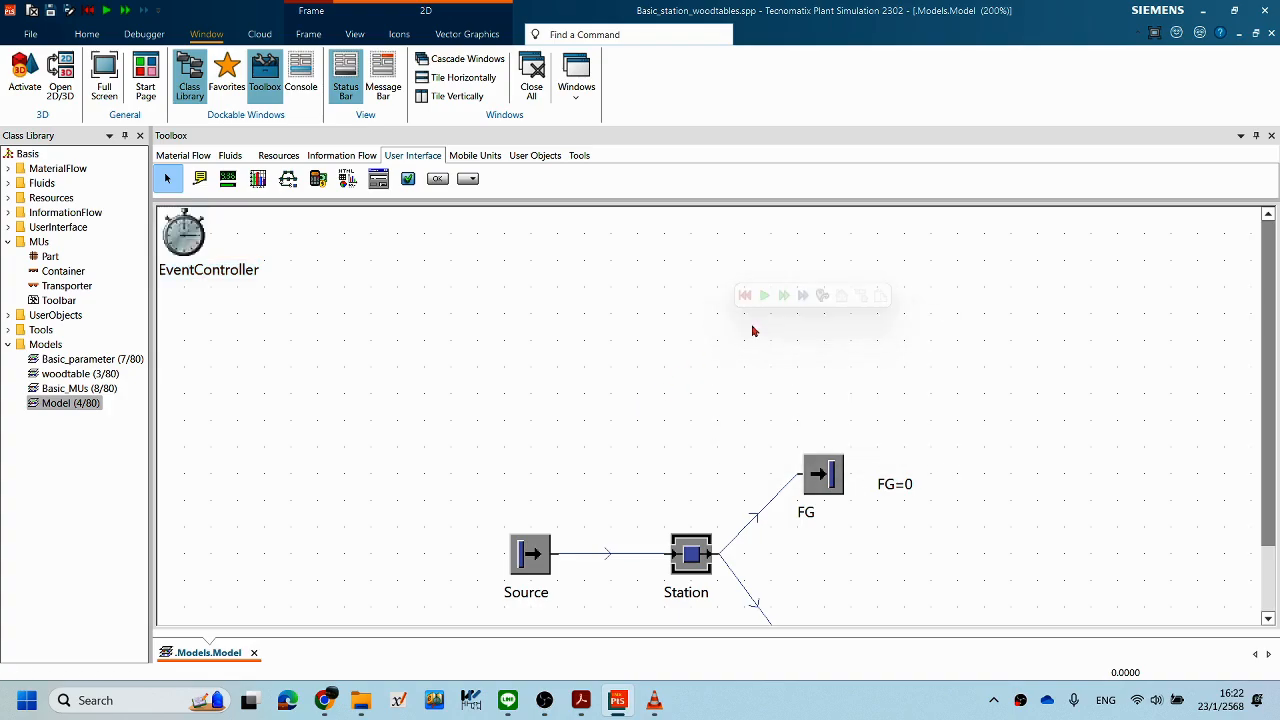
pyautogui.click(765, 296)
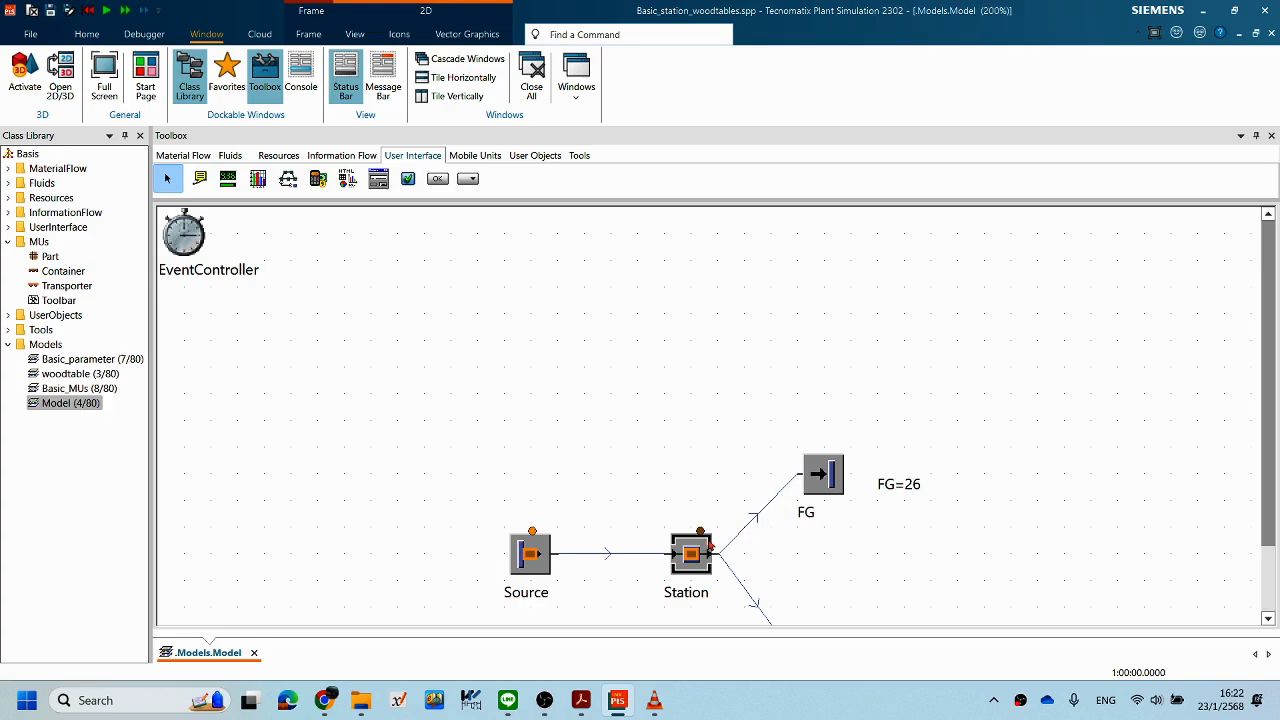
# Step: Review the Station's resource statistics alongside the FG and NG counts, and close its settings without changes
pyautogui.doubleClick(704, 541)
pyautogui.click(428, 232)
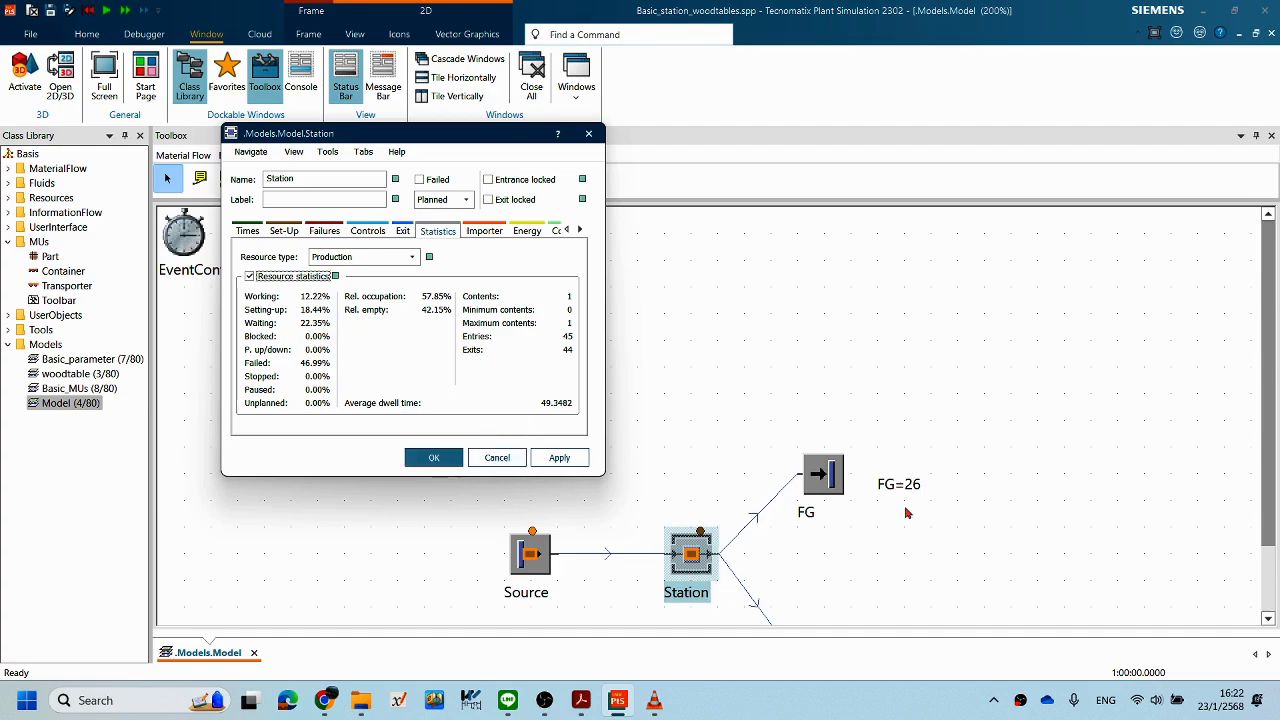
pyautogui.scroll(-3, 909, 512)
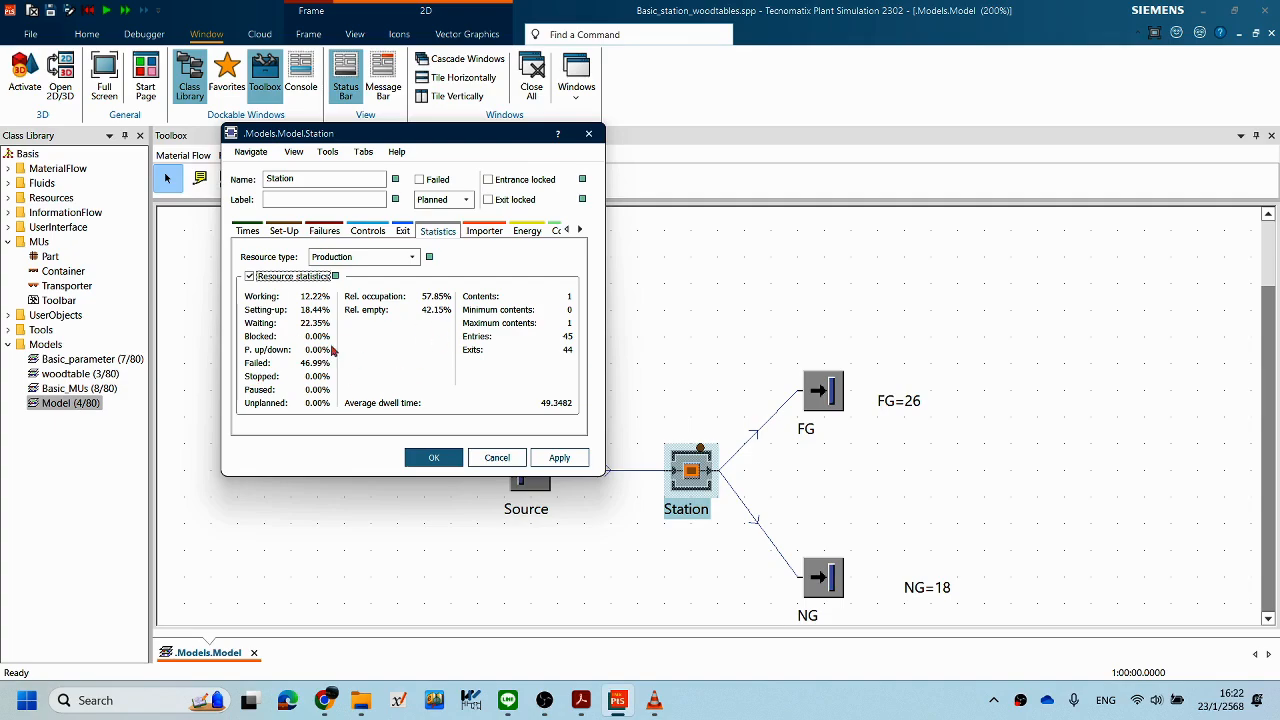
pyautogui.moveTo(456, 134); pyautogui.dragTo(531, 161)
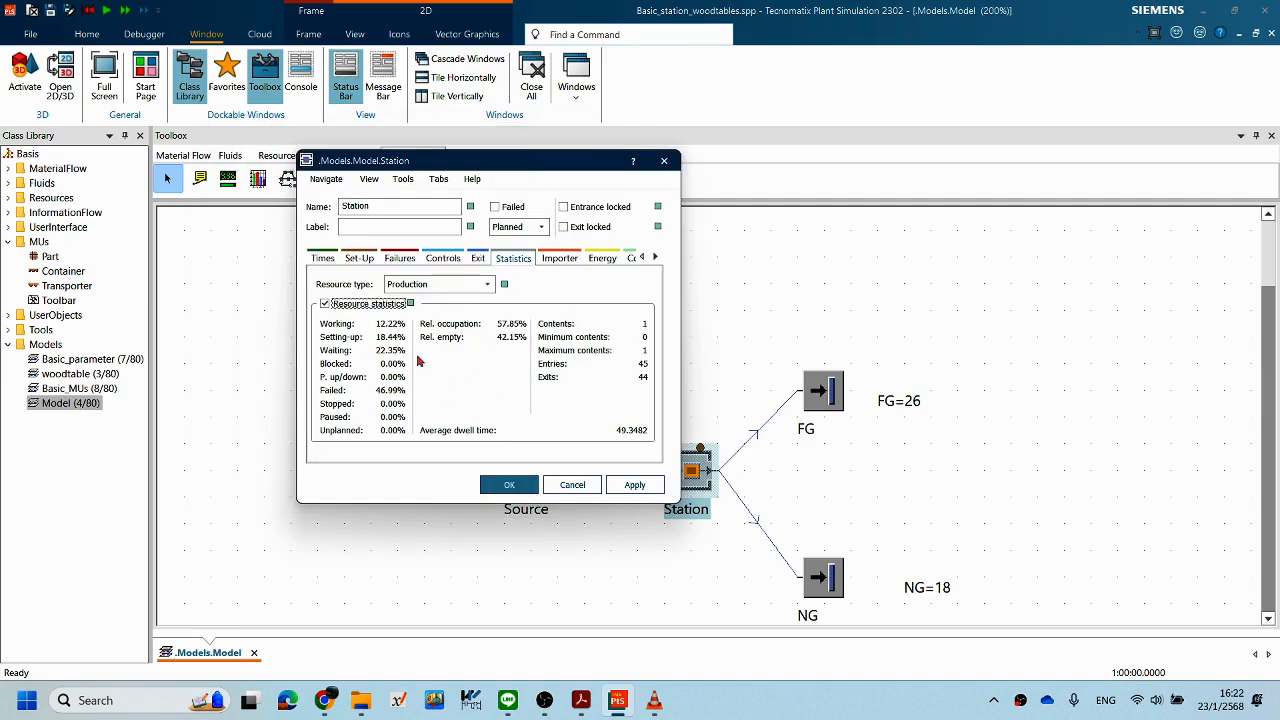
pyautogui.click(573, 487)
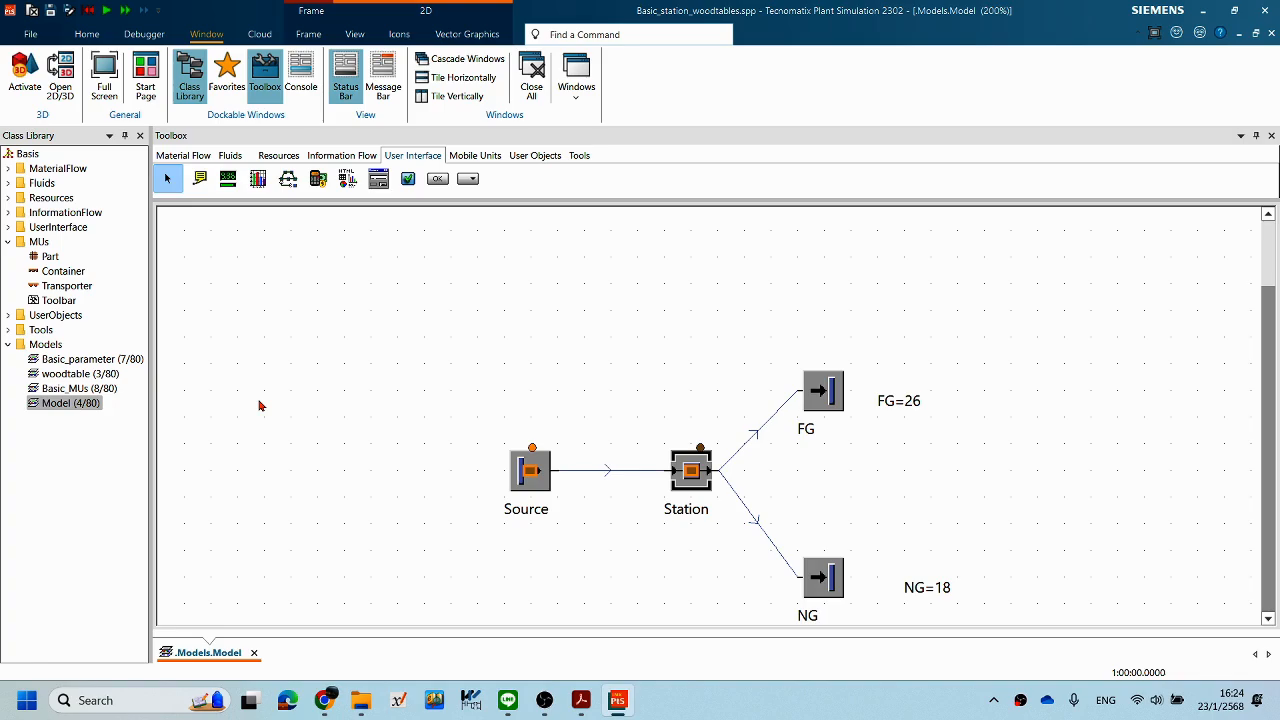
# Step: Rename the frame named Model in the Models folder as Basic_Station and save the model file
pyautogui.rightClick(73, 405)
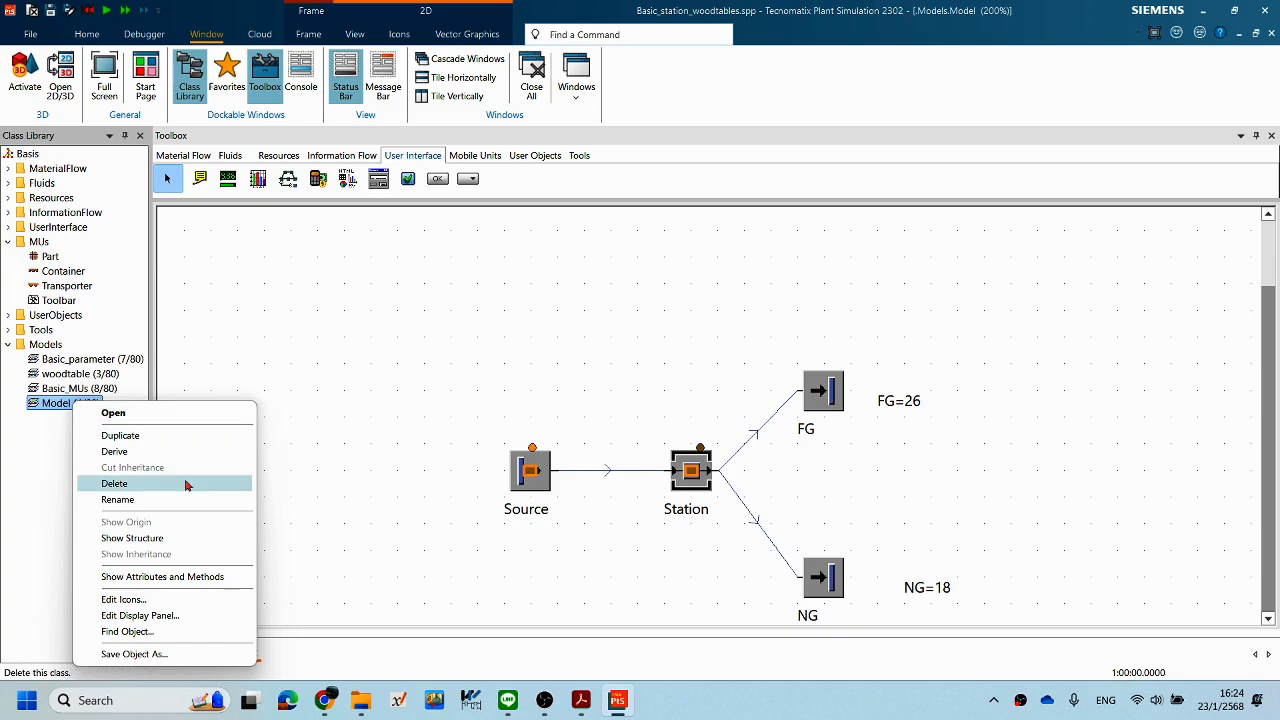
pyautogui.click(136, 500)
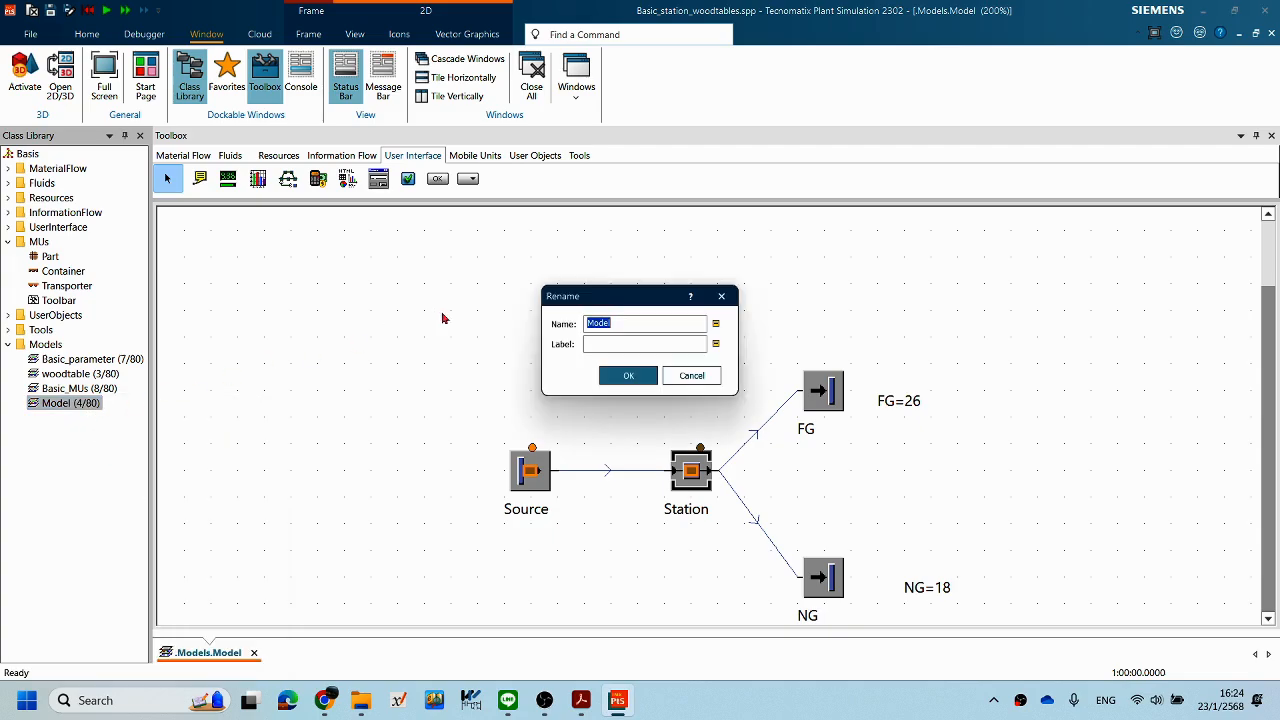
pyautogui.moveTo(648, 322); pyautogui.dragTo(546, 329)
pyautogui.write('Basic_Station')
pyautogui.click(624, 375)
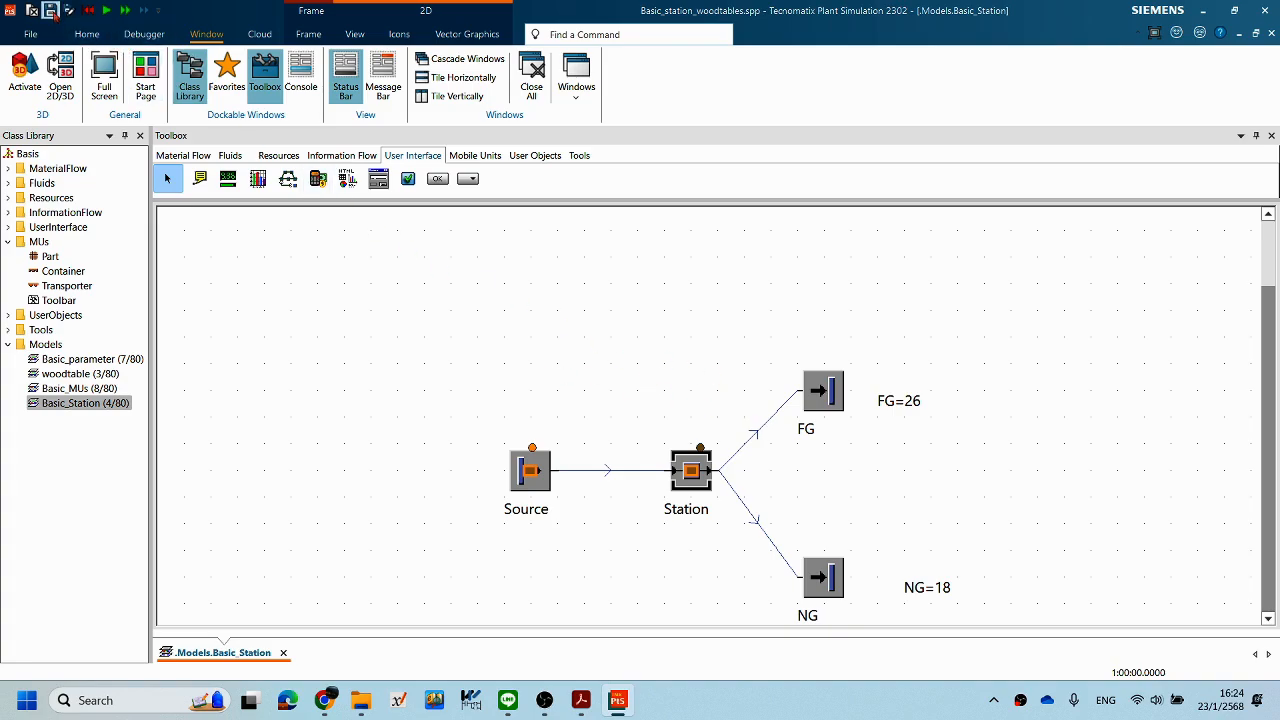
pyautogui.click(52, 12)
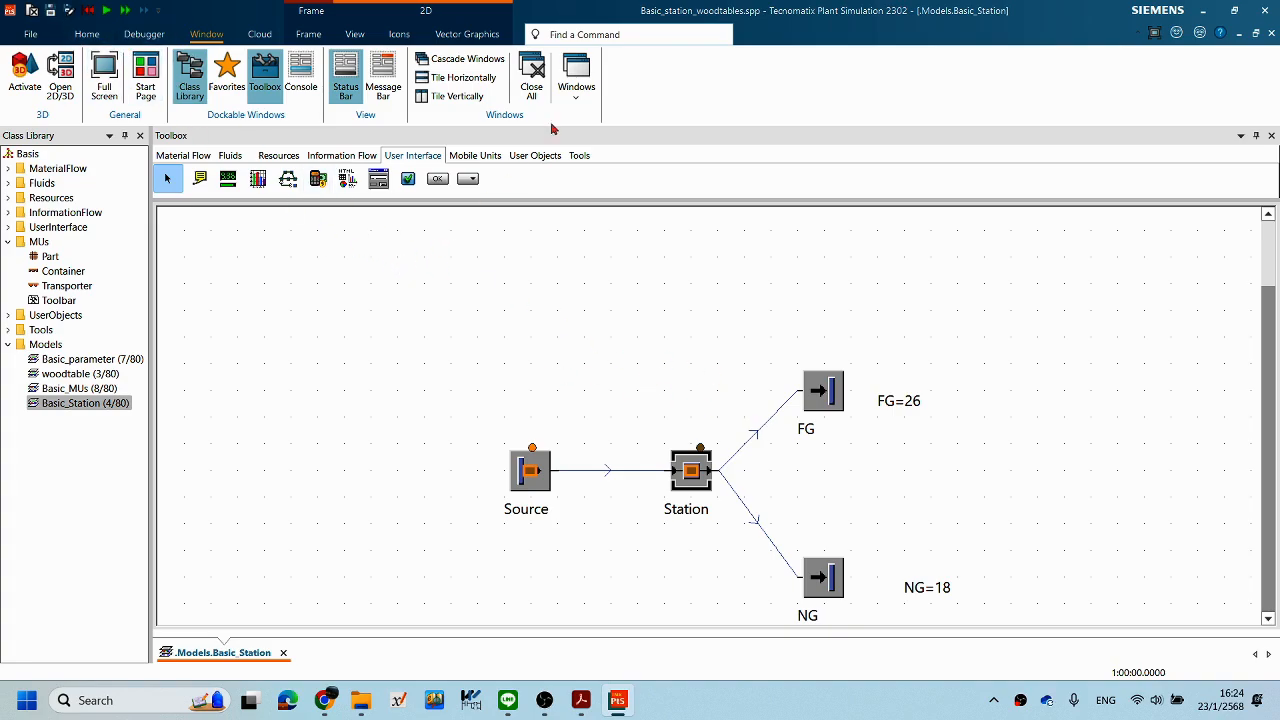